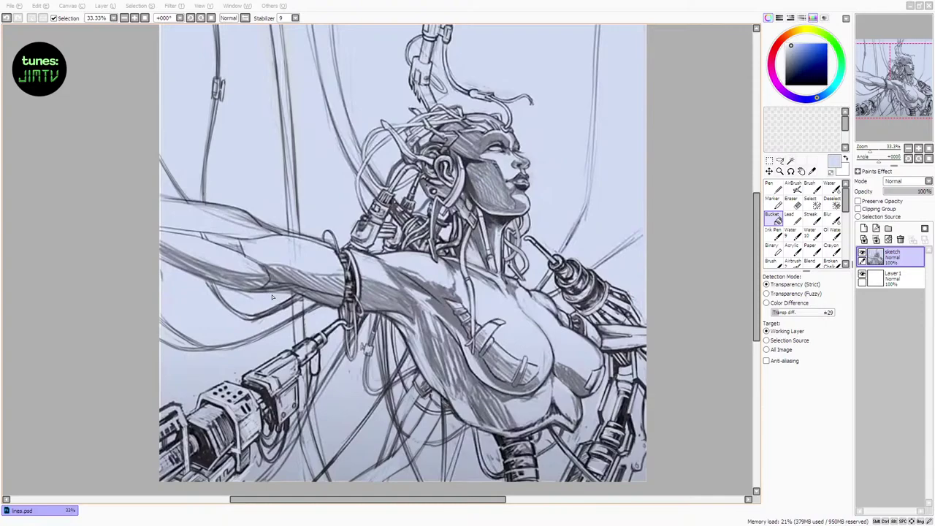
Reduce the sketch layer's opacity to 28% and add a new layer above it
{"action": "left_click", "coordinate": [755, 244]}
{"action": "left_click_drag", "start_coordinate": [755, 247], "coordinate": [755, 239]}
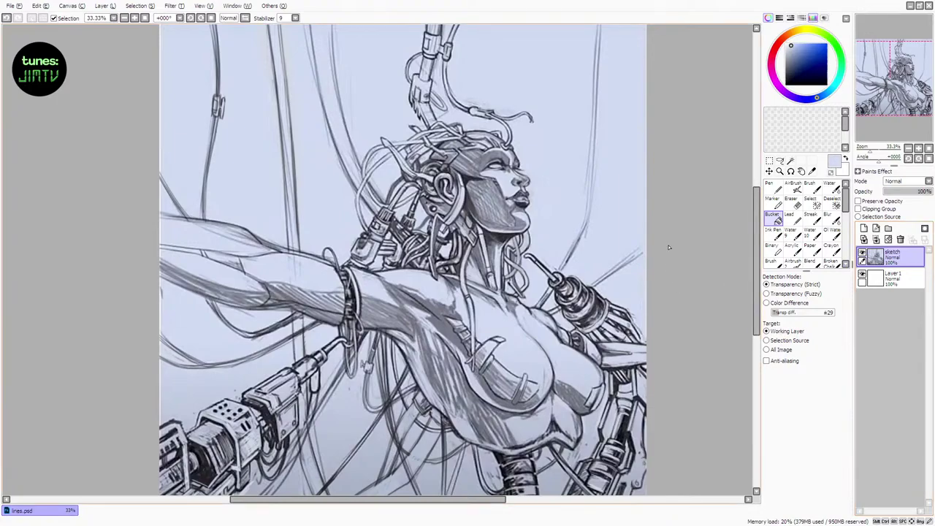
{"action": "left_click_drag", "start_coordinate": [917, 193], "coordinate": [897, 194]}
{"action": "left_click", "coordinate": [864, 227]}
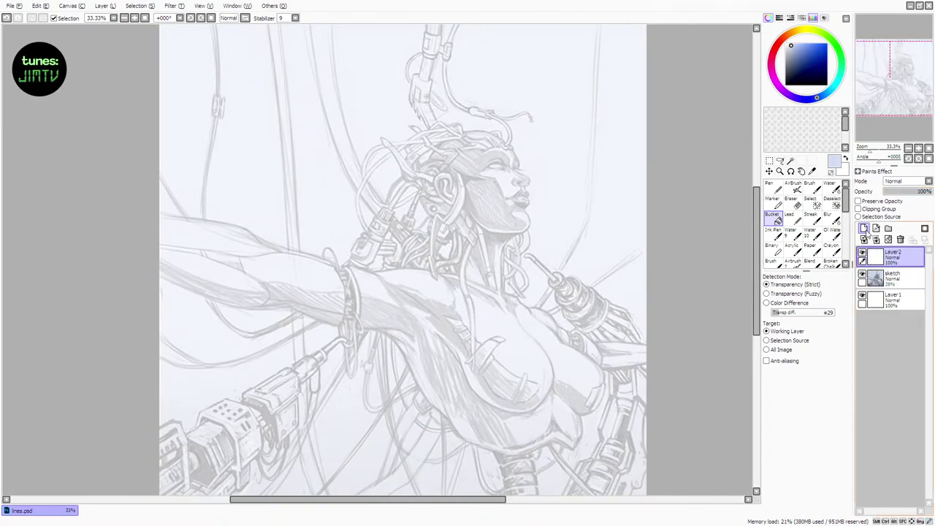
Choose the Brush with black as the drawing colour and try a test stroke beside the chin and neck
{"action": "left_click", "coordinate": [817, 187]}
{"action": "left_click", "coordinate": [786, 85]}
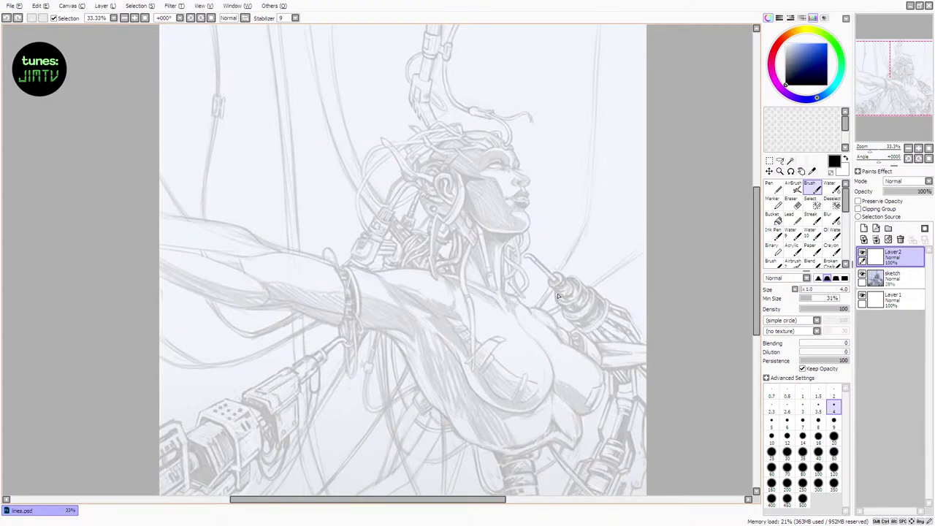
{"action": "mouse_move", "coordinate": [560, 216]}
{"action": "left_mouse_down"}
{"action": "mouse_move", "coordinate": [491, 239]}
{"action": "mouse_move", "coordinate": [576, 238]}
{"action": "mouse_move", "coordinate": [577, 262]}
{"action": "mouse_move", "coordinate": [528, 260]}
{"action": "left_mouse_up"}
{"action": "key", "text": "ctrl+z"}
Close lines.psd with its changes saved, and exit the program after leaving full-screen mode
{"action": "left_click", "coordinate": [928, 5]}
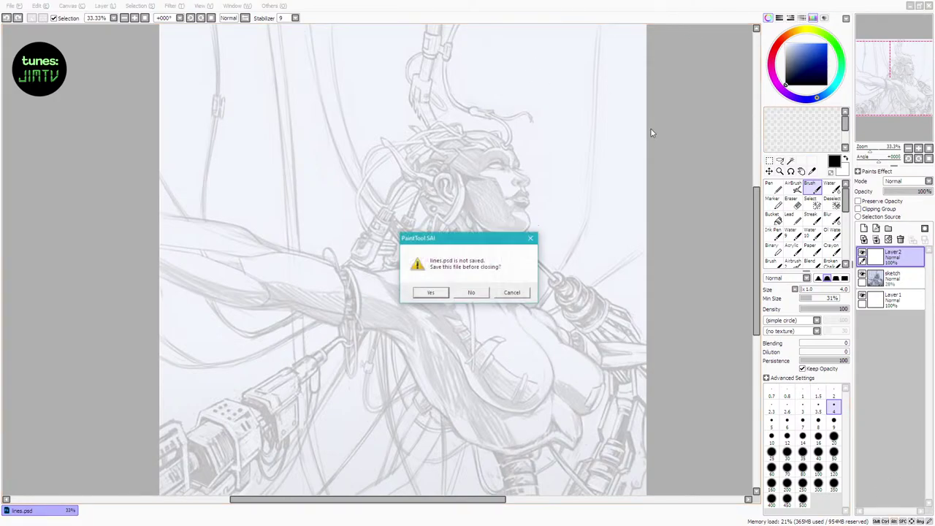
{"action": "left_click", "coordinate": [429, 293]}
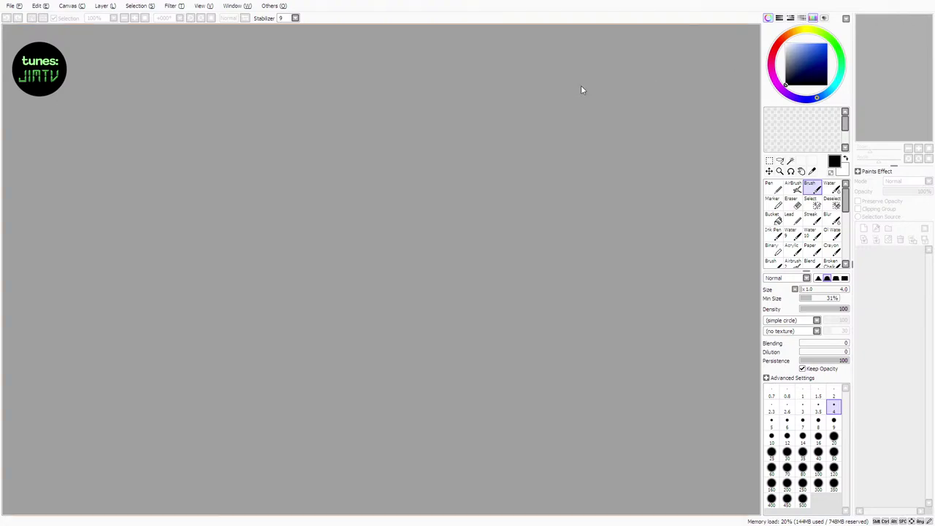
{"action": "left_click", "coordinate": [236, 9]}
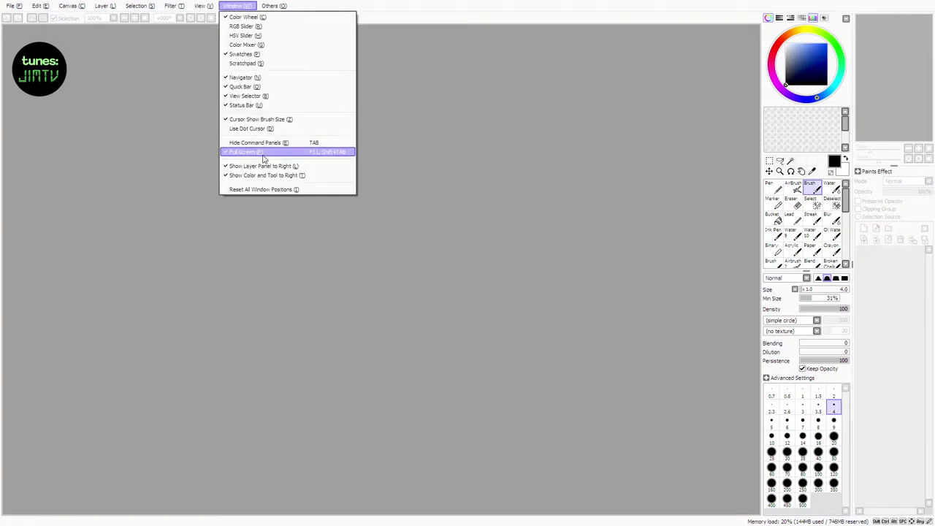
{"action": "left_click", "coordinate": [261, 153]}
{"action": "left_click", "coordinate": [925, 5]}
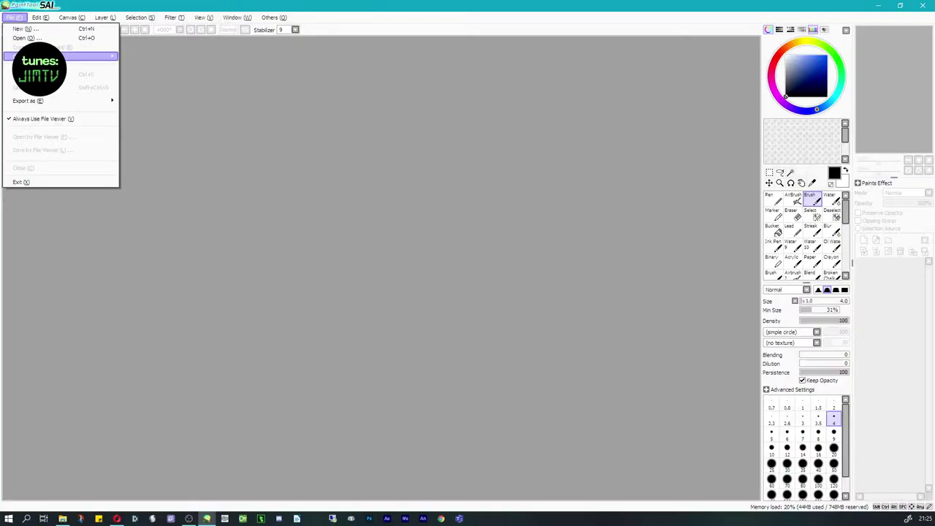
Reopen the recent file lines.psd and try a test brush stroke across the head
{"action": "mouse_move", "coordinate": [73, 56]}
{"action": "left_click", "coordinate": [229, 73]}
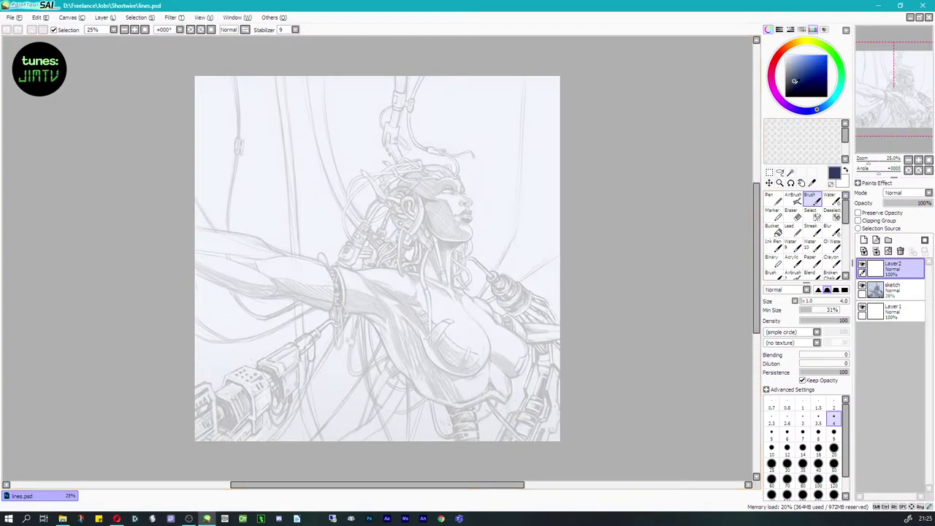
{"action": "mouse_move", "coordinate": [414, 204]}
{"action": "left_mouse_down"}
{"action": "mouse_move", "coordinate": [443, 201]}
{"action": "mouse_move", "coordinate": [459, 244]}
{"action": "left_mouse_up"}
{"action": "key", "text": "ctrl+z"}
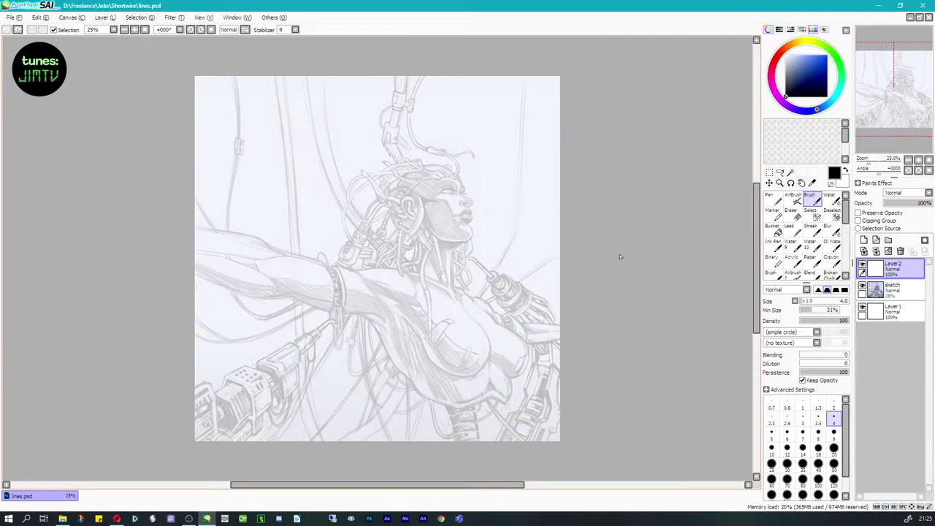
Restart the painting program and show lines.psd in full-screen mode
{"action": "left_click", "coordinate": [923, 5]}
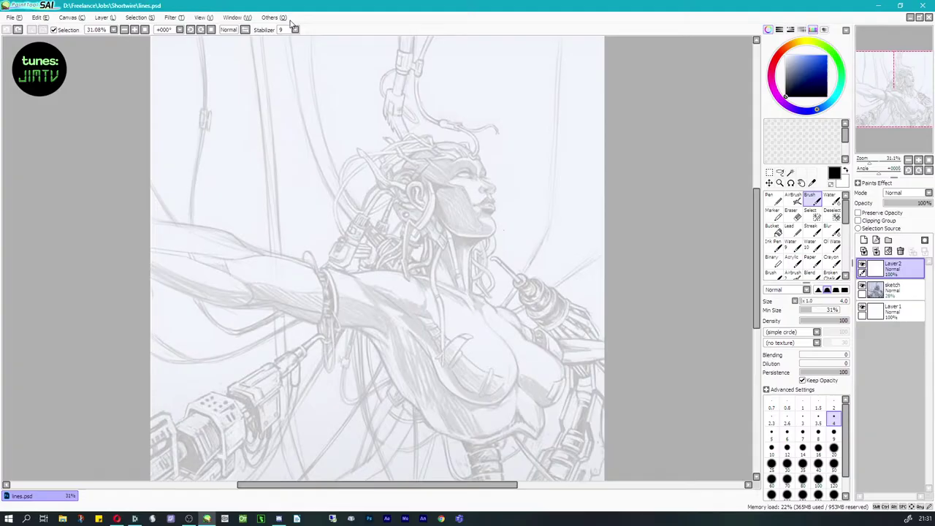
{"action": "left_click", "coordinate": [237, 17]}
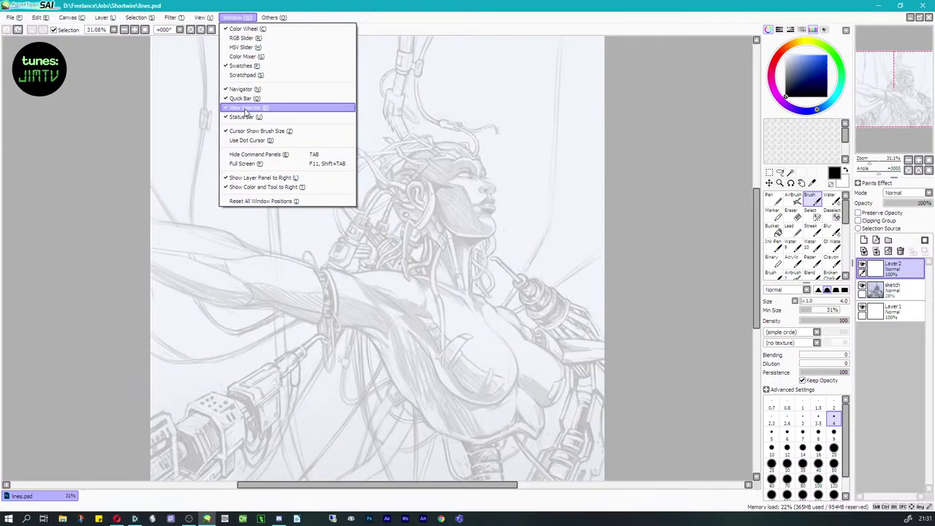
{"action": "left_click", "coordinate": [242, 164]}
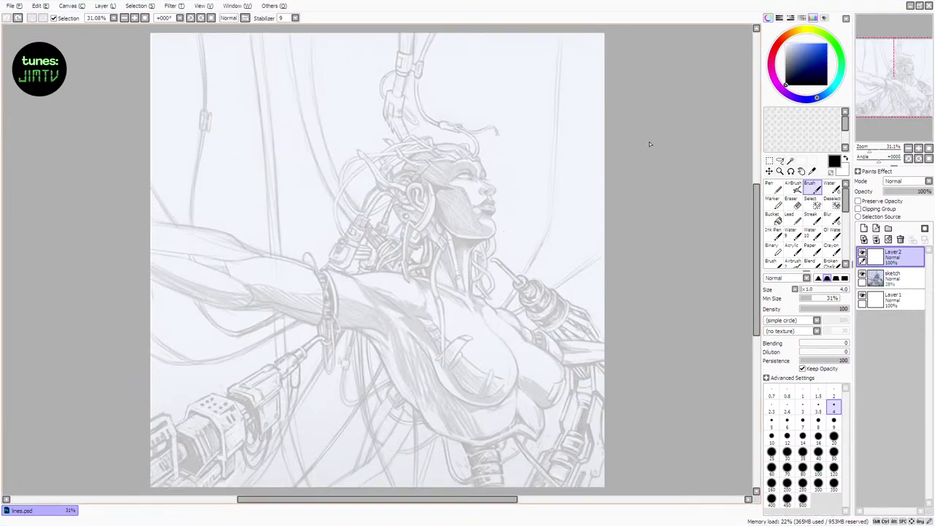
{"action": "left_click_drag", "start_coordinate": [463, 498], "coordinate": [452, 499]}
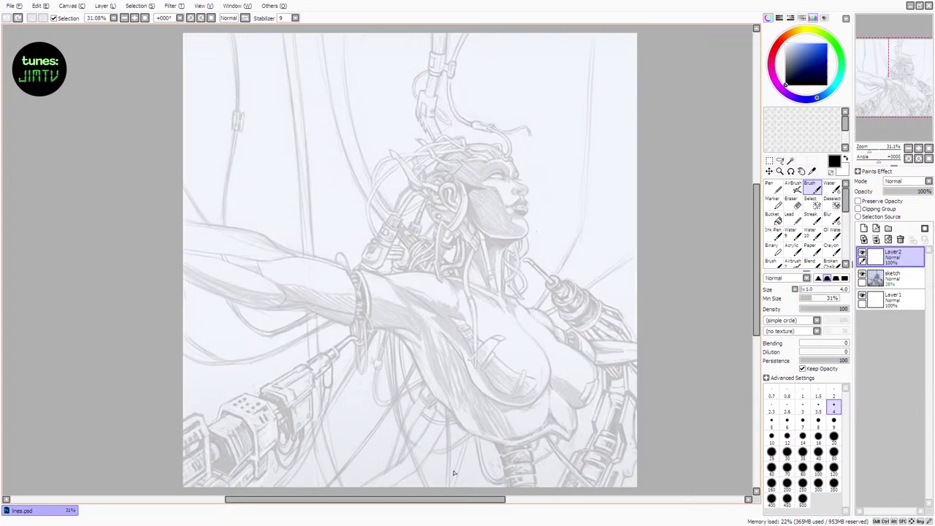
Set the sketch layer's opacity to 33%
{"action": "left_click", "coordinate": [895, 275]}
{"action": "left_click", "coordinate": [925, 192]}
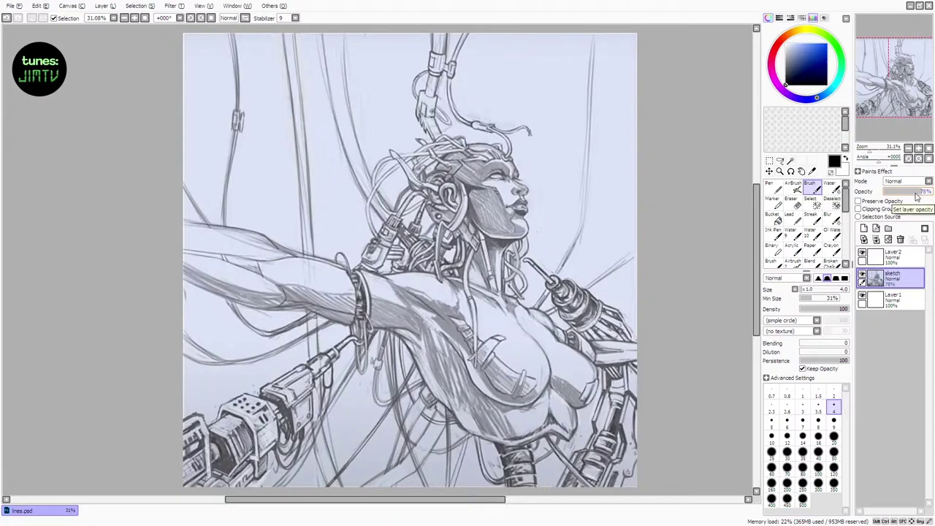
{"action": "left_click_drag", "start_coordinate": [917, 198], "coordinate": [917, 199]}
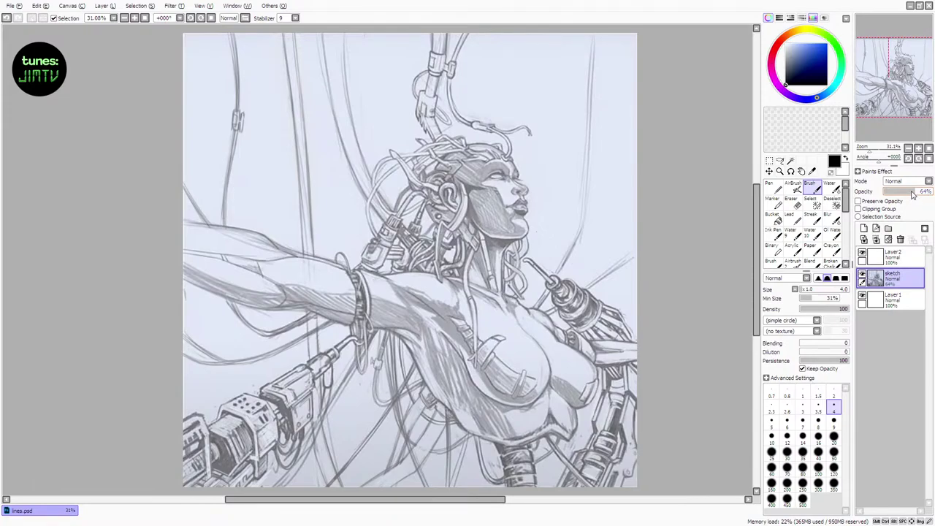
{"action": "left_click_drag", "start_coordinate": [911, 193], "coordinate": [901, 197]}
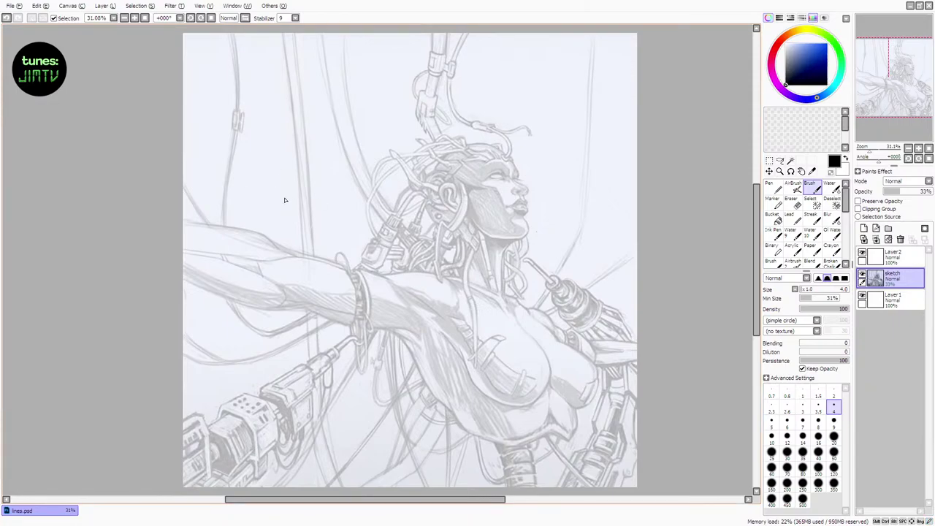
On Layer2, ink the forehead contour from the hairline down to the brow with the Brush at size 6
{"action": "scroll", "coordinate": [284, 200], "scroll_direction": "up", "scroll_amount": 2}
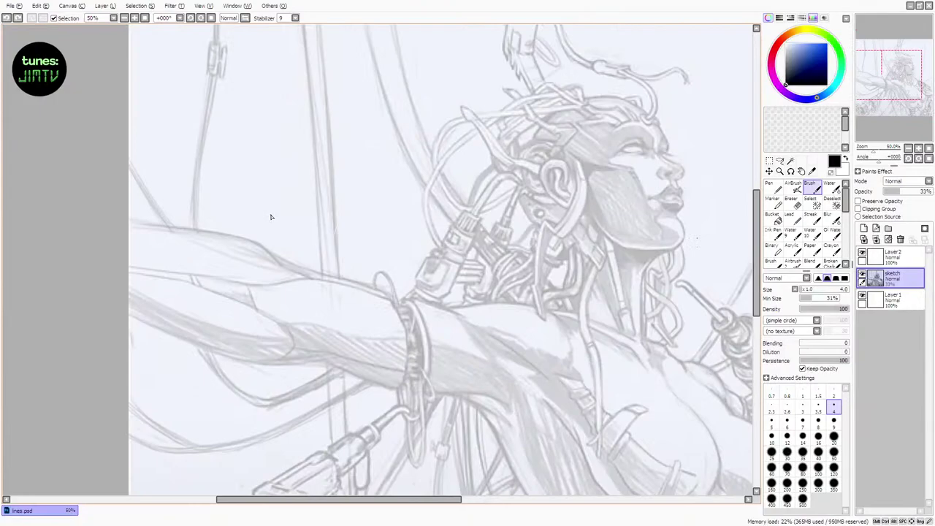
{"action": "left_click_drag", "start_coordinate": [393, 500], "coordinate": [438, 506]}
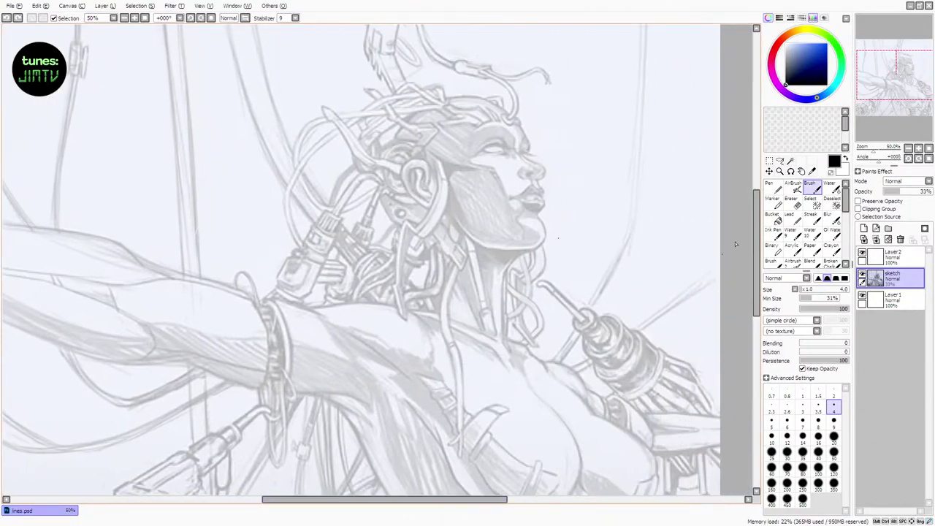
{"action": "left_click_drag", "start_coordinate": [757, 222], "coordinate": [756, 212]}
{"action": "scroll", "coordinate": [506, 272], "scroll_direction": "up", "scroll_amount": 1}
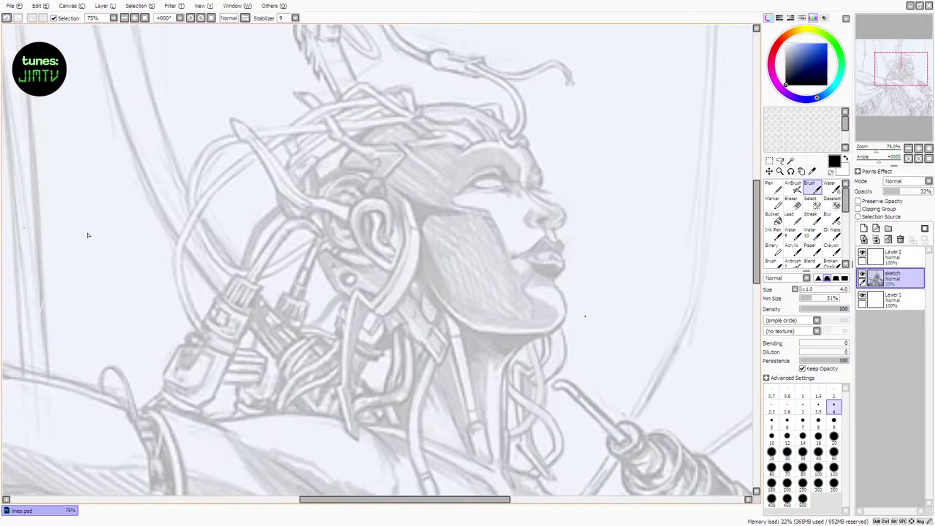
{"action": "left_click", "coordinate": [892, 257]}
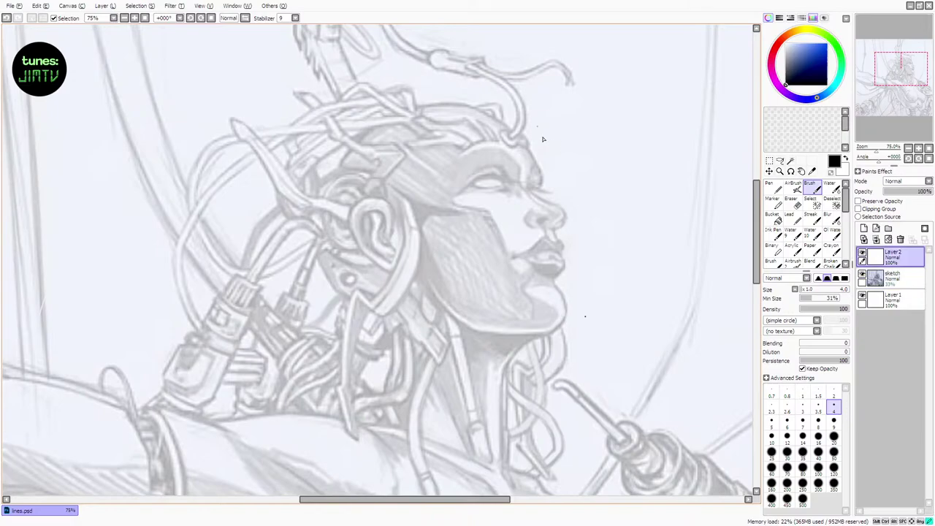
{"action": "key", "text": "ctrl+z"}
{"action": "left_click", "coordinate": [803, 290]}
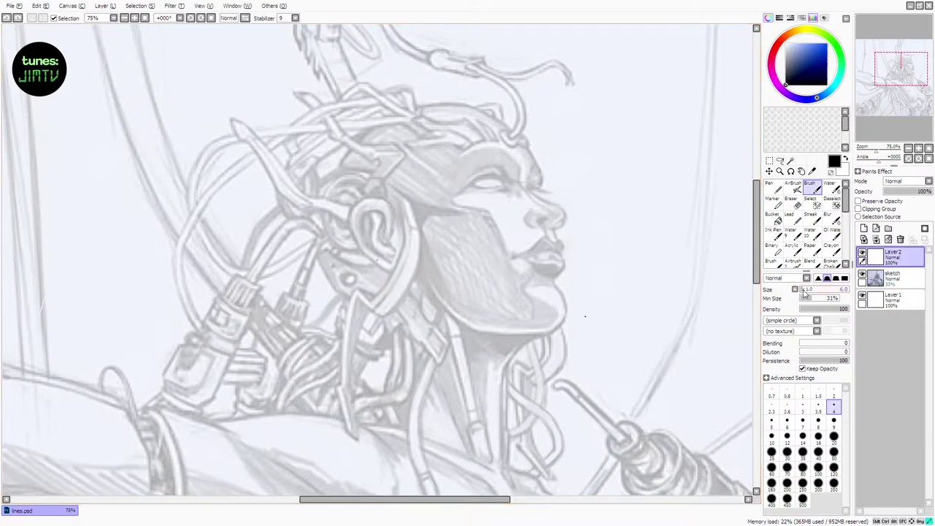
{"action": "left_click_drag", "start_coordinate": [479, 109], "coordinate": [515, 144]}
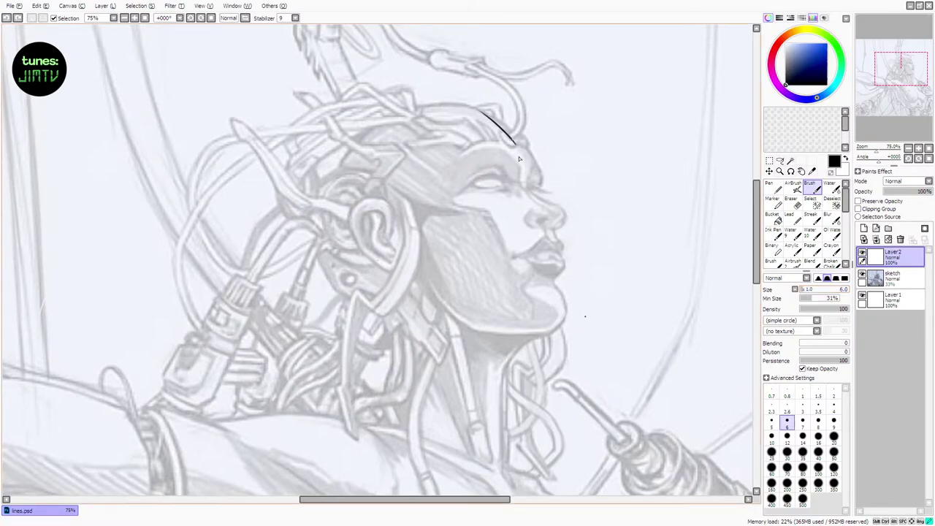
{"action": "key", "text": "ctrl+z"}
{"action": "left_click_drag", "start_coordinate": [476, 108], "coordinate": [542, 175]}
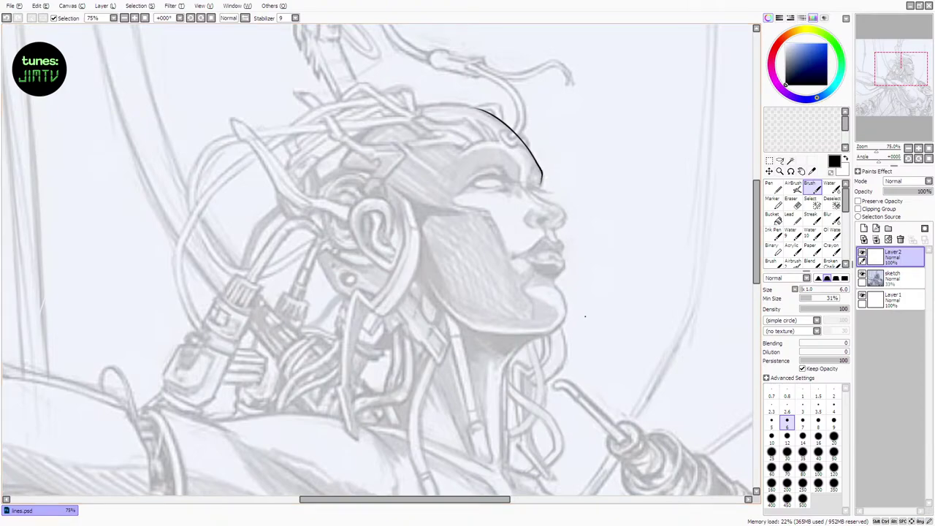
Ink the skull contour from above the ear over the crown to the forehead line, using brush size 8 and minimum size 30%
{"action": "mouse_move", "coordinate": [812, 297]}
{"action": "left_mouse_down"}
{"action": "mouse_move", "coordinate": [819, 302]}
{"action": "mouse_move", "coordinate": [817, 291]}
{"action": "left_mouse_up"}
{"action": "key", "text": "bracketright"}
{"action": "key", "text": "bracketright"}
{"action": "left_click", "coordinate": [811, 298]}
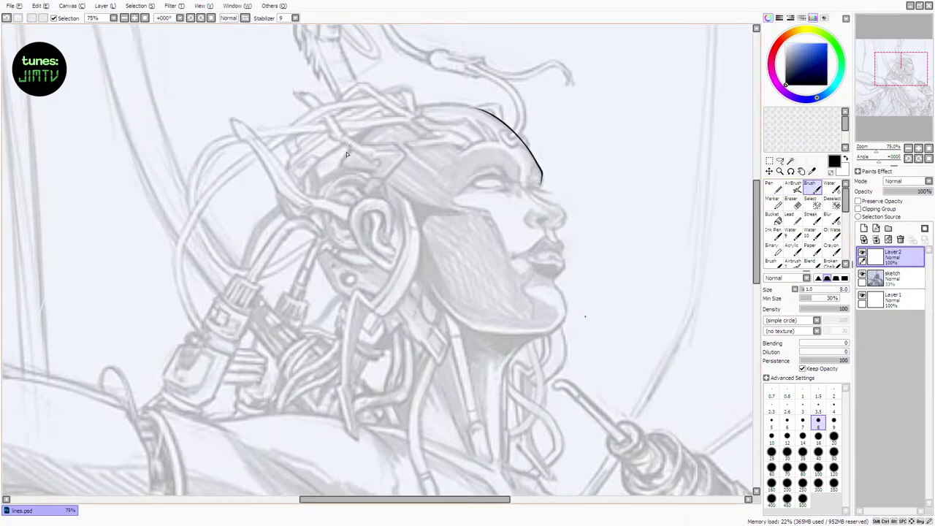
{"action": "mouse_move", "coordinate": [330, 175]}
{"action": "left_mouse_down"}
{"action": "mouse_move", "coordinate": [379, 135]}
{"action": "mouse_move", "coordinate": [367, 131]}
{"action": "mouse_move", "coordinate": [444, 108]}
{"action": "left_mouse_up"}
{"action": "key", "text": "ctrl+z"}
{"action": "key", "text": "ctrl+z"}
{"action": "mouse_move", "coordinate": [387, 118]}
{"action": "left_mouse_down"}
{"action": "mouse_move", "coordinate": [472, 106]}
{"action": "mouse_move", "coordinate": [499, 120]}
{"action": "left_mouse_up"}
{"action": "key", "text": "ctrl+z"}
{"action": "key", "text": "ctrl+z"}
{"action": "key", "text": "ctrl+z"}
{"action": "key", "text": "ctrl+z"}
{"action": "key", "text": "ctrl+z"}
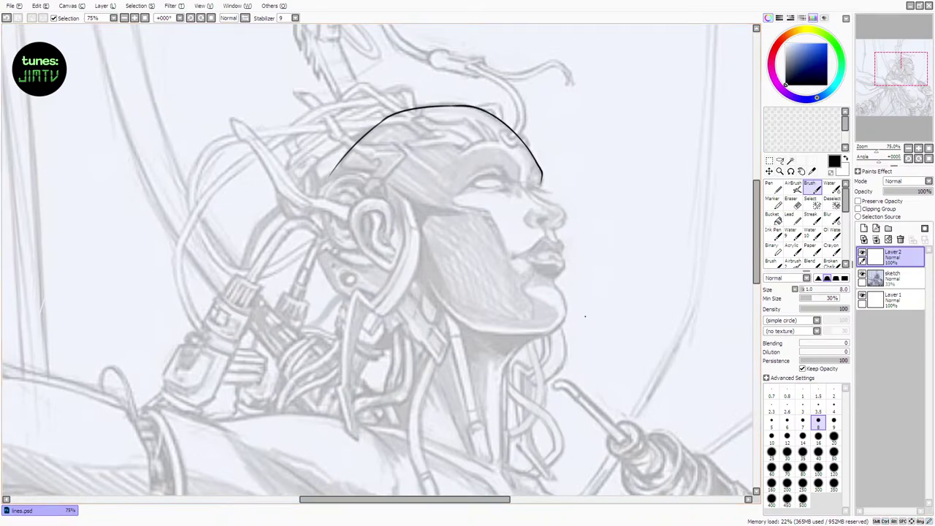
{"action": "key", "text": "ctrl+z"}
{"action": "left_click_drag", "start_coordinate": [369, 132], "coordinate": [387, 118]}
{"action": "key", "text": "ctrl+z"}
{"action": "key", "text": "ctrl+z"}
{"action": "key", "text": "ctrl+z"}
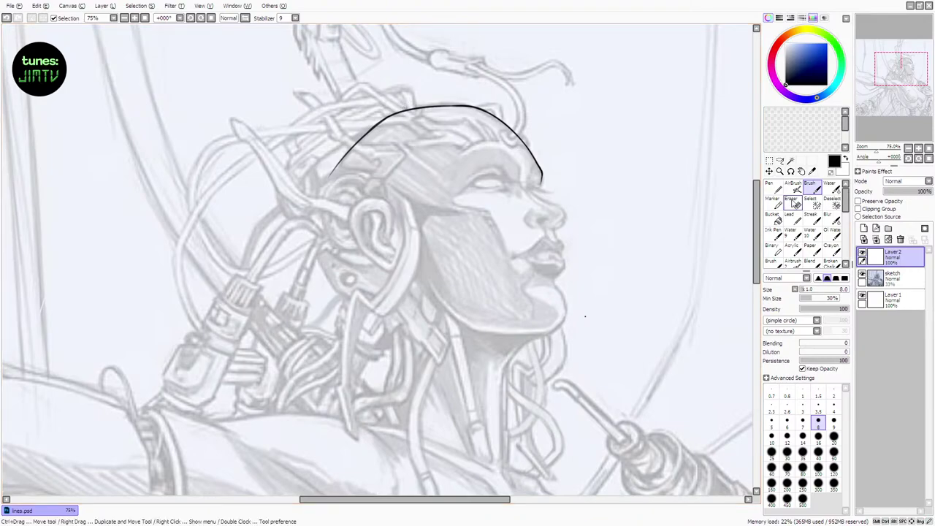
Erase the lower tip of the skull line above the ear and switch back to the Brush
{"action": "key", "text": "e"}
{"action": "left_click_drag", "start_coordinate": [330, 175], "coordinate": [338, 159]}
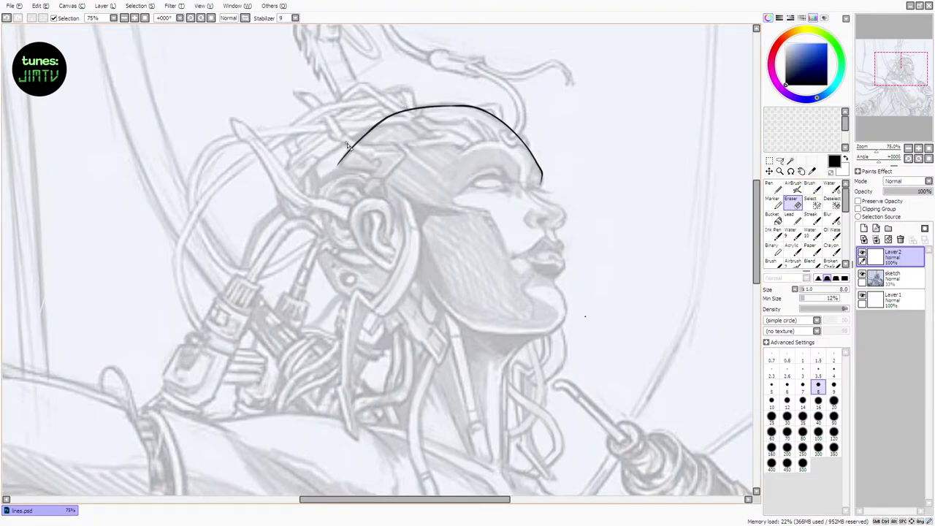
{"action": "left_click", "coordinate": [813, 188]}
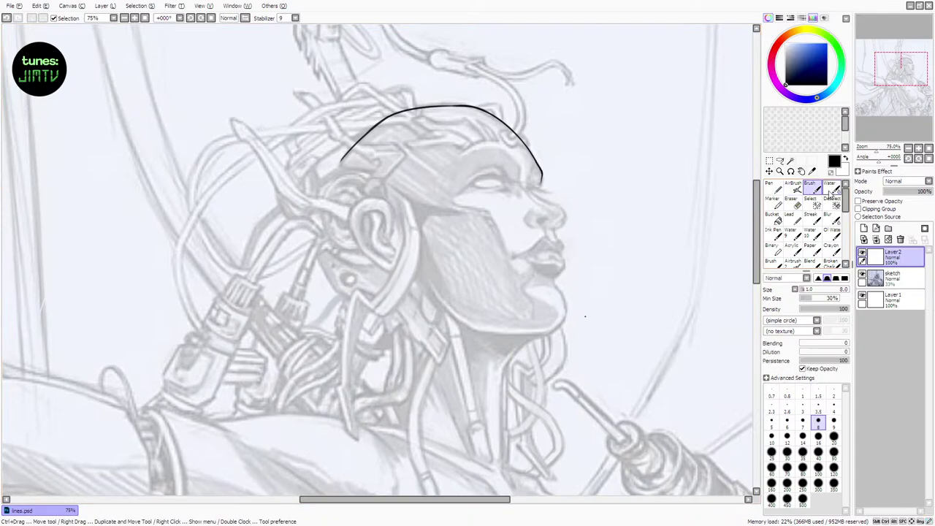
Ink a curved line from the lower end of the skull contour around to the top of the ear
{"action": "key", "text": "ctrl"}
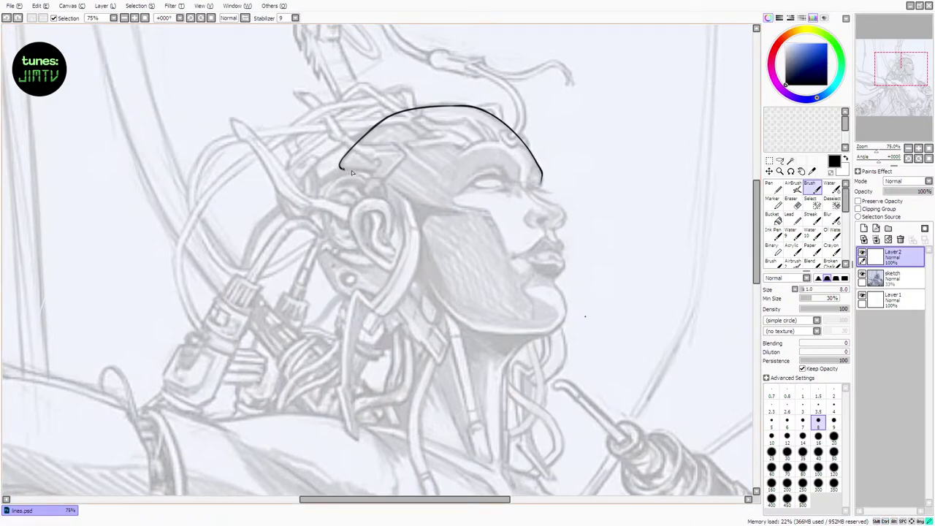
{"action": "mouse_move", "coordinate": [341, 166]}
{"action": "left_mouse_down"}
{"action": "mouse_move", "coordinate": [378, 169]}
{"action": "mouse_move", "coordinate": [382, 198]}
{"action": "left_mouse_up"}
{"action": "left_click_drag", "start_coordinate": [368, 175], "coordinate": [382, 206]}
{"action": "key", "text": "ctrl+z"}
{"action": "key", "text": "ctrl+z"}
{"action": "key", "text": "ctrl+z"}
{"action": "left_click_drag", "start_coordinate": [367, 173], "coordinate": [378, 216]}
{"action": "key", "text": "ctrl+z"}
{"action": "left_click_drag", "start_coordinate": [368, 173], "coordinate": [379, 196]}
{"action": "key", "text": "ctrl+z"}
{"action": "key", "text": "ctrl+z"}
Erase the part of the curved line that overlaps the ear and return to the Brush
{"action": "key", "text": "e"}
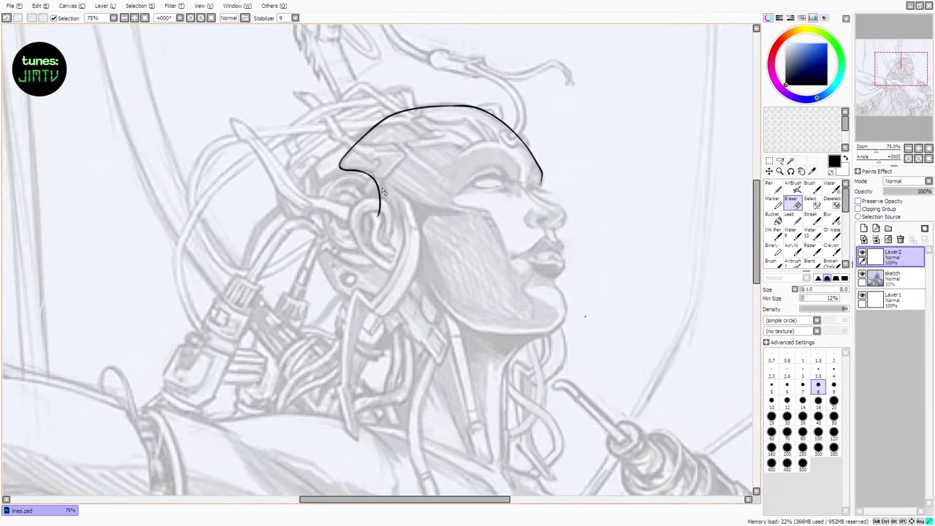
{"action": "left_click", "coordinate": [809, 187]}
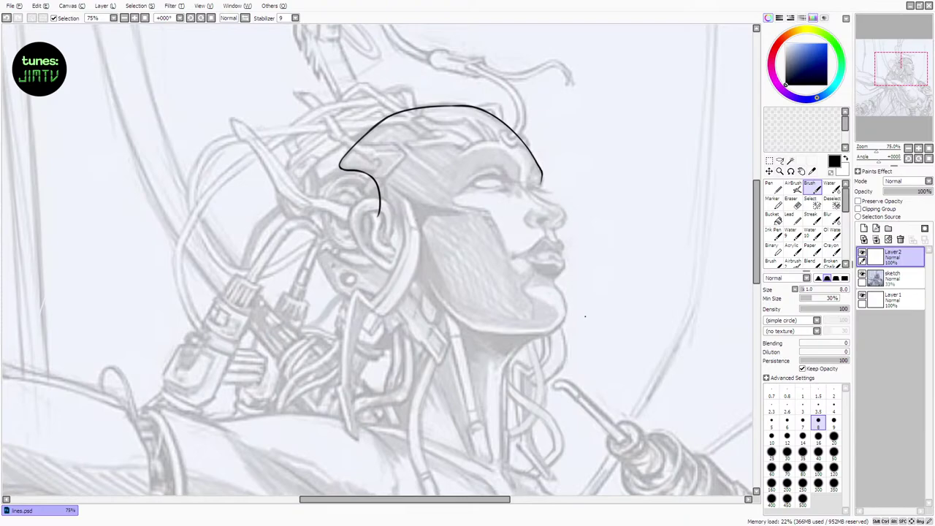
{"action": "key", "text": "e"}
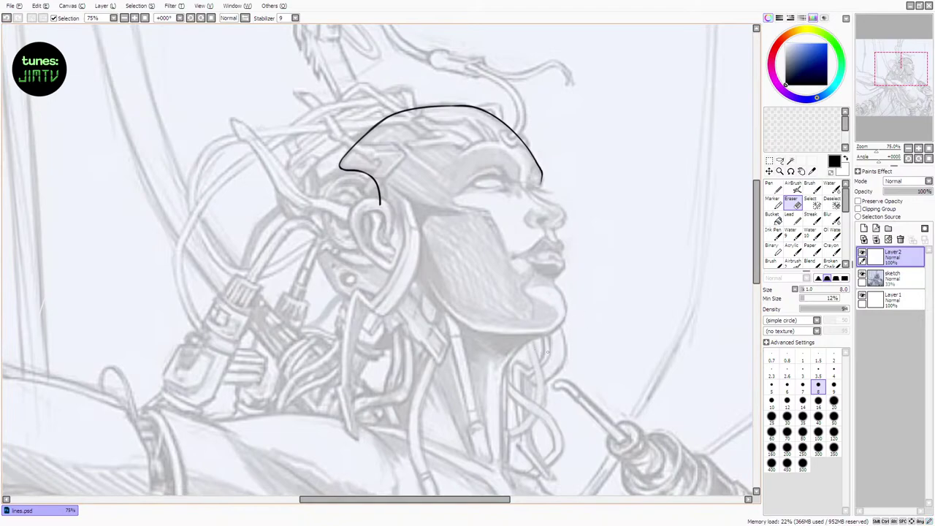
{"action": "left_click_drag", "start_coordinate": [378, 206], "coordinate": [383, 201]}
{"action": "key", "text": "b"}
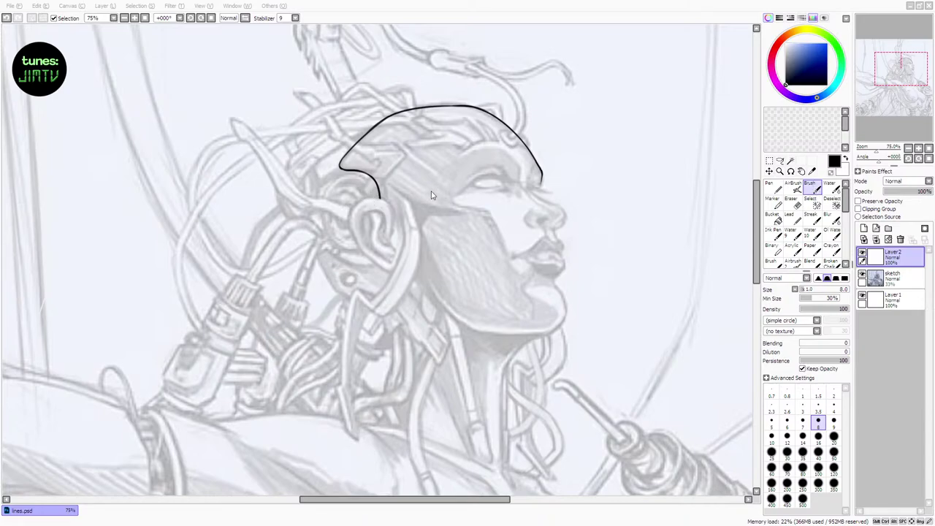
{"action": "left_click", "coordinate": [354, 229]}
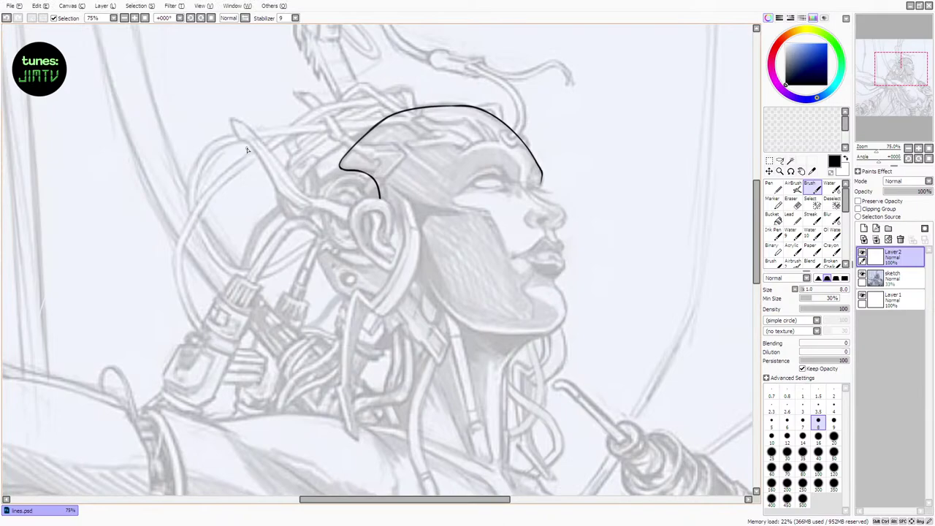
{"action": "mouse_move", "coordinate": [438, 501]}
{"action": "left_mouse_down"}
{"action": "mouse_move", "coordinate": [363, 502]}
{"action": "mouse_move", "coordinate": [424, 501]}
{"action": "left_mouse_up"}
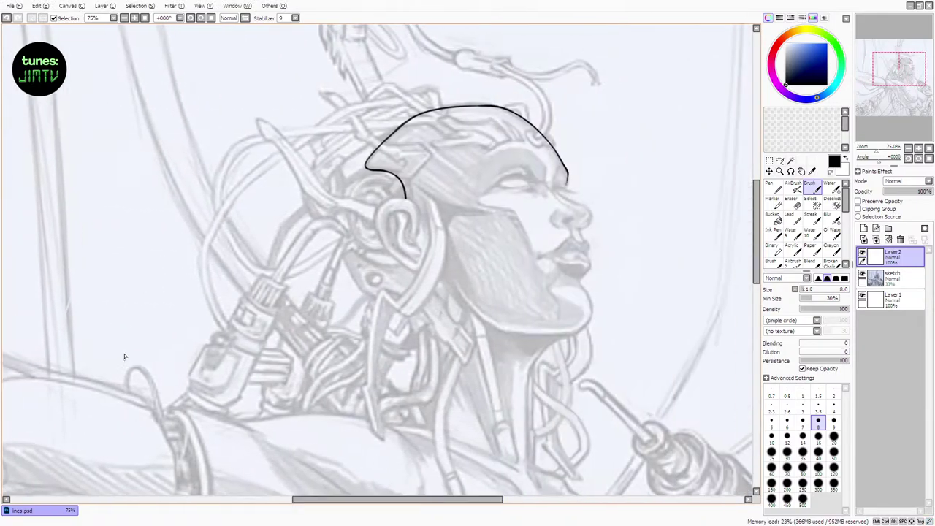
Open the recently used file shortwire.psd
{"action": "left_click", "coordinate": [13, 6]}
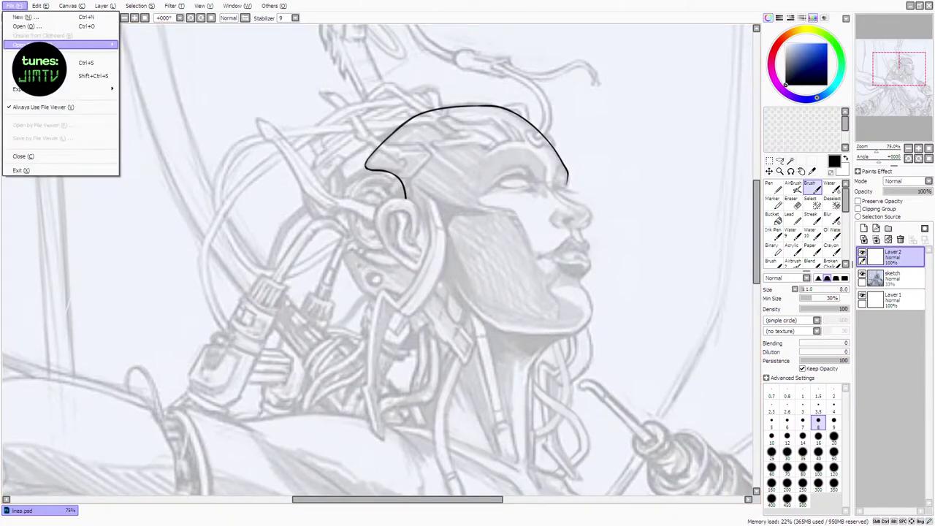
{"action": "mouse_move", "coordinate": [44, 45]}
{"action": "left_click", "coordinate": [219, 64]}
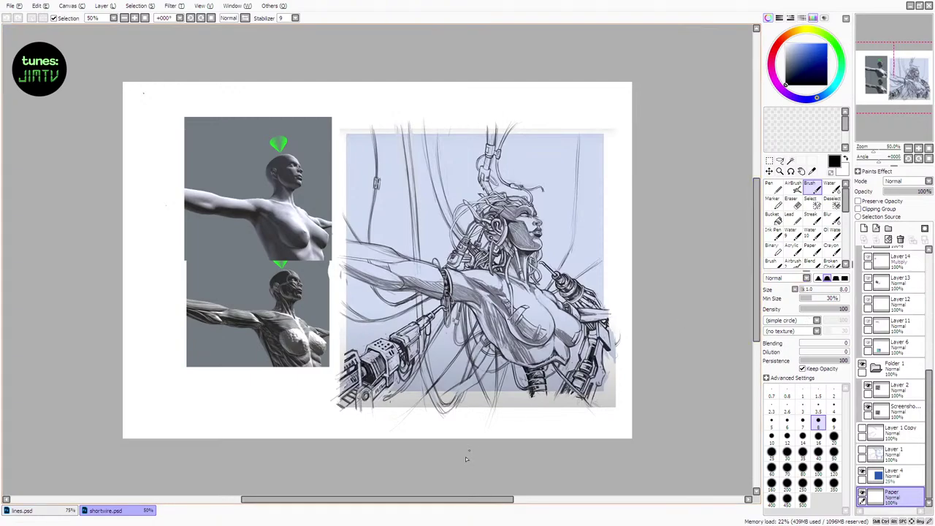
{"action": "left_click_drag", "start_coordinate": [438, 501], "coordinate": [465, 501]}
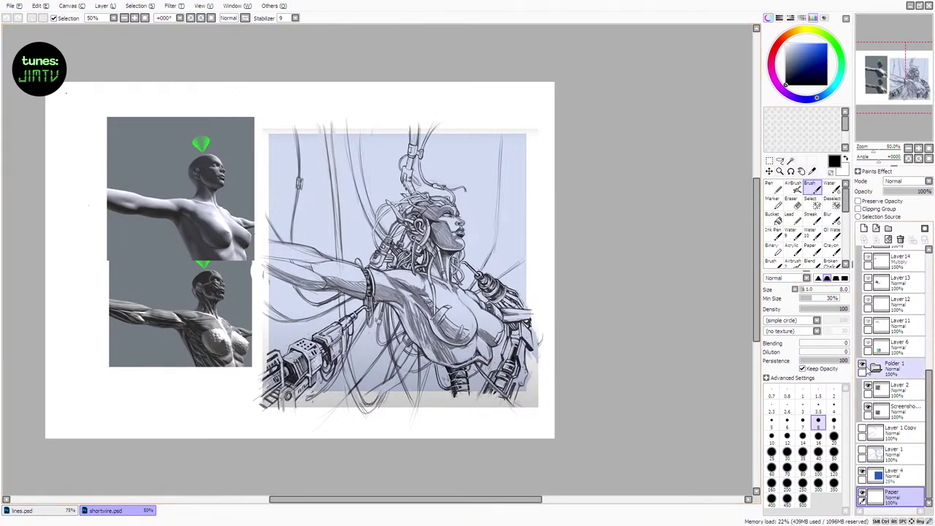
Show the Set2 folder instead of Folder 1 and select Layer 6, toggling its visibility to identify its image
{"action": "left_click", "coordinate": [862, 366]}
{"action": "scroll", "coordinate": [869, 349], "scroll_direction": "up", "scroll_amount": 2}
{"action": "scroll", "coordinate": [869, 349], "scroll_direction": "up", "scroll_amount": 2}
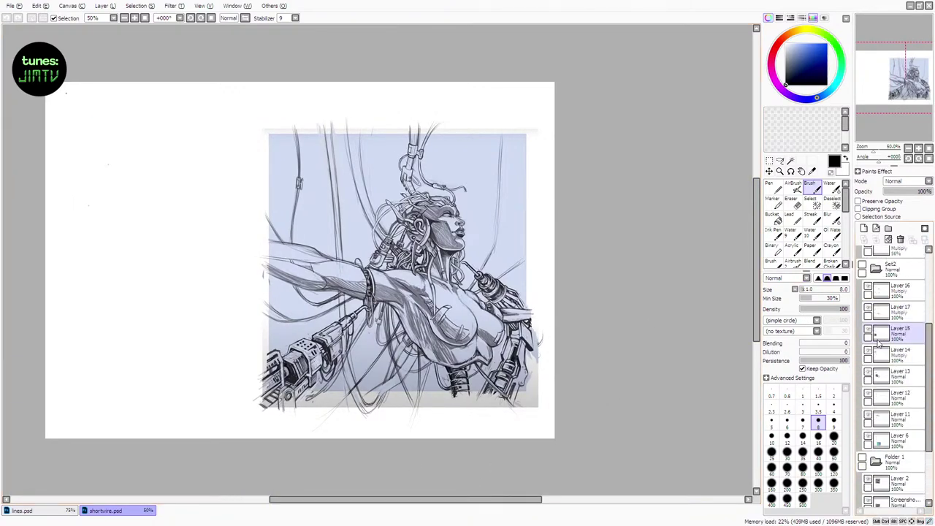
{"action": "left_click", "coordinate": [862, 267]}
{"action": "left_click", "coordinate": [894, 438]}
{"action": "left_click", "coordinate": [868, 438]}
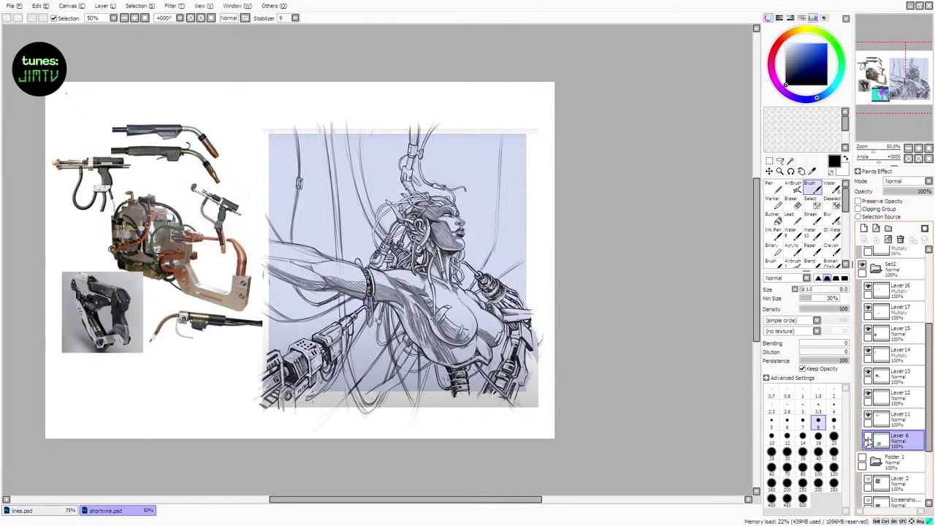
{"action": "left_click", "coordinate": [867, 439]}
Copy the entire content of Layer 6 and paste it into lines.psd as a new layer
{"action": "key", "text": "ctrl+a"}
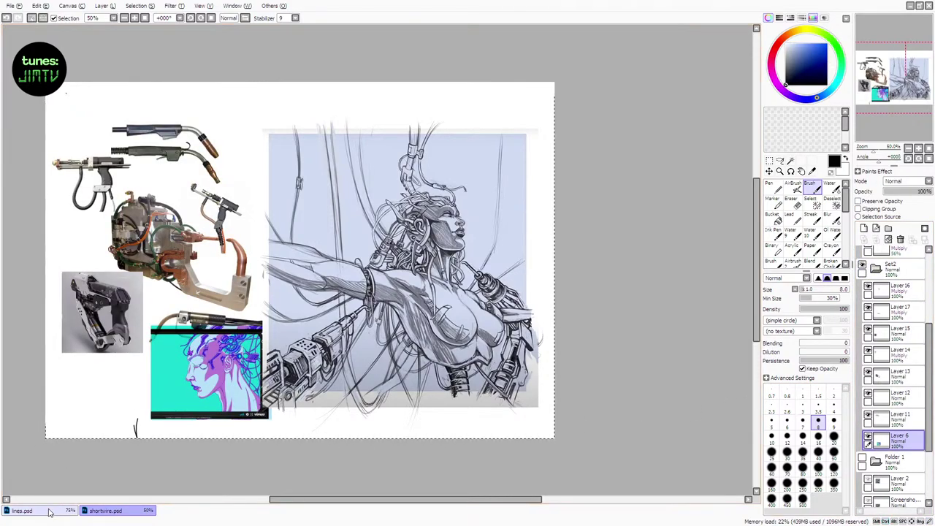
{"action": "left_click", "coordinate": [22, 511]}
{"action": "left_click_drag", "start_coordinate": [395, 500], "coordinate": [324, 499]}
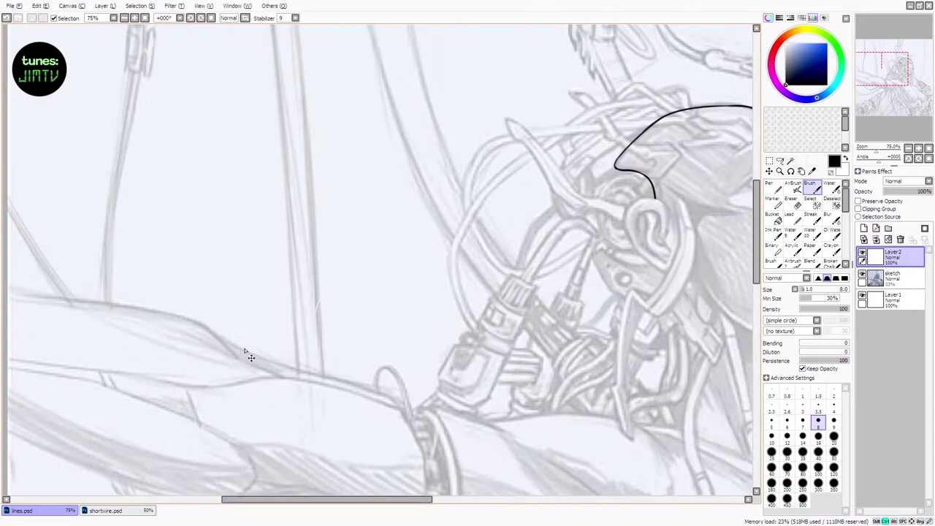
{"action": "scroll", "coordinate": [245, 351], "scroll_direction": "down", "scroll_amount": 3}
{"action": "scroll", "coordinate": [246, 350], "scroll_direction": "up", "scroll_amount": 1}
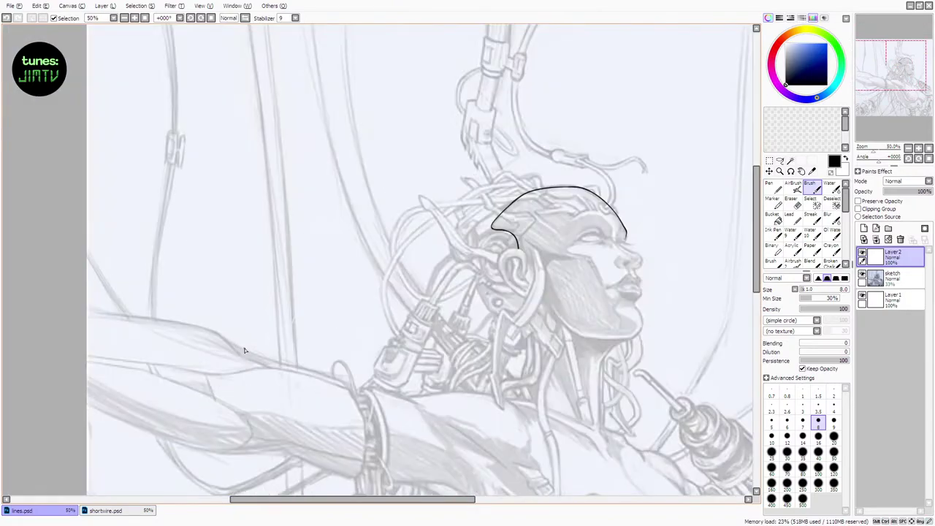
{"action": "key", "text": "ctrl+v"}
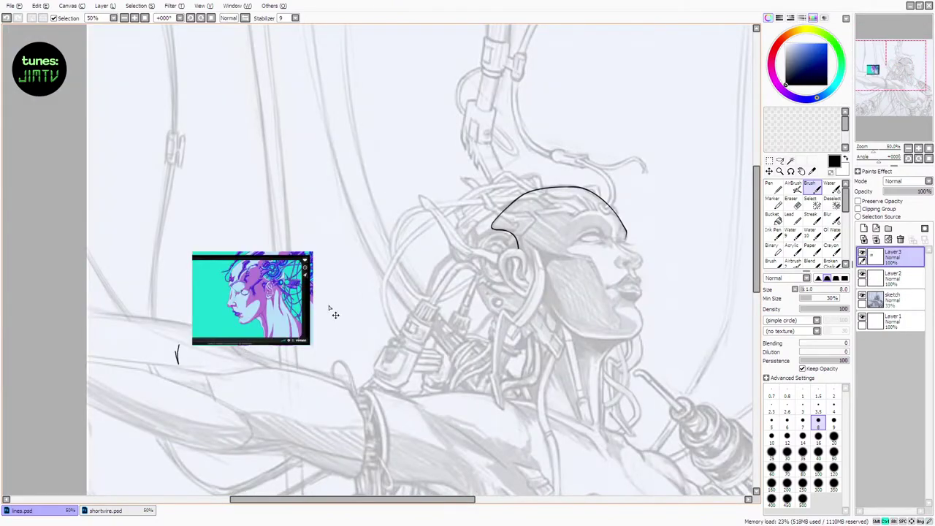
Enlarge the pasted reference image to several times its size and place it beside the sketched head
{"action": "key", "text": "ctrl+t"}
{"action": "left_click_drag", "start_coordinate": [316, 252], "coordinate": [581, 32]}
{"action": "left_click_drag", "start_coordinate": [388, 178], "coordinate": [295, 163]}
{"action": "key", "text": "Return"}
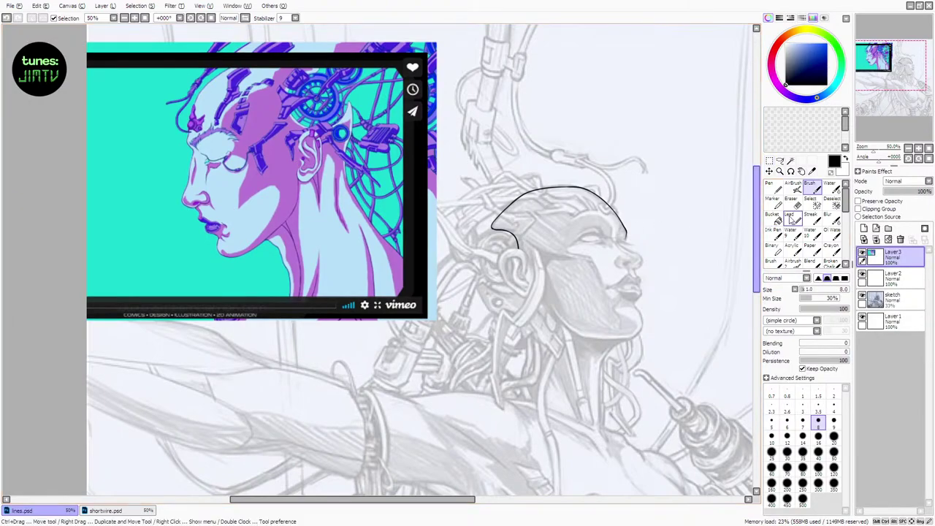
Cut the head and neck area out of the reference image, paste it on its own layer and hide Layer3
{"action": "left_click", "coordinate": [769, 161]}
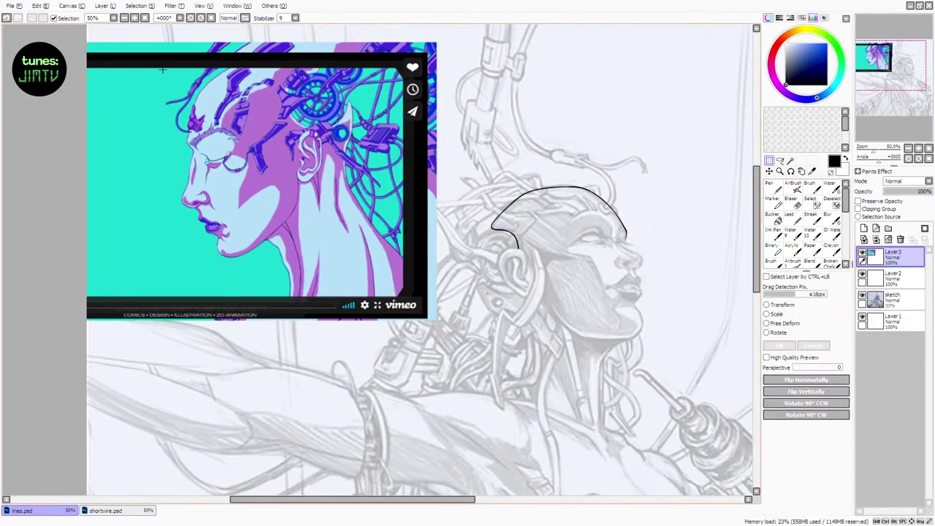
{"action": "left_click_drag", "start_coordinate": [162, 69], "coordinate": [402, 292]}
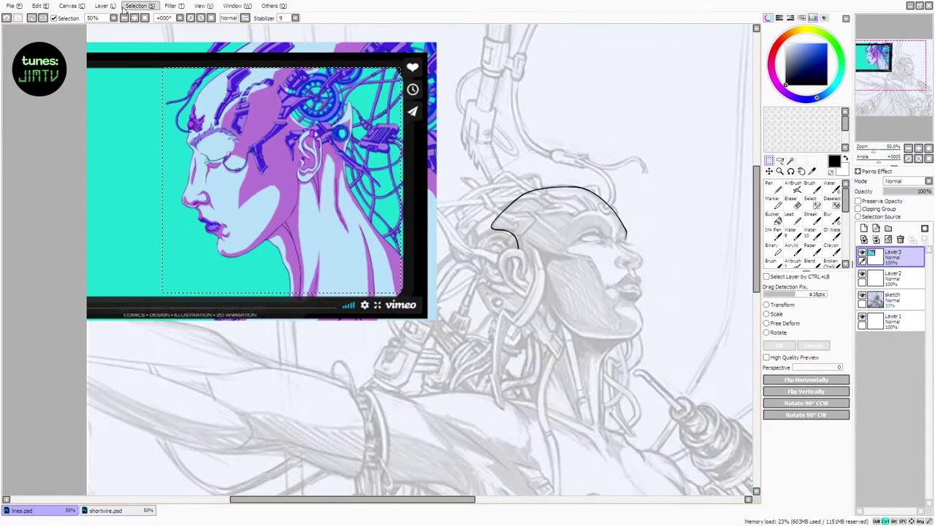
{"action": "key", "text": "ctrl+x"}
{"action": "key", "text": "ctrl+v"}
{"action": "left_click", "coordinate": [861, 273]}
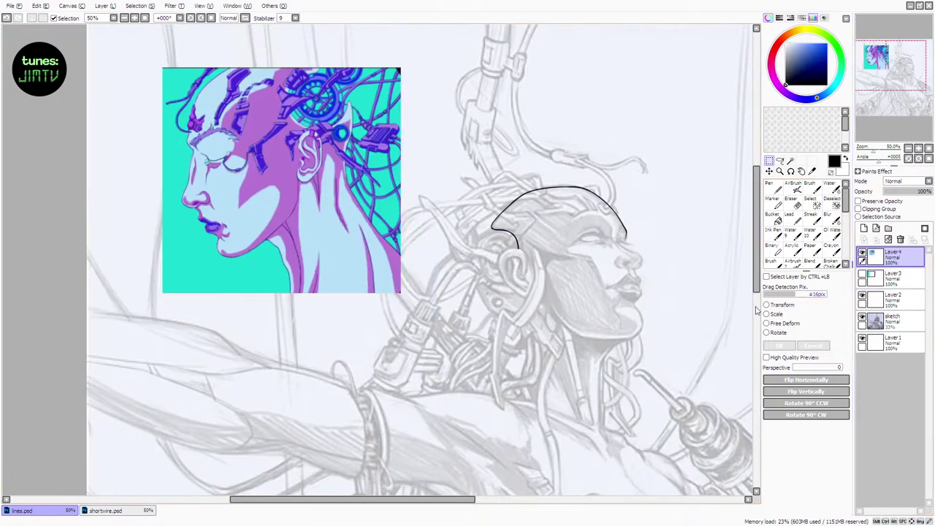
Trim the dark strip off the upper edge of the cropped reference and move the image slightly down
{"action": "left_click_drag", "start_coordinate": [421, 502], "coordinate": [448, 506]}
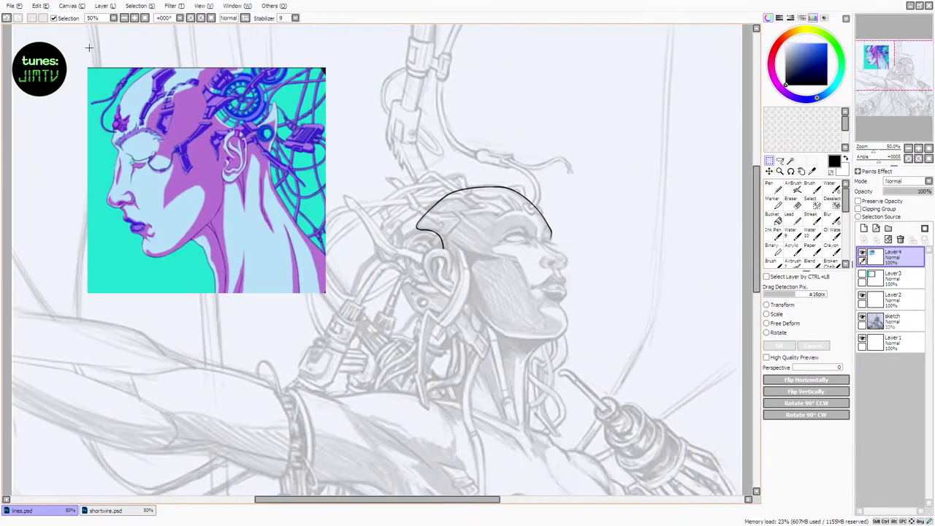
{"action": "left_click_drag", "start_coordinate": [72, 50], "coordinate": [336, 71]}
{"action": "key", "text": "Delete"}
{"action": "key", "text": "ctrl+d"}
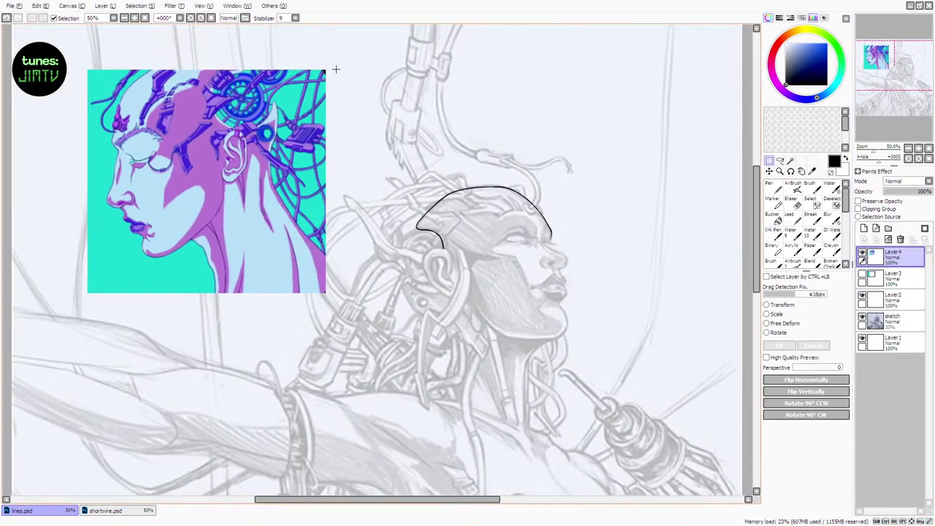
{"action": "left_click", "coordinate": [768, 171]}
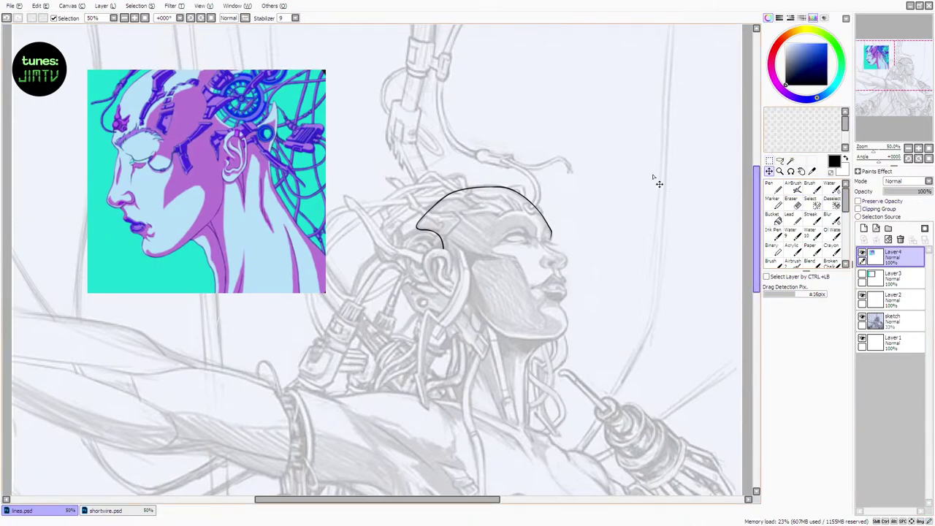
{"action": "left_click_drag", "start_coordinate": [280, 177], "coordinate": [283, 210]}
Delete Layer3 and return to the Brush on Layer2, comparing the sketch with and without the inked line
{"action": "left_click", "coordinate": [896, 278]}
{"action": "left_click", "coordinate": [899, 240]}
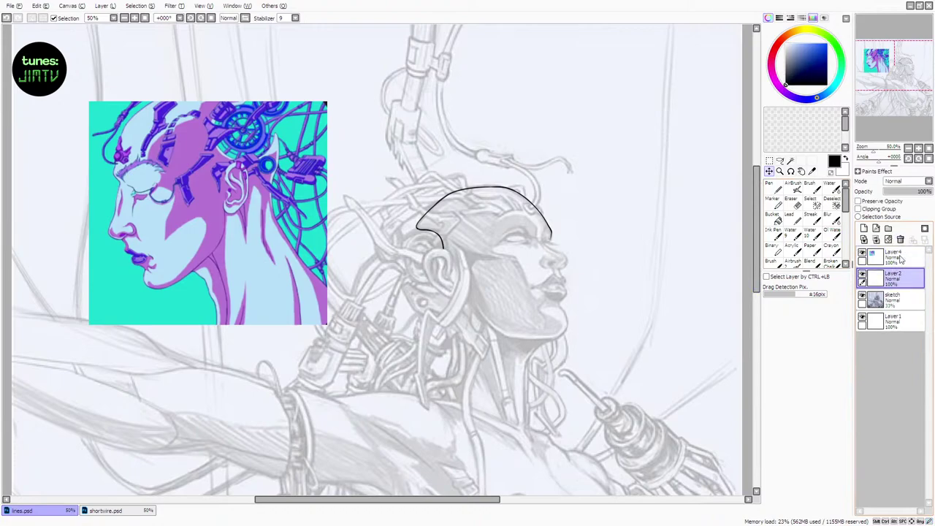
{"action": "left_click", "coordinate": [861, 275]}
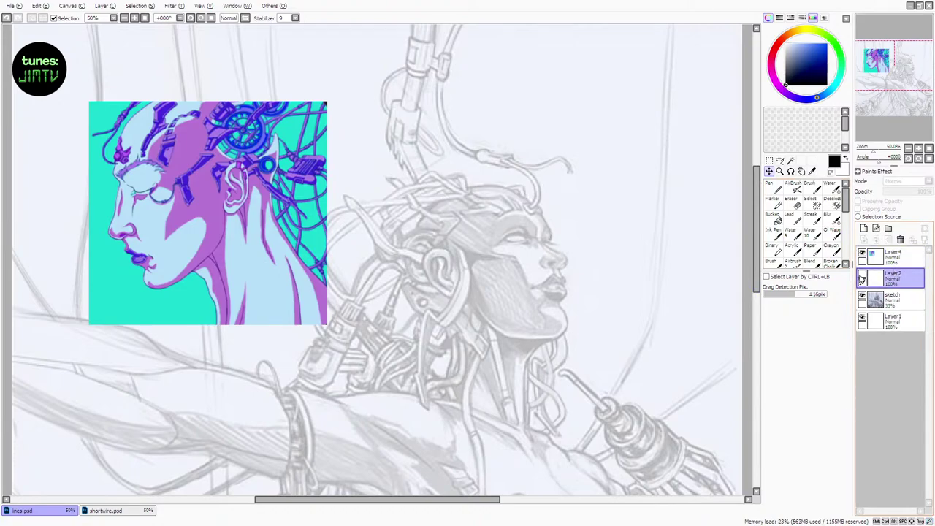
{"action": "left_click", "coordinate": [862, 278]}
{"action": "key", "text": "b"}
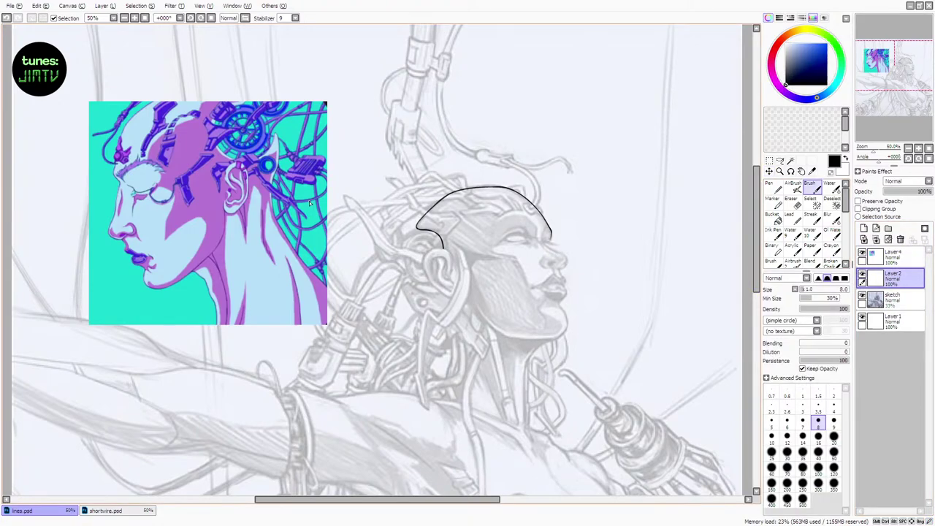
Ink the outer edge of the plate behind the ear, from its upper corner down towards the jaw, redrawing until smooth
{"action": "scroll", "coordinate": [433, 372], "scroll_direction": "up", "scroll_amount": 2}
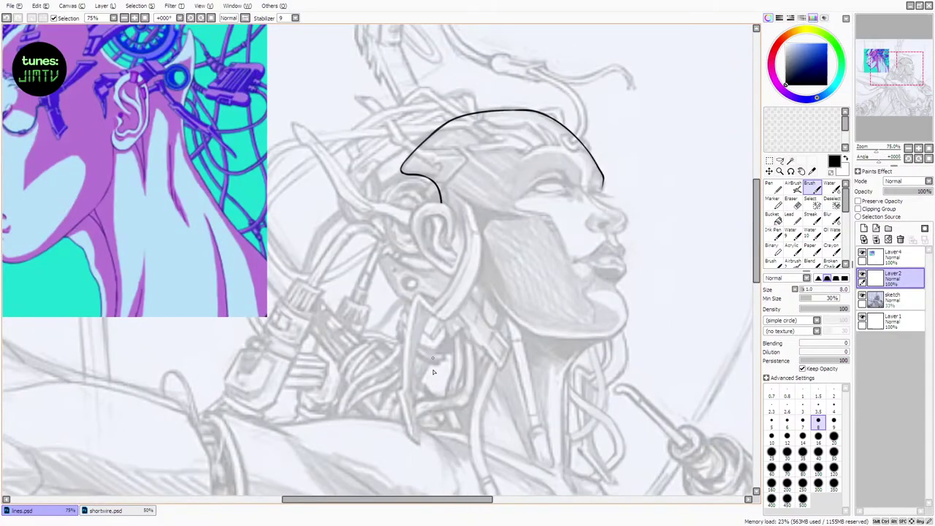
{"action": "key", "text": "Left"}
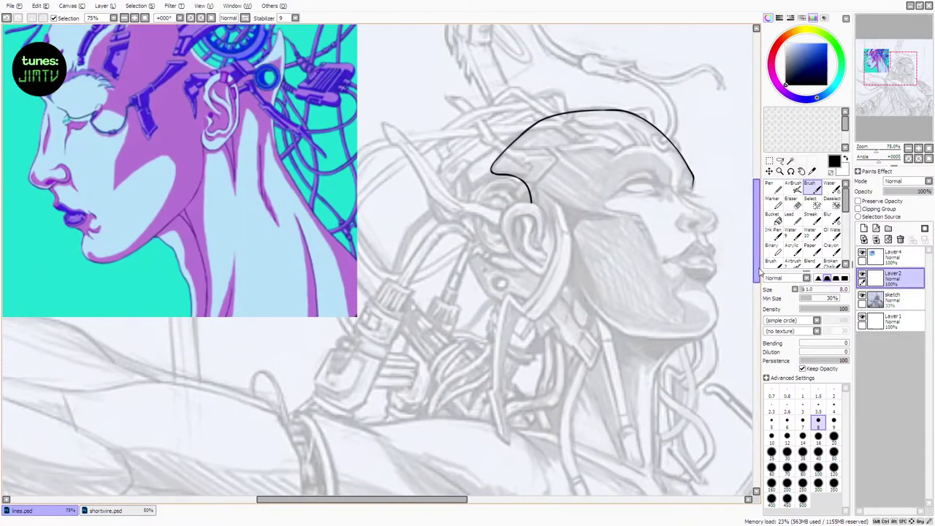
{"action": "scroll", "coordinate": [759, 272], "scroll_direction": "up", "scroll_amount": 2}
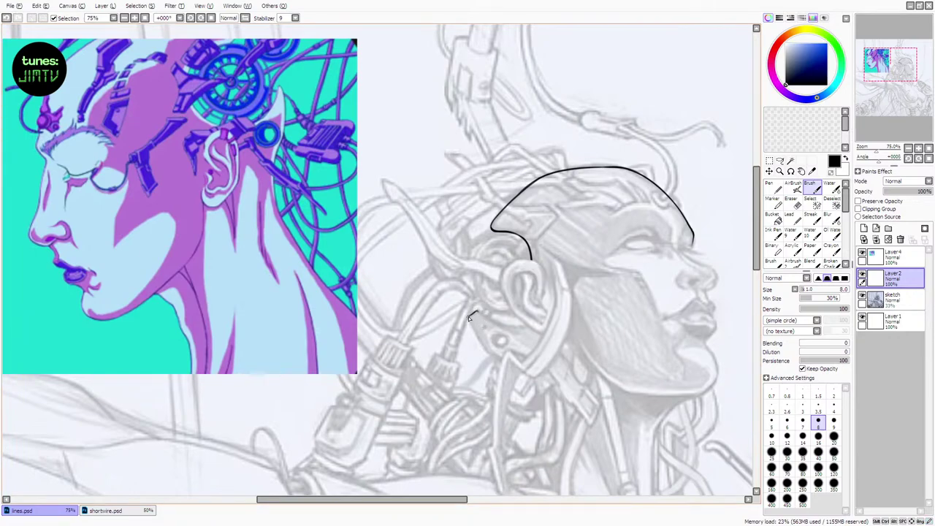
{"action": "key", "text": "ctrl+z"}
{"action": "left_click_drag", "start_coordinate": [469, 316], "coordinate": [485, 356]}
{"action": "key", "text": "ctrl+z"}
{"action": "mouse_move", "coordinate": [469, 316]}
{"action": "left_mouse_down"}
{"action": "mouse_move", "coordinate": [485, 351]}
{"action": "mouse_move", "coordinate": [509, 367]}
{"action": "left_mouse_up"}
{"action": "key", "text": "ctrl+z"}
{"action": "key", "text": "ctrl+z"}
{"action": "left_click_drag", "start_coordinate": [482, 348], "coordinate": [543, 374]}
{"action": "key", "text": "ctrl+z"}
{"action": "left_click_drag", "start_coordinate": [482, 348], "coordinate": [553, 376]}
{"action": "key", "text": "ctrl+z"}
{"action": "left_click_drag", "start_coordinate": [483, 349], "coordinate": [522, 374]}
{"action": "key", "text": "ctrl+z"}
{"action": "left_click_drag", "start_coordinate": [483, 349], "coordinate": [543, 381]}
{"action": "key", "text": "ctrl+z"}
{"action": "key", "text": "ctrl+z"}
{"action": "key", "text": "ctrl+z"}
{"action": "left_click_drag", "start_coordinate": [486, 351], "coordinate": [542, 380]}
Clean up the upper corner of the plate line behind the ear with the Eraser and return to the Brush
{"action": "key", "text": "e"}
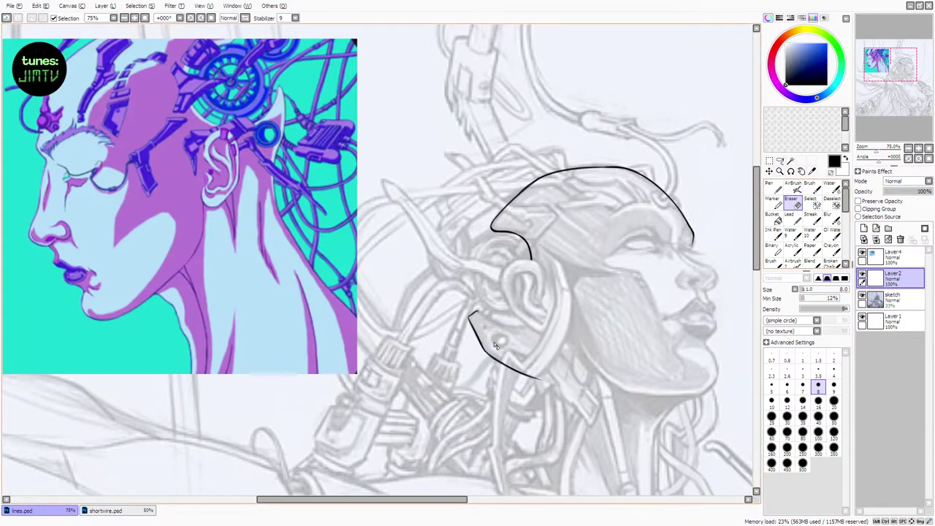
{"action": "key", "text": "ctrl+z"}
{"action": "left_click_drag", "start_coordinate": [475, 325], "coordinate": [475, 314]}
{"action": "key", "text": "b"}
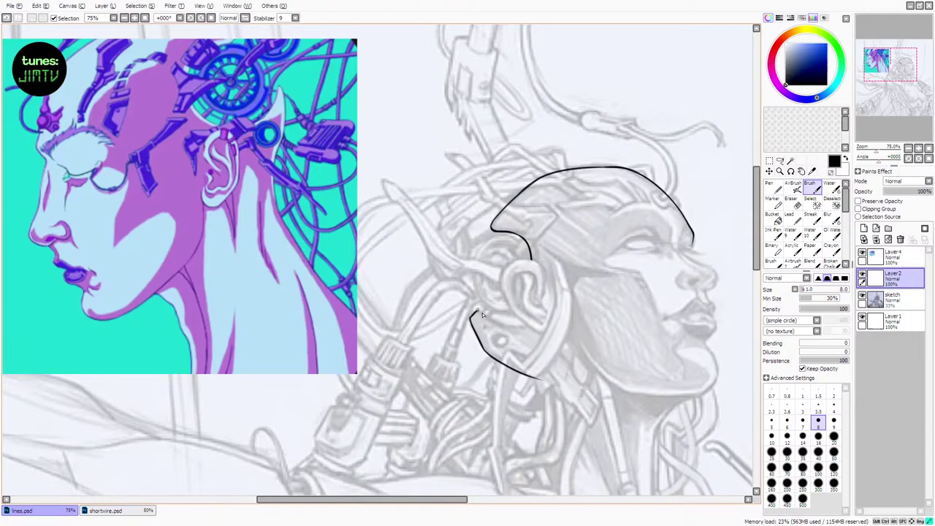
Ink a curved line from the plate's upper corner beneath the ear to the back of the earlobe
{"action": "mouse_move", "coordinate": [482, 314]}
{"action": "left_mouse_down"}
{"action": "mouse_move", "coordinate": [341, 314]}
{"action": "mouse_move", "coordinate": [394, 330]}
{"action": "left_mouse_up"}
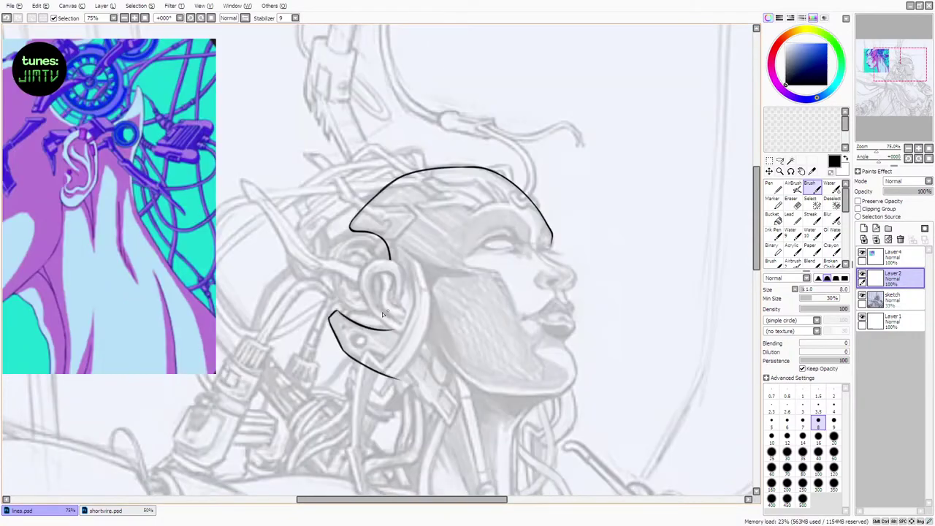
{"action": "key", "text": "ctrl+z"}
{"action": "left_click_drag", "start_coordinate": [333, 313], "coordinate": [395, 311]}
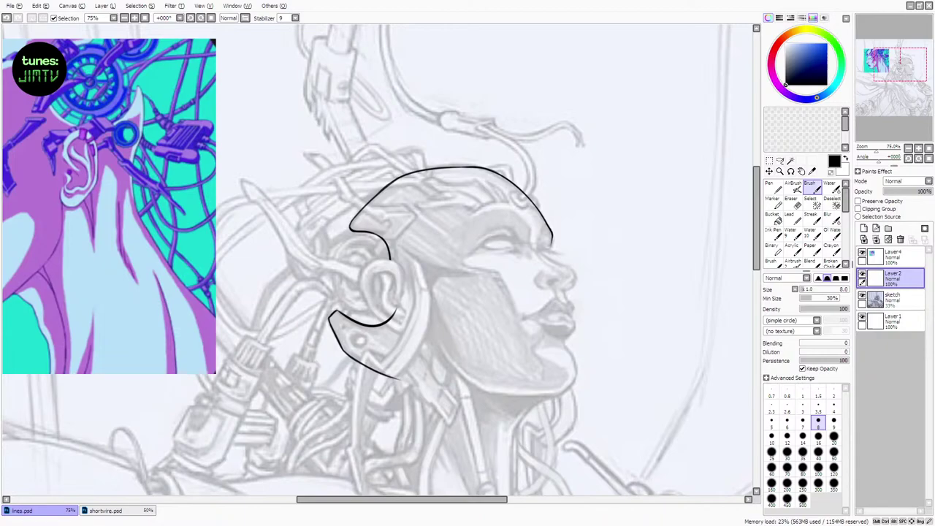
Erase the end of the skull contour that runs down to the top of the ear and return to the Brush
{"action": "key", "text": "e"}
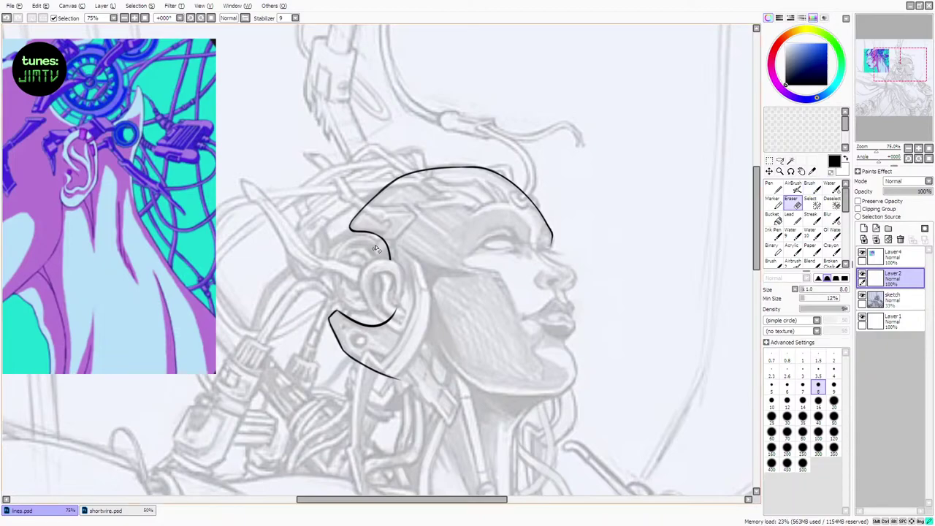
{"action": "left_click_drag", "start_coordinate": [375, 248], "coordinate": [370, 238]}
{"action": "left_click", "coordinate": [813, 188]}
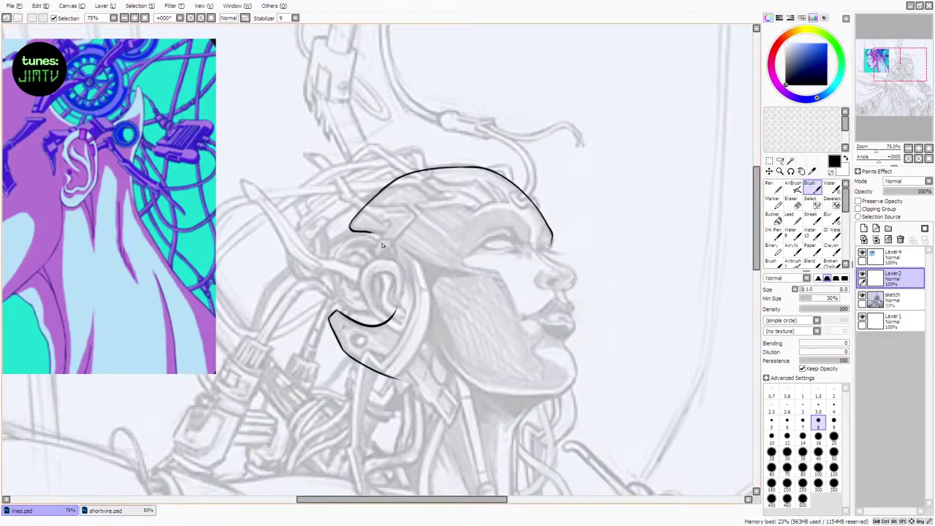
Ink a wider curve from the skull contour around the front of the ear to the line beneath it
{"action": "mouse_move", "coordinate": [368, 231]}
{"action": "left_mouse_down"}
{"action": "mouse_move", "coordinate": [402, 248]}
{"action": "mouse_move", "coordinate": [384, 242]}
{"action": "mouse_move", "coordinate": [400, 275]}
{"action": "mouse_move", "coordinate": [384, 242]}
{"action": "mouse_move", "coordinate": [398, 272]}
{"action": "mouse_move", "coordinate": [407, 265]}
{"action": "mouse_move", "coordinate": [403, 281]}
{"action": "mouse_move", "coordinate": [398, 263]}
{"action": "mouse_move", "coordinate": [393, 317]}
{"action": "left_mouse_up"}
{"action": "key", "text": "ctrl+z"}
{"action": "key", "text": "ctrl+z"}
{"action": "key", "text": "ctrl+z"}
{"action": "key", "text": "ctrl+z"}
{"action": "key", "text": "ctrl+z"}
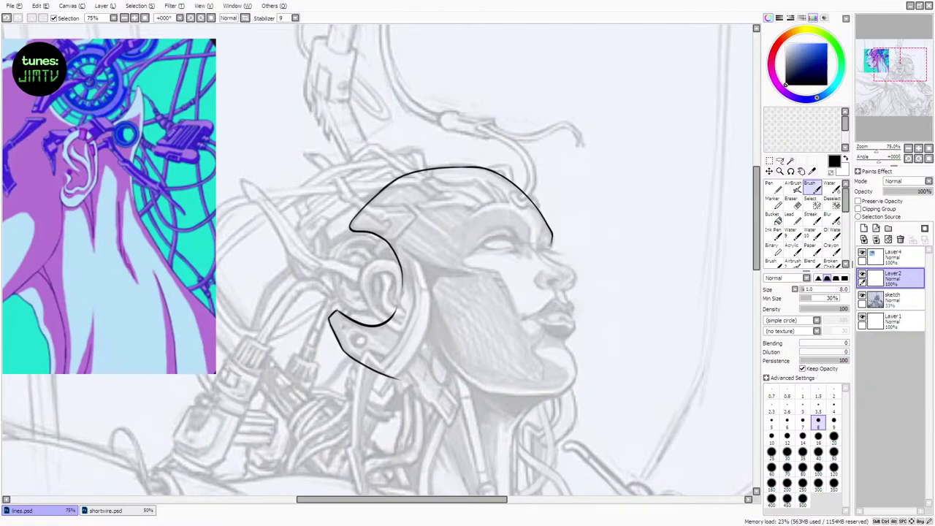
Erase the part of the curve running down the front of the ear and return to the Brush
{"action": "key", "text": "e"}
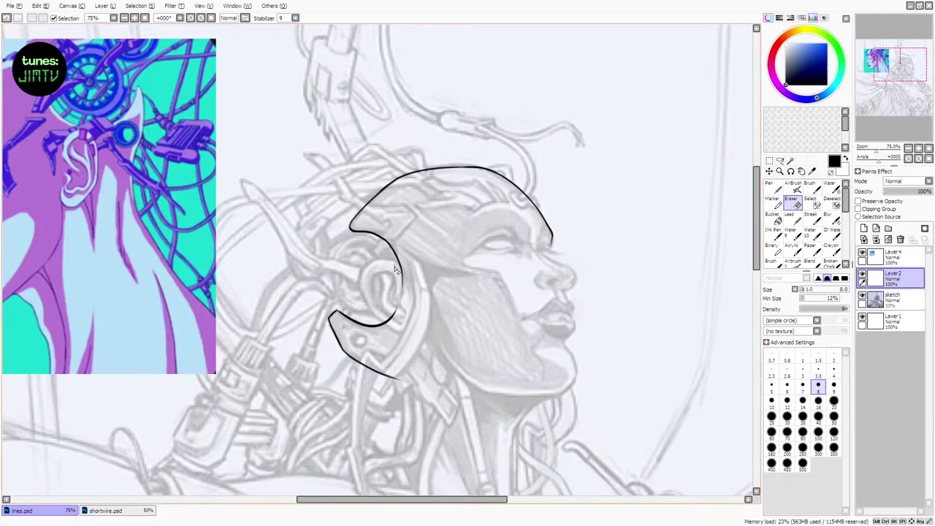
{"action": "mouse_move", "coordinate": [400, 266]}
{"action": "left_mouse_down"}
{"action": "mouse_move", "coordinate": [411, 287]}
{"action": "mouse_move", "coordinate": [403, 238]}
{"action": "mouse_move", "coordinate": [393, 329]}
{"action": "left_mouse_up"}
{"action": "left_click", "coordinate": [813, 188]}
Compare the sketch with Layer2 hidden, erase the curved line beneath the ear and return to the Brush
{"action": "left_click_drag", "start_coordinate": [756, 204], "coordinate": [757, 219]}
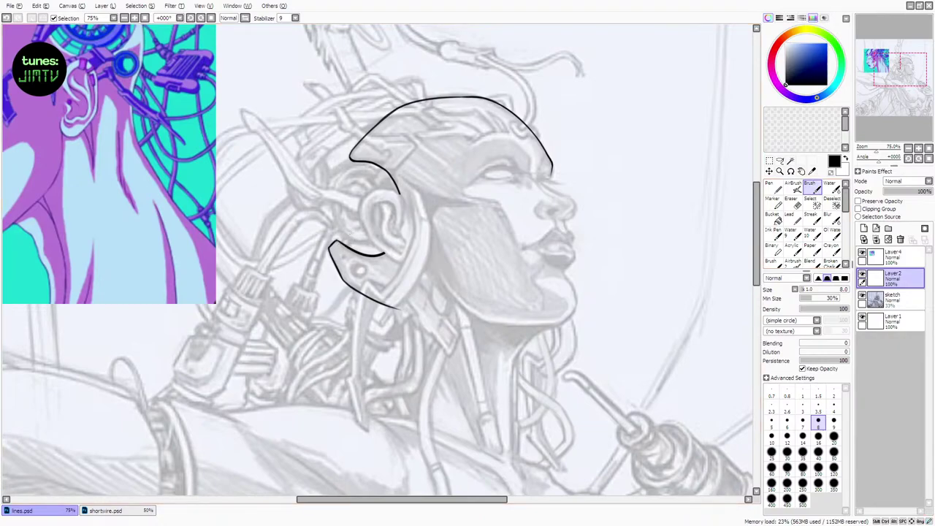
{"action": "left_click", "coordinate": [862, 276]}
{"action": "left_click", "coordinate": [861, 276]}
{"action": "left_click", "coordinate": [862, 276]}
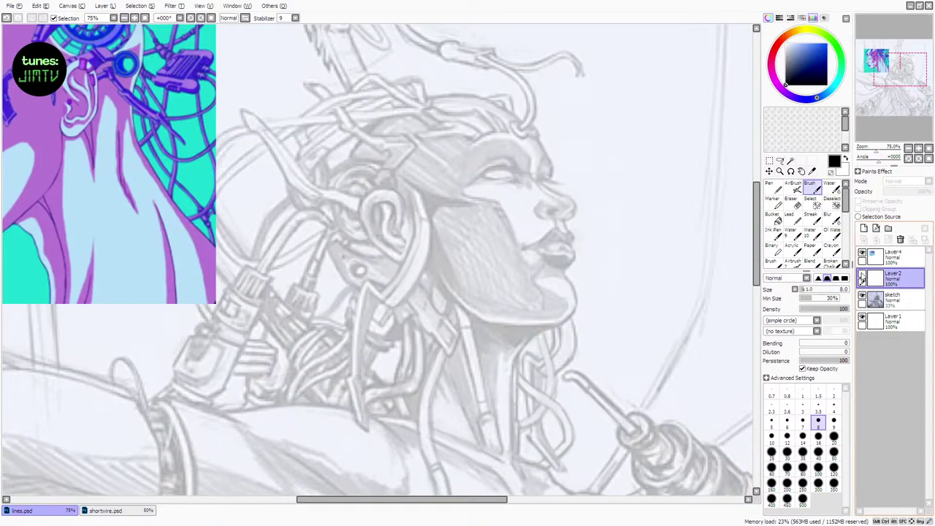
{"action": "left_click", "coordinate": [862, 276]}
{"action": "left_click", "coordinate": [795, 203]}
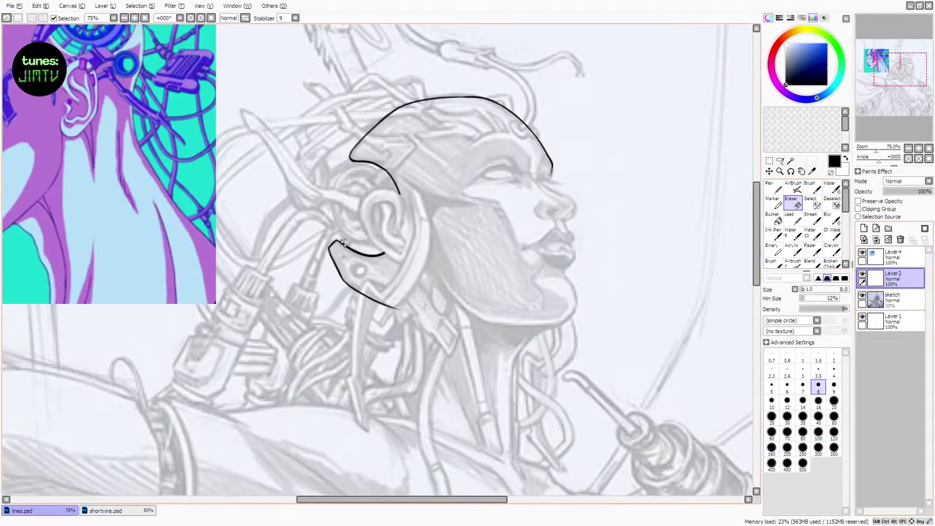
{"action": "left_click_drag", "start_coordinate": [341, 242], "coordinate": [378, 263]}
{"action": "key", "text": "b"}
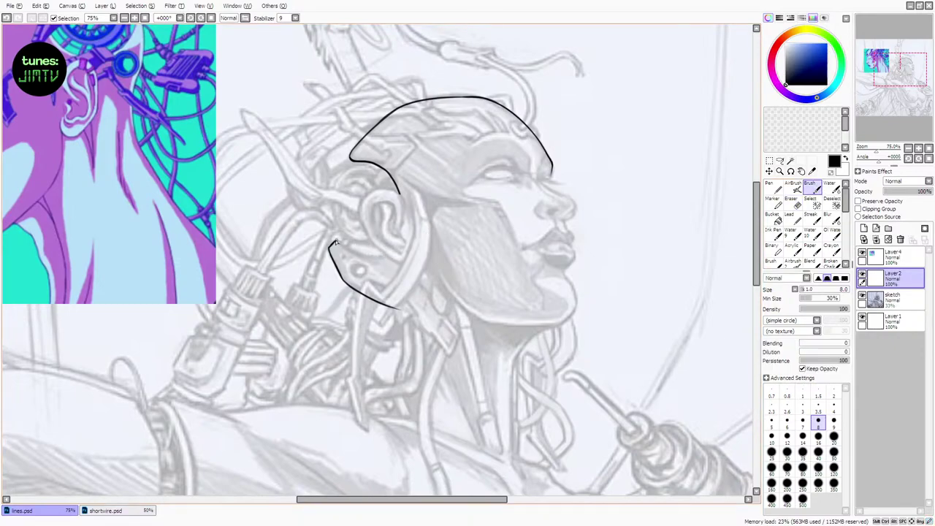
Ink a deeper, longer curve from the plate's upper corner beneath the ear, redrawing until smooth, and switch to the Eraser
{"action": "key", "text": "ctrl+z"}
{"action": "left_click_drag", "start_coordinate": [336, 242], "coordinate": [385, 259]}
{"action": "key", "text": "ctrl+z"}
{"action": "mouse_move", "coordinate": [336, 241]}
{"action": "left_mouse_down"}
{"action": "mouse_move", "coordinate": [396, 261]}
{"action": "mouse_move", "coordinate": [403, 253]}
{"action": "left_mouse_up"}
{"action": "key", "text": "ctrl+z"}
{"action": "key", "text": "ctrl+z"}
{"action": "key", "text": "ctrl+z"}
{"action": "key", "text": "ctrl+z"}
{"action": "key", "text": "ctrl+z"}
{"action": "key", "text": "ctrl+z"}
{"action": "key", "text": "e"}
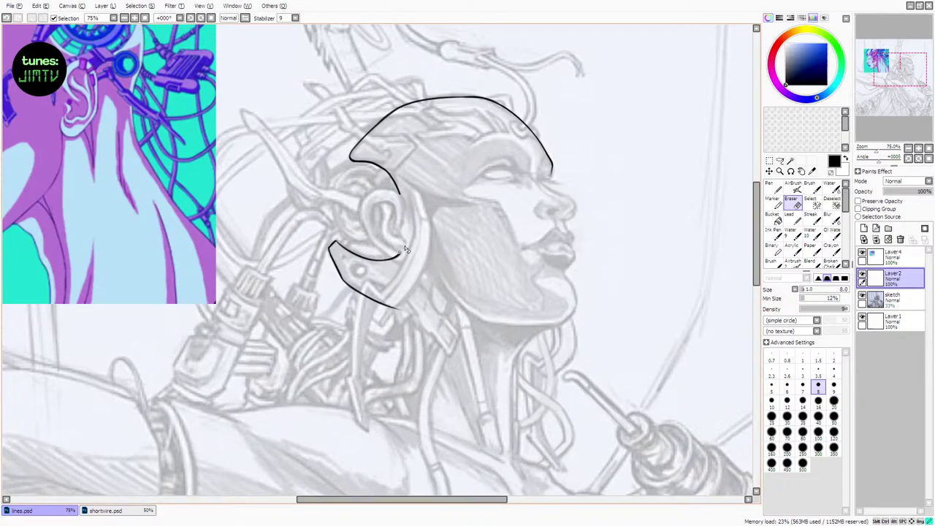
Erase the tip of the curve beneath the ear, touch up the crown of the skull contour and return to the Brush
{"action": "left_click_drag", "start_coordinate": [403, 252], "coordinate": [393, 257]}
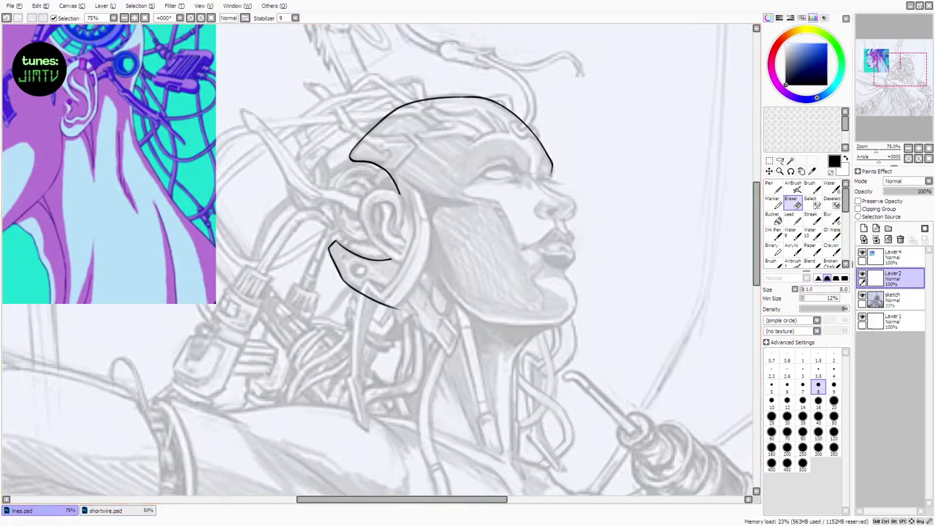
{"action": "key", "text": "b"}
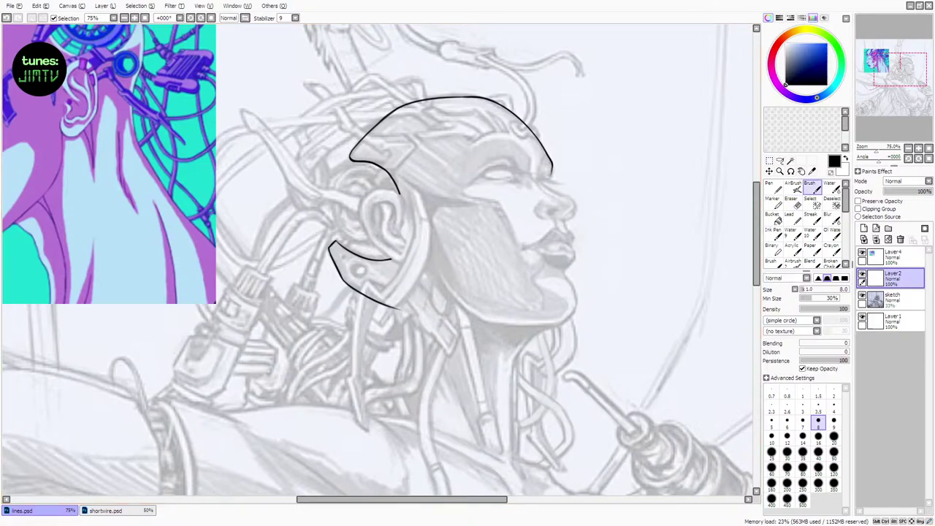
{"action": "scroll", "coordinate": [376, 259], "scroll_direction": "up", "scroll_amount": 2}
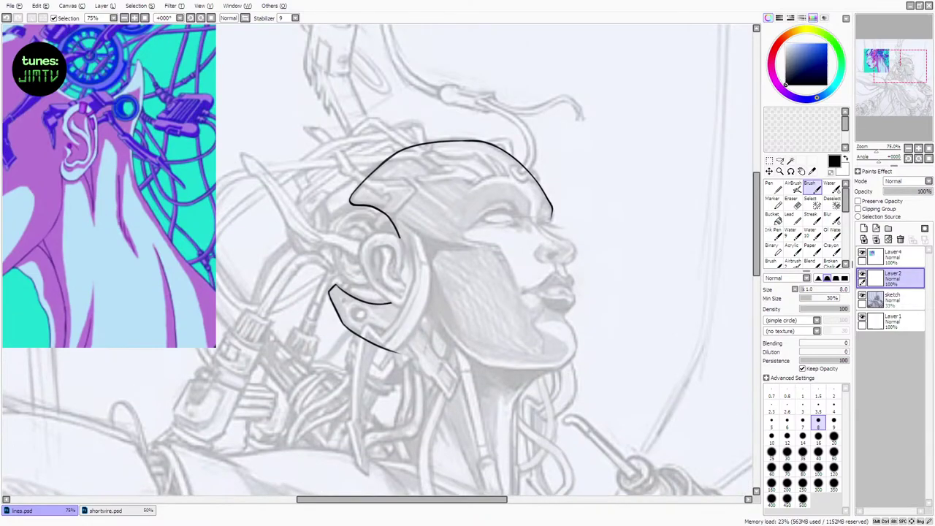
{"action": "key", "text": "e"}
{"action": "scroll", "coordinate": [377, 259], "scroll_direction": "right", "scroll_amount": 2}
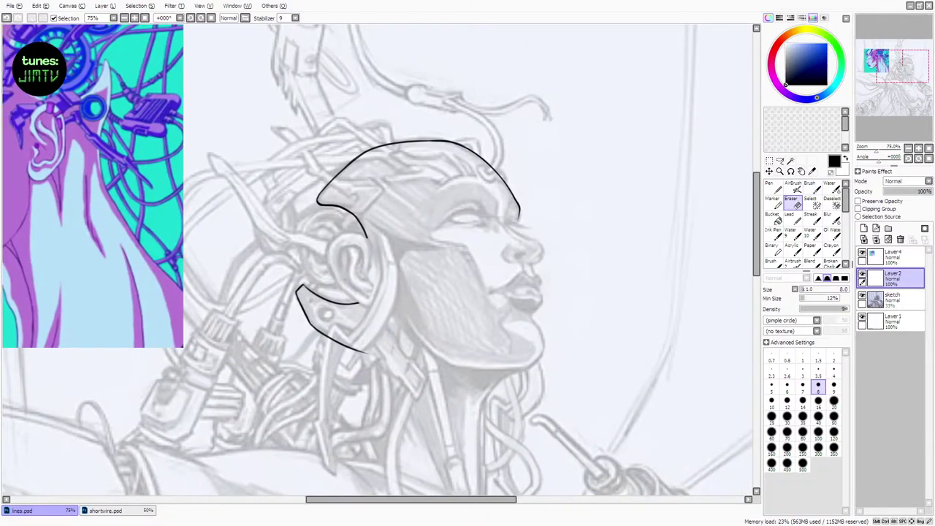
{"action": "left_click_drag", "start_coordinate": [428, 140], "coordinate": [441, 140]}
{"action": "key", "text": "b"}
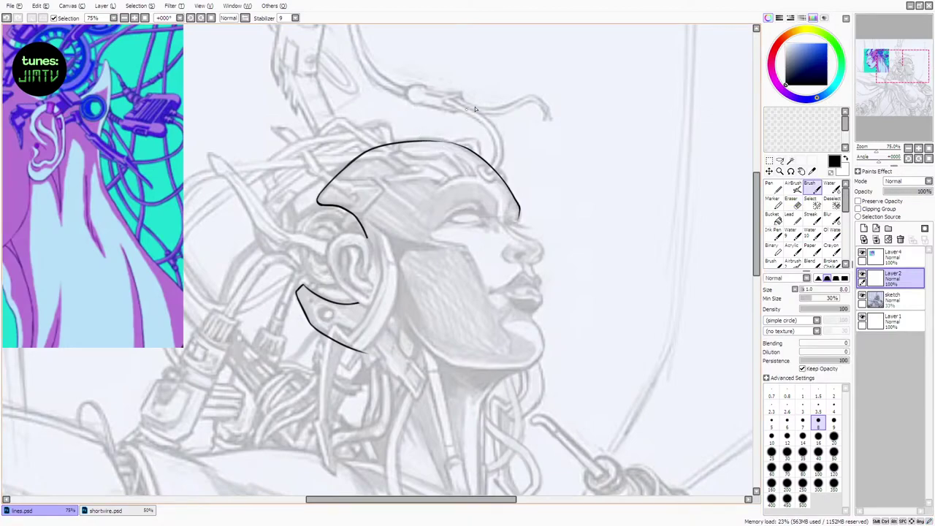
Compare the inked head contour with the sketch by hiding and showing Layer2
{"action": "left_click", "coordinate": [863, 273]}
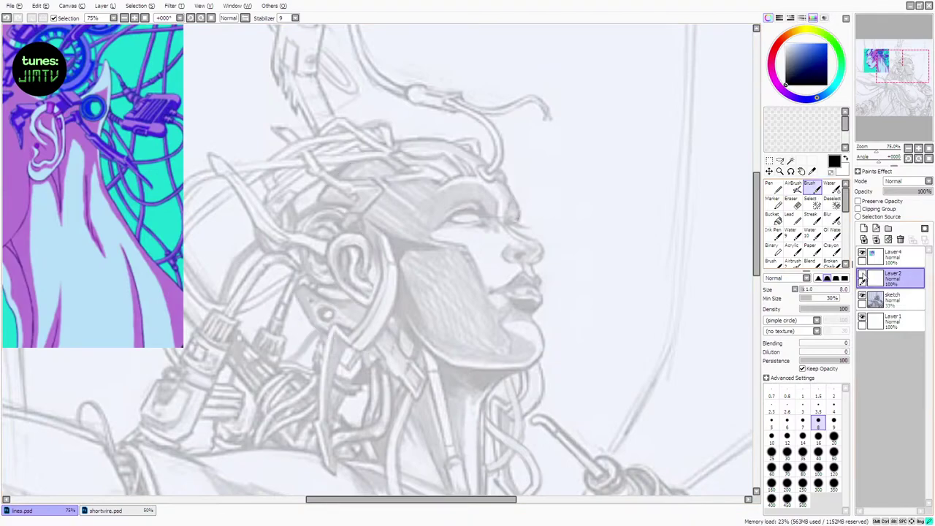
{"action": "left_click", "coordinate": [862, 274]}
{"action": "left_click", "coordinate": [863, 274]}
{"action": "left_click", "coordinate": [863, 274]}
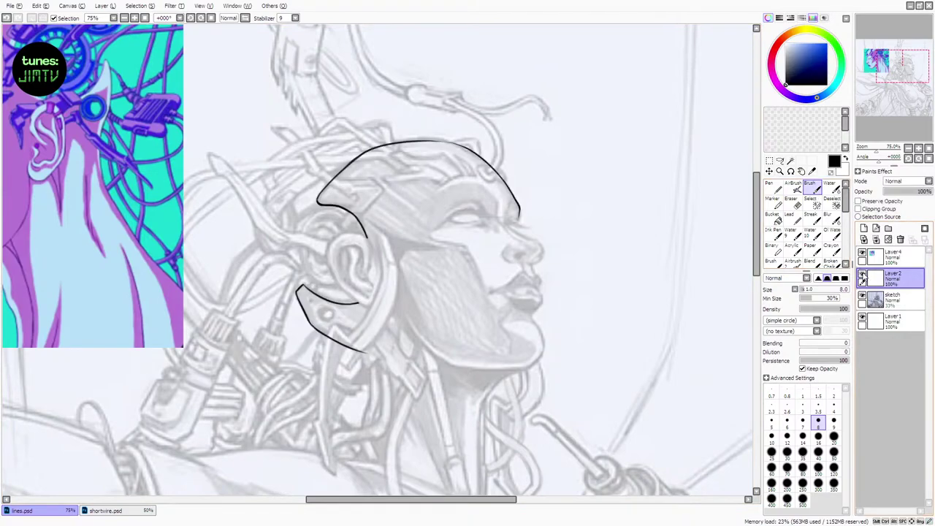
Try to erase and redraw the skull contour from its rear corner over the crown
{"action": "left_click", "coordinate": [791, 202]}
{"action": "mouse_move", "coordinate": [369, 151]}
{"action": "left_mouse_down"}
{"action": "mouse_move", "coordinate": [324, 188]}
{"action": "mouse_move", "coordinate": [367, 151]}
{"action": "mouse_move", "coordinate": [422, 128]}
{"action": "mouse_move", "coordinate": [373, 153]}
{"action": "mouse_move", "coordinate": [457, 132]}
{"action": "mouse_move", "coordinate": [428, 150]}
{"action": "mouse_move", "coordinate": [435, 148]}
{"action": "left_mouse_up"}
{"action": "key", "text": "b"}
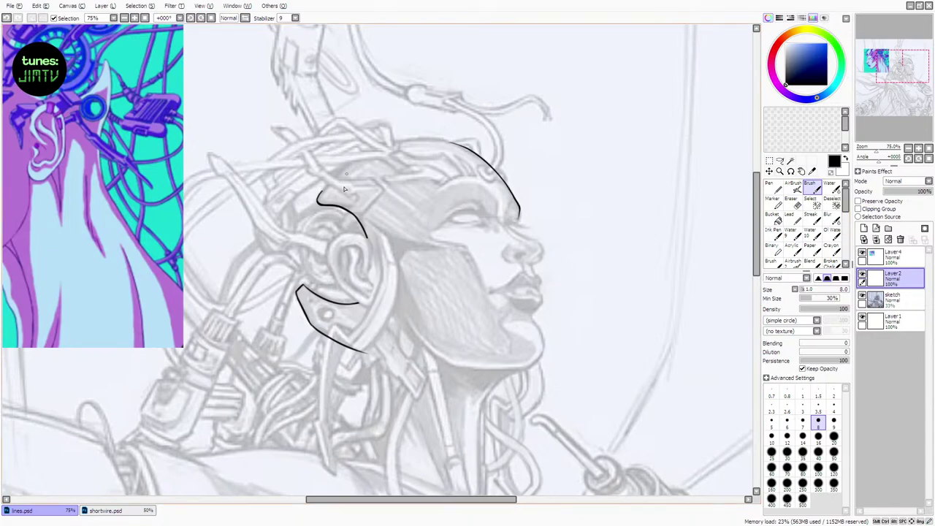
{"action": "key", "text": "ctrl+z"}
{"action": "left_click_drag", "start_coordinate": [321, 193], "coordinate": [398, 142]}
{"action": "key", "text": "ctrl+z"}
{"action": "key", "text": "ctrl+z"}
{"action": "mouse_move", "coordinate": [319, 197]}
{"action": "left_mouse_down"}
{"action": "mouse_move", "coordinate": [402, 139]}
{"action": "mouse_move", "coordinate": [437, 139]}
{"action": "left_mouse_up"}
{"action": "key", "text": "ctrl+z"}
{"action": "mouse_move", "coordinate": [369, 154]}
{"action": "left_mouse_down"}
{"action": "mouse_move", "coordinate": [458, 149]}
{"action": "mouse_move", "coordinate": [417, 161]}
{"action": "mouse_move", "coordinate": [438, 138]}
{"action": "mouse_move", "coordinate": [416, 152]}
{"action": "mouse_move", "coordinate": [467, 142]}
{"action": "left_mouse_up"}
{"action": "key", "text": "ctrl+z"}
{"action": "key", "text": "ctrl+z"}
{"action": "key", "text": "ctrl+z"}
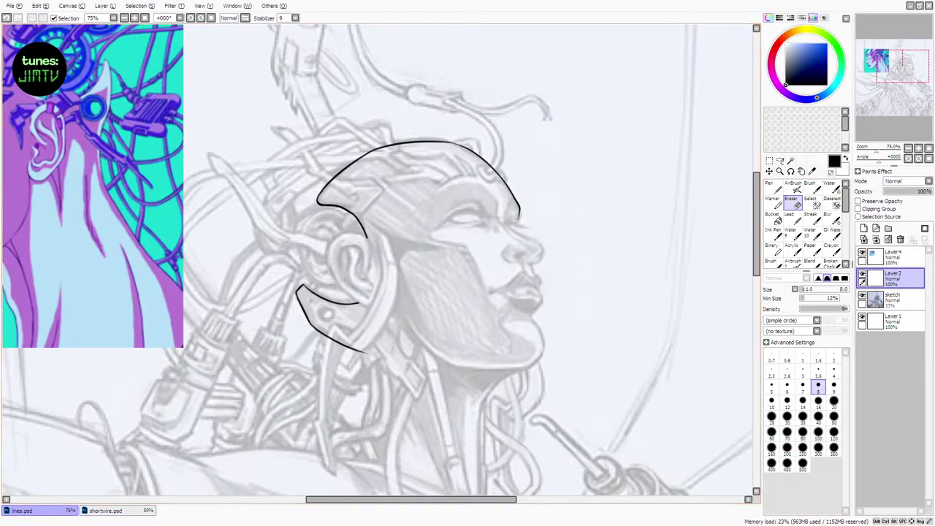
Ink the jawline from below the ear around the chin and up beneath the lower lip, redrawing until smooth
{"action": "key", "text": "b"}
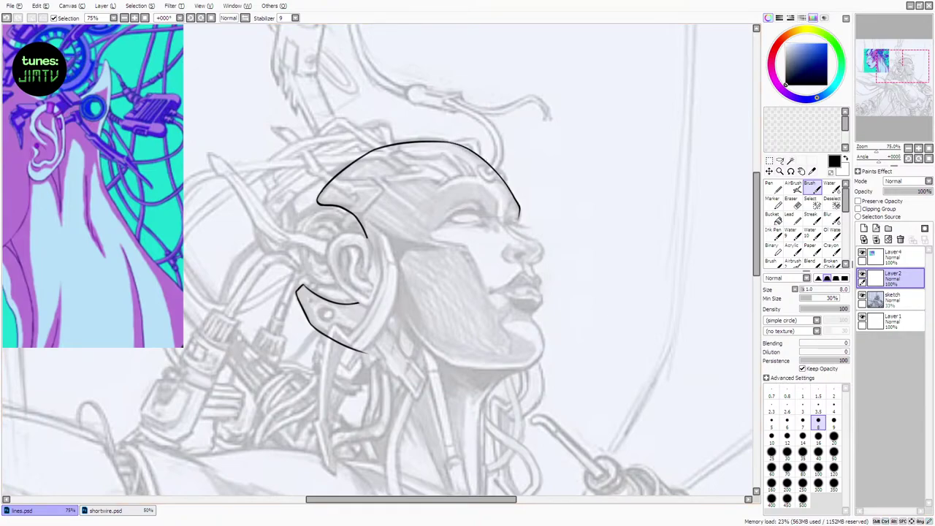
{"action": "mouse_move", "coordinate": [406, 321]}
{"action": "left_mouse_down"}
{"action": "mouse_move", "coordinate": [456, 369]}
{"action": "mouse_move", "coordinate": [504, 371]}
{"action": "left_mouse_up"}
{"action": "key", "text": "ctrl+z"}
{"action": "mouse_move", "coordinate": [447, 360]}
{"action": "left_mouse_down"}
{"action": "mouse_move", "coordinate": [538, 369]}
{"action": "mouse_move", "coordinate": [516, 371]}
{"action": "mouse_move", "coordinate": [545, 347]}
{"action": "left_mouse_up"}
{"action": "key", "text": "ctrl+z"}
{"action": "key", "text": "ctrl+z"}
{"action": "key", "text": "ctrl+z"}
{"action": "key", "text": "ctrl+z"}
{"action": "left_click_drag", "start_coordinate": [531, 314], "coordinate": [532, 322]}
{"action": "key", "text": "ctrl+z"}
{"action": "left_click_drag", "start_coordinate": [459, 499], "coordinate": [469, 500]}
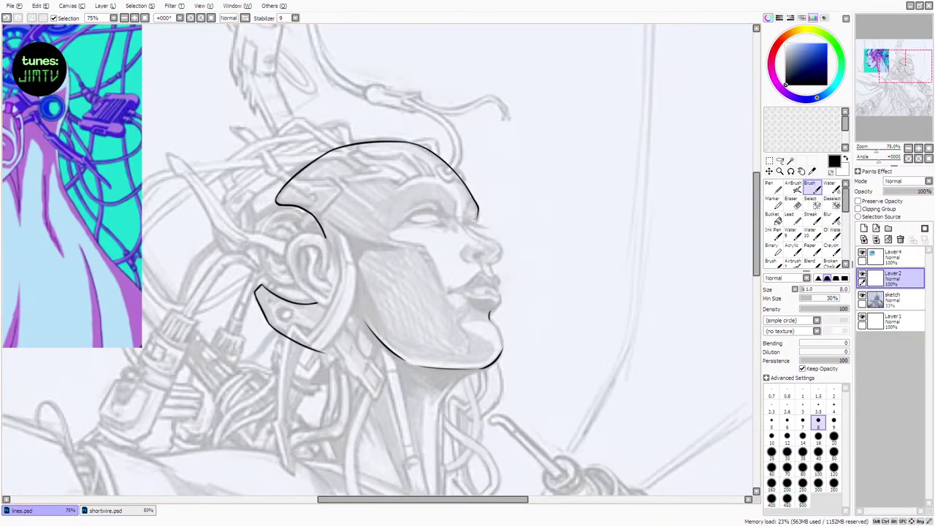
Set the sketch layer's opacity to 34% and make Layer2 active again
{"action": "scroll", "coordinate": [377, 259], "scroll_direction": "down", "scroll_amount": 3}
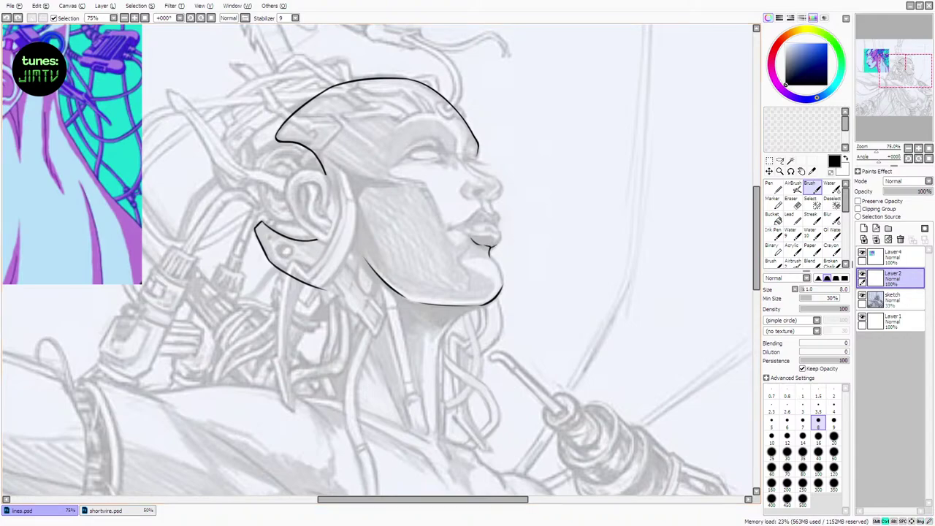
{"action": "left_click", "coordinate": [892, 298]}
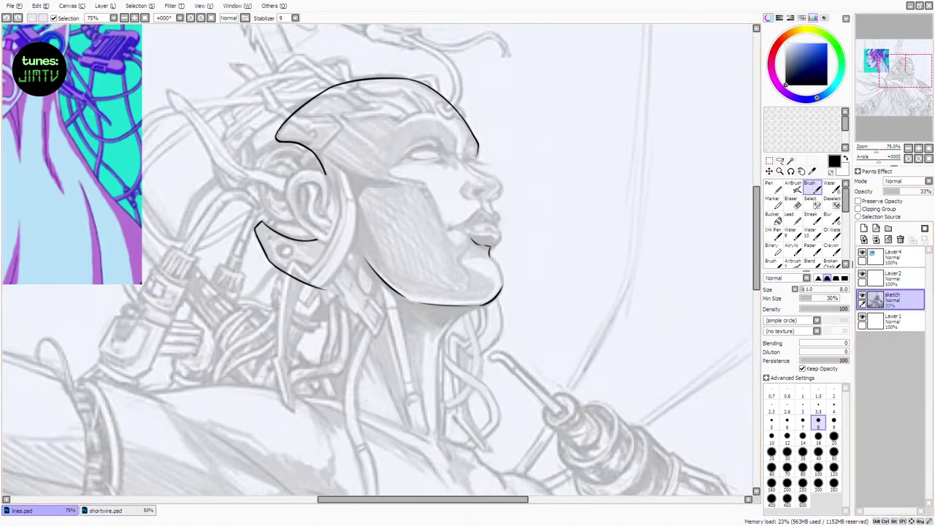
{"action": "left_click", "coordinate": [914, 192]}
{"action": "mouse_move", "coordinate": [914, 192]}
{"action": "left_mouse_down"}
{"action": "mouse_move", "coordinate": [895, 192]}
{"action": "mouse_move", "coordinate": [924, 192]}
{"action": "mouse_move", "coordinate": [901, 192]}
{"action": "left_mouse_up"}
{"action": "left_click", "coordinate": [892, 278]}
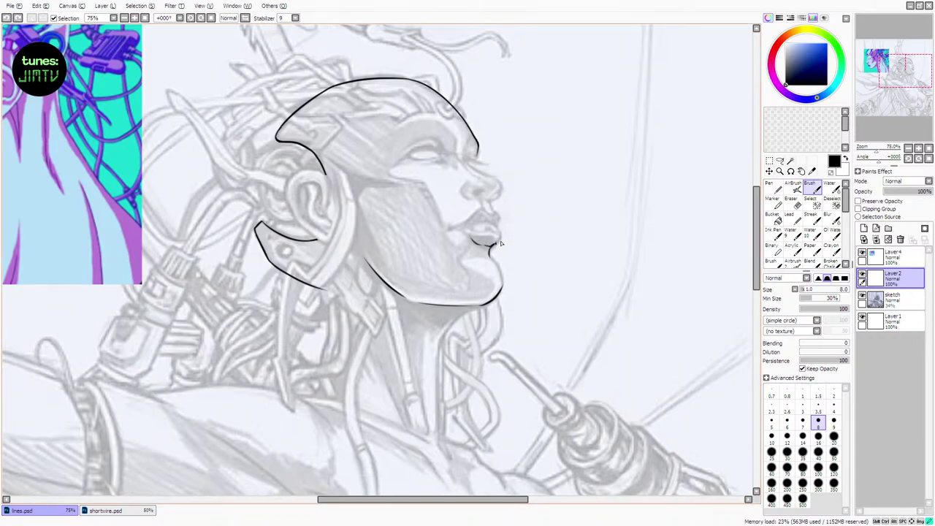
Ink the front edge of the lower lip, redrawing the short curve until it fits the sketch
{"action": "left_click_drag", "start_coordinate": [501, 243], "coordinate": [501, 231]}
{"action": "key", "text": "ctrl+z"}
{"action": "key", "text": "ctrl+z"}
{"action": "left_click_drag", "start_coordinate": [493, 246], "coordinate": [503, 231]}
{"action": "key", "text": "ctrl+z"}
{"action": "key", "text": "ctrl+z"}
Ink the upper lip's contour from the mouth corner to the front of the lips, repeating strokes until they are clean
{"action": "left_click_drag", "start_coordinate": [450, 229], "coordinate": [478, 211]}
{"action": "key", "text": "ctrl+z"}
{"action": "key", "text": "ctrl+z"}
{"action": "key", "text": "ctrl+z"}
{"action": "mouse_move", "coordinate": [454, 228]}
{"action": "left_mouse_down"}
{"action": "mouse_move", "coordinate": [485, 209]}
{"action": "mouse_move", "coordinate": [495, 217]}
{"action": "left_mouse_up"}
{"action": "key", "text": "ctrl+z"}
{"action": "key", "text": "ctrl+z"}
{"action": "key", "text": "ctrl+z"}
{"action": "key", "text": "ctrl+z"}
{"action": "key", "text": "ctrl+z"}
{"action": "key", "text": "ctrl+z"}
{"action": "key", "text": "ctrl+z"}
{"action": "key", "text": "ctrl+z"}
{"action": "key", "text": "ctrl+z"}
{"action": "key", "text": "ctrl+z"}
{"action": "key", "text": "ctrl+z"}
{"action": "key", "text": "ctrl+z"}
{"action": "key", "text": "ctrl+z"}
{"action": "key", "text": "ctrl+z"}
{"action": "key", "text": "ctrl+z"}
Ink the line between the lips down to the lower lip's front, redrawing it until smooth
{"action": "mouse_move", "coordinate": [482, 224]}
{"action": "left_mouse_down"}
{"action": "mouse_move", "coordinate": [497, 224]}
{"action": "mouse_move", "coordinate": [482, 237]}
{"action": "mouse_move", "coordinate": [499, 241]}
{"action": "mouse_move", "coordinate": [469, 233]}
{"action": "mouse_move", "coordinate": [501, 239]}
{"action": "left_mouse_up"}
{"action": "key", "text": "ctrl+z"}
{"action": "key", "text": "ctrl+z"}
{"action": "key", "text": "ctrl+z"}
{"action": "key", "text": "ctrl+z"}
{"action": "key", "text": "ctrl+z"}
{"action": "key", "text": "ctrl+z"}
{"action": "key", "text": "ctrl+z"}
{"action": "key", "text": "ctrl+z"}
{"action": "key", "text": "ctrl+z"}
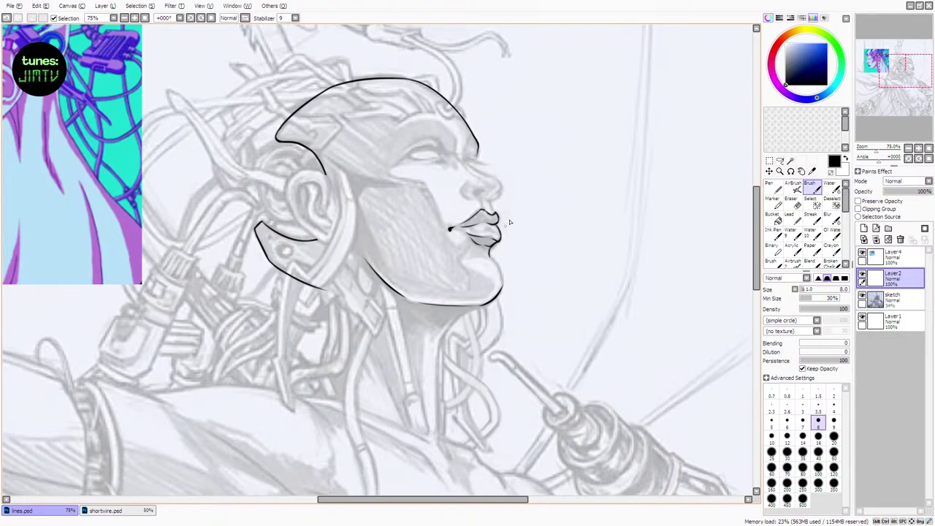
Check the inked lips with the sketch layer hidden, trying one more stroke on the lower lip's front
{"action": "left_click", "coordinate": [861, 295]}
{"action": "left_click", "coordinate": [862, 295]}
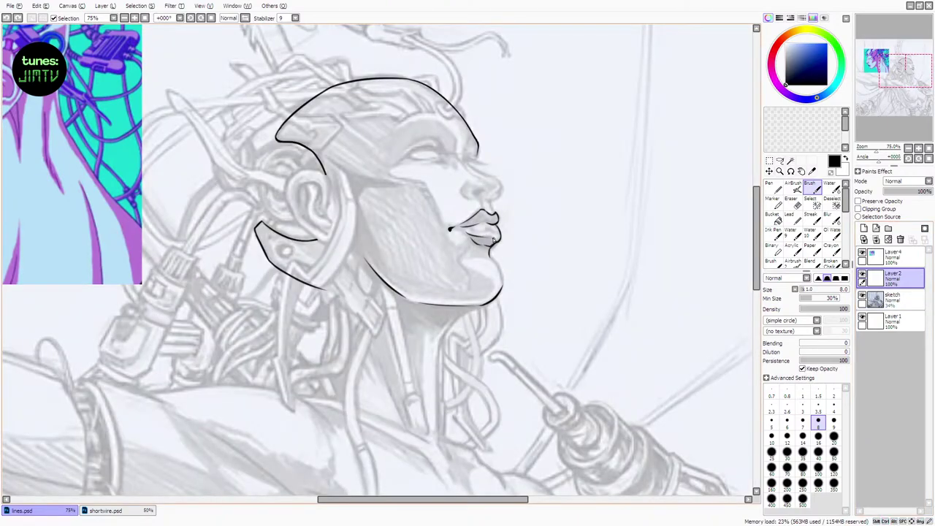
{"action": "left_click_drag", "start_coordinate": [490, 239], "coordinate": [502, 238]}
{"action": "key", "text": "ctrl+z"}
{"action": "left_click", "coordinate": [861, 296]}
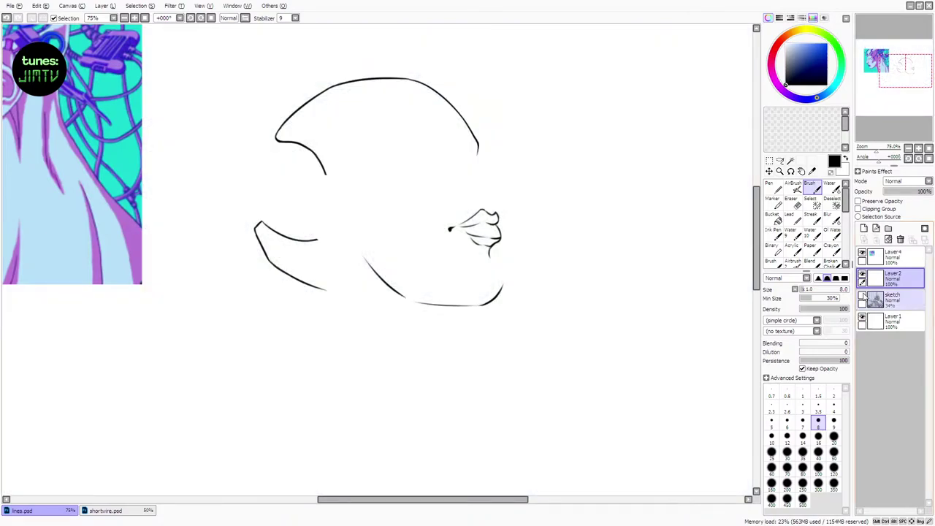
{"action": "left_click", "coordinate": [861, 295]}
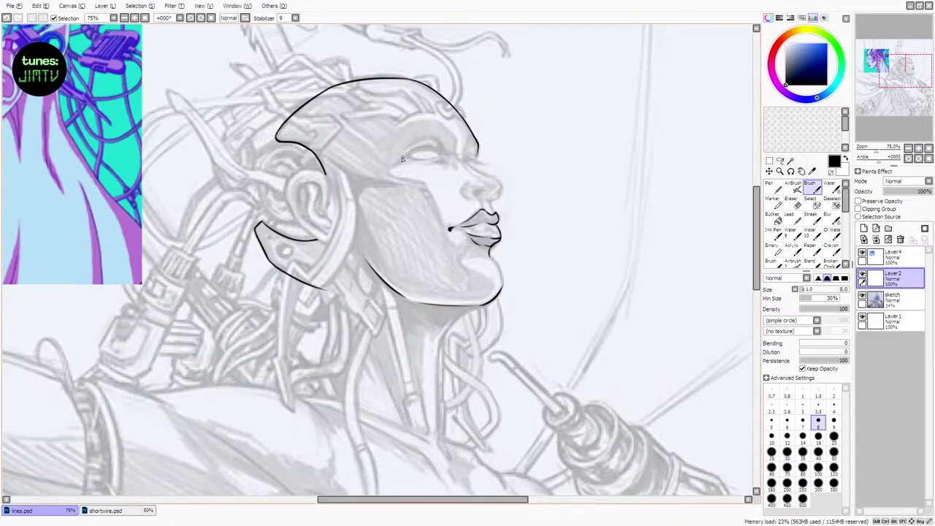
Try to ink the upper eyelid from the outer corner of the eye towards the nose bridge
{"action": "mouse_move", "coordinate": [405, 155]}
{"action": "left_mouse_down"}
{"action": "mouse_move", "coordinate": [441, 142]}
{"action": "mouse_move", "coordinate": [459, 152]}
{"action": "mouse_move", "coordinate": [467, 143]}
{"action": "left_mouse_up"}
{"action": "key", "text": "ctrl+z"}
{"action": "key", "text": "ctrl+z"}
{"action": "key", "text": "ctrl+z"}
{"action": "key", "text": "ctrl+z"}
{"action": "mouse_move", "coordinate": [407, 156]}
{"action": "left_mouse_down"}
{"action": "mouse_move", "coordinate": [459, 152]}
{"action": "mouse_move", "coordinate": [409, 157]}
{"action": "left_mouse_up"}
{"action": "key", "text": "ctrl+z"}
{"action": "key", "text": "ctrl+z"}
{"action": "key", "text": "ctrl+z"}
{"action": "left_click_drag", "start_coordinate": [407, 157], "coordinate": [412, 159]}
Compare the eye lines with the sketch layer and Layer2 hidden in turn, and undo the eyelid strokes
{"action": "left_click", "coordinate": [862, 295]}
{"action": "left_click", "coordinate": [861, 295]}
{"action": "left_click", "coordinate": [862, 274]}
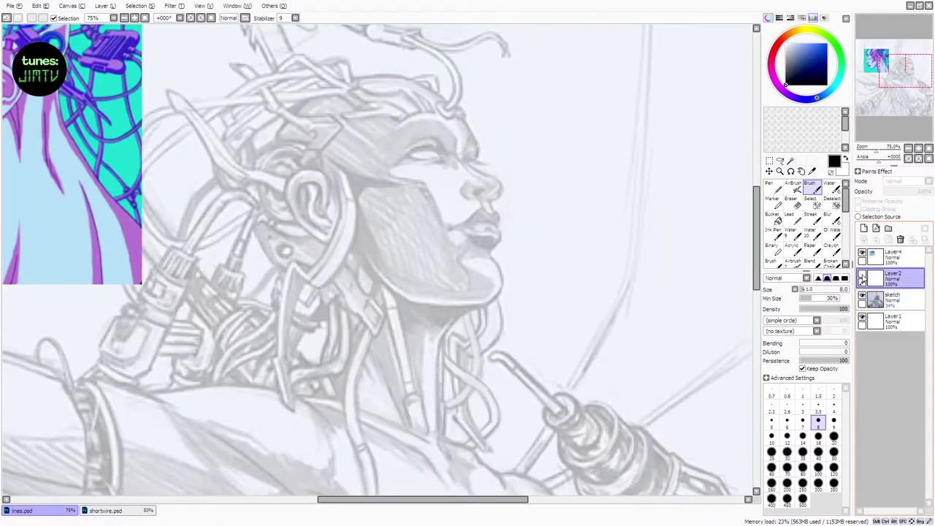
{"action": "left_click", "coordinate": [862, 274]}
{"action": "key", "text": "ctrl+z"}
{"action": "key", "text": "ctrl+z"}
{"action": "key", "text": "ctrl+z"}
{"action": "key", "text": "ctrl+z"}
{"action": "key", "text": "ctrl+z"}
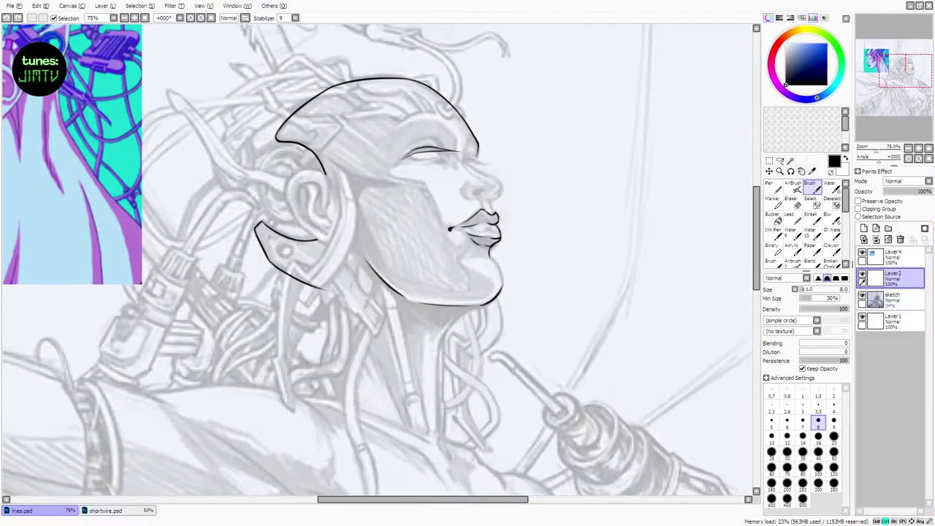
{"action": "key", "text": "ctrl+z"}
Erase the line between the lips and return to the Brush
{"action": "left_click", "coordinate": [791, 199]}
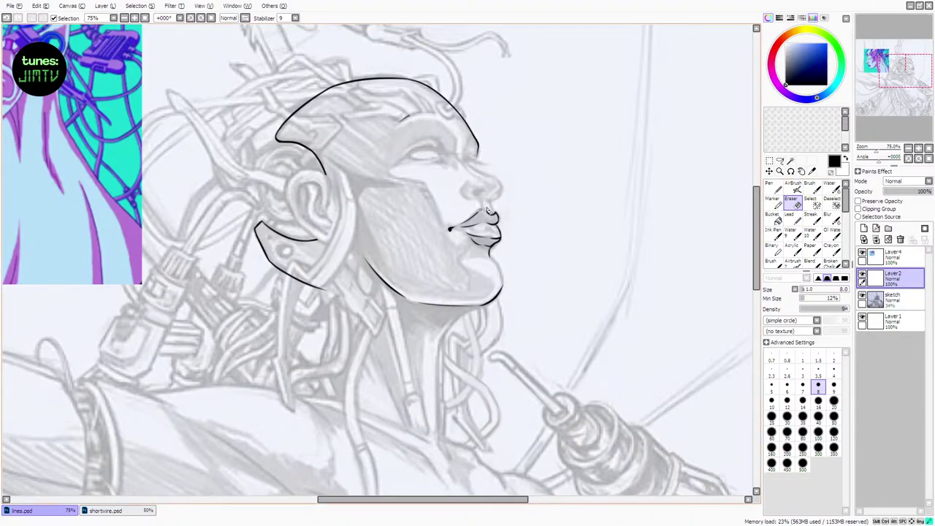
{"action": "key", "text": "ctrl+z"}
{"action": "mouse_move", "coordinate": [471, 224]}
{"action": "left_mouse_down"}
{"action": "mouse_move", "coordinate": [463, 228]}
{"action": "mouse_move", "coordinate": [496, 225]}
{"action": "mouse_move", "coordinate": [471, 237]}
{"action": "mouse_move", "coordinate": [500, 238]}
{"action": "left_mouse_up"}
{"action": "left_click_drag", "start_coordinate": [490, 497], "coordinate": [480, 496]}
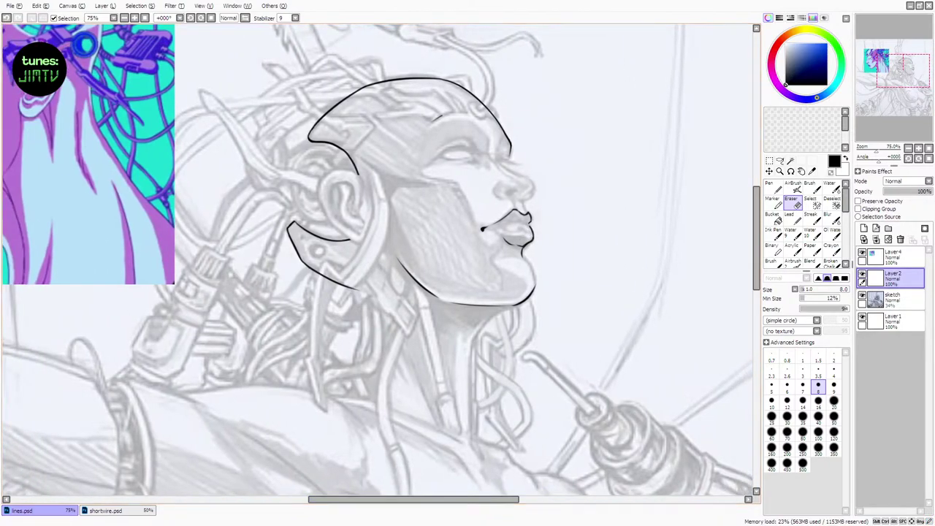
{"action": "left_click", "coordinate": [808, 191]}
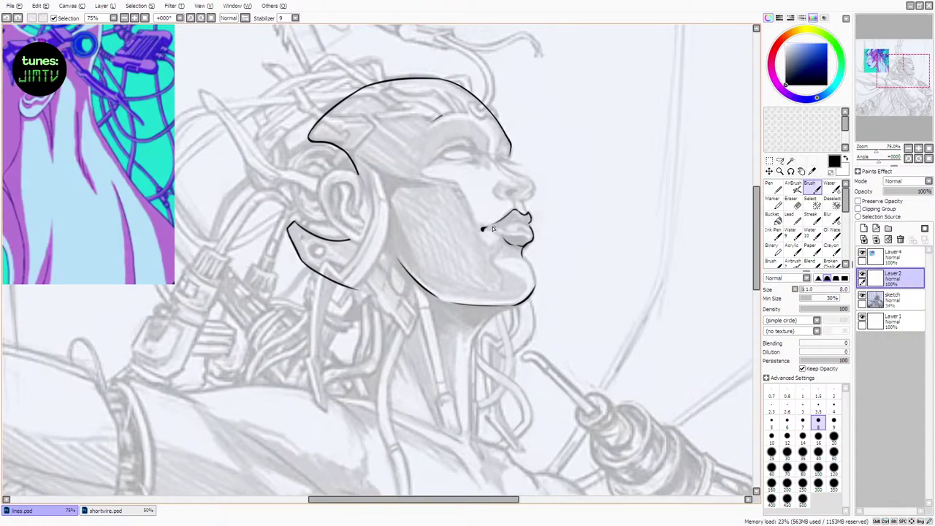
Ink a new parting line between the lips and refine the front edge of the upper lip
{"action": "key", "text": "ctrl+z"}
{"action": "left_click_drag", "start_coordinate": [492, 228], "coordinate": [533, 225]}
{"action": "key", "text": "ctrl+z"}
{"action": "key", "text": "ctrl+z"}
{"action": "left_click_drag", "start_coordinate": [530, 212], "coordinate": [532, 215]}
{"action": "key", "text": "ctrl+z"}
{"action": "key", "text": "ctrl+z"}
{"action": "key", "text": "ctrl+z"}
{"action": "key", "text": "ctrl+z"}
Ink the curved wing of the nostril, redrawing it until it follows the sketch
{"action": "mouse_move", "coordinate": [496, 186]}
{"action": "left_mouse_down"}
{"action": "mouse_move", "coordinate": [498, 197]}
{"action": "mouse_move", "coordinate": [509, 193]}
{"action": "left_mouse_up"}
{"action": "key", "text": "ctrl+z"}
{"action": "key", "text": "ctrl+z"}
{"action": "key", "text": "ctrl+z"}
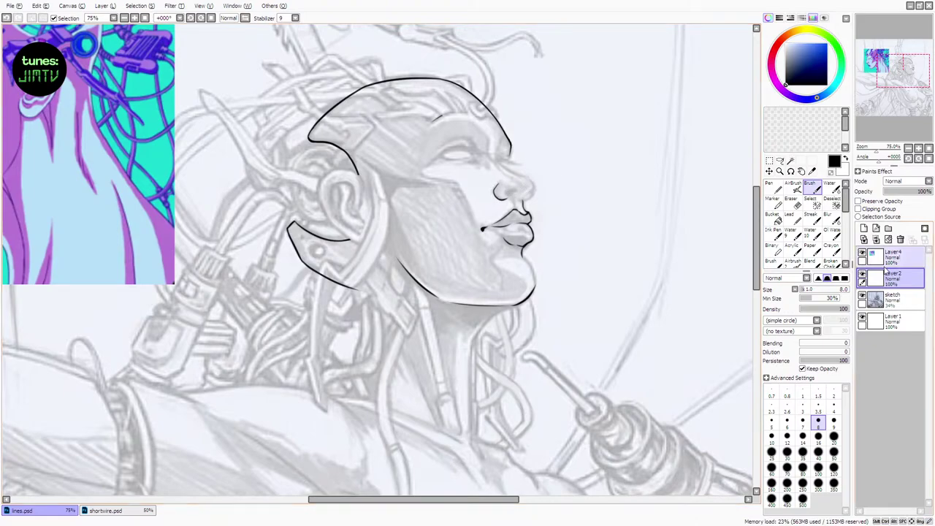
Set the sketch layer's opacity to 49% and make Layer2 active again
{"action": "left_click", "coordinate": [892, 299]}
{"action": "left_click_drag", "start_coordinate": [902, 194], "coordinate": [908, 192]}
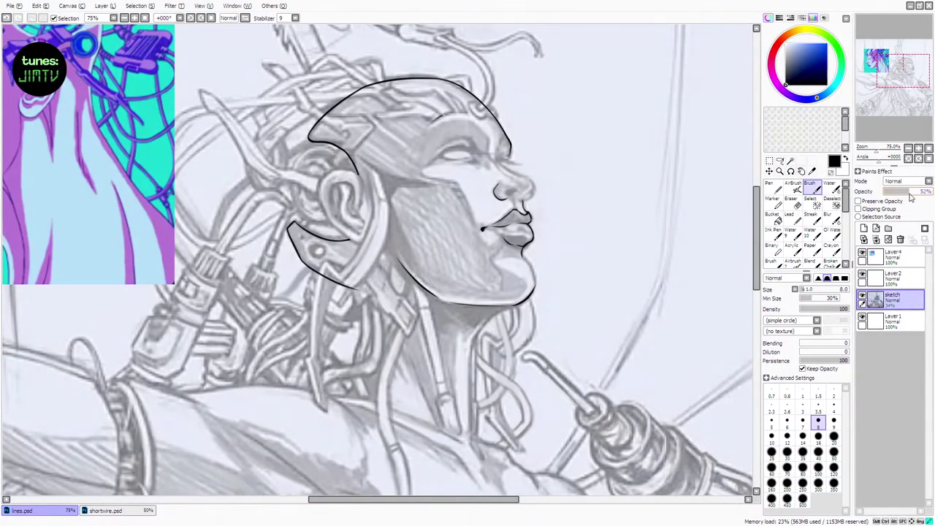
{"action": "left_click", "coordinate": [896, 277]}
Ink the underside of the nose from the nostril wing to the rounded tip, comparing repeated strokes
{"action": "key", "text": "e"}
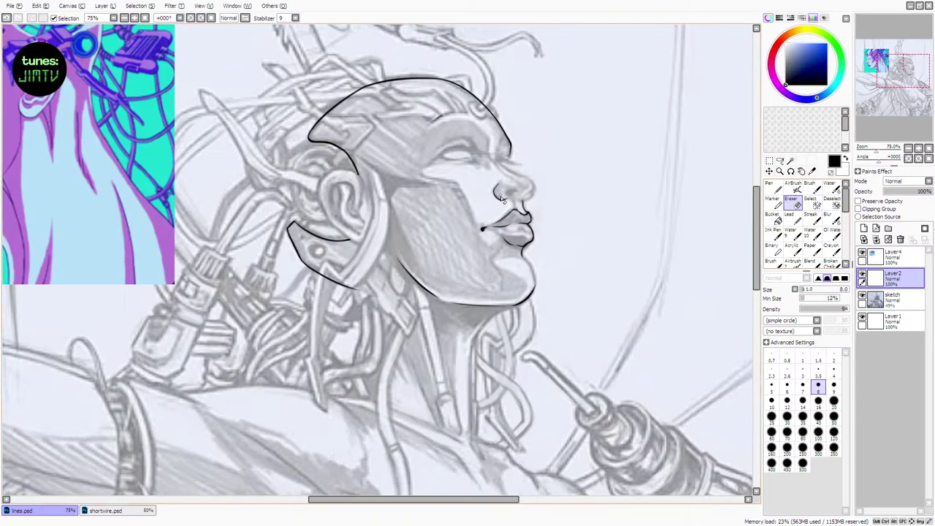
{"action": "key", "text": "b"}
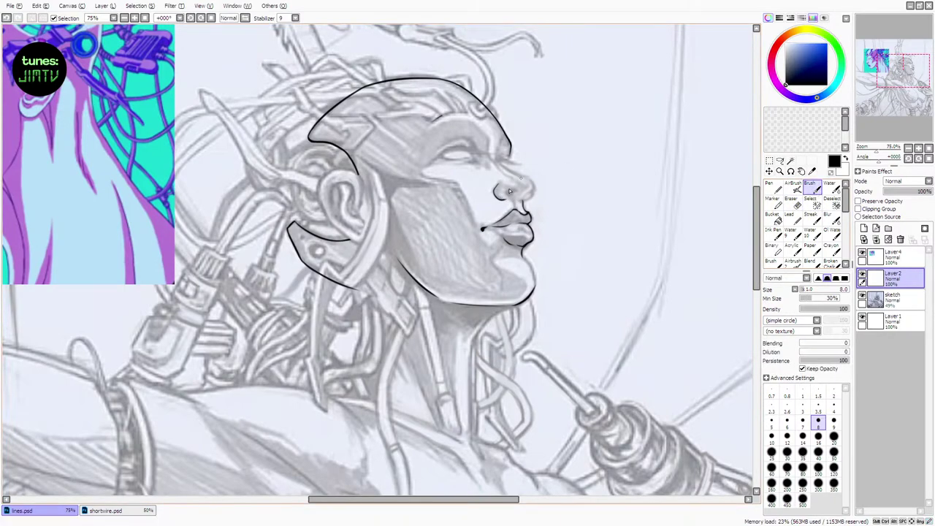
{"action": "key", "text": "ctrl+z"}
{"action": "left_click_drag", "start_coordinate": [504, 200], "coordinate": [518, 197]}
{"action": "key", "text": "ctrl+z"}
{"action": "left_click_drag", "start_coordinate": [502, 199], "coordinate": [517, 197]}
{"action": "key", "text": "ctrl+z"}
{"action": "key", "text": "ctrl+z"}
{"action": "key", "text": "ctrl+y"}
{"action": "key", "text": "ctrl+z"}
{"action": "key", "text": "ctrl+y"}
{"action": "key", "text": "ctrl+z"}
{"action": "key", "text": "ctrl+y"}
{"action": "key", "text": "ctrl+z"}
{"action": "key", "text": "ctrl+y"}
{"action": "key", "text": "ctrl+z"}
{"action": "left_click_drag", "start_coordinate": [522, 201], "coordinate": [532, 190]}
{"action": "key", "text": "ctrl+z"}
Ink the dark nostril opening inside the nose and touch up its edge, ending with the Brush
{"action": "left_click_drag", "start_coordinate": [505, 194], "coordinate": [513, 195]}
{"action": "key", "text": "ctrl+z"}
{"action": "left_click_drag", "start_coordinate": [505, 193], "coordinate": [512, 195]}
{"action": "key", "text": "ctrl+z"}
{"action": "key", "text": "ctrl+y"}
{"action": "key", "text": "ctrl+z"}
{"action": "key", "text": "ctrl+y"}
{"action": "key", "text": "e"}
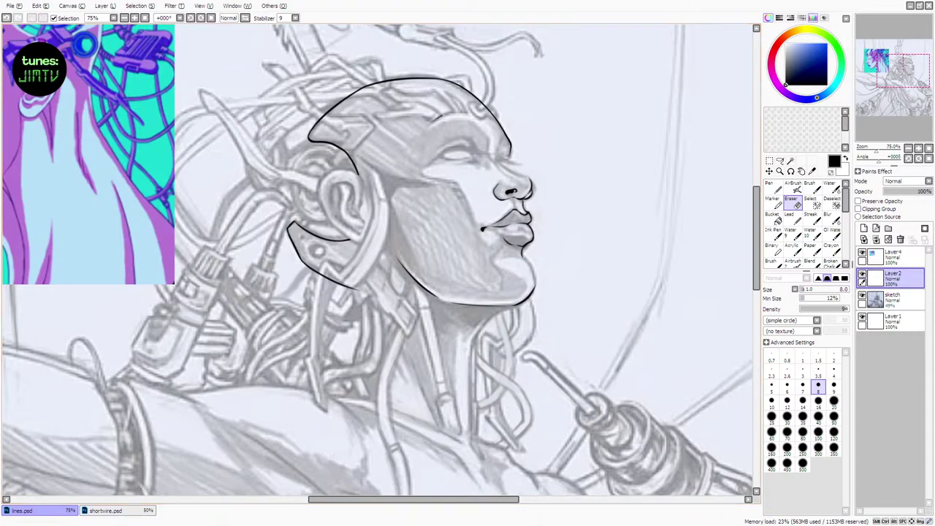
{"action": "key", "text": "b"}
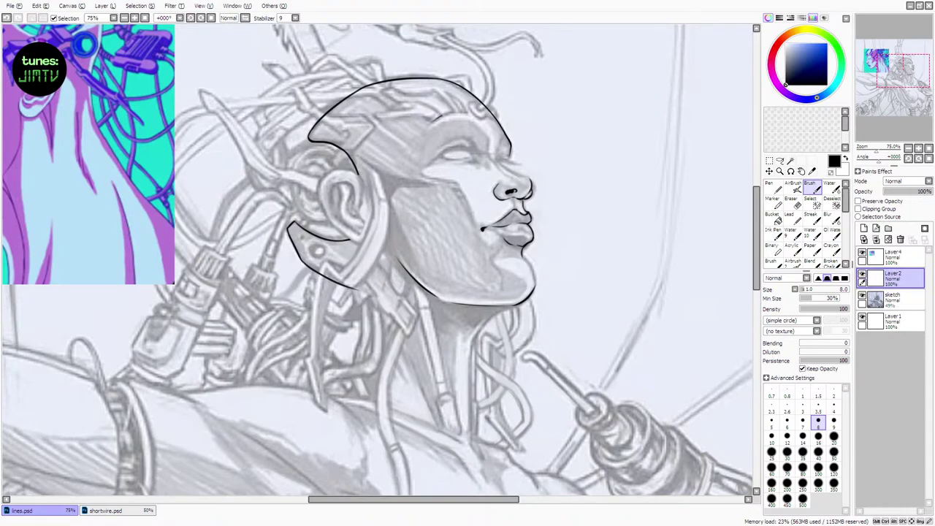
Erase the nostril and its wing, and ink them again with a slimmer opening
{"action": "left_click_drag", "start_coordinate": [756, 229], "coordinate": [756, 227]}
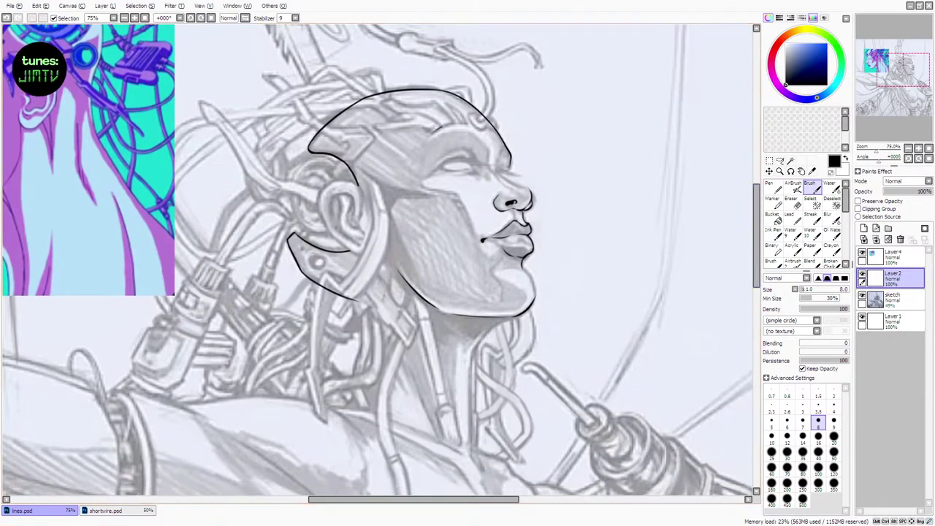
{"action": "key", "text": "e"}
{"action": "left_click_drag", "start_coordinate": [514, 203], "coordinate": [517, 200]}
{"action": "key", "text": "b"}
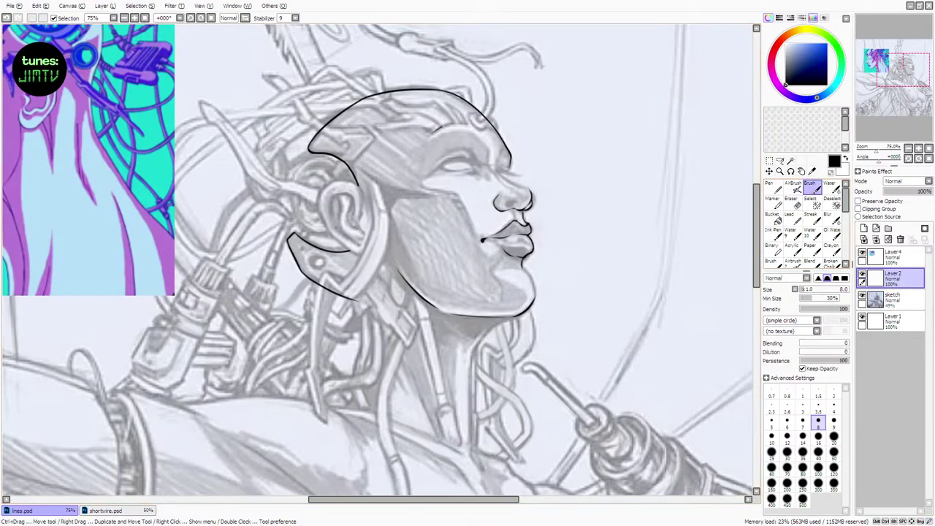
{"action": "left_click_drag", "start_coordinate": [509, 203], "coordinate": [520, 198]}
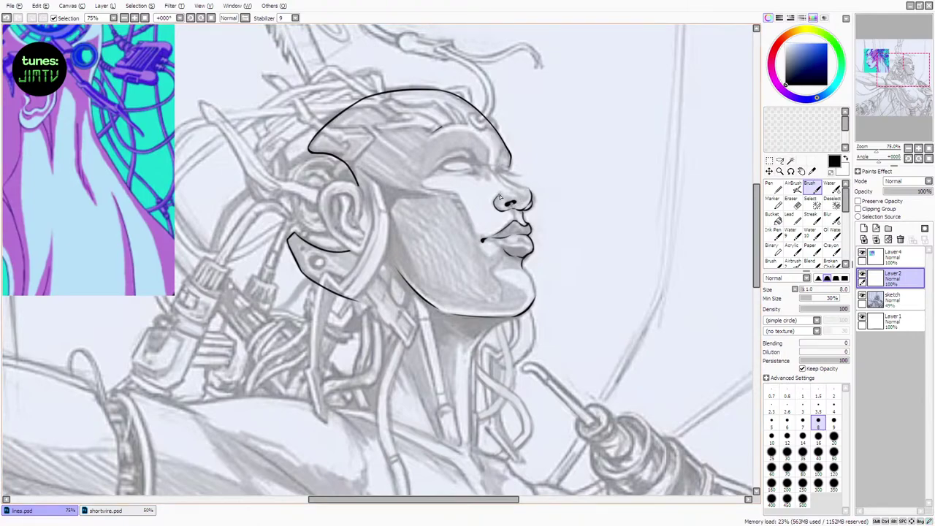
Re-ink the lower nose contour between the nostril wing and the tip, and compare the lines with the sketch layer hidden
{"action": "key", "text": "ctrl+z"}
{"action": "mouse_move", "coordinate": [498, 194]}
{"action": "left_mouse_down"}
{"action": "mouse_move", "coordinate": [519, 187]}
{"action": "mouse_move", "coordinate": [531, 196]}
{"action": "left_mouse_up"}
{"action": "key", "text": "ctrl+z"}
{"action": "key", "text": "ctrl+z"}
{"action": "key", "text": "ctrl+z"}
{"action": "key", "text": "ctrl+z"}
{"action": "key", "text": "ctrl+z"}
{"action": "key", "text": "ctrl+z"}
{"action": "key", "text": "ctrl+z"}
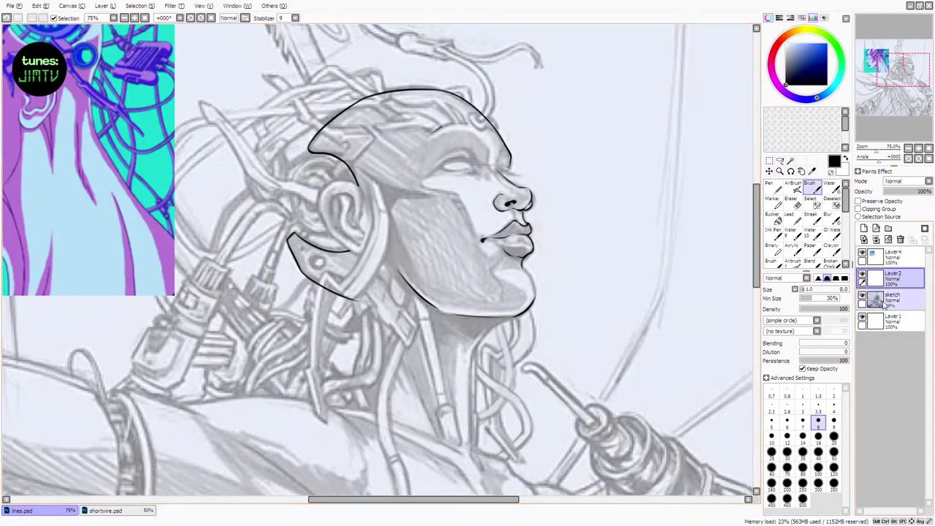
{"action": "left_click", "coordinate": [862, 296]}
{"action": "left_click", "coordinate": [861, 296]}
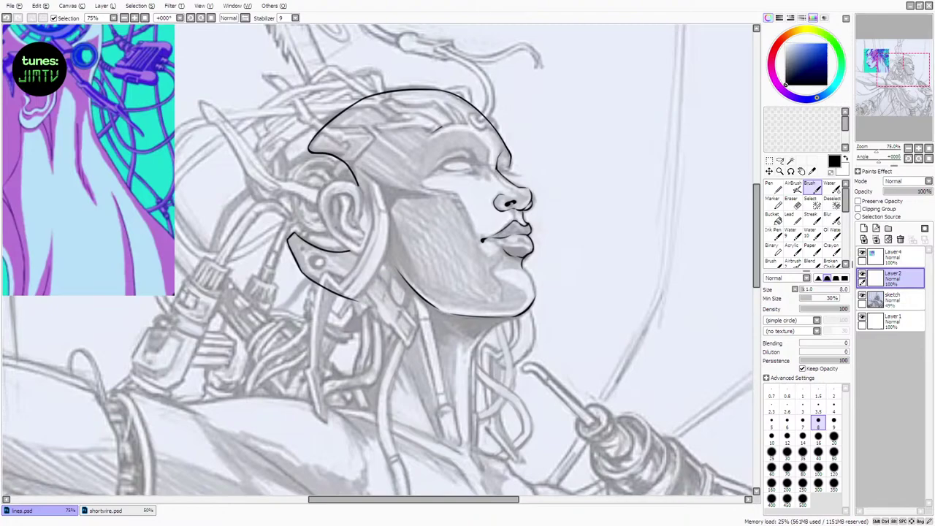
Ink the nose bridge down to the tip, tidy it with the Eraser, and check it with the sketch layer hidden
{"action": "left_click_drag", "start_coordinate": [755, 208], "coordinate": [756, 208]}
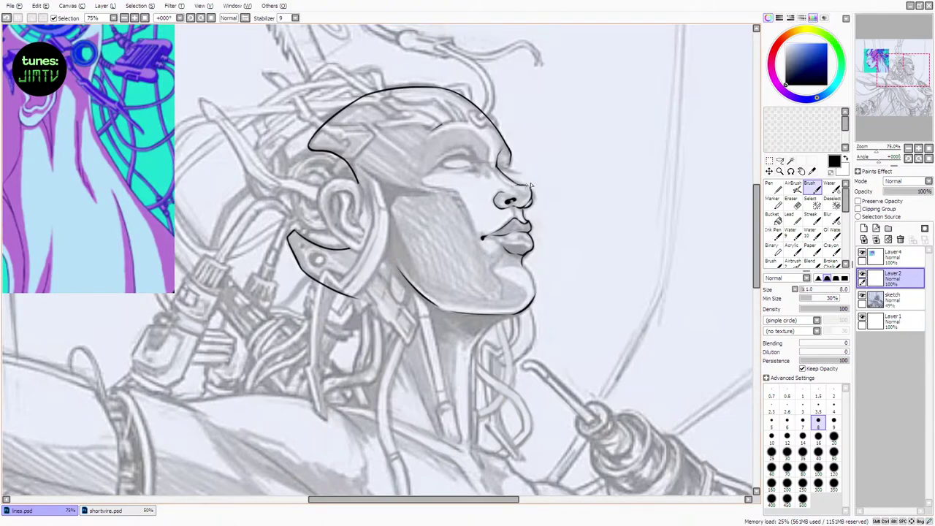
{"action": "left_click", "coordinate": [797, 206]}
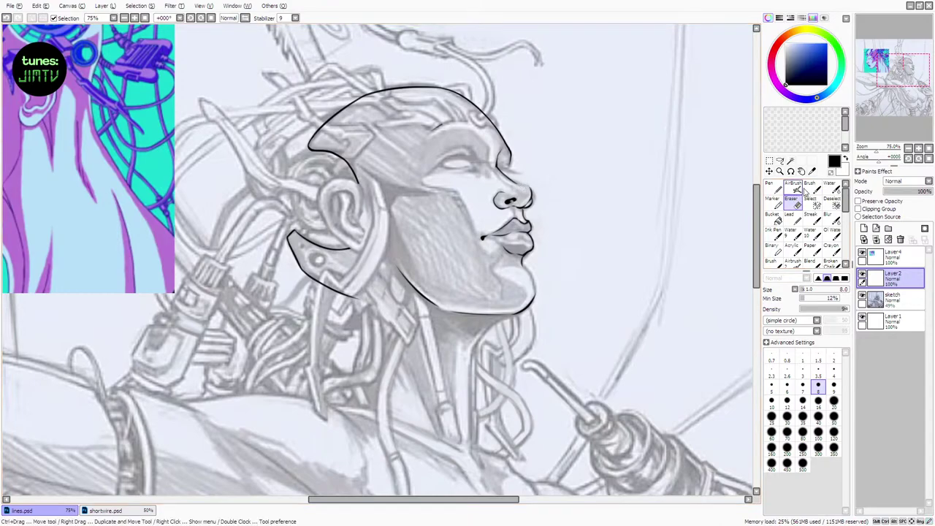
{"action": "key", "text": "b"}
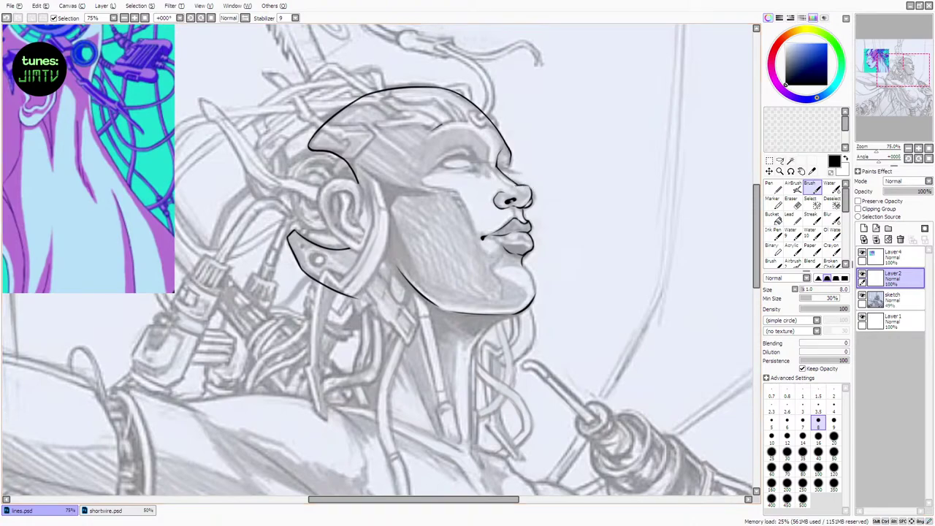
{"action": "left_click", "coordinate": [862, 295]}
{"action": "left_click", "coordinate": [862, 296]}
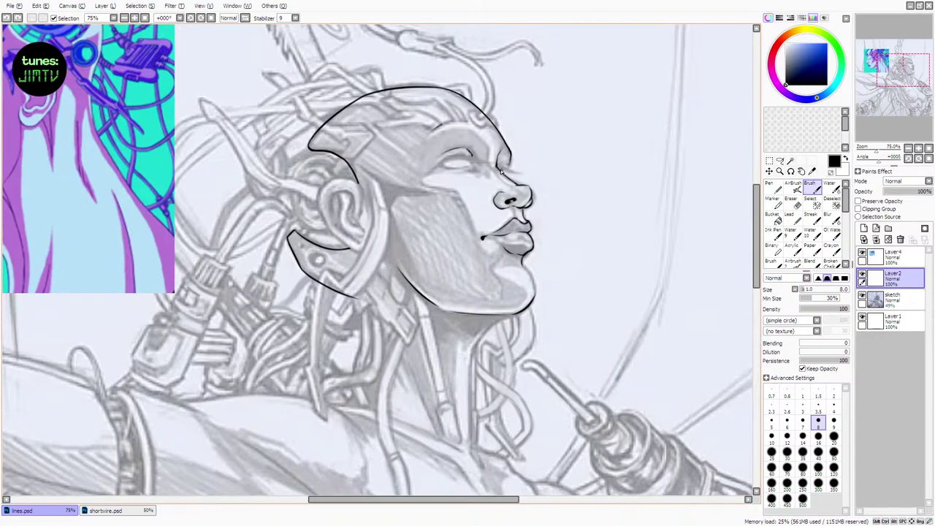
Ink the far eye's lid as a short line beside the nose bridge, comparing repeated strokes
{"action": "mouse_move", "coordinate": [499, 168]}
{"action": "left_mouse_down"}
{"action": "mouse_move", "coordinate": [521, 172]}
{"action": "mouse_move", "coordinate": [502, 170]}
{"action": "left_mouse_up"}
{"action": "key", "text": "ctrl+z"}
{"action": "key", "text": "ctrl+z"}
{"action": "left_click_drag", "start_coordinate": [499, 166], "coordinate": [511, 171]}
{"action": "key", "text": "ctrl+z"}
{"action": "left_click_drag", "start_coordinate": [498, 167], "coordinate": [511, 170]}
{"action": "key", "text": "ctrl+z"}
Try out strokes for the near eye's upper lid, comparing them with the sketch layer hidden
{"action": "mouse_move", "coordinate": [436, 163]}
{"action": "left_mouse_down"}
{"action": "mouse_move", "coordinate": [488, 159]}
{"action": "mouse_move", "coordinate": [438, 167]}
{"action": "mouse_move", "coordinate": [475, 163]}
{"action": "left_mouse_up"}
{"action": "key", "text": "ctrl+z"}
{"action": "key", "text": "ctrl+z"}
{"action": "key", "text": "ctrl+z"}
{"action": "key", "text": "ctrl+z"}
{"action": "key", "text": "ctrl+z"}
{"action": "key", "text": "ctrl+z"}
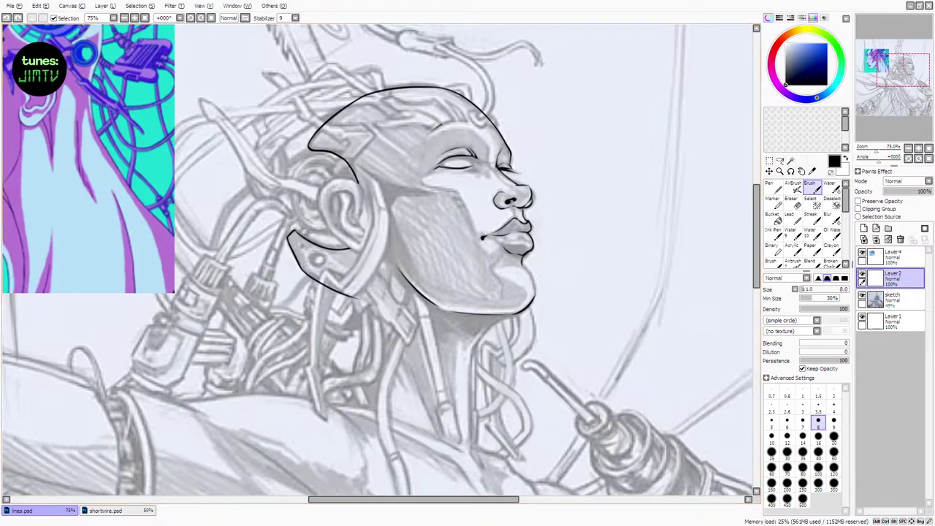
{"action": "left_click", "coordinate": [863, 296]}
{"action": "left_click", "coordinate": [862, 296]}
{"action": "key", "text": "ctrl+z"}
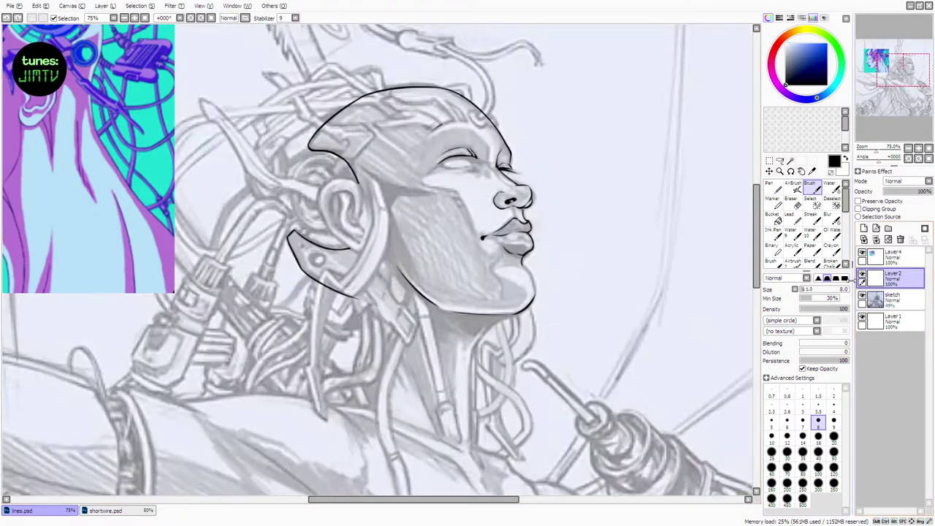
Ink the near eye's outline from the outer corner along the lower lid to the inner corner
{"action": "left_click_drag", "start_coordinate": [441, 163], "coordinate": [440, 165]}
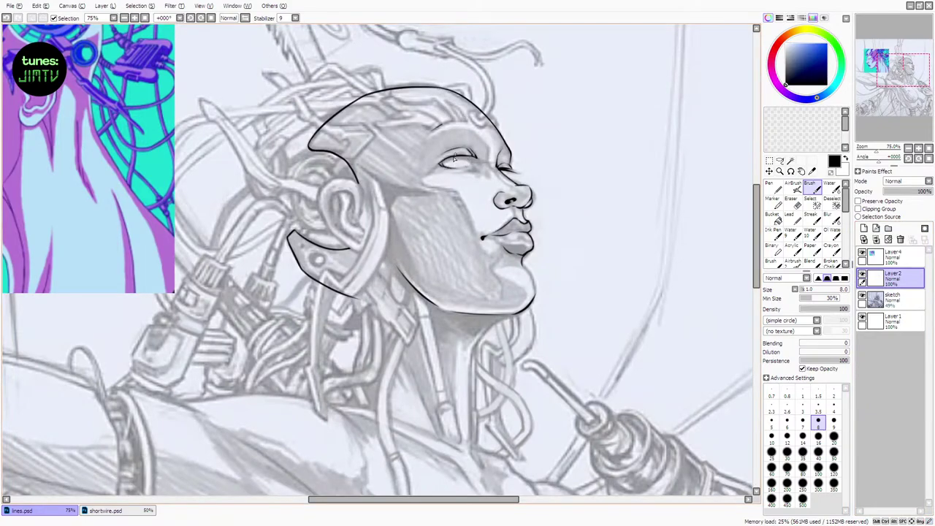
{"action": "left_click_drag", "start_coordinate": [443, 165], "coordinate": [480, 163]}
{"action": "key", "text": "ctrl+z"}
{"action": "key", "text": "ctrl+z"}
{"action": "key", "text": "ctrl+z"}
{"action": "key", "text": "ctrl+z"}
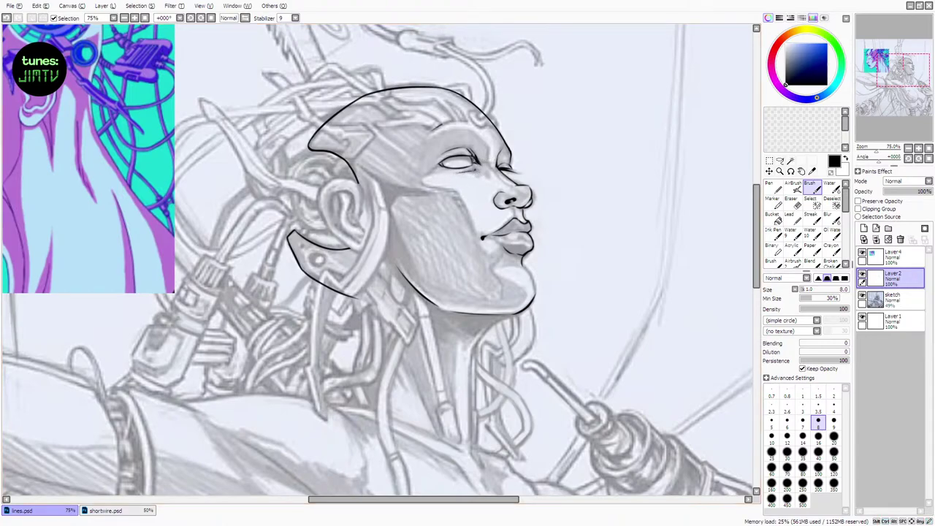
{"action": "key", "text": "ctrl+z"}
{"action": "key", "text": "ctrl+z"}
Ink the crease under the near eye and the far eye's lower lid, and compare with the sketch layer hidden
{"action": "left_click_drag", "start_coordinate": [463, 172], "coordinate": [479, 168]}
{"action": "left_click_drag", "start_coordinate": [506, 169], "coordinate": [514, 174]}
{"action": "key", "text": "ctrl+z"}
{"action": "left_click_drag", "start_coordinate": [506, 169], "coordinate": [515, 173]}
{"action": "key", "text": "ctrl+z"}
{"action": "key", "text": "ctrl+z"}
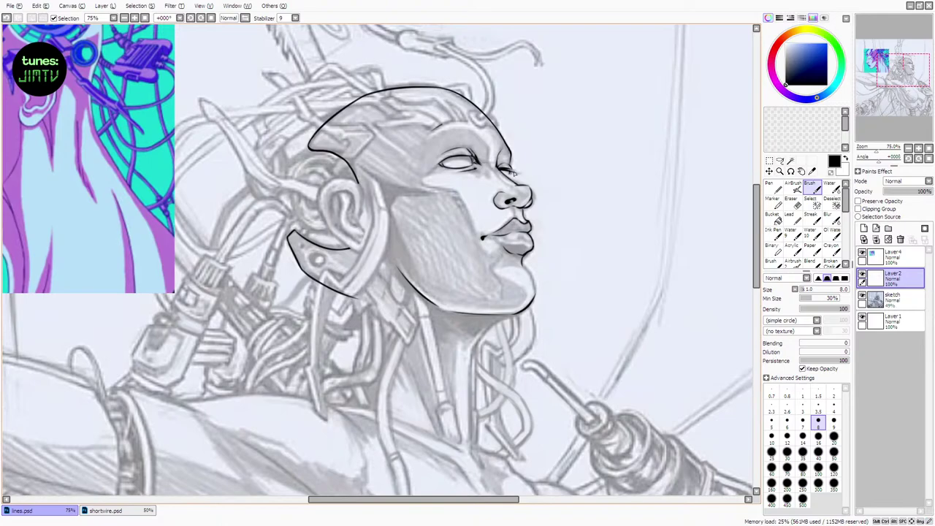
{"action": "left_click", "coordinate": [863, 295]}
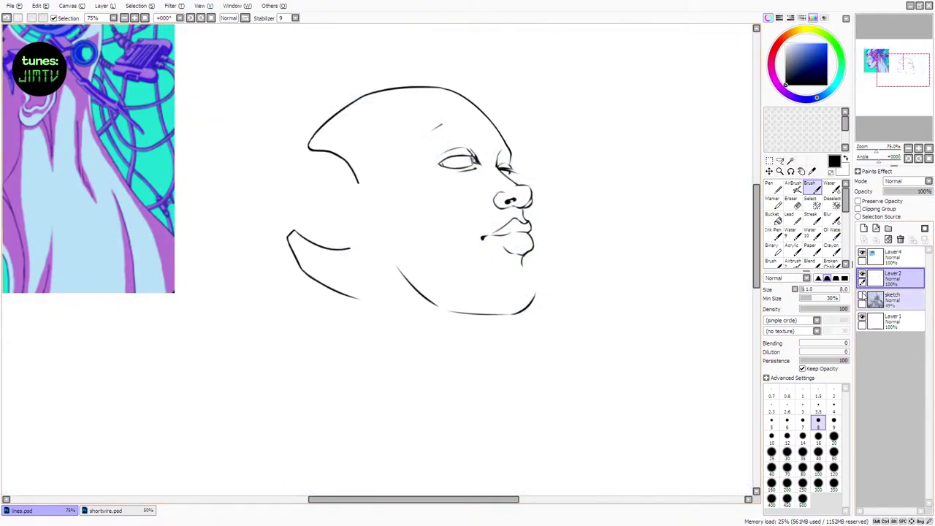
{"action": "left_click", "coordinate": [863, 295]}
Thicken the upper lid line of the near eye
{"action": "key", "text": "ctrl+z"}
{"action": "mouse_move", "coordinate": [442, 158]}
{"action": "left_mouse_down"}
{"action": "mouse_move", "coordinate": [482, 160]}
{"action": "mouse_move", "coordinate": [463, 158]}
{"action": "left_mouse_up"}
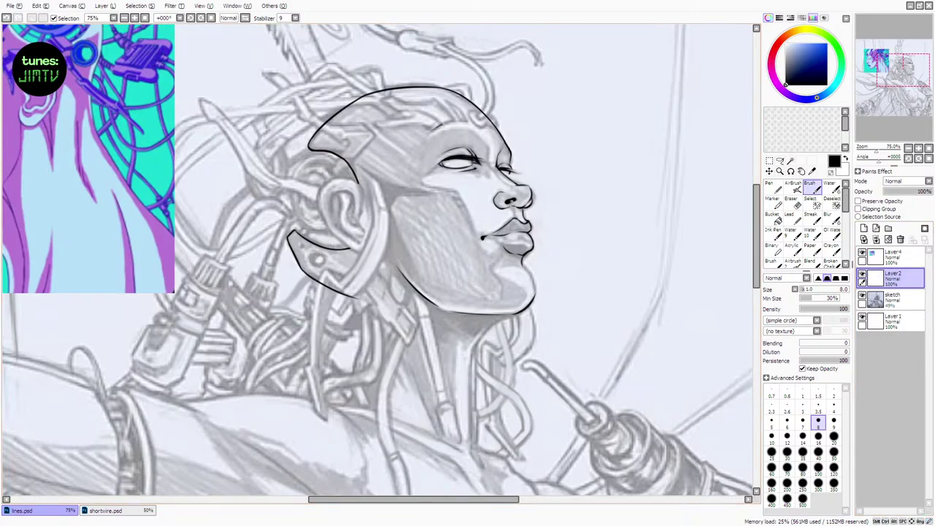
{"action": "mouse_move", "coordinate": [470, 154]}
{"action": "left_mouse_down"}
{"action": "mouse_move", "coordinate": [479, 160]}
{"action": "mouse_move", "coordinate": [443, 162]}
{"action": "left_mouse_up"}
{"action": "key", "text": "ctrl+z"}
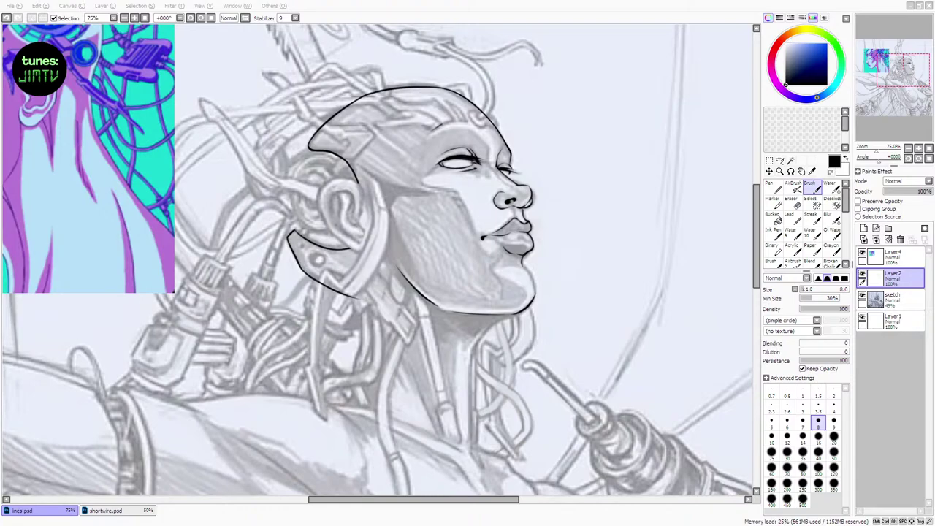
{"action": "left_click", "coordinate": [434, 4]}
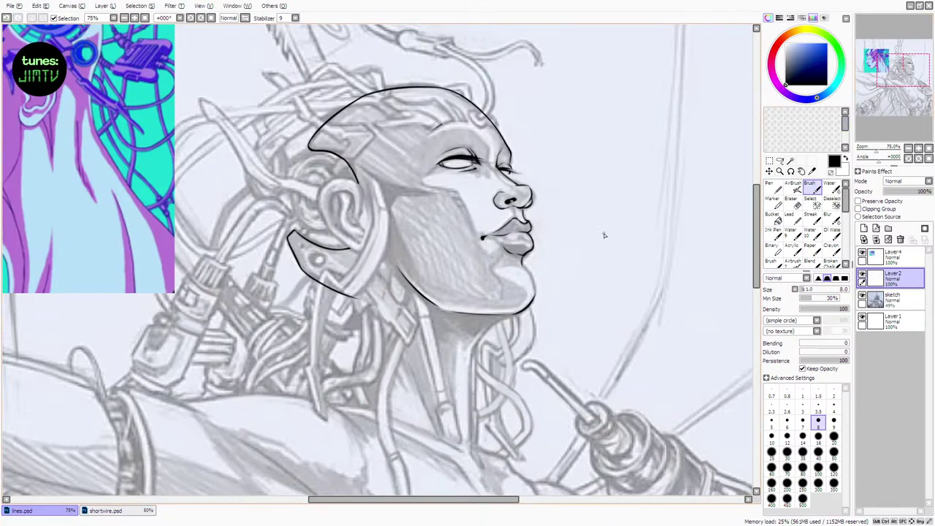
Erase stray ink at the near eye's inner corner and return to the Brush
{"action": "left_click", "coordinate": [861, 276]}
{"action": "left_click", "coordinate": [862, 276]}
{"action": "key", "text": "e"}
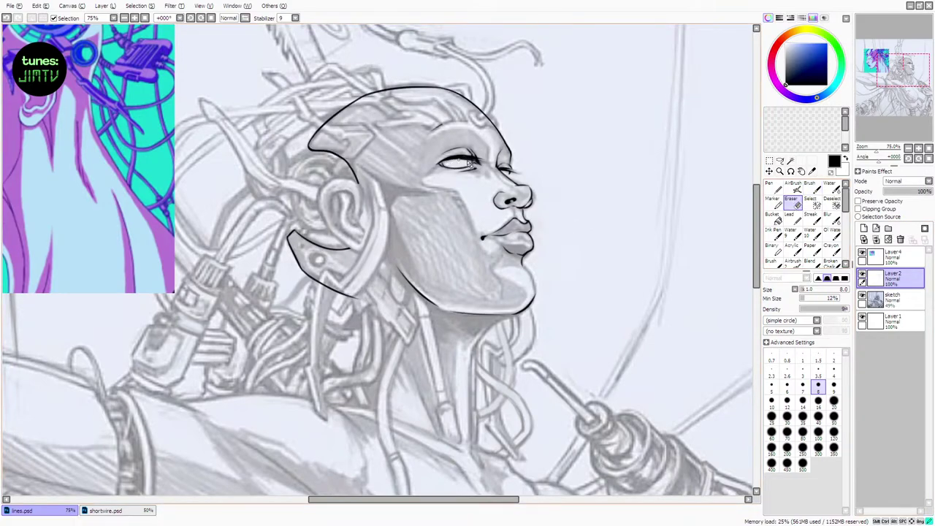
{"action": "mouse_move", "coordinate": [467, 162]}
{"action": "left_mouse_down"}
{"action": "mouse_move", "coordinate": [447, 163]}
{"action": "mouse_move", "coordinate": [470, 163]}
{"action": "left_mouse_up"}
{"action": "key", "text": "b"}
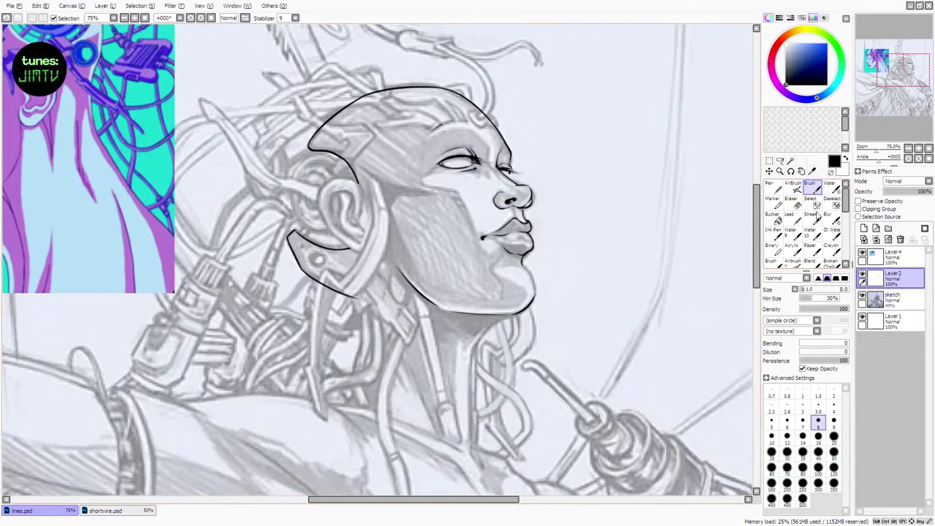
{"action": "key", "text": "e"}
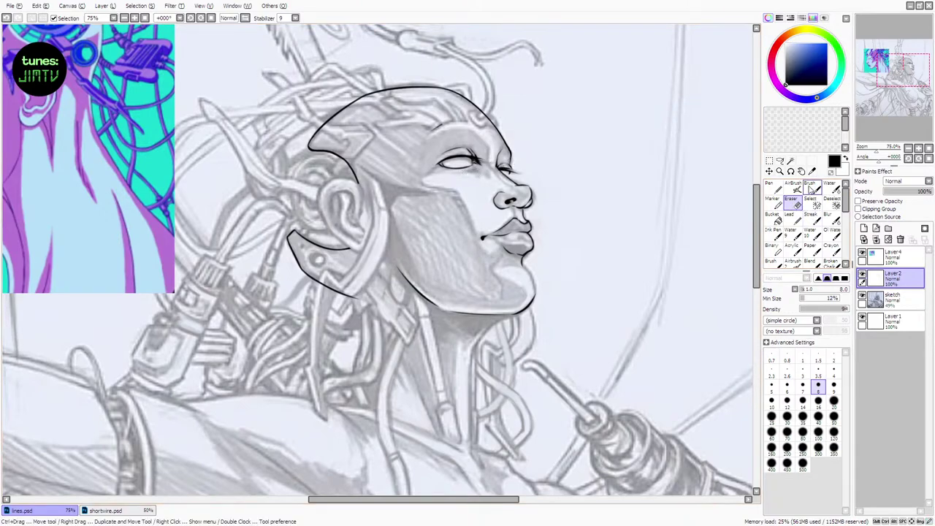
{"action": "key", "text": "b"}
Ink a short accent below the near eye's inner corner, comparing repeated strokes
{"action": "key", "text": "ctrl+z"}
{"action": "left_click_drag", "start_coordinate": [476, 170], "coordinate": [477, 168]}
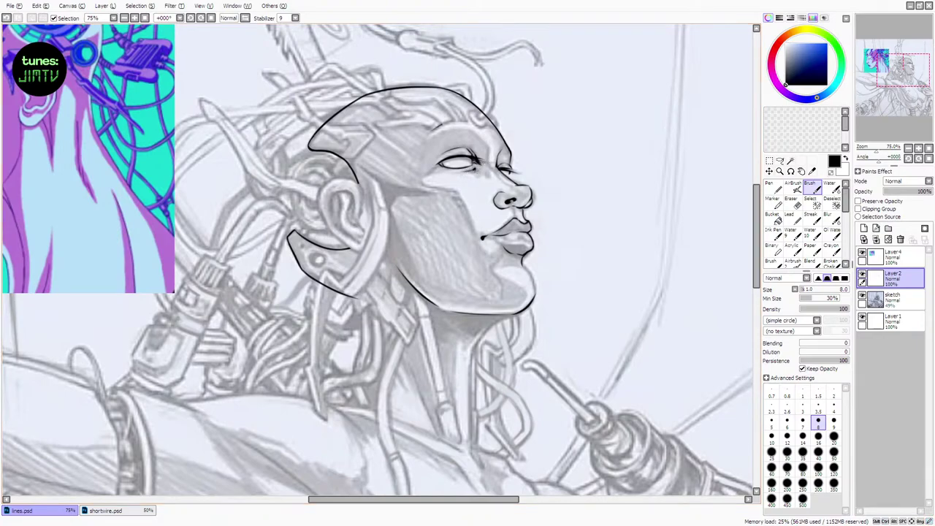
{"action": "key", "text": "ctrl+z"}
{"action": "left_click_drag", "start_coordinate": [475, 172], "coordinate": [477, 168]}
{"action": "key", "text": "ctrl+z"}
Slim the dark blob at the mouth corner with the Eraser and try a brush stroke on the lower lip
{"action": "left_click_drag", "start_coordinate": [757, 222], "coordinate": [758, 223]}
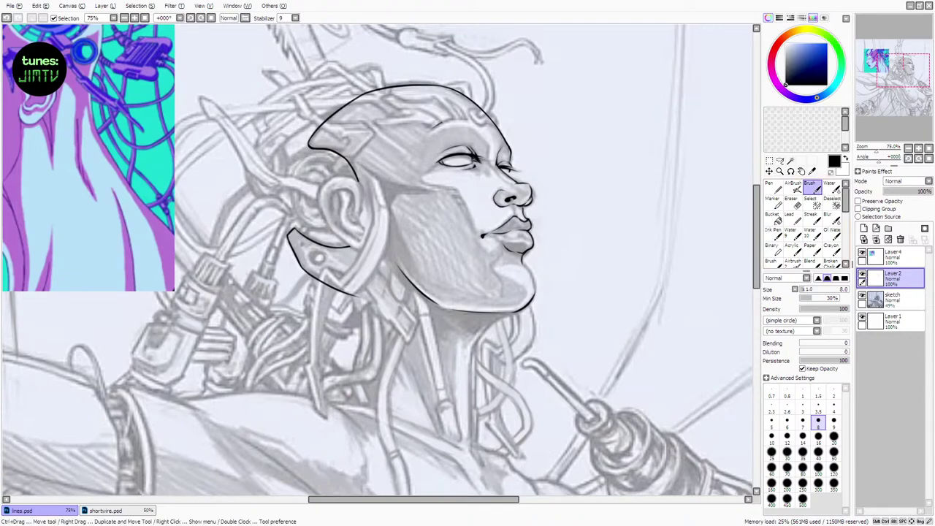
{"action": "left_click", "coordinate": [793, 204]}
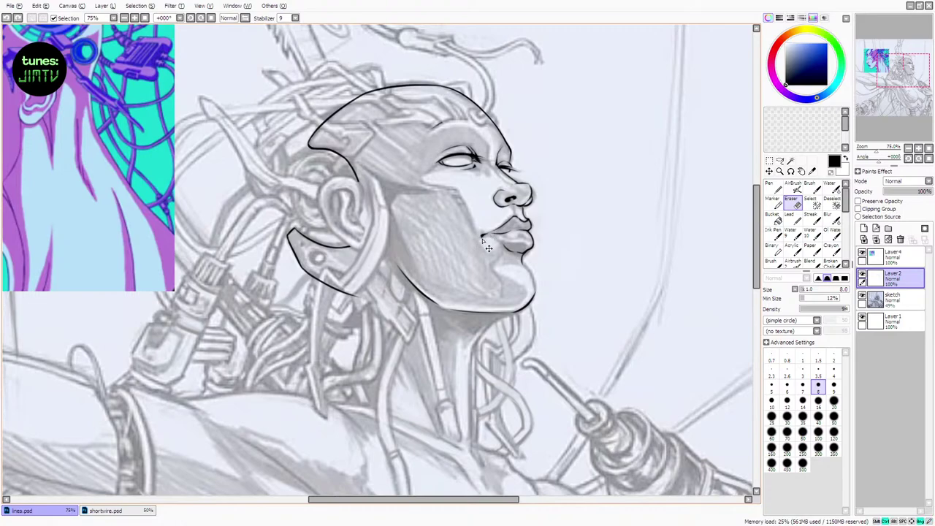
{"action": "key", "text": "b"}
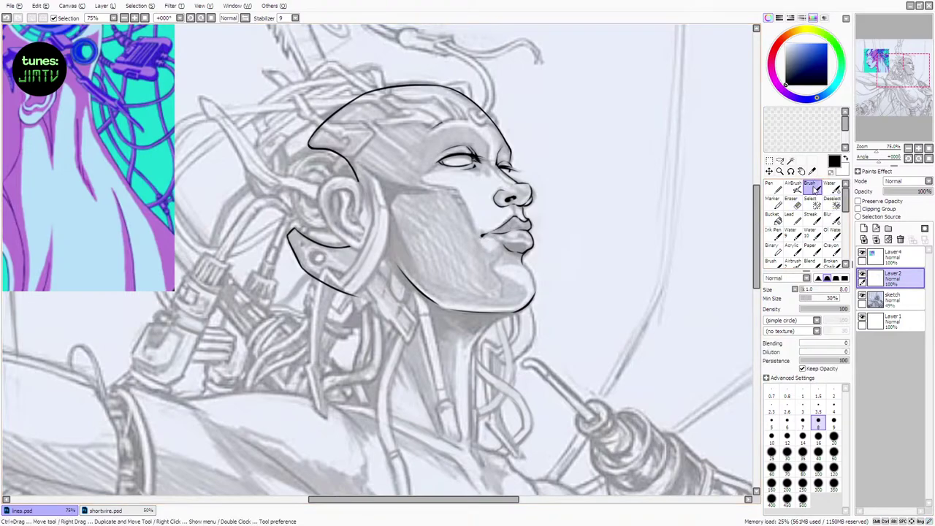
{"action": "left_click_drag", "start_coordinate": [517, 244], "coordinate": [526, 244]}
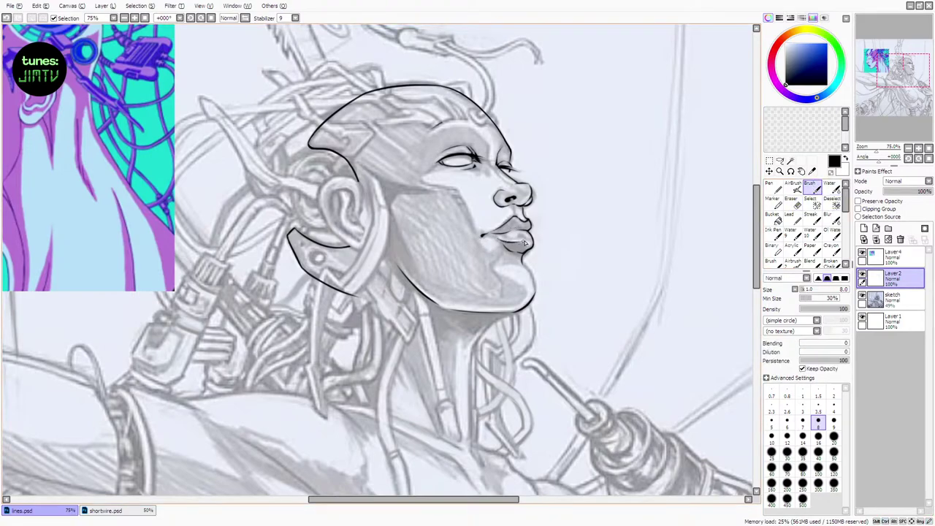
{"action": "key", "text": "ctrl+z"}
Ink the crease between the brow and the inner eye corner, and compare it with the sketch layer hidden
{"action": "left_click_drag", "start_coordinate": [486, 148], "coordinate": [501, 181]}
{"action": "key", "text": "ctrl+z"}
{"action": "key", "text": "ctrl+z"}
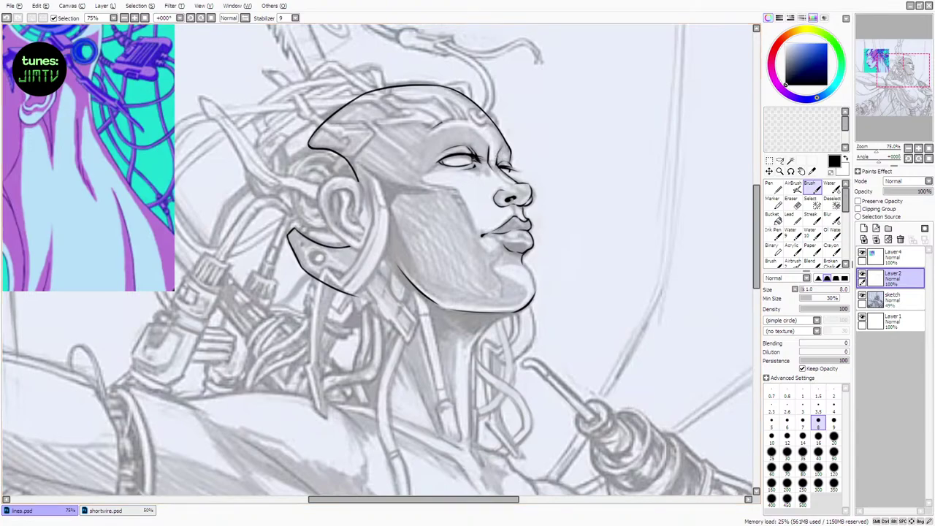
{"action": "left_click", "coordinate": [862, 298]}
{"action": "left_click", "coordinate": [863, 297]}
{"action": "key", "text": "ctrl+z"}
Ink the near side of the nose from the brow crease toward the nostril, and check it without the sketch
{"action": "mouse_move", "coordinate": [488, 147]}
{"action": "left_mouse_down"}
{"action": "mouse_move", "coordinate": [490, 166]}
{"action": "mouse_move", "coordinate": [488, 146]}
{"action": "mouse_move", "coordinate": [490, 166]}
{"action": "mouse_move", "coordinate": [525, 190]}
{"action": "left_mouse_up"}
{"action": "key", "text": "ctrl+z"}
{"action": "key", "text": "ctrl+z"}
{"action": "key", "text": "ctrl+z"}
{"action": "key", "text": "ctrl+z"}
{"action": "left_click", "coordinate": [862, 297]}
{"action": "left_click", "coordinate": [863, 296]}
Ink the arched brow line above the near eye, comparing versions with undo and redo
{"action": "key", "text": "ctrl+z"}
{"action": "left_click_drag", "start_coordinate": [434, 127], "coordinate": [454, 117]}
{"action": "left_click_drag", "start_coordinate": [437, 126], "coordinate": [455, 117]}
{"action": "key", "text": "ctrl+z"}
{"action": "key", "text": "ctrl+z"}
{"action": "key", "text": "ctrl+y"}
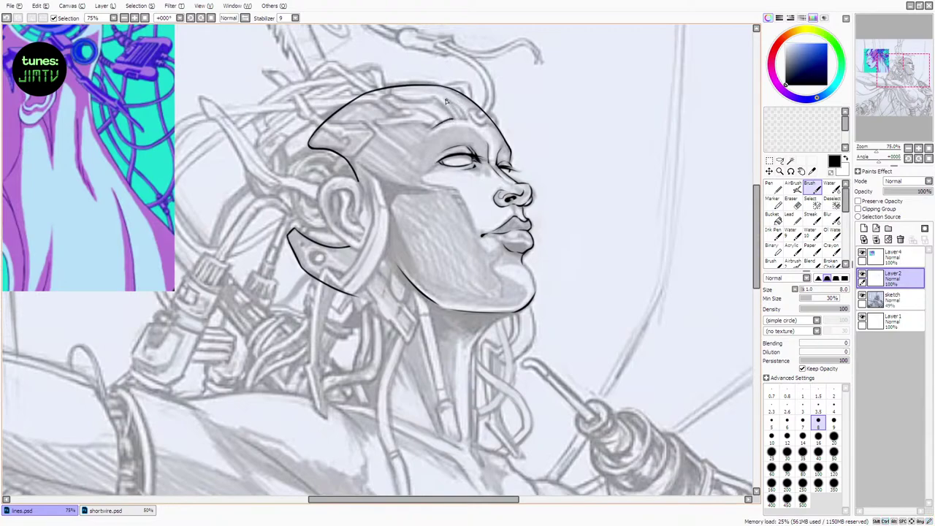
{"action": "key", "text": "ctrl+z"}
{"action": "key", "text": "ctrl+y"}
Ink the narrow parallel slots on the forehead above the brow, redoing strokes until they follow the sketch
{"action": "left_click_drag", "start_coordinate": [479, 504], "coordinate": [460, 450]}
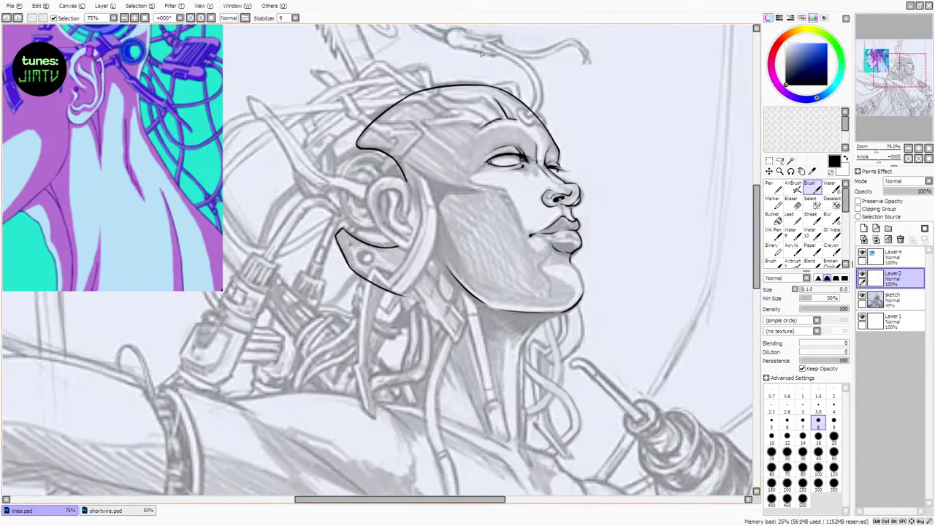
{"action": "left_click_drag", "start_coordinate": [492, 97], "coordinate": [501, 97]}
{"action": "key", "text": "ctrl+z"}
{"action": "key", "text": "ctrl+z"}
{"action": "key", "text": "ctrl+z"}
{"action": "left_click_drag", "start_coordinate": [494, 95], "coordinate": [517, 119]}
{"action": "key", "text": "ctrl+z"}
{"action": "key", "text": "ctrl+z"}
{"action": "key", "text": "ctrl+z"}
{"action": "key", "text": "ctrl+z"}
{"action": "mouse_move", "coordinate": [483, 95]}
{"action": "left_mouse_down"}
{"action": "mouse_move", "coordinate": [504, 122]}
{"action": "mouse_move", "coordinate": [479, 94]}
{"action": "mouse_move", "coordinate": [487, 111]}
{"action": "left_mouse_up"}
{"action": "key", "text": "ctrl+z"}
{"action": "key", "text": "ctrl+z"}
{"action": "key", "text": "ctrl+z"}
Ink the angular groove along the top of the head, running forward to the forehead slots
{"action": "mouse_move", "coordinate": [429, 98]}
{"action": "left_mouse_down"}
{"action": "mouse_move", "coordinate": [446, 109]}
{"action": "mouse_move", "coordinate": [431, 95]}
{"action": "mouse_move", "coordinate": [443, 91]}
{"action": "left_mouse_up"}
{"action": "key", "text": "ctrl+z"}
{"action": "key", "text": "ctrl+z"}
{"action": "key", "text": "ctrl+z"}
{"action": "key", "text": "ctrl+z"}
{"action": "key", "text": "ctrl+z"}
{"action": "left_click_drag", "start_coordinate": [427, 97], "coordinate": [476, 98]}
{"action": "key", "text": "ctrl+z"}
{"action": "key", "text": "ctrl+z"}
{"action": "key", "text": "ctrl+z"}
{"action": "key", "text": "ctrl+z"}
{"action": "key", "text": "ctrl+z"}
{"action": "key", "text": "ctrl+z"}
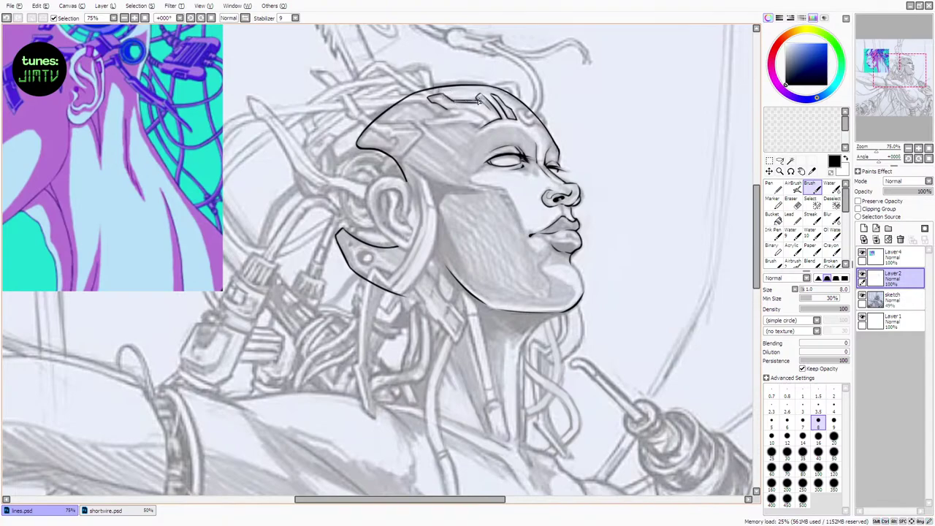
Redraw the head groove's lower edge, tidy the forehead slots with the Eraser, and check the line art without the sketch
{"action": "key", "text": "ctrl+z"}
{"action": "left_click_drag", "start_coordinate": [454, 103], "coordinate": [476, 99]}
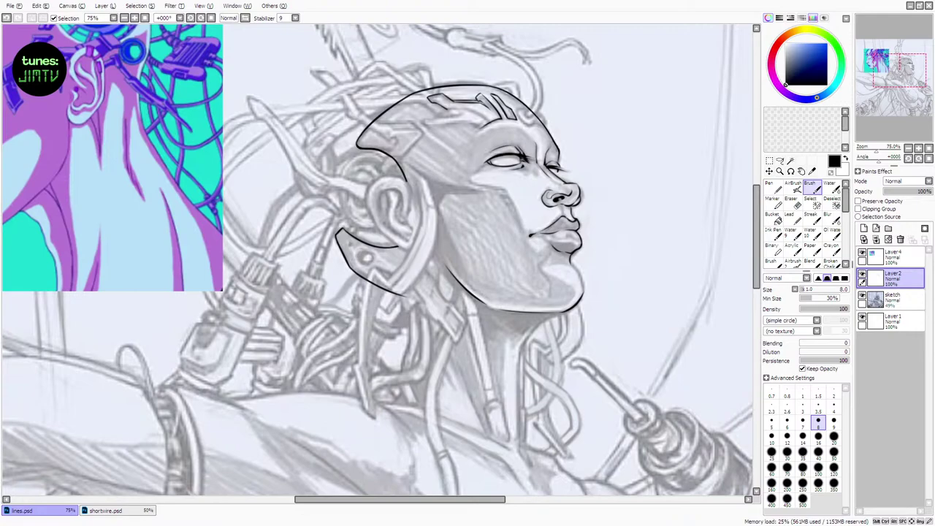
{"action": "key", "text": "e"}
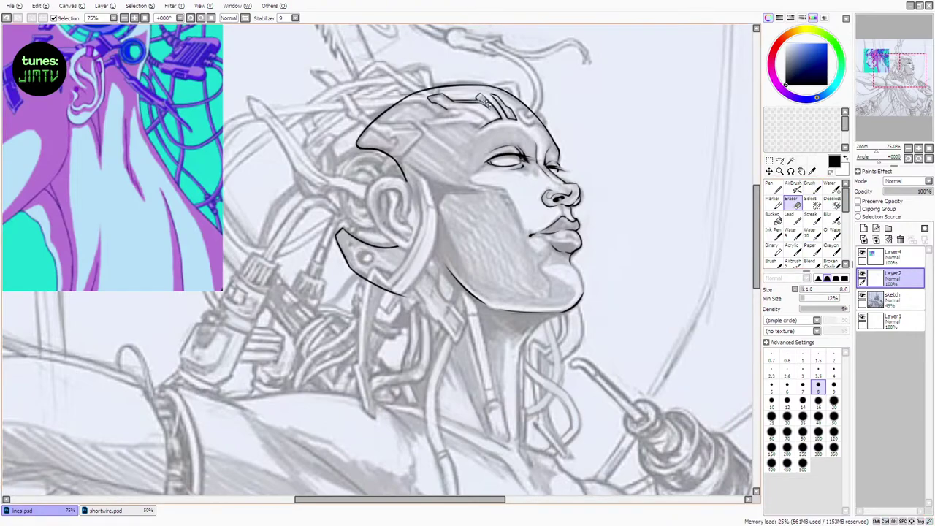
{"action": "left_click", "coordinate": [812, 187]}
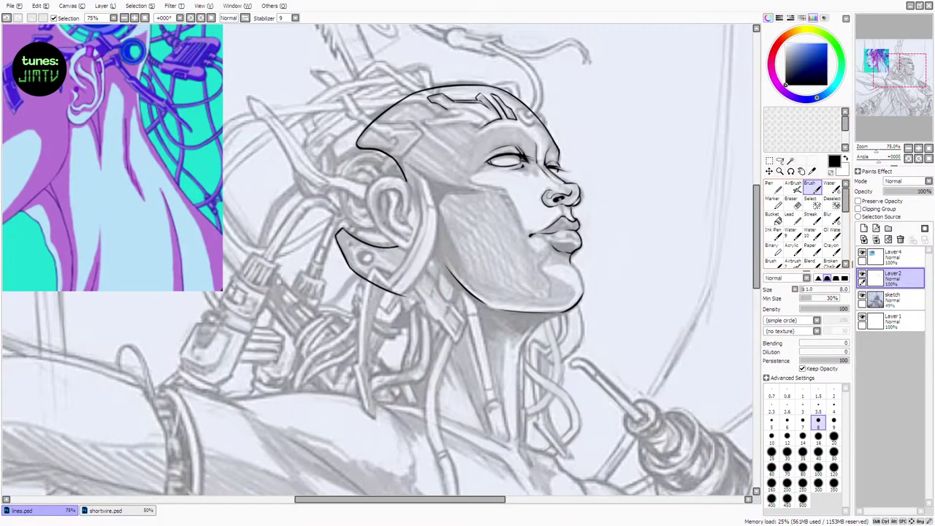
{"action": "scroll", "coordinate": [297, 288], "scroll_direction": "down", "scroll_amount": 3}
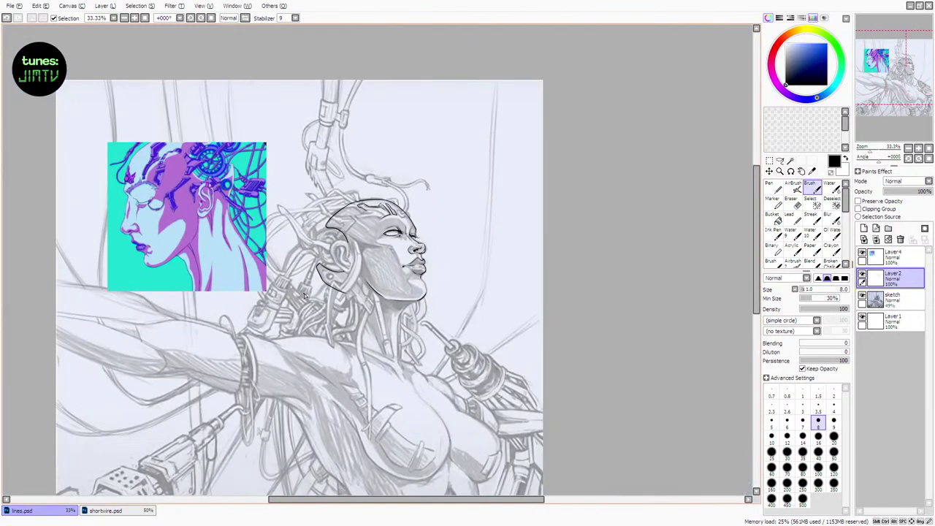
{"action": "left_click", "coordinate": [862, 296]}
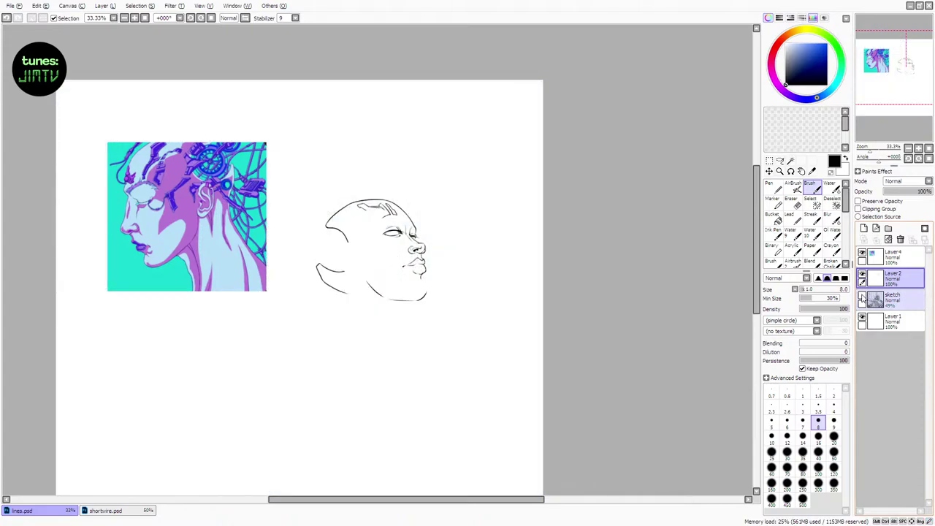
{"action": "left_click", "coordinate": [862, 296]}
{"action": "scroll", "coordinate": [332, 258], "scroll_direction": "up", "scroll_amount": 3}
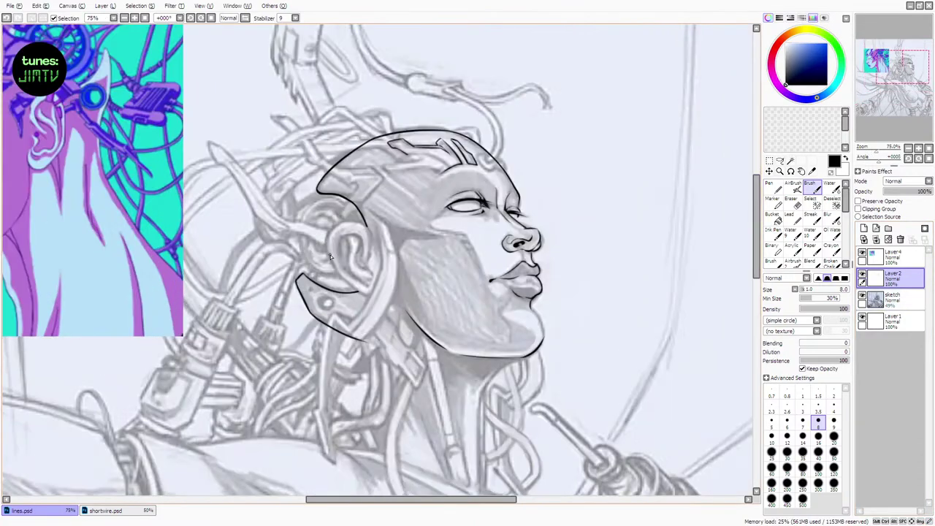
Retouch the short edge where the head groove meets the forehead slots with the Brush
{"action": "left_click", "coordinate": [812, 192]}
{"action": "key", "text": "ctrl+z"}
{"action": "left_click_drag", "start_coordinate": [440, 140], "coordinate": [441, 143]}
{"action": "left_click_drag", "start_coordinate": [473, 501], "coordinate": [446, 500]}
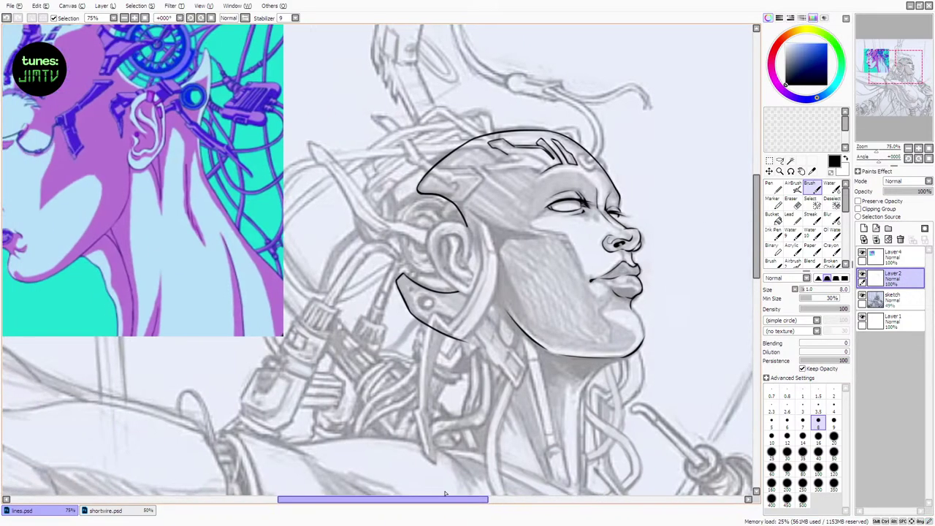
{"action": "scroll", "coordinate": [473, 357], "scroll_direction": "down", "scroll_amount": 1}
{"action": "scroll", "coordinate": [437, 360], "scroll_direction": "down", "scroll_amount": 1}
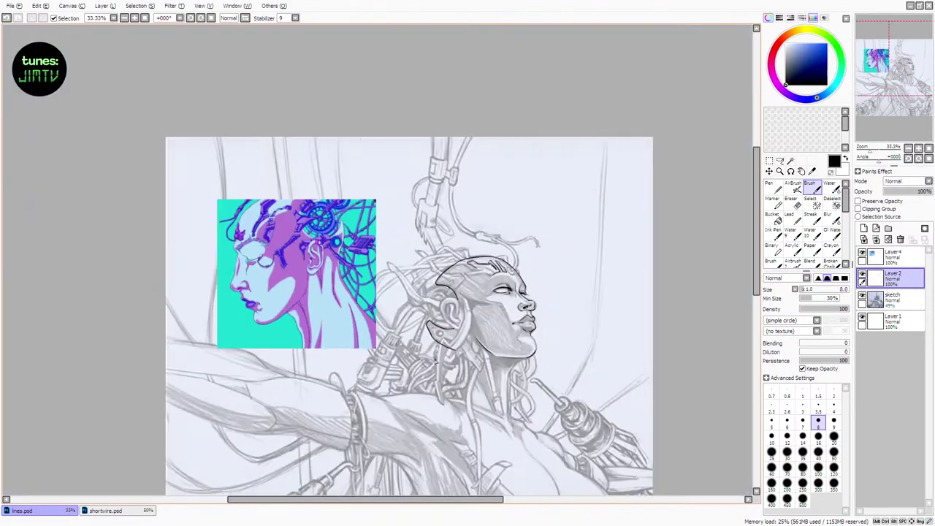
Check the line art at several zoom levels with the sketch layer hidden and shown
{"action": "scroll", "coordinate": [435, 361], "scroll_direction": "up", "scroll_amount": 1}
{"action": "scroll", "coordinate": [534, 275], "scroll_direction": "up", "scroll_amount": 1}
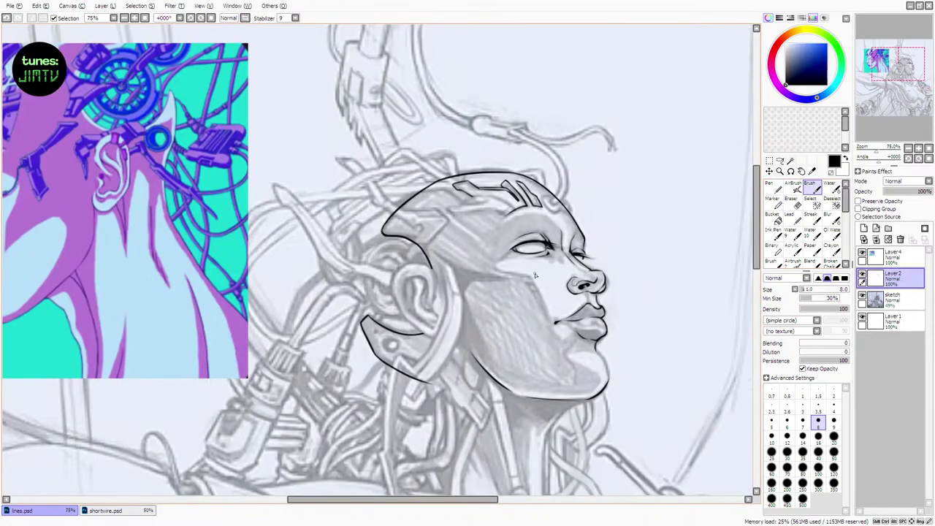
{"action": "scroll", "coordinate": [516, 284], "scroll_direction": "down", "scroll_amount": 3}
{"action": "left_click", "coordinate": [862, 296]}
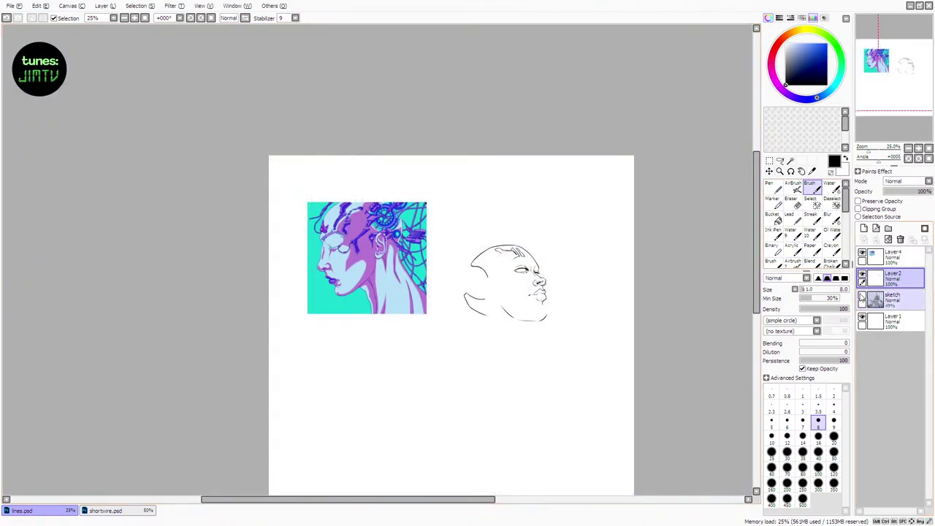
{"action": "left_click", "coordinate": [862, 296]}
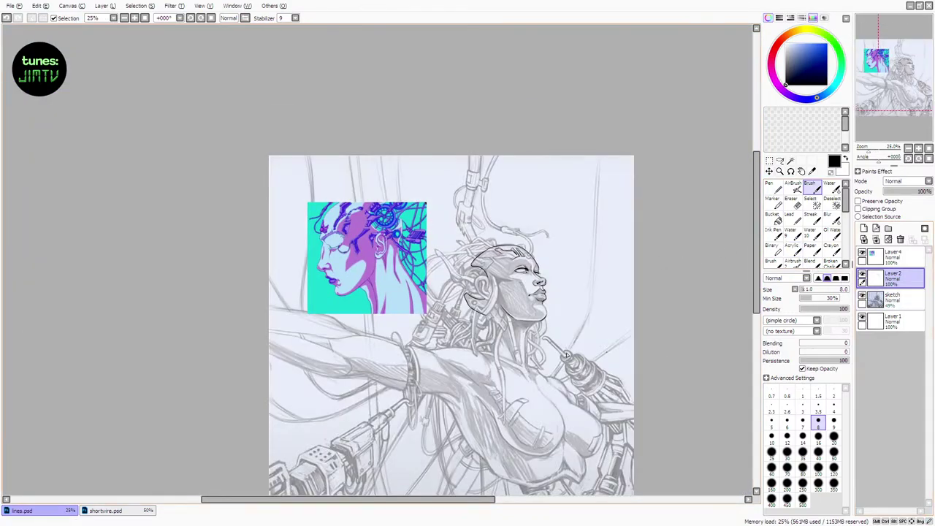
{"action": "scroll", "coordinate": [862, 296], "scroll_direction": "up", "scroll_amount": 3}
{"action": "left_click", "coordinate": [861, 296]}
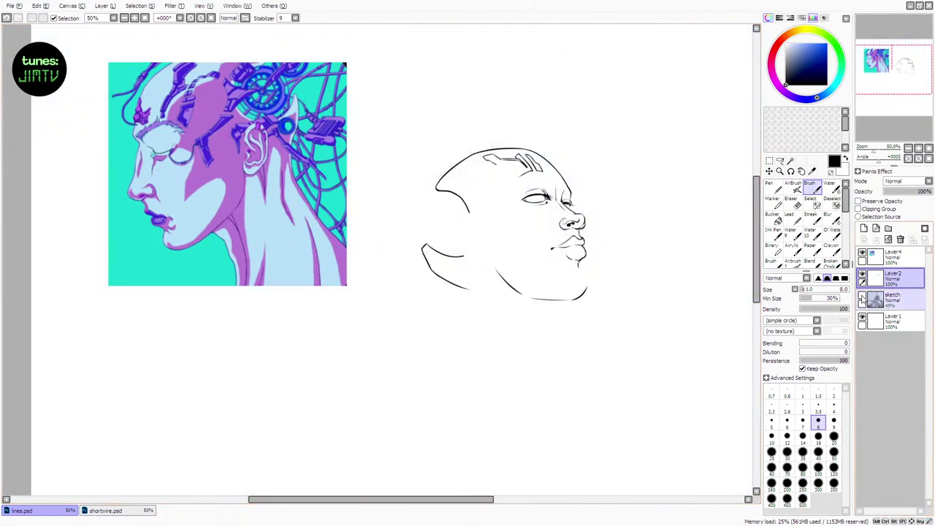
{"action": "left_click", "coordinate": [861, 296]}
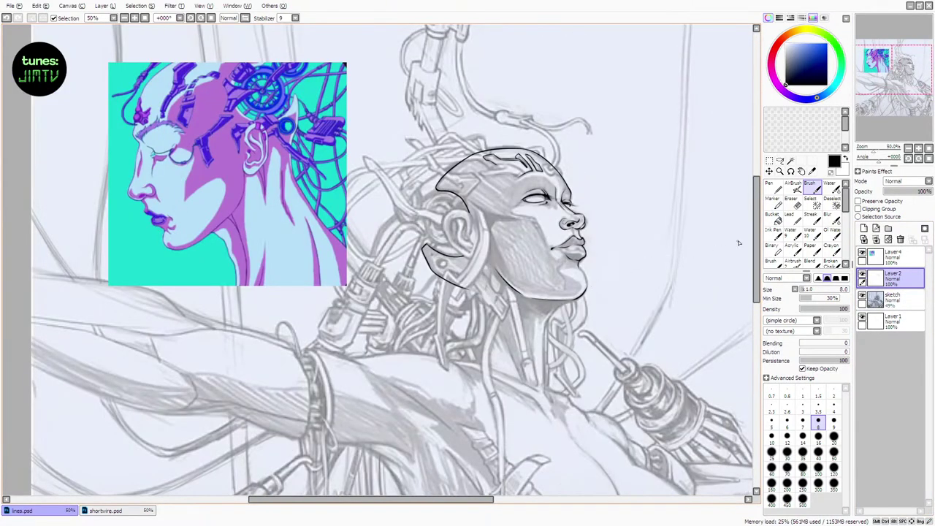
Undo the trial stroke under the head groove and set the Brush to size 4 with a 71% minimum size
{"action": "scroll", "coordinate": [759, 217], "scroll_direction": "up", "scroll_amount": 1}
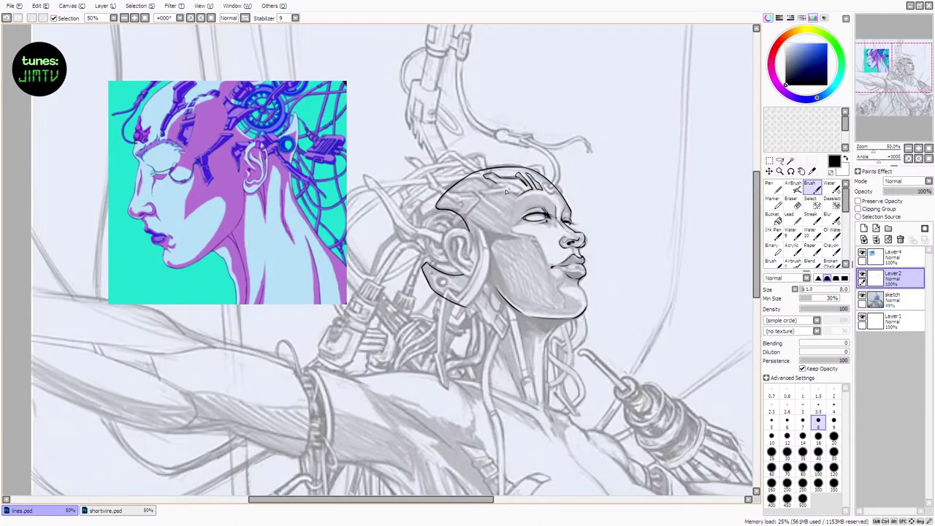
{"action": "left_click_drag", "start_coordinate": [496, 180], "coordinate": [524, 191]}
{"action": "key", "text": "ctrl+z"}
{"action": "key", "text": "ctrl+z"}
{"action": "key", "text": "ctrl+z"}
{"action": "left_click", "coordinate": [828, 298]}
{"action": "key", "text": "bracketleft"}
{"action": "key", "text": "bracketleft"}
{"action": "key", "text": "bracketleft"}
{"action": "key", "text": "bracketleft"}
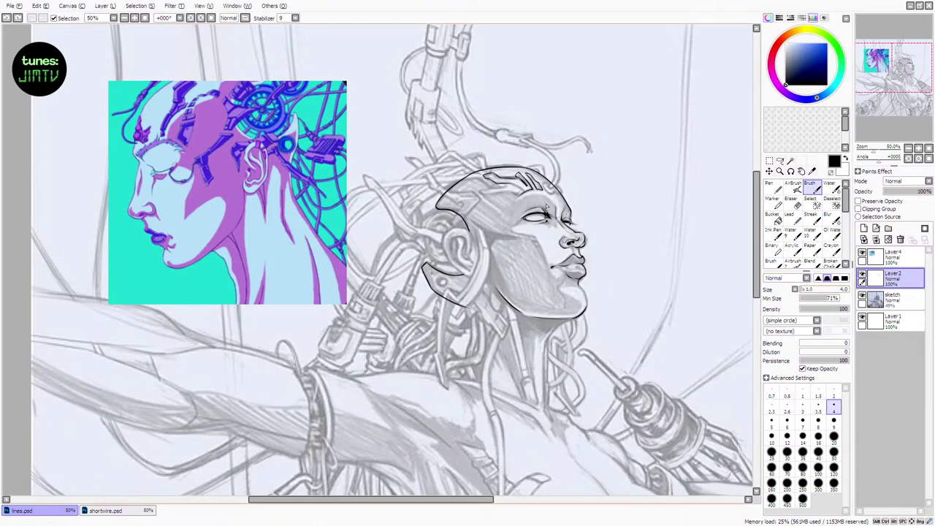
Try to ink the short edge below the head groove, where it meets the forehead slots
{"action": "mouse_move", "coordinate": [513, 183]}
{"action": "left_mouse_down"}
{"action": "mouse_move", "coordinate": [523, 192]}
{"action": "mouse_move", "coordinate": [529, 183]}
{"action": "mouse_move", "coordinate": [526, 193]}
{"action": "left_mouse_up"}
{"action": "key", "text": "ctrl+z"}
{"action": "key", "text": "ctrl+z"}
{"action": "key", "text": "ctrl+z"}
{"action": "key", "text": "ctrl+z"}
Lower the sketch layer's opacity to 40% and return to Layer2
{"action": "left_click", "coordinate": [892, 298]}
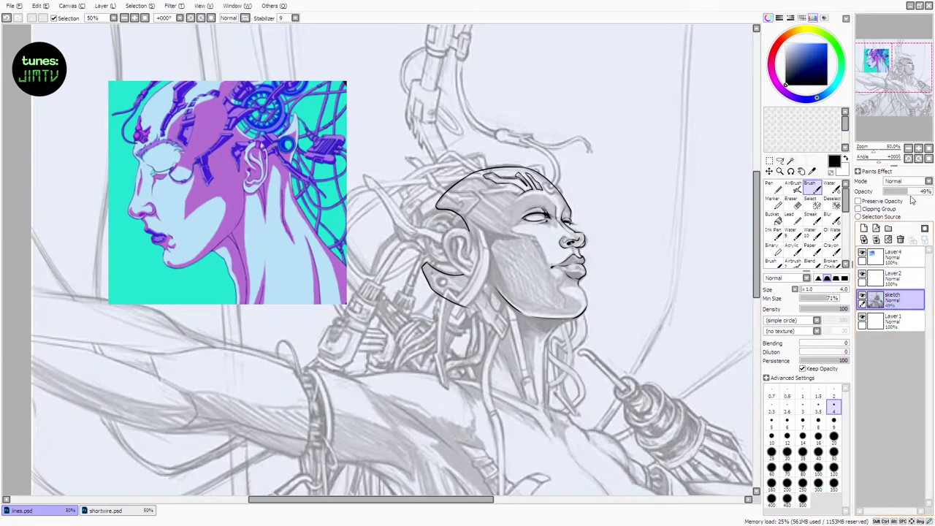
{"action": "mouse_move", "coordinate": [911, 191]}
{"action": "left_mouse_down"}
{"action": "mouse_move", "coordinate": [923, 191]}
{"action": "mouse_move", "coordinate": [903, 196]}
{"action": "left_mouse_up"}
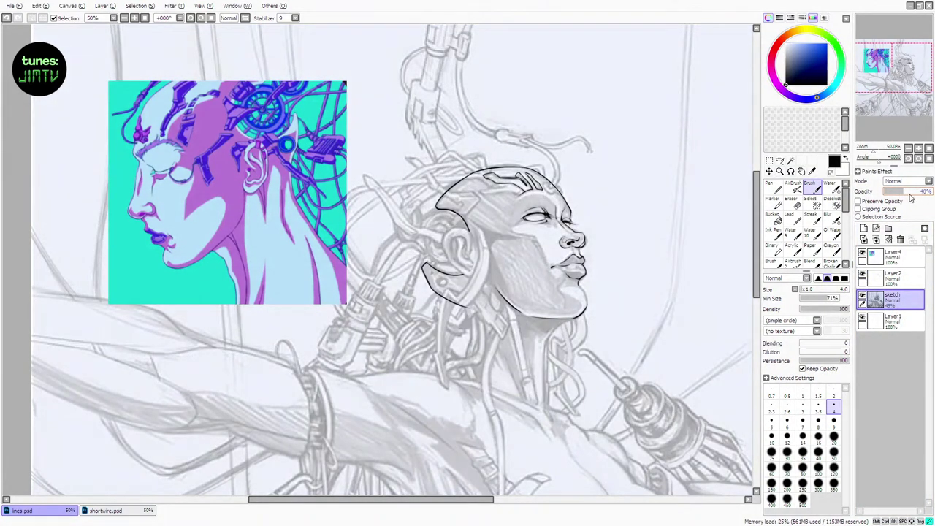
{"action": "left_click", "coordinate": [892, 276]}
Clean the line ends beside the forehead slots with the Eraser and begin inking a second groove below the first
{"action": "key", "text": "e"}
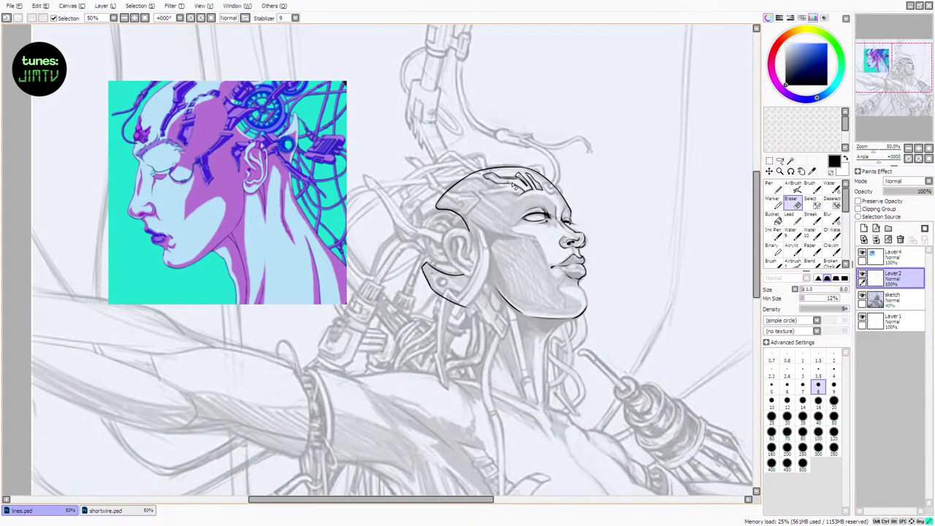
{"action": "left_click", "coordinate": [816, 187]}
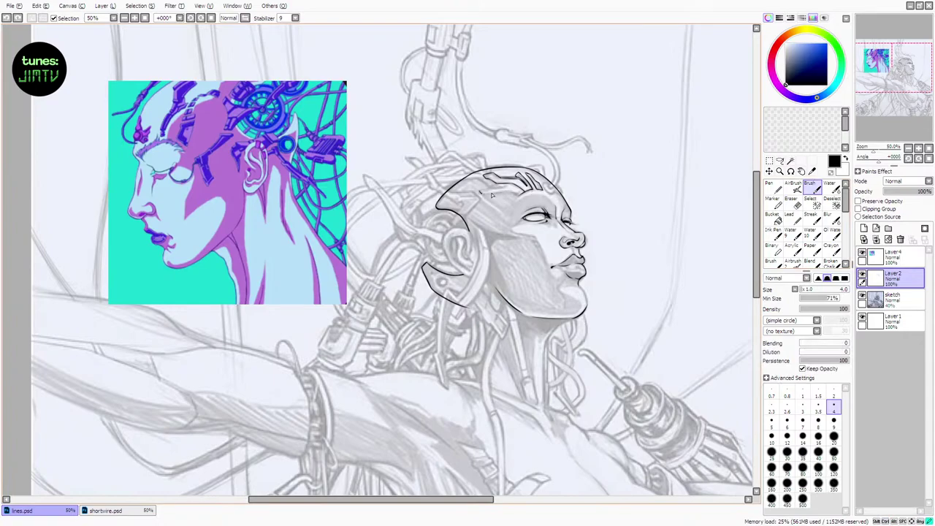
{"action": "left_click_drag", "start_coordinate": [491, 194], "coordinate": [508, 191]}
{"action": "key", "text": "ctrl+z"}
{"action": "left_click_drag", "start_coordinate": [479, 191], "coordinate": [516, 189]}
{"action": "key", "text": "ctrl+z"}
{"action": "key", "text": "ctrl+z"}
{"action": "key", "text": "ctrl+z"}
{"action": "scroll", "coordinate": [372, 363], "scroll_direction": "down", "scroll_amount": 1}
{"action": "scroll", "coordinate": [371, 362], "scroll_direction": "up", "scroll_amount": 2}
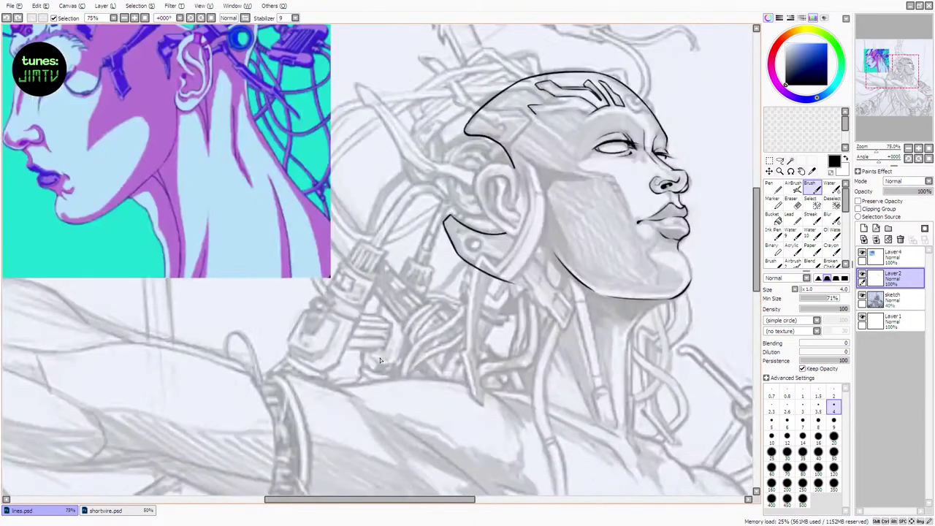
Finish inking the second angular groove up to the forehead slots and erase a section of the head outline above it
{"action": "left_click_drag", "start_coordinate": [405, 500], "coordinate": [416, 503]}
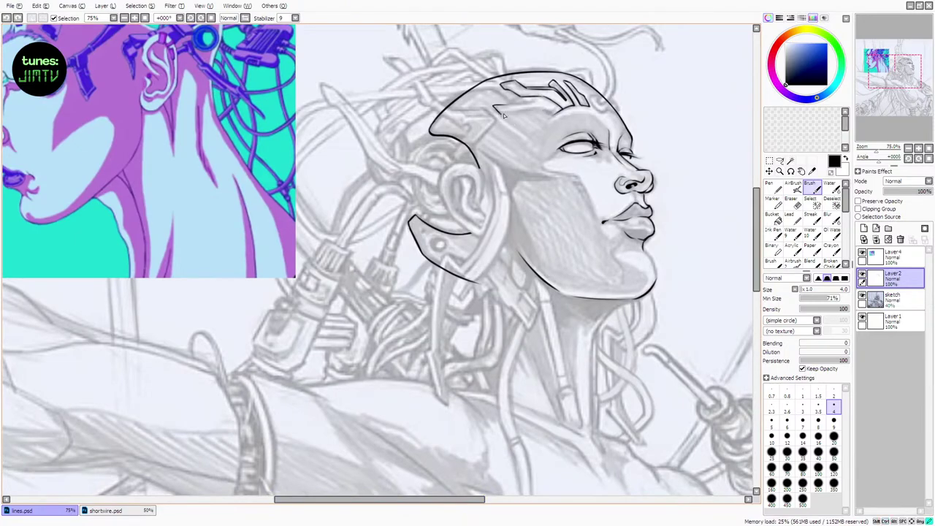
{"action": "left_click_drag", "start_coordinate": [501, 114], "coordinate": [546, 109]}
{"action": "key", "text": "ctrl+z"}
{"action": "key", "text": "ctrl+z"}
{"action": "key", "text": "e"}
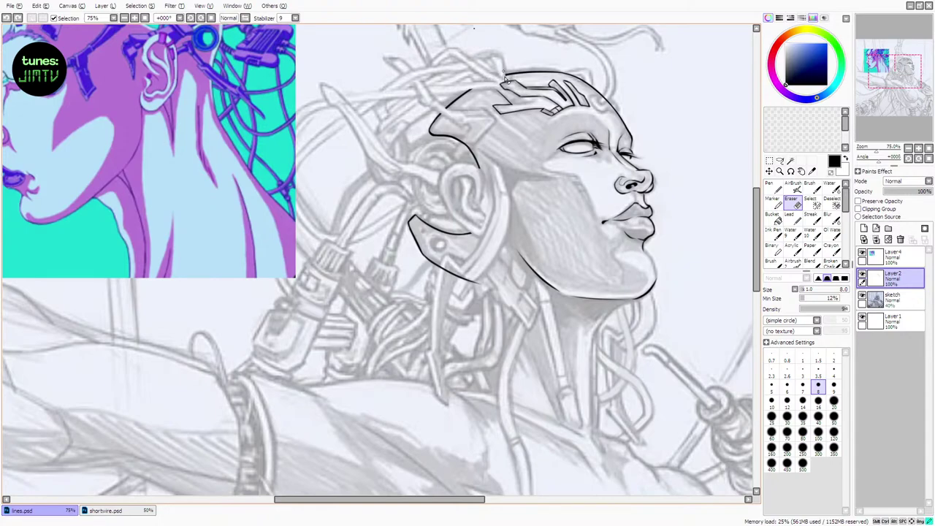
{"action": "key", "text": "b"}
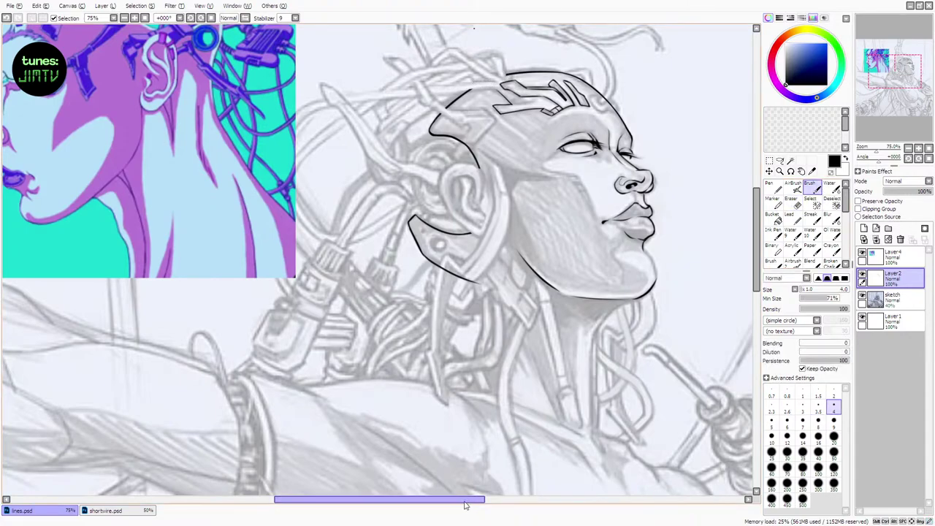
Hide the colour reference on Layer4 and ink the long cable looping back from the head groove, redoing strokes as needed
{"action": "left_click_drag", "start_coordinate": [465, 504], "coordinate": [447, 475]}
{"action": "left_click_drag", "start_coordinate": [756, 245], "coordinate": [758, 226]}
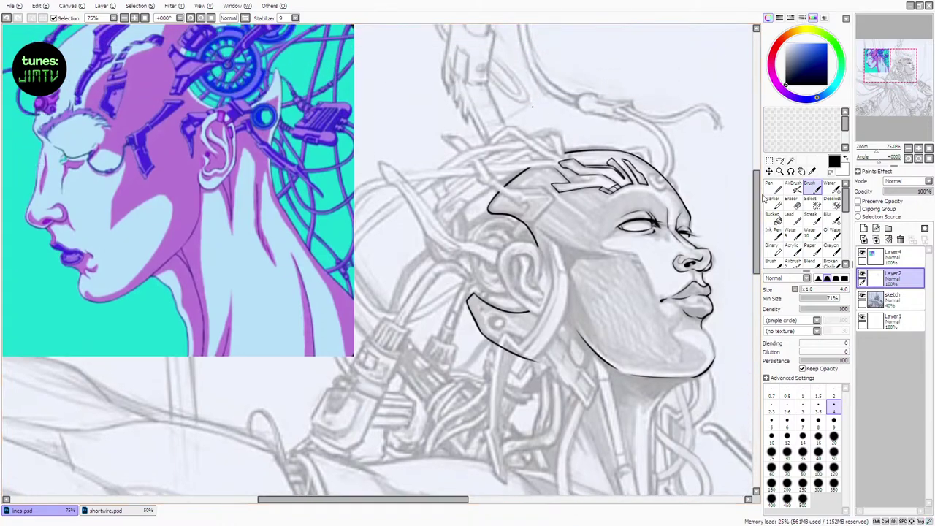
{"action": "left_click", "coordinate": [862, 252]}
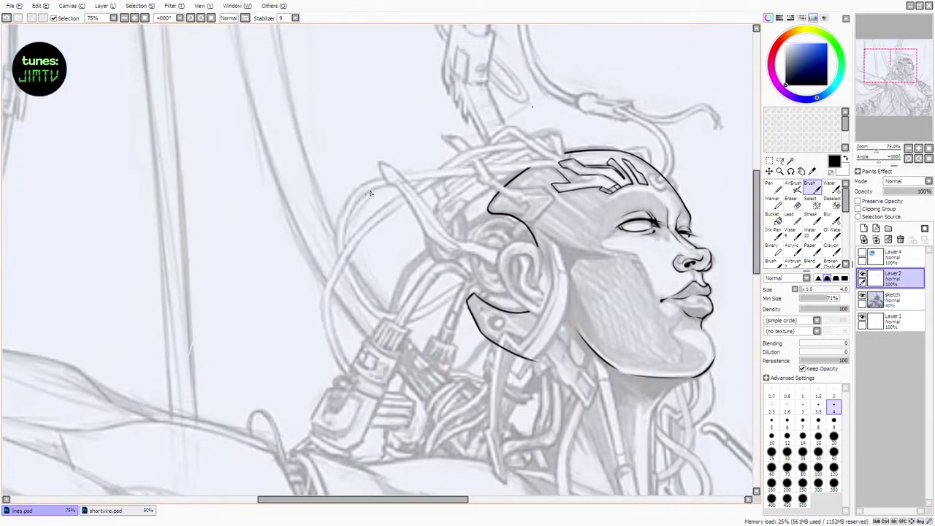
{"action": "left_click_drag", "start_coordinate": [372, 191], "coordinate": [351, 263]}
{"action": "key", "text": "ctrl+z"}
{"action": "mouse_move", "coordinate": [367, 193]}
{"action": "left_mouse_down"}
{"action": "mouse_move", "coordinate": [520, 174]}
{"action": "mouse_move", "coordinate": [412, 180]}
{"action": "mouse_move", "coordinate": [553, 174]}
{"action": "mouse_move", "coordinate": [384, 188]}
{"action": "mouse_move", "coordinate": [526, 178]}
{"action": "mouse_move", "coordinate": [534, 168]}
{"action": "mouse_move", "coordinate": [581, 162]}
{"action": "left_mouse_up"}
{"action": "key", "text": "ctrl+z"}
{"action": "key", "text": "ctrl+z"}
{"action": "key", "text": "ctrl+z"}
{"action": "key", "text": "ctrl+z"}
Erase the excess cable line at the head groove and where the sketched spike crosses it
{"action": "key", "text": "e"}
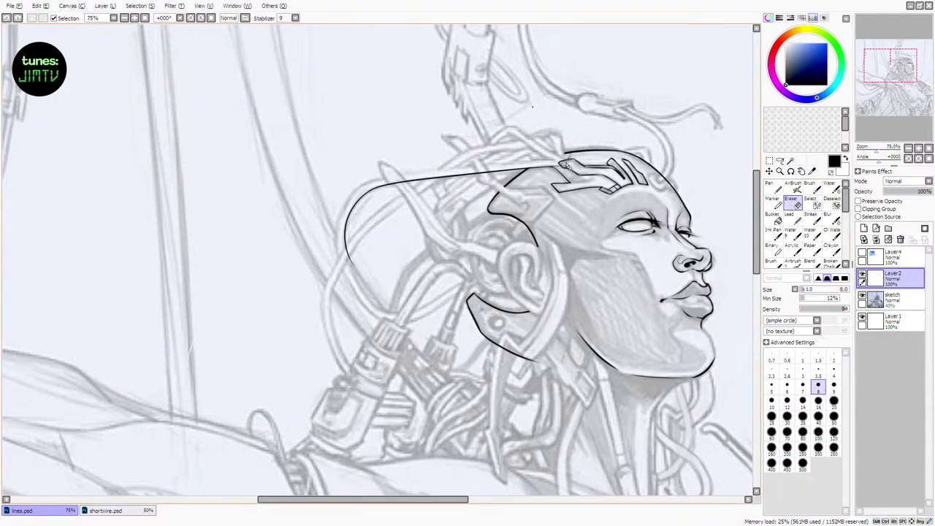
{"action": "left_click", "coordinate": [810, 187]}
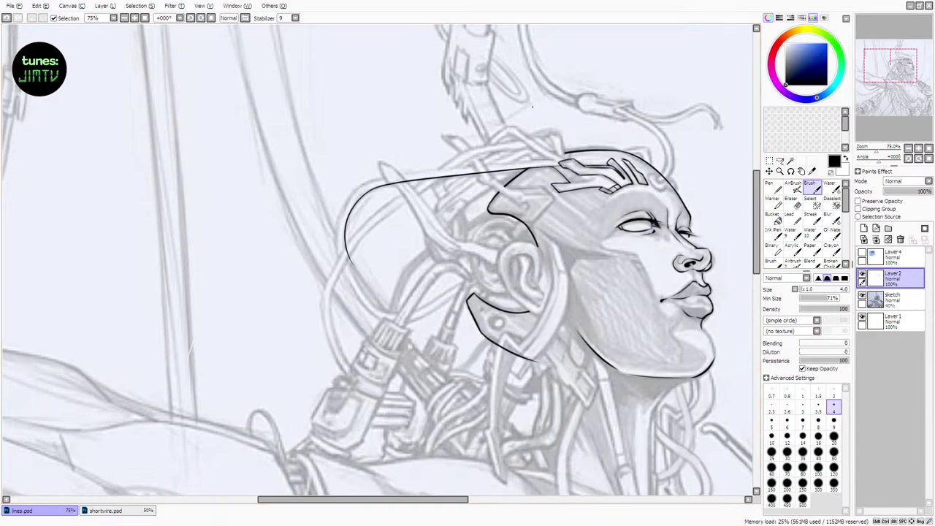
{"action": "key", "text": "e"}
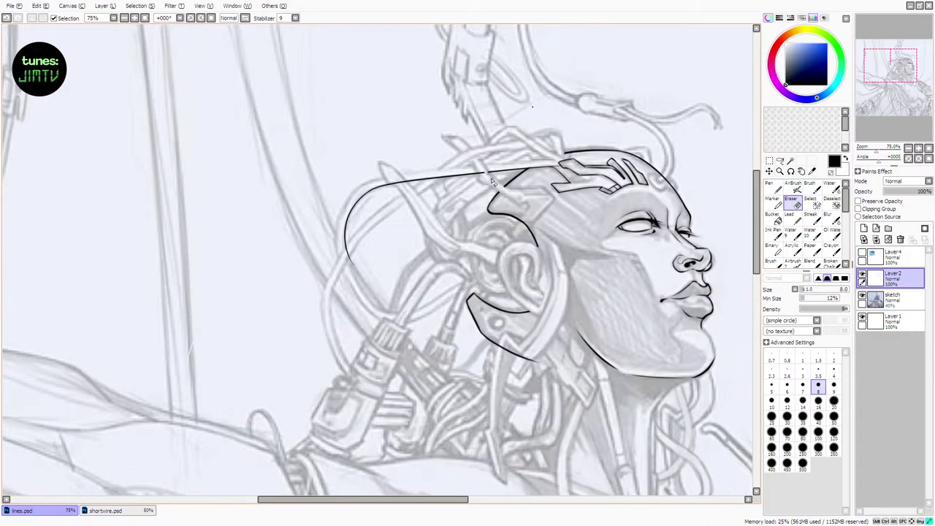
{"action": "key", "text": "b"}
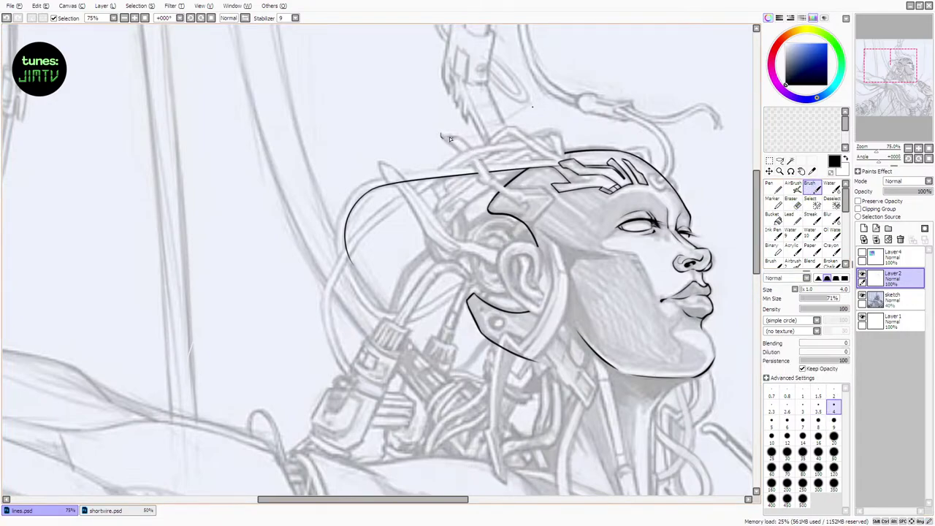
Ink the tip of the spike behind the head and erase the stray dot above it, with the Layer4 reference shown again
{"action": "left_click_drag", "start_coordinate": [440, 136], "coordinate": [479, 172]}
{"action": "key", "text": "ctrl+z"}
{"action": "left_click", "coordinate": [863, 253]}
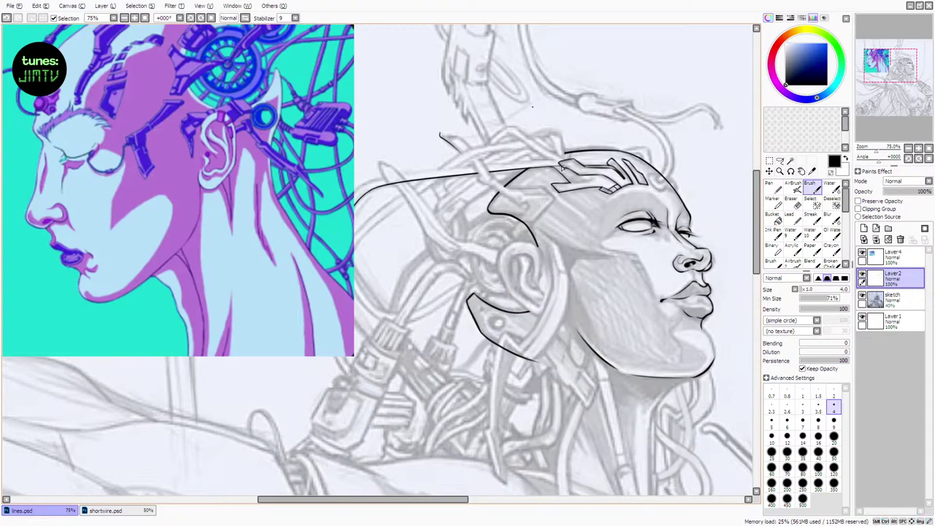
{"action": "key", "text": "e"}
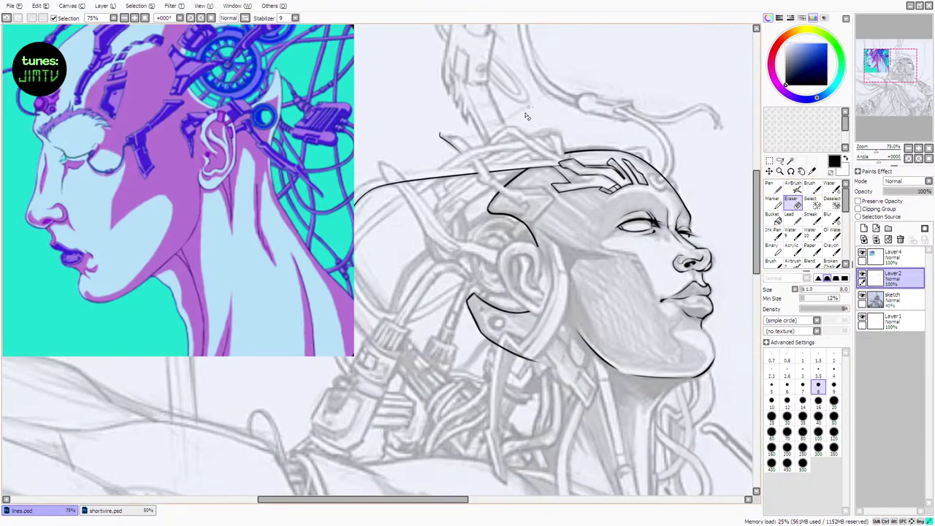
{"action": "key", "text": "b"}
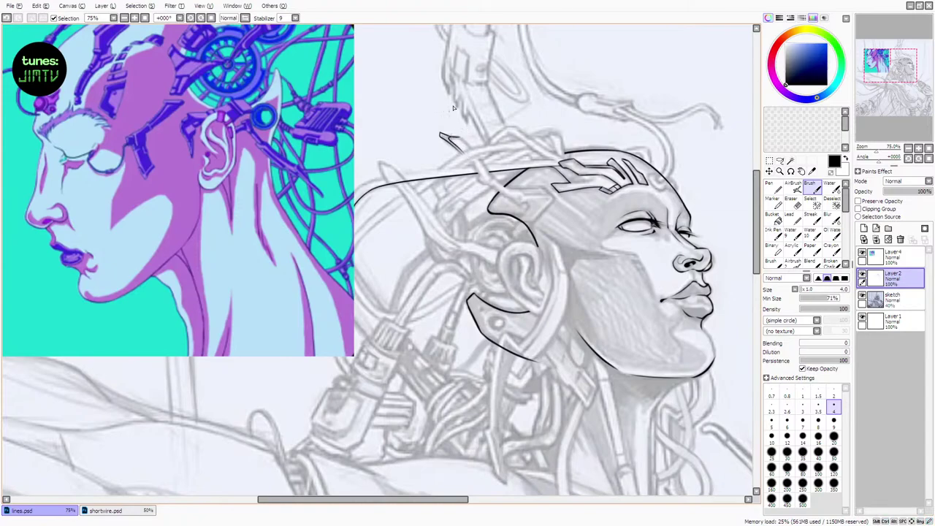
Ink both edges of the spike from its tip down to the back of the head, redoing strokes that miss the sketch
{"action": "left_click_drag", "start_coordinate": [460, 138], "coordinate": [494, 177]}
{"action": "key", "text": "ctrl+z"}
{"action": "key", "text": "ctrl+z"}
{"action": "key", "text": "ctrl+z"}
{"action": "left_click_drag", "start_coordinate": [496, 181], "coordinate": [515, 195]}
{"action": "key", "text": "ctrl+z"}
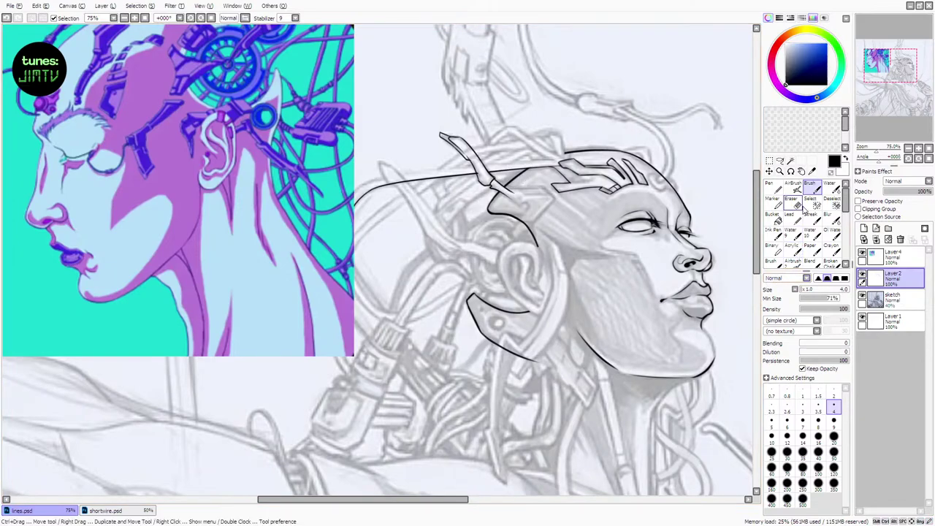
Clean up the spike's lines with the Eraser where it meets the cable and the head outline
{"action": "left_click", "coordinate": [793, 199]}
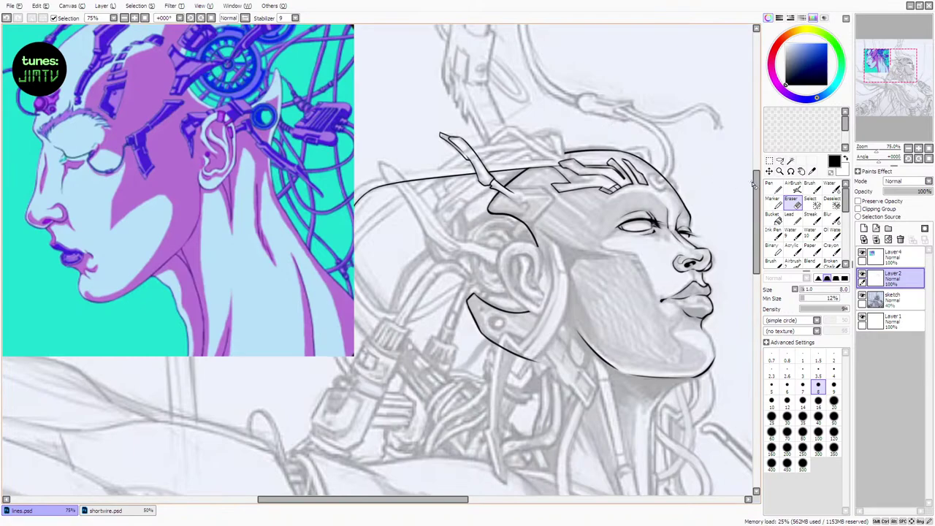
{"action": "left_click_drag", "start_coordinate": [756, 185], "coordinate": [758, 179]}
{"action": "left_click_drag", "start_coordinate": [365, 503], "coordinate": [387, 504]}
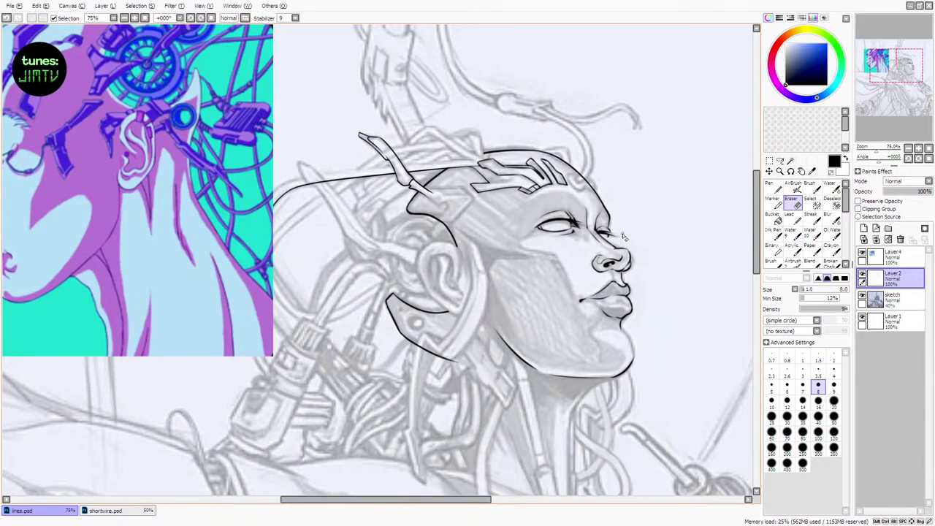
{"action": "key", "text": "b"}
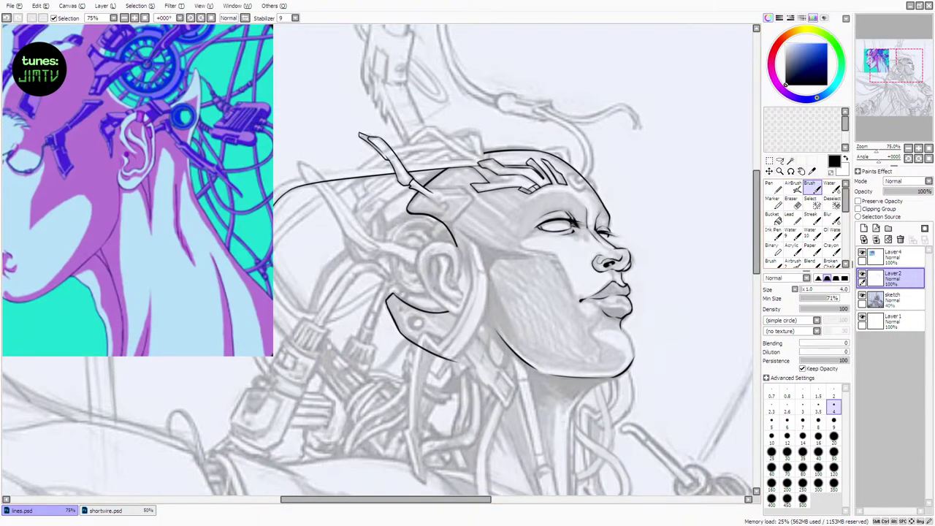
{"action": "left_click_drag", "start_coordinate": [481, 501], "coordinate": [472, 491]}
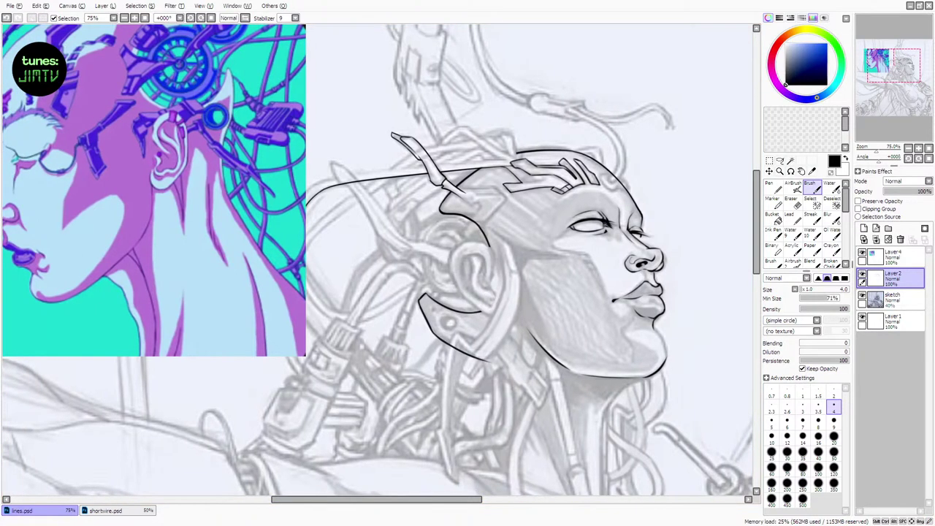
Try to ink a second edge along the long cable behind the head
{"action": "mouse_move", "coordinate": [303, 200]}
{"action": "left_mouse_down"}
{"action": "mouse_move", "coordinate": [335, 178]}
{"action": "mouse_move", "coordinate": [304, 195]}
{"action": "mouse_move", "coordinate": [368, 173]}
{"action": "mouse_move", "coordinate": [463, 162]}
{"action": "left_mouse_up"}
{"action": "key", "text": "ctrl+z"}
{"action": "key", "text": "ctrl+z"}
{"action": "key", "text": "ctrl+z"}
{"action": "key", "text": "ctrl+z"}
Extend the spike's lower end onto the side of the head and close it with a small rounded hook
{"action": "left_click_drag", "start_coordinate": [458, 194], "coordinate": [481, 204]}
{"action": "key", "text": "ctrl+z"}
{"action": "key", "text": "ctrl+z"}
{"action": "key", "text": "ctrl+z"}
{"action": "key", "text": "ctrl+z"}
{"action": "key", "text": "ctrl+z"}
{"action": "left_click_drag", "start_coordinate": [480, 204], "coordinate": [477, 212]}
{"action": "key", "text": "ctrl+z"}
{"action": "key", "text": "super+x"}
{"action": "key", "text": "Escape"}
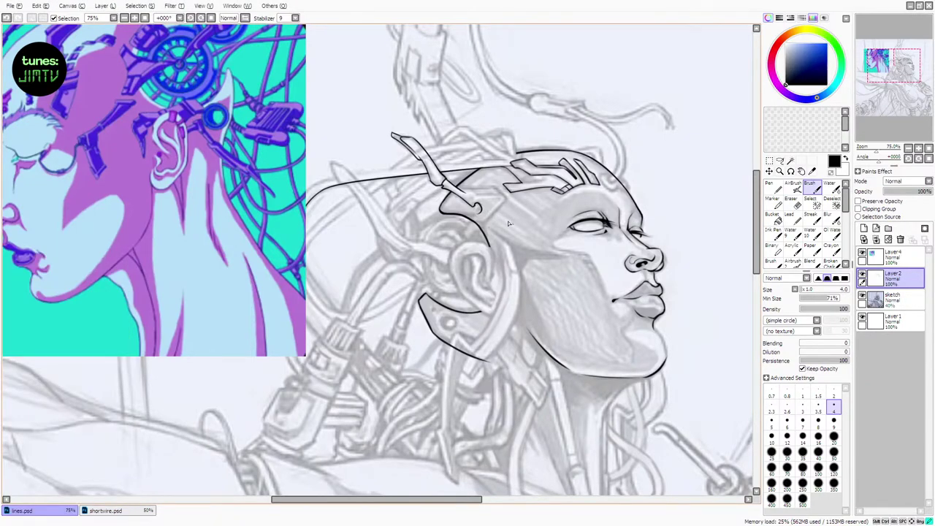
{"action": "left_click_drag", "start_coordinate": [492, 207], "coordinate": [498, 211]}
{"action": "key", "text": "ctrl+z"}
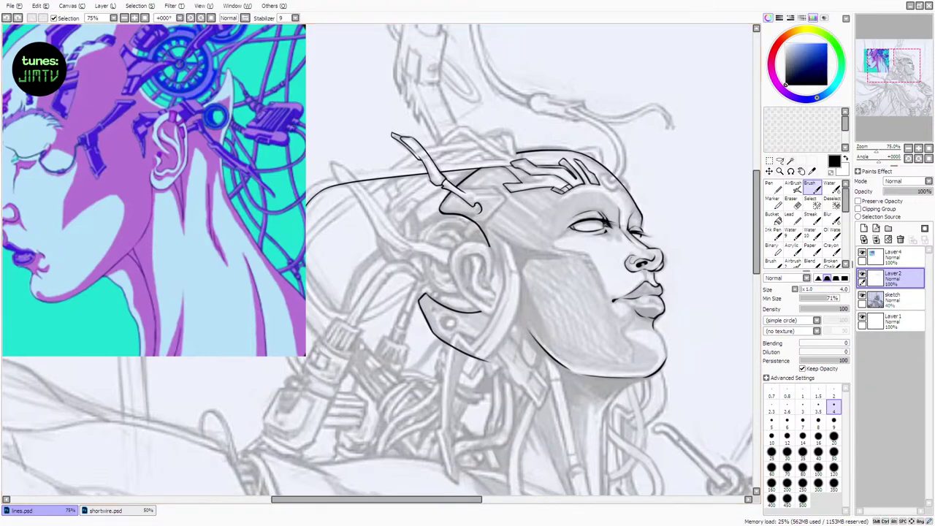
Ink the small pivot circle at the spike's base and the angular plate around it, redoing strokes that miss the sketch
{"action": "left_click_drag", "start_coordinate": [475, 206], "coordinate": [480, 204]}
{"action": "key", "text": "ctrl+z"}
{"action": "mouse_move", "coordinate": [475, 206]}
{"action": "left_mouse_down"}
{"action": "mouse_move", "coordinate": [467, 227]}
{"action": "mouse_move", "coordinate": [512, 197]}
{"action": "mouse_move", "coordinate": [490, 189]}
{"action": "mouse_move", "coordinate": [507, 198]}
{"action": "left_mouse_up"}
{"action": "key", "text": "ctrl+z"}
{"action": "key", "text": "ctrl+z"}
{"action": "key", "text": "ctrl+z"}
{"action": "key", "text": "ctrl+z"}
{"action": "key", "text": "ctrl+z"}
{"action": "key", "text": "ctrl+z"}
{"action": "key", "text": "ctrl+z"}
{"action": "key", "text": "ctrl+z"}
{"action": "key", "text": "ctrl+z"}
{"action": "key", "text": "ctrl+z"}
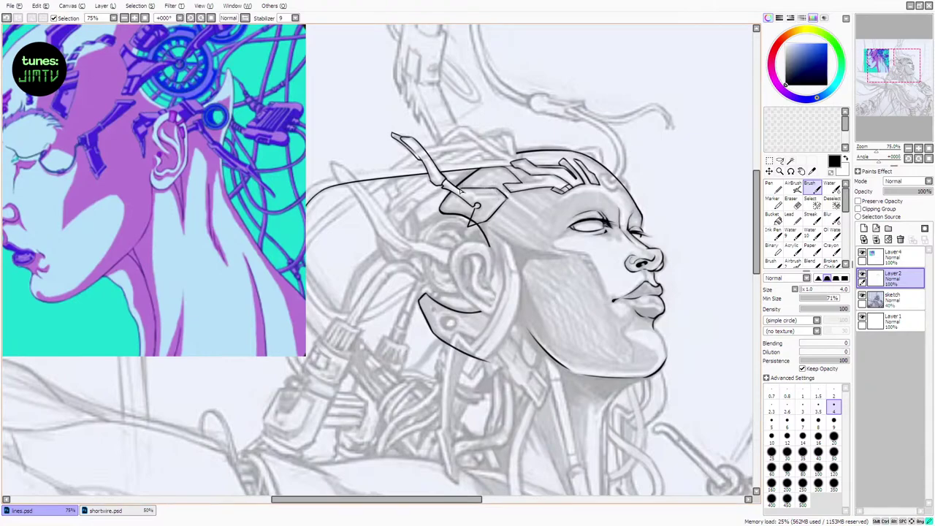
Ink the inner edge line along the upper side of the angular plate at the spike's base
{"action": "left_click_drag", "start_coordinate": [474, 189], "coordinate": [505, 199]}
{"action": "key", "text": "ctrl+z"}
{"action": "key", "text": "ctrl+z"}
{"action": "key", "text": "ctrl+z"}
{"action": "key", "text": "ctrl+z"}
{"action": "key", "text": "ctrl+z"}
{"action": "left_click_drag", "start_coordinate": [498, 195], "coordinate": [502, 196]}
Erase the overlapping lines around the angular plate and where the spike crosses the cable
{"action": "left_click", "coordinate": [794, 199]}
{"action": "mouse_move", "coordinate": [501, 186]}
{"action": "left_mouse_down"}
{"action": "mouse_move", "coordinate": [510, 207]}
{"action": "mouse_move", "coordinate": [473, 219]}
{"action": "left_mouse_up"}
{"action": "left_click_drag", "start_coordinate": [474, 215], "coordinate": [477, 223]}
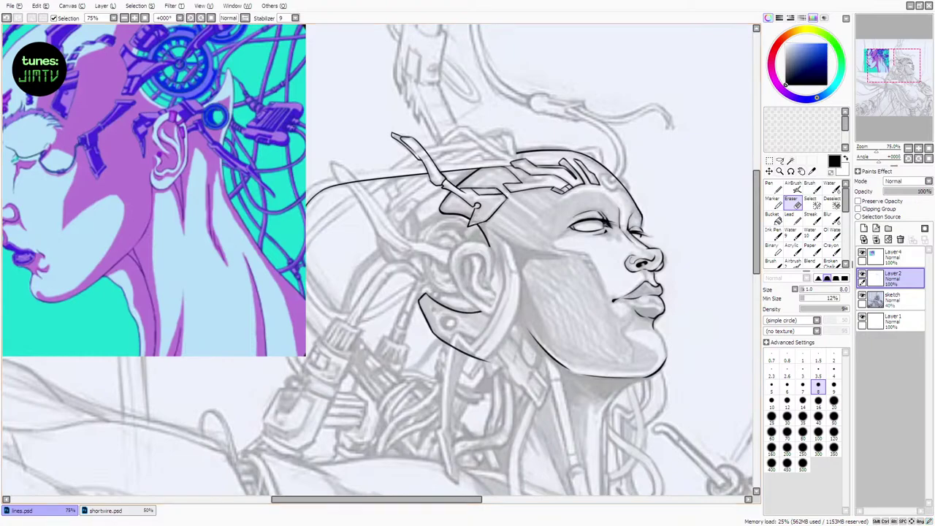
{"action": "mouse_move", "coordinate": [440, 176]}
{"action": "left_mouse_down"}
{"action": "mouse_move", "coordinate": [432, 163]}
{"action": "mouse_move", "coordinate": [441, 173]}
{"action": "left_mouse_up"}
{"action": "key", "text": "ctrl+z"}
{"action": "left_click_drag", "start_coordinate": [439, 176], "coordinate": [437, 174]}
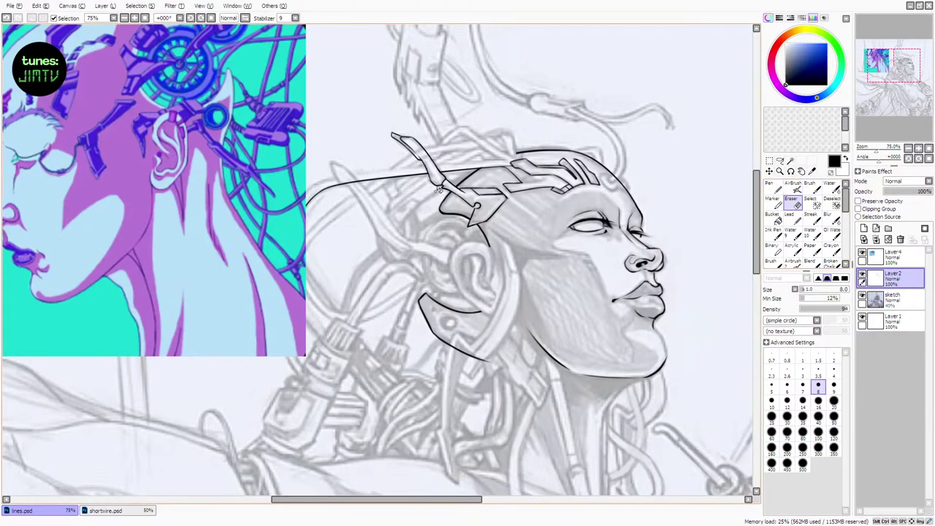
{"action": "left_click", "coordinate": [811, 187]}
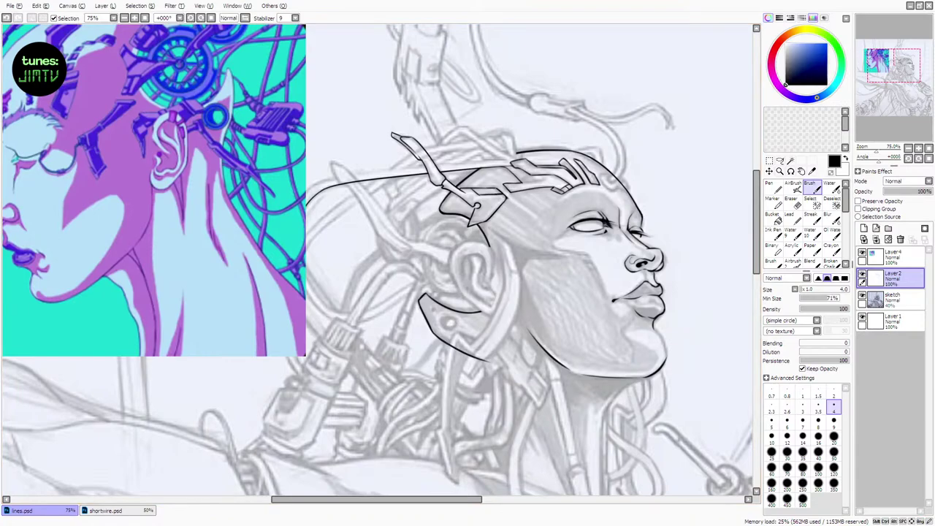
Check the inked lines around the spike's base plate with the sketch layer hidden and shown
{"action": "left_click", "coordinate": [862, 296]}
{"action": "left_click", "coordinate": [865, 298]}
{"action": "left_click", "coordinate": [797, 203]}
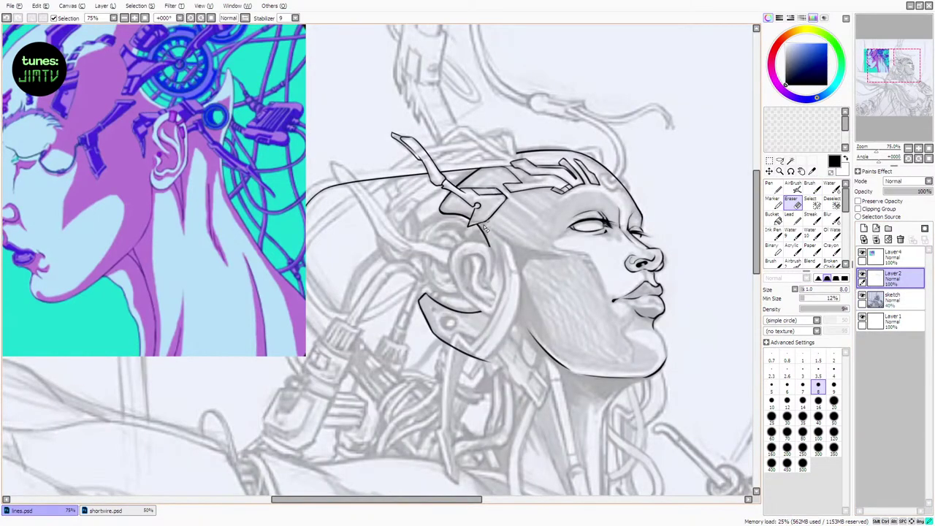
{"action": "key", "text": "b"}
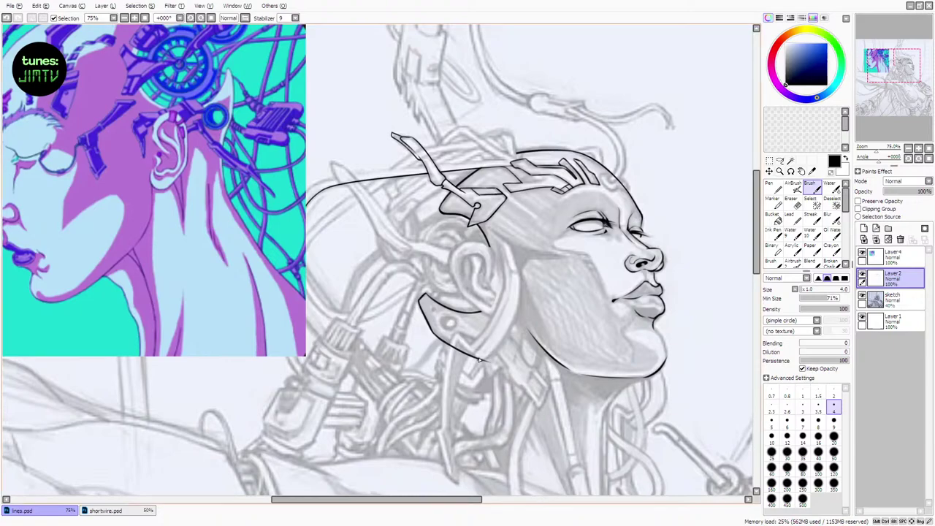
Ink both edges of the thin cable arching up from the forehead, redoing strokes that miss the sketch
{"action": "mouse_move", "coordinate": [479, 359]}
{"action": "left_mouse_down"}
{"action": "mouse_move", "coordinate": [479, 373]}
{"action": "mouse_move", "coordinate": [398, 373]}
{"action": "left_mouse_up"}
{"action": "left_click", "coordinate": [791, 202]}
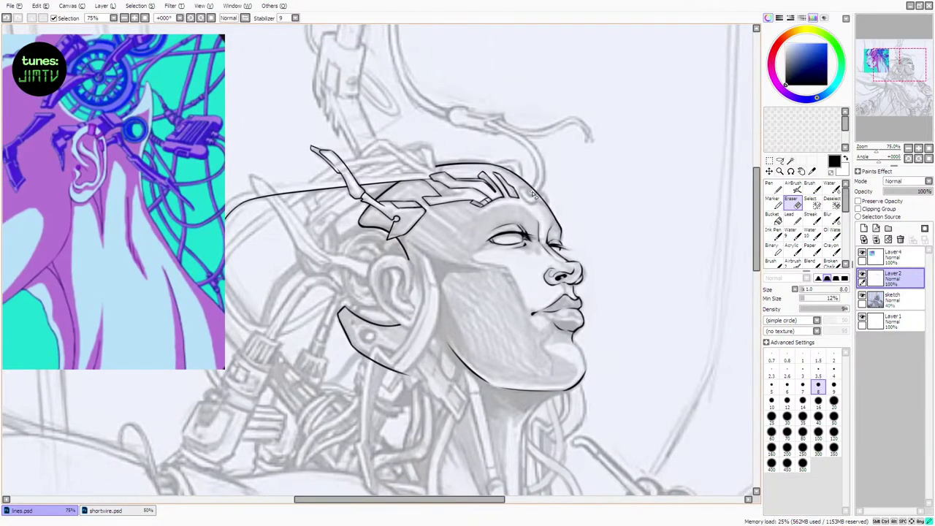
{"action": "left_click", "coordinate": [811, 187]}
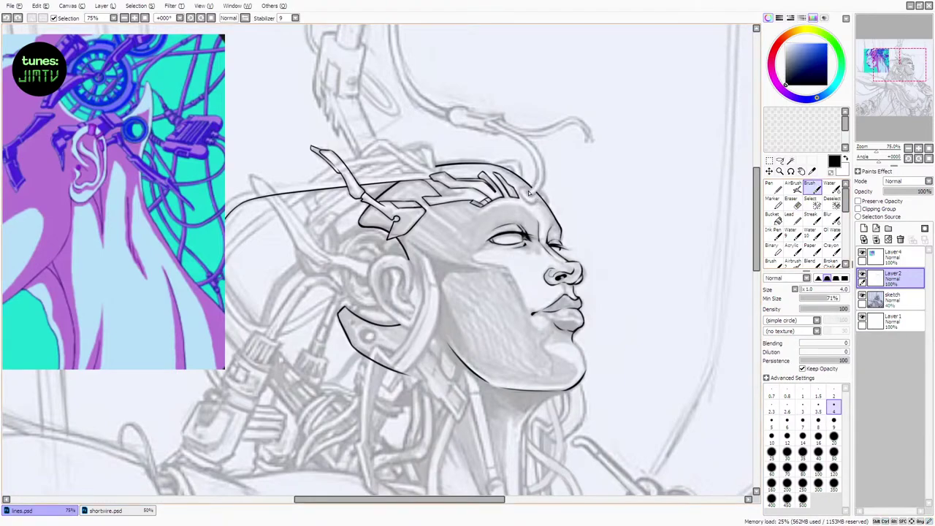
{"action": "left_click_drag", "start_coordinate": [527, 195], "coordinate": [540, 173]}
{"action": "key", "text": "ctrl+z"}
{"action": "key", "text": "ctrl+z"}
{"action": "mouse_move", "coordinate": [486, 124]}
{"action": "left_mouse_down"}
{"action": "mouse_move", "coordinate": [510, 134]}
{"action": "mouse_move", "coordinate": [503, 127]}
{"action": "mouse_move", "coordinate": [487, 128]}
{"action": "mouse_move", "coordinate": [538, 178]}
{"action": "left_mouse_up"}
{"action": "key", "text": "ctrl+z"}
{"action": "mouse_move", "coordinate": [487, 123]}
{"action": "left_mouse_down"}
{"action": "mouse_move", "coordinate": [537, 176]}
{"action": "mouse_move", "coordinate": [535, 192]}
{"action": "left_mouse_up"}
{"action": "key", "text": "ctrl+z"}
{"action": "key", "text": "ctrl+z"}
{"action": "key", "text": "ctrl+z"}
{"action": "mouse_move", "coordinate": [492, 123]}
{"action": "left_mouse_down"}
{"action": "mouse_move", "coordinate": [542, 169]}
{"action": "mouse_move", "coordinate": [540, 152]}
{"action": "mouse_move", "coordinate": [540, 189]}
{"action": "left_mouse_up"}
{"action": "key", "text": "ctrl+z"}
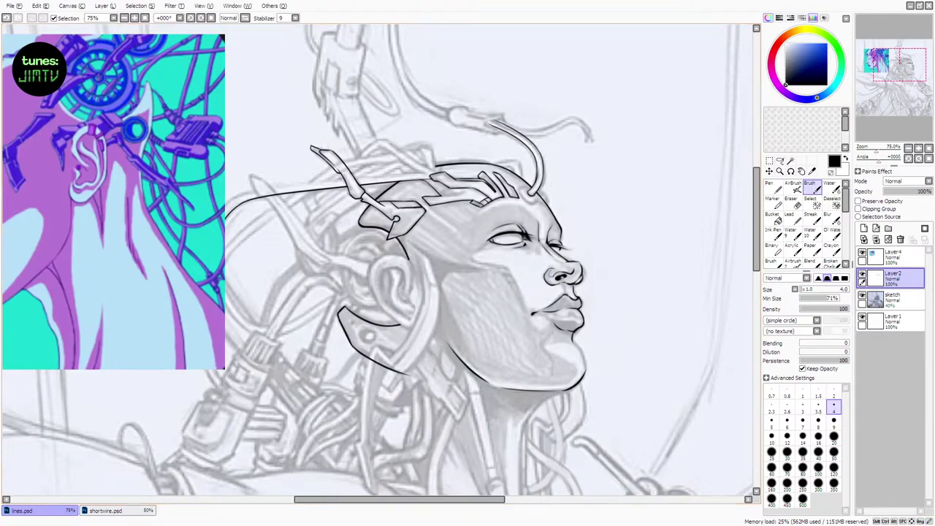
Clean up the lower end of the arching cable and redraw its outer edge where it meets the forehead
{"action": "key", "text": "e"}
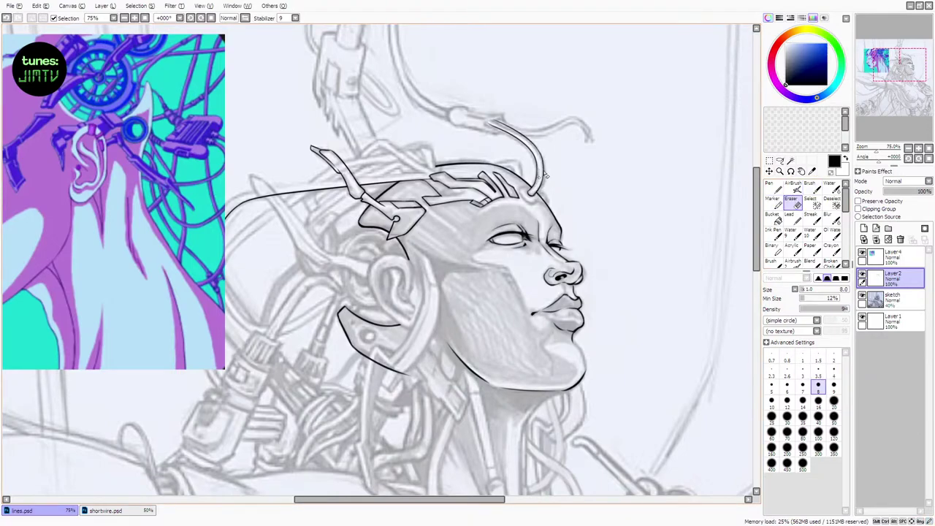
{"action": "key", "text": "b"}
{"action": "key", "text": "ctrl+z"}
{"action": "left_click_drag", "start_coordinate": [541, 165], "coordinate": [533, 191]}
{"action": "key", "text": "ctrl+z"}
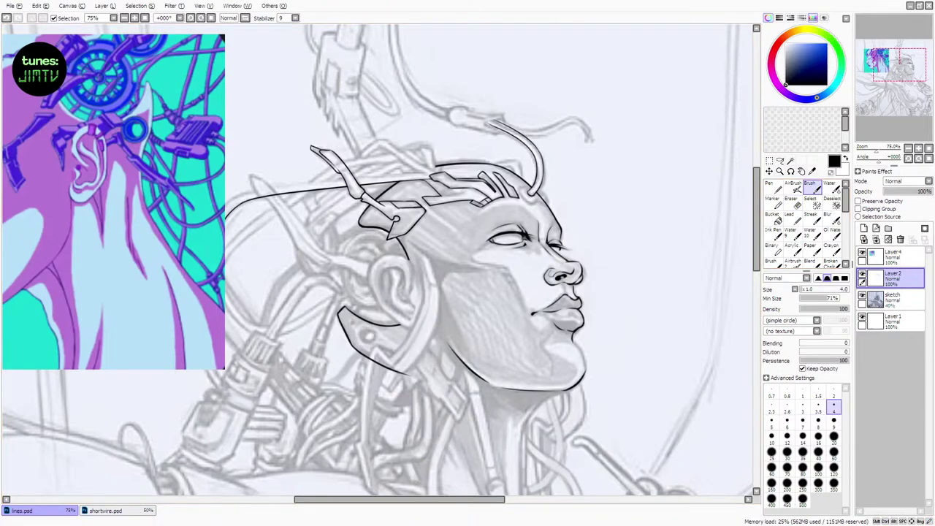
Close the upper end of the forehead cable with a small rounded tip, redoing strokes until it fits
{"action": "key", "text": "e"}
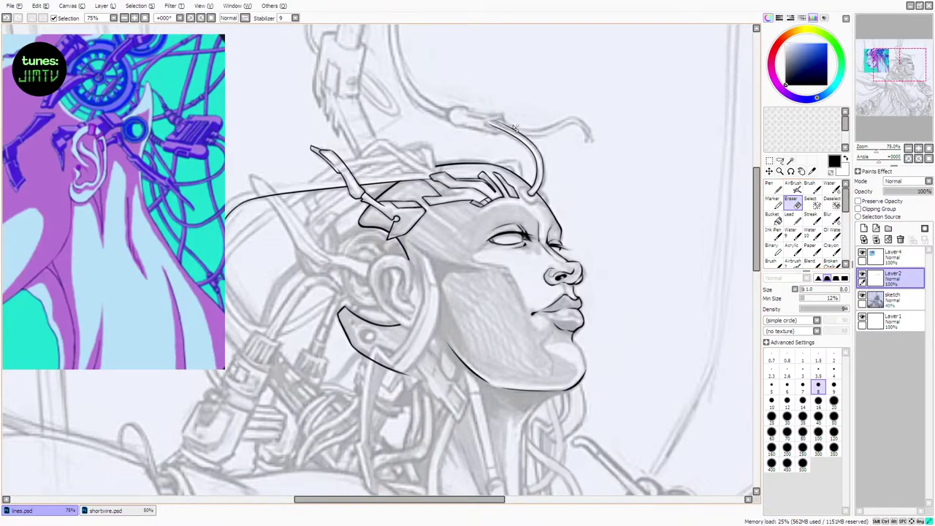
{"action": "left_click_drag", "start_coordinate": [483, 121], "coordinate": [494, 126]}
{"action": "key", "text": "ctrl+z"}
{"action": "key", "text": "b"}
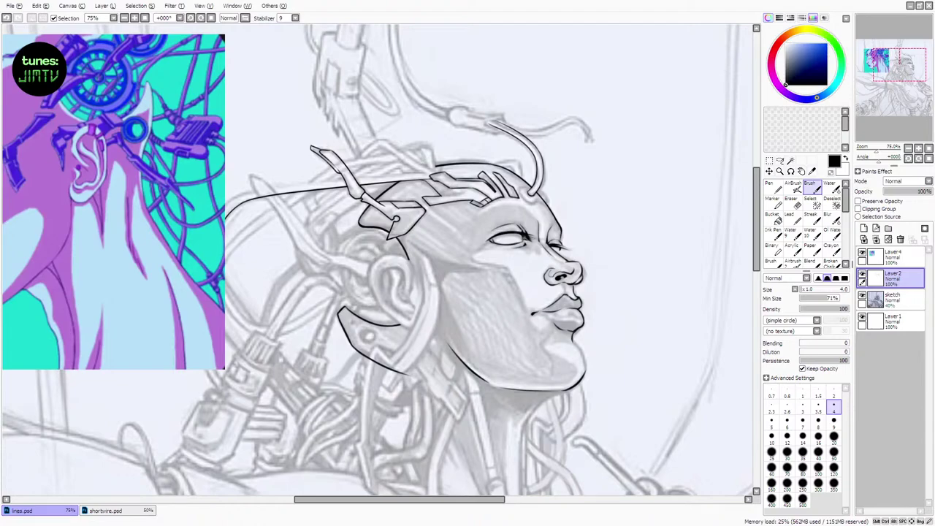
{"action": "key", "text": "ctrl+z"}
{"action": "left_click_drag", "start_coordinate": [489, 121], "coordinate": [500, 122]}
{"action": "key", "text": "ctrl+z"}
{"action": "key", "text": "ctrl+z"}
{"action": "key", "text": "ctrl+z"}
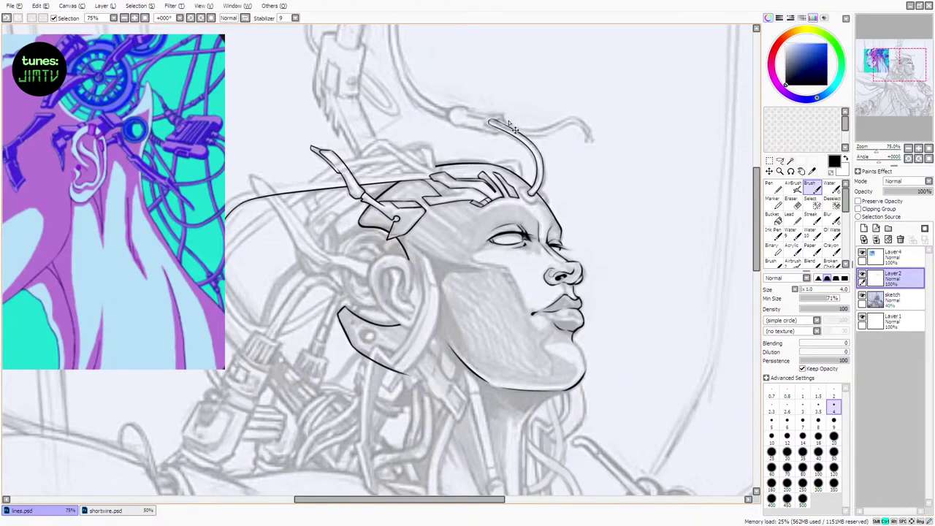
{"action": "key", "text": "ctrl+z"}
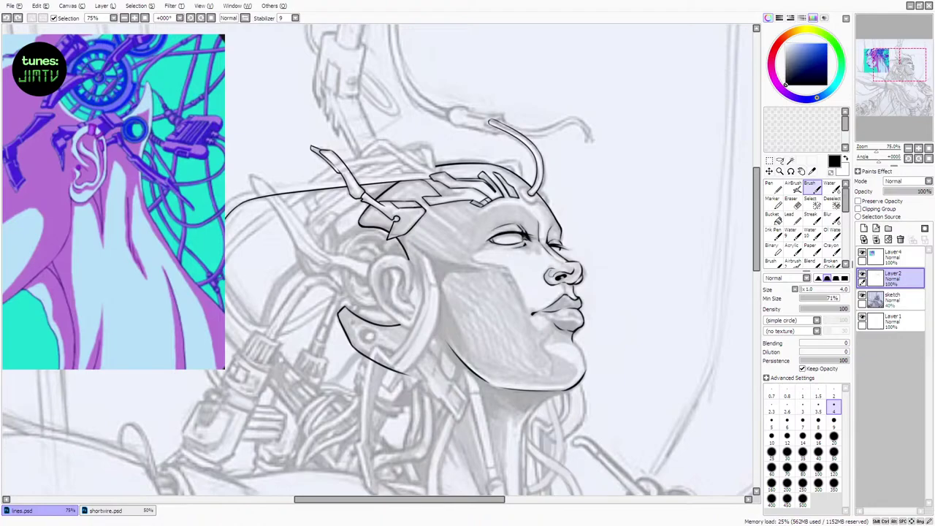
Erase and redraw the short corner line at the upper edge of the head panel beside the slanted slats
{"action": "scroll", "coordinate": [377, 260], "scroll_direction": "down", "scroll_amount": 2}
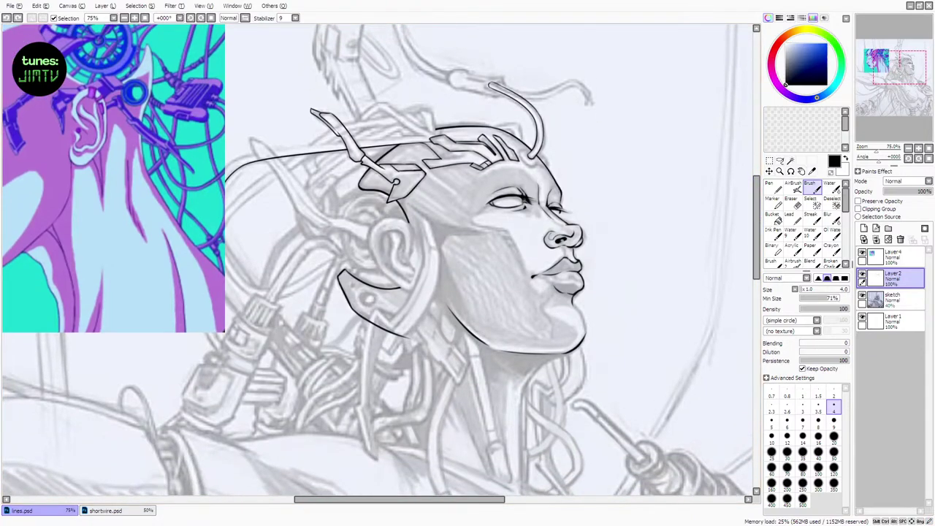
{"action": "key", "text": "e"}
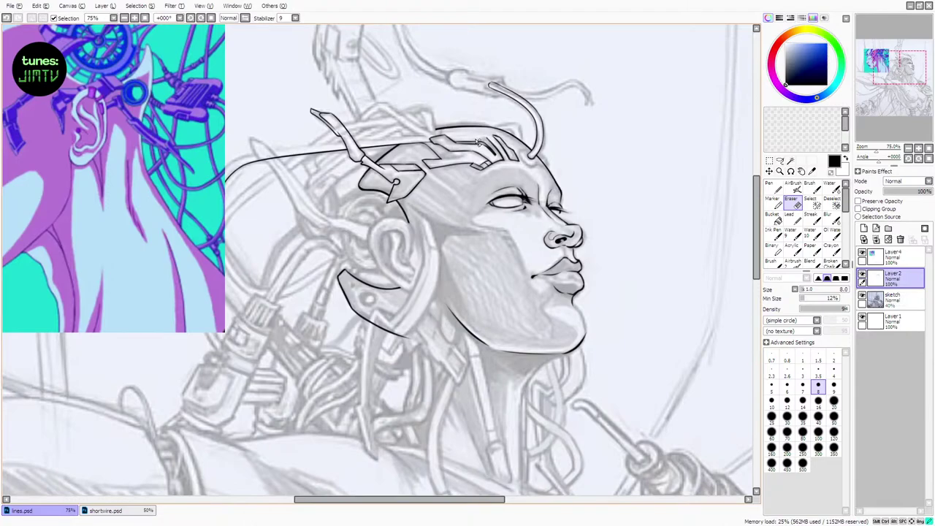
{"action": "left_click", "coordinate": [810, 189]}
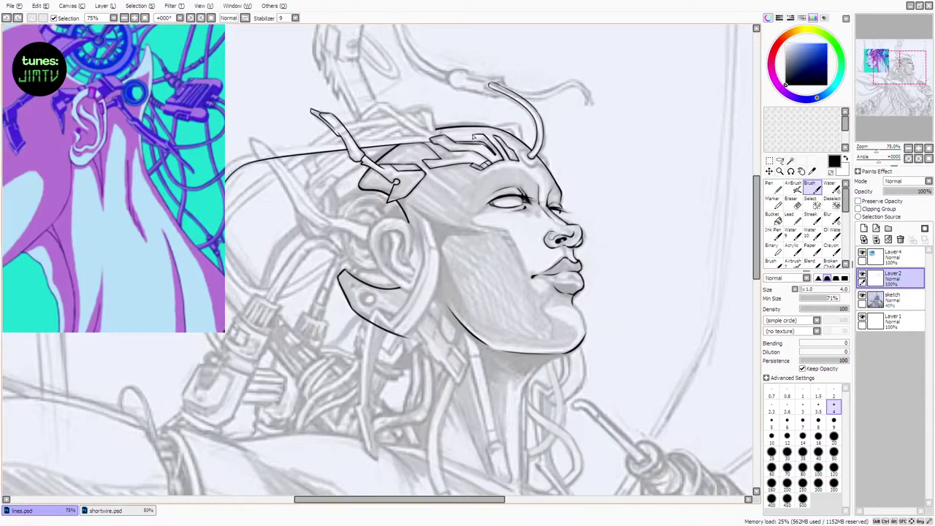
{"action": "key", "text": "ctrl+z"}
{"action": "left_click_drag", "start_coordinate": [473, 136], "coordinate": [482, 143]}
{"action": "key", "text": "ctrl+z"}
{"action": "key", "text": "ctrl+z"}
{"action": "key", "text": "ctrl+y"}
{"action": "key", "text": "ctrl+z"}
{"action": "left_click_drag", "start_coordinate": [479, 139], "coordinate": [482, 144]}
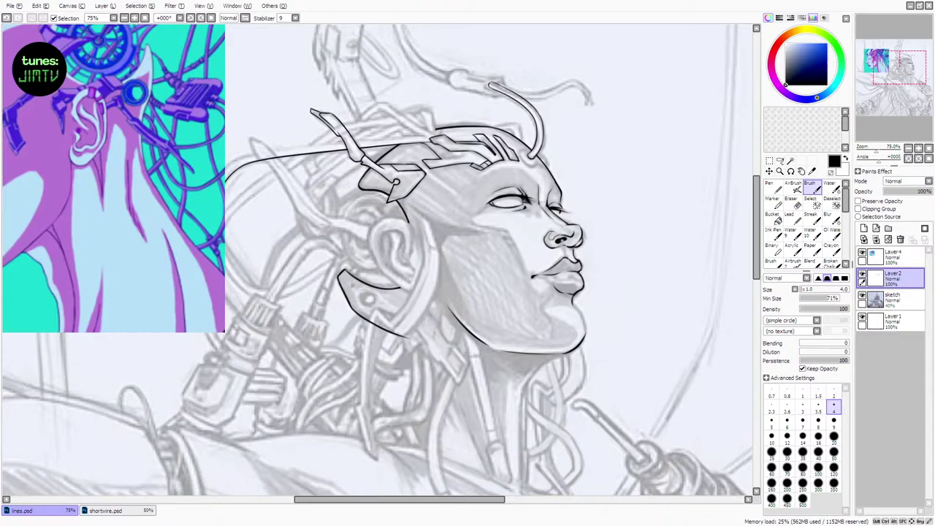
Ink the rounded rear edge of the socket around the cable's base on the forehead, retrying the curve
{"action": "mouse_move", "coordinate": [521, 151]}
{"action": "left_mouse_down"}
{"action": "mouse_move", "coordinate": [537, 162]}
{"action": "mouse_move", "coordinate": [526, 150]}
{"action": "mouse_move", "coordinate": [528, 162]}
{"action": "left_mouse_up"}
{"action": "key", "text": "ctrl+z"}
{"action": "key", "text": "ctrl+z"}
{"action": "key", "text": "ctrl+z"}
{"action": "key", "text": "ctrl+z"}
{"action": "key", "text": "ctrl+z"}
{"action": "mouse_move", "coordinate": [522, 151]}
{"action": "left_mouse_down"}
{"action": "mouse_move", "coordinate": [529, 161]}
{"action": "mouse_move", "coordinate": [534, 154]}
{"action": "left_mouse_up"}
{"action": "key", "text": "ctrl+z"}
{"action": "left_click_drag", "start_coordinate": [524, 152], "coordinate": [538, 166]}
{"action": "key", "text": "ctrl+z"}
{"action": "key", "text": "ctrl+z"}
{"action": "key", "text": "ctrl+z"}
{"action": "key", "text": "ctrl+z"}
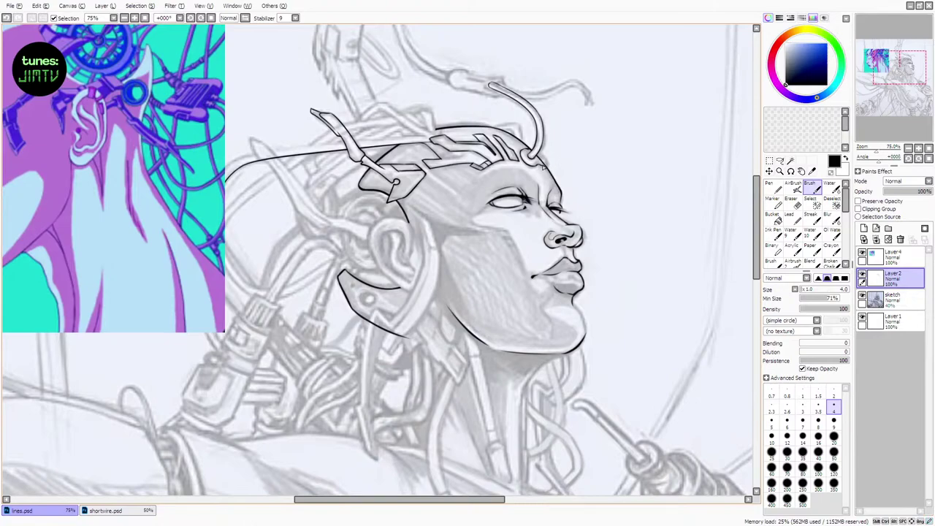
Ink the socket's front edge down onto the forehead outline and erase the overlapping line inside it
{"action": "key", "text": "ctrl+z"}
{"action": "left_click_drag", "start_coordinate": [540, 154], "coordinate": [547, 165]}
{"action": "key", "text": "ctrl+z"}
{"action": "key", "text": "ctrl+z"}
{"action": "left_click_drag", "start_coordinate": [546, 160], "coordinate": [548, 167]}
{"action": "key", "text": "e"}
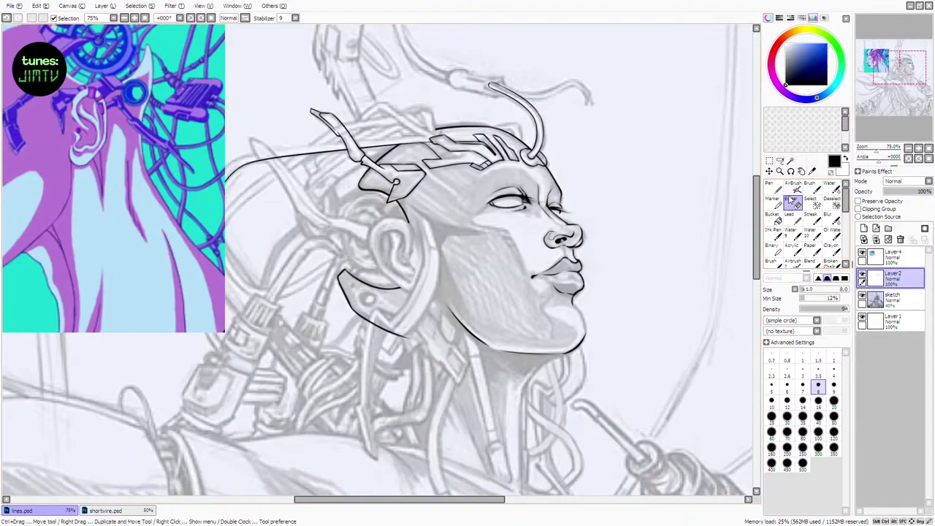
{"action": "left_click_drag", "start_coordinate": [538, 158], "coordinate": [540, 162]}
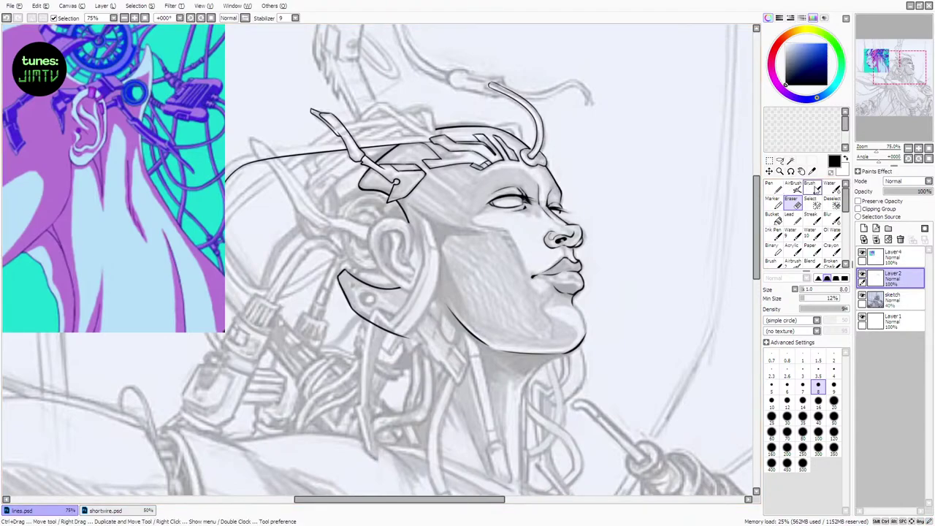
Refine the front rim of the forehead socket and erase stray lines at the cable's base
{"action": "key", "text": "b"}
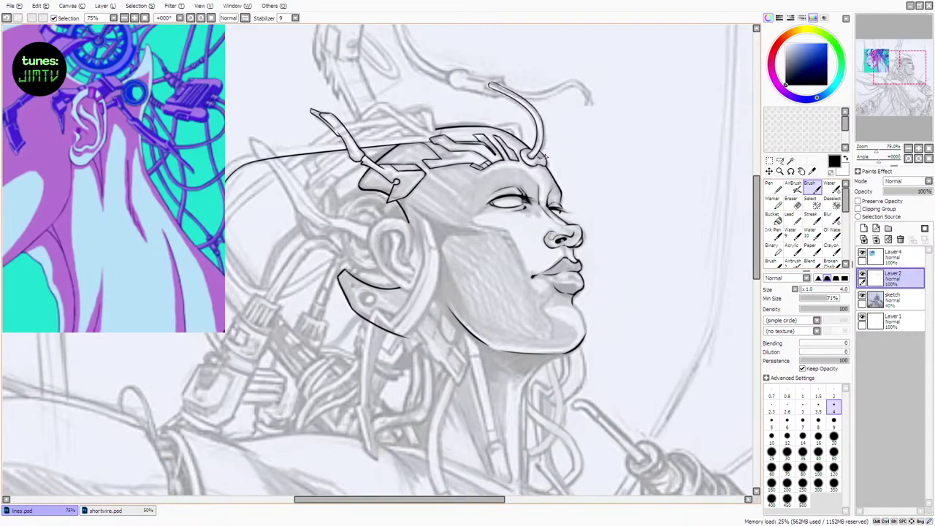
{"action": "left_click_drag", "start_coordinate": [538, 156], "coordinate": [546, 162]}
{"action": "key", "text": "ctrl+z"}
{"action": "key", "text": "ctrl+z"}
{"action": "key", "text": "e"}
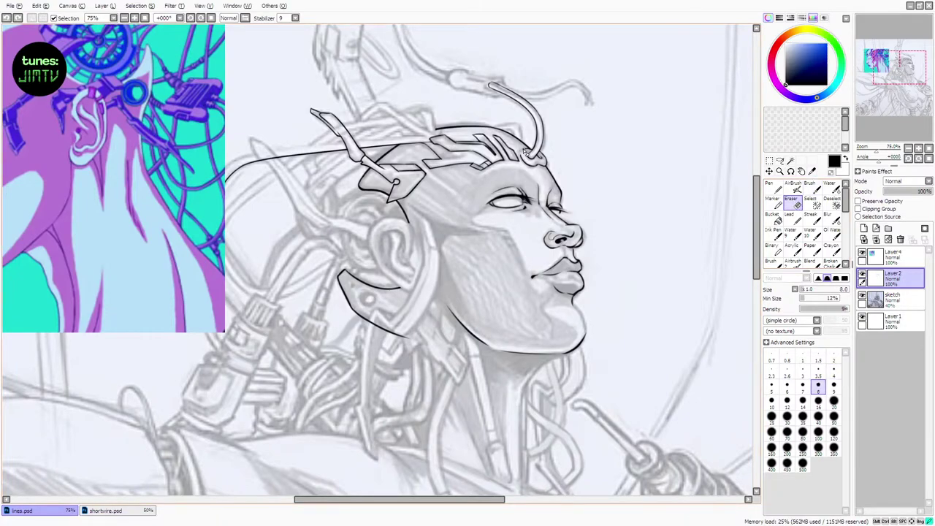
{"action": "key", "text": "ctrl+z"}
{"action": "mouse_move", "coordinate": [532, 155]}
{"action": "left_mouse_down"}
{"action": "mouse_move", "coordinate": [523, 150]}
{"action": "mouse_move", "coordinate": [533, 155]}
{"action": "left_mouse_up"}
{"action": "key", "text": "b"}
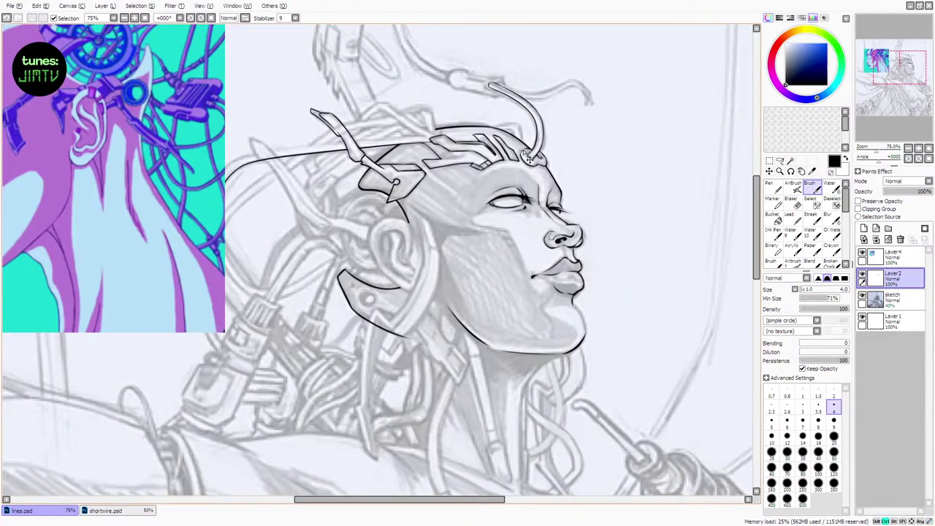
Ink the curved rim of the forehead socket around the cable's end, undoing strokes that look wrong
{"action": "key", "text": "ctrl+z"}
{"action": "left_click_drag", "start_coordinate": [520, 149], "coordinate": [545, 162]}
{"action": "key", "text": "ctrl+z"}
{"action": "key", "text": "ctrl+z"}
{"action": "key", "text": "ctrl+z"}
{"action": "key", "text": "ctrl+z"}
{"action": "key", "text": "ctrl+z"}
{"action": "key", "text": "ctrl+z"}
{"action": "key", "text": "ctrl+z"}
{"action": "key", "text": "ctrl+z"}
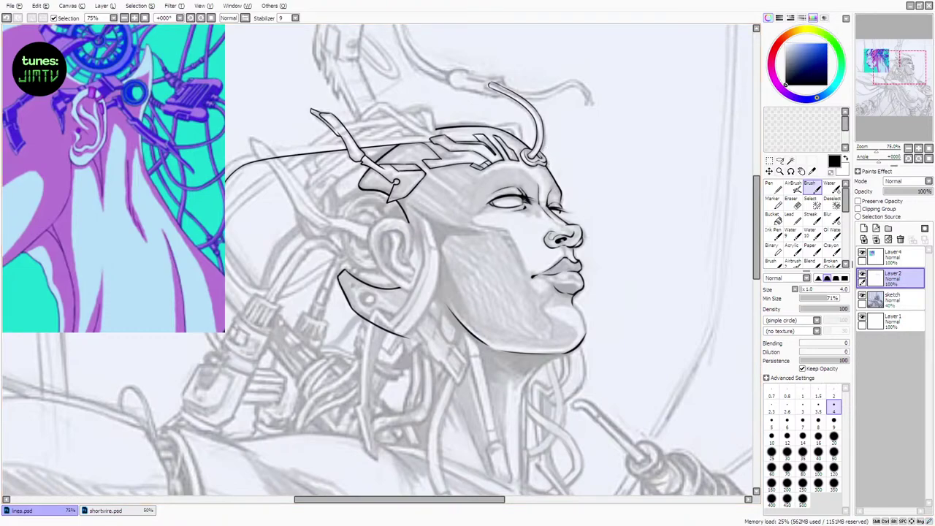
Add the short inner line of the socket just in front of the cable's base
{"action": "key", "text": "ctrl+z"}
{"action": "left_click_drag", "start_coordinate": [538, 152], "coordinate": [543, 156]}
{"action": "key", "text": "ctrl+z"}
{"action": "left_click_drag", "start_coordinate": [537, 156], "coordinate": [543, 159]}
Check the line art with the sketch hidden, restore the sketch, and hide the colour reference on Layer4
{"action": "left_click", "coordinate": [863, 298]}
{"action": "left_click", "coordinate": [862, 297]}
{"action": "left_click_drag", "start_coordinate": [487, 496], "coordinate": [465, 499]}
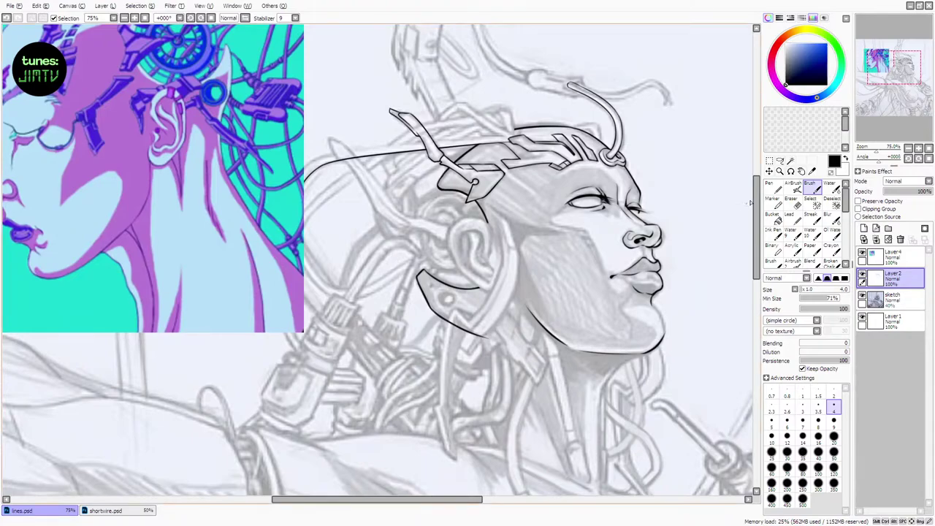
{"action": "left_click_drag", "start_coordinate": [756, 204], "coordinate": [756, 195]}
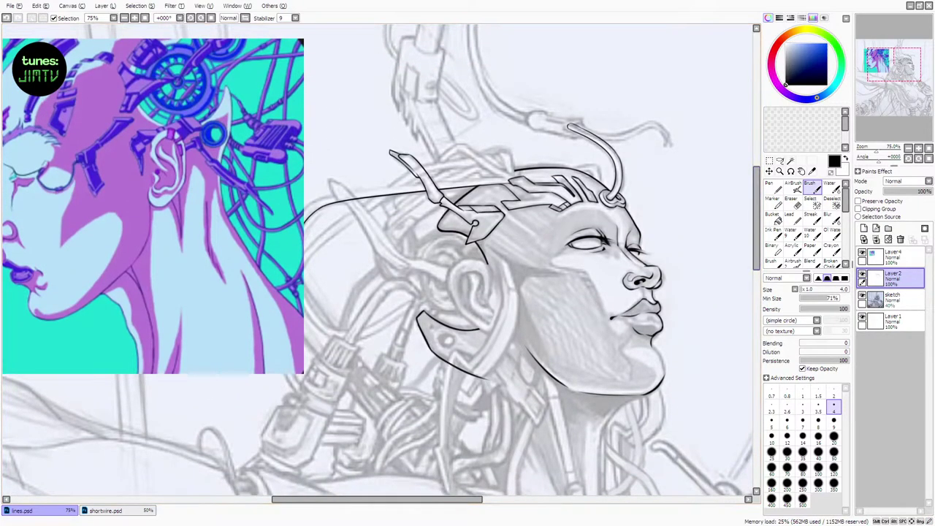
{"action": "left_click_drag", "start_coordinate": [464, 500], "coordinate": [463, 500]}
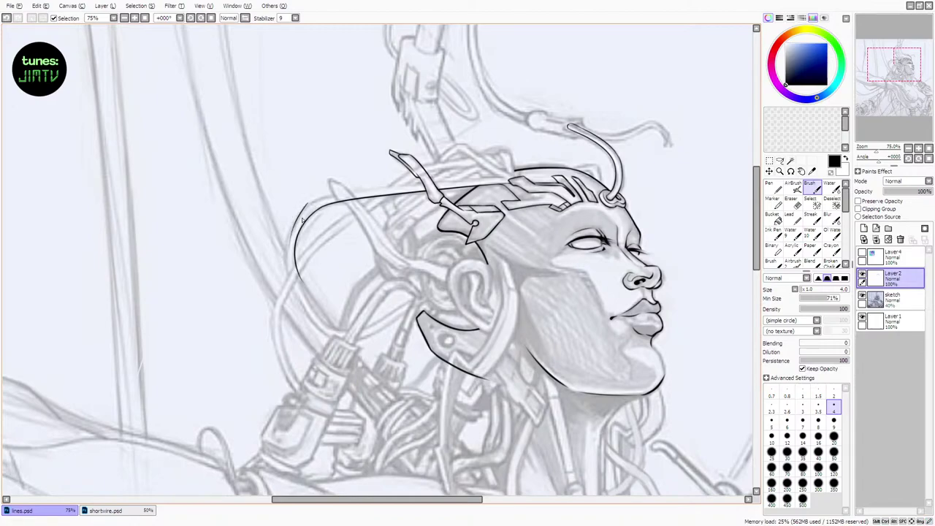
Try to ink the looping lower section and second edge of the large cable behind the head
{"action": "key", "text": "ctrl+z"}
{"action": "mouse_move", "coordinate": [311, 203]}
{"action": "left_mouse_down"}
{"action": "mouse_move", "coordinate": [287, 275]}
{"action": "mouse_move", "coordinate": [294, 278]}
{"action": "mouse_move", "coordinate": [290, 241]}
{"action": "mouse_move", "coordinate": [307, 314]}
{"action": "left_mouse_up"}
{"action": "key", "text": "ctrl+z"}
{"action": "key", "text": "ctrl+z"}
{"action": "left_click_drag", "start_coordinate": [290, 239], "coordinate": [316, 323]}
{"action": "mouse_move", "coordinate": [295, 243]}
{"action": "left_mouse_down"}
{"action": "mouse_move", "coordinate": [328, 327]}
{"action": "mouse_move", "coordinate": [353, 331]}
{"action": "mouse_move", "coordinate": [320, 319]}
{"action": "mouse_move", "coordinate": [360, 329]}
{"action": "mouse_move", "coordinate": [361, 341]}
{"action": "left_mouse_up"}
{"action": "key", "text": "ctrl+z"}
{"action": "key", "text": "ctrl+z"}
{"action": "key", "text": "ctrl+z"}
{"action": "key", "text": "ctrl+z"}
{"action": "key", "text": "ctrl+z"}
{"action": "left_click_drag", "start_coordinate": [314, 320], "coordinate": [361, 341]}
{"action": "key", "text": "ctrl+z"}
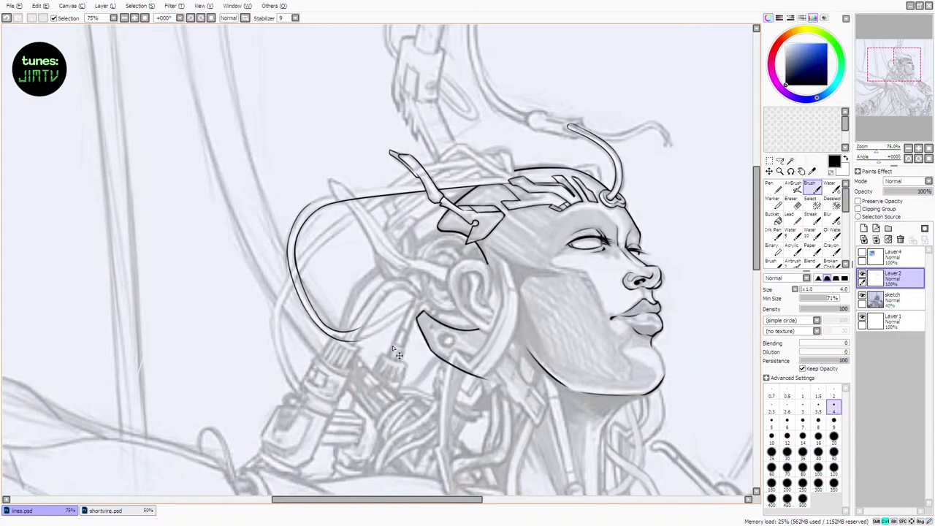
{"action": "key", "text": "ctrl+z"}
{"action": "key", "text": "ctrl+z"}
{"action": "key", "text": "ctrl+z"}
{"action": "key", "text": "ctrl+z"}
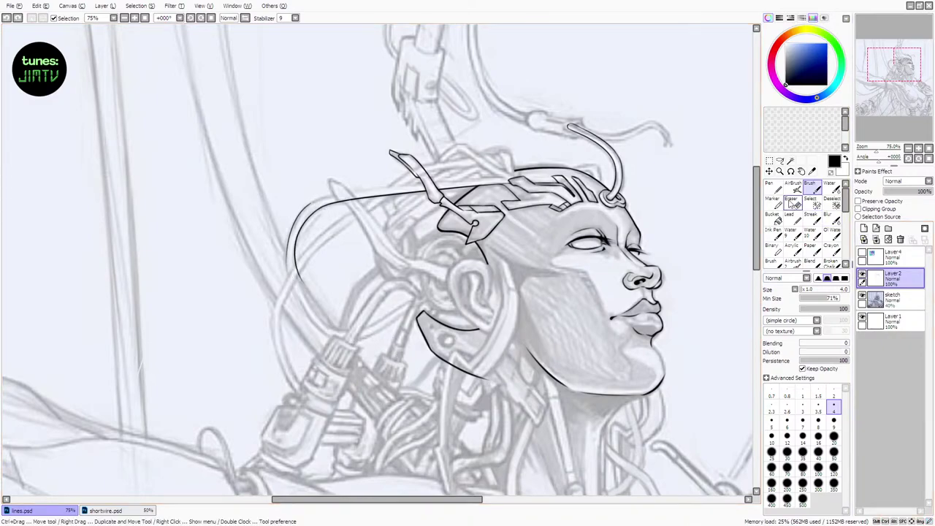
Trim the lower end of the cable line behind the head and try to ink a parallel line above it
{"action": "left_click", "coordinate": [791, 203]}
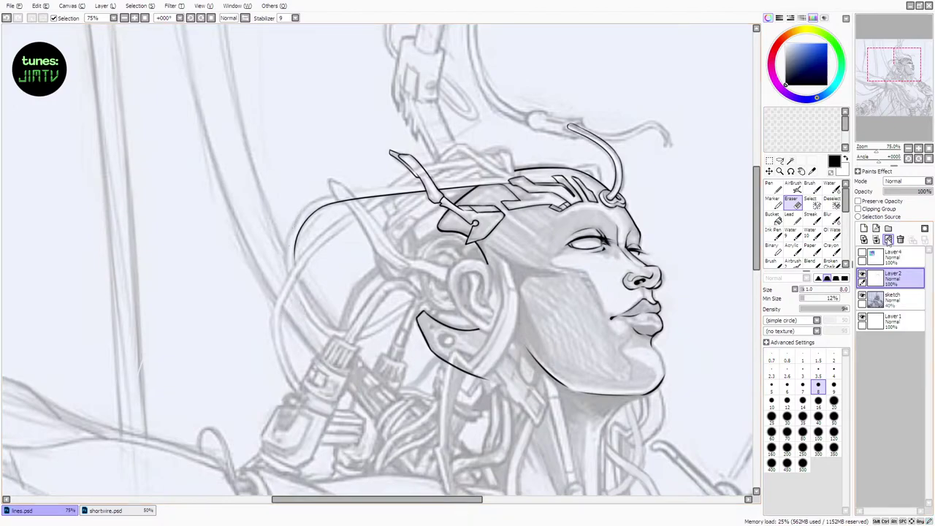
{"action": "left_click", "coordinate": [815, 187]}
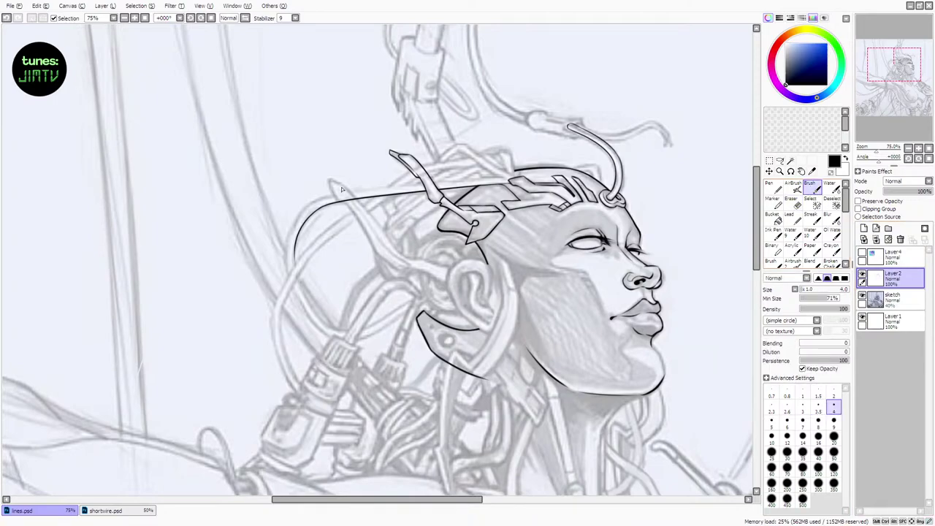
{"action": "left_click_drag", "start_coordinate": [329, 195], "coordinate": [470, 181]}
{"action": "key", "text": "ctrl+z"}
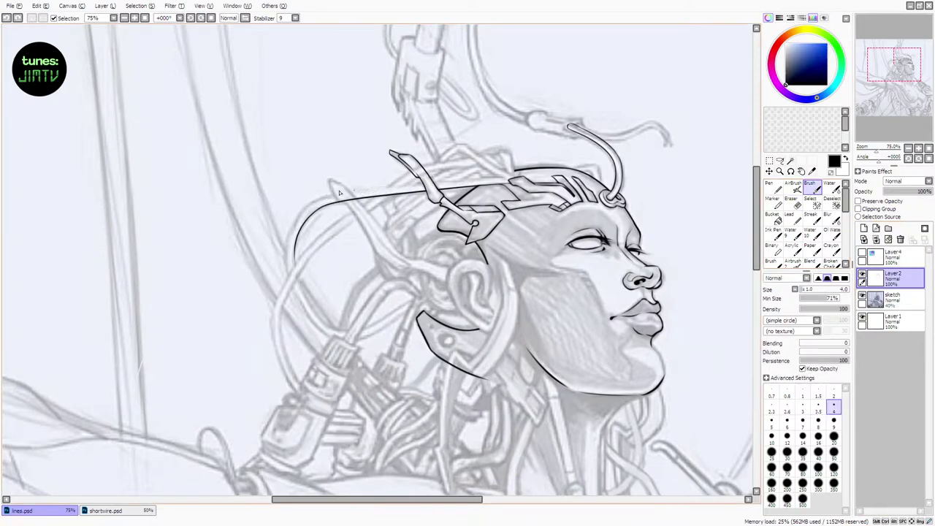
{"action": "left_click_drag", "start_coordinate": [335, 194], "coordinate": [507, 180]}
{"action": "key", "text": "ctrl+z"}
{"action": "key", "text": "ctrl+z"}
Select the curved cable line behind the head with a freehand selection and duplicate it onto a new layer
{"action": "left_click", "coordinate": [779, 160]}
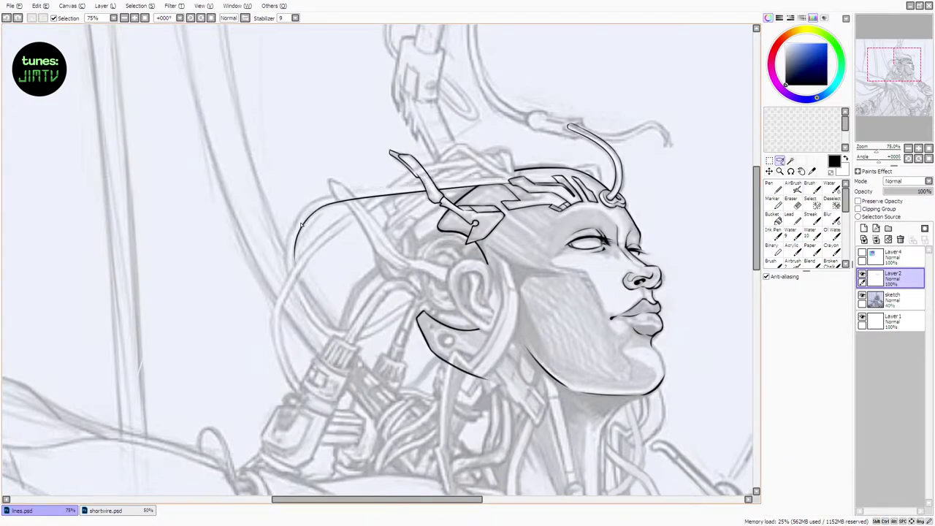
{"action": "mouse_move", "coordinate": [318, 194]}
{"action": "left_mouse_down"}
{"action": "mouse_move", "coordinate": [299, 207]}
{"action": "mouse_move", "coordinate": [413, 213]}
{"action": "mouse_move", "coordinate": [427, 193]}
{"action": "mouse_move", "coordinate": [422, 183]}
{"action": "left_mouse_up"}
{"action": "key", "text": "ctrl+c"}
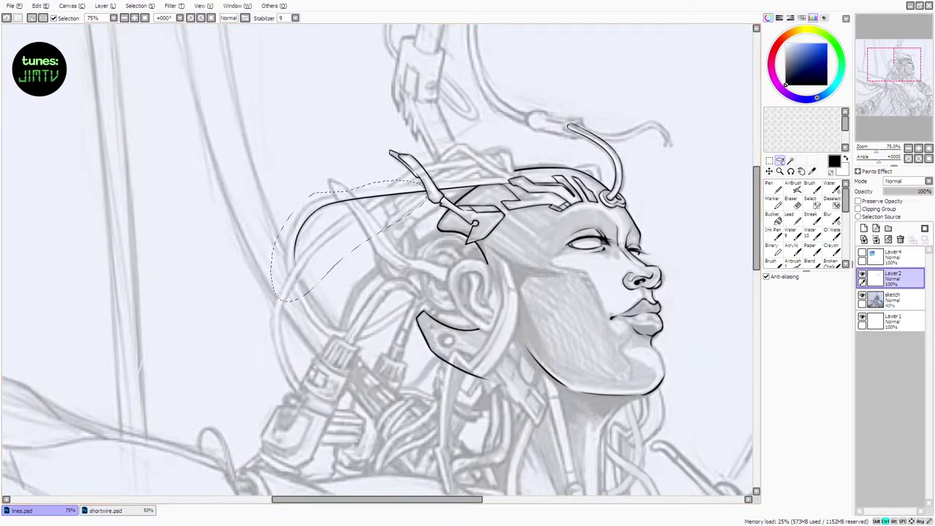
{"action": "key", "text": "ctrl+v"}
Offset the copied cable line slightly outward and transform it to form the cable's parallel second edge
{"action": "left_click", "coordinate": [768, 170]}
{"action": "mouse_move", "coordinate": [383, 216]}
{"action": "left_mouse_down"}
{"action": "mouse_move", "coordinate": [379, 205]}
{"action": "mouse_move", "coordinate": [378, 216]}
{"action": "left_mouse_up"}
{"action": "key", "text": "ctrl+t"}
{"action": "left_click_drag", "start_coordinate": [285, 233], "coordinate": [282, 232]}
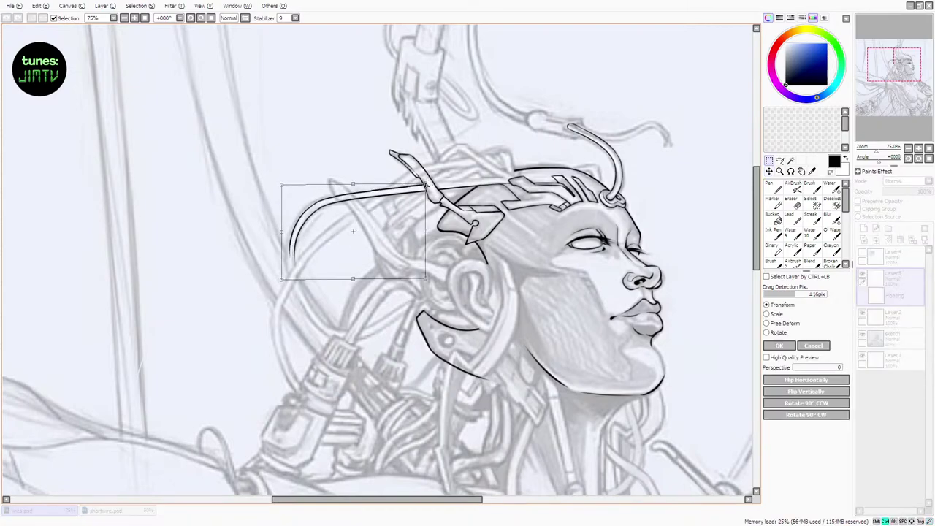
{"action": "left_click_drag", "start_coordinate": [425, 183], "coordinate": [426, 185]}
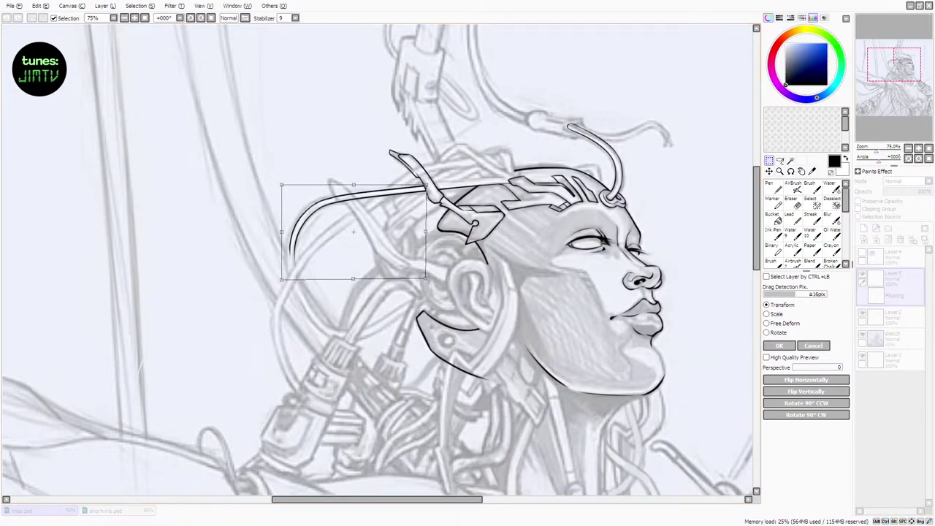
{"action": "key", "text": "Return"}
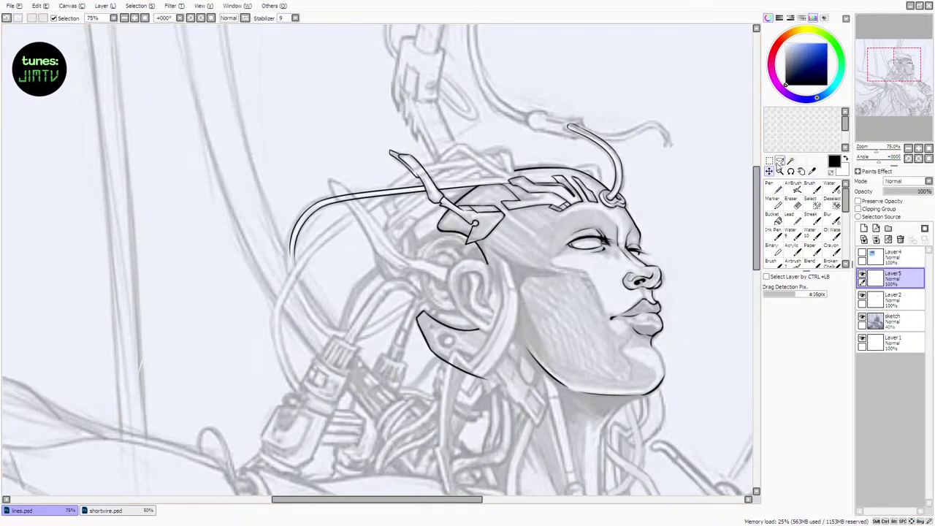
Select the cable's front end beside the head panel freehand, try moving it on a new layer, and merge that layer back down
{"action": "left_click", "coordinate": [780, 161]}
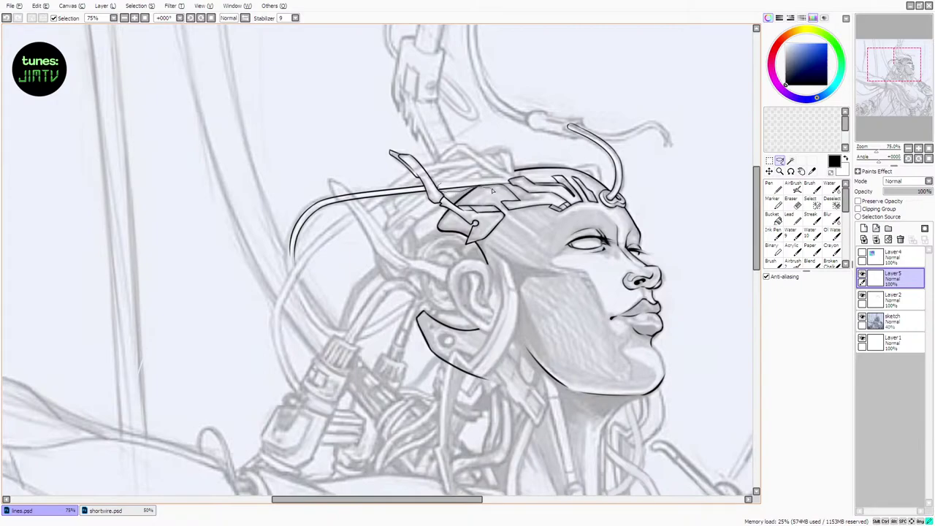
{"action": "left_click_drag", "start_coordinate": [492, 175], "coordinate": [443, 189]}
{"action": "left_click", "coordinate": [863, 228]}
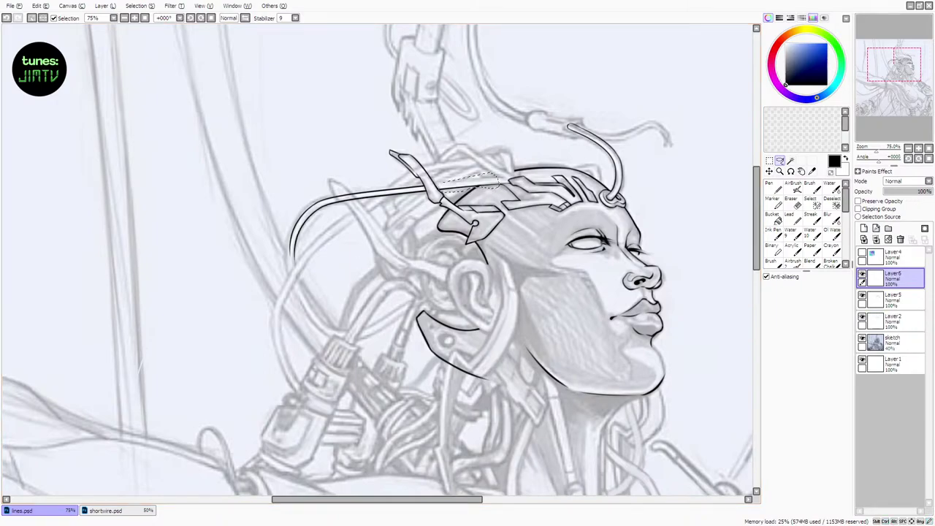
{"action": "left_click", "coordinate": [769, 170]}
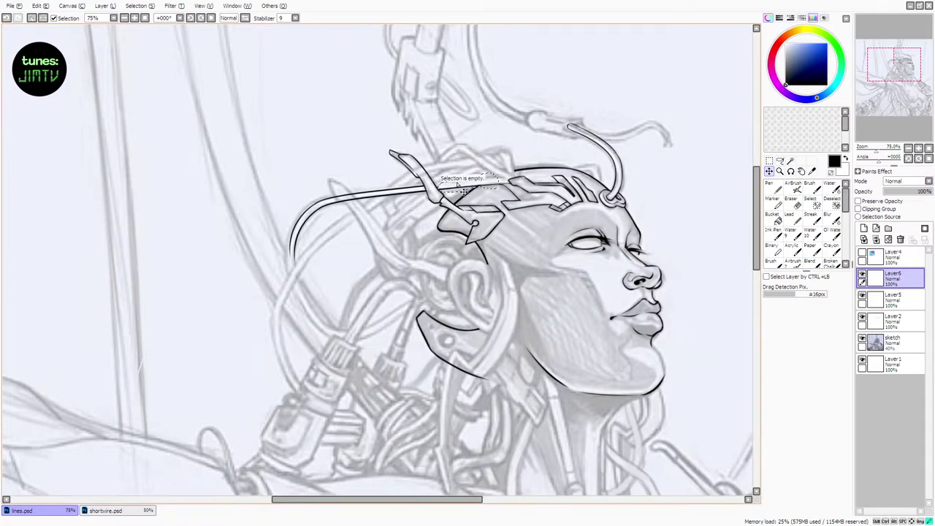
{"action": "left_click", "coordinate": [880, 298]}
{"action": "left_click", "coordinate": [863, 274]}
{"action": "left_click", "coordinate": [863, 274]}
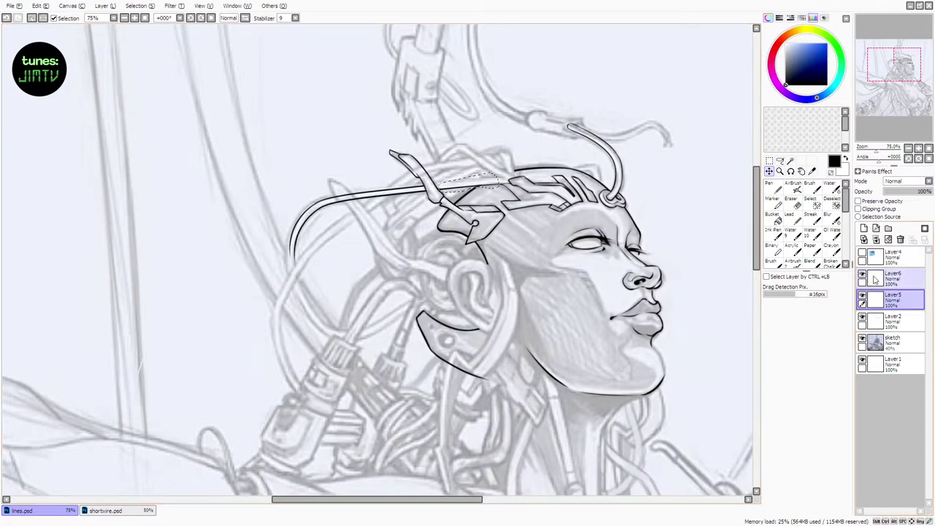
{"action": "left_click", "coordinate": [900, 280]}
{"action": "key", "text": "ctrl+e"}
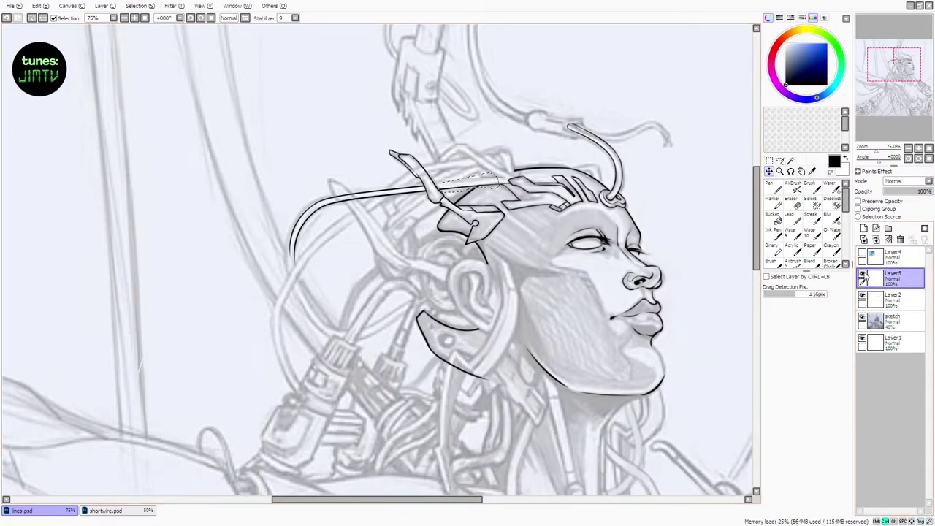
Shift the selected cable end slightly up toward the head panel, deselect it, and merge Layer5 into Layer2
{"action": "left_click", "coordinate": [863, 274]}
{"action": "left_click", "coordinate": [863, 274]}
{"action": "key", "text": "ctrl+e"}
{"action": "key", "text": "ctrl+z"}
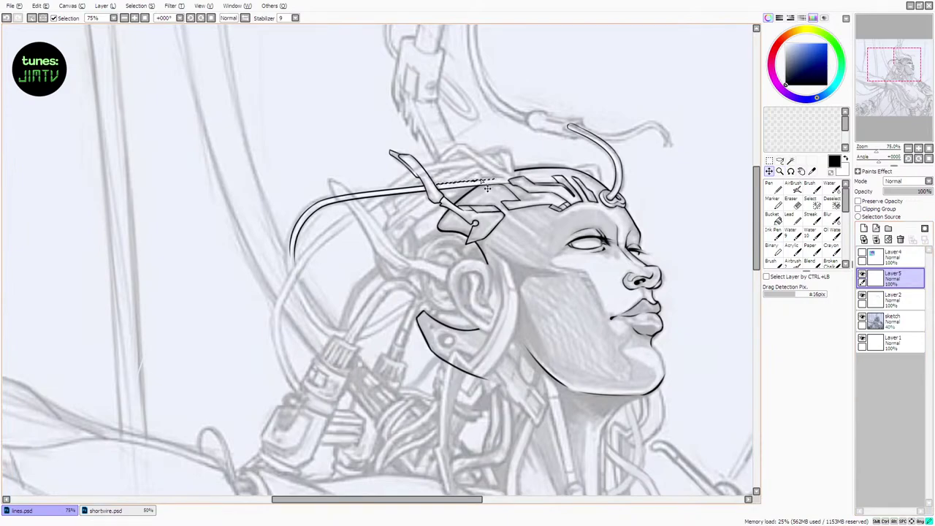
{"action": "left_click_drag", "start_coordinate": [483, 184], "coordinate": [494, 178]}
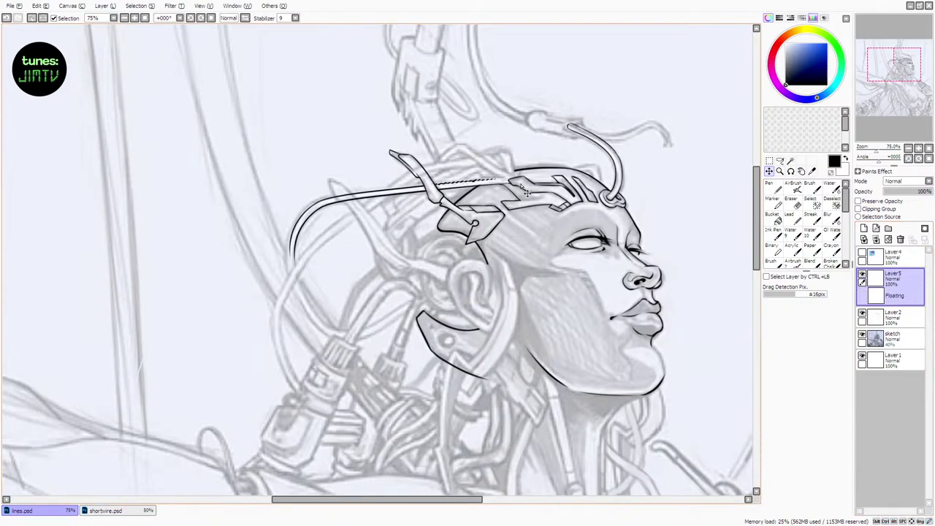
{"action": "key", "text": "ctrl+d"}
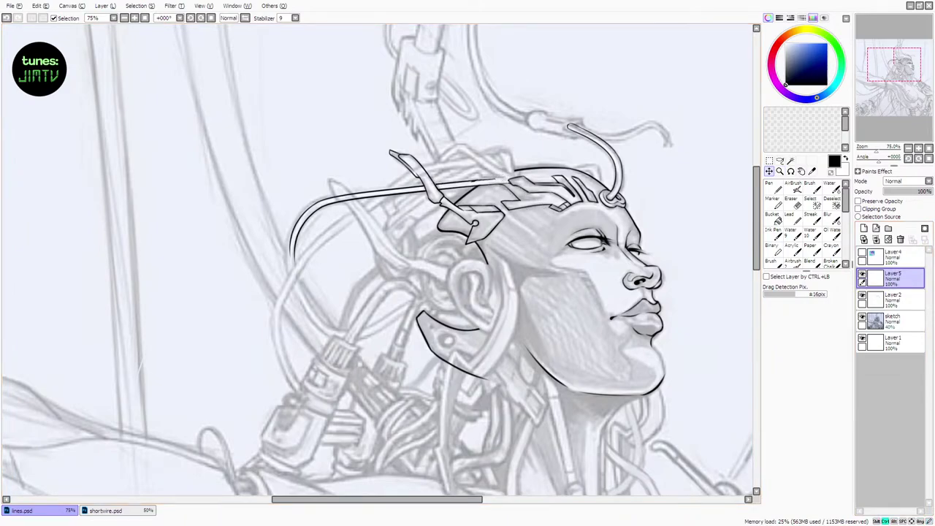
{"action": "key", "text": "ctrl+e"}
Clean up the cable lines where they meet the head panel and check the line art with the sketch layer briefly hidden
{"action": "key", "text": "e"}
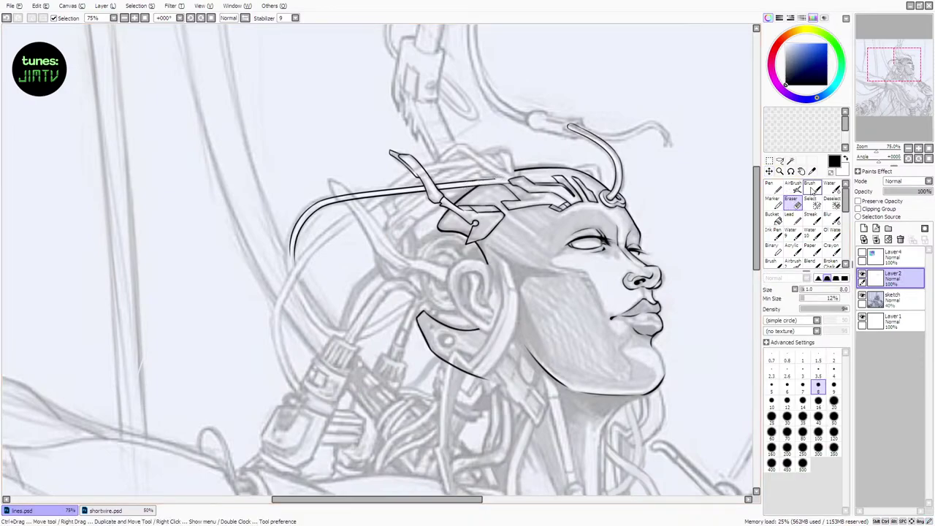
{"action": "left_click", "coordinate": [812, 188]}
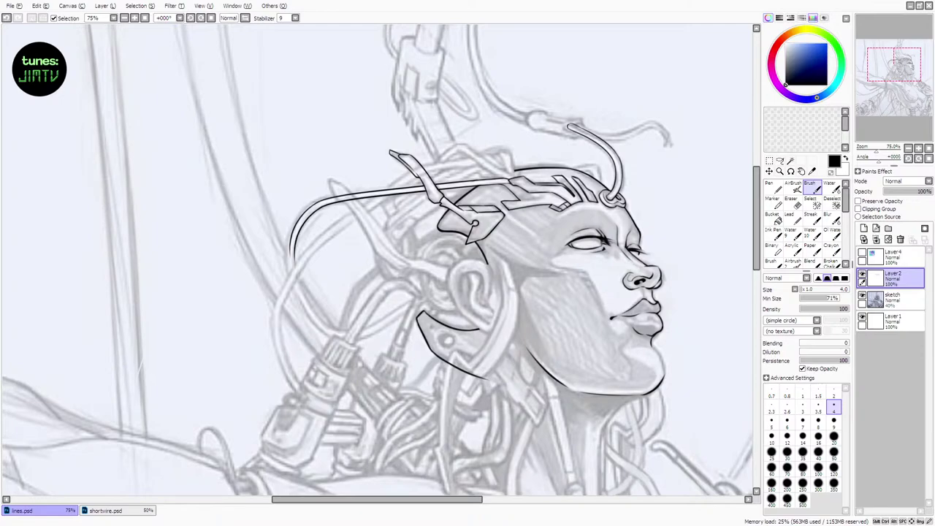
{"action": "key", "text": "e"}
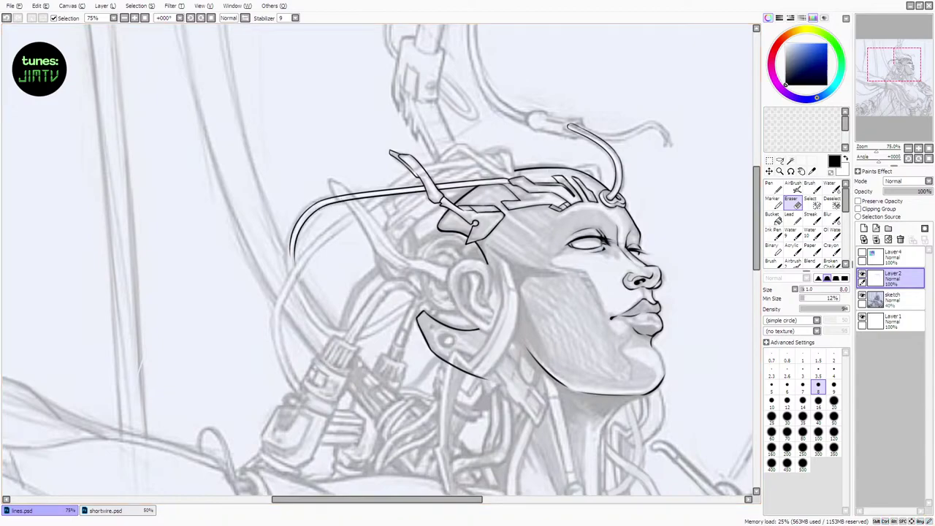
{"action": "key", "text": "b"}
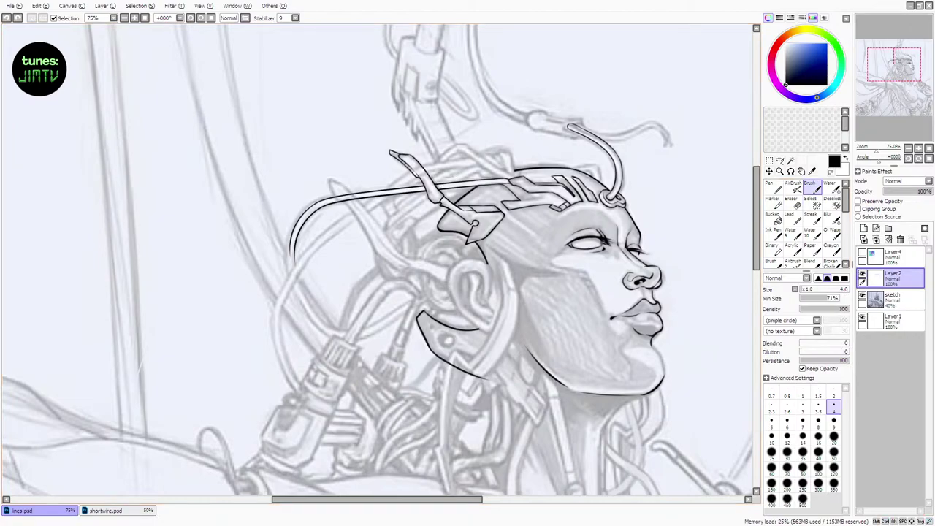
{"action": "left_click", "coordinate": [862, 297]}
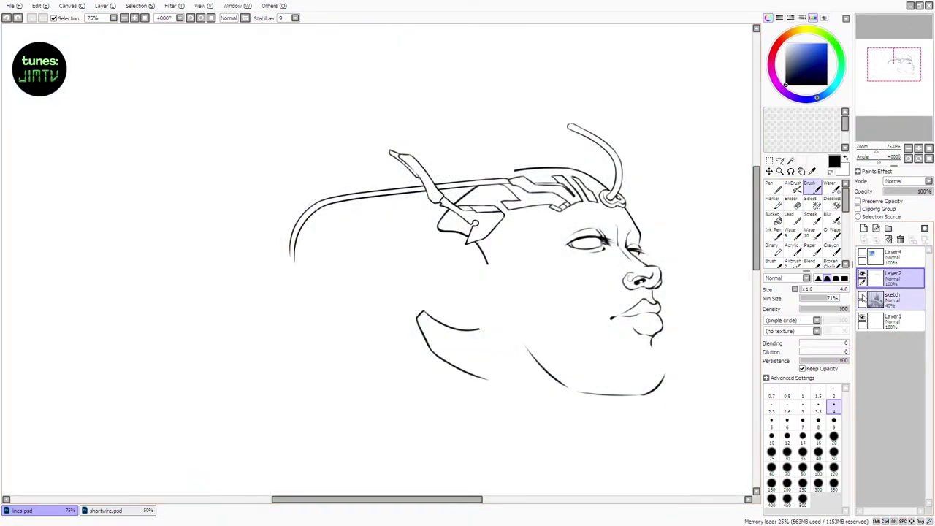
{"action": "left_click", "coordinate": [862, 298]}
Ink the rising, bent upper edge of the tube above the head panels, redoing strokes that miss the sketch
{"action": "left_click_drag", "start_coordinate": [439, 500], "coordinate": [454, 502]}
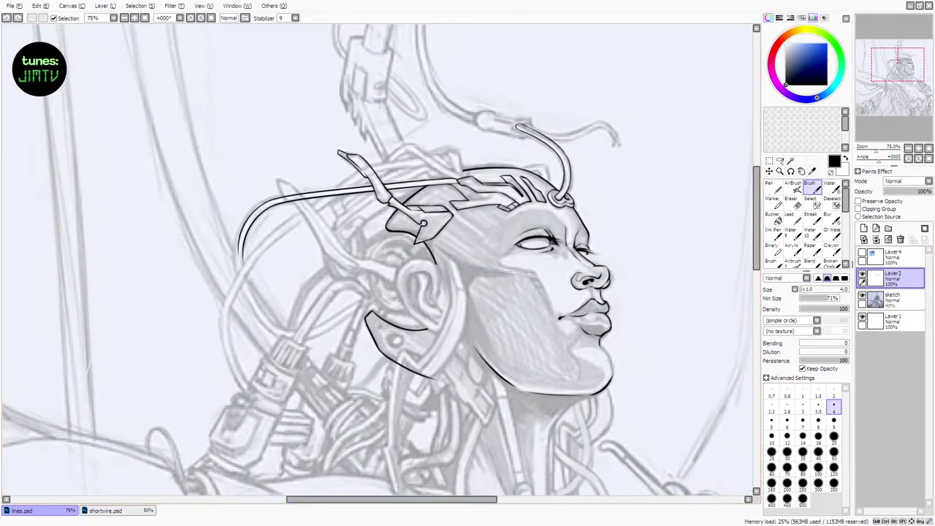
{"action": "key", "text": "ctrl+z"}
{"action": "mouse_move", "coordinate": [383, 162]}
{"action": "left_mouse_down"}
{"action": "mouse_move", "coordinate": [415, 137]}
{"action": "mouse_move", "coordinate": [420, 143]}
{"action": "mouse_move", "coordinate": [402, 146]}
{"action": "mouse_move", "coordinate": [454, 171]}
{"action": "left_mouse_up"}
{"action": "key", "text": "ctrl+z"}
{"action": "key", "text": "ctrl+z"}
{"action": "key", "text": "ctrl+z"}
{"action": "key", "text": "ctrl+z"}
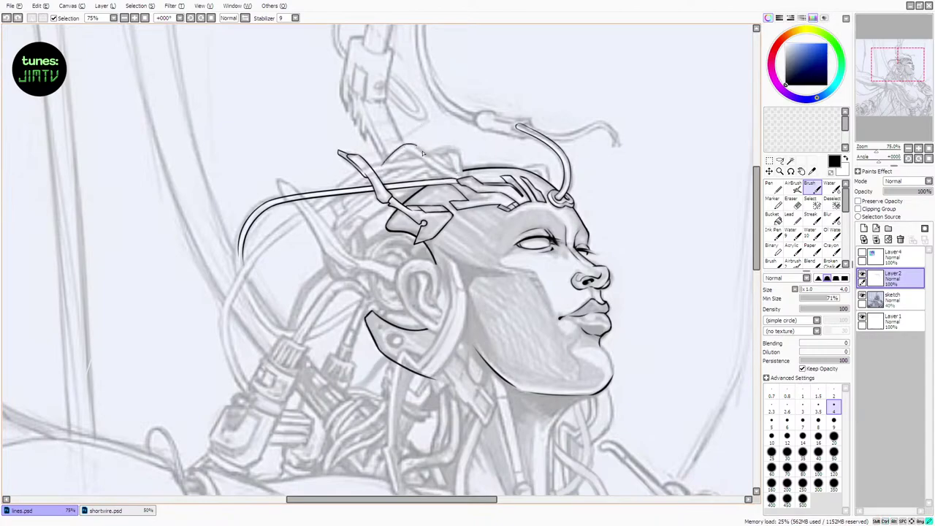
Ink the bent tube's sloping section down to the head panel with a parallel second edge, and trim its overlapping ends
{"action": "left_click_drag", "start_coordinate": [414, 145], "coordinate": [463, 179]}
{"action": "key", "text": "ctrl+z"}
{"action": "key", "text": "ctrl+z"}
{"action": "key", "text": "ctrl+z"}
{"action": "mouse_move", "coordinate": [392, 162]}
{"action": "left_mouse_down"}
{"action": "mouse_move", "coordinate": [412, 150]}
{"action": "mouse_move", "coordinate": [453, 180]}
{"action": "left_mouse_up"}
{"action": "key", "text": "ctrl+z"}
{"action": "key", "text": "ctrl+z"}
{"action": "key", "text": "ctrl+z"}
{"action": "key", "text": "ctrl+z"}
{"action": "key", "text": "ctrl+z"}
{"action": "key", "text": "ctrl+z"}
{"action": "key", "text": "ctrl+z"}
{"action": "key", "text": "ctrl+z"}
{"action": "key", "text": "ctrl+z"}
{"action": "key", "text": "ctrl+z"}
{"action": "key", "text": "ctrl+z"}
{"action": "key", "text": "ctrl+z"}
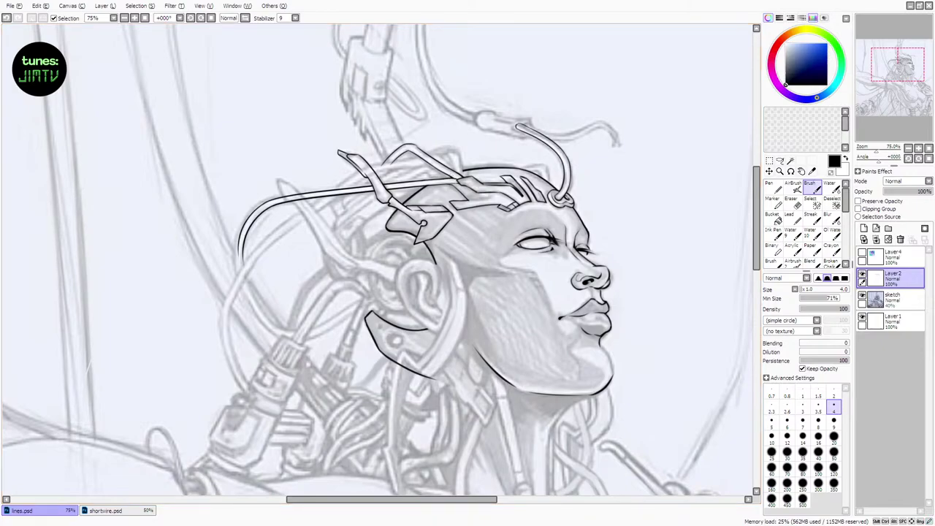
{"action": "key", "text": "e"}
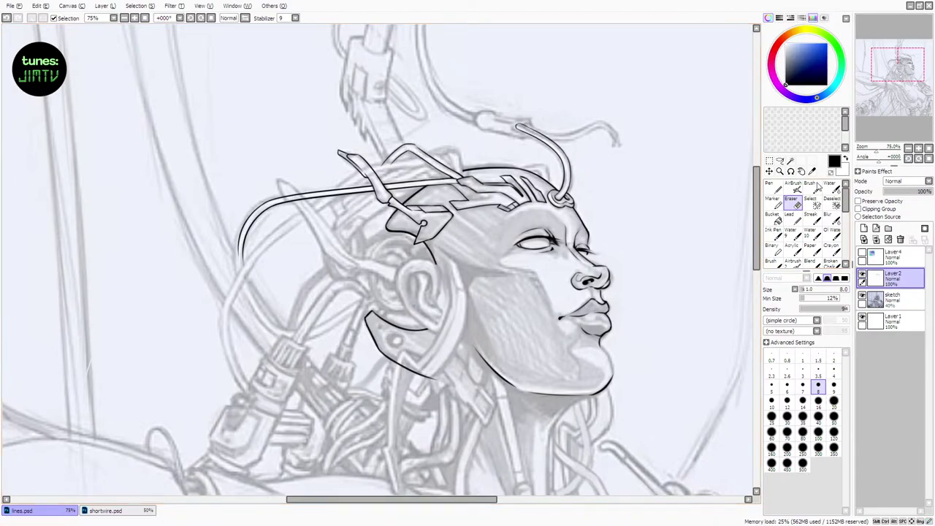
{"action": "left_click", "coordinate": [812, 185]}
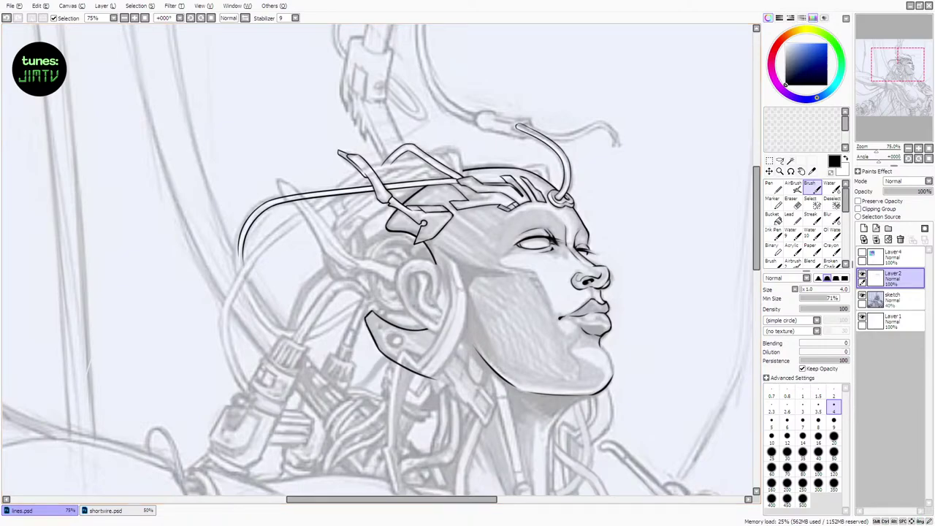
Ink the short hooked tube on top of the head behind the bent tube, and tidy the lines around it
{"action": "left_click_drag", "start_coordinate": [457, 500], "coordinate": [461, 501]}
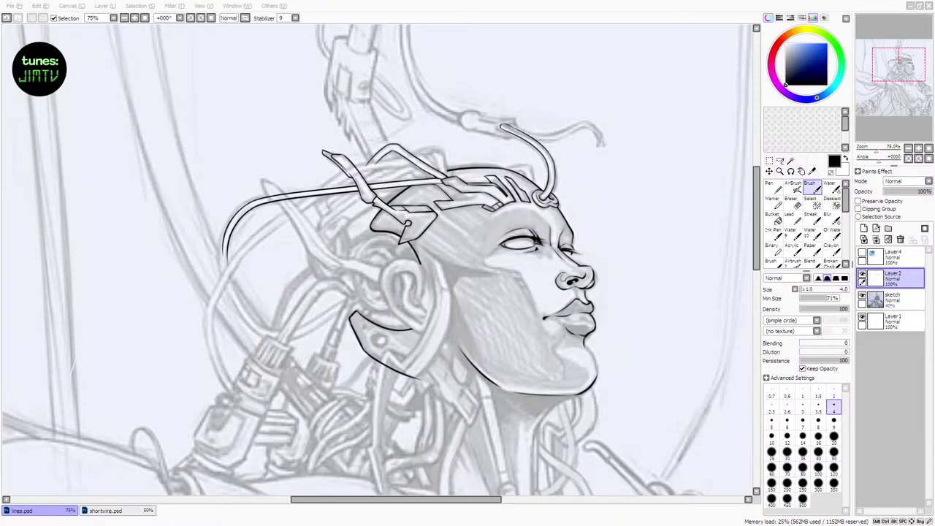
{"action": "left_click", "coordinate": [499, 3]}
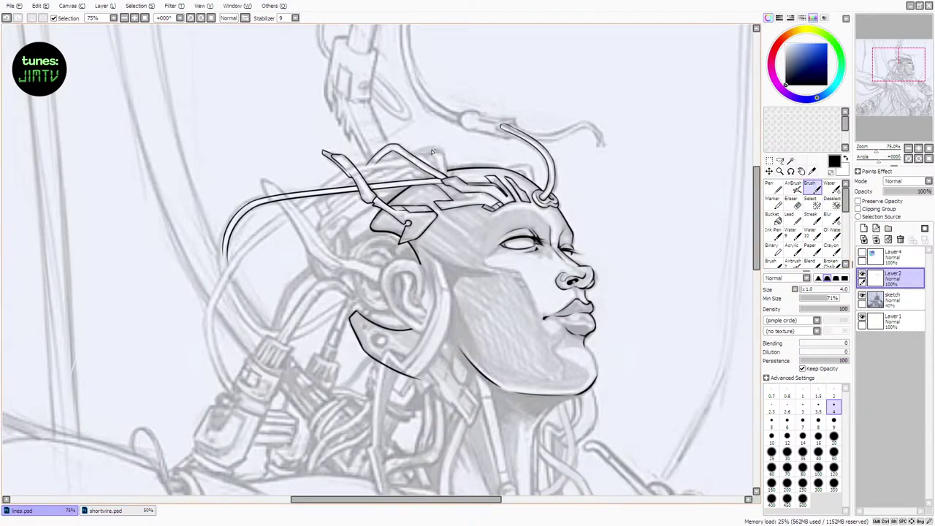
{"action": "key", "text": "ctrl+z"}
{"action": "left_click_drag", "start_coordinate": [425, 155], "coordinate": [444, 154]}
{"action": "key", "text": "ctrl+z"}
{"action": "left_click_drag", "start_coordinate": [441, 151], "coordinate": [443, 172]}
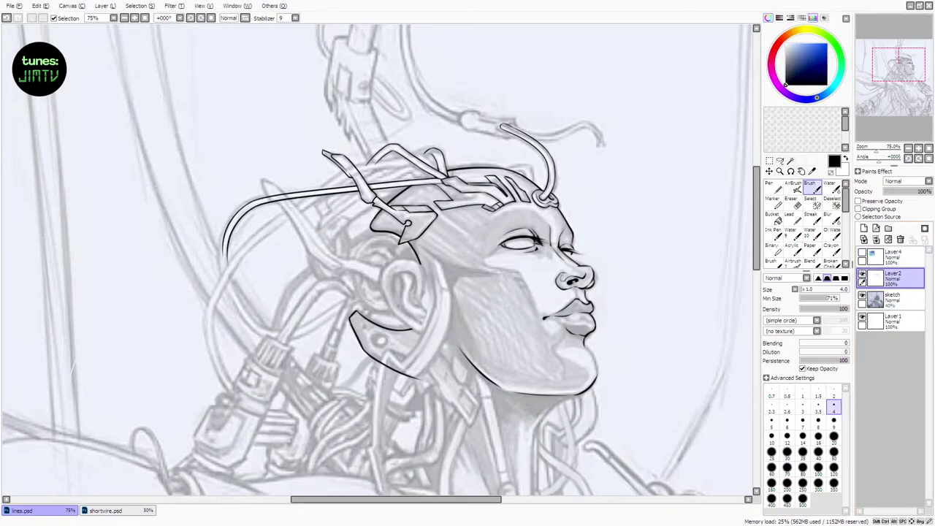
{"action": "key", "text": "e"}
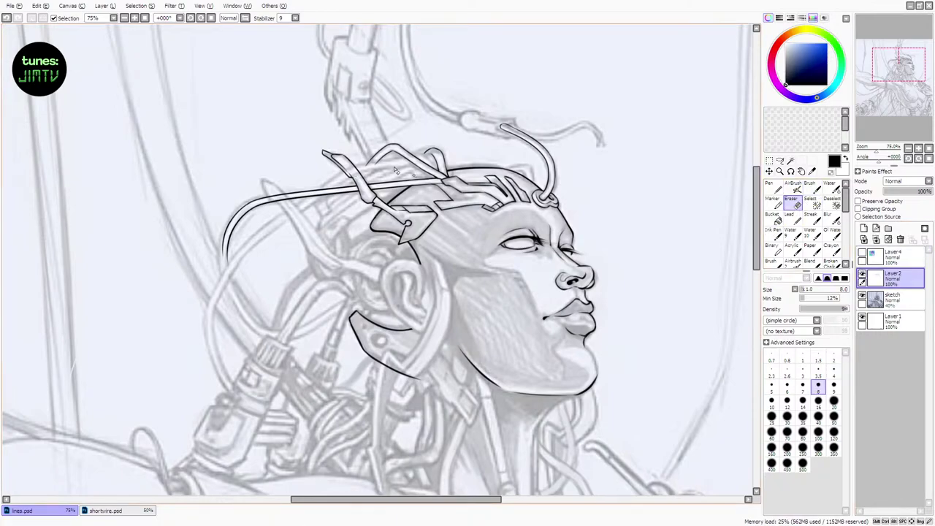
{"action": "left_click", "coordinate": [811, 187]}
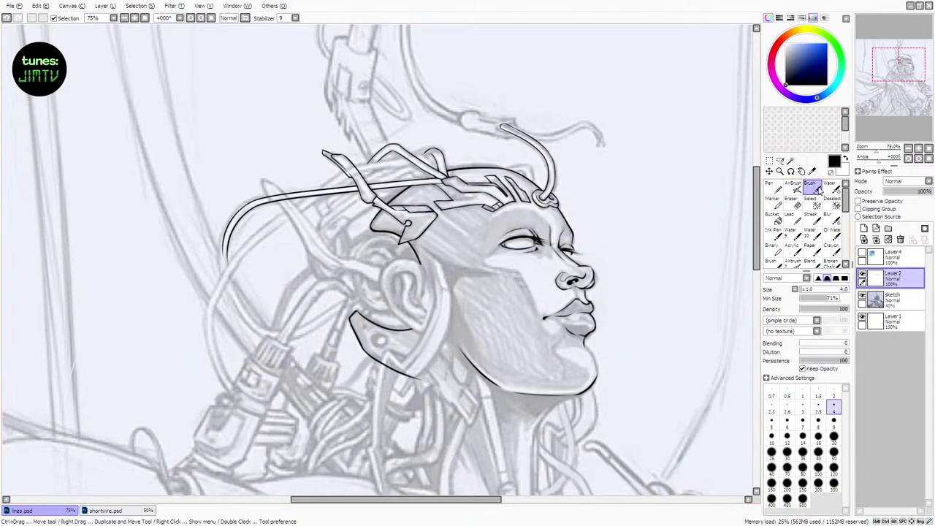
Ink the angular bracket with its small slot behind the upper spike on a new layer, extending it up toward the head panel
{"action": "left_click_drag", "start_coordinate": [754, 192], "coordinate": [754, 202]}
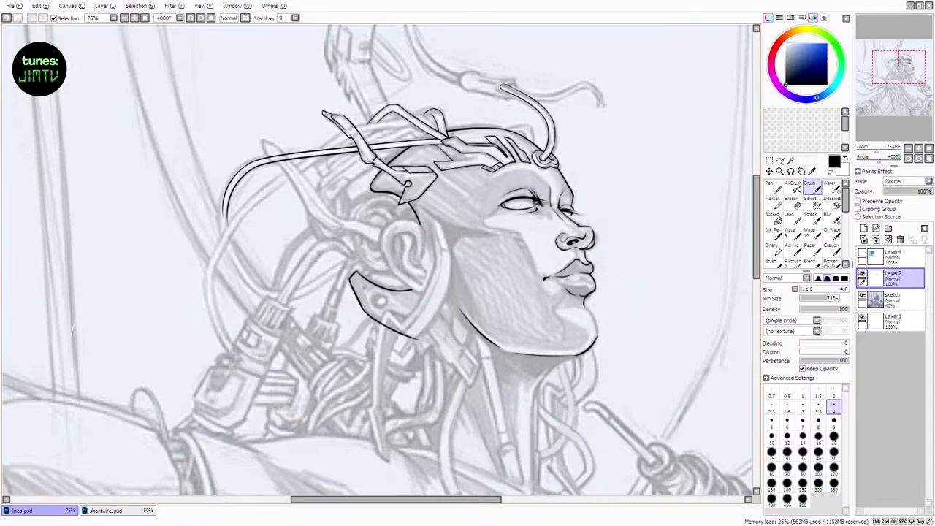
{"action": "left_click", "coordinate": [864, 228]}
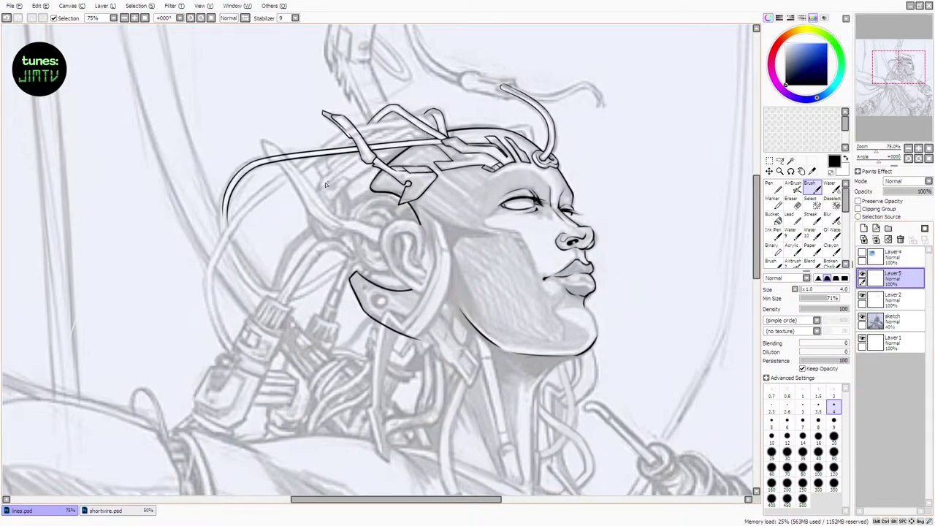
{"action": "key", "text": "ctrl+z"}
{"action": "mouse_move", "coordinate": [326, 184]}
{"action": "left_mouse_down"}
{"action": "mouse_move", "coordinate": [419, 129]}
{"action": "mouse_move", "coordinate": [387, 143]}
{"action": "mouse_move", "coordinate": [412, 131]}
{"action": "left_mouse_up"}
{"action": "key", "text": "ctrl+z"}
{"action": "mouse_move", "coordinate": [324, 192]}
{"action": "left_mouse_down"}
{"action": "mouse_move", "coordinate": [332, 203]}
{"action": "mouse_move", "coordinate": [329, 190]}
{"action": "mouse_move", "coordinate": [352, 182]}
{"action": "left_mouse_up"}
{"action": "key", "text": "ctrl+z"}
{"action": "key", "text": "ctrl+z"}
{"action": "left_click_drag", "start_coordinate": [357, 178], "coordinate": [394, 155]}
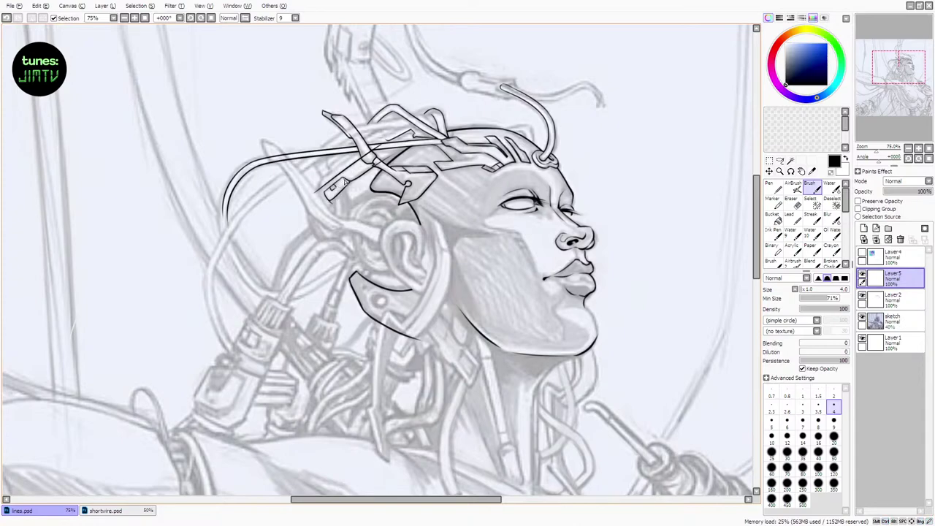
{"action": "left_click_drag", "start_coordinate": [316, 193], "coordinate": [313, 207]}
{"action": "key", "text": "ctrl+z"}
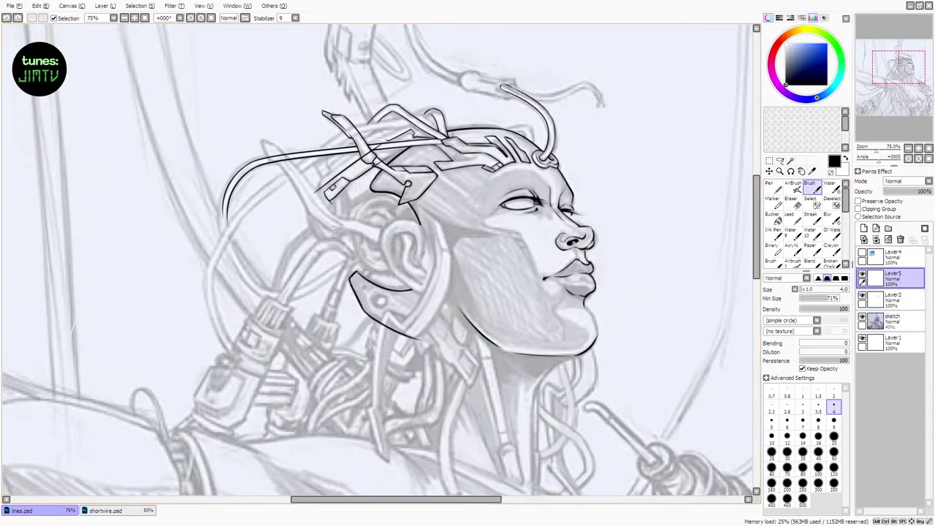
Erase the bracket lines that overlap the spike and cable, and merge Layer5 into Layer2
{"action": "key", "text": "e"}
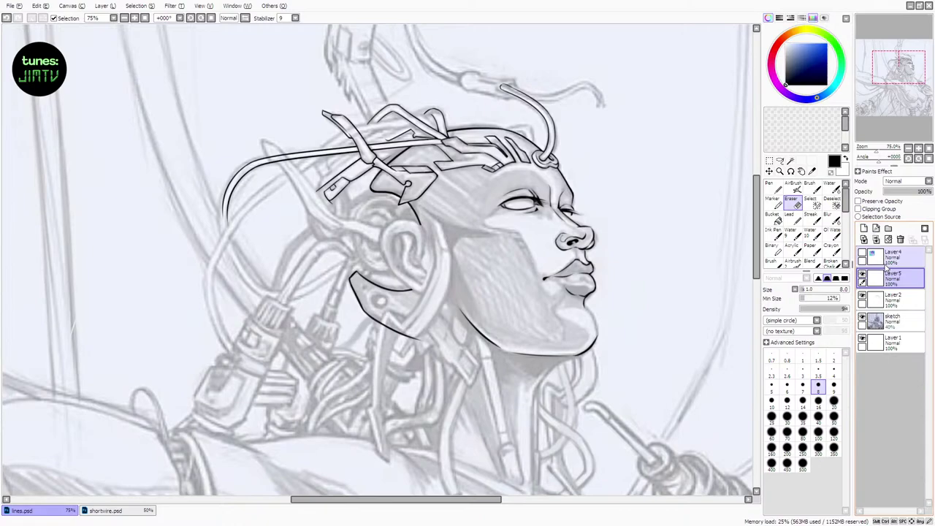
{"action": "key", "text": "ctrl+e"}
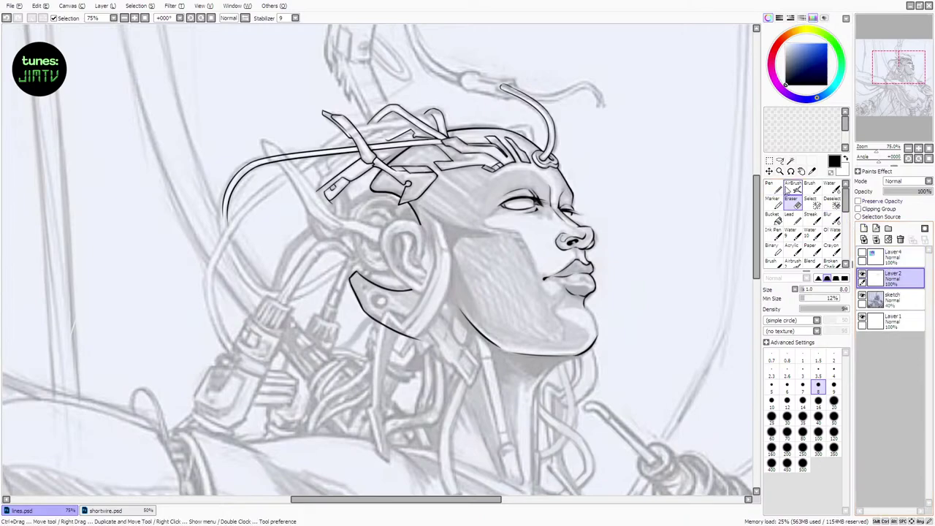
{"action": "left_click", "coordinate": [811, 187]}
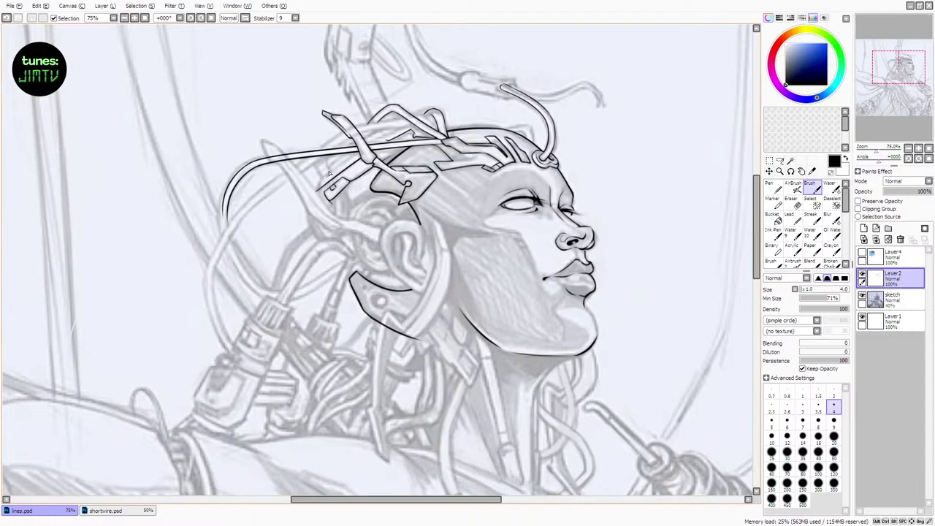
Ink the long upper edge of the lower spike behind the head, repeating the stroke until it follows the sketch
{"action": "left_click_drag", "start_coordinate": [271, 141], "coordinate": [330, 217]}
{"action": "key", "text": "ctrl+z"}
{"action": "key", "text": "ctrl+z"}
{"action": "left_click_drag", "start_coordinate": [271, 141], "coordinate": [335, 220]}
{"action": "key", "text": "ctrl+z"}
{"action": "left_click_drag", "start_coordinate": [269, 138], "coordinate": [332, 216]}
{"action": "key", "text": "ctrl+z"}
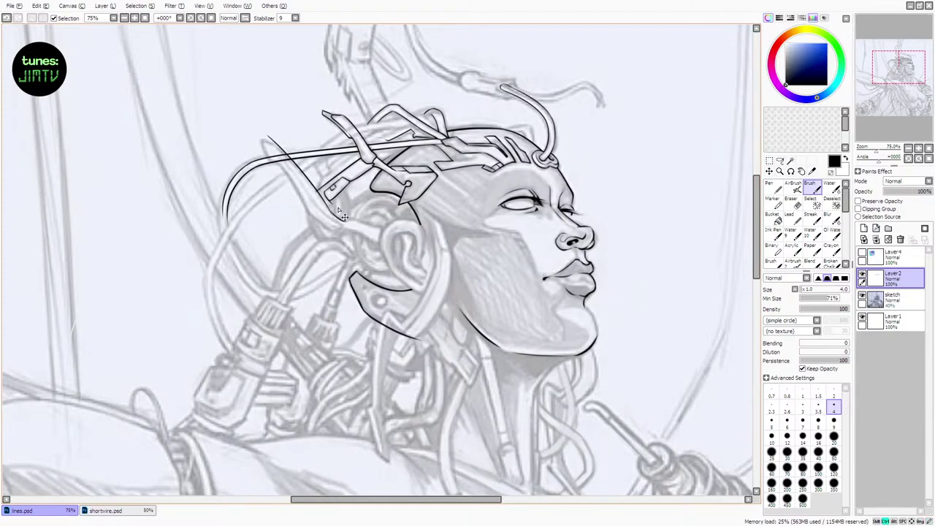
{"action": "key", "text": "ctrl+z"}
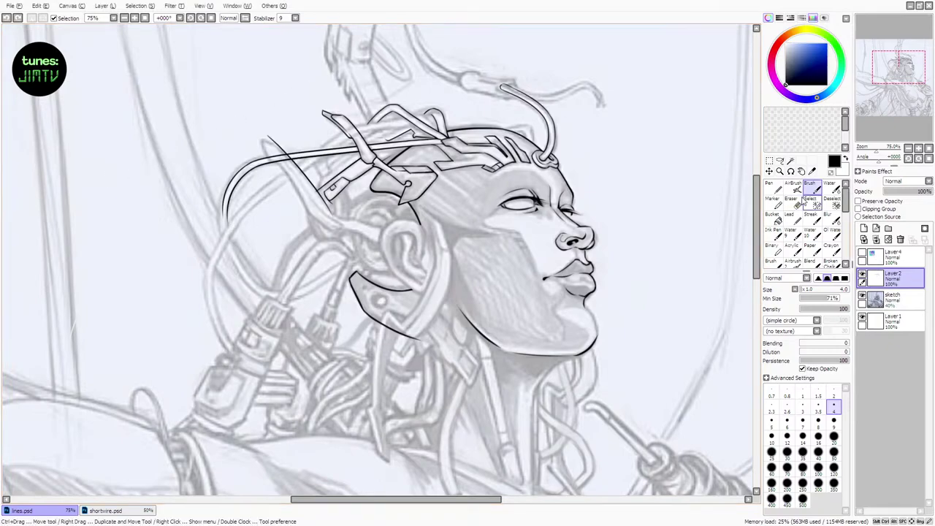
Continue the lower spike's upper edge toward the ear and erase the excess line at its tip across the cable
{"action": "key", "text": "e"}
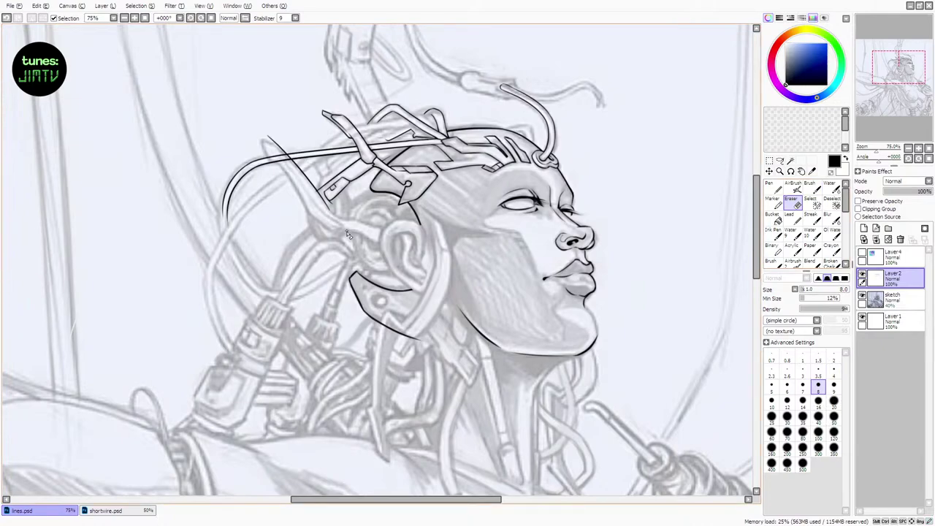
{"action": "key", "text": "b"}
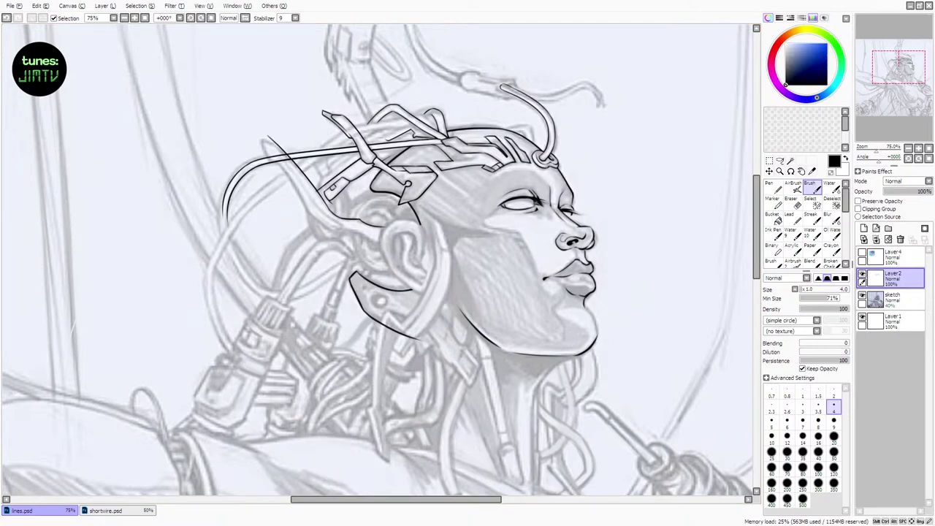
{"action": "key", "text": "e"}
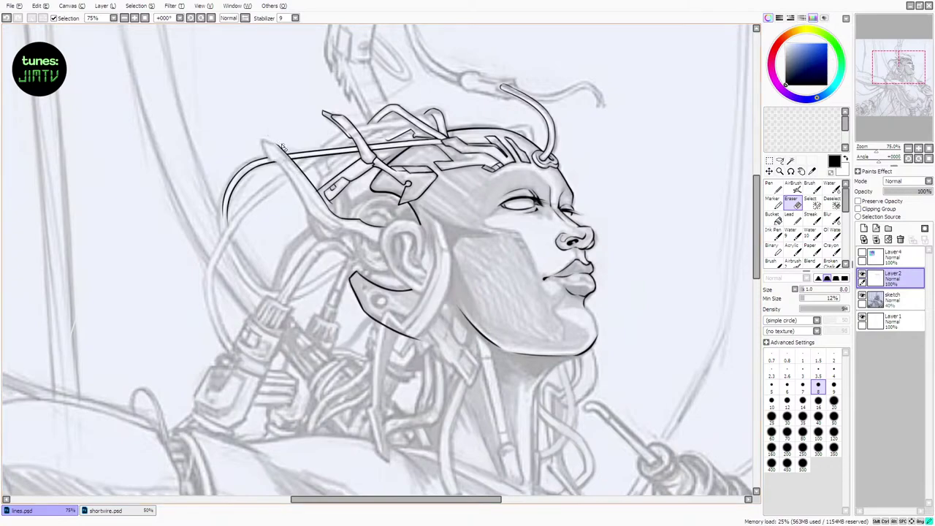
Ink the lower spike's pointed tip and its long underside down to the ear, erasing the excess line at the ear
{"action": "key", "text": "b"}
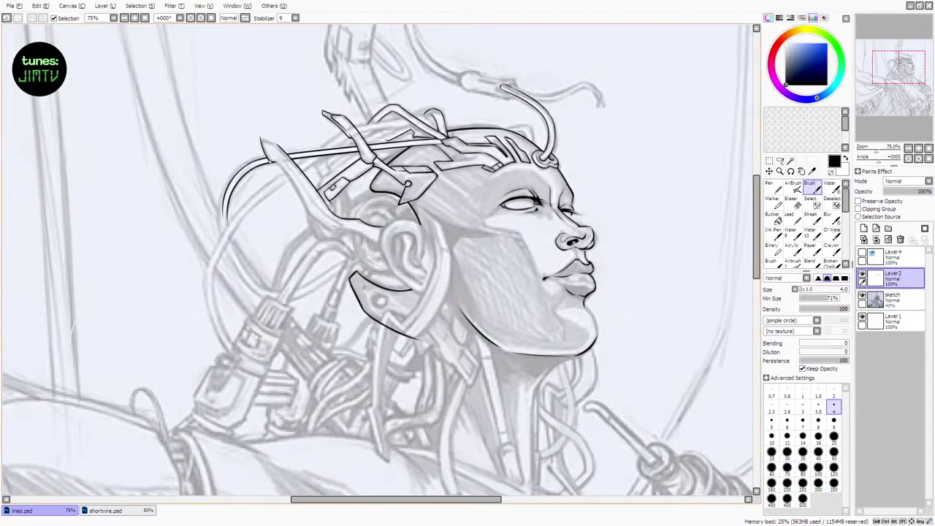
{"action": "left_click_drag", "start_coordinate": [261, 141], "coordinate": [283, 169]}
{"action": "left_click_drag", "start_coordinate": [274, 161], "coordinate": [306, 208]}
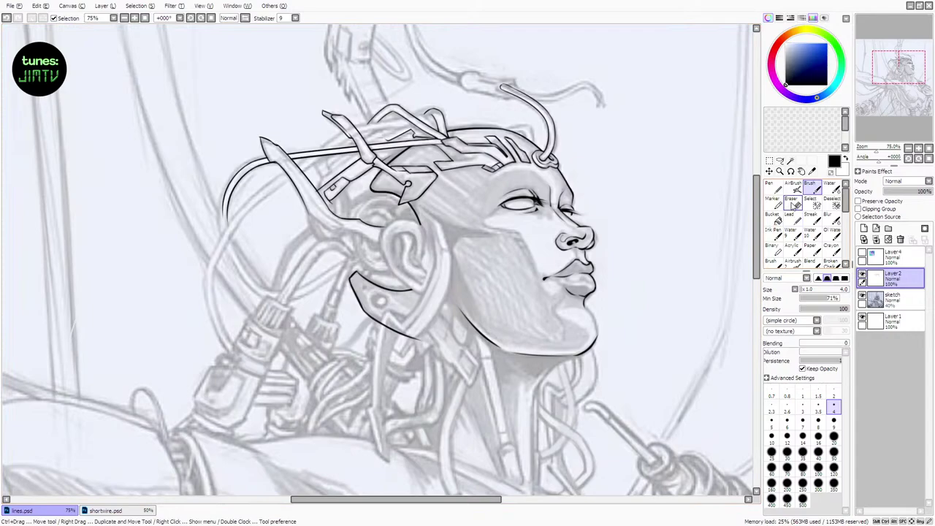
{"action": "key", "text": "e"}
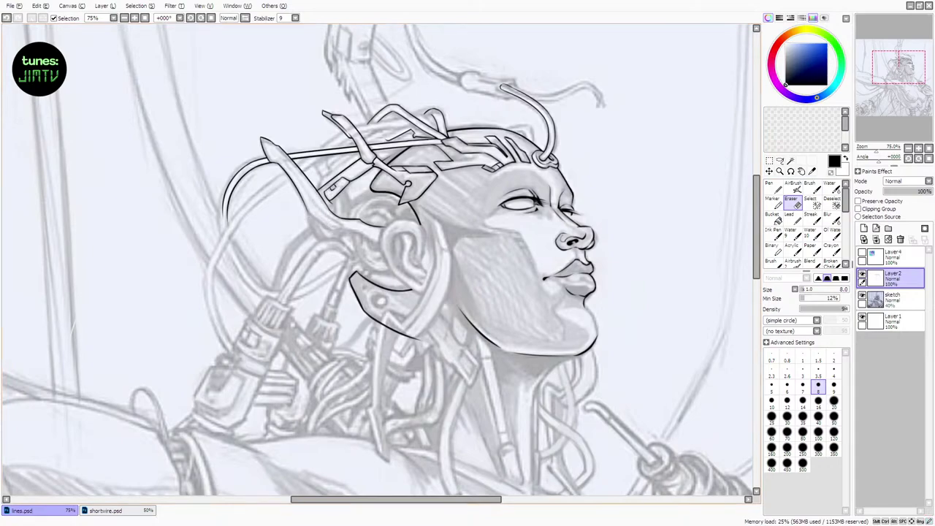
{"action": "key", "text": "b"}
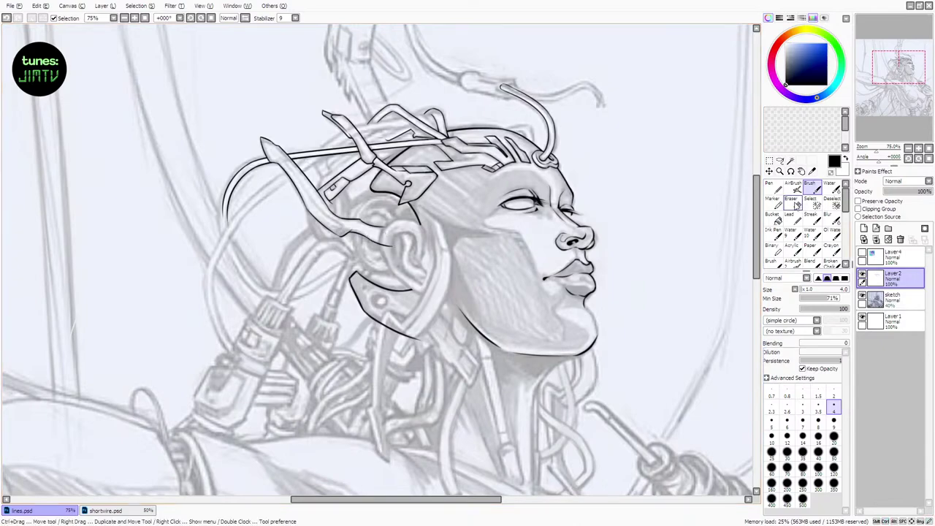
{"action": "key", "text": "e"}
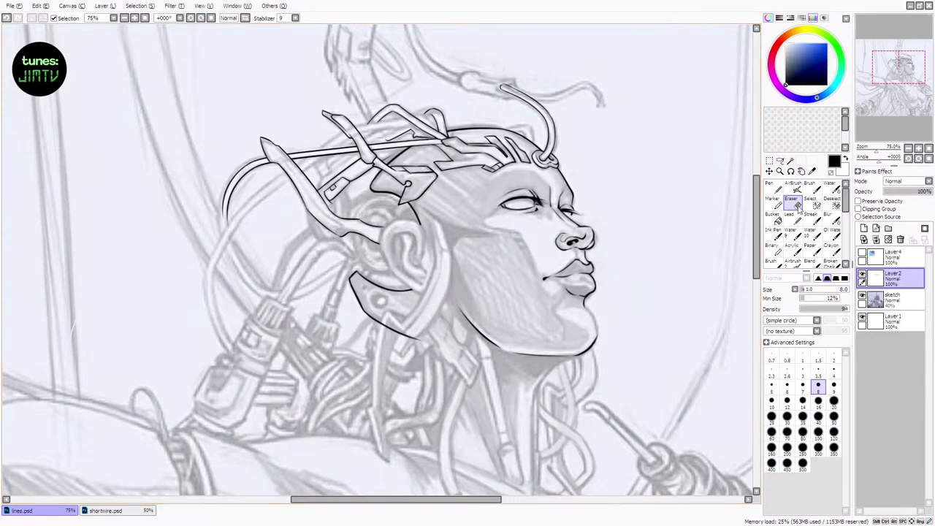
{"action": "key", "text": "b"}
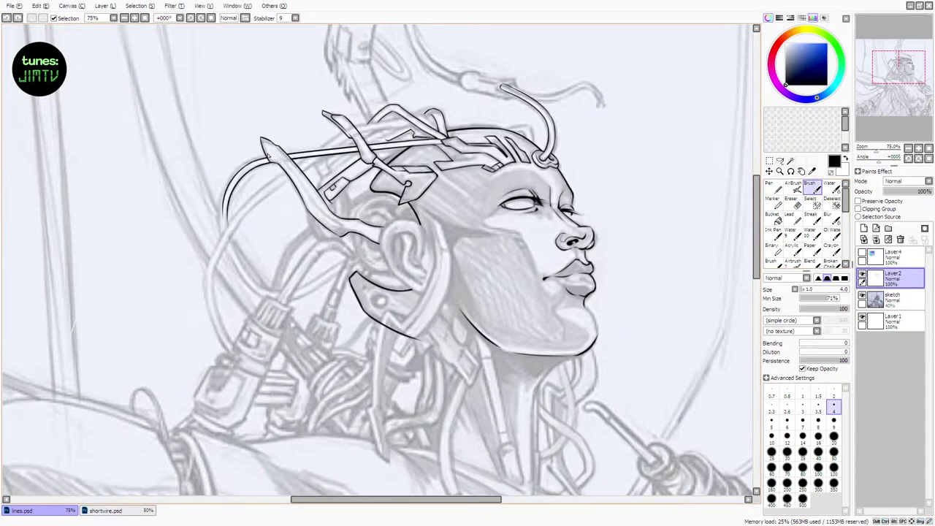
Ink the inner ridge line along the lower spike down to its notch near the ear, and erase stray marks around the tip
{"action": "left_click_drag", "start_coordinate": [268, 155], "coordinate": [339, 227]}
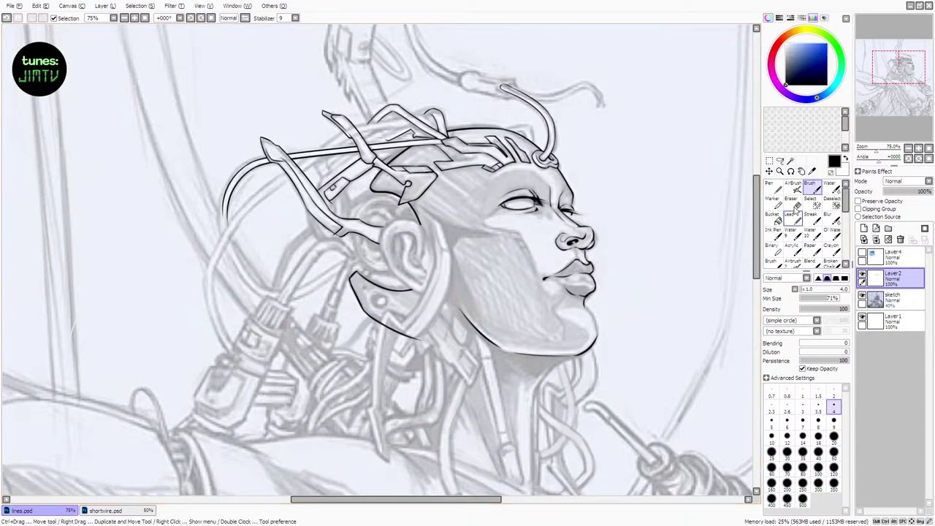
{"action": "key", "text": "e"}
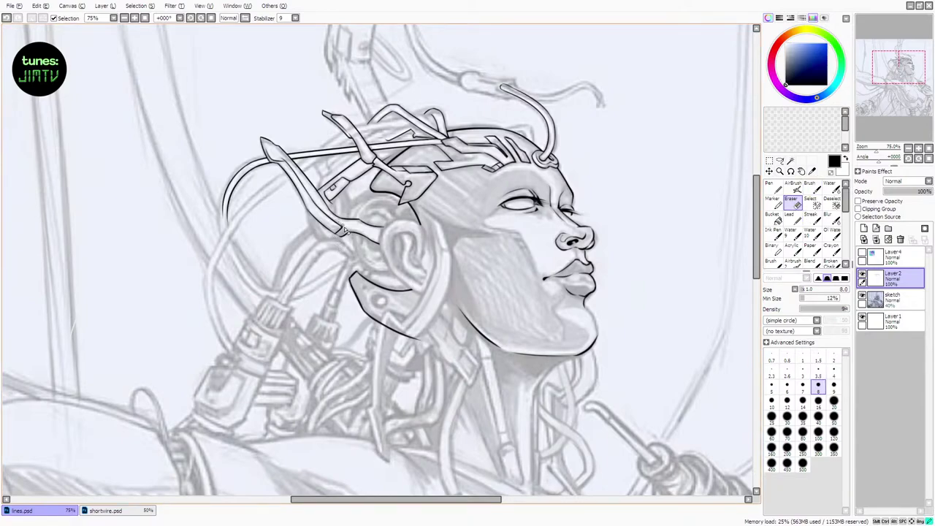
{"action": "key", "text": "b"}
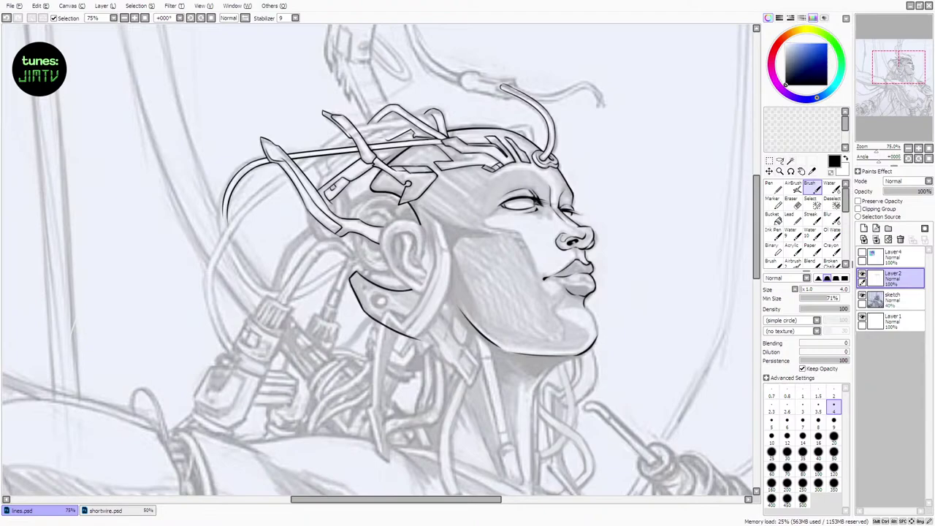
{"action": "left_click_drag", "start_coordinate": [756, 216], "coordinate": [755, 220]}
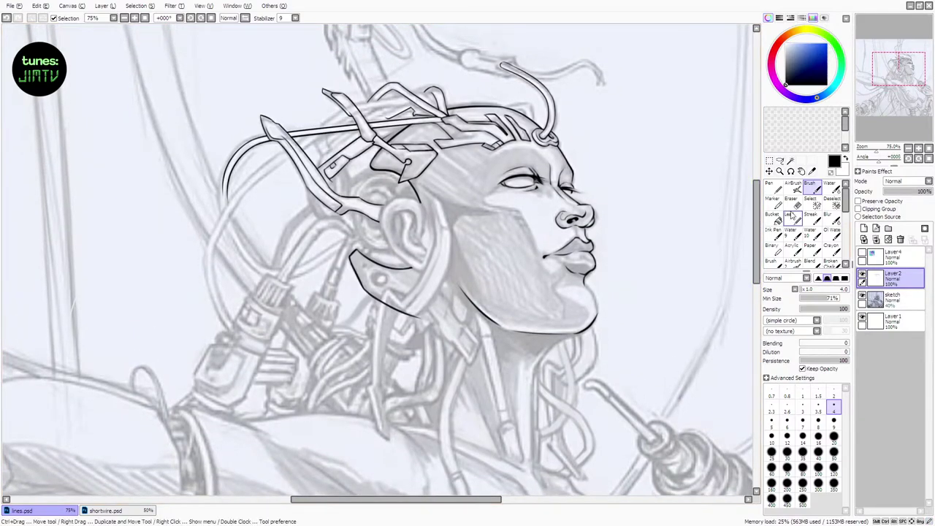
{"action": "key", "text": "e"}
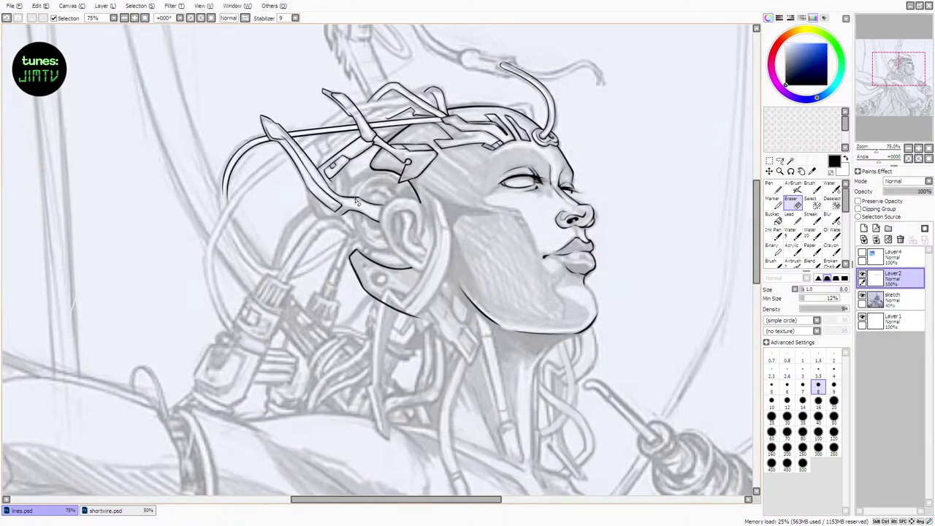
{"action": "key", "text": "b"}
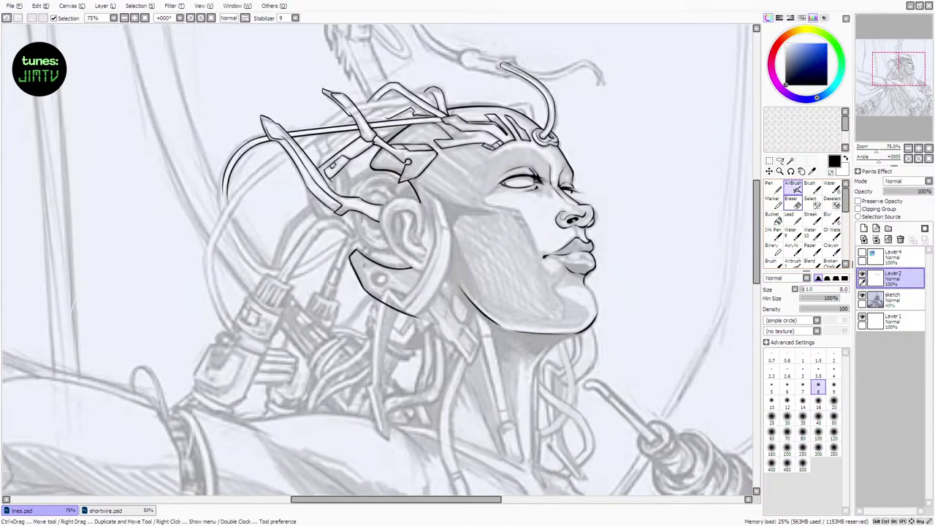
{"action": "key", "text": "e"}
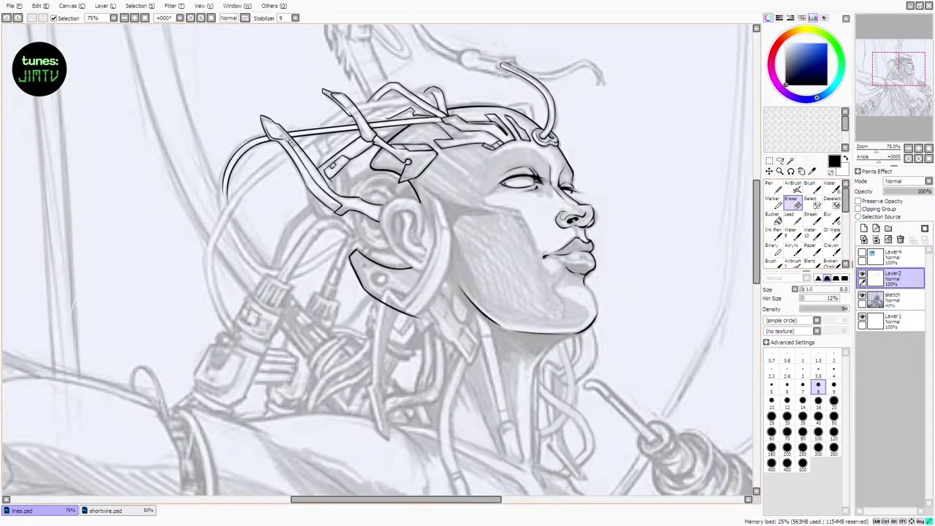
{"action": "left_click_drag", "start_coordinate": [282, 137], "coordinate": [291, 125]}
{"action": "key", "text": "b"}
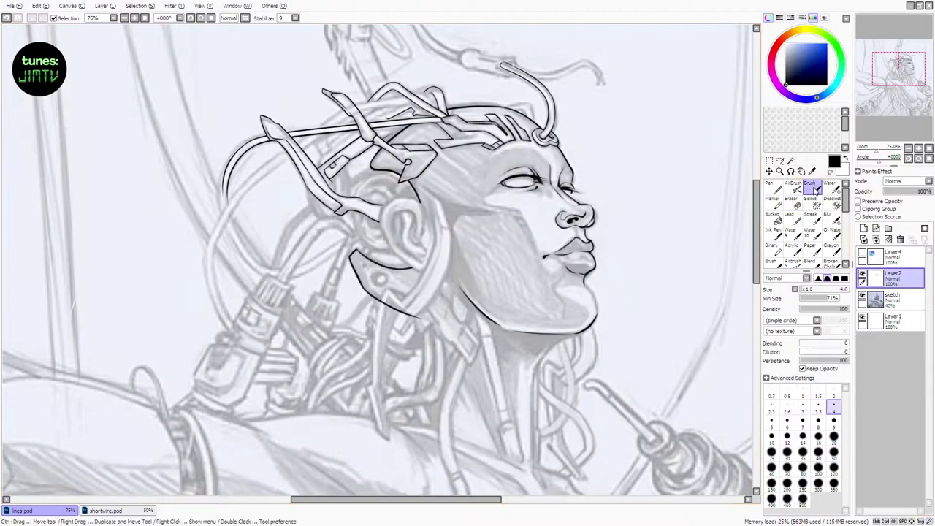
Show the Layer4 colour reference beside the head and rework the inner ridge line just below the lower spike's tip
{"action": "left_click_drag", "start_coordinate": [756, 198], "coordinate": [757, 206]}
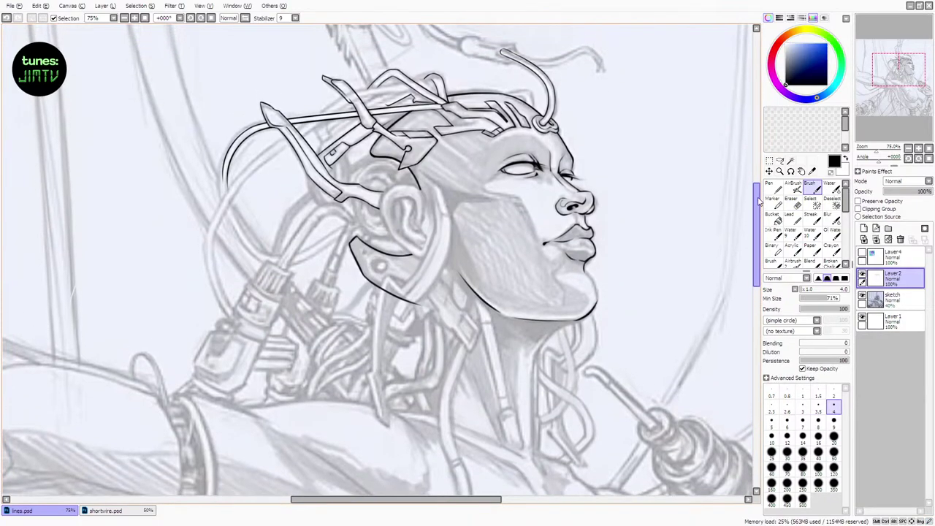
{"action": "key", "text": "e"}
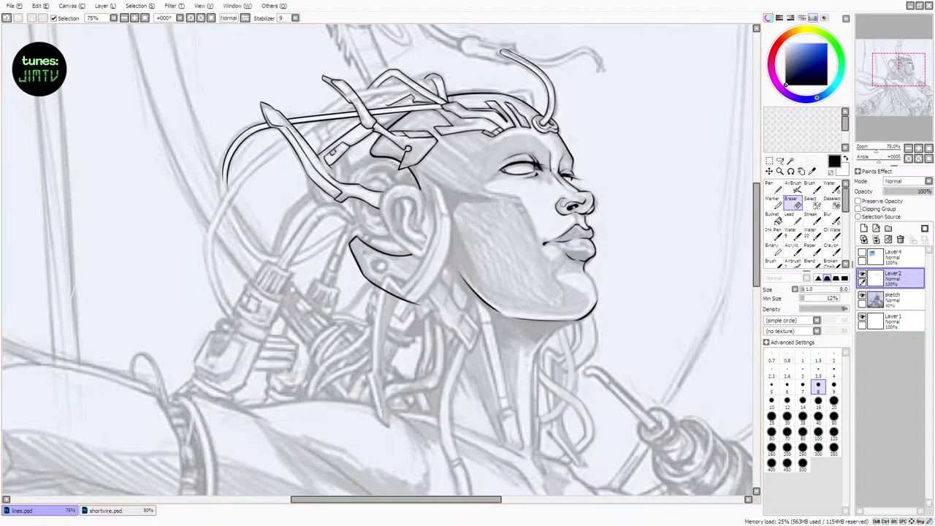
{"action": "key", "text": "b"}
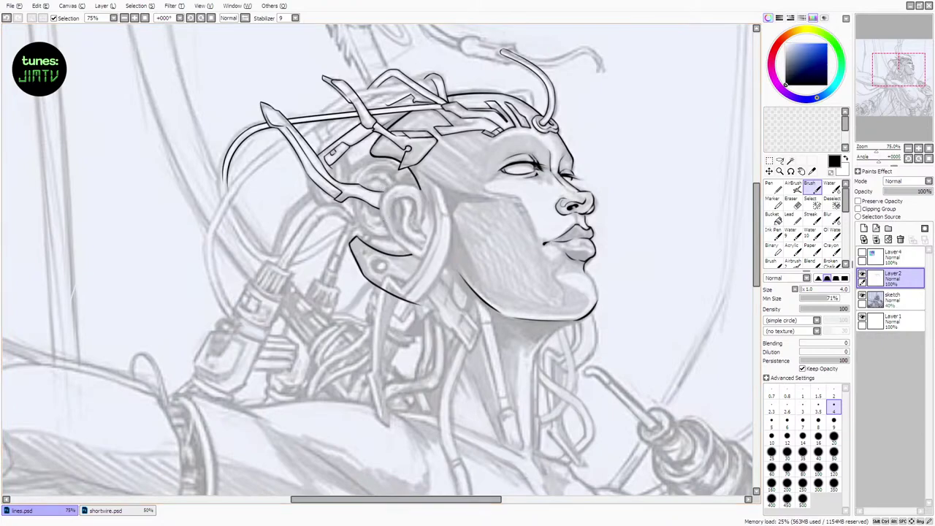
{"action": "left_click", "coordinate": [862, 253]}
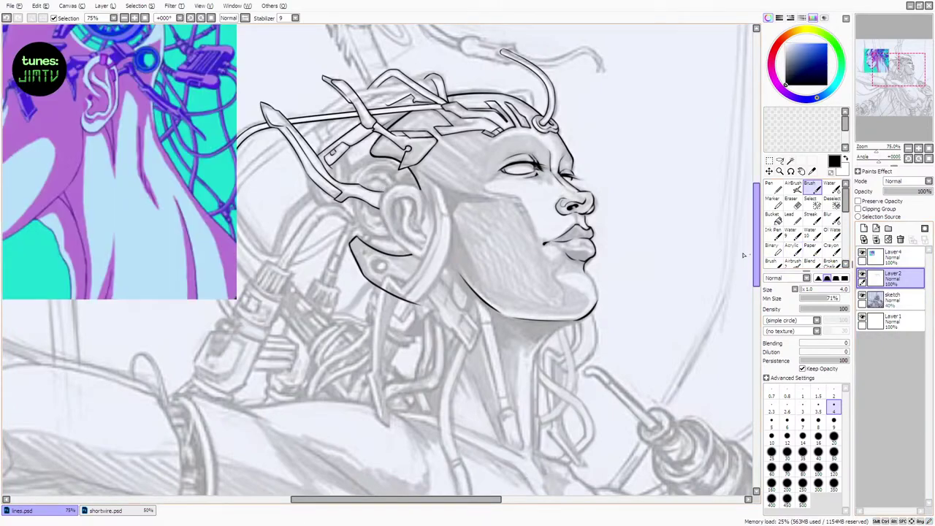
{"action": "left_click_drag", "start_coordinate": [754, 250], "coordinate": [753, 232]}
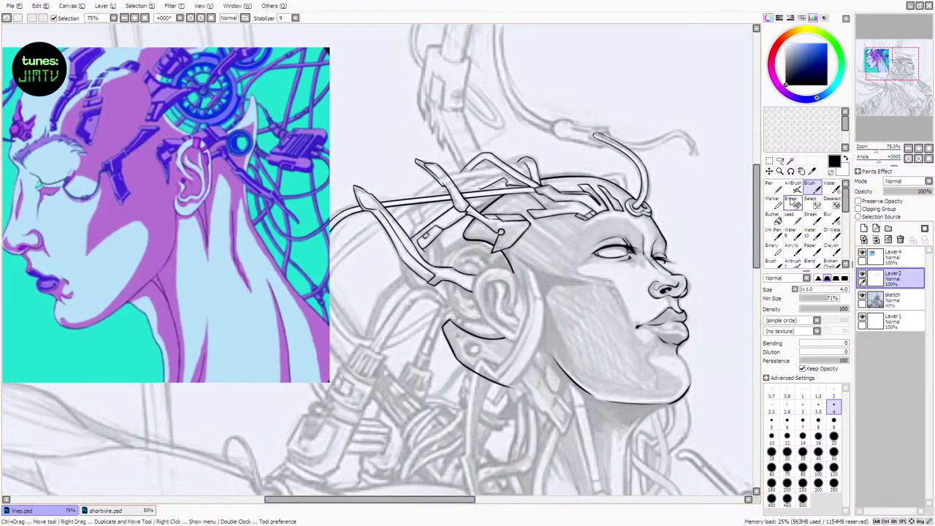
{"action": "key", "text": "e"}
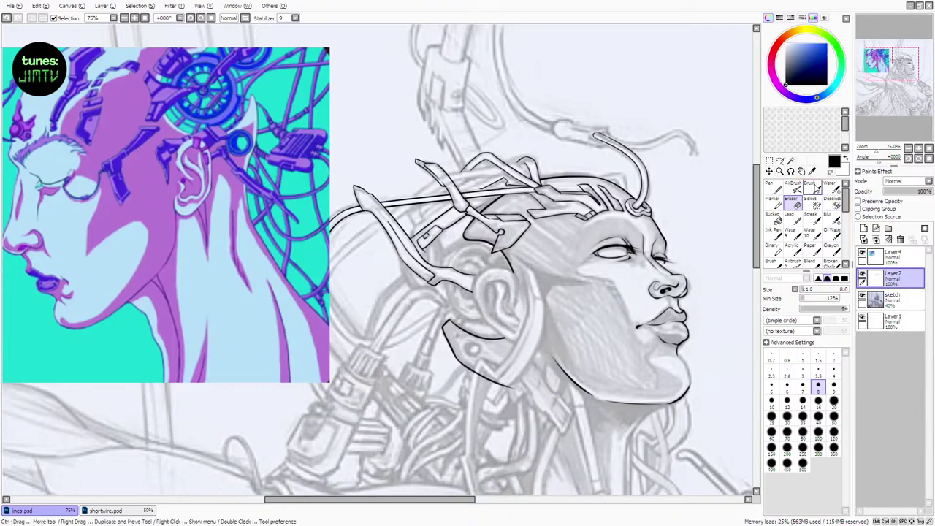
{"action": "key", "text": "b"}
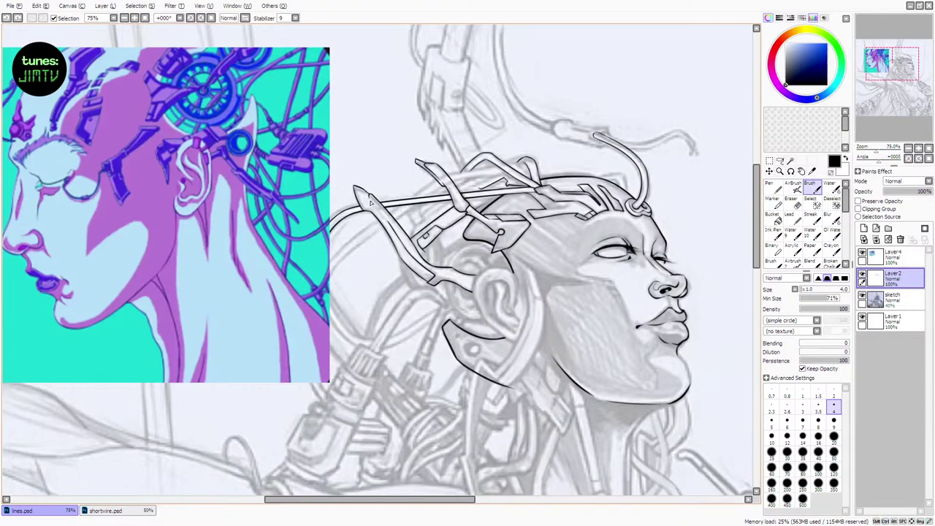
{"action": "left_click_drag", "start_coordinate": [370, 202], "coordinate": [400, 240]}
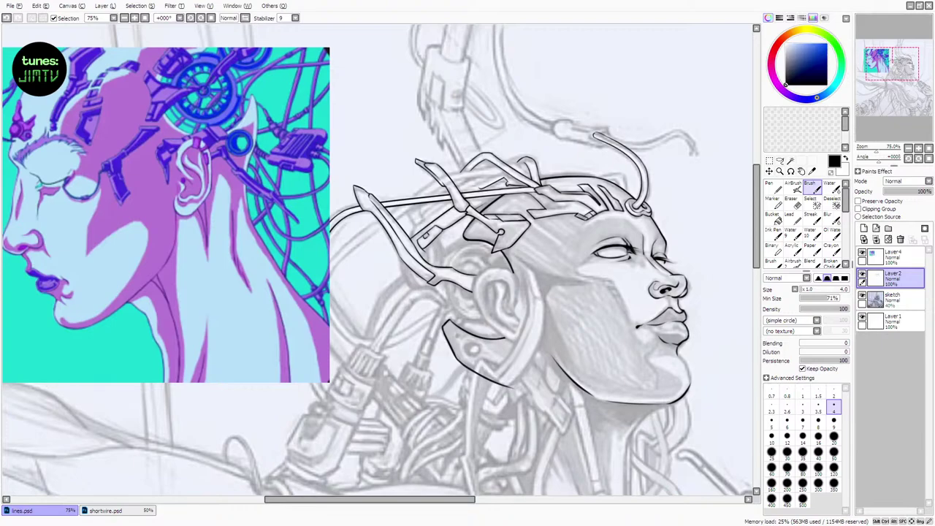
Refine the lower end of the slotted bracket between the two spikes, alternately erasing and inking its edges
{"action": "key", "text": "e"}
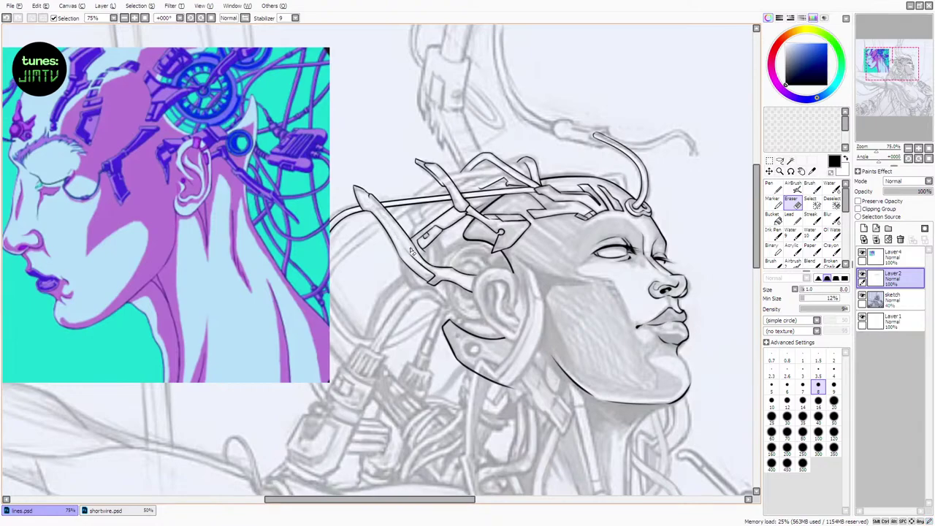
{"action": "key", "text": "b"}
{"action": "key", "text": "e"}
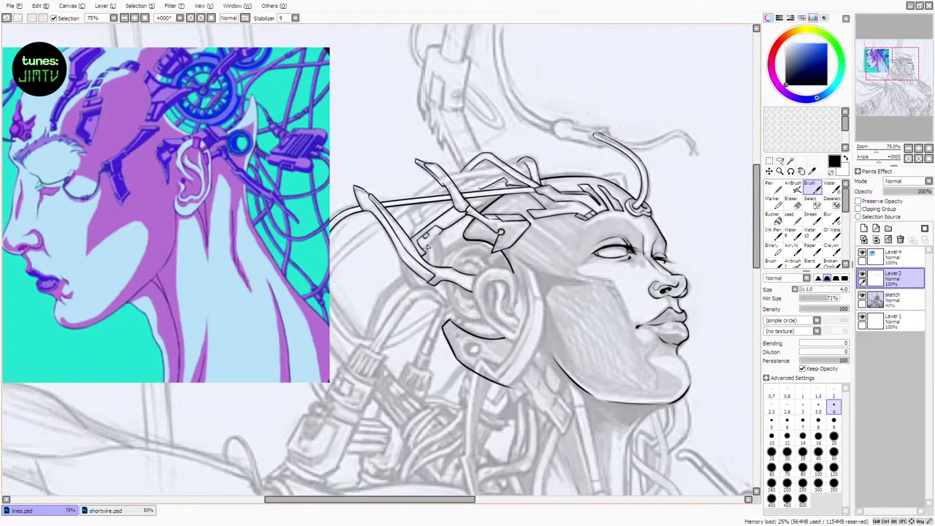
{"action": "key", "text": "b"}
{"action": "key", "text": "e"}
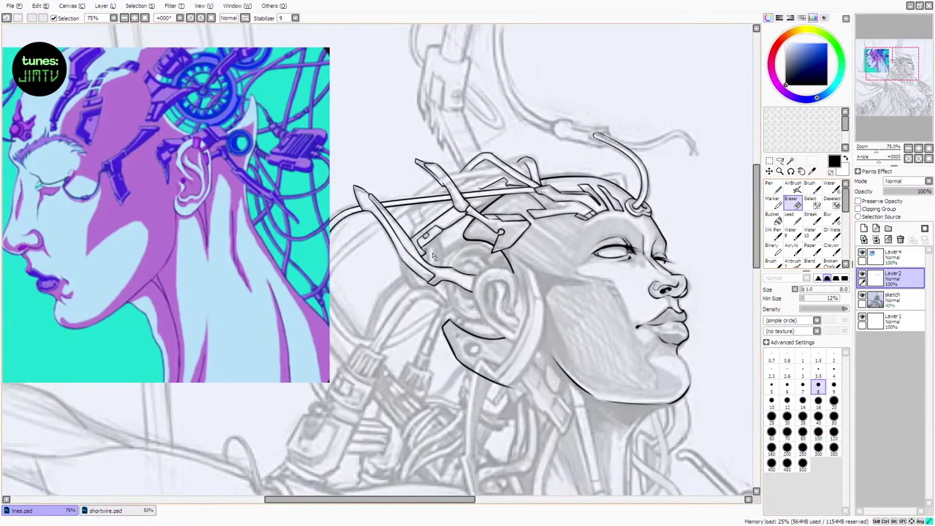
{"action": "key", "text": "b"}
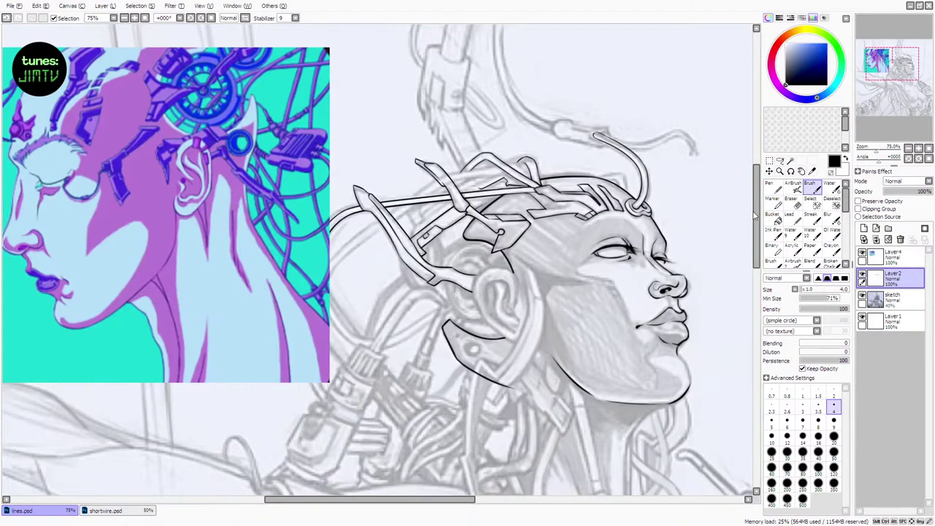
Ink the short outer edge lines behind the slotted bracket, between the lower spike and the head cable, and trim the excess
{"action": "left_click_drag", "start_coordinate": [756, 197], "coordinate": [756, 203]}
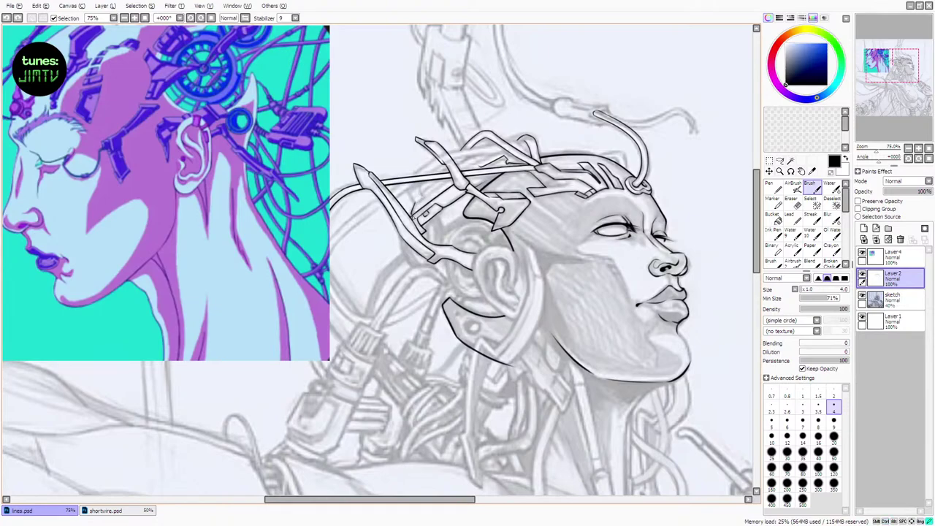
{"action": "left_click_drag", "start_coordinate": [413, 217], "coordinate": [420, 205]}
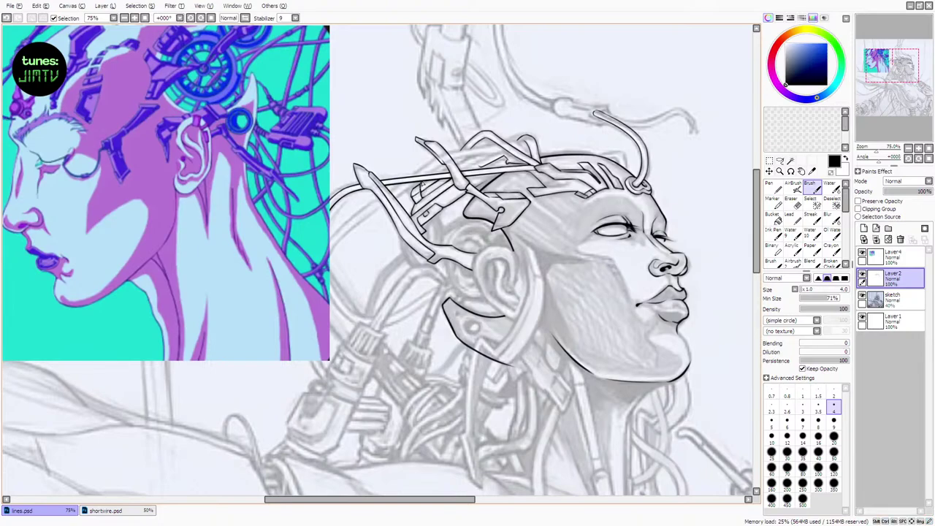
{"action": "key", "text": "e"}
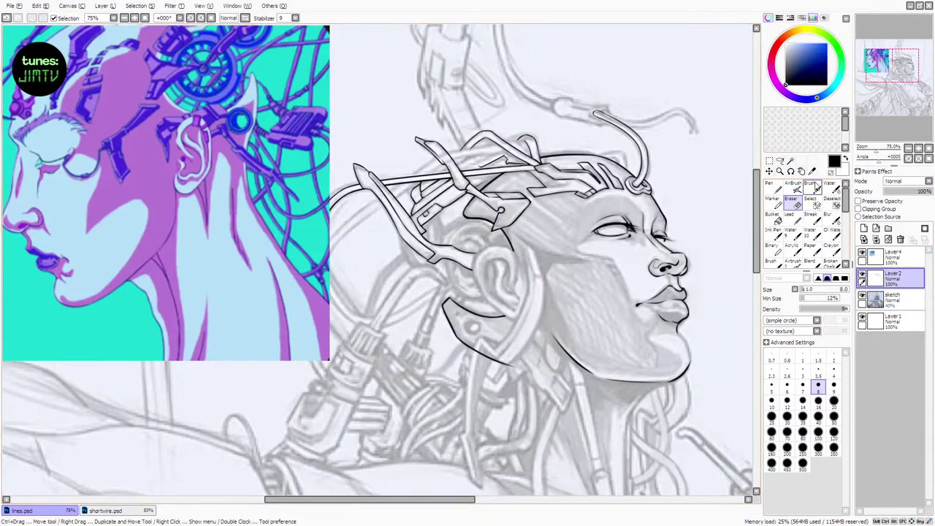
{"action": "left_click", "coordinate": [814, 187]}
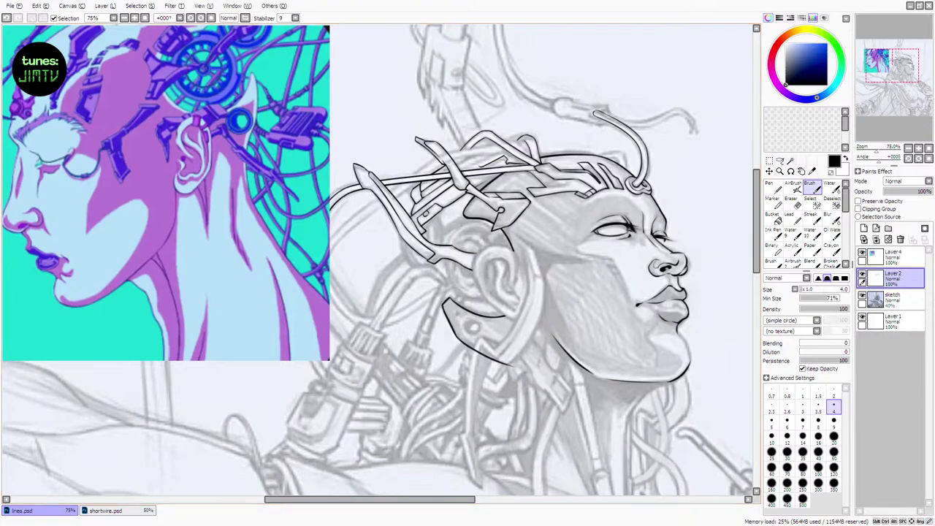
On a new layer with the Layer4 reference hidden, ink a long cable curving from behind the lower spike toward the head's crown, redoing strokes
{"action": "left_click", "coordinate": [863, 228]}
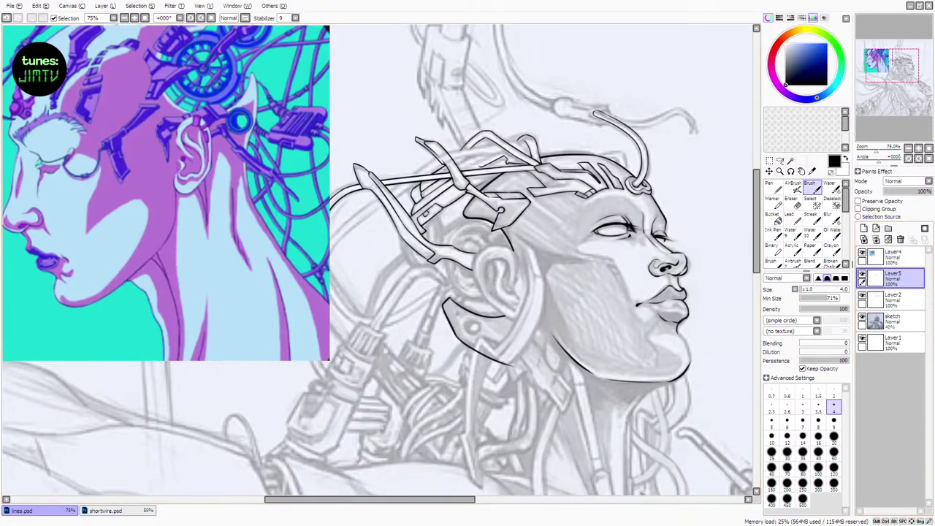
{"action": "left_click_drag", "start_coordinate": [460, 500], "coordinate": [447, 501]}
{"action": "left_click", "coordinate": [861, 252]}
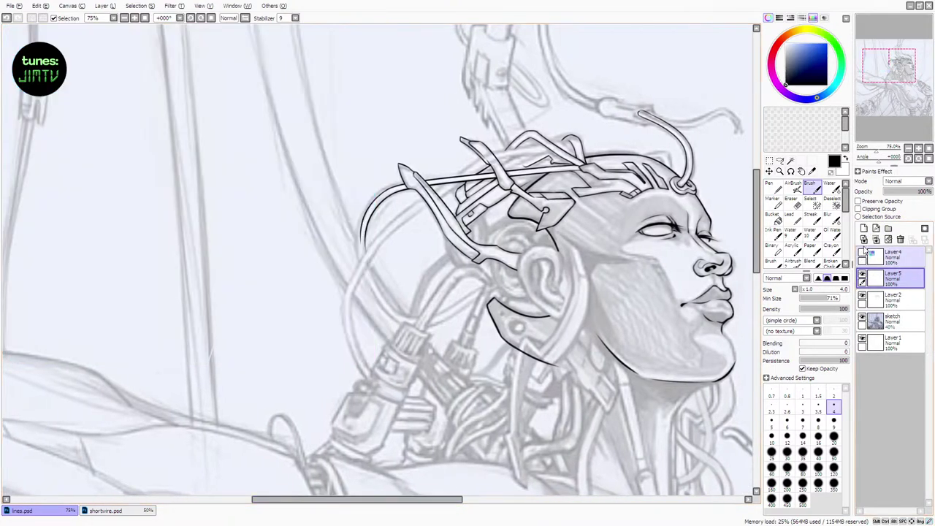
{"action": "mouse_move", "coordinate": [374, 254]}
{"action": "left_mouse_down"}
{"action": "mouse_move", "coordinate": [452, 184]}
{"action": "mouse_move", "coordinate": [416, 217]}
{"action": "mouse_move", "coordinate": [488, 166]}
{"action": "left_mouse_up"}
{"action": "key", "text": "ctrl+z"}
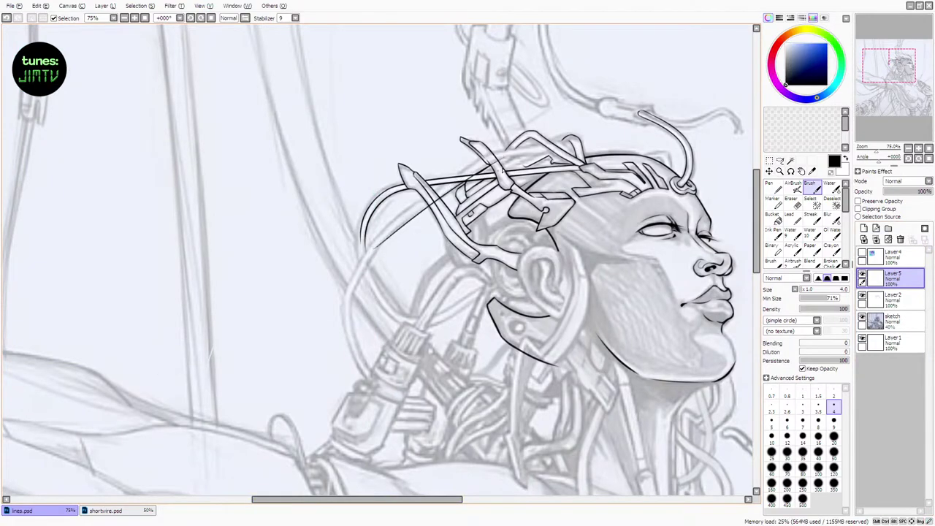
{"action": "key", "text": "ctrl+z"}
{"action": "mouse_move", "coordinate": [391, 235]}
{"action": "left_mouse_down"}
{"action": "mouse_move", "coordinate": [504, 158]}
{"action": "mouse_move", "coordinate": [555, 150]}
{"action": "mouse_move", "coordinate": [559, 159]}
{"action": "mouse_move", "coordinate": [573, 146]}
{"action": "left_mouse_up"}
{"action": "key", "text": "ctrl+z"}
{"action": "key", "text": "ctrl+z"}
{"action": "key", "text": "ctrl+z"}
{"action": "key", "text": "ctrl+z"}
{"action": "key", "text": "ctrl+z"}
{"action": "key", "text": "ctrl+z"}
{"action": "key", "text": "ctrl+z"}
{"action": "key", "text": "ctrl+z"}
{"action": "key", "text": "ctrl+z"}
{"action": "key", "text": "ctrl+z"}
{"action": "key", "text": "ctrl+z"}
{"action": "key", "text": "ctrl+z"}
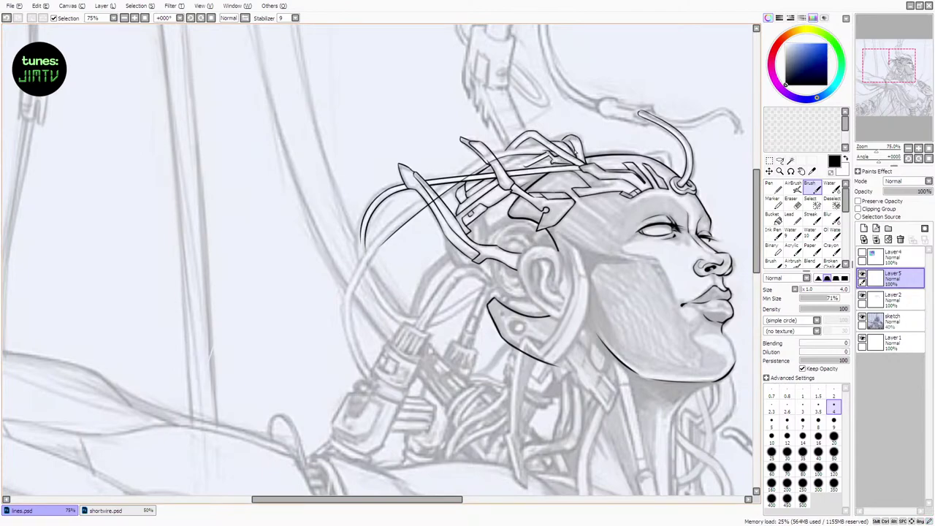
Ink the cable's upper edge from behind the upper spike across the crown toward the small loop, repeating strokes until they follow the sketch
{"action": "key", "text": "ctrl+z"}
{"action": "left_click_drag", "start_coordinate": [577, 156], "coordinate": [564, 144]}
{"action": "key", "text": "ctrl+z"}
{"action": "key", "text": "ctrl+z"}
{"action": "left_click_drag", "start_coordinate": [462, 173], "coordinate": [538, 148]}
{"action": "key", "text": "ctrl+z"}
{"action": "key", "text": "ctrl+z"}
{"action": "key", "text": "ctrl+z"}
{"action": "key", "text": "ctrl+z"}
{"action": "key", "text": "ctrl+z"}
{"action": "left_click_drag", "start_coordinate": [508, 155], "coordinate": [536, 147]}
{"action": "key", "text": "ctrl+z"}
{"action": "left_click_drag", "start_coordinate": [503, 155], "coordinate": [551, 144]}
Erase the new cable lines where they cross over the upper and lower spikes
{"action": "key", "text": "e"}
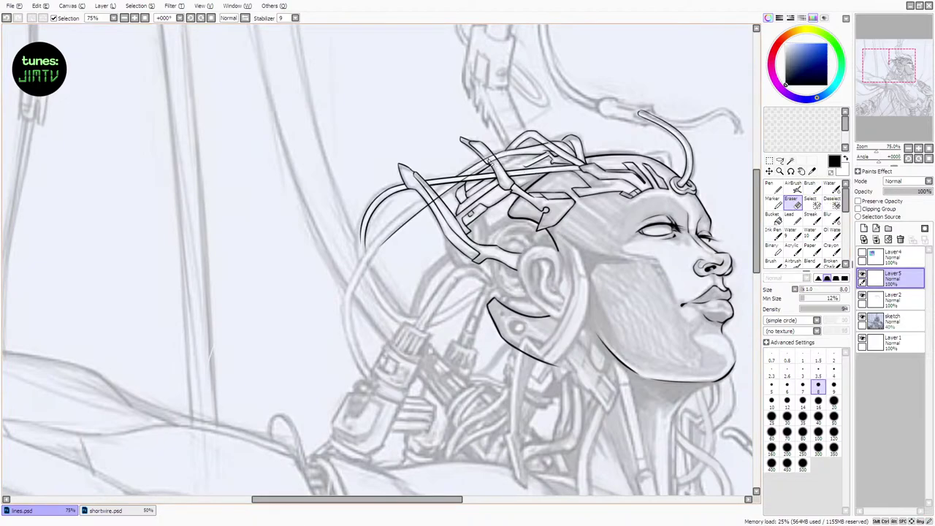
{"action": "left_click_drag", "start_coordinate": [484, 160], "coordinate": [494, 165]}
{"action": "left_click", "coordinate": [810, 189]}
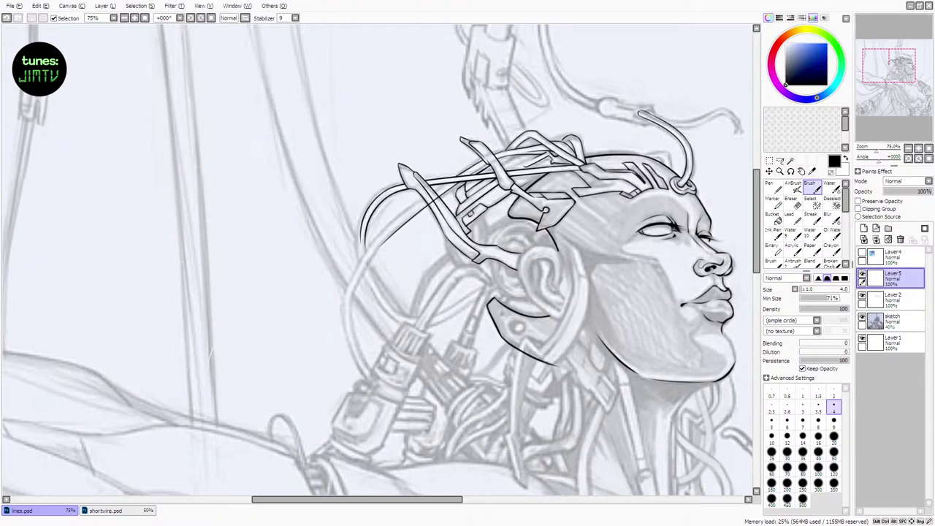
{"action": "key", "text": "e"}
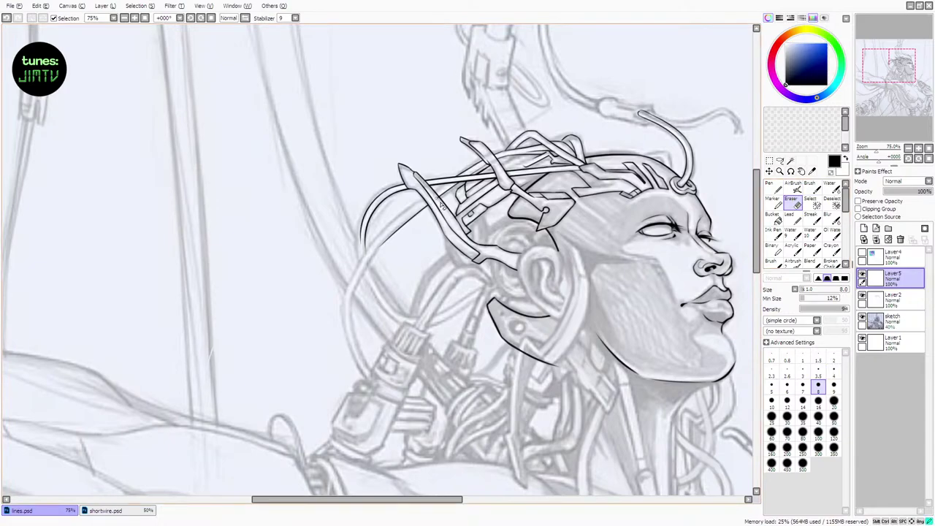
Ink the second cable sweeping behind the head beneath the first one with the size 4 brush, redoing rough strokes
{"action": "key", "text": "b"}
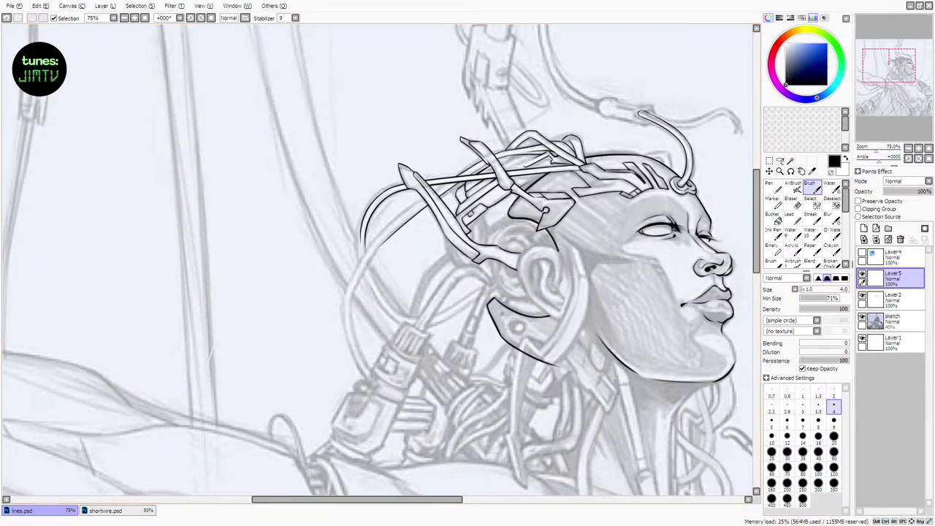
{"action": "left_click_drag", "start_coordinate": [360, 267], "coordinate": [379, 235]}
{"action": "key", "text": "ctrl+z"}
{"action": "key", "text": "ctrl+z"}
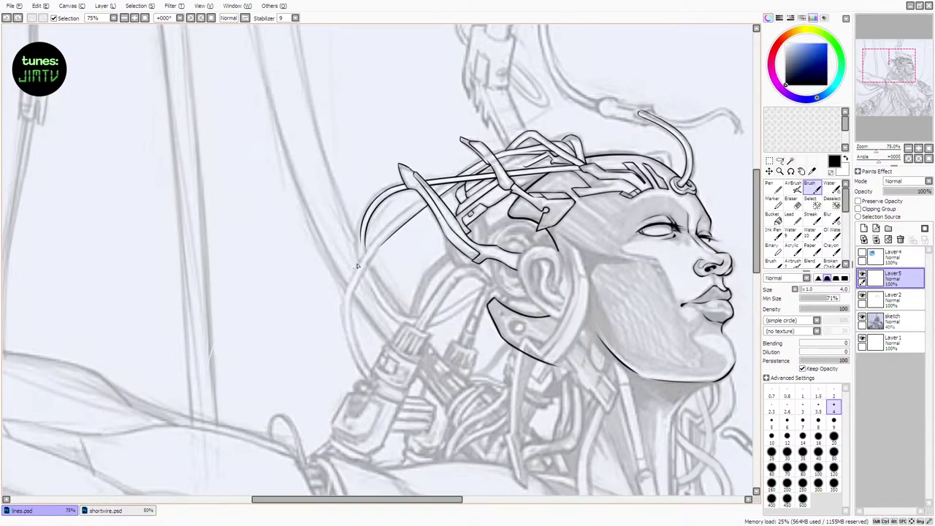
{"action": "mouse_move", "coordinate": [349, 283]}
{"action": "left_mouse_down"}
{"action": "mouse_move", "coordinate": [382, 235]}
{"action": "mouse_move", "coordinate": [438, 188]}
{"action": "left_mouse_up"}
{"action": "key", "text": "ctrl+z"}
{"action": "key", "text": "ctrl+z"}
{"action": "key", "text": "ctrl+z"}
{"action": "left_click_drag", "start_coordinate": [378, 238], "coordinate": [457, 177]}
{"action": "key", "text": "ctrl+z"}
{"action": "key", "text": "ctrl+z"}
{"action": "key", "text": "ctrl+z"}
{"action": "key", "text": "ctrl+z"}
{"action": "key", "text": "ctrl+z"}
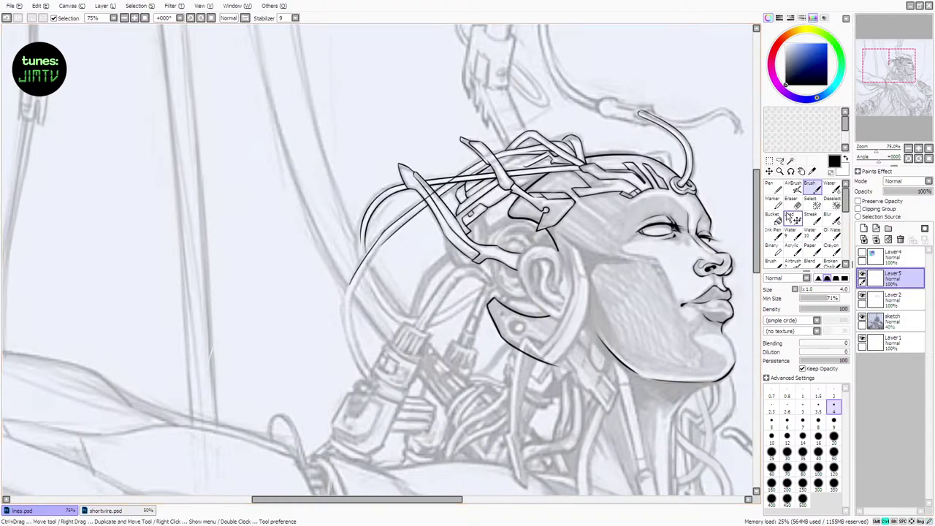
Erase the second cable's excess lower end and the line parts crossing the horn-shaped piece
{"action": "key", "text": "e"}
{"action": "left_click_drag", "start_coordinate": [378, 245], "coordinate": [350, 283]}
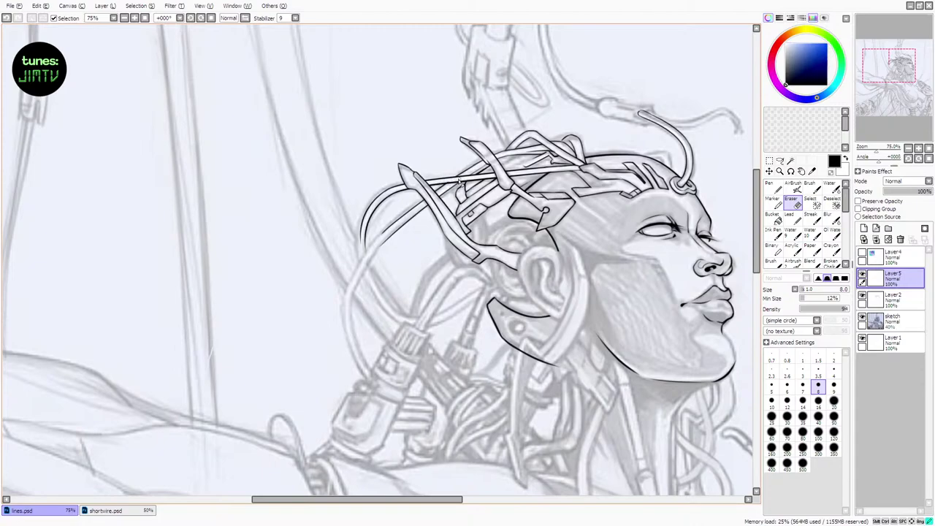
{"action": "left_click", "coordinate": [812, 188]}
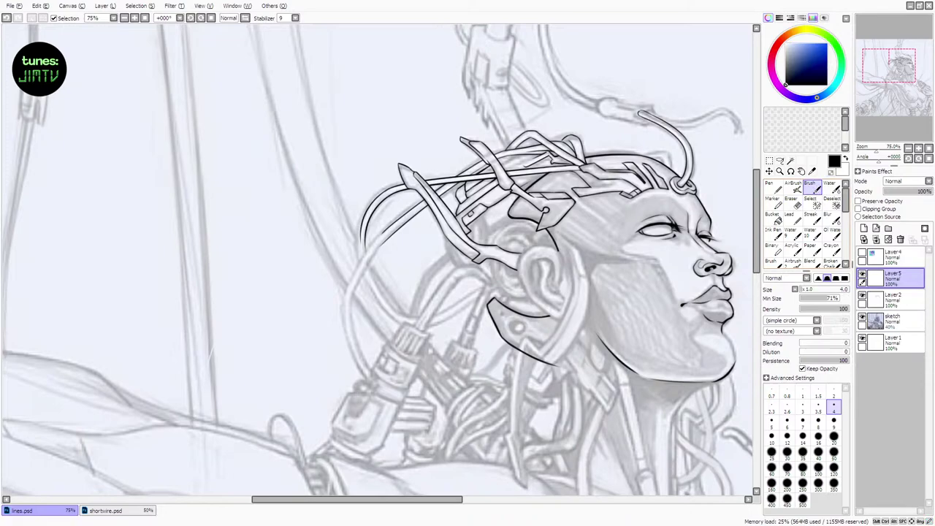
Hide the sketch layer to check the line art on its own, and show the sketch again
{"action": "left_click_drag", "start_coordinate": [406, 499], "coordinate": [424, 498]}
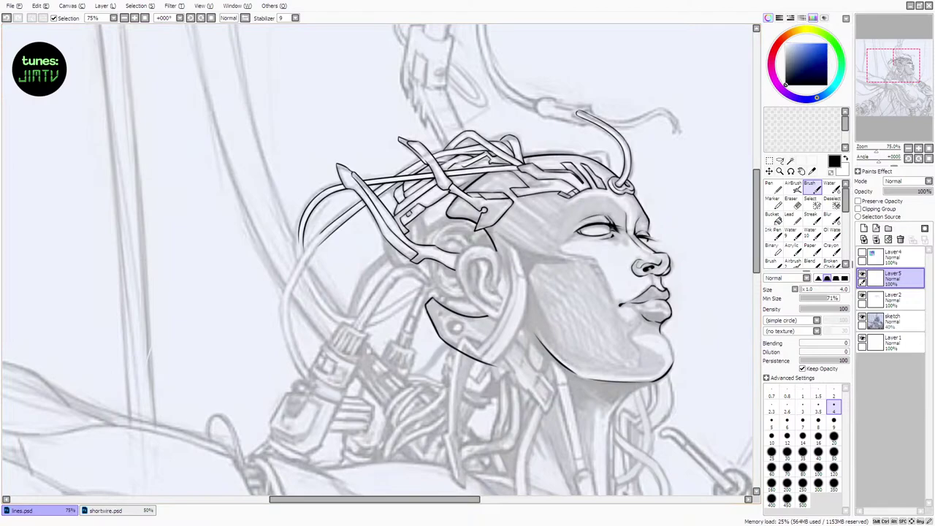
{"action": "left_click", "coordinate": [862, 317]}
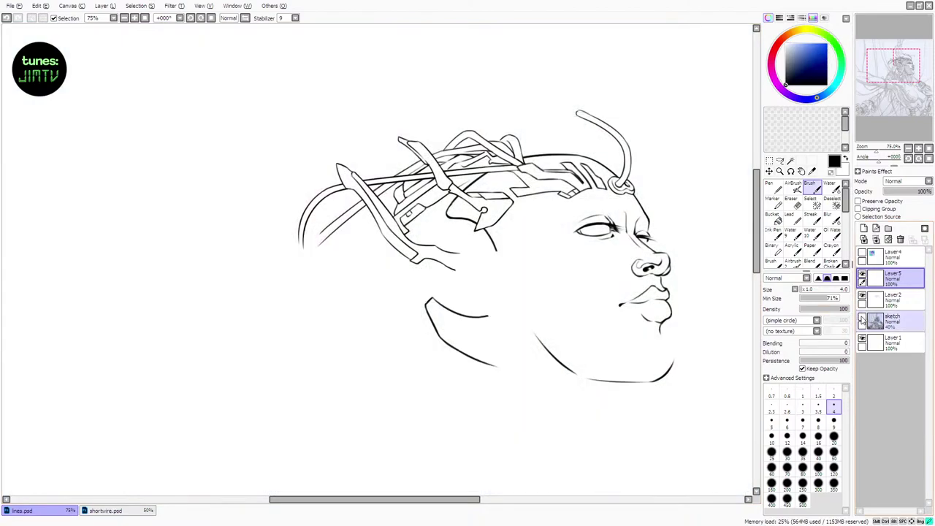
{"action": "left_click", "coordinate": [861, 317]}
{"action": "left_click_drag", "start_coordinate": [442, 503], "coordinate": [457, 503]}
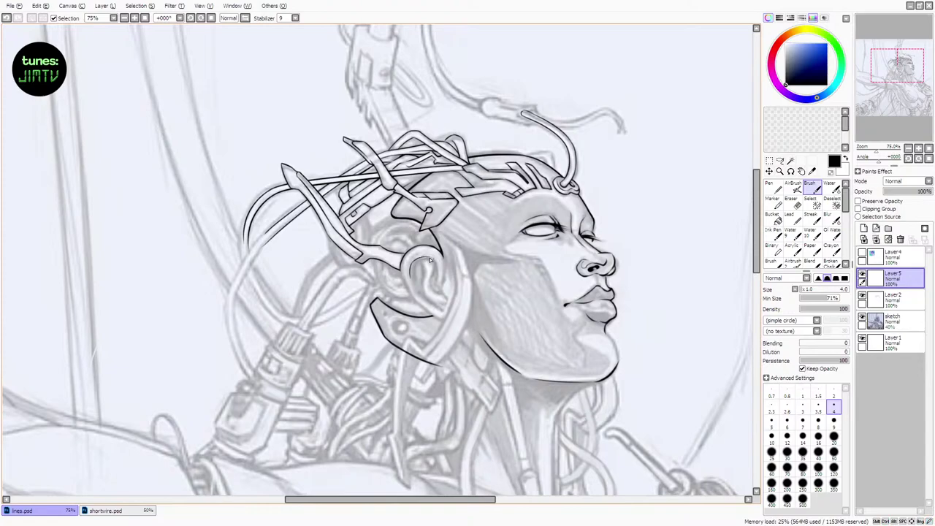
Ink the ear's outer contour over the sketch, from the upper rim down the back edge to the lobe
{"action": "left_click_drag", "start_coordinate": [429, 258], "coordinate": [439, 285]}
{"action": "key", "text": "ctrl+z"}
{"action": "key", "text": "ctrl+z"}
{"action": "mouse_move", "coordinate": [401, 265]}
{"action": "left_mouse_down"}
{"action": "mouse_move", "coordinate": [411, 295]}
{"action": "mouse_move", "coordinate": [439, 316]}
{"action": "left_mouse_up"}
{"action": "key", "text": "ctrl+z"}
{"action": "key", "text": "ctrl+z"}
Ink the inner folds of the ear, redoing strokes until they follow the sketch
{"action": "left_click_drag", "start_coordinate": [411, 284], "coordinate": [421, 300]}
{"action": "left_click_drag", "start_coordinate": [419, 297], "coordinate": [440, 314]}
{"action": "key", "text": "ctrl+z"}
{"action": "key", "text": "ctrl+z"}
{"action": "key", "text": "ctrl+z"}
{"action": "left_click_drag", "start_coordinate": [418, 258], "coordinate": [444, 305]}
{"action": "key", "text": "ctrl+z"}
{"action": "key", "text": "ctrl+z"}
{"action": "key", "text": "ctrl+z"}
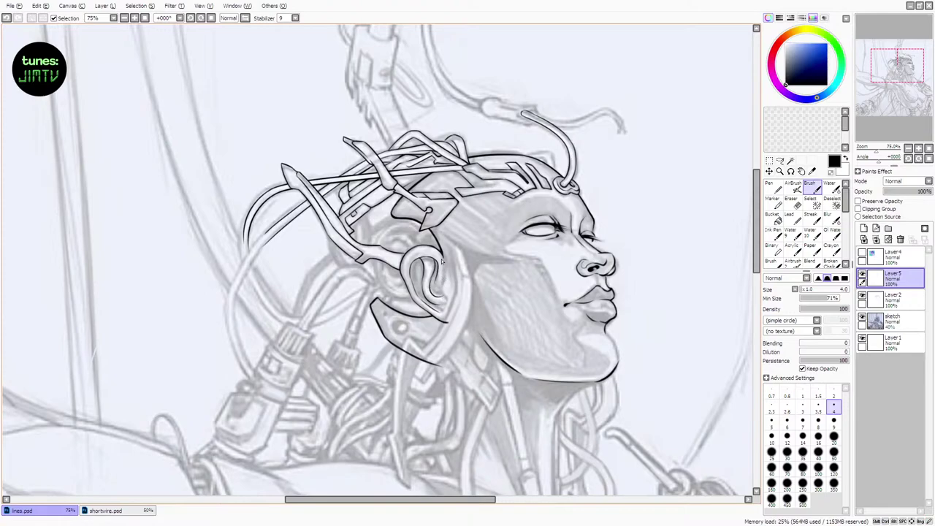
Refine the ear's front edge and lobe with short brush strokes
{"action": "key", "text": "ctrl+z"}
{"action": "left_click_drag", "start_coordinate": [441, 253], "coordinate": [446, 263]}
{"action": "key", "text": "ctrl+z"}
{"action": "left_click_drag", "start_coordinate": [758, 210], "coordinate": [759, 230]}
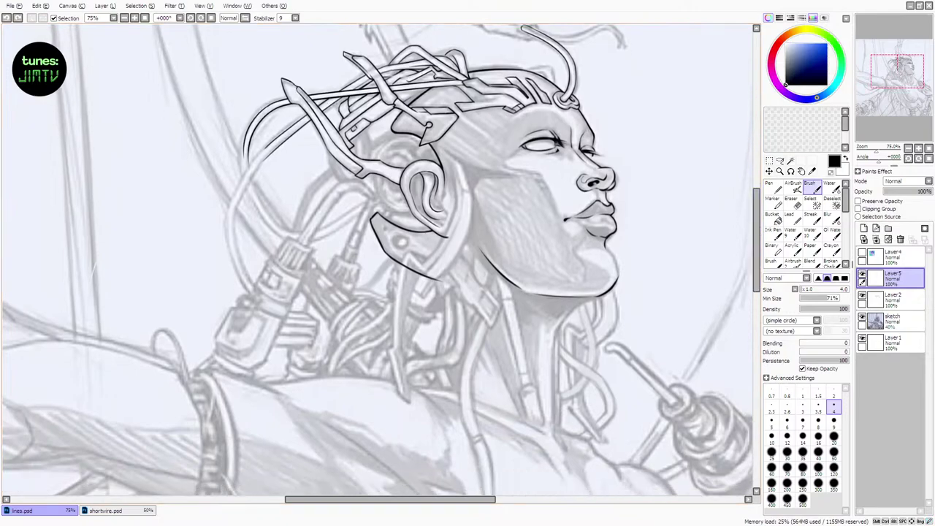
{"action": "key", "text": "ctrl+z"}
{"action": "left_click_drag", "start_coordinate": [442, 196], "coordinate": [442, 228]}
{"action": "key", "text": "ctrl+z"}
{"action": "key", "text": "ctrl+z"}
{"action": "key", "text": "ctrl+z"}
Clean up the lines around the earlobe and the plate below it, and merge Layer5 down into Layer2
{"action": "key", "text": "e"}
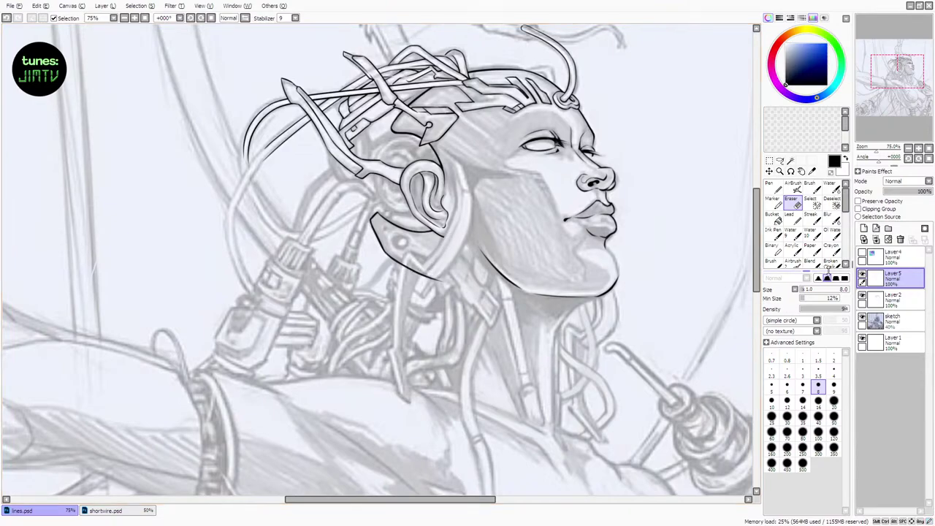
{"action": "key", "text": "ctrl+e"}
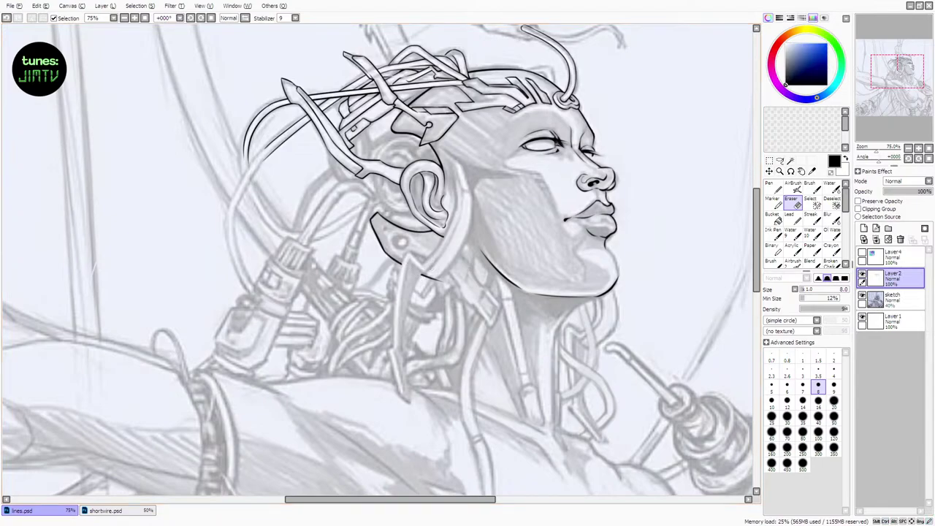
{"action": "key", "text": "b"}
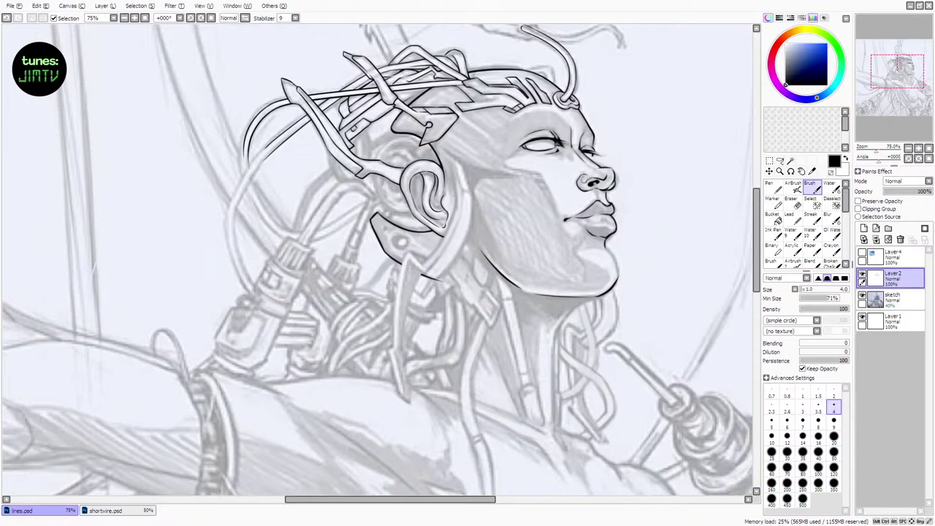
Hide the sketch layer to review the merged head line art, and show the sketch again
{"action": "left_click", "coordinate": [861, 295]}
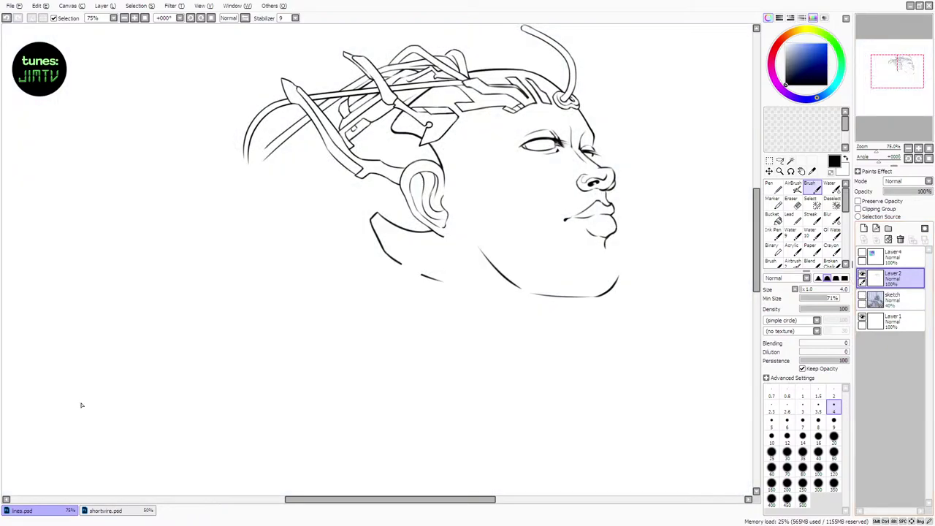
{"action": "scroll", "coordinate": [595, 471], "scroll_direction": "down", "scroll_amount": 2}
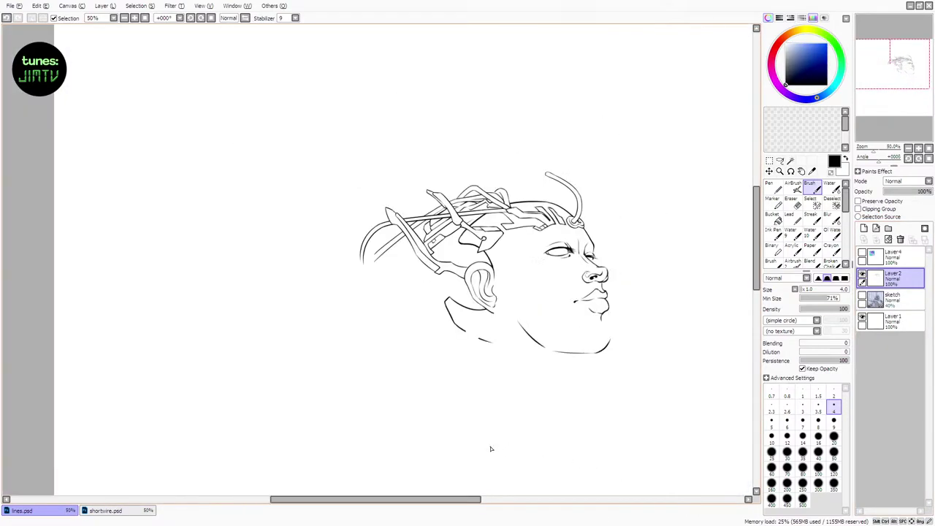
{"action": "scroll", "coordinate": [491, 449], "scroll_direction": "up", "scroll_amount": 2}
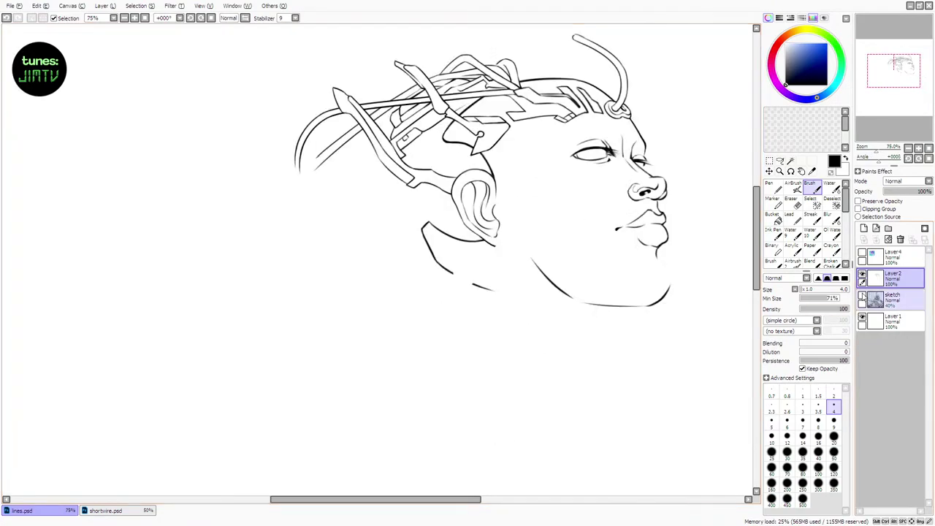
{"action": "left_click", "coordinate": [861, 295]}
{"action": "left_click_drag", "start_coordinate": [449, 497], "coordinate": [451, 496]}
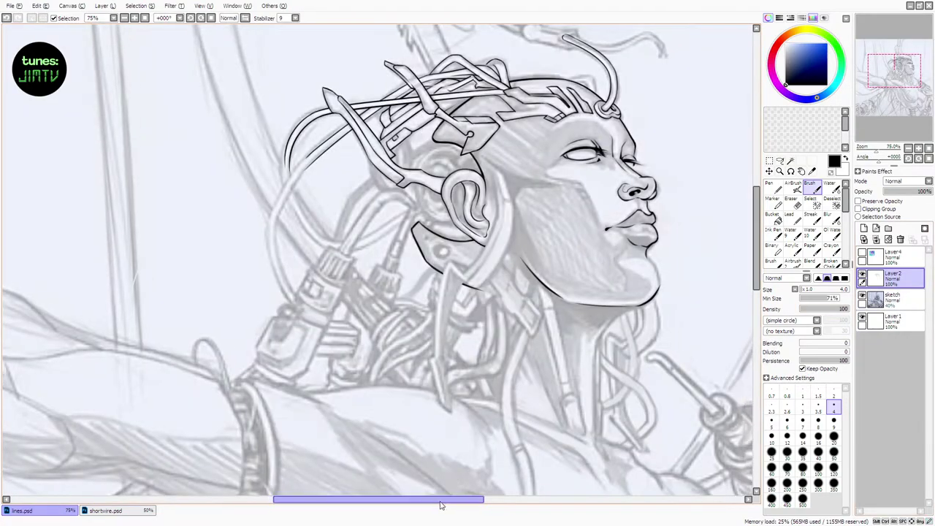
Set the brush size to 5 and erase the leftover line segment beneath the plate under the ear
{"action": "key", "text": "bracketright"}
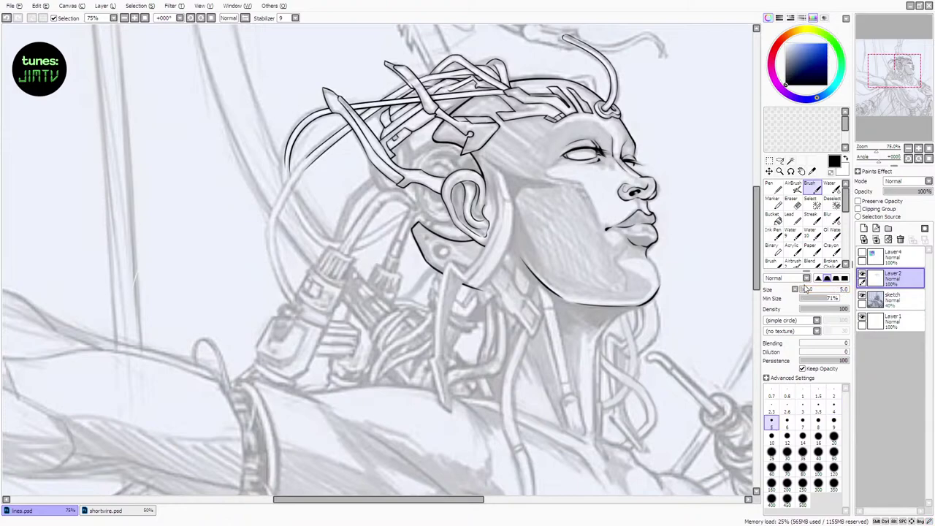
{"action": "left_click_drag", "start_coordinate": [373, 503], "coordinate": [381, 502]}
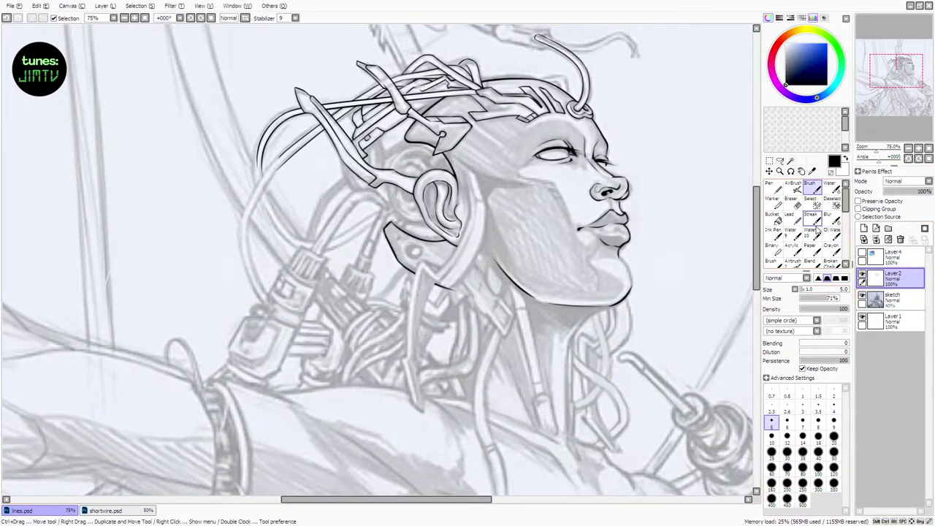
{"action": "key", "text": "e"}
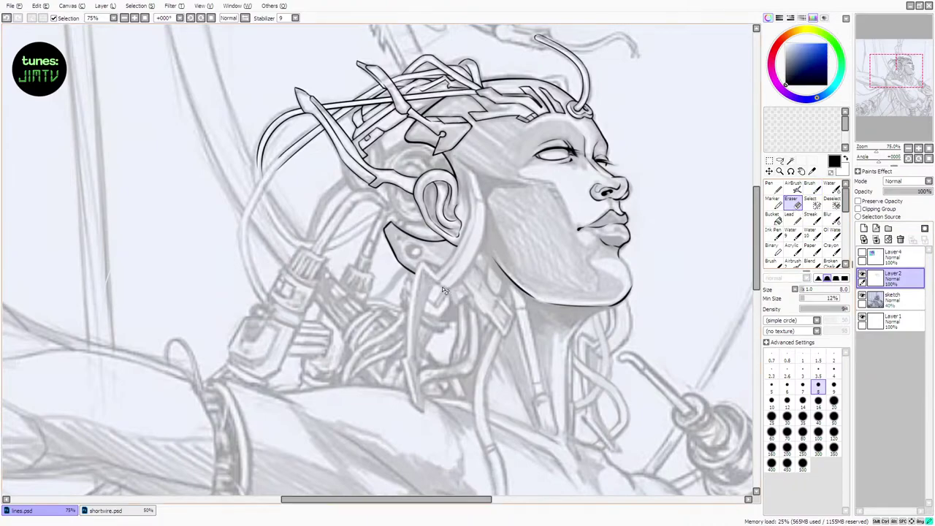
{"action": "left_click", "coordinate": [817, 189]}
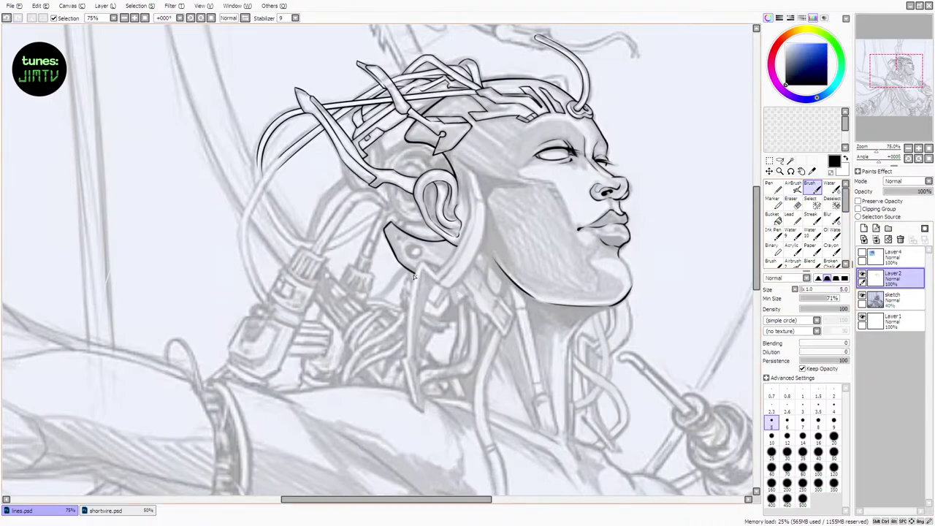
Ink the long back edge of the blade hanging below the ear plate as one smooth stroke
{"action": "left_click_drag", "start_coordinate": [421, 262], "coordinate": [409, 363]}
{"action": "key", "text": "ctrl+z"}
{"action": "key", "text": "ctrl+z"}
{"action": "left_click_drag", "start_coordinate": [421, 261], "coordinate": [409, 369]}
{"action": "key", "text": "ctrl+z"}
{"action": "key", "text": "ctrl+z"}
{"action": "left_click_drag", "start_coordinate": [419, 261], "coordinate": [409, 371]}
{"action": "key", "text": "ctrl+z"}
{"action": "left_click_drag", "start_coordinate": [419, 262], "coordinate": [409, 383]}
{"action": "key", "text": "ctrl+z"}
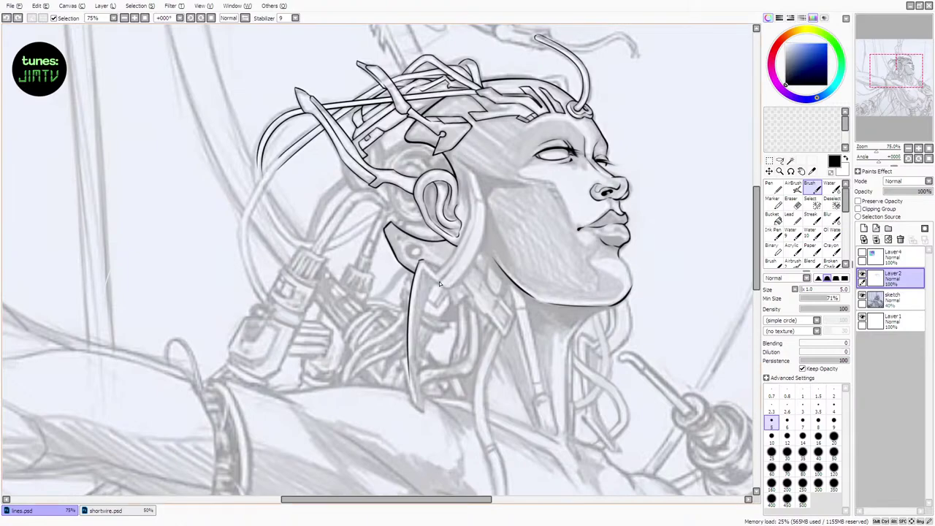
Ink the notched top edge of the hanging blade towards the strap below the ear and clean up the overlaps
{"action": "left_click_drag", "start_coordinate": [423, 261], "coordinate": [453, 276]}
{"action": "key", "text": "ctrl+z"}
{"action": "key", "text": "ctrl+z"}
{"action": "key", "text": "ctrl+z"}
{"action": "key", "text": "ctrl+z"}
{"action": "left_click_drag", "start_coordinate": [423, 261], "coordinate": [451, 260]}
{"action": "key", "text": "e"}
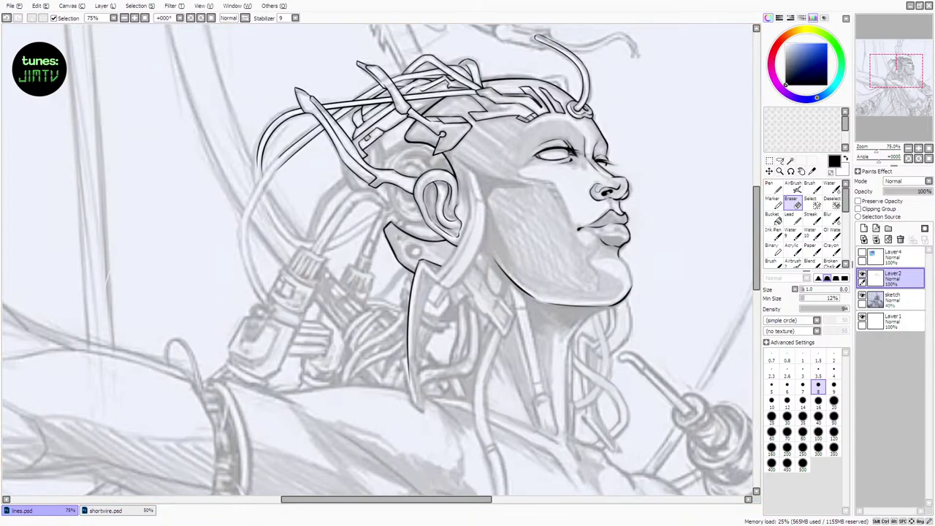
{"action": "left_click", "coordinate": [808, 187]}
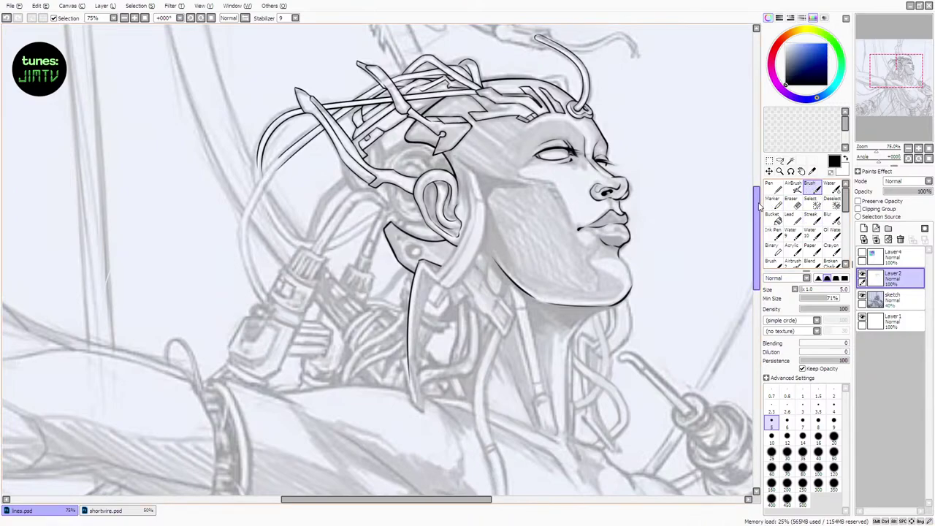
Erase the lower end of the hanging blade's back edge
{"action": "scroll", "coordinate": [759, 207], "scroll_direction": "down", "scroll_amount": 1}
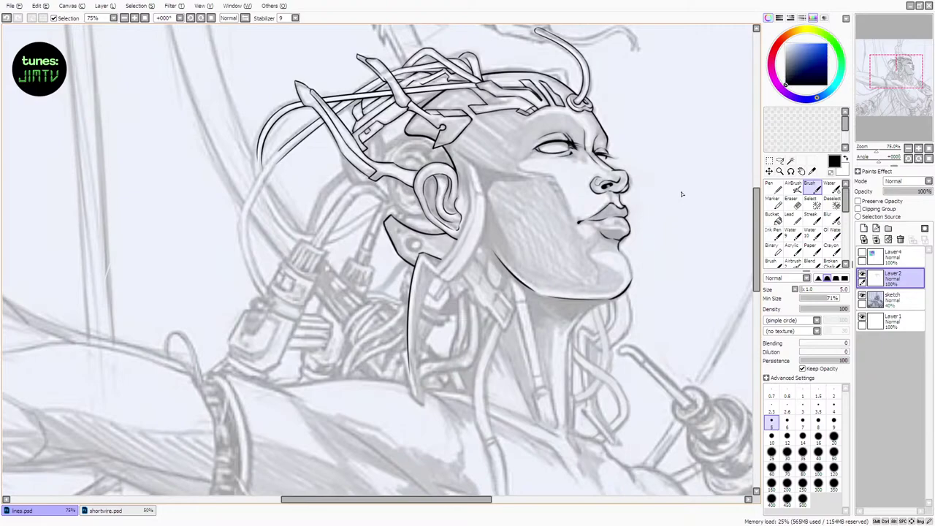
{"action": "left_click", "coordinate": [792, 203]}
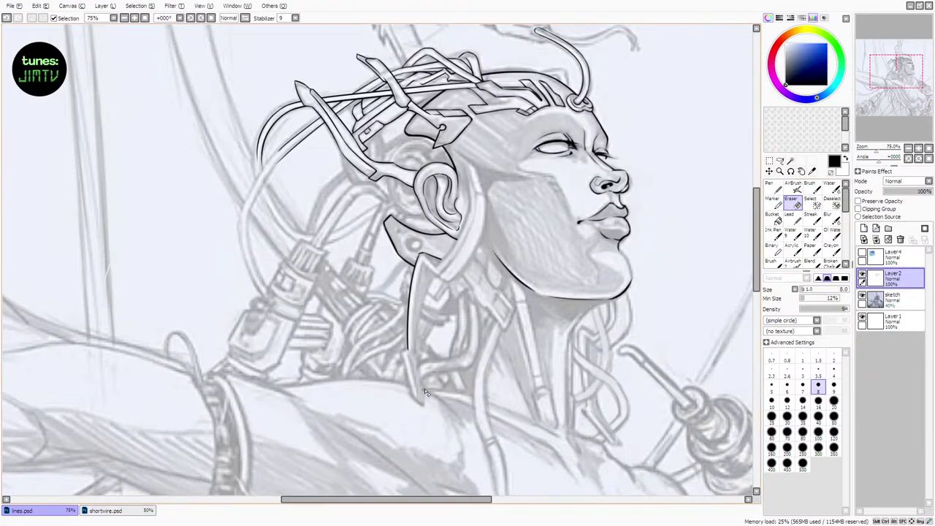
{"action": "key", "text": "b"}
Ink the small step in the hanging blade's back edge and the slanted edge of its lower tip
{"action": "scroll", "coordinate": [399, 310], "scroll_direction": "down", "scroll_amount": 3}
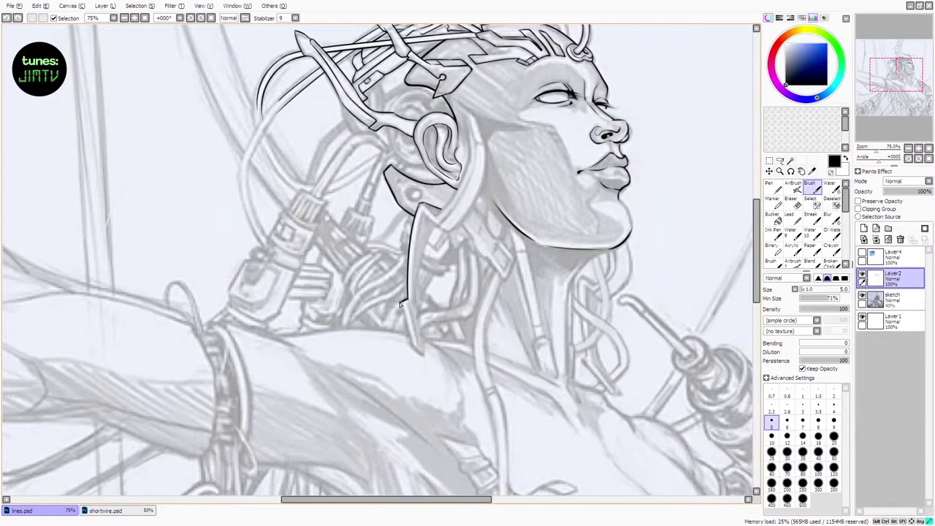
{"action": "key", "text": "ctrl+z"}
{"action": "left_click_drag", "start_coordinate": [400, 304], "coordinate": [417, 350]}
{"action": "key", "text": "ctrl+z"}
{"action": "key", "text": "ctrl+z"}
{"action": "key", "text": "ctrl+z"}
{"action": "left_click_drag", "start_coordinate": [409, 303], "coordinate": [416, 352]}
{"action": "key", "text": "ctrl+z"}
Set the brush size to 4 and minimum size to 75%, and ink the blade tip's inner and closing edges
{"action": "left_click", "coordinate": [801, 290]}
{"action": "left_click", "coordinate": [830, 299]}
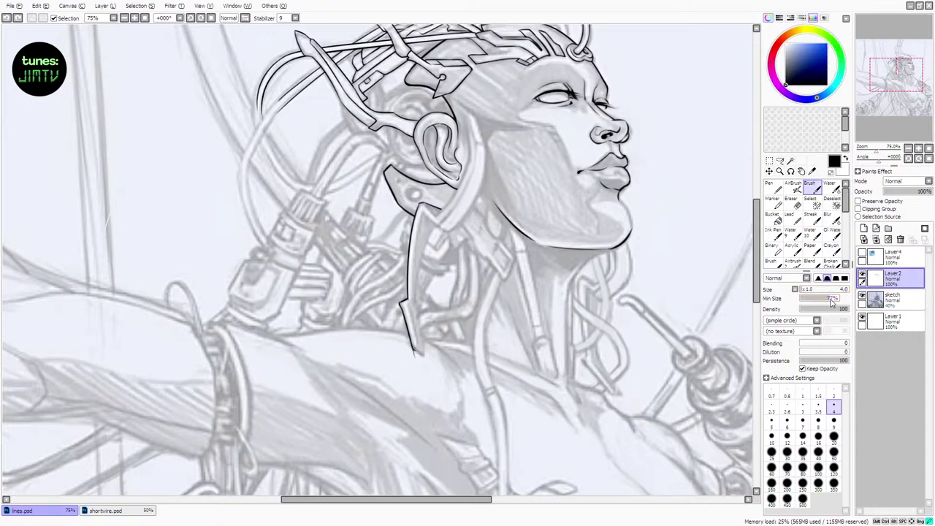
{"action": "mouse_move", "coordinate": [406, 302]}
{"action": "left_mouse_down"}
{"action": "mouse_move", "coordinate": [417, 350]}
{"action": "mouse_move", "coordinate": [401, 290]}
{"action": "mouse_move", "coordinate": [428, 344]}
{"action": "left_mouse_up"}
{"action": "key", "text": "ctrl+z"}
{"action": "key", "text": "ctrl+z"}
{"action": "key", "text": "ctrl+z"}
{"action": "key", "text": "ctrl+z"}
{"action": "key", "text": "ctrl+z"}
{"action": "key", "text": "ctrl+z"}
{"action": "mouse_move", "coordinate": [413, 300]}
{"action": "left_mouse_down"}
{"action": "mouse_move", "coordinate": [430, 381]}
{"action": "mouse_move", "coordinate": [409, 343]}
{"action": "left_mouse_up"}
{"action": "key", "text": "ctrl+z"}
{"action": "key", "text": "ctrl+z"}
Erase the overshooting lines around the blade's lower tip and its step
{"action": "key", "text": "e"}
{"action": "key", "text": "ctrl+z"}
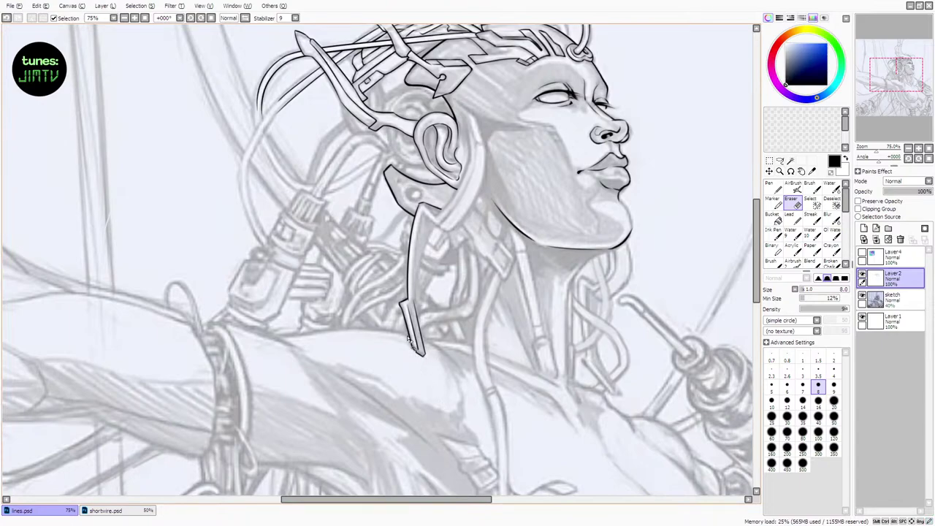
{"action": "left_click", "coordinate": [810, 188]}
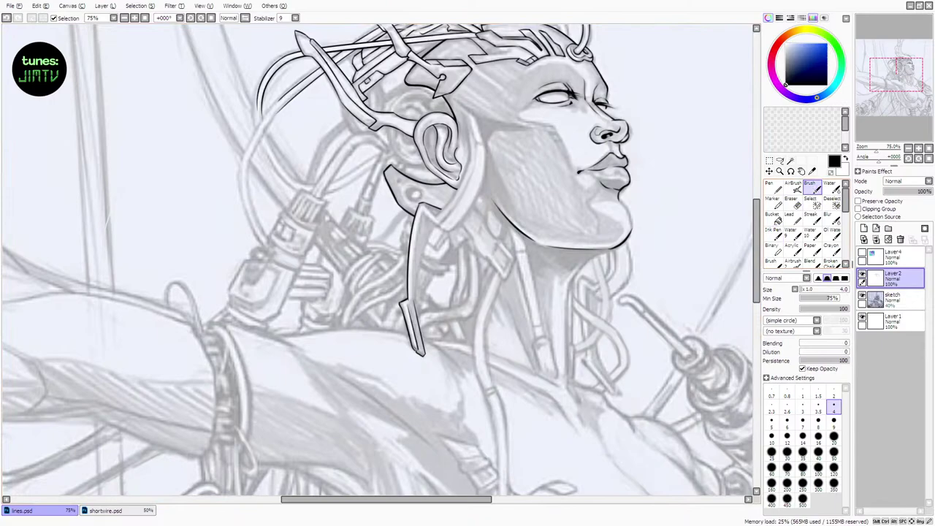
{"action": "key", "text": "e"}
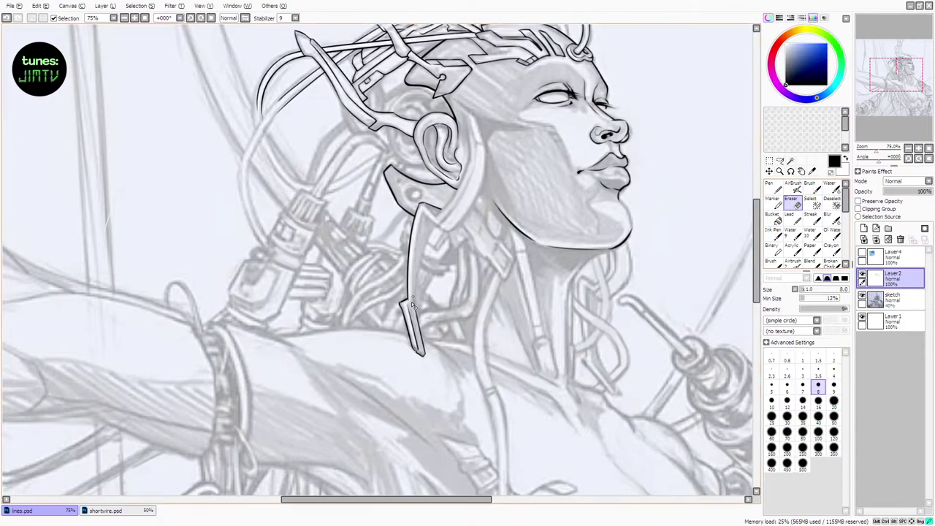
{"action": "left_click", "coordinate": [808, 188]}
Ink the lower inner edge of the curved ear guard, rising from the top of the hanging blade
{"action": "left_click_drag", "start_coordinate": [756, 256], "coordinate": [756, 236]}
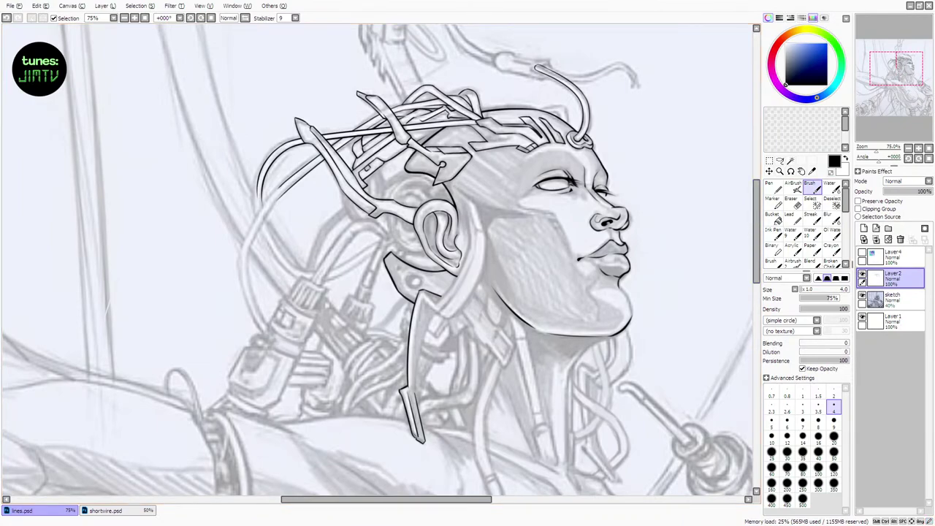
{"action": "left_click_drag", "start_coordinate": [756, 214], "coordinate": [757, 219]}
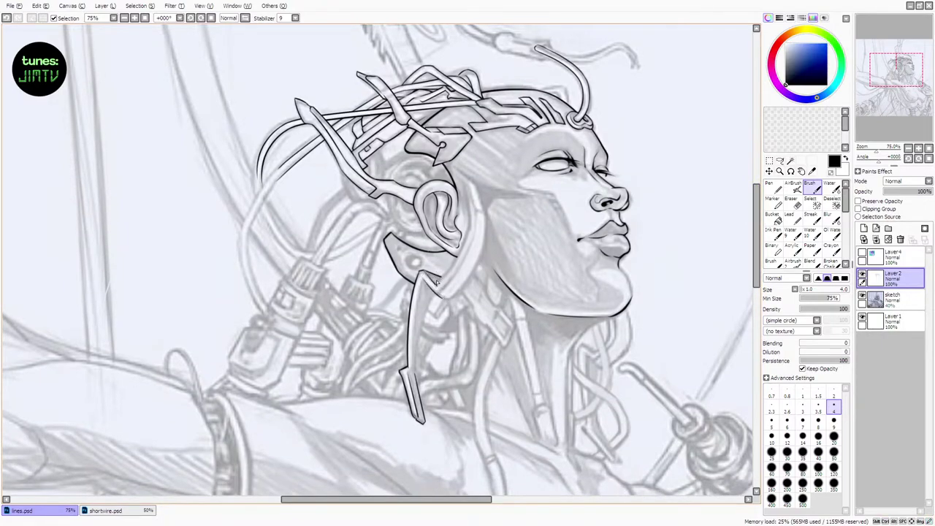
{"action": "left_click_drag", "start_coordinate": [438, 287], "coordinate": [460, 253]}
{"action": "key", "text": "ctrl+z"}
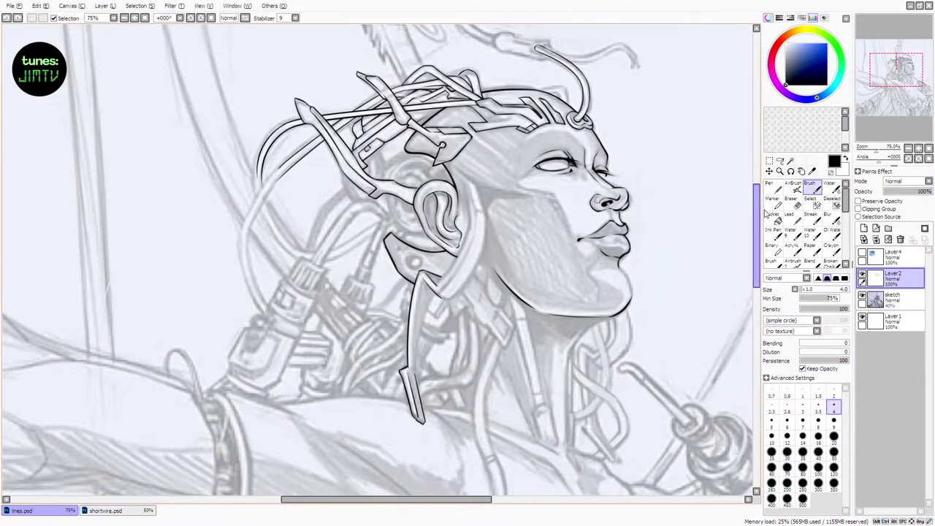
{"action": "key", "text": "e"}
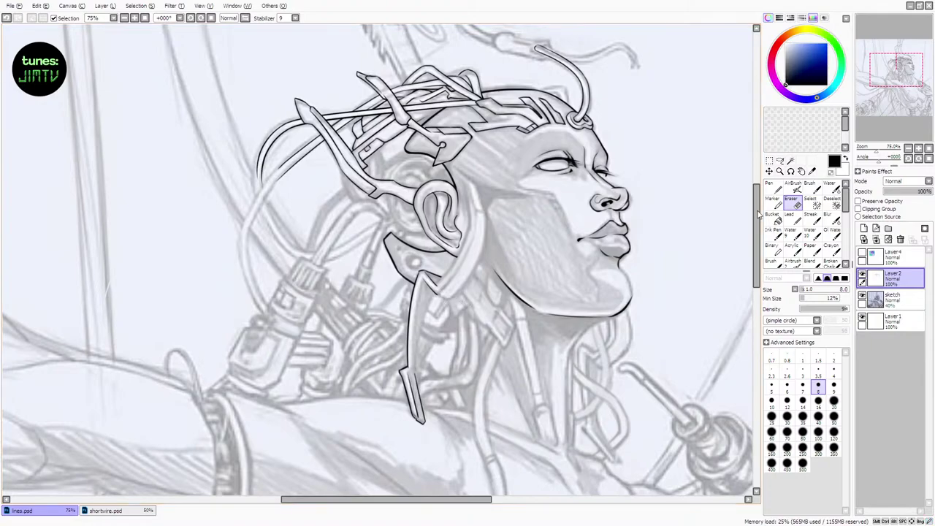
{"action": "key", "text": "b"}
{"action": "mouse_move", "coordinate": [436, 295]}
{"action": "left_mouse_down"}
{"action": "mouse_move", "coordinate": [452, 298]}
{"action": "mouse_move", "coordinate": [470, 248]}
{"action": "left_mouse_up"}
{"action": "key", "text": "ctrl+z"}
{"action": "key", "text": "ctrl+z"}
{"action": "key", "text": "ctrl+z"}
{"action": "left_click_drag", "start_coordinate": [437, 296], "coordinate": [459, 271]}
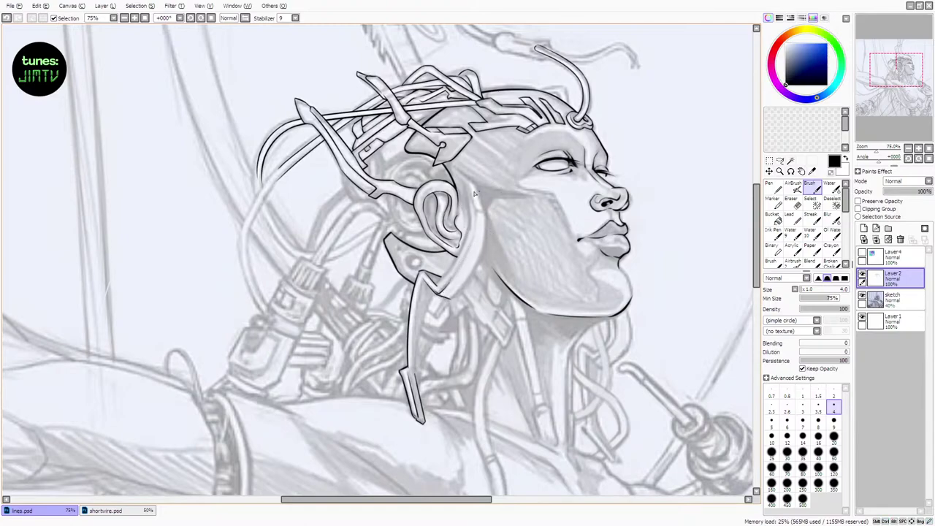
Ink the ear guard's upper front edge, from its pointed tip at the temple down to the bend beside the cheek
{"action": "left_click_drag", "start_coordinate": [457, 167], "coordinate": [485, 214]}
{"action": "key", "text": "ctrl+z"}
{"action": "key", "text": "ctrl+z"}
{"action": "key", "text": "e"}
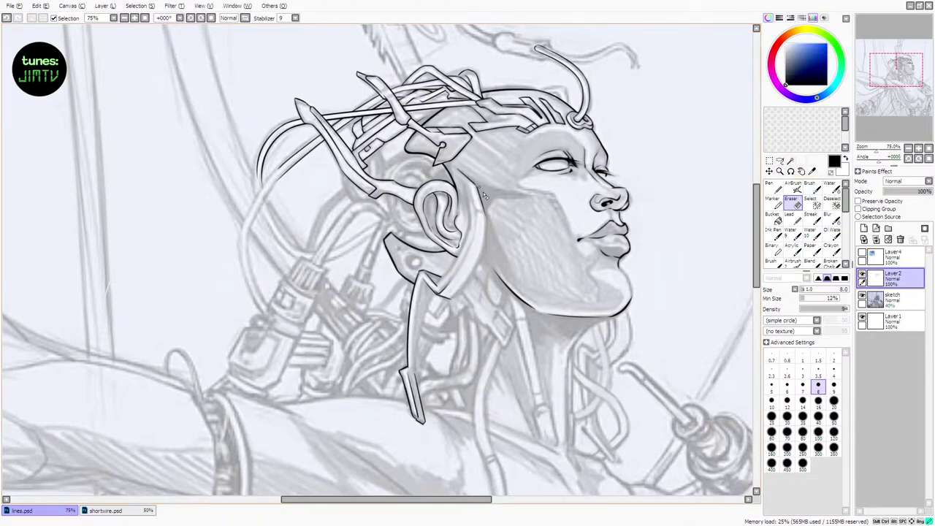
{"action": "key", "text": "b"}
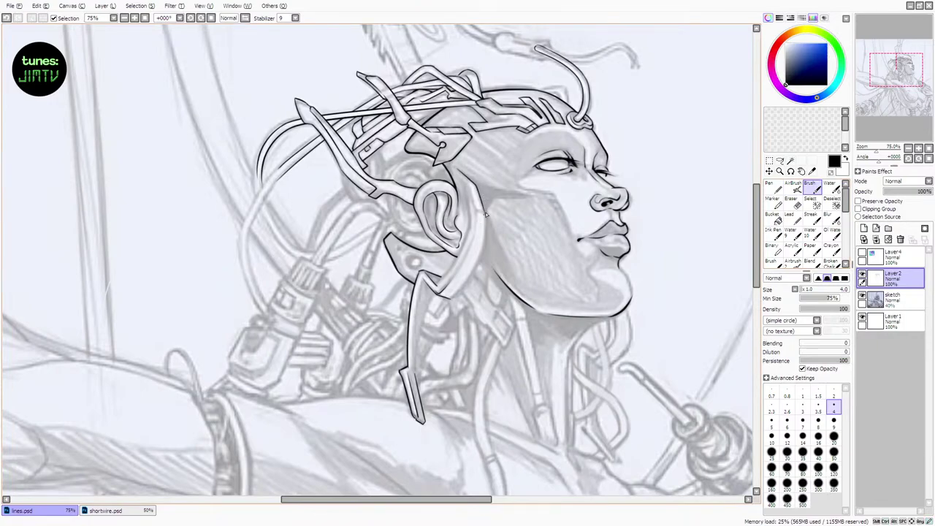
Ink the ear guard's outer edge from the bend beside the cheek down to its lower corner, and clean up the line
{"action": "left_click_drag", "start_coordinate": [486, 213], "coordinate": [485, 259]}
{"action": "key", "text": "ctrl+z"}
{"action": "left_click_drag", "start_coordinate": [482, 256], "coordinate": [474, 274]}
{"action": "key", "text": "ctrl+z"}
{"action": "mouse_move", "coordinate": [484, 214]}
{"action": "left_mouse_down"}
{"action": "mouse_move", "coordinate": [475, 280]}
{"action": "mouse_move", "coordinate": [453, 295]}
{"action": "left_mouse_up"}
{"action": "key", "text": "ctrl+z"}
{"action": "key", "text": "ctrl+z"}
{"action": "key", "text": "ctrl+z"}
{"action": "key", "text": "ctrl+z"}
{"action": "left_click", "coordinate": [455, 293]}
{"action": "key", "text": "e"}
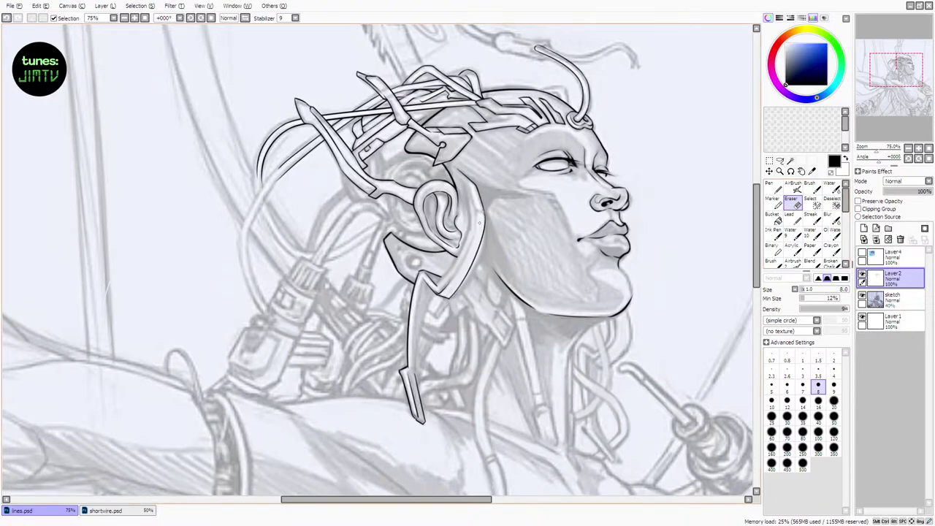
Ink the ear guard's inner edge alongside the ear, from the temple tip down toward the hanging blade, and clean up its upper end
{"action": "key", "text": "b"}
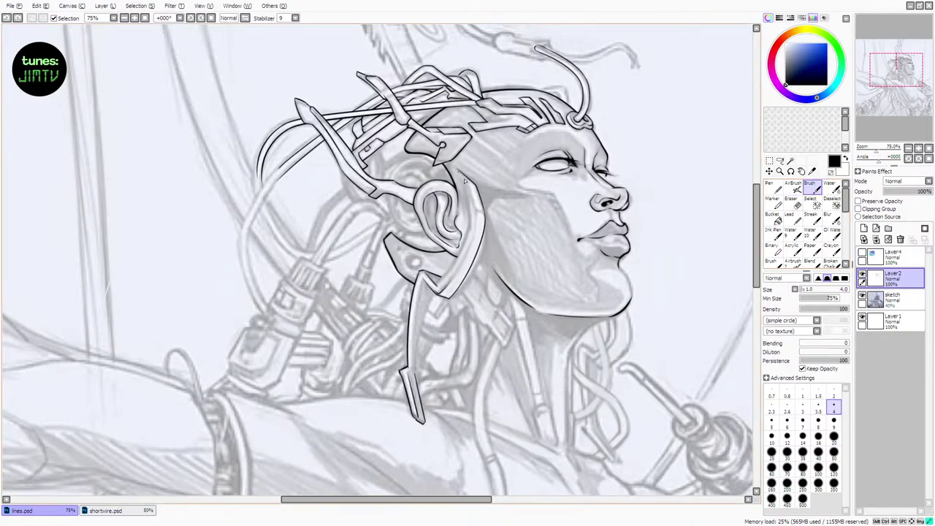
{"action": "left_click_drag", "start_coordinate": [458, 172], "coordinate": [479, 196]}
{"action": "key", "text": "ctrl+z"}
{"action": "left_click_drag", "start_coordinate": [438, 283], "coordinate": [461, 248]}
{"action": "key", "text": "ctrl+z"}
{"action": "left_click_drag", "start_coordinate": [469, 212], "coordinate": [460, 260]}
{"action": "key", "text": "ctrl+z"}
{"action": "key", "text": "ctrl+z"}
{"action": "left_click_drag", "start_coordinate": [461, 175], "coordinate": [474, 227]}
{"action": "key", "text": "ctrl+z"}
{"action": "key", "text": "ctrl+z"}
{"action": "key", "text": "ctrl+z"}
{"action": "key", "text": "e"}
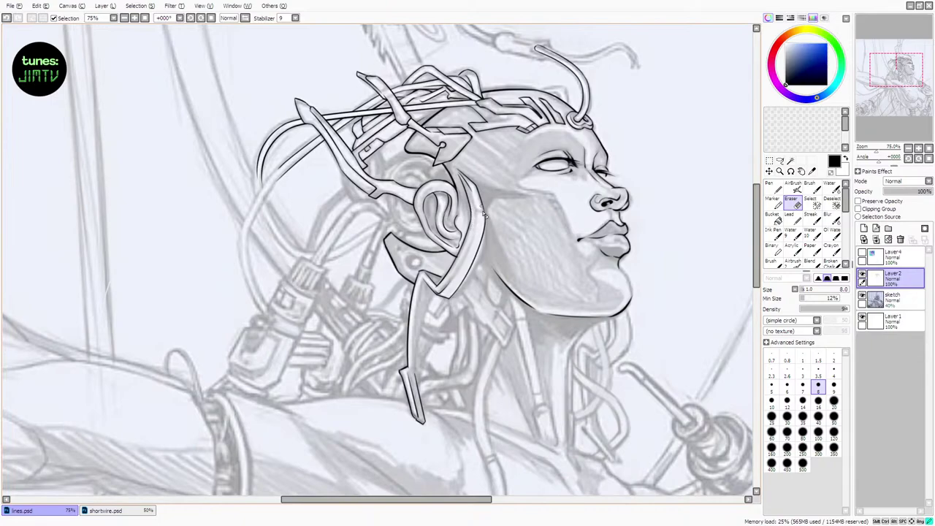
{"action": "left_click_drag", "start_coordinate": [459, 171], "coordinate": [471, 195]}
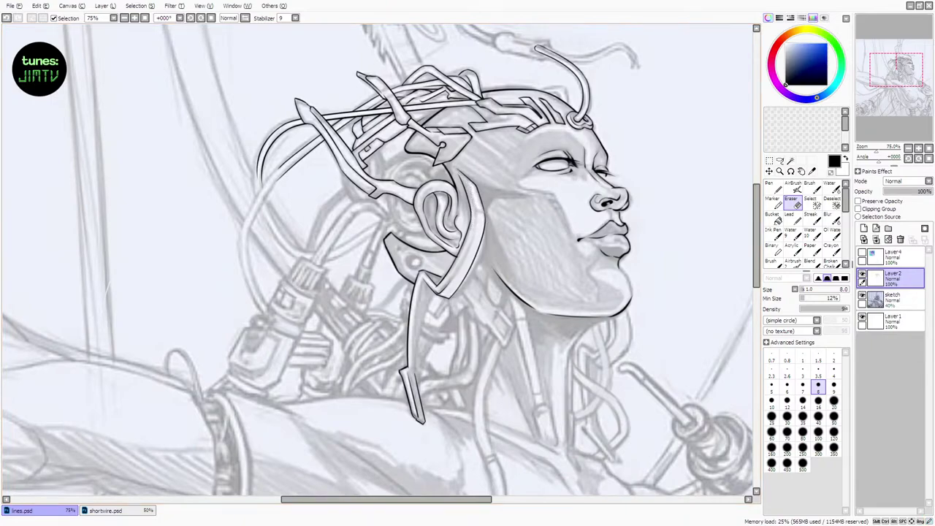
Ink a bevel line inside the ear guard, parallel to its outer edge, from the lower corner up past the bend
{"action": "key", "text": "b"}
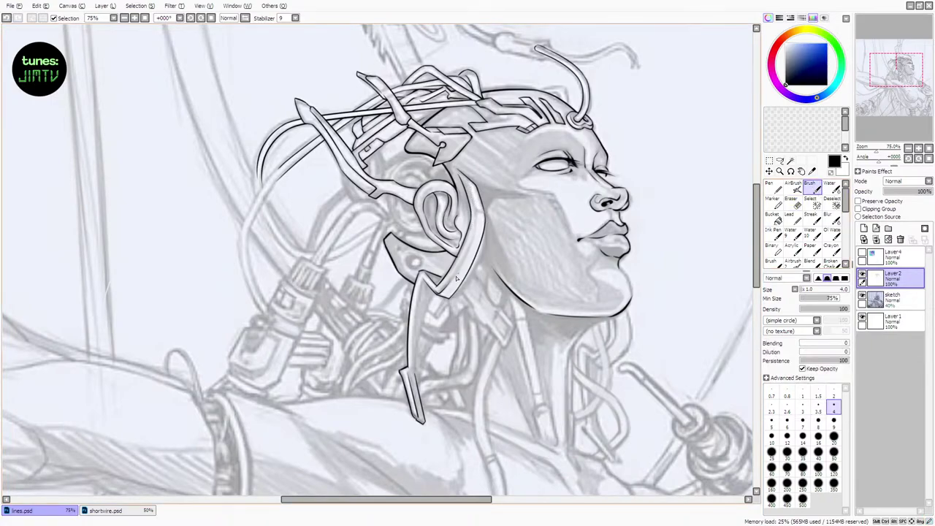
{"action": "left_click_drag", "start_coordinate": [445, 288], "coordinate": [478, 218]}
{"action": "key", "text": "ctrl+z"}
{"action": "key", "text": "e"}
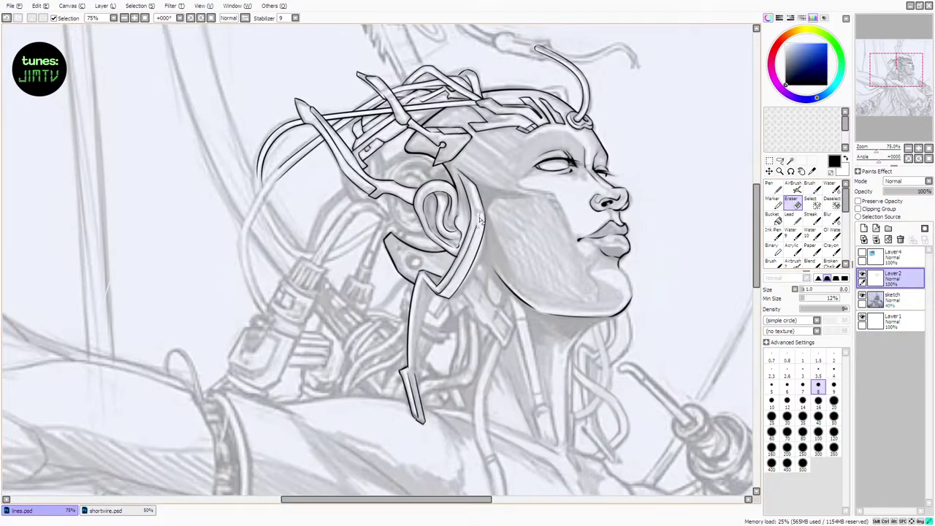
{"action": "key", "text": "b"}
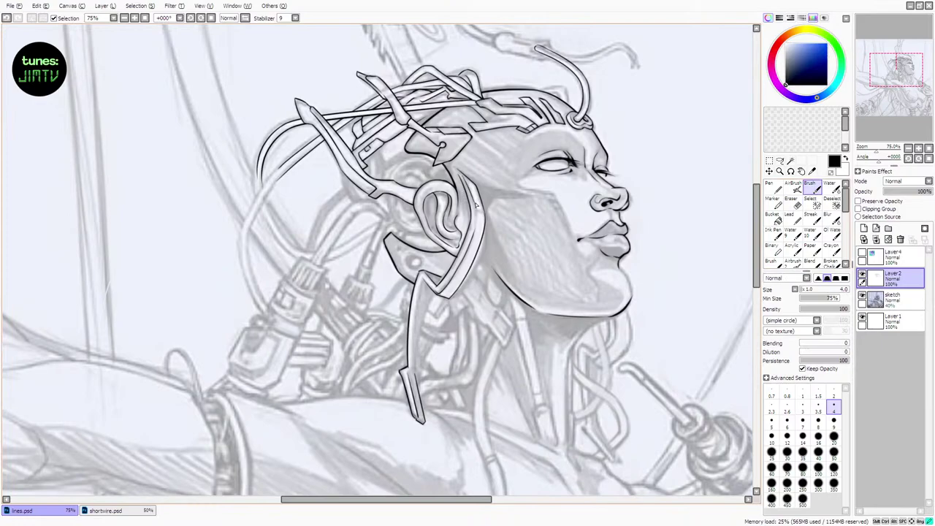
{"action": "key", "text": "ctrl+z"}
{"action": "left_click_drag", "start_coordinate": [476, 213], "coordinate": [472, 245]}
{"action": "key", "text": "ctrl+z"}
Check the line art with the sketch layer hidden, show the sketch again, and touch up the ear guard near the earlobe
{"action": "left_click", "coordinate": [862, 295]}
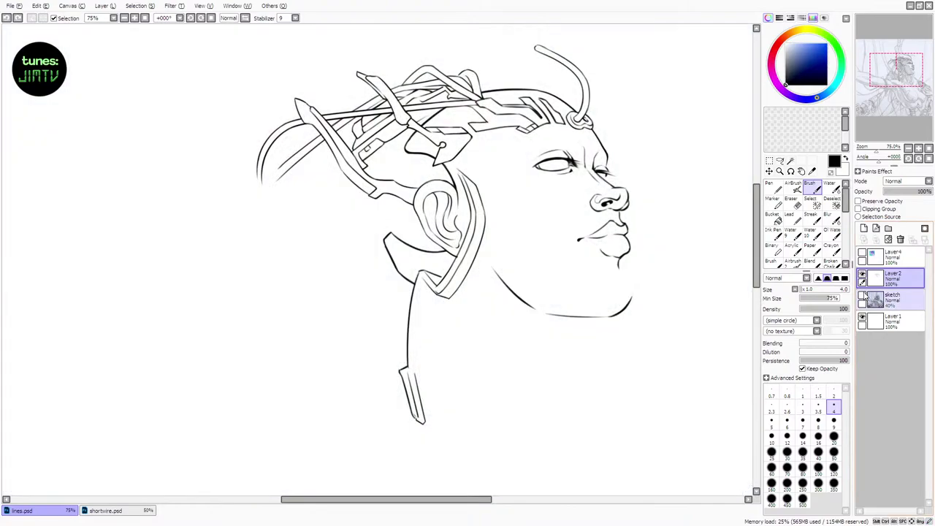
{"action": "left_click", "coordinate": [862, 296]}
{"action": "left_click", "coordinate": [795, 204]}
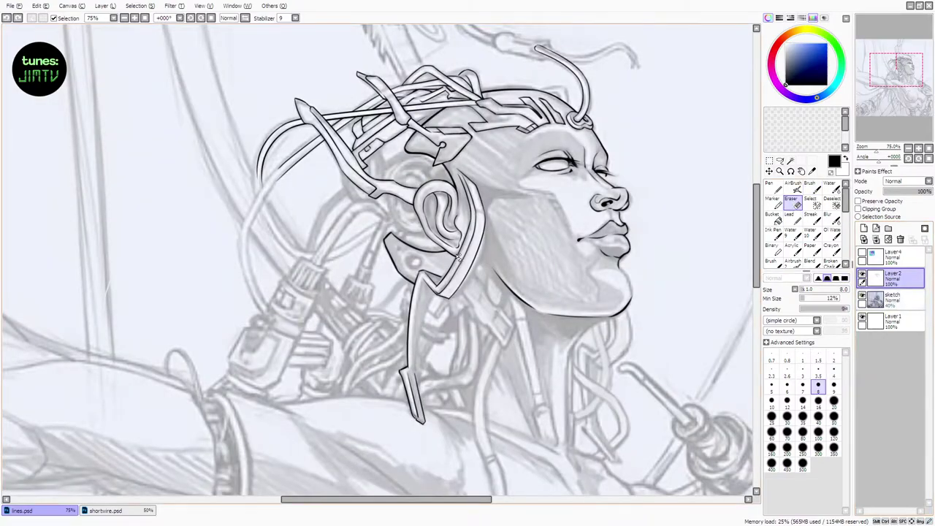
{"action": "left_click", "coordinate": [862, 295]}
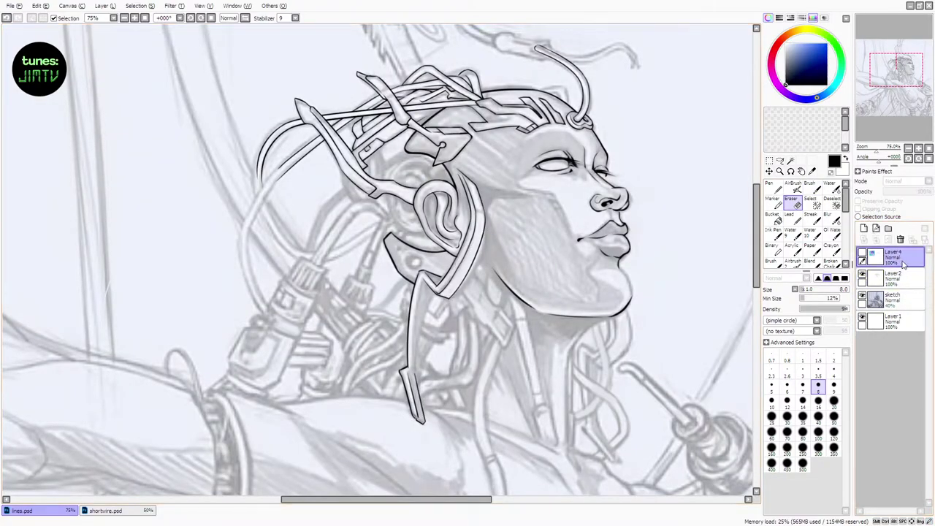
{"action": "left_click", "coordinate": [863, 295]}
{"action": "left_click_drag", "start_coordinate": [454, 256], "coordinate": [465, 246]}
{"action": "key", "text": "ctrl+z"}
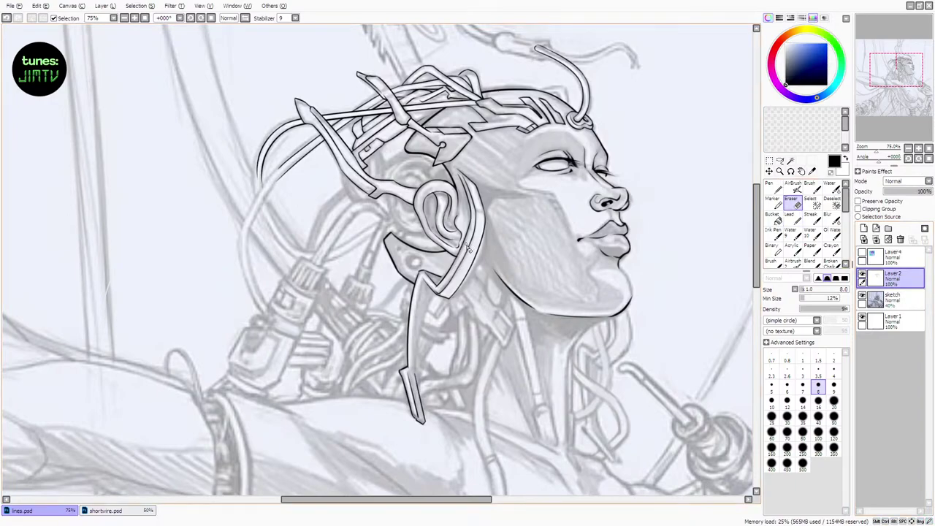
{"action": "left_click", "coordinate": [814, 188]}
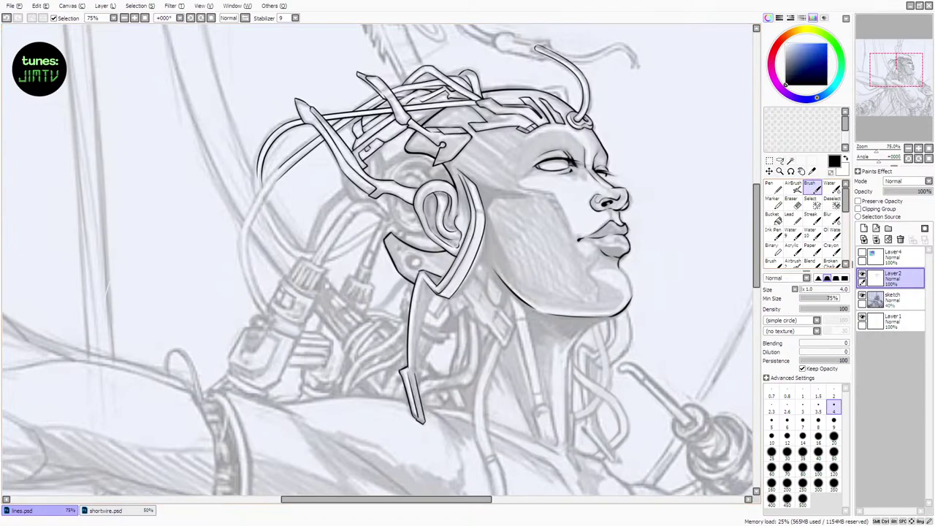
{"action": "key", "text": "e"}
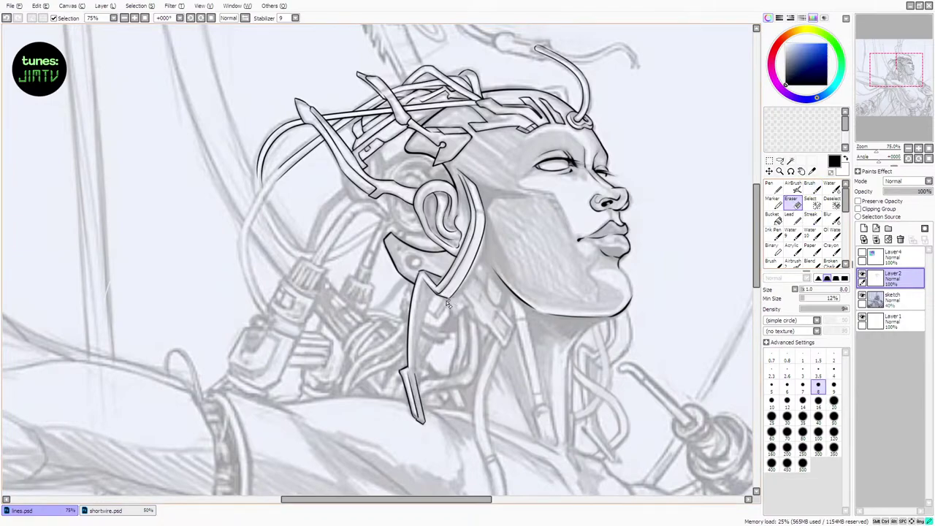
Ink the hanging blade's front edge from the ear guard's lower end down to the blade's stepped tip, and clean up the line
{"action": "left_click", "coordinate": [812, 188]}
{"action": "left_click_drag", "start_coordinate": [433, 292], "coordinate": [411, 387]}
{"action": "key", "text": "ctrl+z"}
{"action": "key", "text": "ctrl+z"}
{"action": "left_click_drag", "start_coordinate": [434, 292], "coordinate": [415, 349]}
{"action": "key", "text": "ctrl+z"}
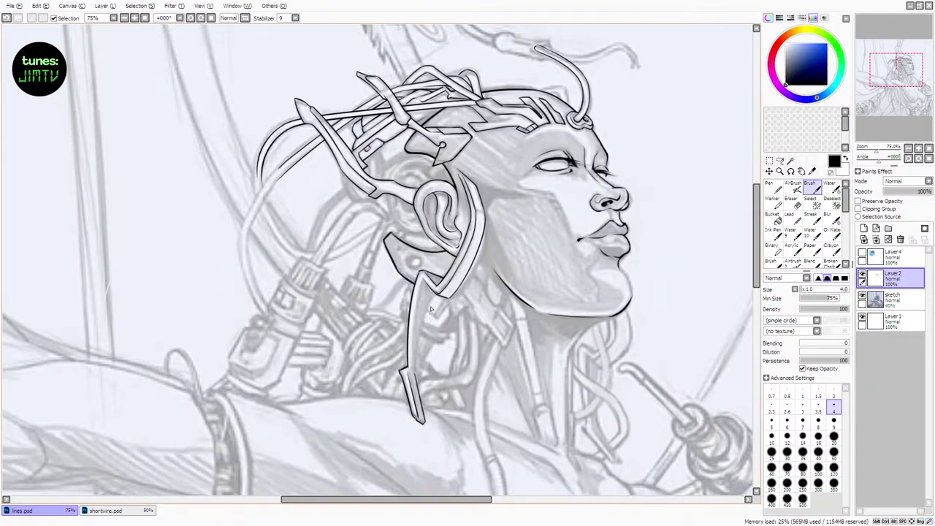
{"action": "left_click_drag", "start_coordinate": [433, 292], "coordinate": [419, 340]}
{"action": "key", "text": "ctrl+z"}
{"action": "key", "text": "ctrl+z"}
{"action": "left_click_drag", "start_coordinate": [434, 293], "coordinate": [414, 372]}
{"action": "key", "text": "e"}
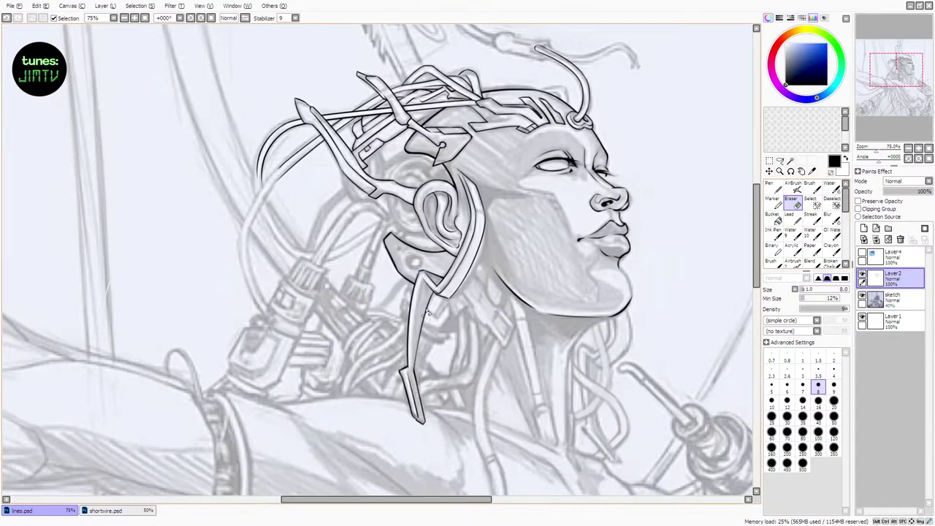
Ink the ringed bolt on the plate below the ear, and check it with the sketch layer briefly hidden
{"action": "key", "text": "b"}
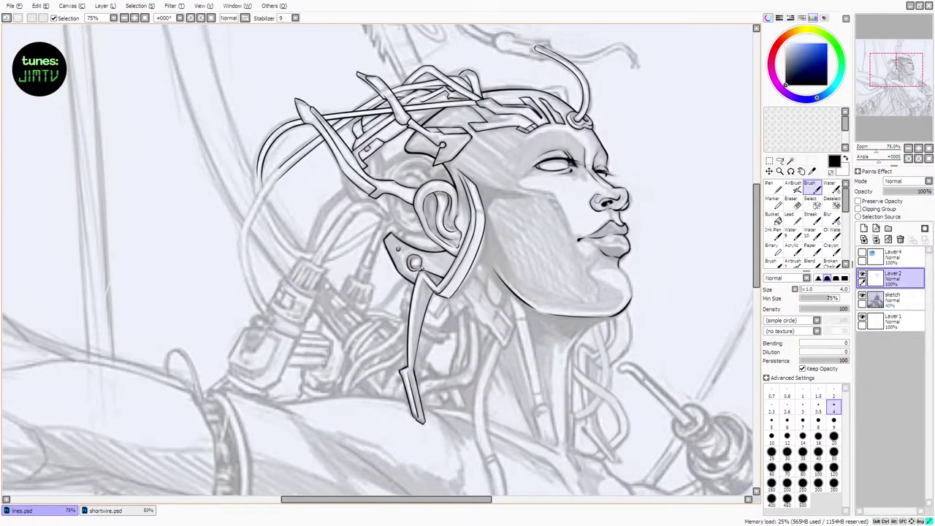
{"action": "left_click_drag", "start_coordinate": [411, 265], "coordinate": [418, 266]}
{"action": "key", "text": "ctrl+z"}
{"action": "left_click", "coordinate": [862, 296]}
{"action": "left_click", "coordinate": [861, 297]}
{"action": "left_click_drag", "start_coordinate": [439, 497], "coordinate": [450, 497]}
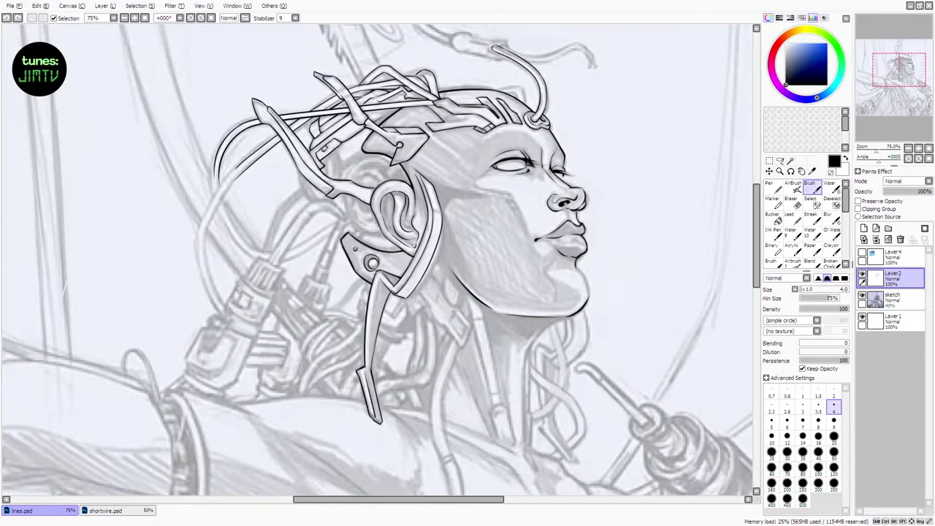
Erase the stray ink where the hanging blade meets the ear guard's lower corner
{"action": "left_click", "coordinate": [814, 190]}
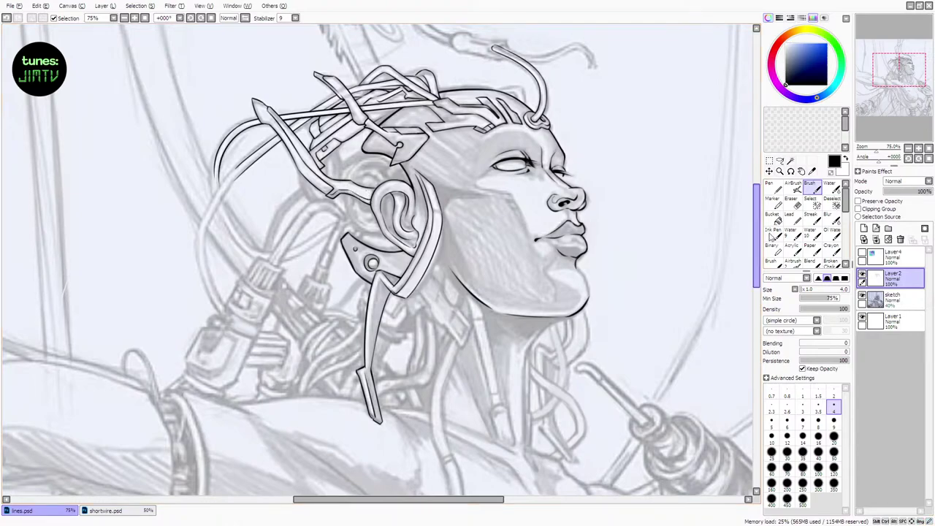
{"action": "scroll", "coordinate": [756, 234], "scroll_direction": "down", "scroll_amount": 3}
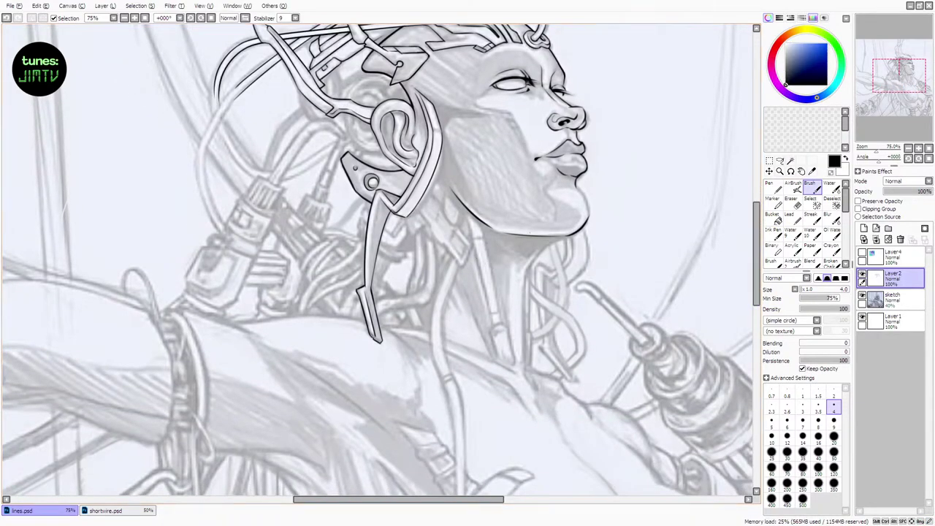
{"action": "key", "text": "e"}
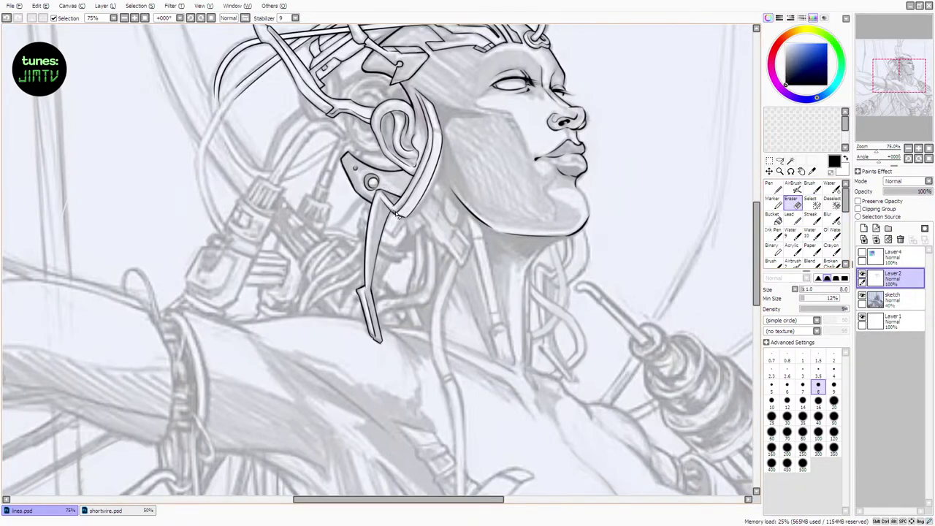
{"action": "left_click_drag", "start_coordinate": [393, 209], "coordinate": [394, 203]}
{"action": "left_click_drag", "start_coordinate": [394, 203], "coordinate": [391, 208]}
{"action": "left_click_drag", "start_coordinate": [390, 208], "coordinate": [392, 207]}
Set the brush size to 6 and thicken the outline around the front of the chin
{"action": "left_click", "coordinate": [810, 188]}
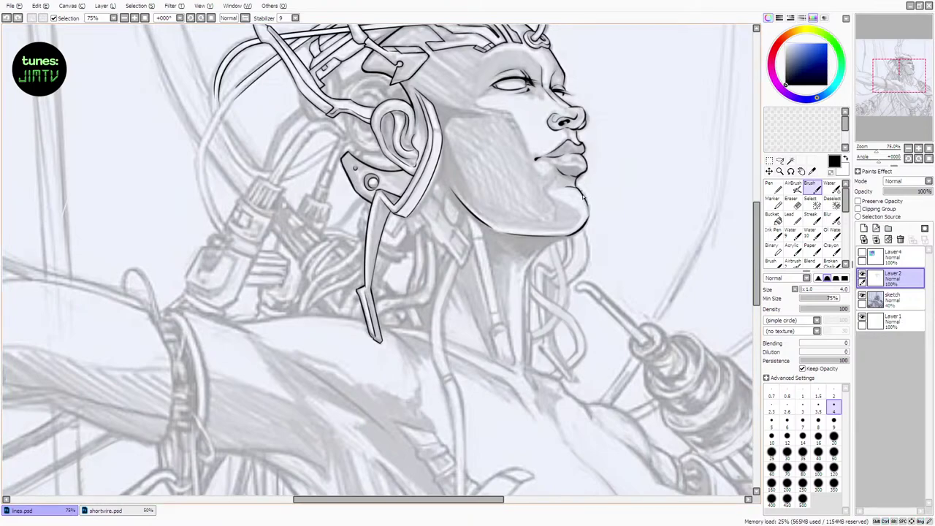
{"action": "left_click", "coordinate": [808, 289]}
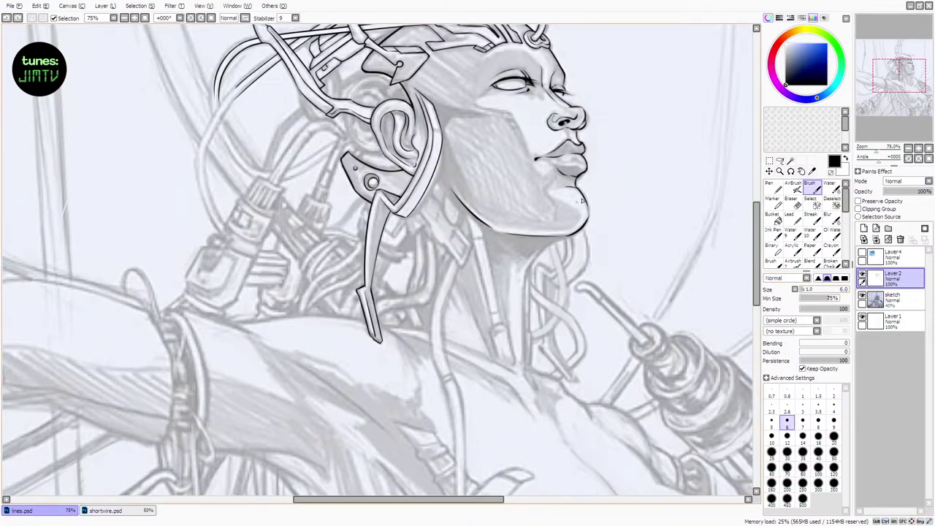
{"action": "left_click_drag", "start_coordinate": [586, 202], "coordinate": [582, 230]}
{"action": "key", "text": "ctrl+z"}
{"action": "key", "text": "ctrl+z"}
Thicken the face's profile line between the brow and the bridge of the nose
{"action": "left_click_drag", "start_coordinate": [757, 228], "coordinate": [757, 203]}
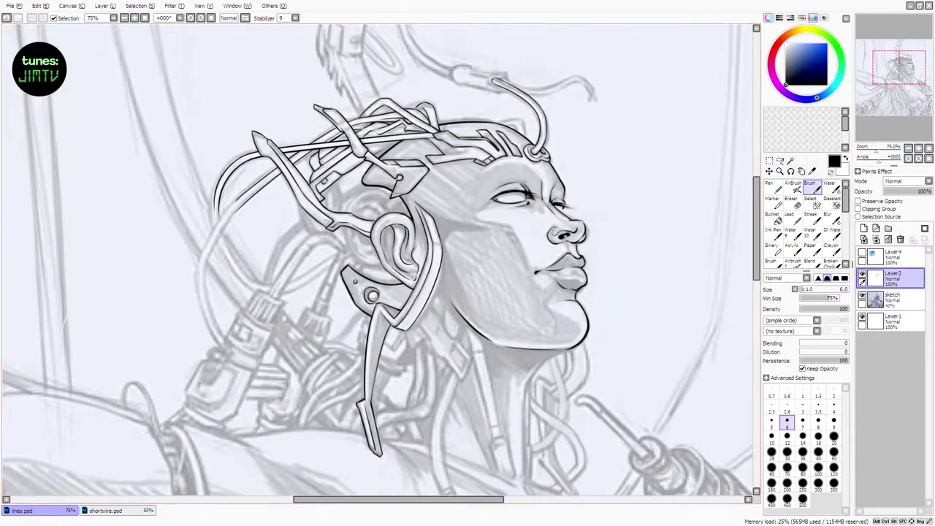
{"action": "left_click_drag", "start_coordinate": [549, 200], "coordinate": [558, 210]}
{"action": "key", "text": "ctrl+z"}
{"action": "key", "text": "ctrl+z"}
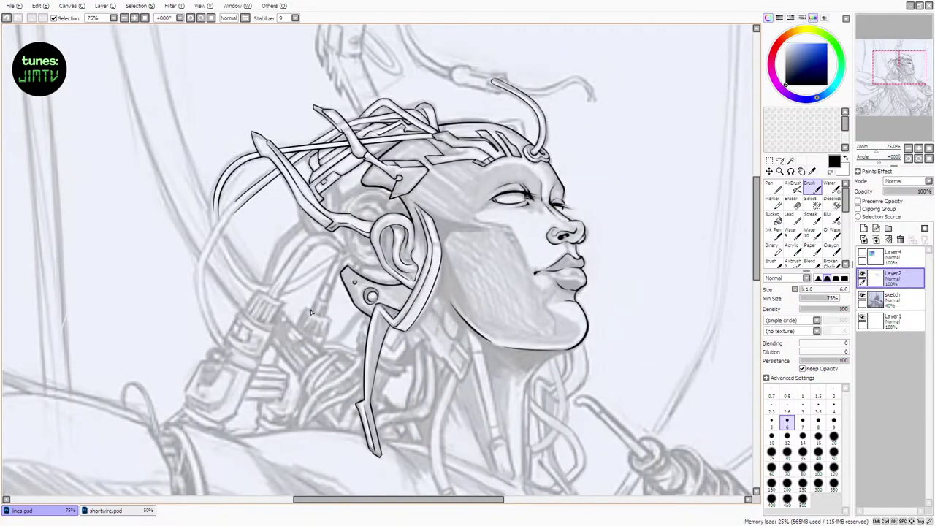
Hide the sketch layer and examine the whole head's line art at 50% zoom
{"action": "scroll", "coordinate": [311, 311], "scroll_direction": "down", "scroll_amount": 3}
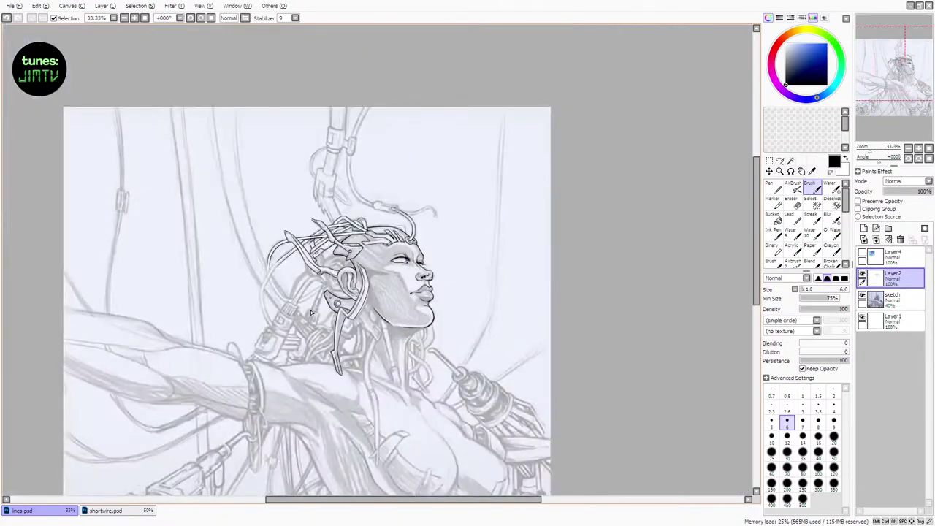
{"action": "scroll", "coordinate": [305, 316], "scroll_direction": "up", "scroll_amount": 2}
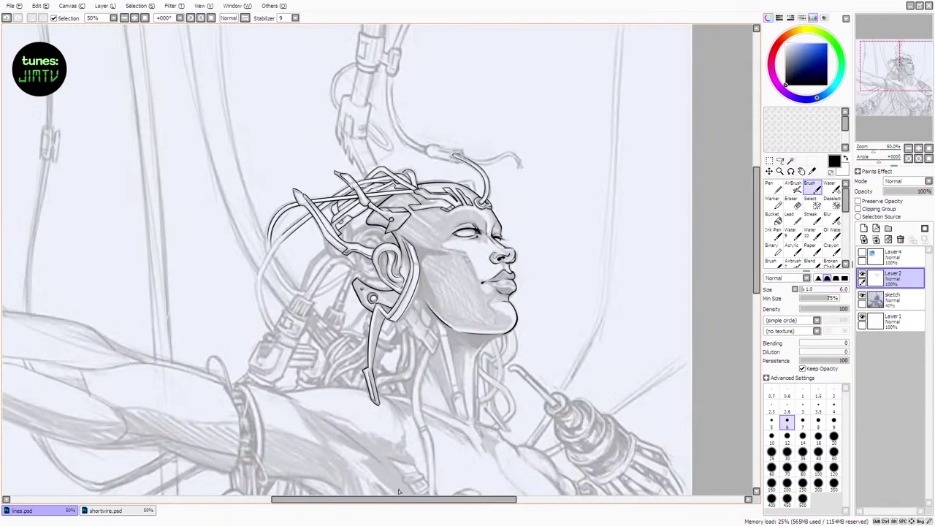
{"action": "left_click_drag", "start_coordinate": [398, 499], "coordinate": [366, 500]}
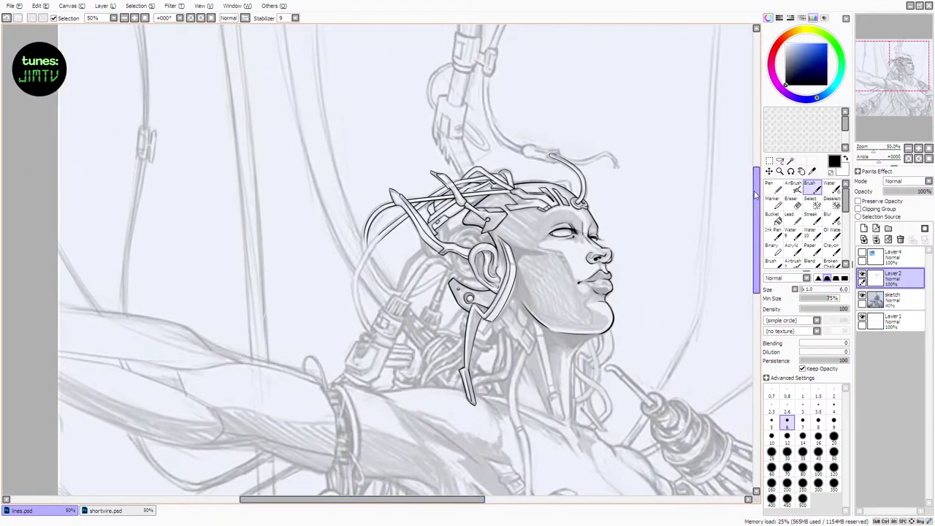
{"action": "left_click_drag", "start_coordinate": [755, 193], "coordinate": [756, 212]}
{"action": "left_click", "coordinate": [863, 297]}
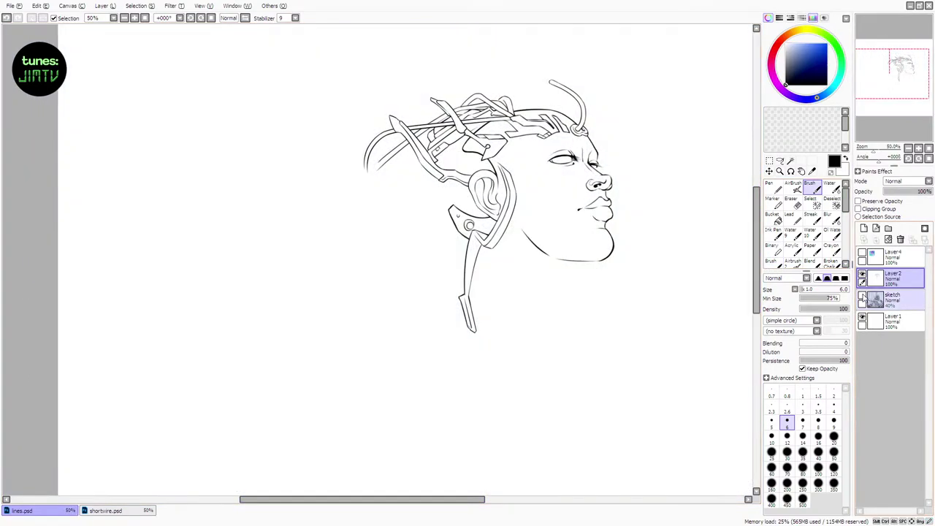
Show the sketch layer again and clean up the ink along the underside of the jaw
{"action": "left_click", "coordinate": [862, 298]}
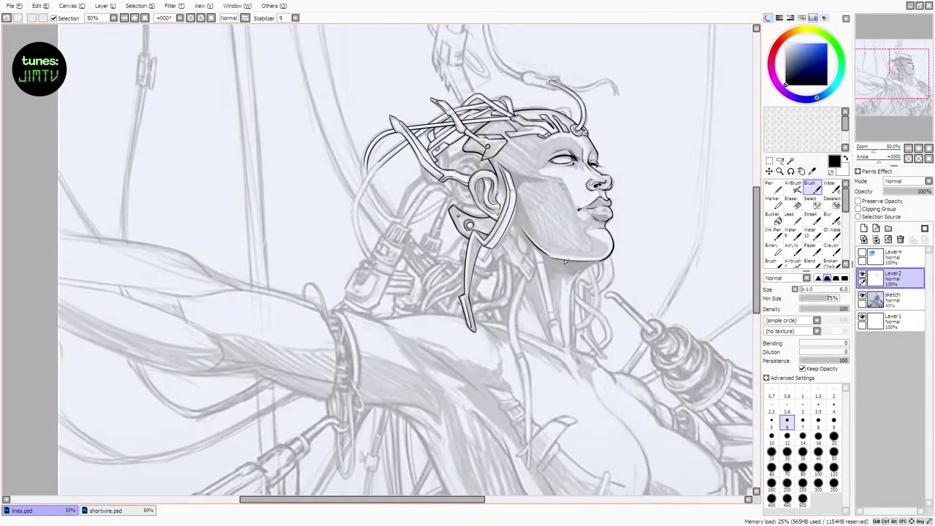
{"action": "key", "text": "ctrl+z"}
{"action": "key", "text": "e"}
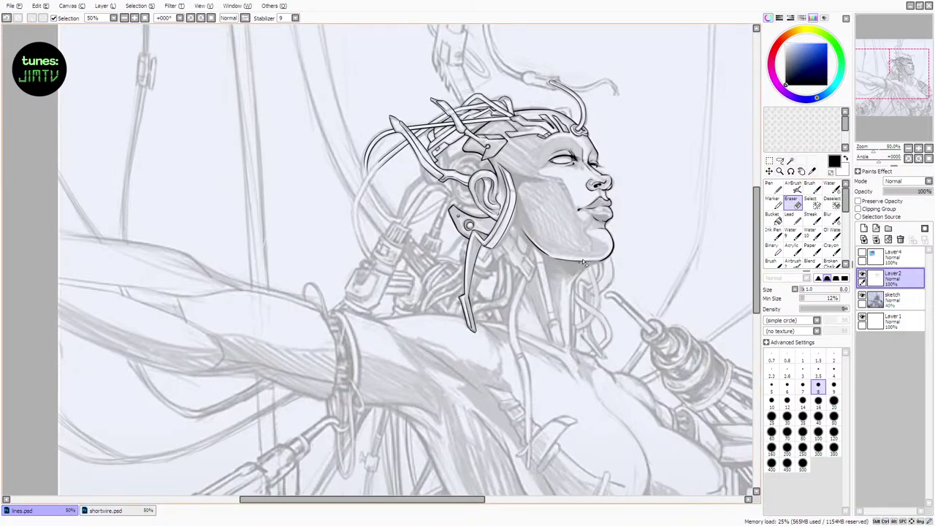
{"action": "key", "text": "b"}
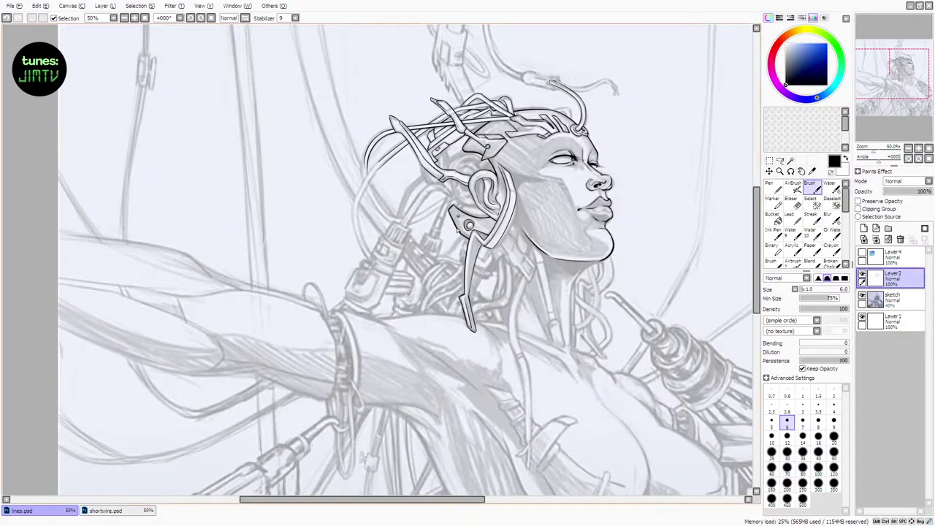
{"action": "mouse_move", "coordinate": [458, 230]}
{"action": "left_mouse_down"}
{"action": "mouse_move", "coordinate": [471, 240]}
{"action": "mouse_move", "coordinate": [462, 234]}
{"action": "left_mouse_up"}
{"action": "key", "text": "ctrl+z"}
Ink the front contour of the neck from under the chin down to the collarbone
{"action": "mouse_move", "coordinate": [573, 278]}
{"action": "left_mouse_down"}
{"action": "mouse_move", "coordinate": [605, 261]}
{"action": "mouse_move", "coordinate": [587, 269]}
{"action": "mouse_move", "coordinate": [601, 260]}
{"action": "mouse_move", "coordinate": [572, 350]}
{"action": "left_mouse_up"}
{"action": "key", "text": "ctrl+z"}
{"action": "key", "text": "ctrl+z"}
{"action": "key", "text": "ctrl+z"}
{"action": "key", "text": "ctrl+z"}
{"action": "key", "text": "ctrl+z"}
{"action": "key", "text": "ctrl+z"}
{"action": "key", "text": "ctrl+z"}
{"action": "key", "text": "ctrl+z"}
{"action": "key", "text": "ctrl+z"}
{"action": "key", "text": "ctrl+z"}
{"action": "key", "text": "ctrl+z"}
{"action": "key", "text": "ctrl+z"}
{"action": "left_click_drag", "start_coordinate": [574, 279], "coordinate": [571, 349]}
{"action": "key", "text": "ctrl+z"}
{"action": "key", "text": "ctrl+z"}
{"action": "key", "text": "ctrl+z"}
{"action": "left_click_drag", "start_coordinate": [573, 311], "coordinate": [570, 349]}
{"action": "left_click_drag", "start_coordinate": [573, 283], "coordinate": [572, 328]}
{"action": "key", "text": "ctrl+z"}
{"action": "left_click_drag", "start_coordinate": [573, 292], "coordinate": [571, 355]}
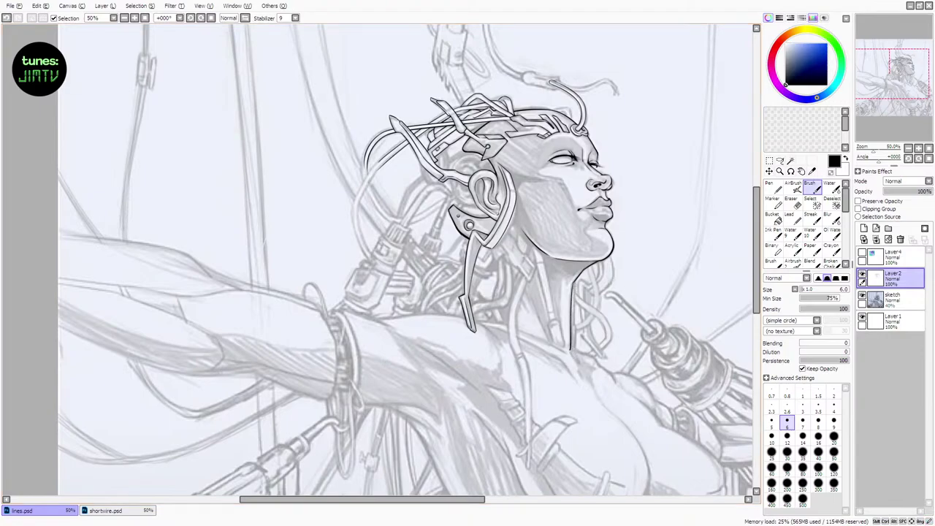
Set the brush size to 8 and try inking the shoulder's top contour on the head's line layer
{"action": "left_click", "coordinate": [804, 290]}
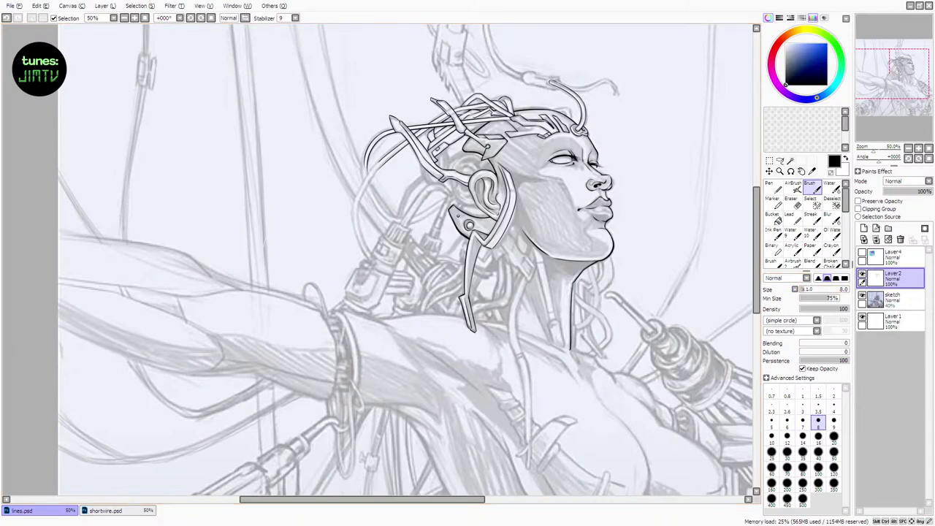
{"action": "left_click_drag", "start_coordinate": [383, 501], "coordinate": [392, 500]}
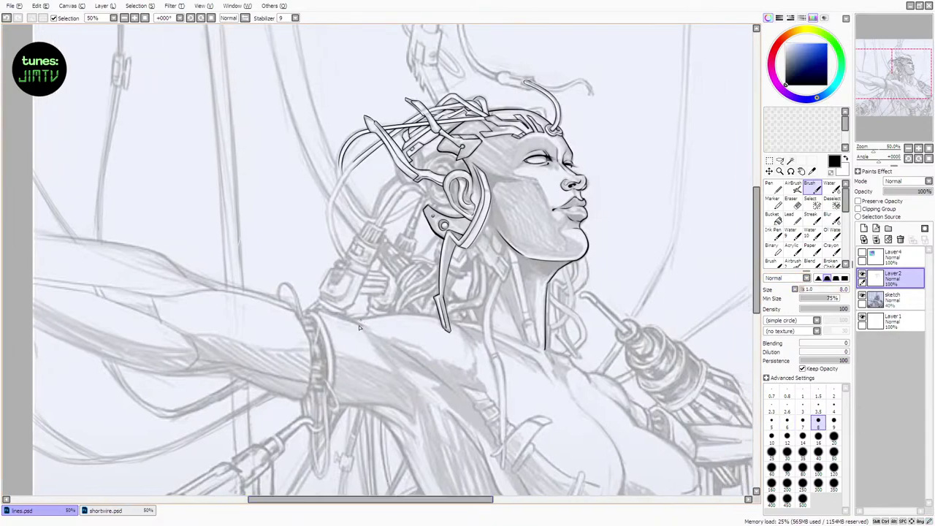
{"action": "left_click_drag", "start_coordinate": [341, 319], "coordinate": [441, 317]}
{"action": "key", "text": "ctrl+z"}
{"action": "key", "text": "ctrl+z"}
{"action": "left_click_drag", "start_coordinate": [335, 318], "coordinate": [419, 316]}
{"action": "key", "text": "ctrl+z"}
{"action": "key", "text": "ctrl+z"}
{"action": "mouse_move", "coordinate": [335, 319]}
{"action": "left_mouse_down"}
{"action": "mouse_move", "coordinate": [441, 313]}
{"action": "mouse_move", "coordinate": [480, 347]}
{"action": "left_mouse_up"}
{"action": "key", "text": "ctrl+z"}
{"action": "key", "text": "ctrl+z"}
{"action": "key", "text": "ctrl+z"}
{"action": "key", "text": "ctrl+z"}
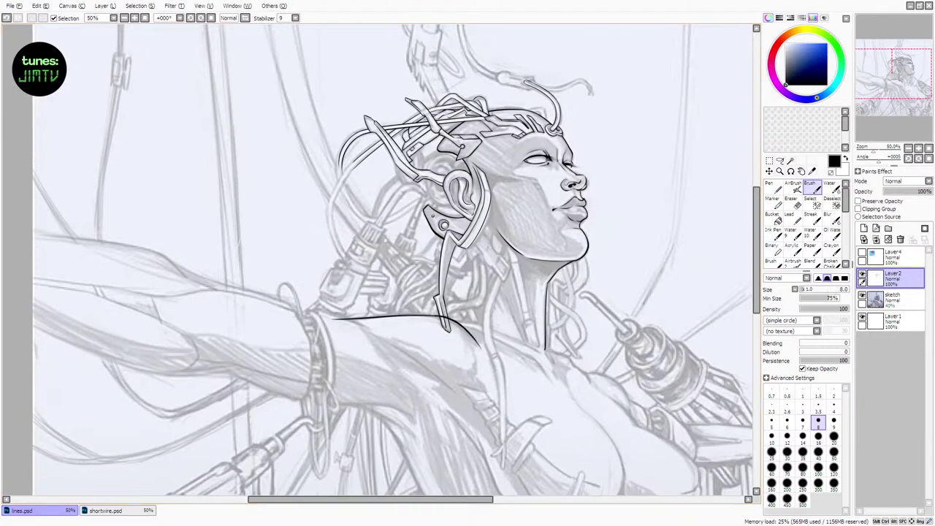
{"action": "left_click", "coordinate": [862, 274]}
{"action": "left_click", "coordinate": [861, 274]}
{"action": "key", "text": "ctrl+z"}
{"action": "key", "text": "ctrl+z"}
{"action": "key", "text": "ctrl+z"}
{"action": "key", "text": "ctrl+z"}
Add a new layer above Layer2 and ink the shoulder's top contour from the arm band past the hanging blade
{"action": "left_click", "coordinate": [864, 228]}
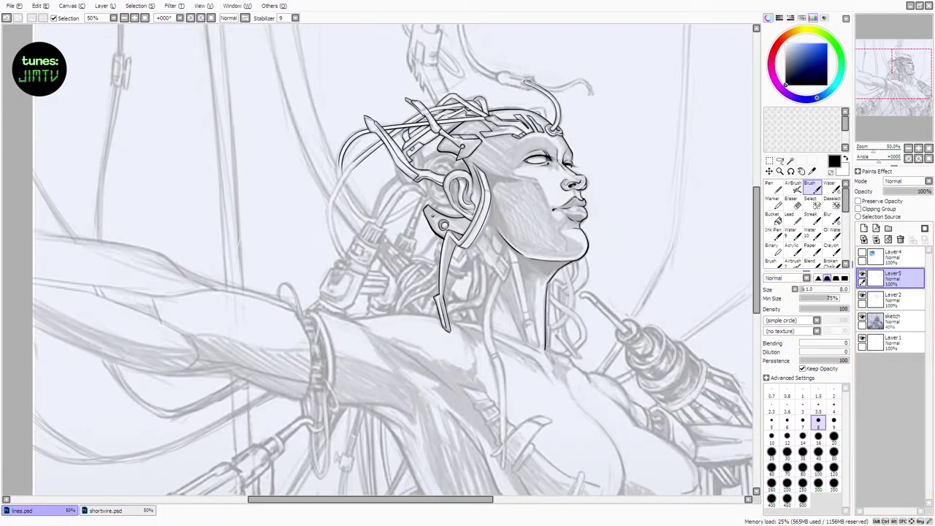
{"action": "key", "text": "ctrl+z"}
{"action": "mouse_move", "coordinate": [328, 315]}
{"action": "left_mouse_down"}
{"action": "mouse_move", "coordinate": [448, 308]}
{"action": "mouse_move", "coordinate": [401, 316]}
{"action": "mouse_move", "coordinate": [423, 307]}
{"action": "mouse_move", "coordinate": [405, 314]}
{"action": "mouse_move", "coordinate": [454, 322]}
{"action": "mouse_move", "coordinate": [436, 318]}
{"action": "mouse_move", "coordinate": [468, 336]}
{"action": "mouse_move", "coordinate": [437, 316]}
{"action": "mouse_move", "coordinate": [475, 343]}
{"action": "left_mouse_up"}
{"action": "key", "text": "ctrl+z"}
{"action": "key", "text": "ctrl+z"}
{"action": "key", "text": "ctrl+z"}
Erase the excess ink at the arm-band end of the shoulder line and touch up its middle stretch
{"action": "key", "text": "e"}
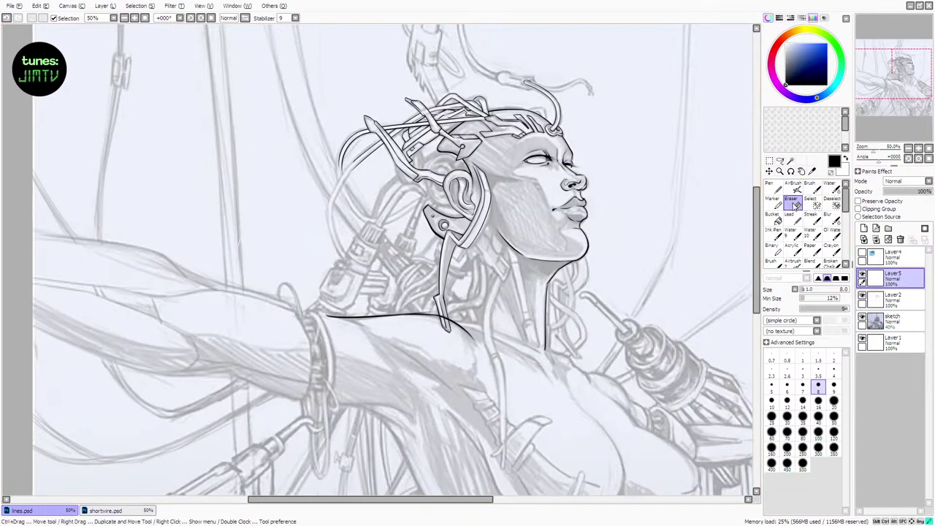
{"action": "left_click_drag", "start_coordinate": [328, 319], "coordinate": [336, 317]}
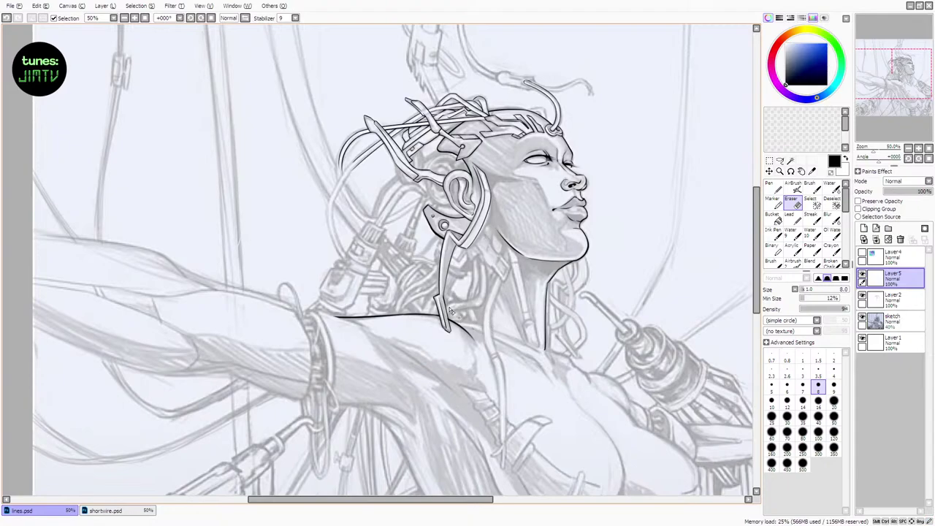
{"action": "left_click", "coordinate": [815, 187]}
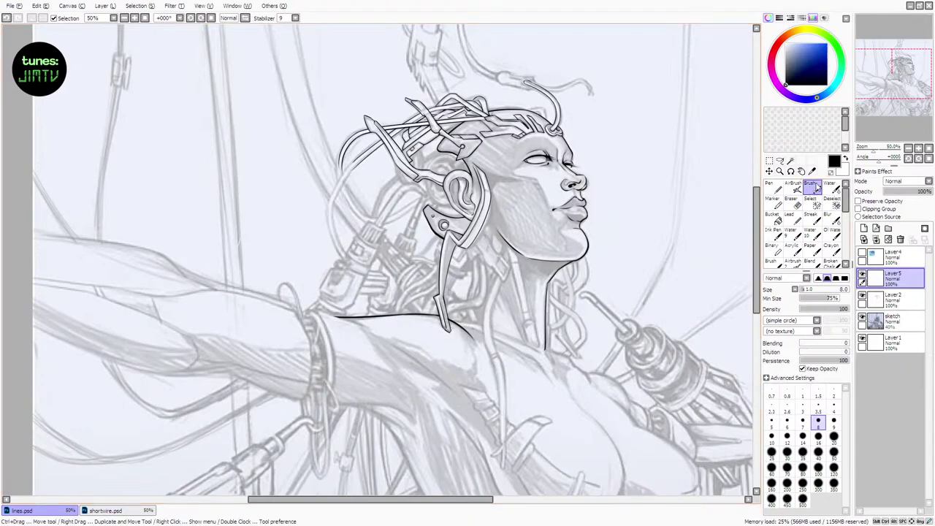
{"action": "key", "text": "ctrl+z"}
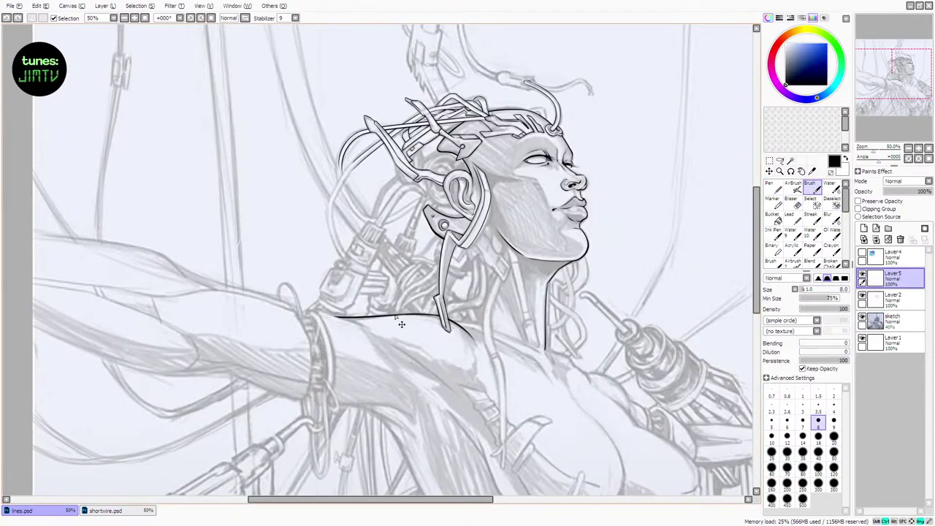
{"action": "left_click_drag", "start_coordinate": [390, 315], "coordinate": [414, 315]}
{"action": "key", "text": "ctrl+z"}
Adjust the shoulder line with a transform and erase the part that overlaps the hanging blade's tip
{"action": "left_click", "coordinate": [861, 274]}
{"action": "left_click", "coordinate": [862, 274]}
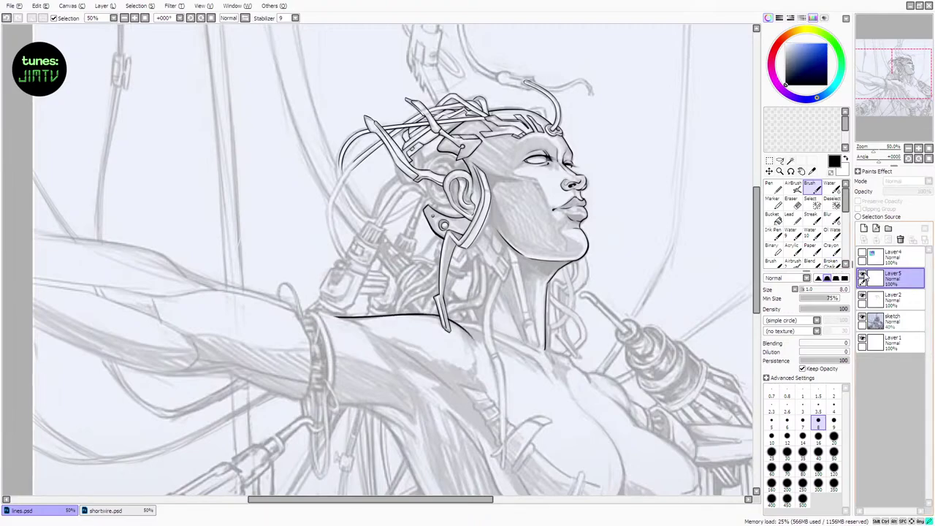
{"action": "key", "text": "ctrl+t"}
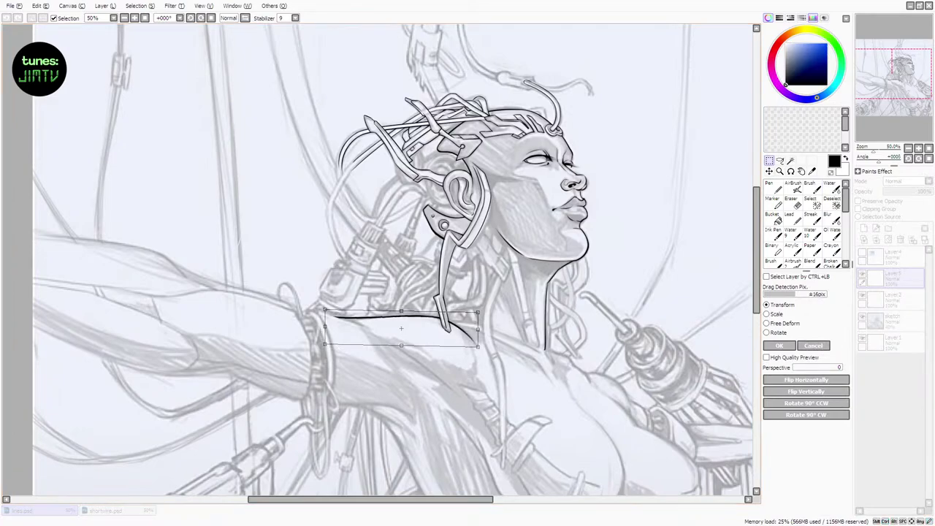
{"action": "key", "text": "Return"}
{"action": "key", "text": "e"}
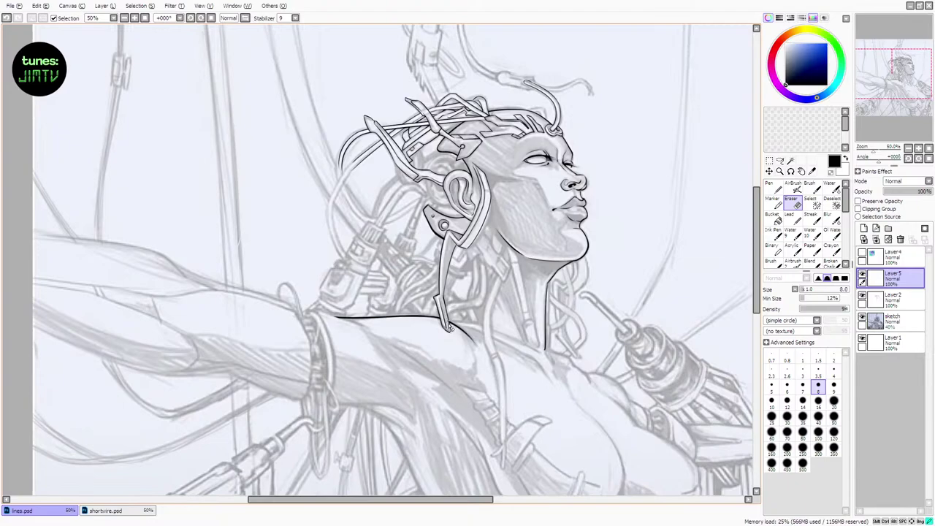
{"action": "key", "text": "b"}
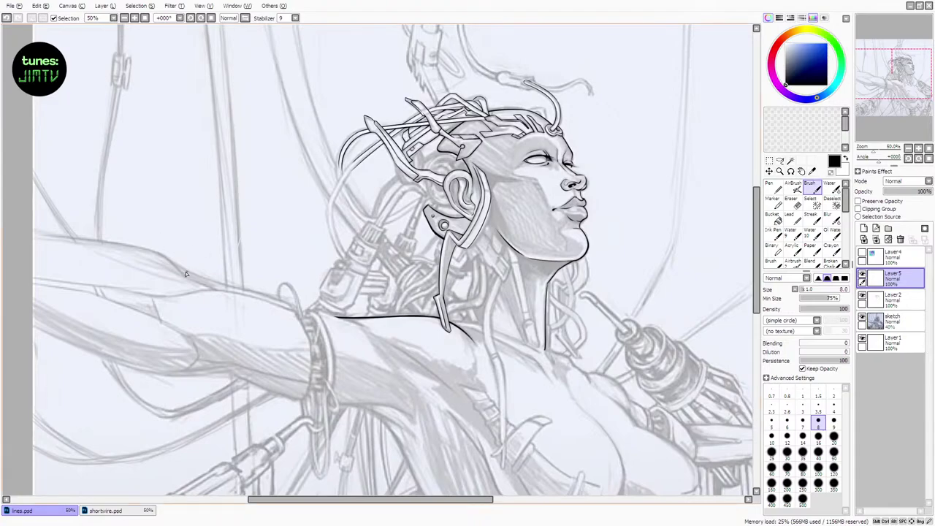
Ink the diagonal muscle contour below the shoulder line, running from the upper arm toward the chest
{"action": "left_click_drag", "start_coordinate": [170, 264], "coordinate": [240, 291]}
{"action": "key", "text": "ctrl+z"}
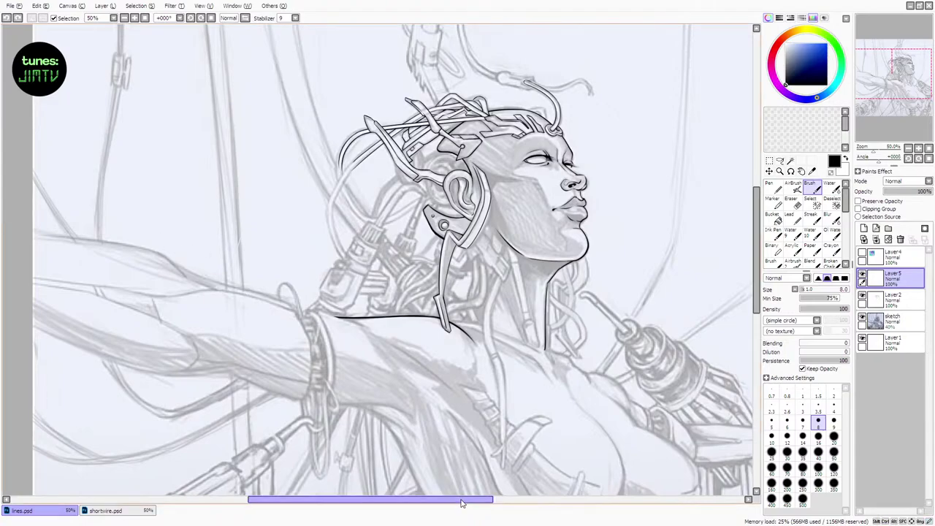
{"action": "left_click_drag", "start_coordinate": [460, 498], "coordinate": [472, 494]}
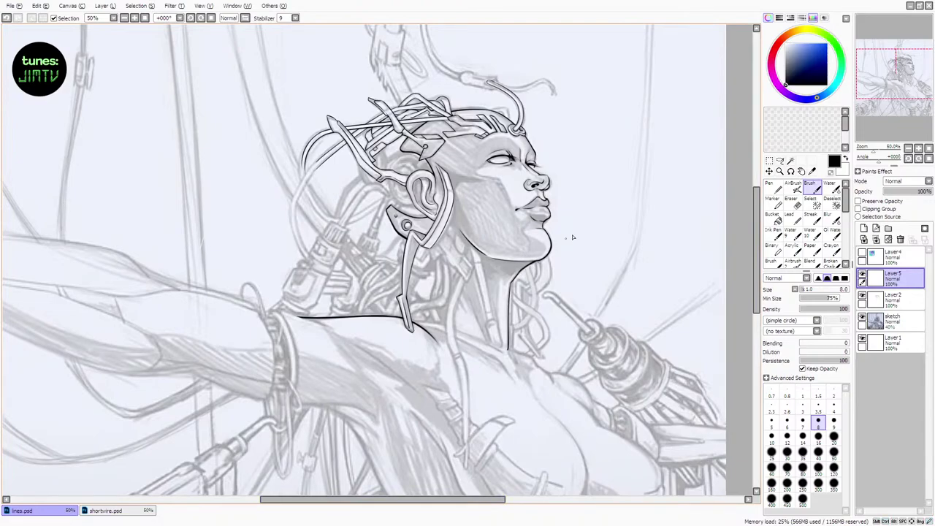
{"action": "scroll", "coordinate": [761, 233], "scroll_direction": "down", "scroll_amount": 2}
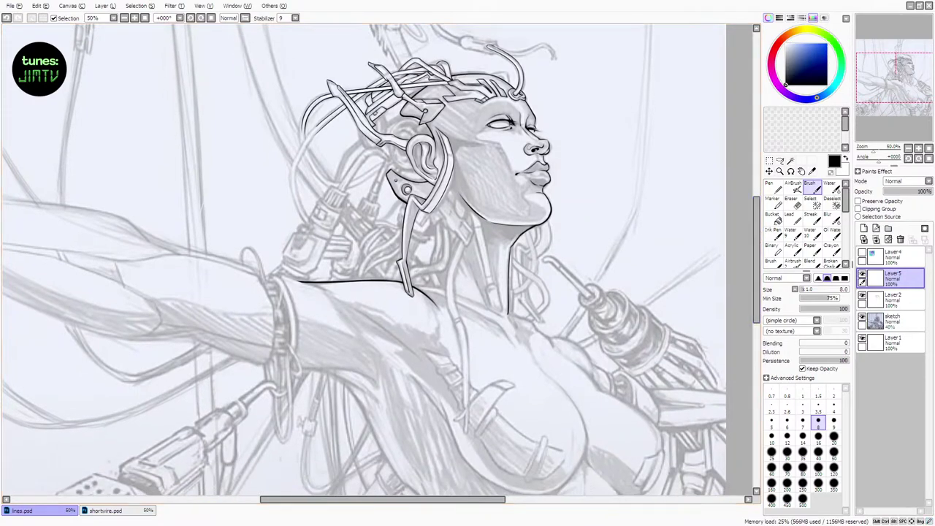
{"action": "left_click_drag", "start_coordinate": [436, 498], "coordinate": [443, 498]}
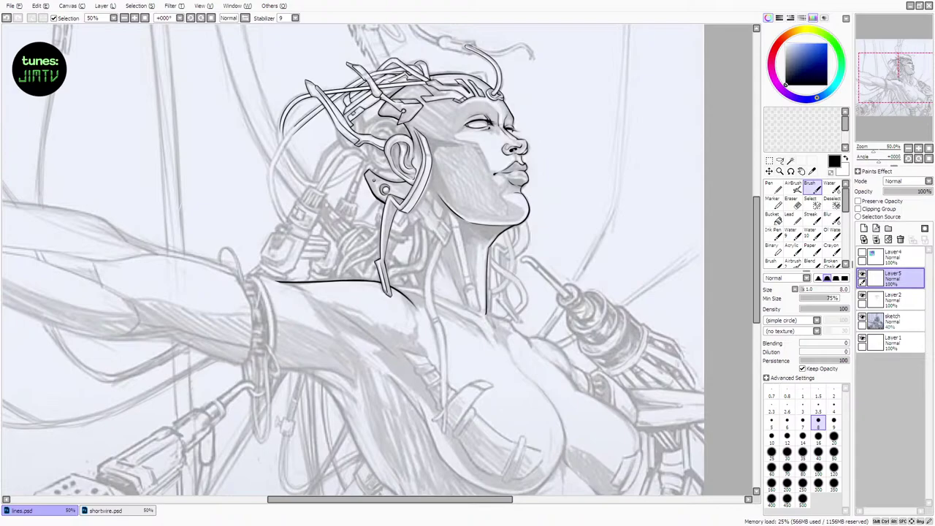
{"action": "left_click_drag", "start_coordinate": [322, 302], "coordinate": [392, 352]}
{"action": "key", "text": "ctrl+z"}
{"action": "key", "text": "ctrl+z"}
{"action": "key", "text": "ctrl+z"}
{"action": "mouse_move", "coordinate": [328, 307]}
{"action": "left_mouse_down"}
{"action": "mouse_move", "coordinate": [390, 350]}
{"action": "mouse_move", "coordinate": [384, 337]}
{"action": "mouse_move", "coordinate": [406, 368]}
{"action": "mouse_move", "coordinate": [400, 349]}
{"action": "mouse_move", "coordinate": [377, 341]}
{"action": "mouse_move", "coordinate": [402, 363]}
{"action": "left_mouse_up"}
{"action": "key", "text": "ctrl+z"}
{"action": "key", "text": "ctrl+z"}
{"action": "key", "text": "ctrl+z"}
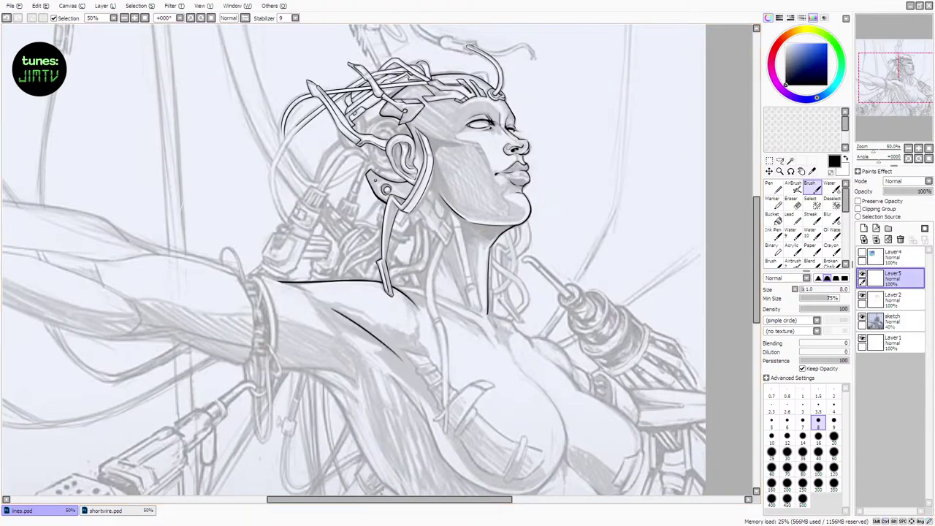
{"action": "left_click", "coordinate": [862, 319]}
{"action": "left_click", "coordinate": [862, 318]}
Ink the small notch at the base of the neck and, with brush size 6, the short collarbone contour beside it
{"action": "mouse_move", "coordinate": [457, 500]}
{"action": "left_mouse_down"}
{"action": "mouse_move", "coordinate": [438, 503]}
{"action": "mouse_move", "coordinate": [466, 503]}
{"action": "left_mouse_up"}
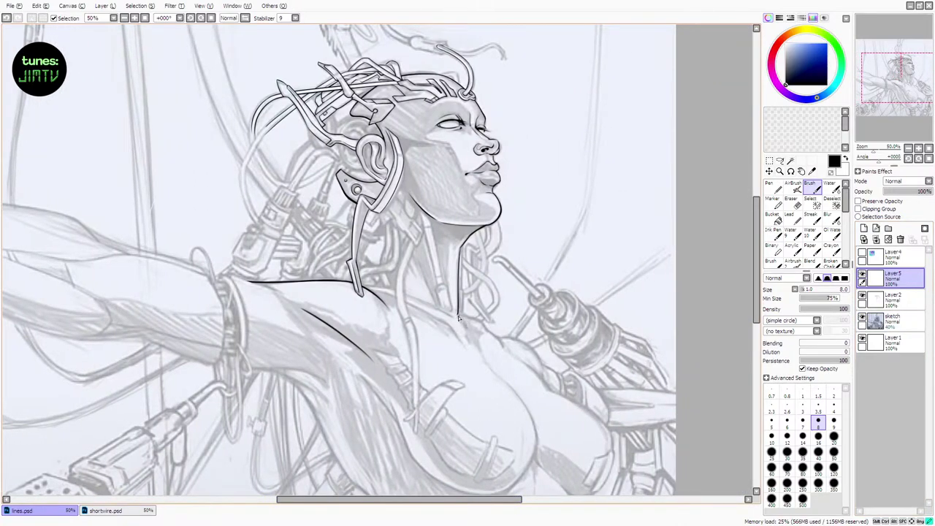
{"action": "left_click_drag", "start_coordinate": [463, 328], "coordinate": [460, 316]}
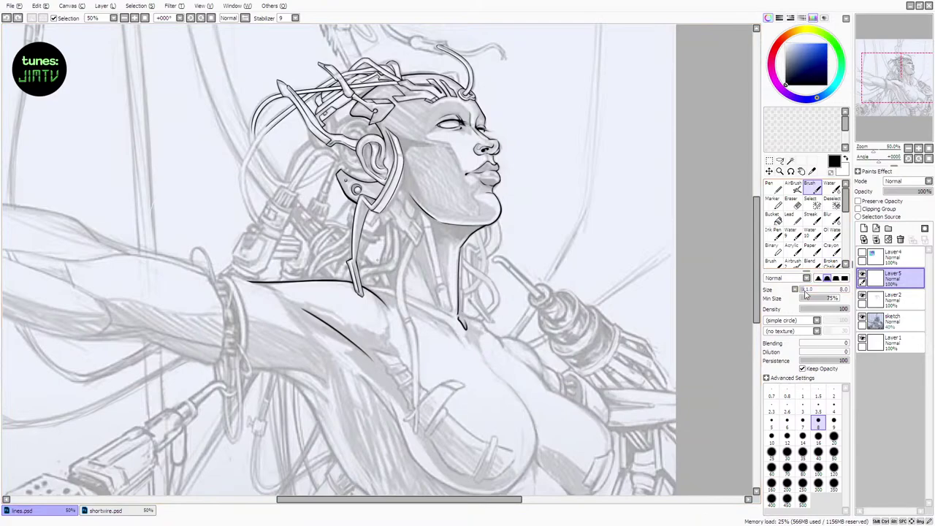
{"action": "key", "text": "bracketleft"}
{"action": "key", "text": "bracketleft"}
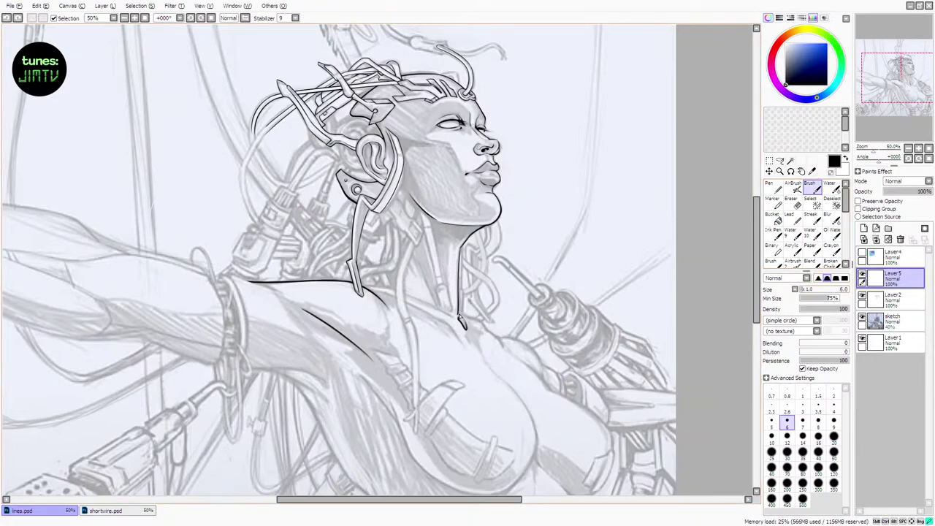
{"action": "left_click_drag", "start_coordinate": [460, 317], "coordinate": [483, 326]}
{"action": "key", "text": "ctrl+z"}
{"action": "key", "text": "ctrl+z"}
{"action": "key", "text": "ctrl+z"}
{"action": "key", "text": "ctrl+z"}
{"action": "key", "text": "ctrl+z"}
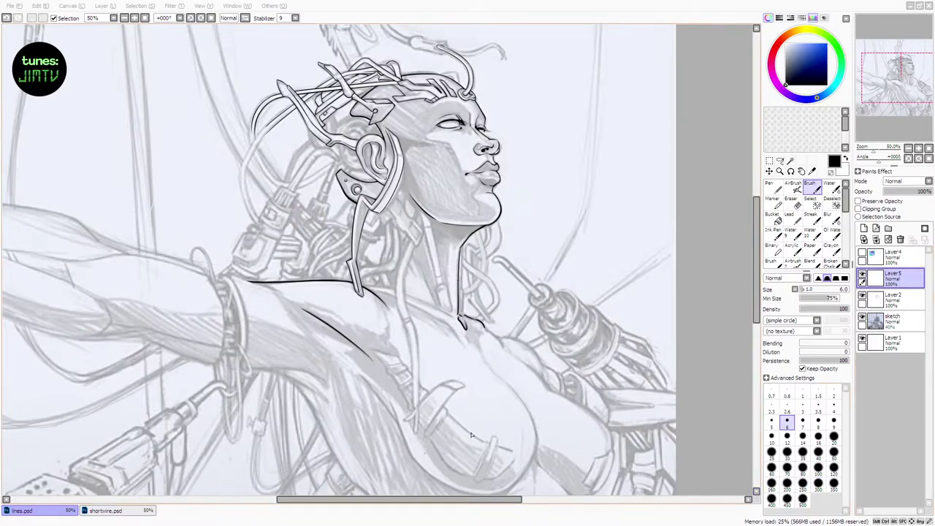
{"action": "left_click", "coordinate": [641, 238]}
{"action": "key", "text": "ctrl+z"}
{"action": "key", "text": "ctrl+z"}
{"action": "key", "text": "ctrl+z"}
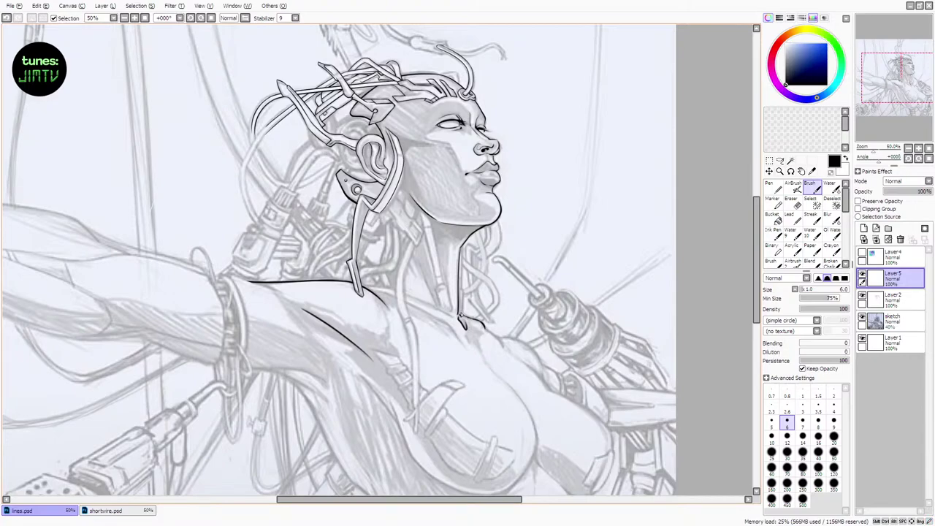
Ink the inner line along the front of the neck, from under the chin down to the notch at its base
{"action": "mouse_move", "coordinate": [458, 312]}
{"action": "left_mouse_down"}
{"action": "mouse_move", "coordinate": [466, 318]}
{"action": "mouse_move", "coordinate": [467, 290]}
{"action": "left_mouse_up"}
{"action": "key", "text": "ctrl+z"}
{"action": "key", "text": "ctrl+z"}
{"action": "key", "text": "ctrl+z"}
{"action": "key", "text": "ctrl+z"}
{"action": "key", "text": "ctrl+z"}
{"action": "key", "text": "ctrl+z"}
{"action": "left_click_drag", "start_coordinate": [462, 247], "coordinate": [462, 286]}
{"action": "key", "text": "ctrl+z"}
{"action": "key", "text": "ctrl+z"}
{"action": "mouse_move", "coordinate": [461, 287]}
{"action": "left_mouse_down"}
{"action": "mouse_move", "coordinate": [435, 292]}
{"action": "mouse_move", "coordinate": [447, 285]}
{"action": "mouse_move", "coordinate": [451, 295]}
{"action": "mouse_move", "coordinate": [435, 293]}
{"action": "mouse_move", "coordinate": [440, 305]}
{"action": "mouse_move", "coordinate": [435, 293]}
{"action": "mouse_move", "coordinate": [440, 311]}
{"action": "mouse_move", "coordinate": [446, 291]}
{"action": "mouse_move", "coordinate": [455, 316]}
{"action": "mouse_move", "coordinate": [464, 291]}
{"action": "left_mouse_up"}
{"action": "key", "text": "ctrl+z"}
{"action": "key", "text": "ctrl+z"}
{"action": "key", "text": "ctrl+z"}
{"action": "key", "text": "ctrl+z"}
{"action": "key", "text": "ctrl+z"}
{"action": "key", "text": "ctrl+z"}
{"action": "key", "text": "ctrl+z"}
{"action": "key", "text": "ctrl+z"}
{"action": "key", "text": "ctrl+z"}
{"action": "key", "text": "ctrl+z"}
{"action": "left_click", "coordinate": [861, 317]}
{"action": "left_click", "coordinate": [861, 316]}
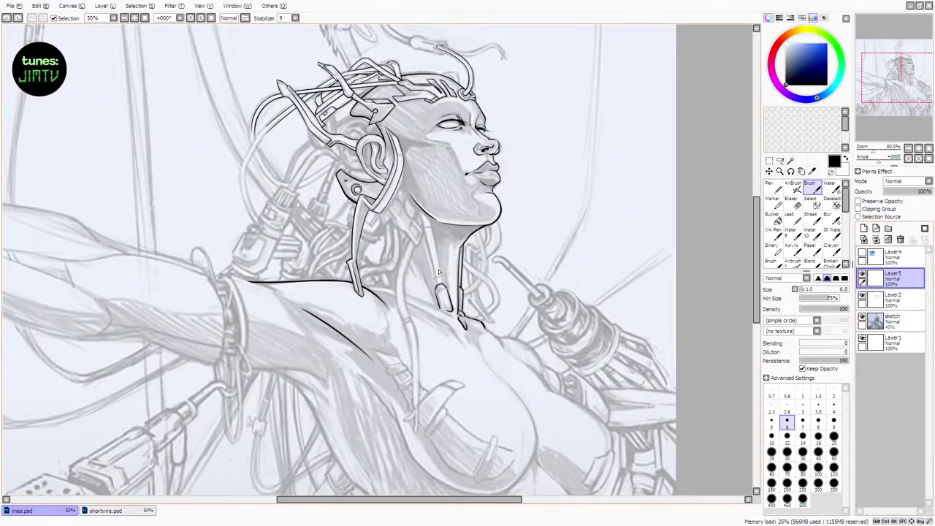
Ink the sleeve at the lower end of the neck rod and try the rod's long edge up to the jaw
{"action": "left_click_drag", "start_coordinate": [436, 290], "coordinate": [444, 287]}
{"action": "key", "text": "ctrl+z"}
{"action": "mouse_move", "coordinate": [408, 195]}
{"action": "left_mouse_down"}
{"action": "mouse_move", "coordinate": [422, 212]}
{"action": "mouse_move", "coordinate": [437, 281]}
{"action": "left_mouse_up"}
{"action": "key", "text": "ctrl+z"}
{"action": "key", "text": "ctrl+z"}
{"action": "key", "text": "ctrl+z"}
{"action": "key", "text": "ctrl+z"}
Set the brush's minimum size to 76% and ink both long edges of the neck rod between the jaw and the lower sleeve
{"action": "left_click", "coordinate": [837, 299]}
{"action": "key", "text": "ctrl+z"}
{"action": "left_click_drag", "start_coordinate": [420, 214], "coordinate": [438, 287]}
{"action": "left_click_drag", "start_coordinate": [419, 212], "coordinate": [422, 224]}
{"action": "key", "text": "ctrl+z"}
{"action": "left_click_drag", "start_coordinate": [436, 276], "coordinate": [438, 289]}
{"action": "key", "text": "ctrl+z"}
{"action": "left_click_drag", "start_coordinate": [428, 214], "coordinate": [444, 292]}
{"action": "key", "text": "ctrl+z"}
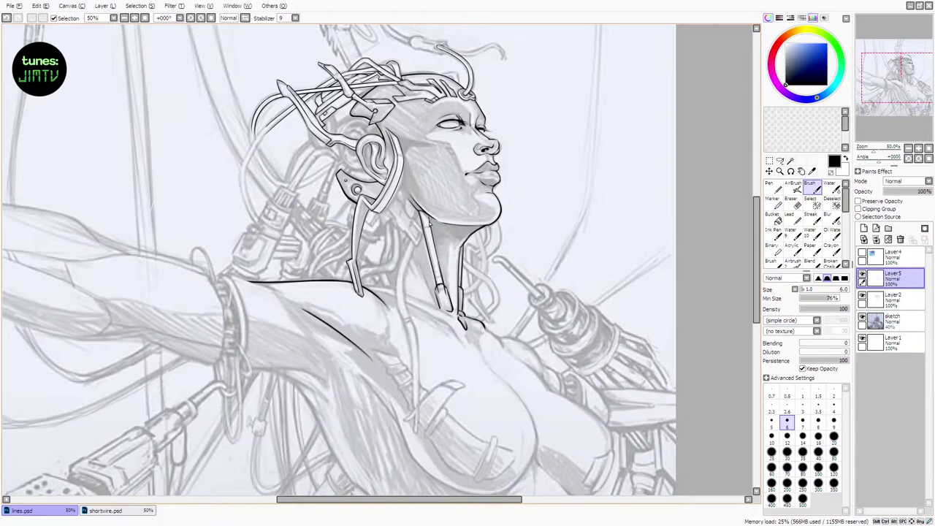
Refine the neck rod's upper end below the jaw and erase its stray ink
{"action": "key", "text": "ctrl+z"}
{"action": "left_click_drag", "start_coordinate": [429, 217], "coordinate": [433, 227]}
{"action": "key", "text": "ctrl+z"}
{"action": "left_click", "coordinate": [791, 199]}
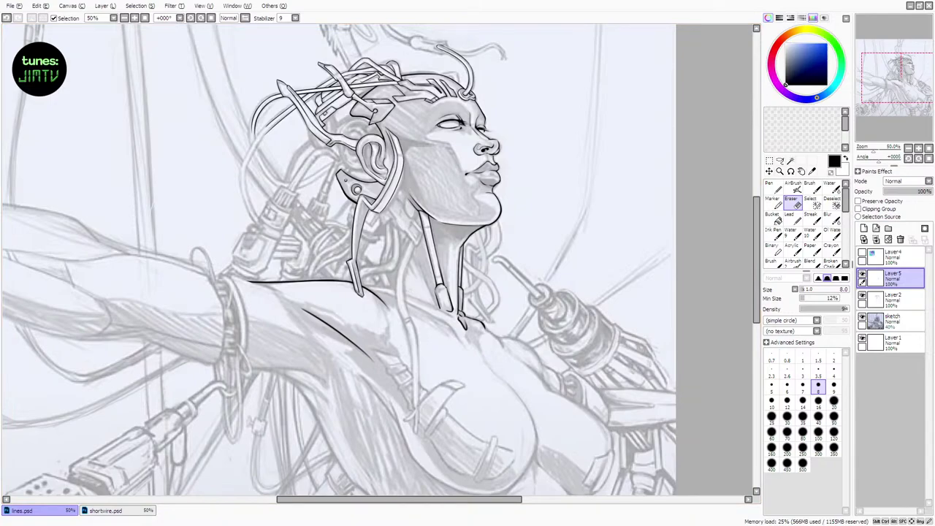
{"action": "left_click", "coordinate": [810, 187]}
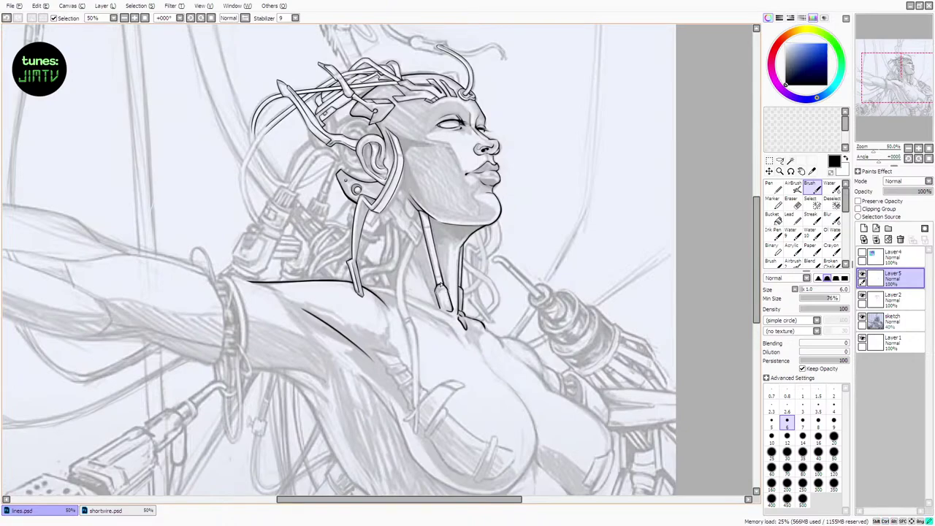
Clean up the outline of the neck rod's lower sleeve with the eraser
{"action": "key", "text": "ctrl+z"}
{"action": "key", "text": "e"}
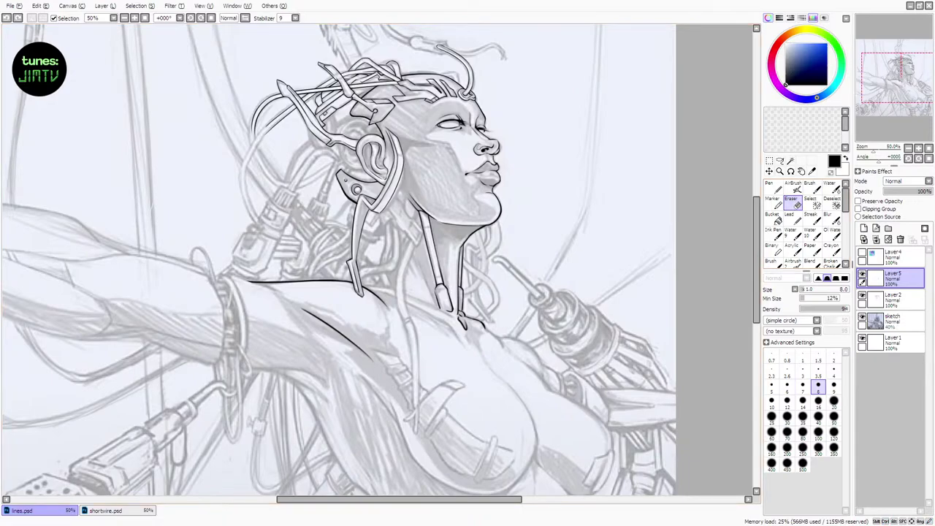
{"action": "mouse_move", "coordinate": [440, 290]}
{"action": "left_mouse_down"}
{"action": "mouse_move", "coordinate": [450, 296]}
{"action": "mouse_move", "coordinate": [446, 290]}
{"action": "left_mouse_up"}
{"action": "key", "text": "ctrl+z"}
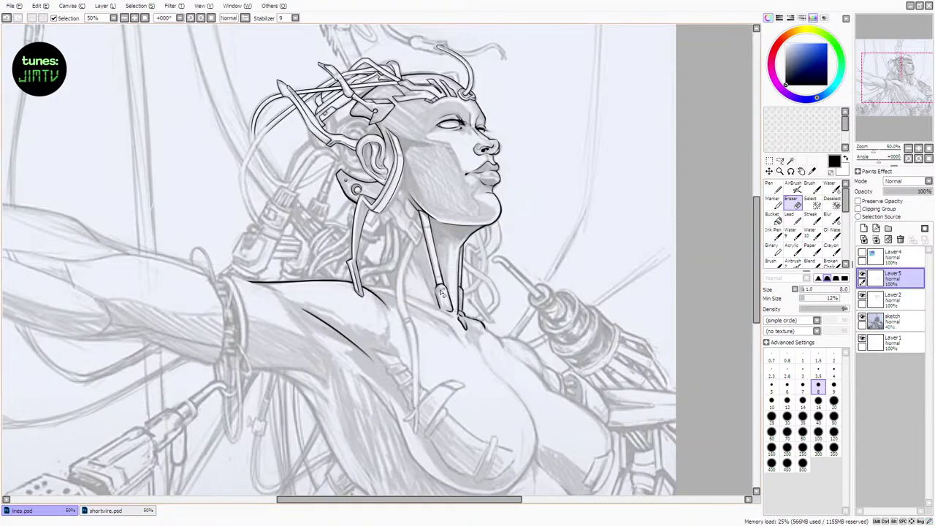
{"action": "left_click", "coordinate": [814, 190]}
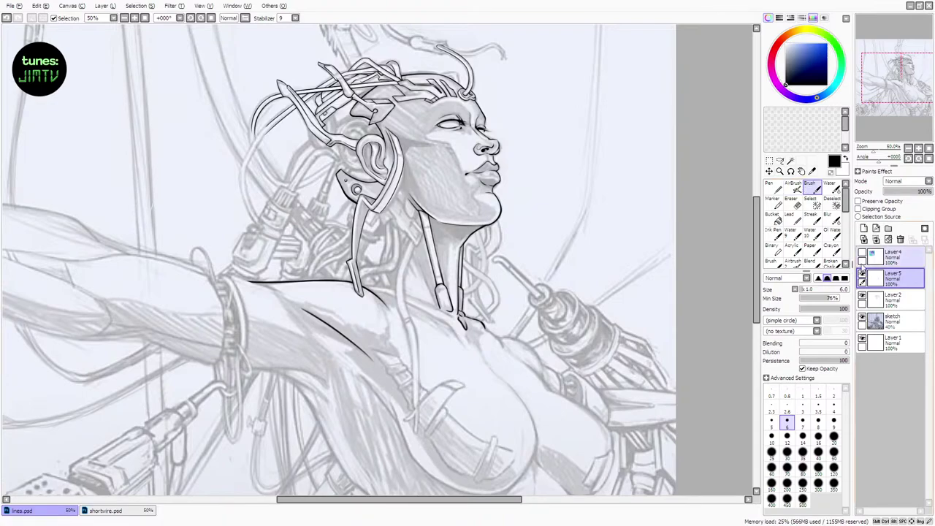
Compare the drawing with Layer5 off and on, and rework the neck rod's upper lines where they meet the jaw
{"action": "left_click", "coordinate": [863, 274]}
{"action": "left_click", "coordinate": [863, 273]}
{"action": "left_click", "coordinate": [796, 203]}
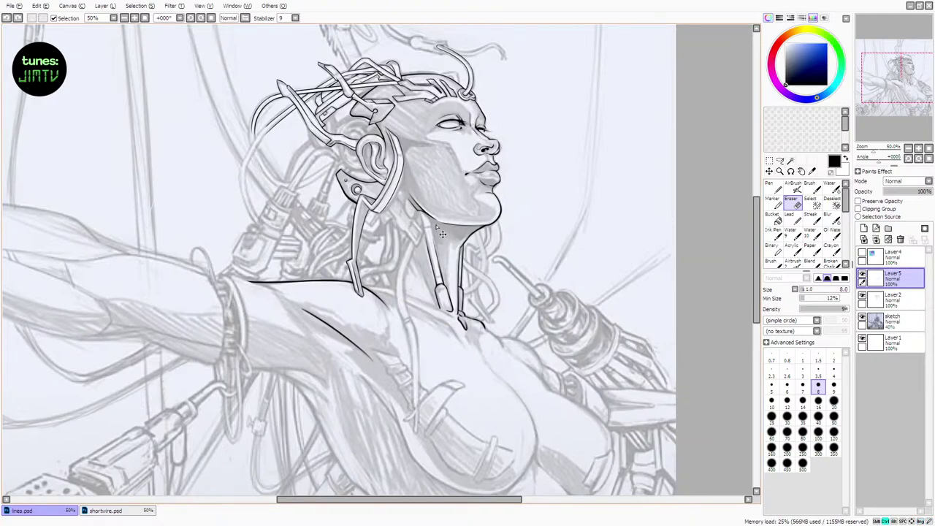
{"action": "left_click", "coordinate": [812, 188]}
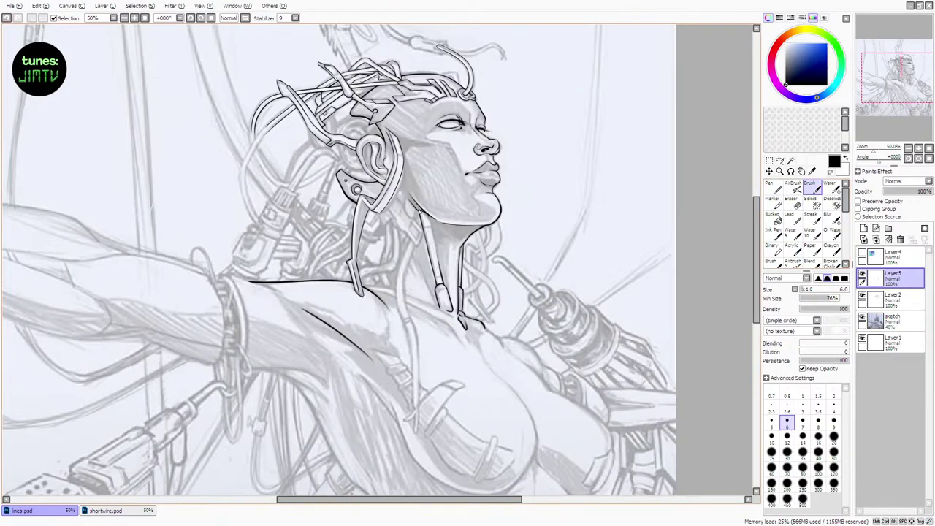
Rework the neck rod's long inner edge from the jaw down to the lower sleeve with repeated brush strokes
{"action": "key", "text": "ctrl+z"}
{"action": "left_click_drag", "start_coordinate": [420, 219], "coordinate": [433, 266]}
{"action": "key", "text": "ctrl+z"}
{"action": "left_click_drag", "start_coordinate": [428, 220], "coordinate": [442, 265]}
{"action": "key", "text": "ctrl+z"}
{"action": "key", "text": "ctrl+z"}
{"action": "left_click_drag", "start_coordinate": [427, 219], "coordinate": [438, 263]}
{"action": "key", "text": "ctrl+z"}
{"action": "key", "text": "ctrl+z"}
{"action": "key", "text": "ctrl+z"}
{"action": "left_click_drag", "start_coordinate": [428, 218], "coordinate": [445, 285]}
{"action": "key", "text": "ctrl+z"}
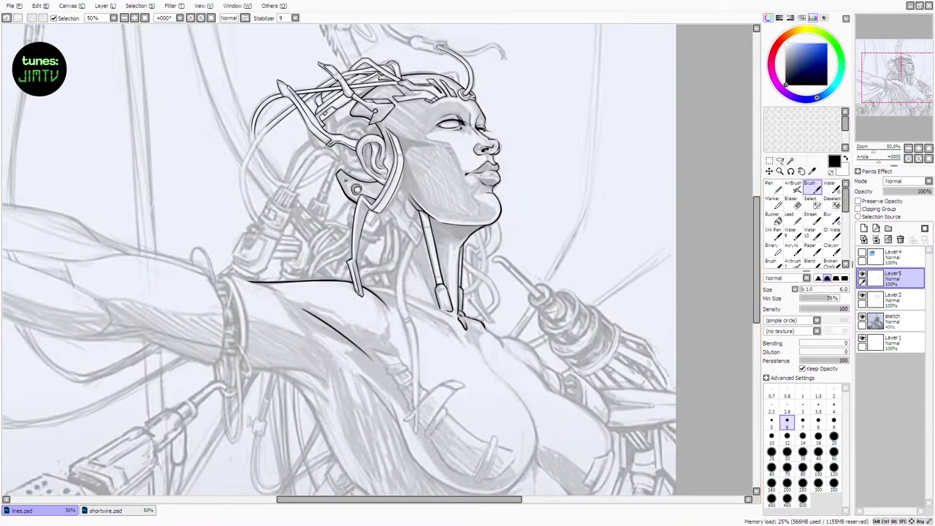
Clean up the neck rod with the eraser and refine the short band near its upper end
{"action": "key", "text": "e"}
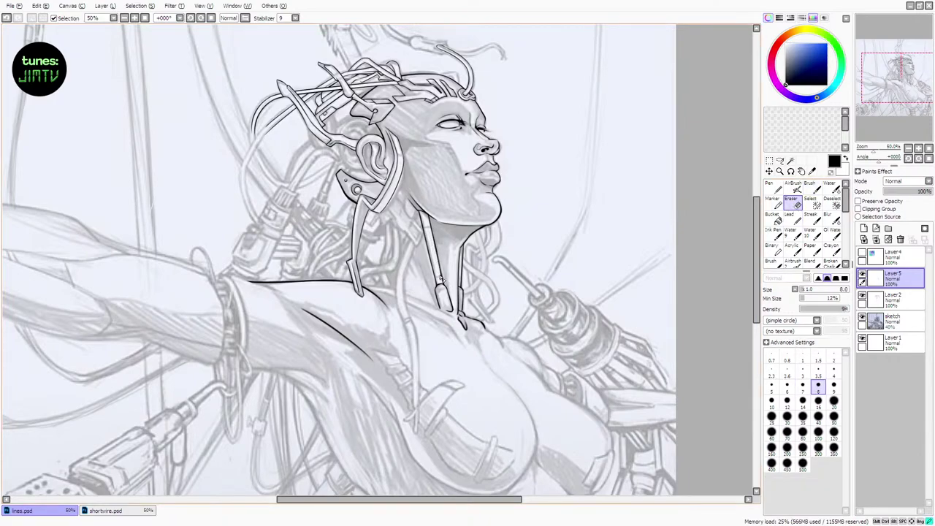
{"action": "left_click", "coordinate": [817, 189]}
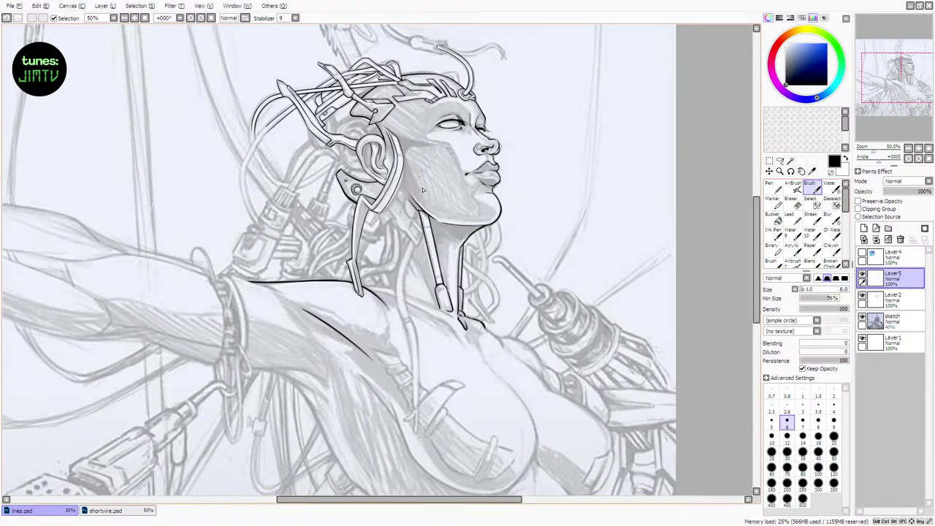
{"action": "left_click_drag", "start_coordinate": [427, 217], "coordinate": [436, 221]}
{"action": "key", "text": "ctrl+z"}
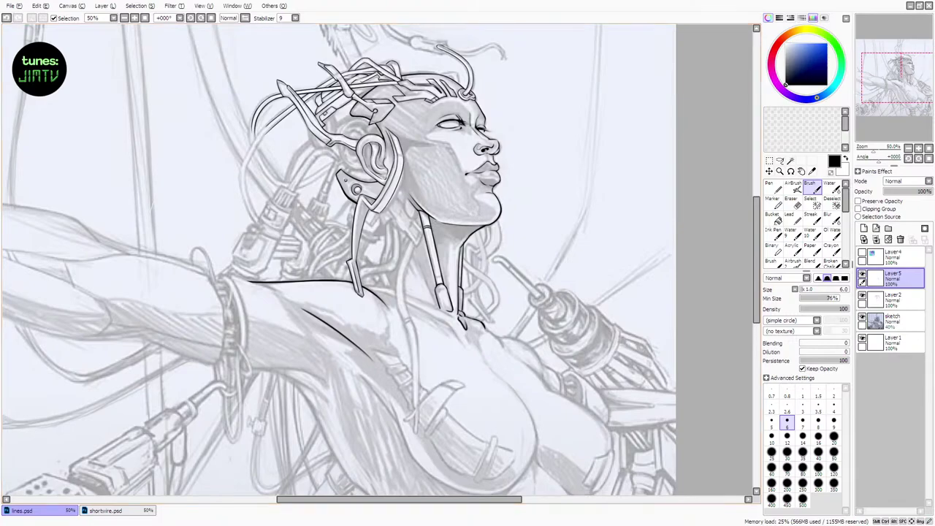
Check the neck lines by hiding and showing the sketch layer and Layer5 in turn
{"action": "left_click", "coordinate": [862, 317]}
{"action": "left_click", "coordinate": [863, 317]}
{"action": "left_click", "coordinate": [863, 274]}
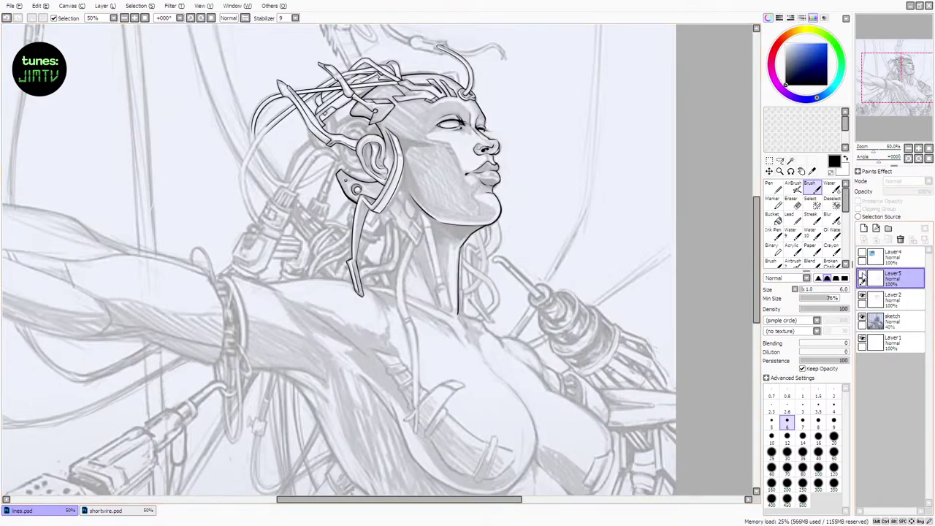
{"action": "left_click", "coordinate": [862, 274]}
Merge Layer5 down into Layer2 and check the line art with the sketch hidden
{"action": "left_click", "coordinate": [873, 302]}
{"action": "left_click", "coordinate": [874, 280]}
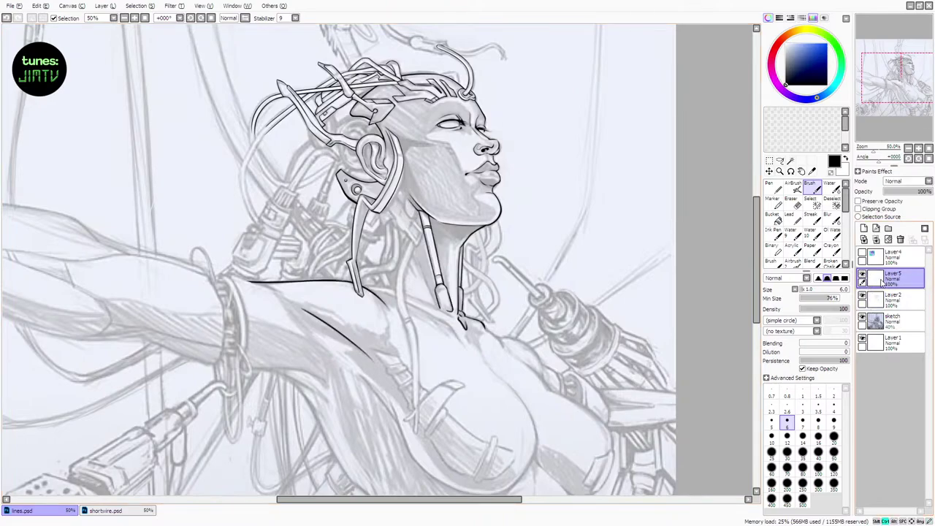
{"action": "key", "text": "ctrl+e"}
{"action": "left_click", "coordinate": [863, 296]}
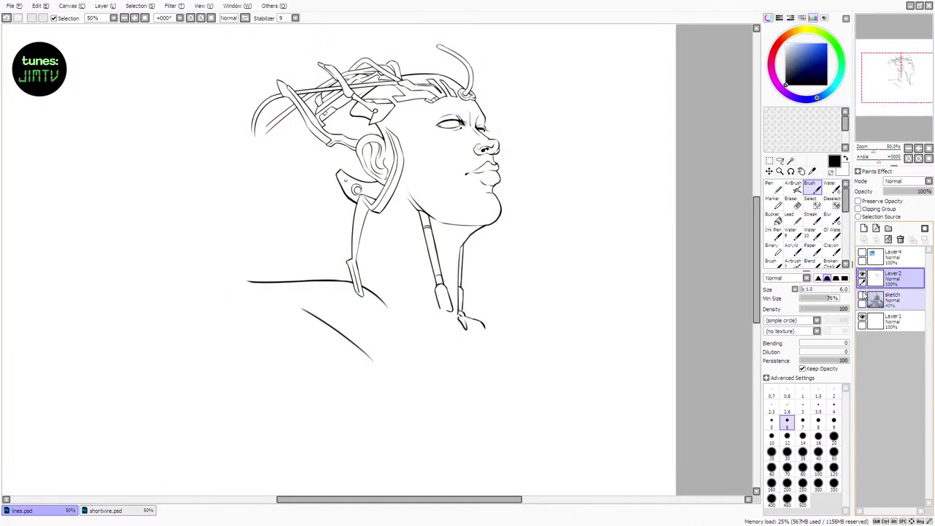
{"action": "left_click", "coordinate": [862, 296]}
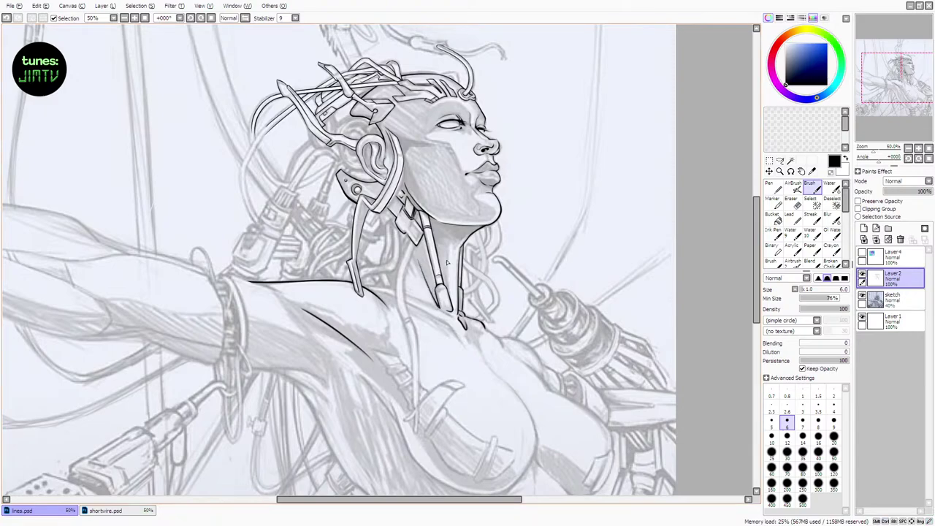
Rework the neck tendon line beside the neck rod and compare the inking with the sketch off and on
{"action": "key", "text": "ctrl+z"}
{"action": "left_click_drag", "start_coordinate": [447, 247], "coordinate": [451, 299]}
{"action": "key", "text": "ctrl+z"}
{"action": "key", "text": "ctrl+z"}
{"action": "left_click", "coordinate": [862, 298]}
{"action": "left_click", "coordinate": [862, 298]}
Refine the nostril and the contour between nose and upper lip using eraser and brush, then check the face without the sketch
{"action": "key", "text": "e"}
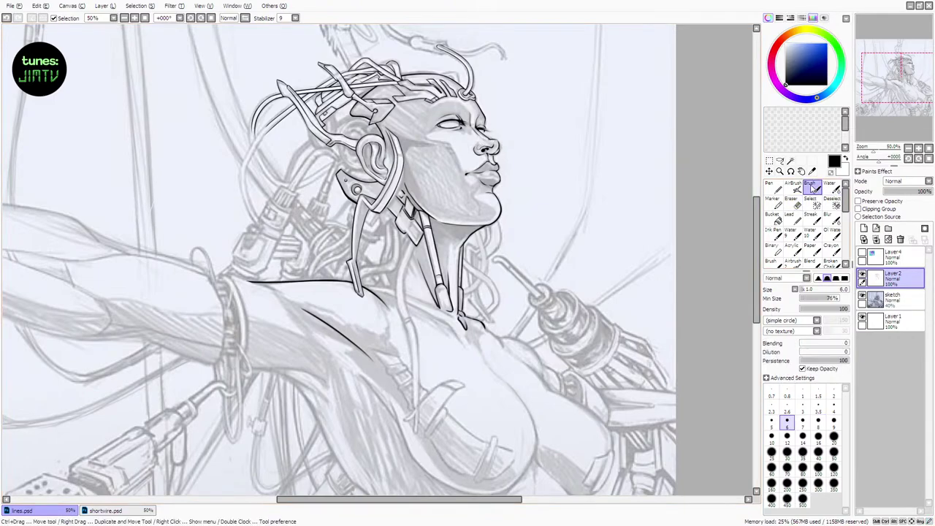
{"action": "key", "text": "b"}
{"action": "key", "text": "e"}
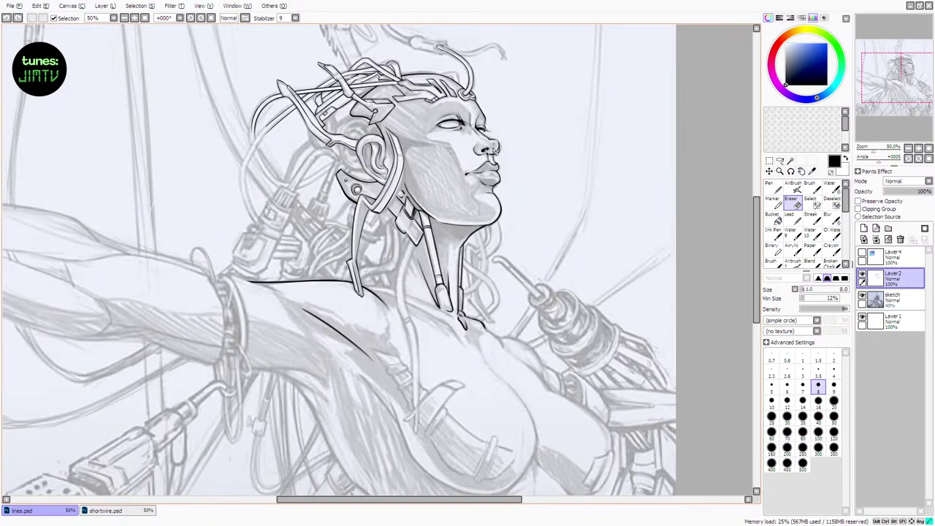
{"action": "left_click_drag", "start_coordinate": [488, 150], "coordinate": [495, 147]}
{"action": "key", "text": "ctrl+z"}
{"action": "key", "text": "b"}
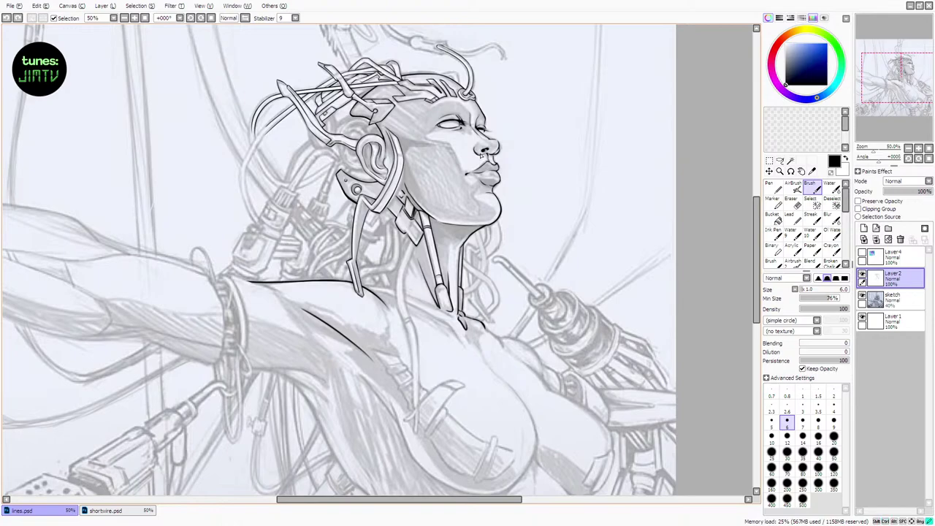
{"action": "left_click_drag", "start_coordinate": [480, 152], "coordinate": [475, 150]}
{"action": "left_click_drag", "start_coordinate": [493, 155], "coordinate": [495, 161]}
{"action": "key", "text": "ctrl+z"}
{"action": "key", "text": "ctrl+z"}
{"action": "left_click", "coordinate": [862, 296]}
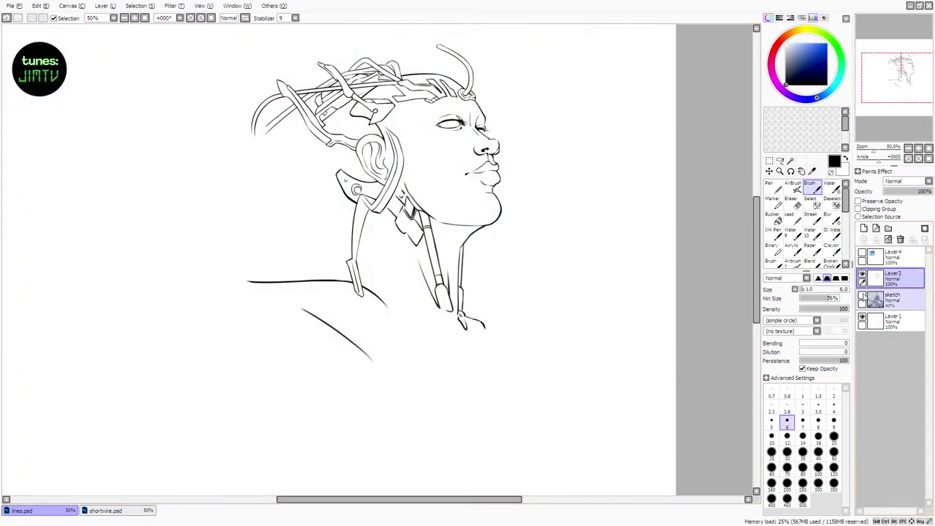
{"action": "left_click", "coordinate": [861, 296]}
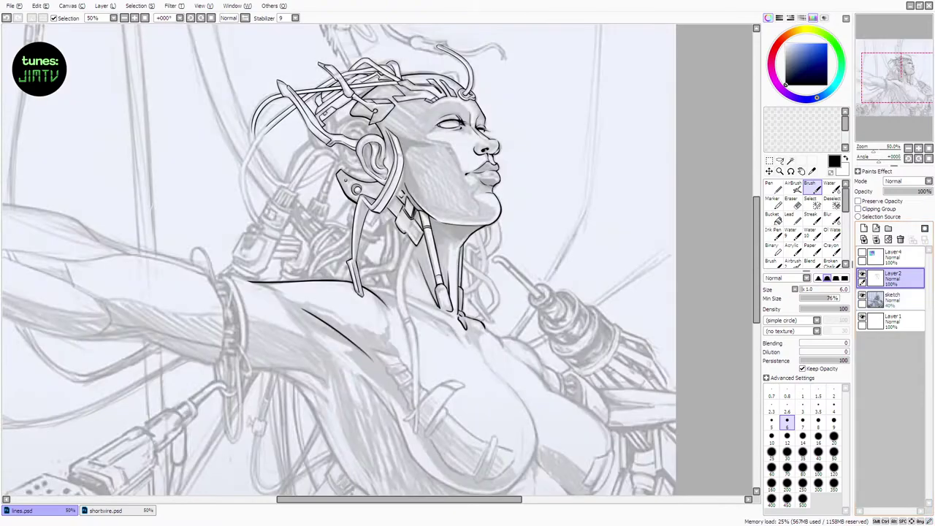
Ink and refine the collarbone line from the foot of the rear neck strut toward the base of the neck rod
{"action": "key", "text": "ctrl+z"}
{"action": "key", "text": "ctrl+y"}
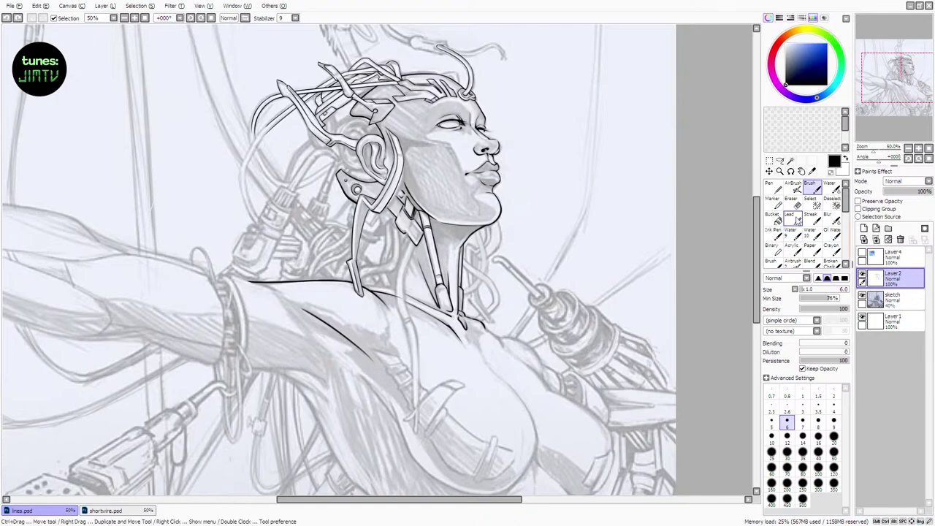
{"action": "key", "text": "e"}
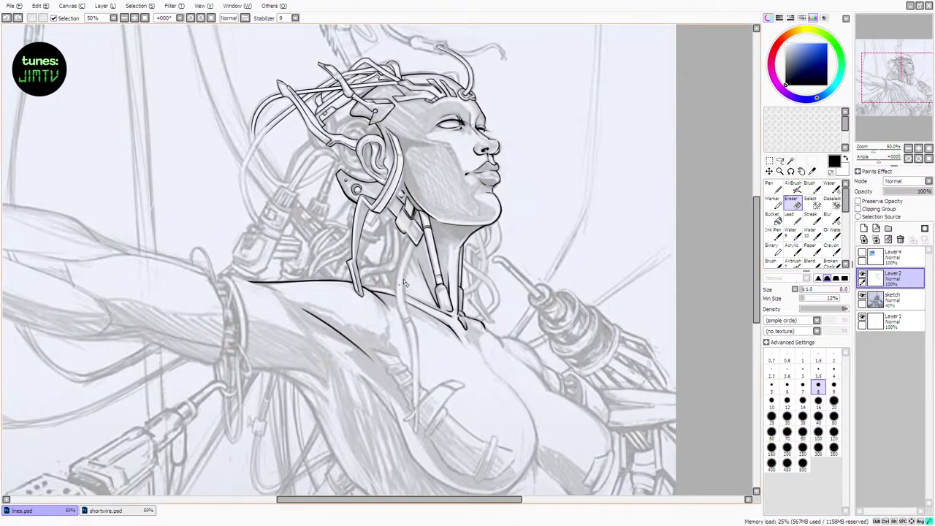
{"action": "key", "text": "b"}
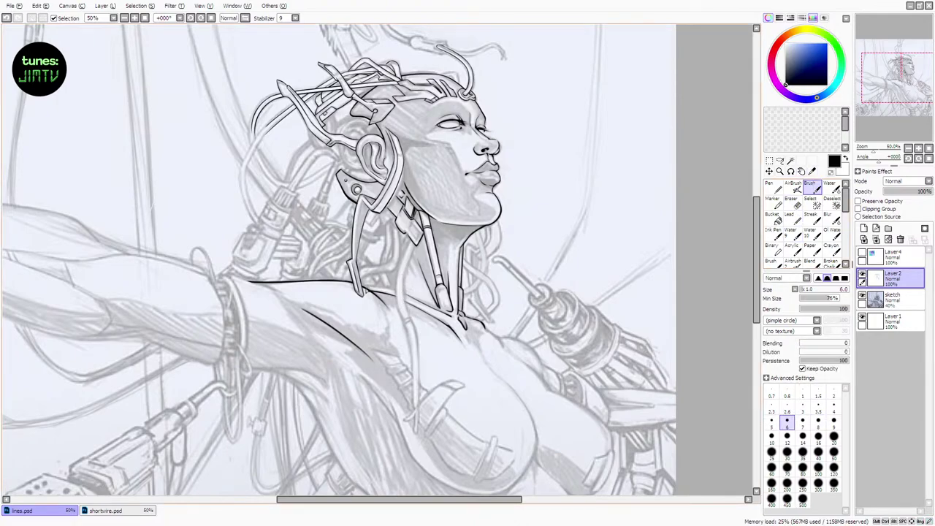
{"action": "key", "text": "ctrl+z"}
{"action": "left_click_drag", "start_coordinate": [364, 286], "coordinate": [424, 301]}
{"action": "key", "text": "ctrl+z"}
{"action": "key", "text": "ctrl+z"}
{"action": "key", "text": "ctrl+z"}
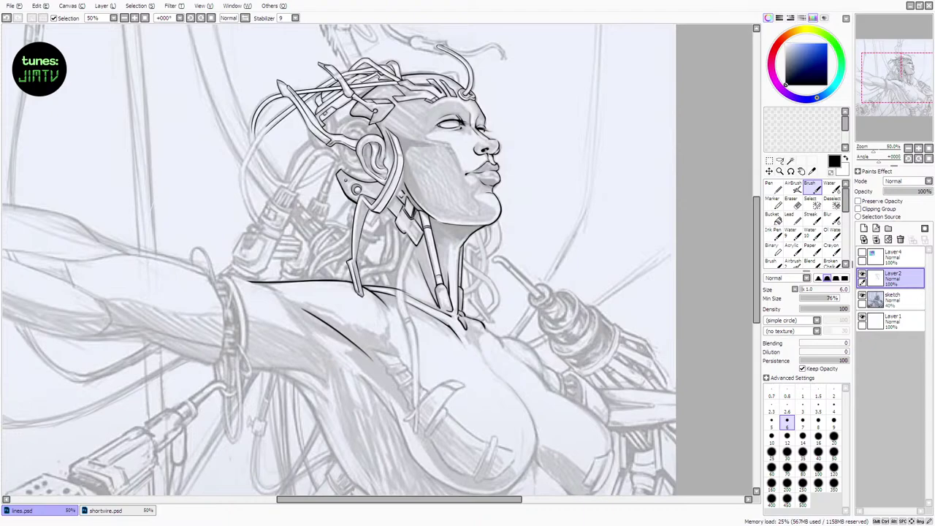
Set the brush size to 12 and ink a short thick line rising from the collarbone beside the rear neck strut
{"action": "key", "text": "ctrl+z"}
{"action": "left_click_drag", "start_coordinate": [378, 285], "coordinate": [384, 273]}
{"action": "key", "text": "ctrl+z"}
{"action": "left_click", "coordinate": [805, 289]}
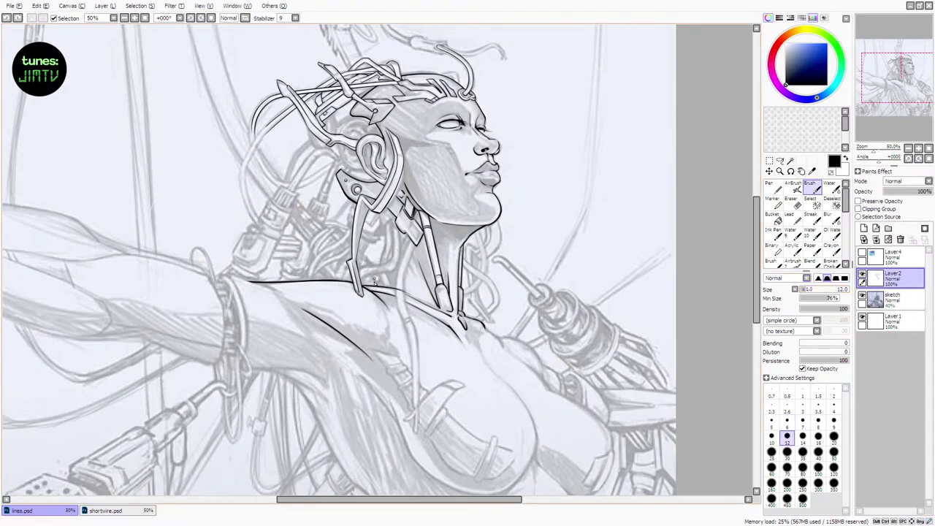
{"action": "key", "text": "ctrl+z"}
{"action": "left_click_drag", "start_coordinate": [375, 285], "coordinate": [398, 245]}
{"action": "key", "text": "ctrl+z"}
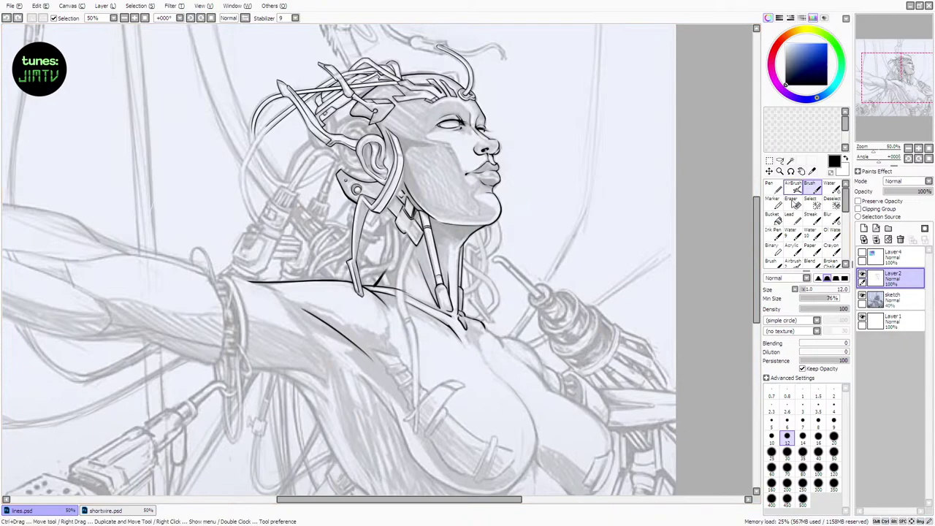
Trim the short thick line above the collarbone to a clean taper with the eraser
{"action": "key", "text": "e"}
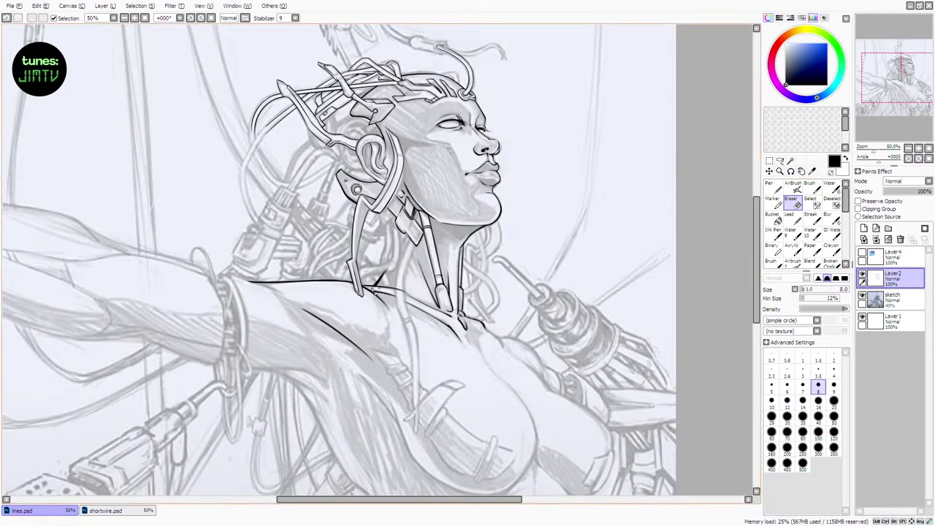
{"action": "key", "text": "ctrl+z"}
{"action": "left_click_drag", "start_coordinate": [375, 290], "coordinate": [388, 273]}
Try to ink the cable curving behind the rear neck strut with brush size 6 and minimum size 37%
{"action": "left_click", "coordinate": [816, 189]}
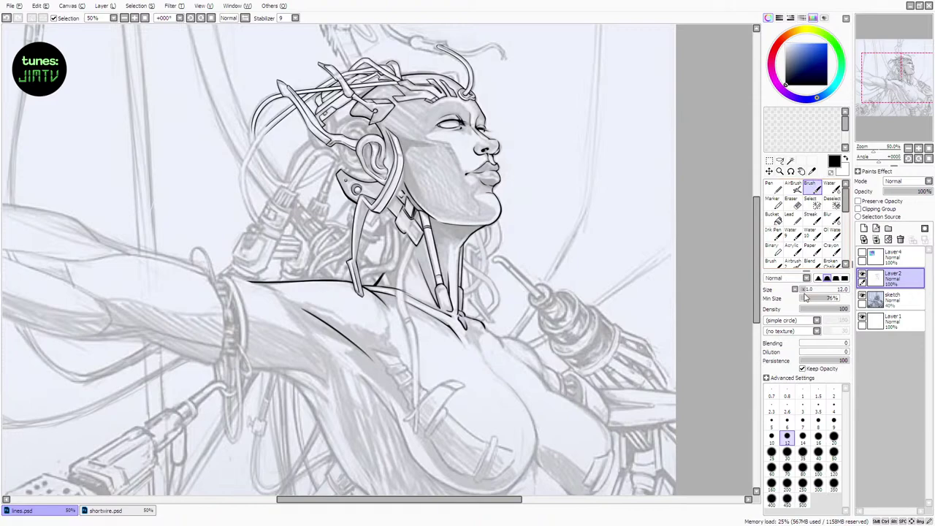
{"action": "left_click", "coordinate": [804, 289]}
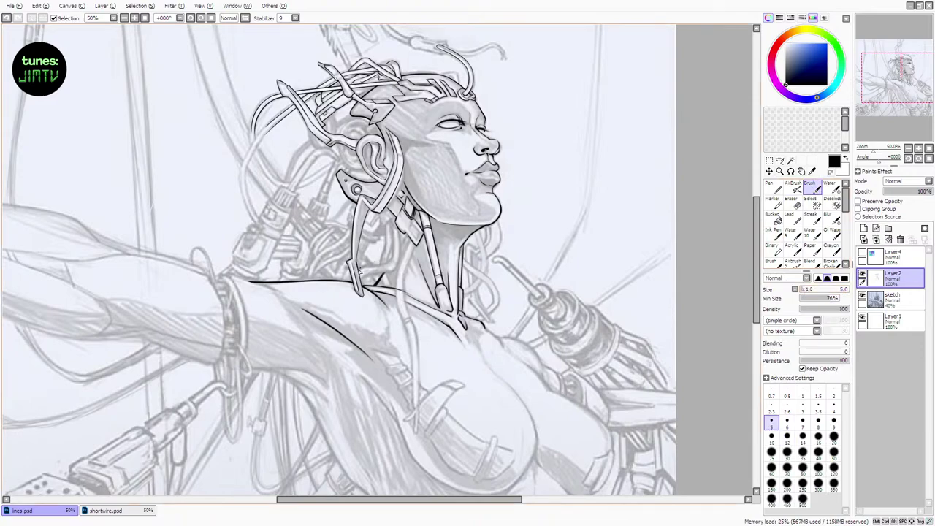
{"action": "key", "text": "ctrl+z"}
{"action": "left_click_drag", "start_coordinate": [836, 299], "coordinate": [803, 290]}
{"action": "left_click", "coordinate": [804, 290]}
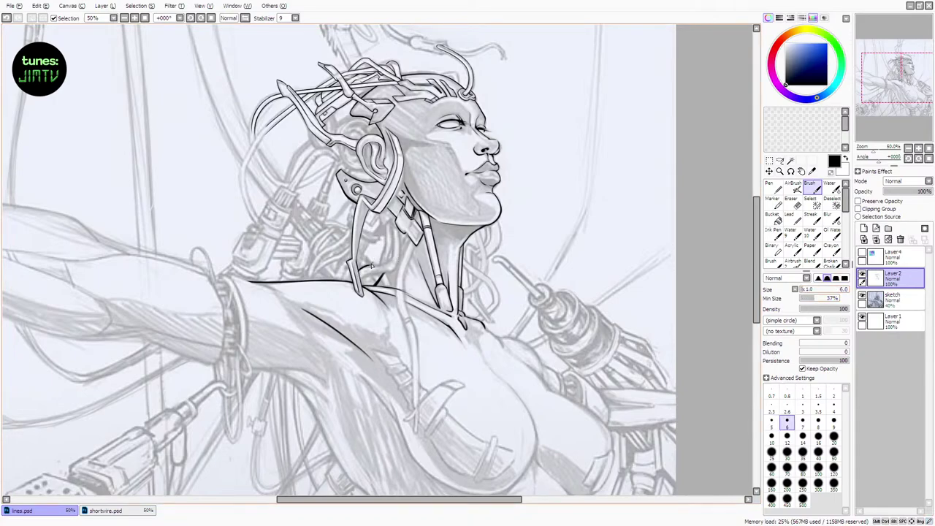
{"action": "key", "text": "ctrl+z"}
{"action": "left_click_drag", "start_coordinate": [359, 272], "coordinate": [401, 233]}
{"action": "left_click_drag", "start_coordinate": [370, 268], "coordinate": [392, 260]}
{"action": "key", "text": "ctrl+z"}
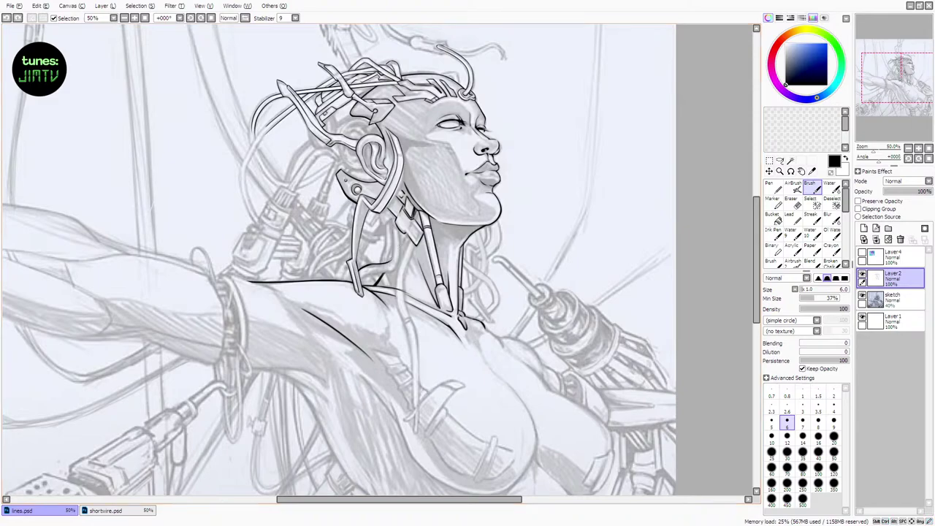
Set the brush to size 7 and minimum size 77%, erase the cable ink and try the short cable edge again
{"action": "left_click", "coordinate": [830, 299]}
{"action": "left_click", "coordinate": [803, 290]}
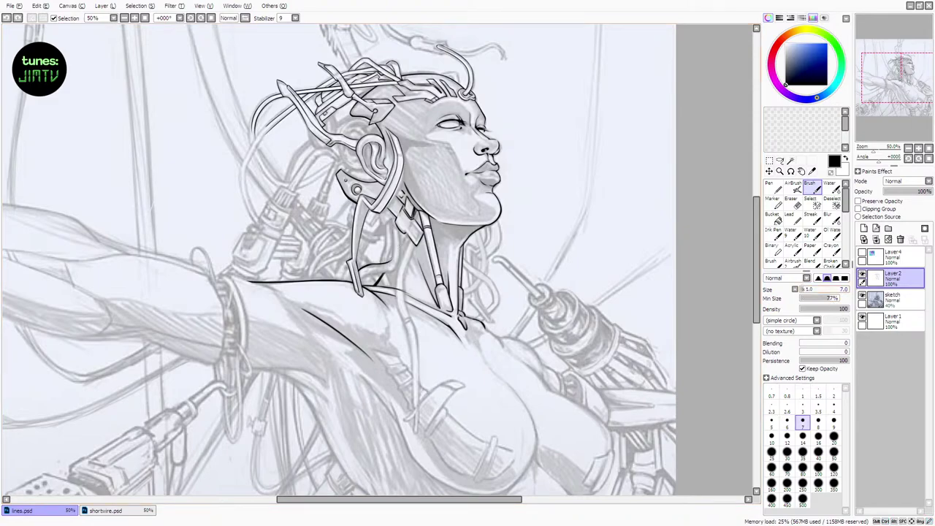
{"action": "key", "text": "e"}
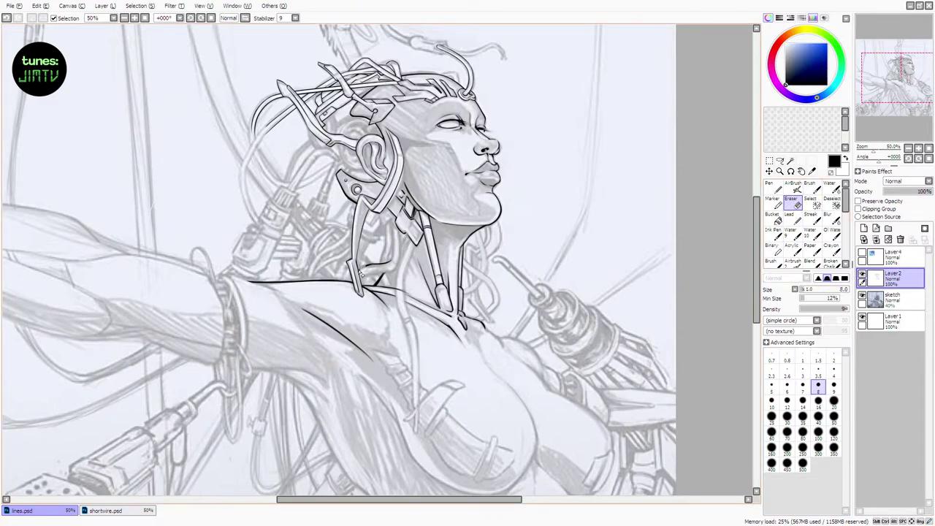
{"action": "left_click_drag", "start_coordinate": [387, 264], "coordinate": [380, 264]}
{"action": "left_click", "coordinate": [811, 189]}
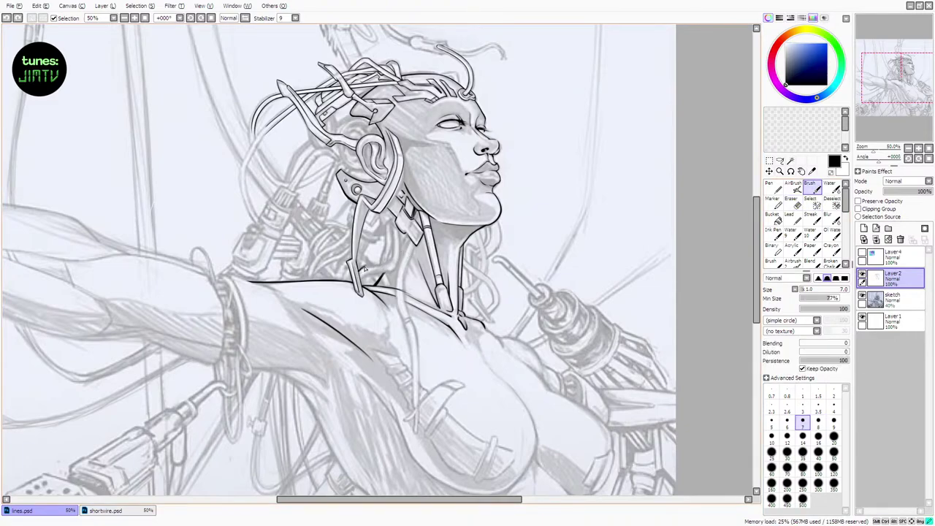
{"action": "key", "text": "ctrl+z"}
{"action": "left_click_drag", "start_coordinate": [364, 268], "coordinate": [379, 265]}
{"action": "key", "text": "ctrl+z"}
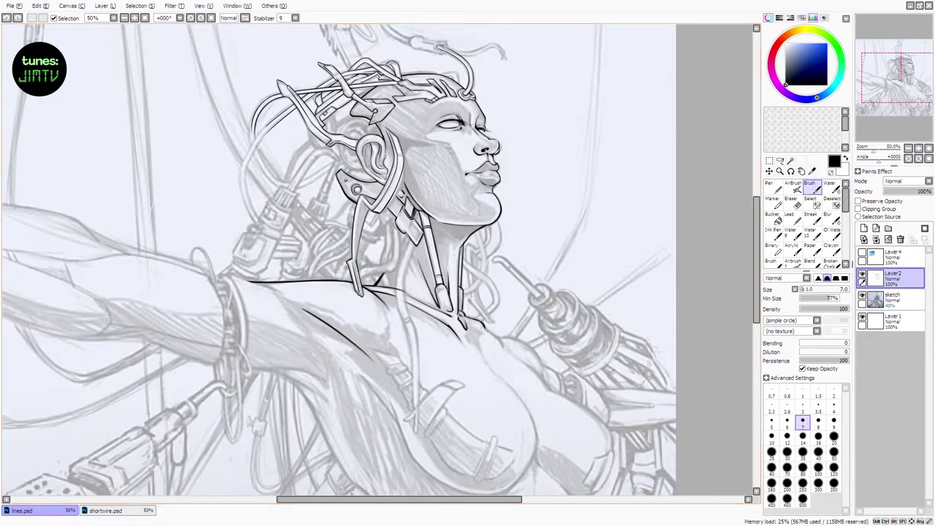
Set the brush size to 4 and ink the upper part of the cable curving down from the back of the head
{"action": "left_click", "coordinate": [802, 290]}
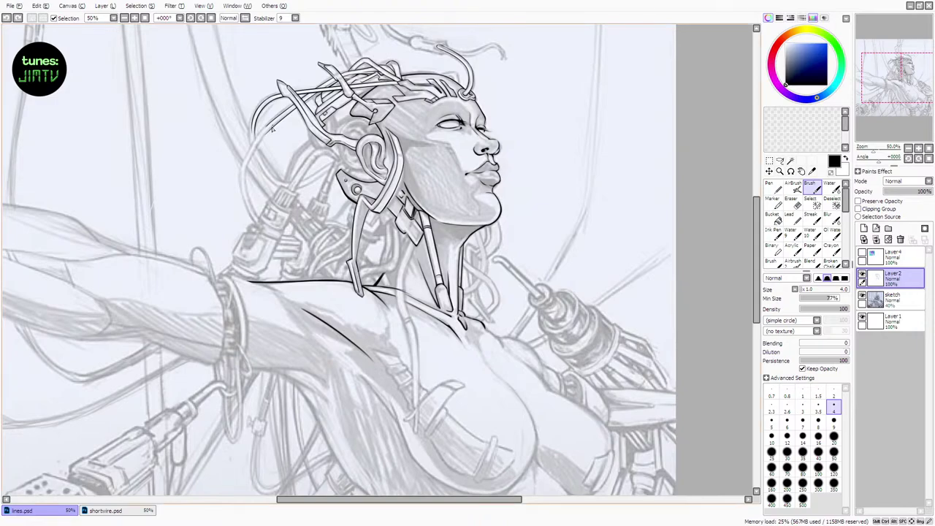
{"action": "left_click_drag", "start_coordinate": [261, 142], "coordinate": [282, 121]}
{"action": "key", "text": "ctrl+z"}
{"action": "mouse_move", "coordinate": [243, 179]}
{"action": "left_mouse_down"}
{"action": "mouse_move", "coordinate": [271, 130]}
{"action": "mouse_move", "coordinate": [246, 169]}
{"action": "mouse_move", "coordinate": [272, 127]}
{"action": "left_mouse_up"}
{"action": "key", "text": "ctrl+z"}
{"action": "key", "text": "ctrl+z"}
{"action": "key", "text": "ctrl+z"}
{"action": "key", "text": "ctrl+z"}
{"action": "key", "text": "ctrl+z"}
Ink the lower part of the head cable's curve down to the mechanical connector behind the neck
{"action": "mouse_move", "coordinate": [245, 172]}
{"action": "left_mouse_down"}
{"action": "mouse_move", "coordinate": [283, 119]}
{"action": "mouse_move", "coordinate": [269, 134]}
{"action": "mouse_move", "coordinate": [253, 195]}
{"action": "mouse_move", "coordinate": [257, 224]}
{"action": "mouse_move", "coordinate": [257, 159]}
{"action": "mouse_move", "coordinate": [248, 193]}
{"action": "mouse_move", "coordinate": [257, 221]}
{"action": "left_mouse_up"}
{"action": "key", "text": "ctrl+z"}
{"action": "key", "text": "ctrl+z"}
{"action": "key", "text": "ctrl+z"}
{"action": "key", "text": "ctrl+z"}
{"action": "key", "text": "ctrl+z"}
{"action": "key", "text": "ctrl+z"}
{"action": "key", "text": "ctrl+z"}
{"action": "key", "text": "ctrl+z"}
{"action": "key", "text": "ctrl+z"}
{"action": "left_click_drag", "start_coordinate": [247, 167], "coordinate": [256, 222]}
{"action": "key", "text": "ctrl+z"}
{"action": "mouse_move", "coordinate": [247, 165]}
{"action": "left_mouse_down"}
{"action": "mouse_move", "coordinate": [253, 214]}
{"action": "mouse_move", "coordinate": [246, 183]}
{"action": "mouse_move", "coordinate": [269, 230]}
{"action": "mouse_move", "coordinate": [248, 193]}
{"action": "mouse_move", "coordinate": [253, 212]}
{"action": "mouse_move", "coordinate": [273, 228]}
{"action": "left_mouse_up"}
{"action": "key", "text": "ctrl+z"}
{"action": "key", "text": "ctrl+z"}
Lasso the inked cable curve behind the head and paste a copy of it as a new layer
{"action": "left_click", "coordinate": [780, 161]}
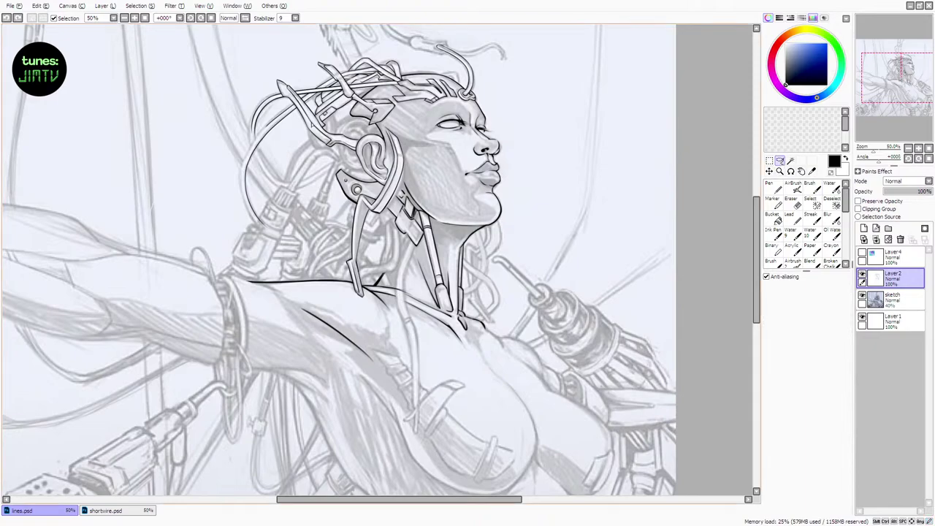
{"action": "mouse_move", "coordinate": [290, 118]}
{"action": "left_mouse_down"}
{"action": "mouse_move", "coordinate": [243, 152]}
{"action": "mouse_move", "coordinate": [280, 175]}
{"action": "left_mouse_up"}
{"action": "key", "text": "ctrl+c"}
{"action": "key", "text": "ctrl+v"}
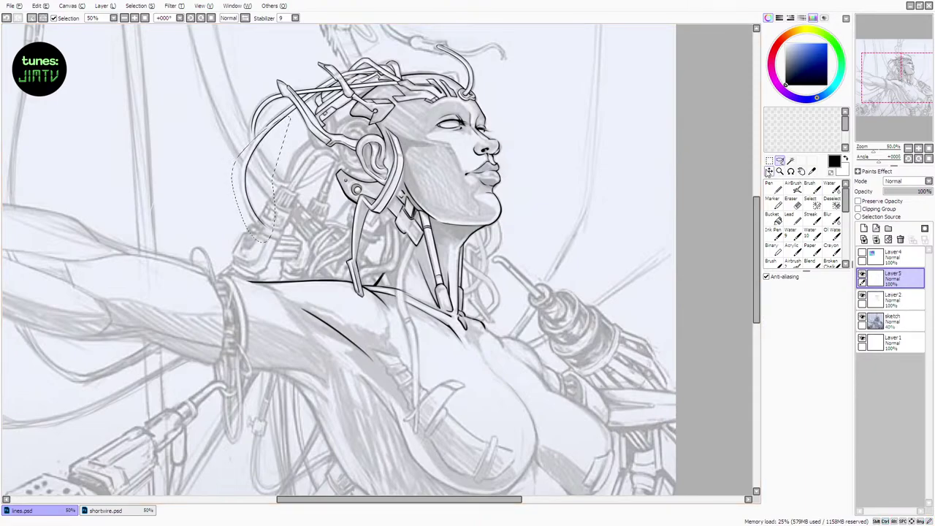
Move and transform the pasted curve so it forms the cable's second edge parallel to the original
{"action": "left_click", "coordinate": [769, 171]}
{"action": "mouse_move", "coordinate": [265, 160]}
{"action": "left_mouse_down"}
{"action": "mouse_move", "coordinate": [255, 160]}
{"action": "mouse_move", "coordinate": [264, 169]}
{"action": "left_mouse_up"}
{"action": "key", "text": "ctrl+t"}
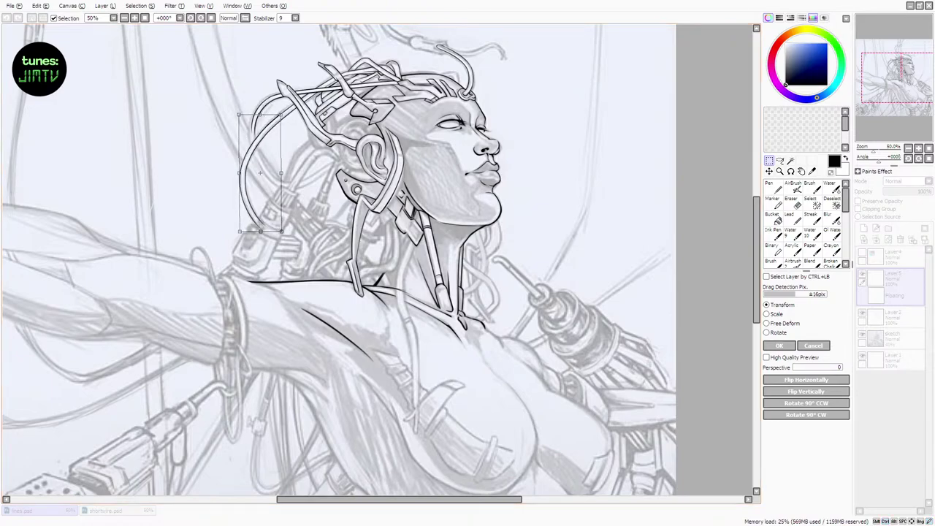
{"action": "key", "text": "Return"}
Compare the cable with Layer5 off and on, and merge Layer5 down into Layer2
{"action": "key", "text": "e"}
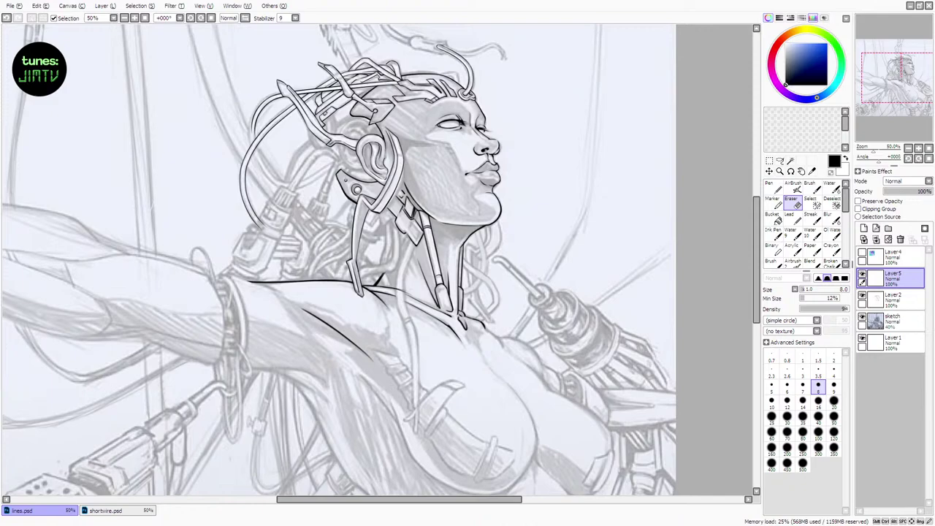
{"action": "left_click", "coordinate": [863, 272]}
{"action": "left_click", "coordinate": [863, 272]}
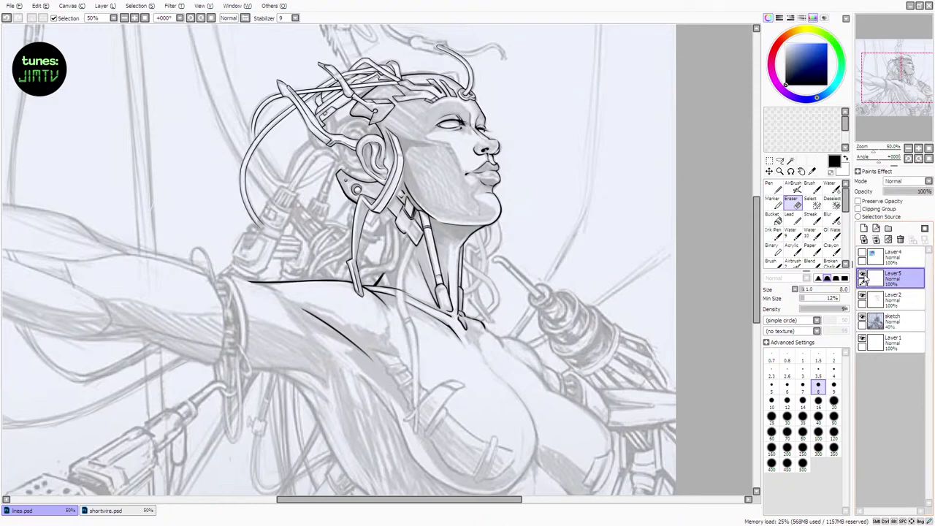
{"action": "key", "text": "ctrl+e"}
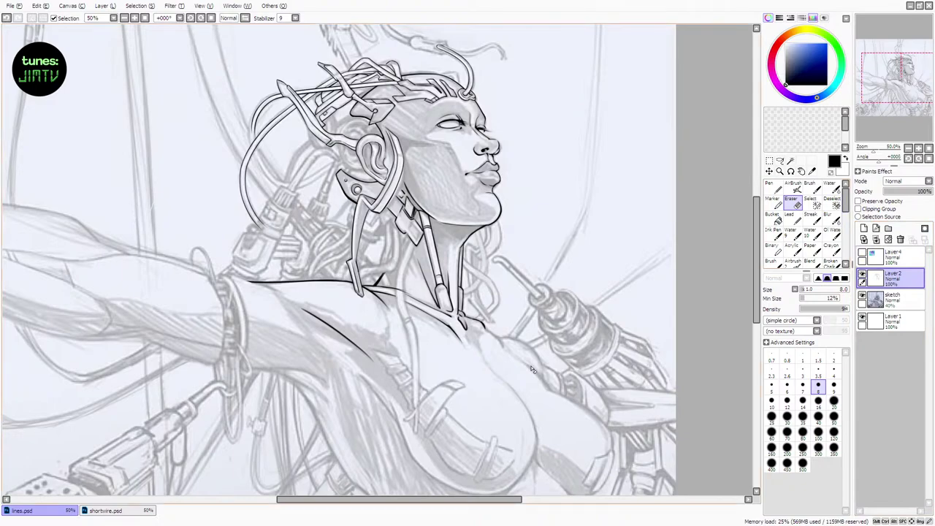
Review the inked head and cables with the sketch layer hidden, and make the sketch visible again
{"action": "scroll", "coordinate": [265, 283], "scroll_direction": "down", "scroll_amount": 2}
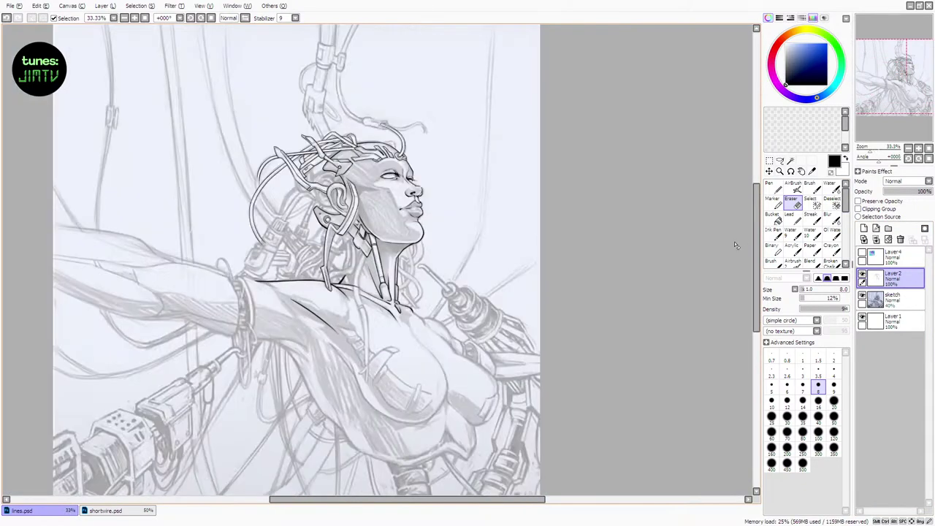
{"action": "left_click", "coordinate": [863, 299]}
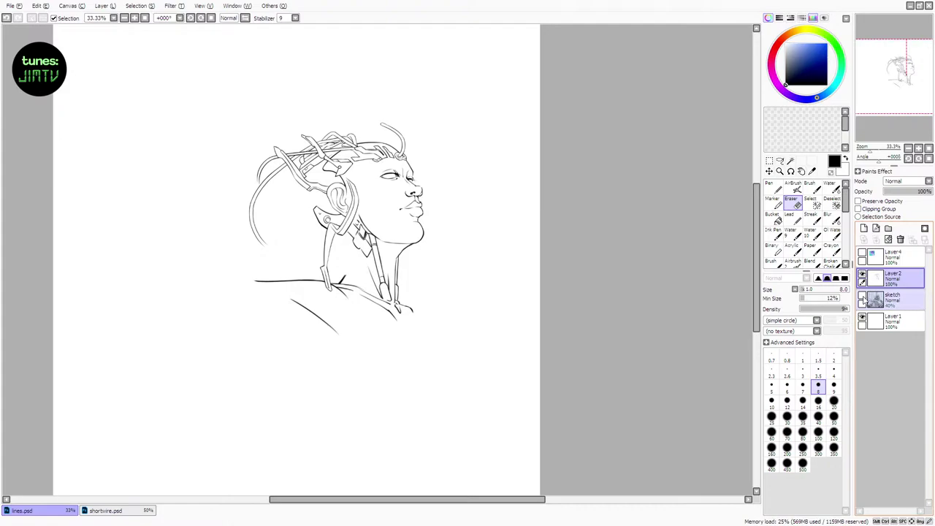
{"action": "scroll", "coordinate": [459, 273], "scroll_direction": "down", "scroll_amount": 1}
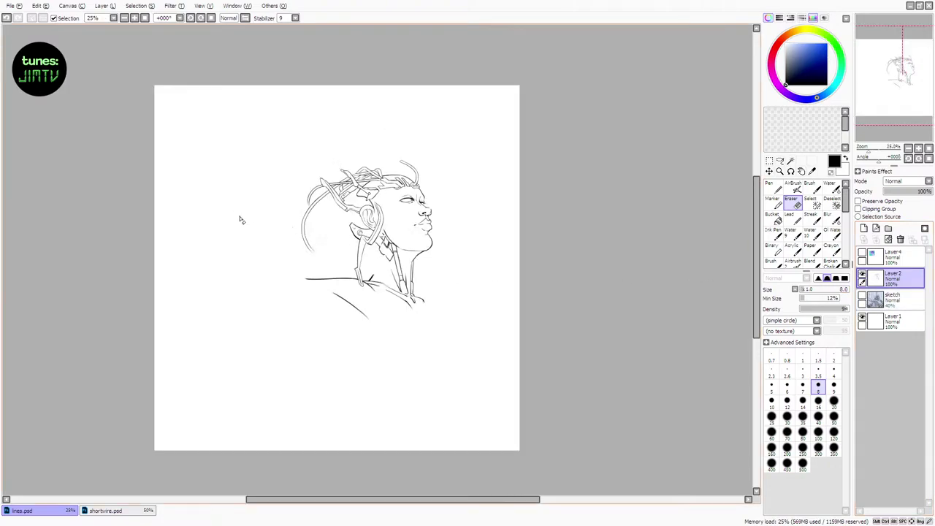
{"action": "scroll", "coordinate": [228, 219], "scroll_direction": "up", "scroll_amount": 1}
{"action": "scroll", "coordinate": [431, 271], "scroll_direction": "up", "scroll_amount": 1}
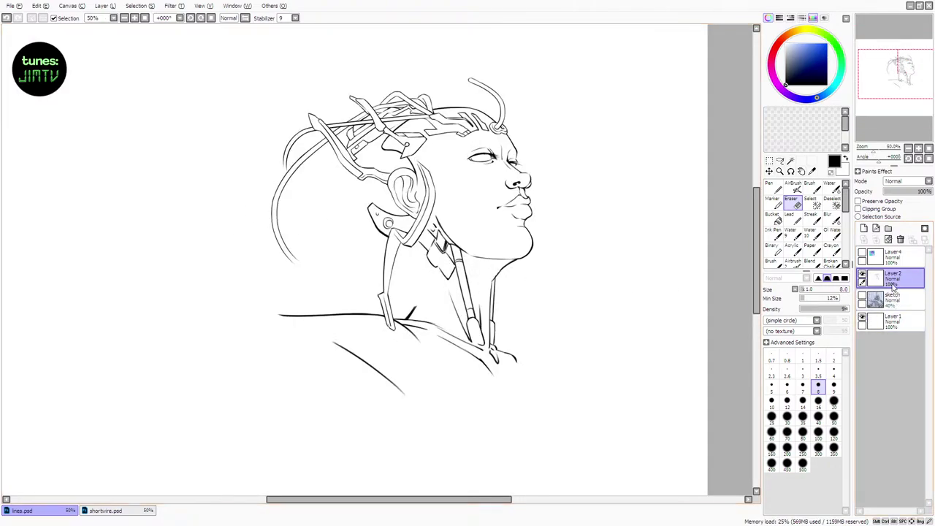
{"action": "left_click", "coordinate": [862, 298]}
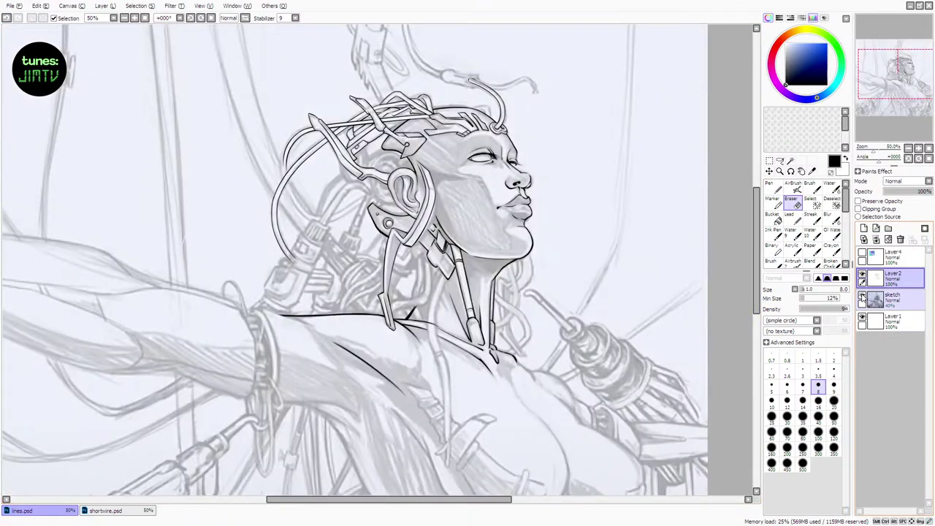
{"action": "left_click", "coordinate": [862, 298]}
{"action": "left_click", "coordinate": [862, 298]}
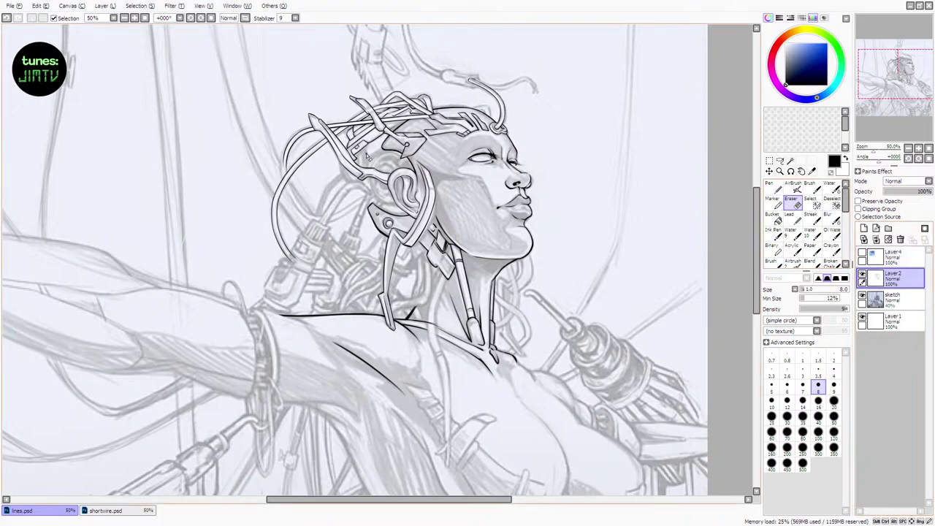
Erase the excess line at the lower end of the head cable where it meets the connector
{"action": "key", "text": "b"}
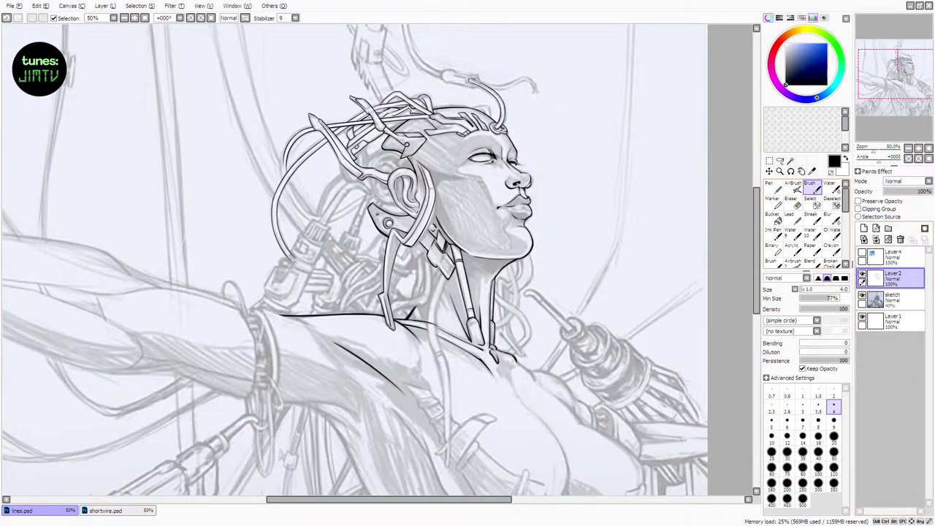
{"action": "key", "text": "e"}
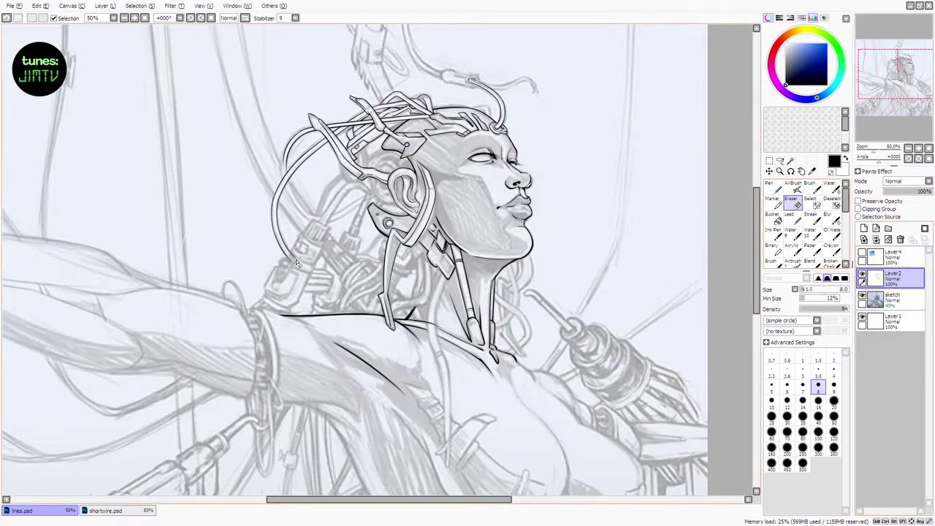
{"action": "key", "text": "b"}
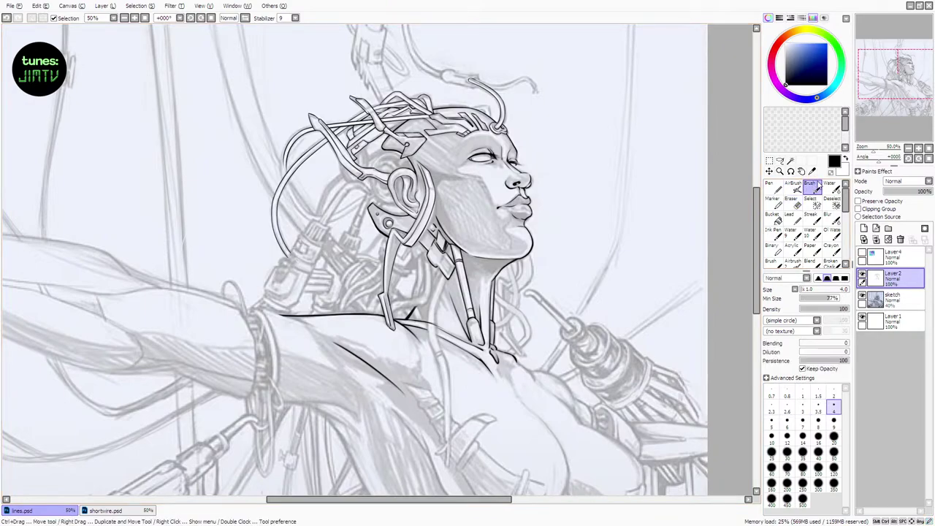
{"action": "left_click_drag", "start_coordinate": [287, 252], "coordinate": [291, 259]}
{"action": "key", "text": "ctrl+z"}
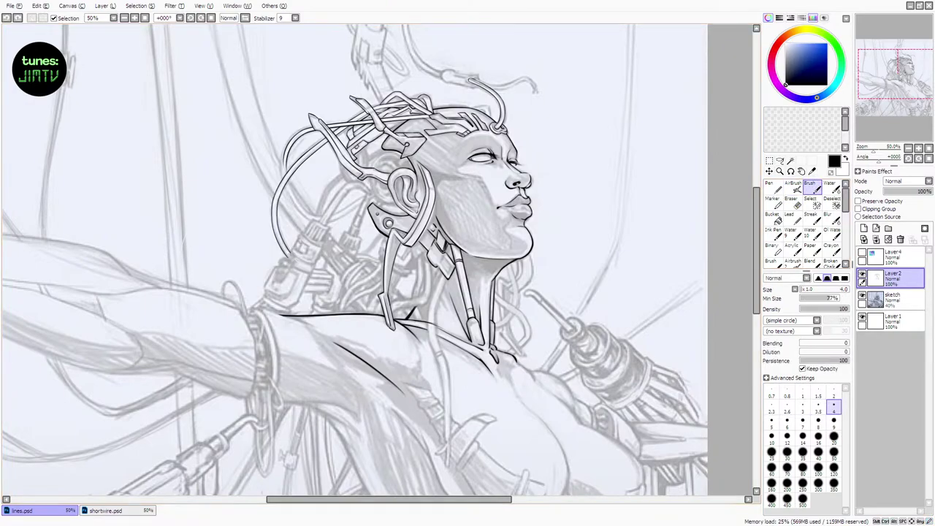
Set the brush size to 6 and ink the connector's ribbed cap and upper collar behind the neck
{"action": "left_click", "coordinate": [803, 290]}
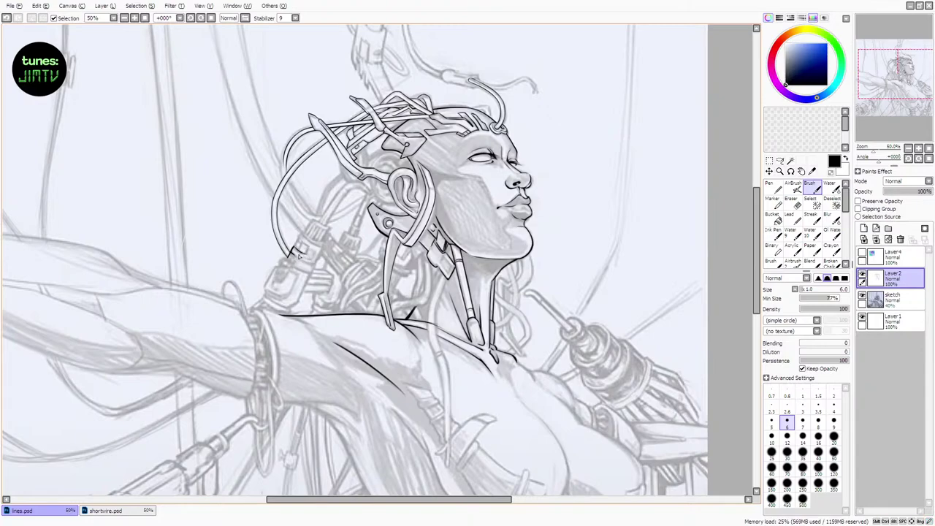
{"action": "left_click_drag", "start_coordinate": [292, 255], "coordinate": [316, 264]}
{"action": "key", "text": "ctrl+z"}
{"action": "key", "text": "ctrl+z"}
{"action": "left_click_drag", "start_coordinate": [307, 238], "coordinate": [308, 256]}
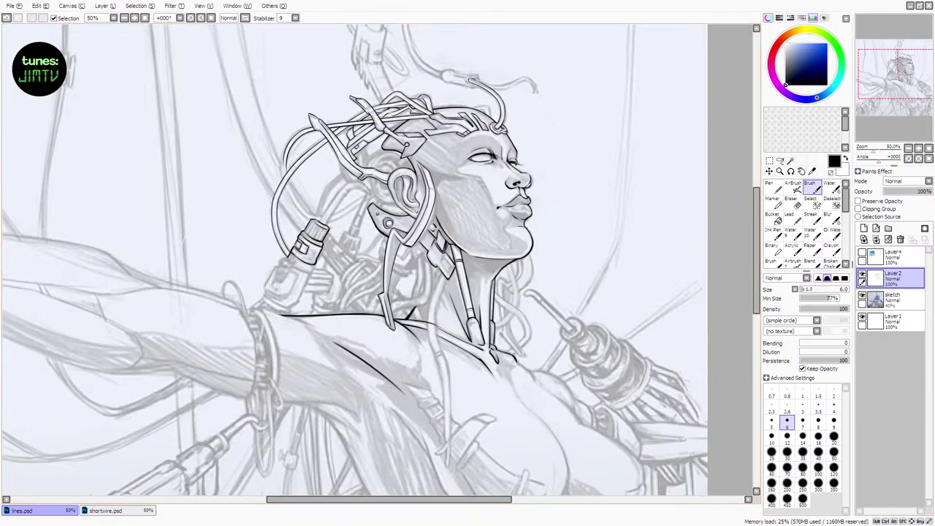
Clean up the lower rim of the connector's collar and start inking the side of the body beneath it
{"action": "key", "text": "e"}
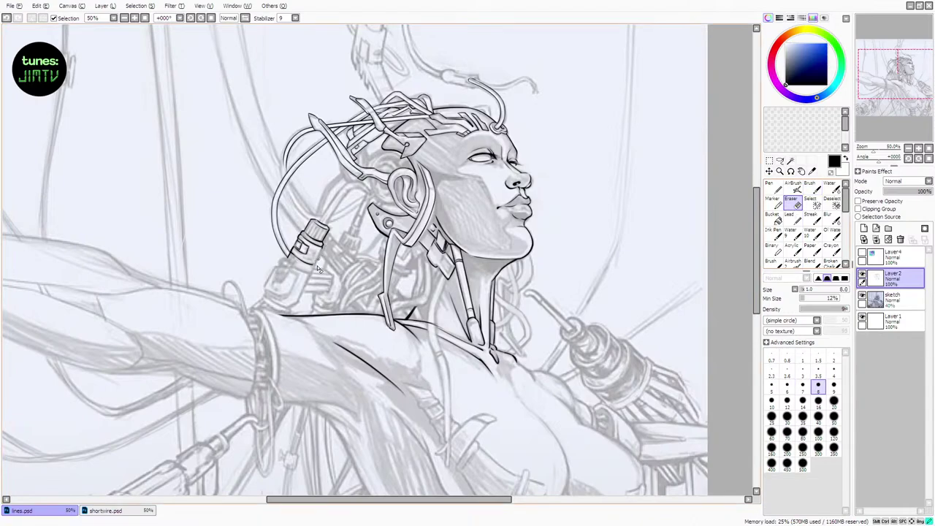
{"action": "key", "text": "b"}
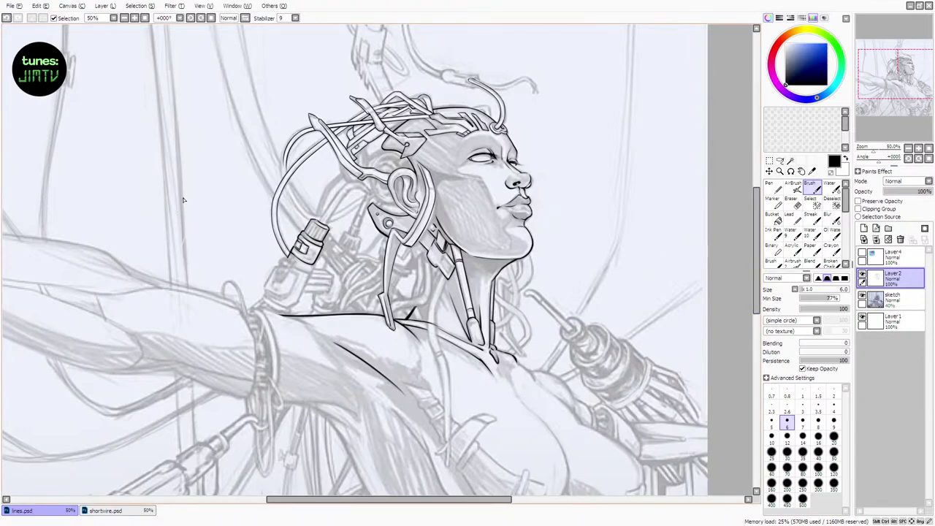
{"action": "key", "text": "e"}
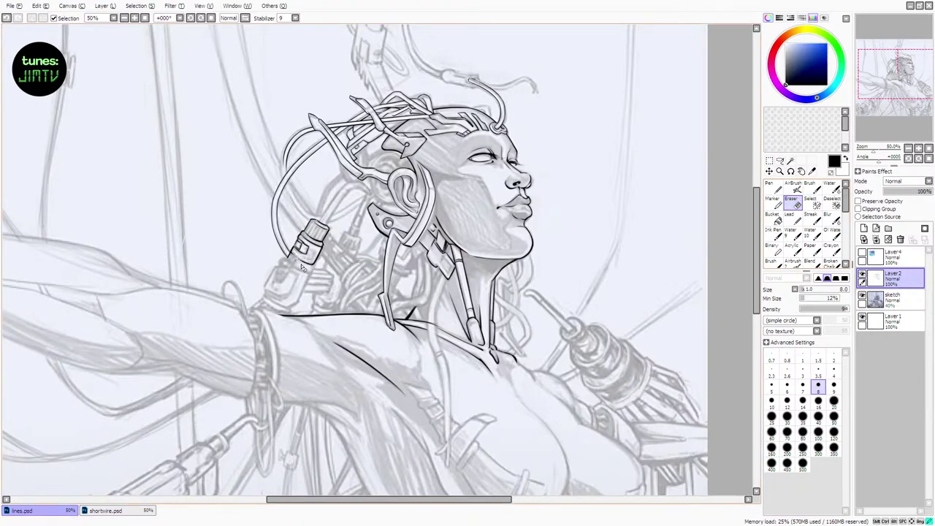
{"action": "key", "text": "b"}
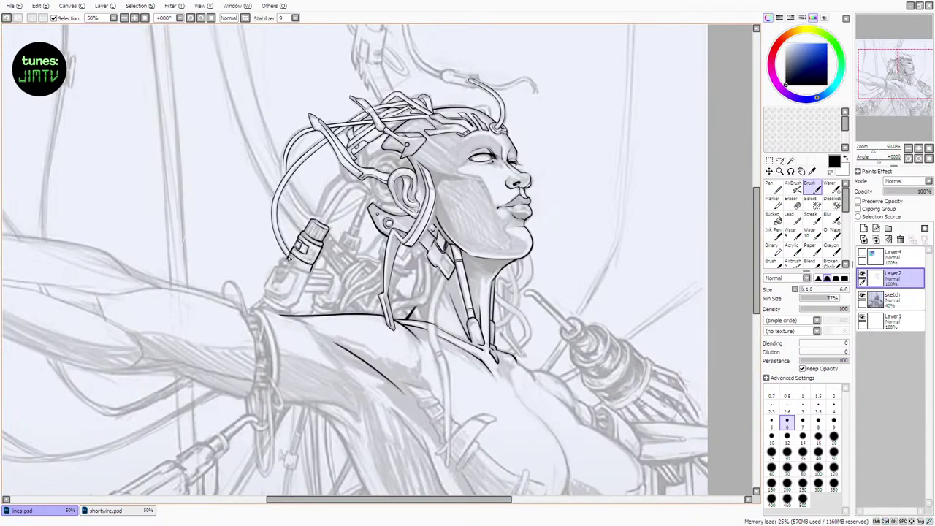
Ink the connector's lower body with its clip detail and end rim, undoing unsatisfactory strokes
{"action": "left_click_drag", "start_coordinate": [290, 253], "coordinate": [299, 244]}
{"action": "left_click_drag", "start_coordinate": [266, 291], "coordinate": [286, 295]}
{"action": "mouse_move", "coordinate": [294, 267]}
{"action": "left_mouse_down"}
{"action": "mouse_move", "coordinate": [281, 301]}
{"action": "mouse_move", "coordinate": [293, 287]}
{"action": "left_mouse_up"}
{"action": "key", "text": "ctrl+z"}
{"action": "key", "text": "ctrl+z"}
{"action": "key", "text": "ctrl+z"}
{"action": "key", "text": "ctrl+z"}
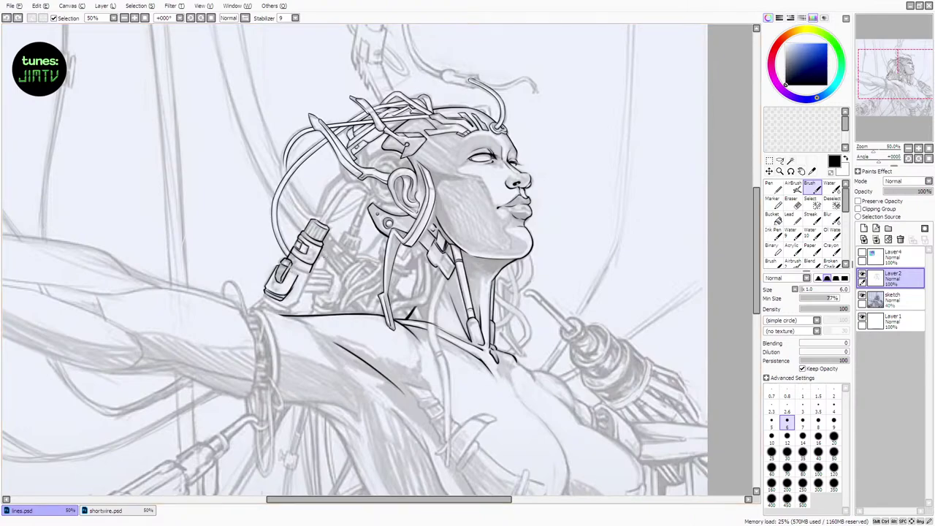
Tidy the connector's collar and clip outlines, alternating between erasing and inking
{"action": "key", "text": "e"}
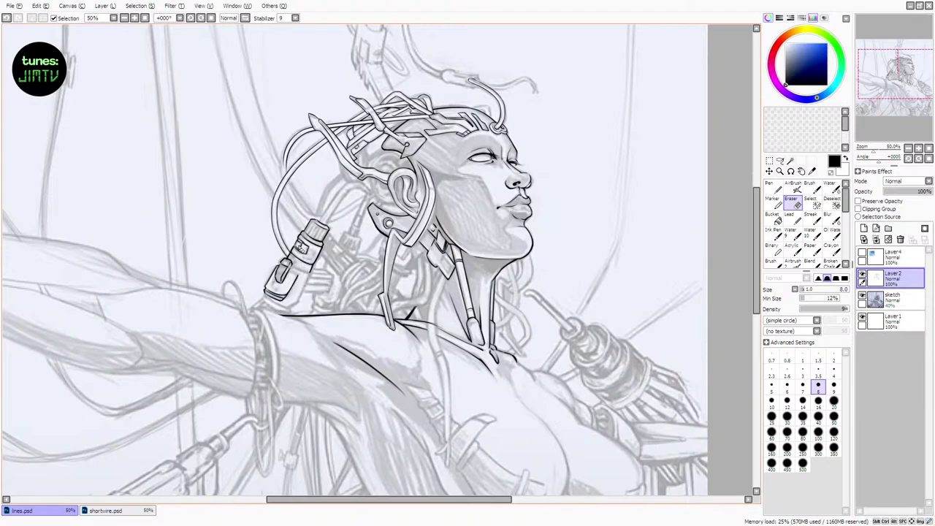
{"action": "key", "text": "b"}
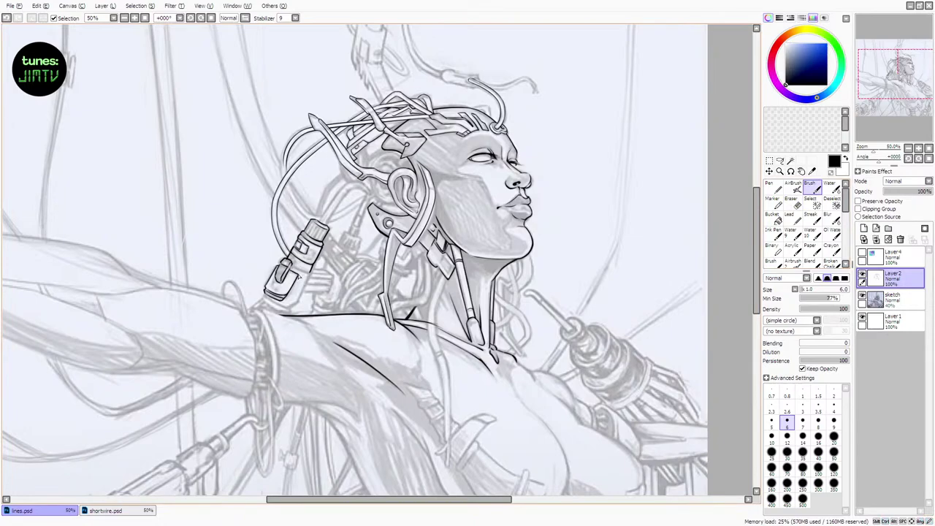
{"action": "key", "text": "e"}
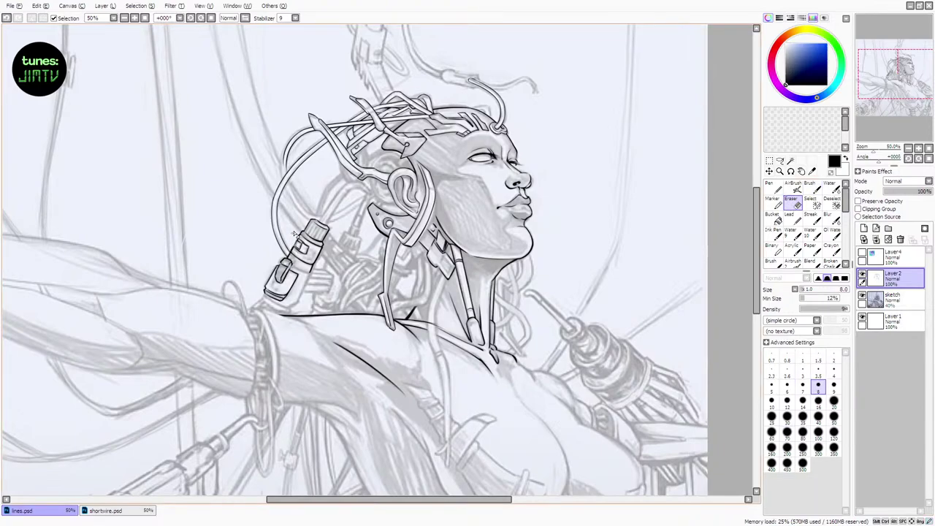
{"action": "key", "text": "b"}
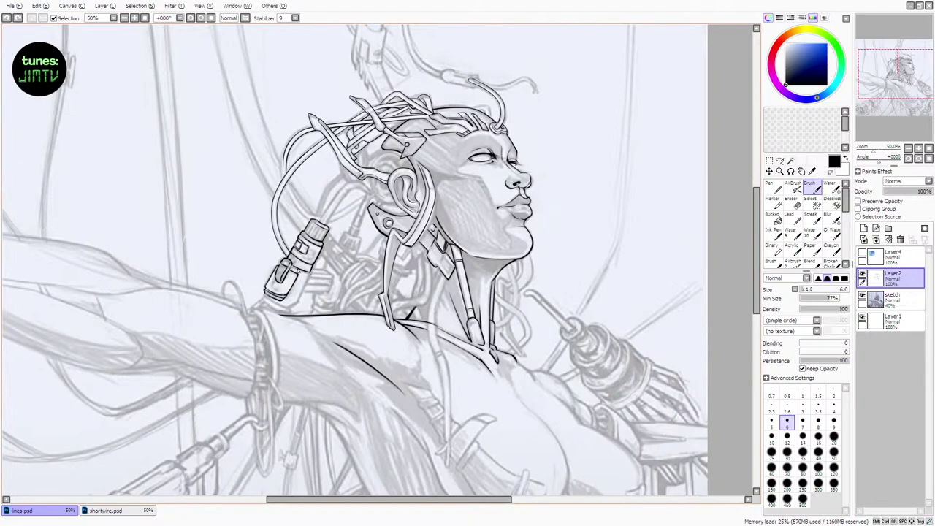
Ink the wider housing and base at the connector's lower end and clean up its edge above the shoulder line
{"action": "left_click_drag", "start_coordinate": [295, 269], "coordinate": [311, 275]}
{"action": "mouse_move", "coordinate": [266, 298]}
{"action": "left_mouse_down"}
{"action": "mouse_move", "coordinate": [291, 307]}
{"action": "mouse_move", "coordinate": [301, 296]}
{"action": "left_mouse_up"}
{"action": "key", "text": "ctrl+z"}
{"action": "key", "text": "e"}
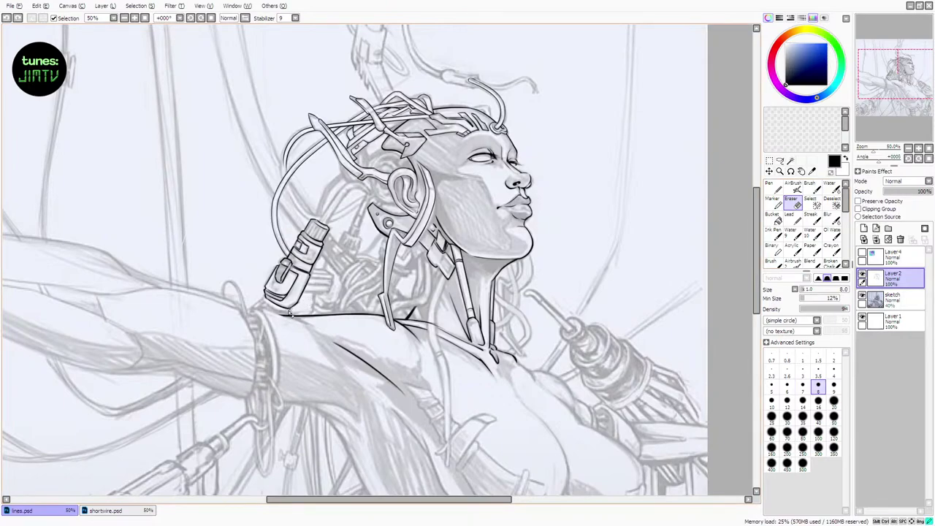
{"action": "key", "text": "b"}
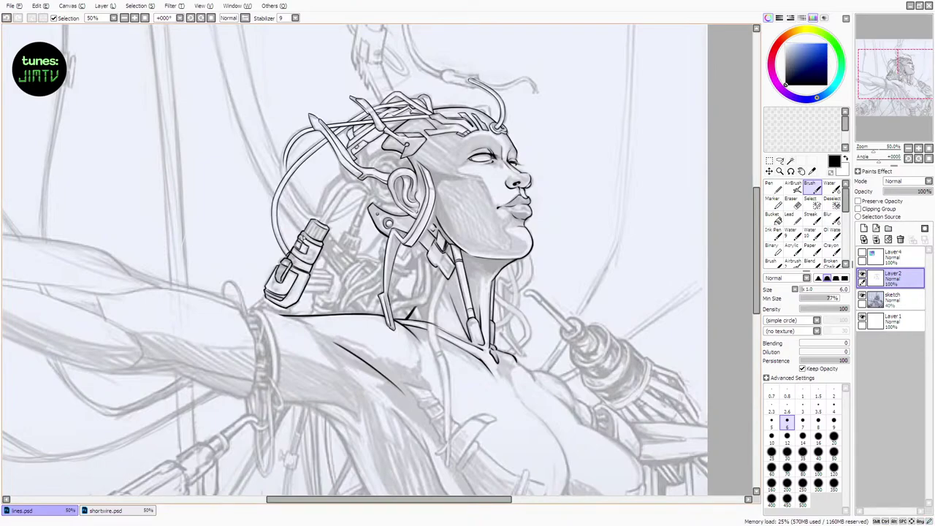
Check the connector without the sketch, and lasso its lower housing to adjust it with a transform
{"action": "left_click", "coordinate": [862, 296]}
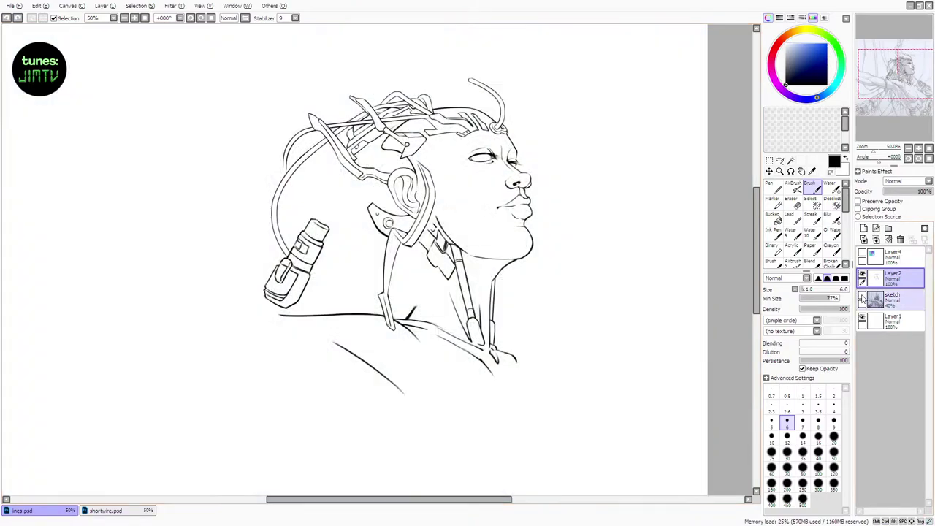
{"action": "left_click", "coordinate": [862, 296]}
{"action": "key", "text": "e"}
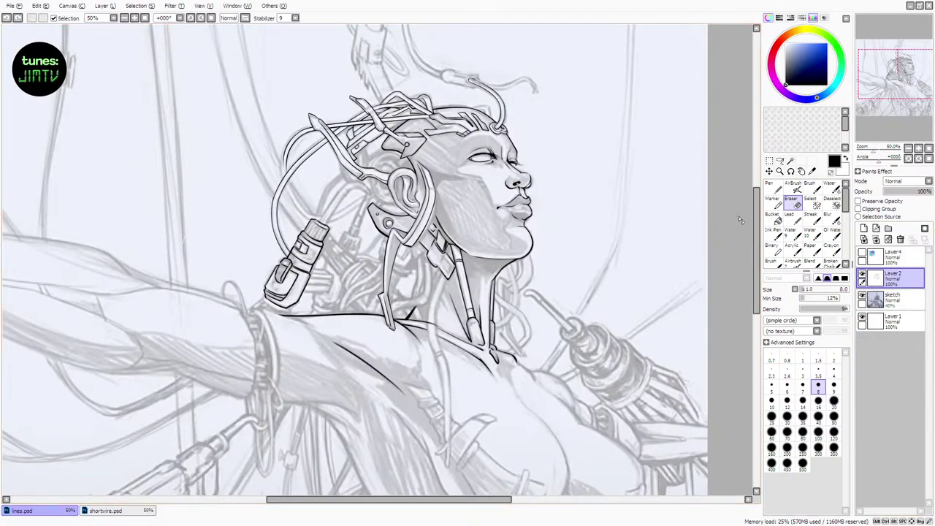
{"action": "left_click", "coordinate": [780, 160]}
{"action": "mouse_move", "coordinate": [260, 290]}
{"action": "left_mouse_down"}
{"action": "mouse_move", "coordinate": [291, 310]}
{"action": "mouse_move", "coordinate": [315, 275]}
{"action": "mouse_move", "coordinate": [274, 253]}
{"action": "left_mouse_up"}
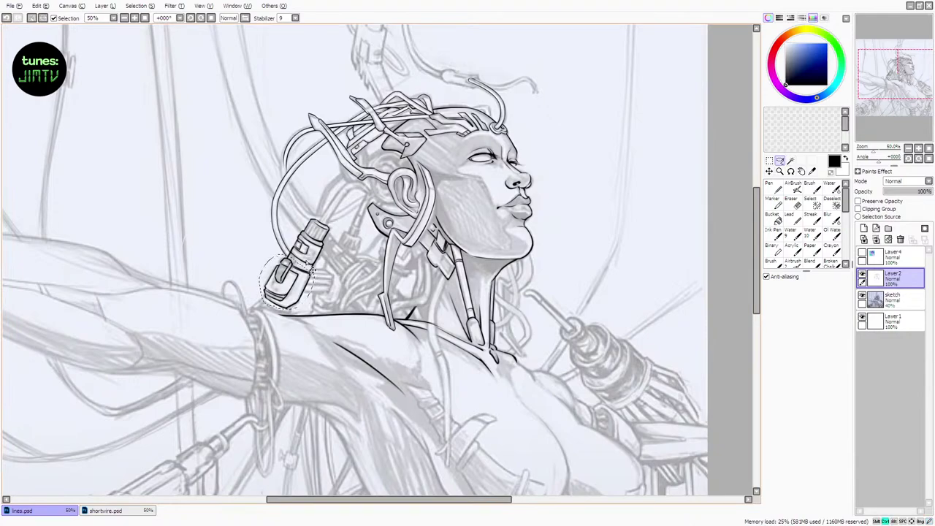
{"action": "key", "text": "ctrl+t"}
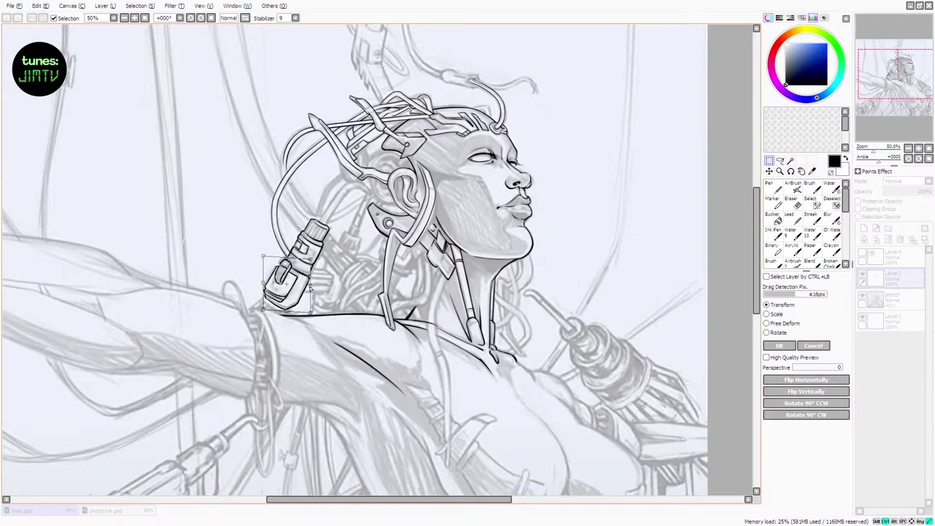
{"action": "key", "text": "Return"}
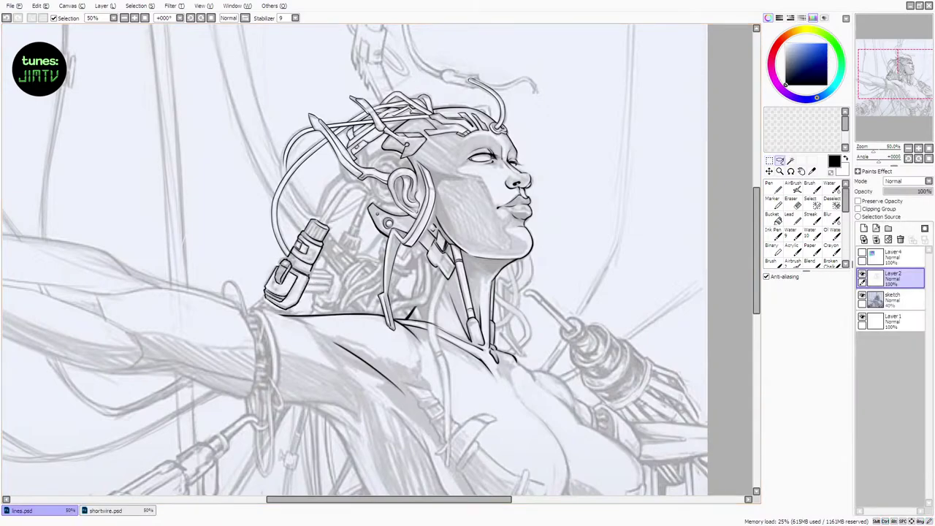
Refine the connector's ink lines, erasing and redrawing the base of its housing near the shoulder
{"action": "key", "text": "b"}
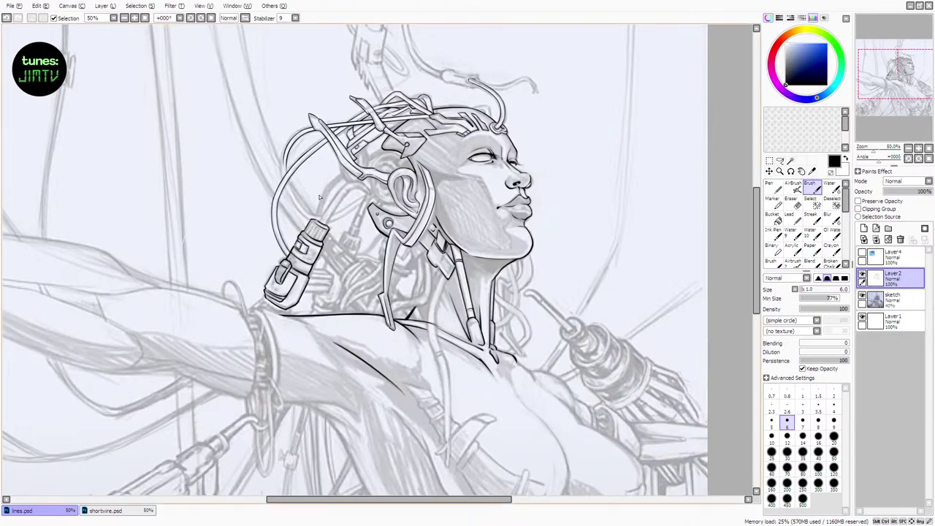
{"action": "key", "text": "ctrl+z"}
{"action": "left_click_drag", "start_coordinate": [314, 221], "coordinate": [311, 228]}
{"action": "key", "text": "ctrl+z"}
{"action": "key", "text": "ctrl+z"}
{"action": "key", "text": "e"}
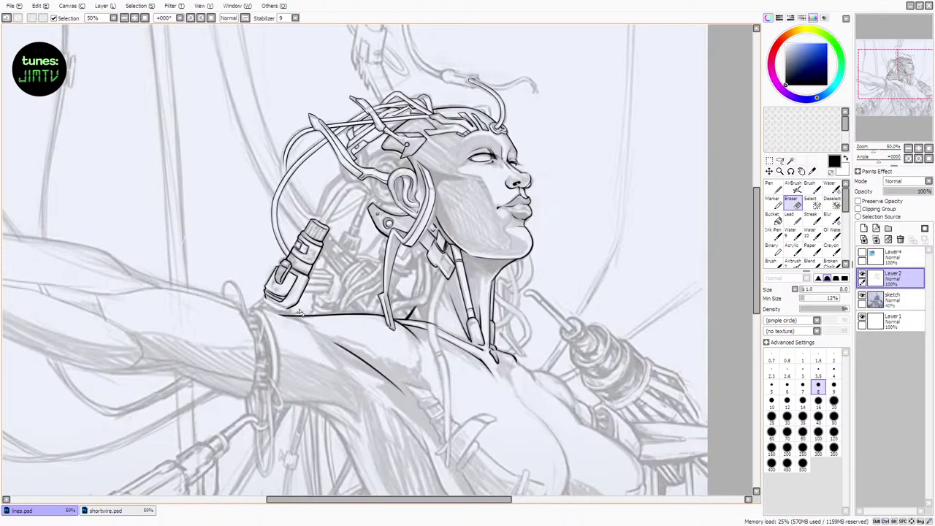
{"action": "key", "text": "b"}
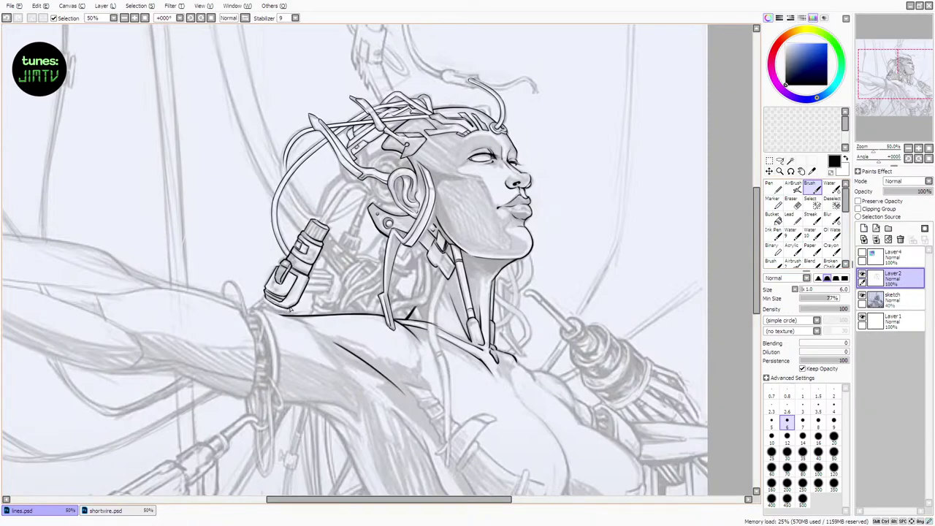
{"action": "key", "text": "ctrl+z"}
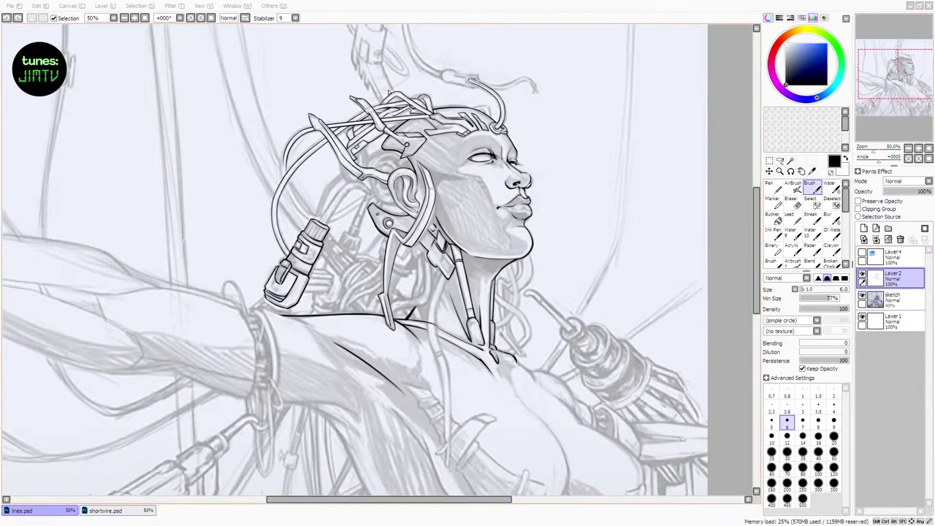
Lasso the section of the outer head cable just above the connector and shift it slightly with a transform
{"action": "left_click", "coordinate": [426, 3]}
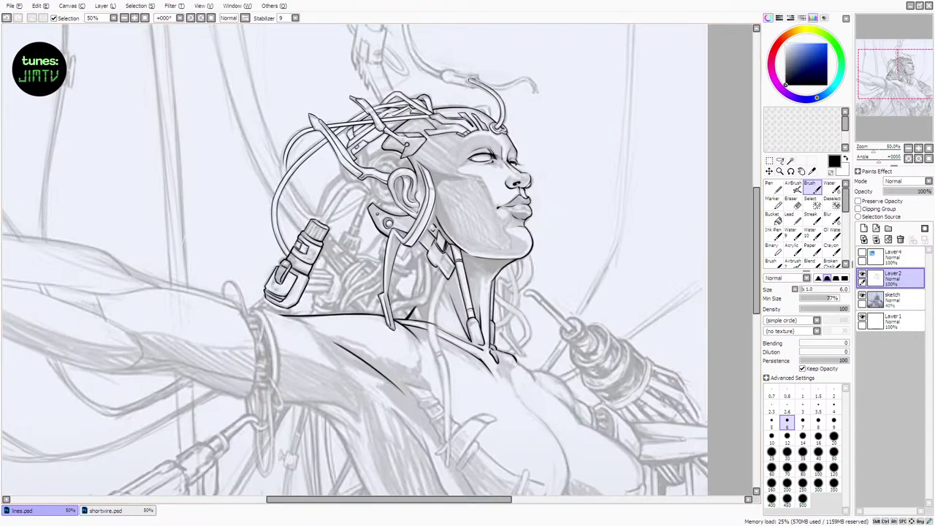
{"action": "left_click", "coordinate": [790, 161]}
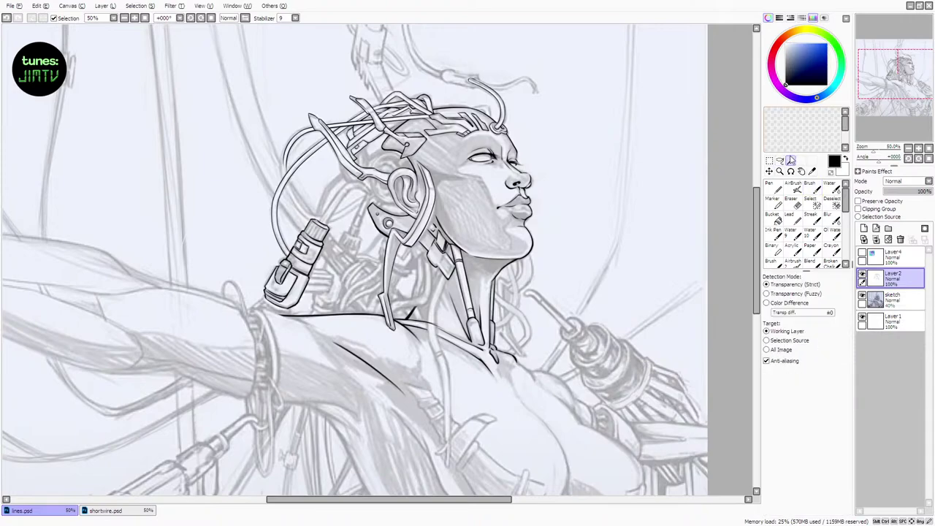
{"action": "left_click", "coordinate": [780, 160]}
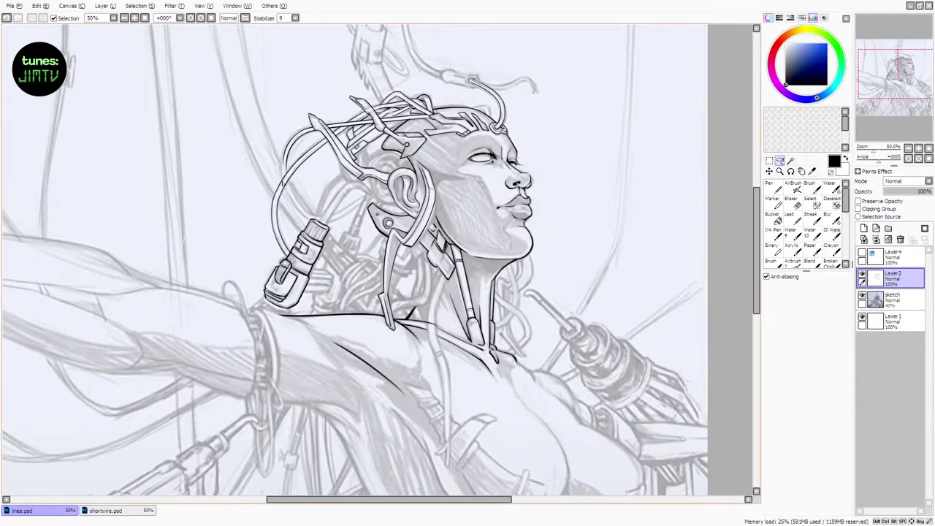
{"action": "left_click_drag", "start_coordinate": [282, 186], "coordinate": [261, 223]}
{"action": "left_click_drag", "start_coordinate": [278, 261], "coordinate": [293, 234]}
{"action": "key", "text": "ctrl+z"}
{"action": "mouse_move", "coordinate": [280, 188]}
{"action": "left_mouse_down"}
{"action": "mouse_move", "coordinate": [260, 235]}
{"action": "mouse_move", "coordinate": [277, 257]}
{"action": "left_mouse_up"}
{"action": "key", "text": "ctrl+t"}
{"action": "left_click_drag", "start_coordinate": [288, 255], "coordinate": [284, 256]}
{"action": "key", "text": "Return"}
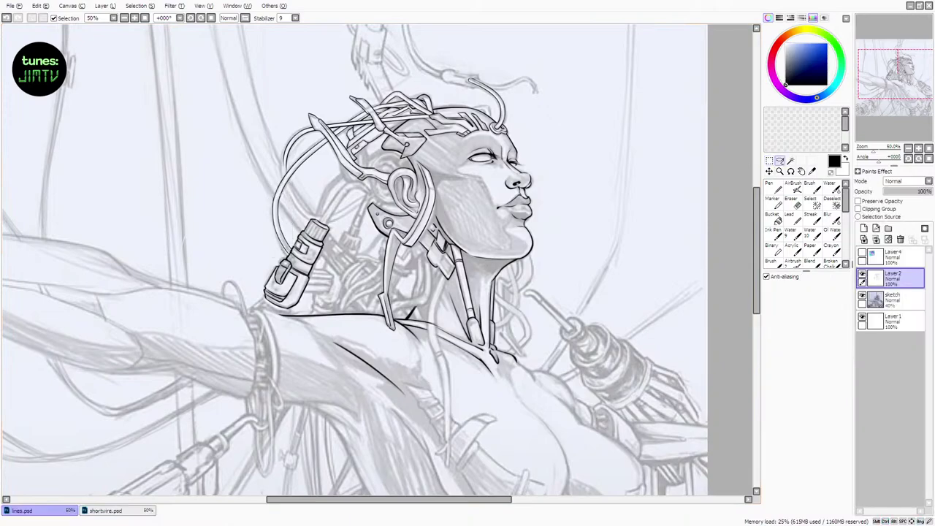
Touch up the front edge of the connector's lower housing, alternating between the eraser and the brush
{"action": "key", "text": "b"}
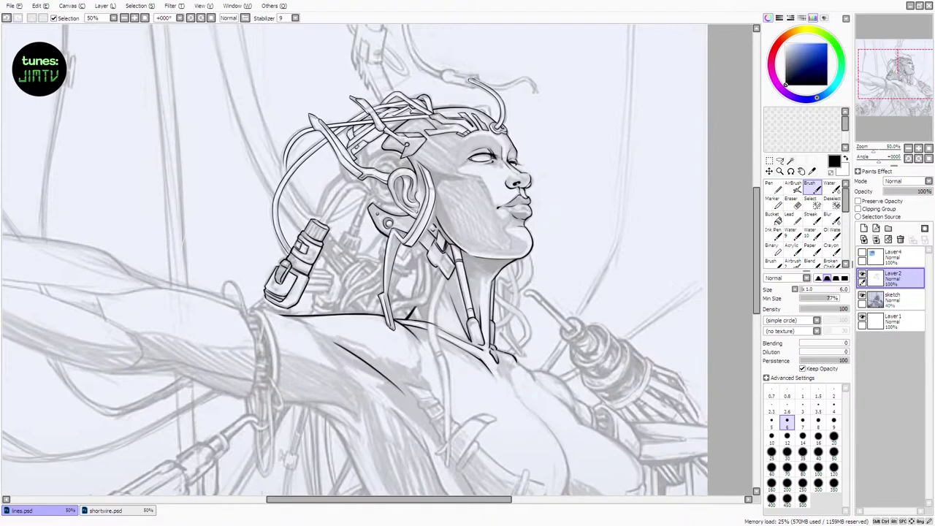
{"action": "key", "text": "e"}
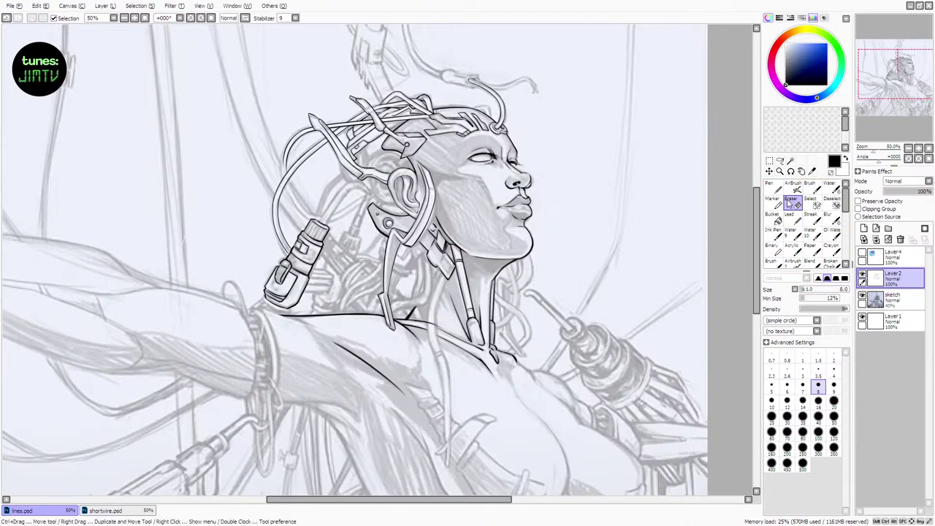
{"action": "left_click_drag", "start_coordinate": [298, 275], "coordinate": [304, 275]}
{"action": "key", "text": "ctrl+z"}
{"action": "key", "text": "ctrl+z"}
{"action": "key", "text": "ctrl+z"}
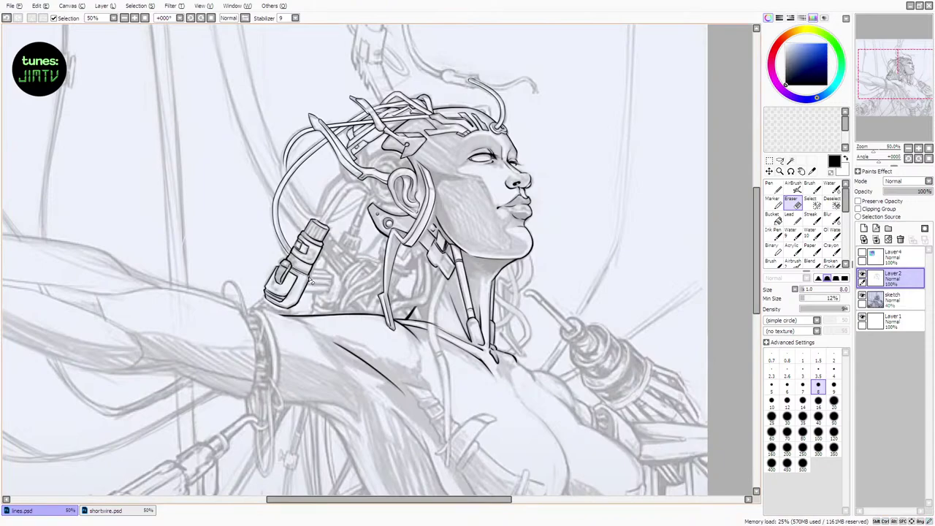
{"action": "key", "text": "b"}
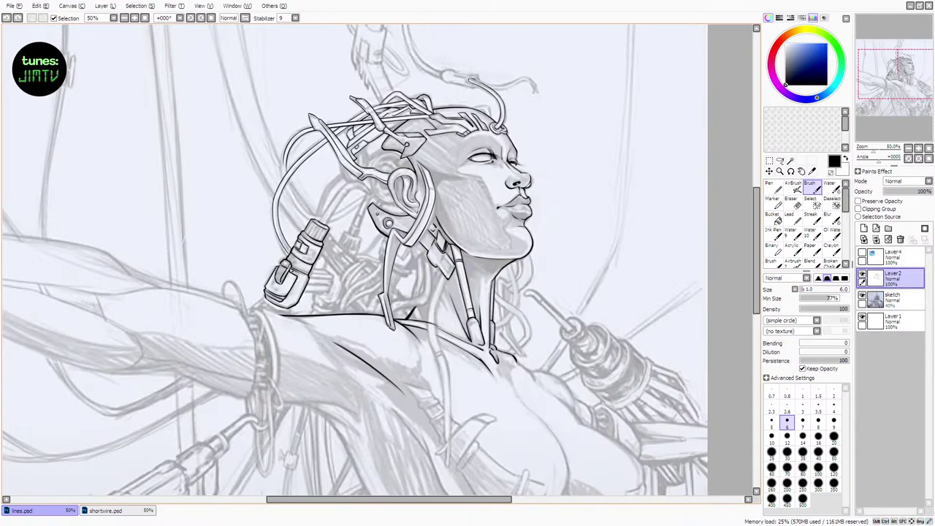
{"action": "left_click_drag", "start_coordinate": [301, 267], "coordinate": [306, 271]}
Ink the connector's foot where it meets the shoulder line, undoing and redrawing strokes and cleaning up the edge
{"action": "mouse_move", "coordinate": [264, 298]}
{"action": "left_mouse_down"}
{"action": "mouse_move", "coordinate": [273, 313]}
{"action": "mouse_move", "coordinate": [291, 315]}
{"action": "mouse_move", "coordinate": [261, 311]}
{"action": "mouse_move", "coordinate": [308, 324]}
{"action": "left_mouse_up"}
{"action": "key", "text": "ctrl+z"}
{"action": "key", "text": "ctrl+z"}
{"action": "key", "text": "ctrl+z"}
{"action": "key", "text": "ctrl+z"}
{"action": "key", "text": "ctrl+z"}
{"action": "key", "text": "ctrl+z"}
{"action": "key", "text": "ctrl+z"}
{"action": "key", "text": "ctrl+z"}
{"action": "key", "text": "ctrl+z"}
{"action": "key", "text": "ctrl+z"}
{"action": "key", "text": "ctrl+z"}
{"action": "key", "text": "ctrl+z"}
{"action": "key", "text": "ctrl+z"}
{"action": "key", "text": "ctrl+z"}
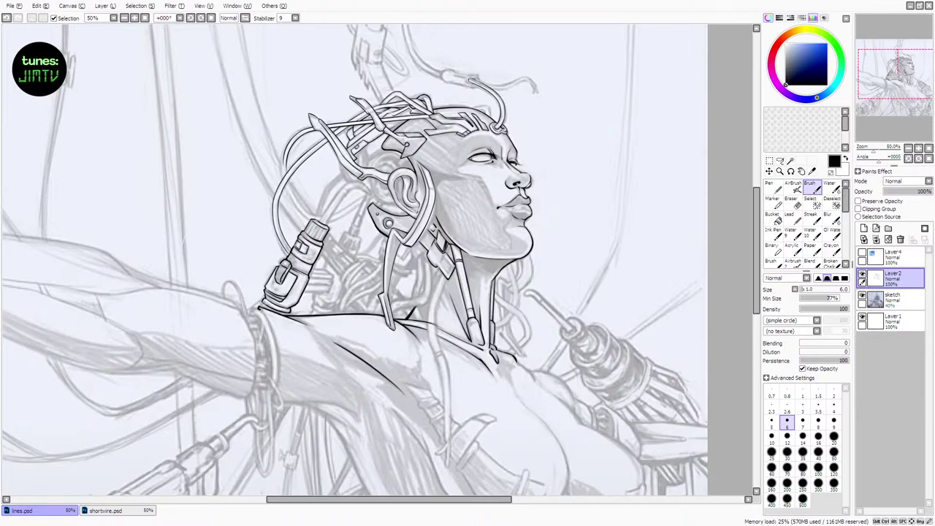
{"action": "key", "text": "e"}
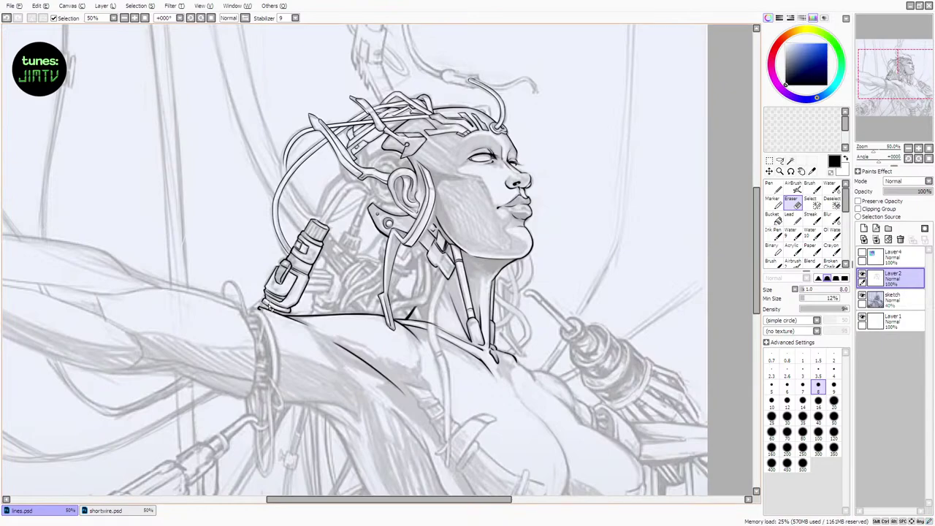
{"action": "key", "text": "b"}
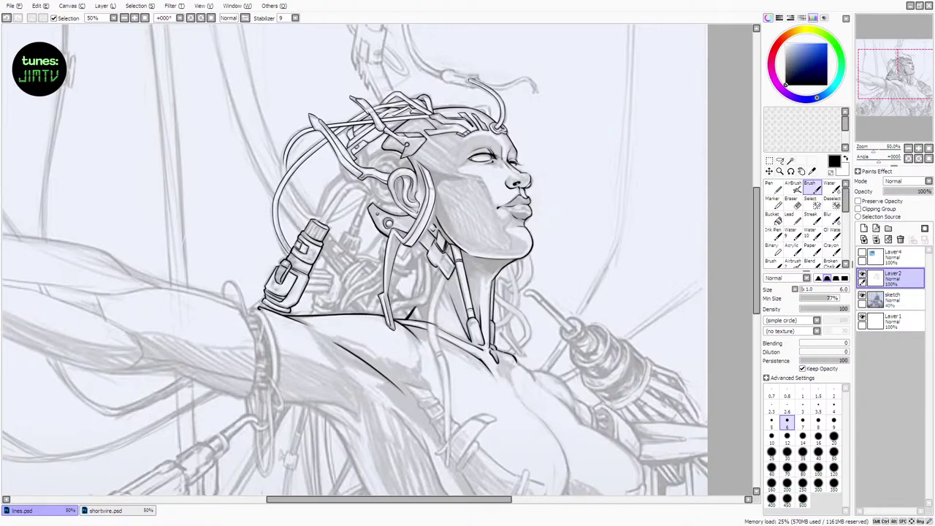
Strengthen the ridges of the connector's cap with the brush at size 9 and 28% minimum size, and check without the sketch
{"action": "left_click_drag", "start_coordinate": [389, 503], "coordinate": [410, 504]}
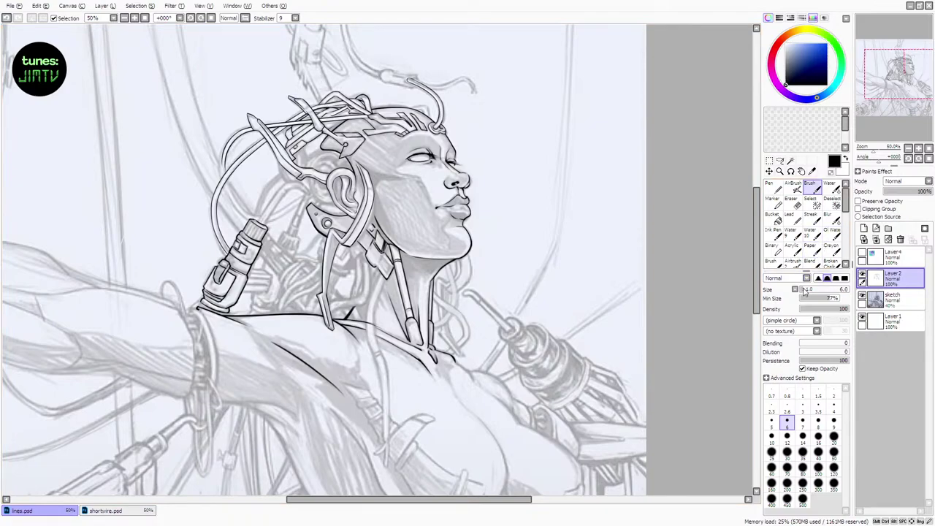
{"action": "left_click", "coordinate": [834, 407]}
{"action": "left_click_drag", "start_coordinate": [830, 298], "coordinate": [810, 298]}
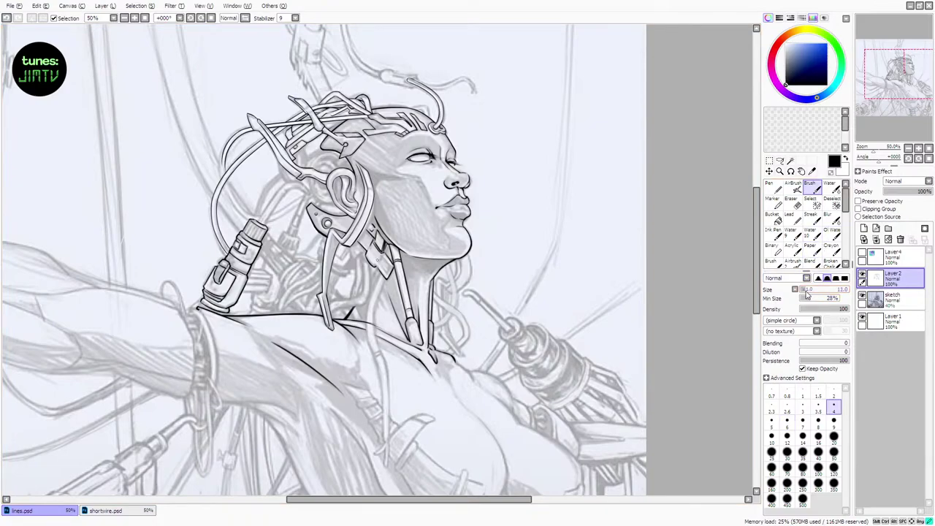
{"action": "left_click", "coordinate": [833, 420]}
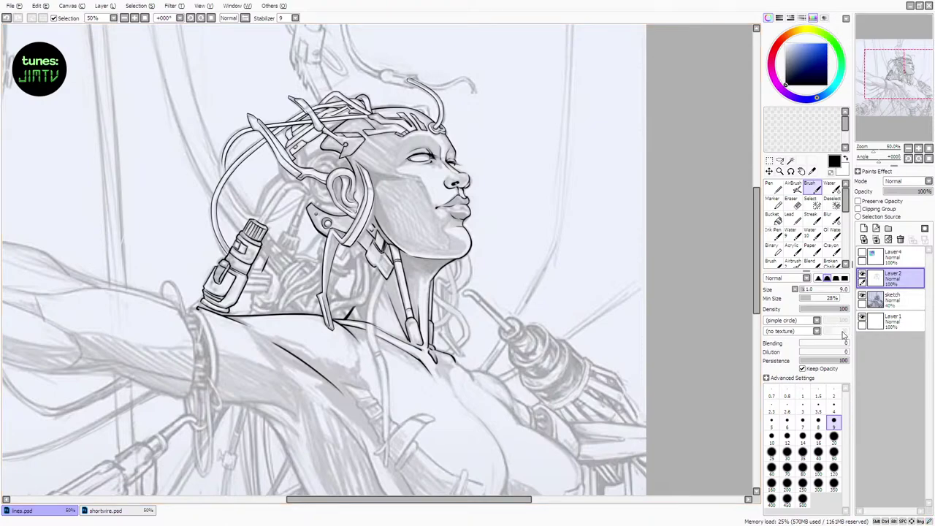
{"action": "left_click", "coordinate": [861, 297]}
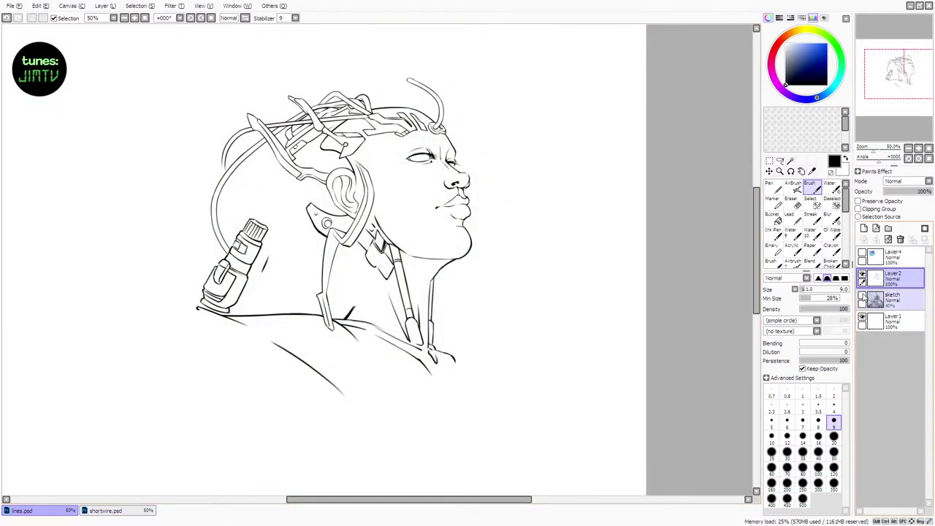
{"action": "left_click", "coordinate": [862, 296]}
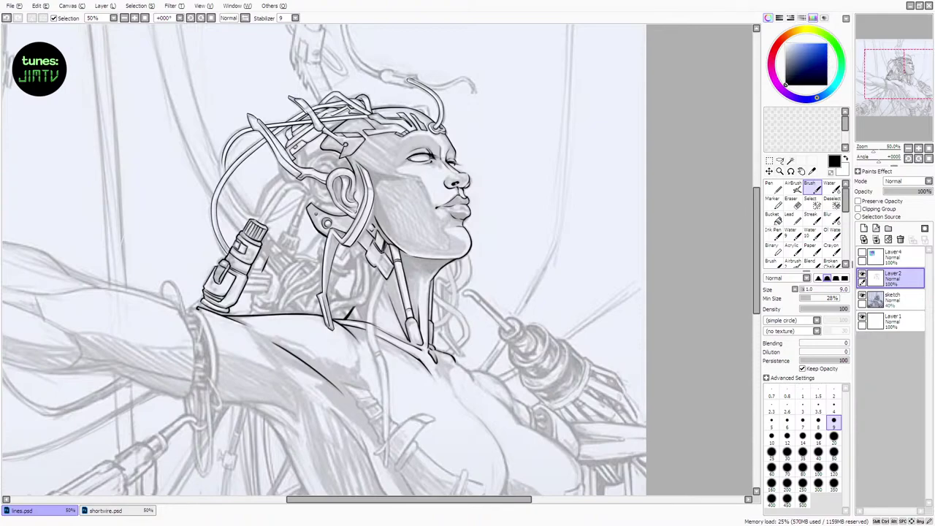
Refine the short ink strokes between the connector and the neck, alternating between erasing and inking
{"action": "key", "text": "e"}
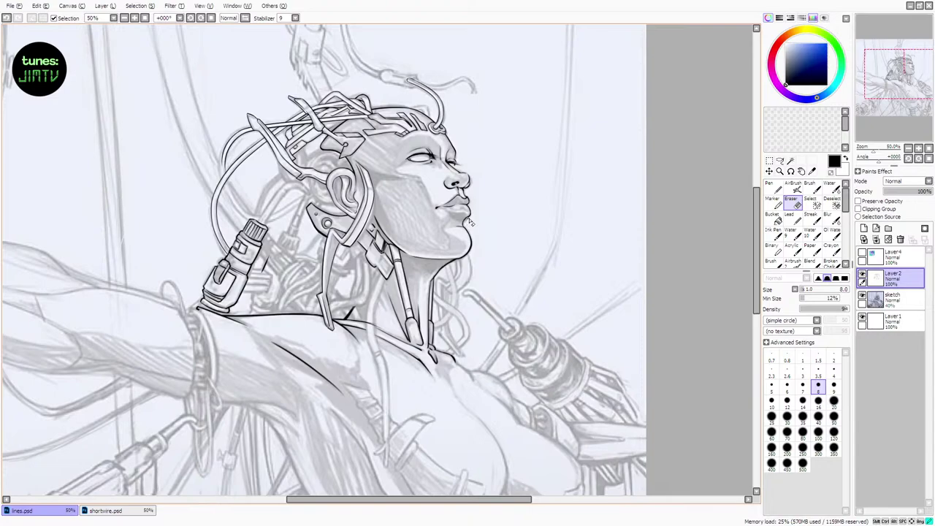
{"action": "key", "text": "b"}
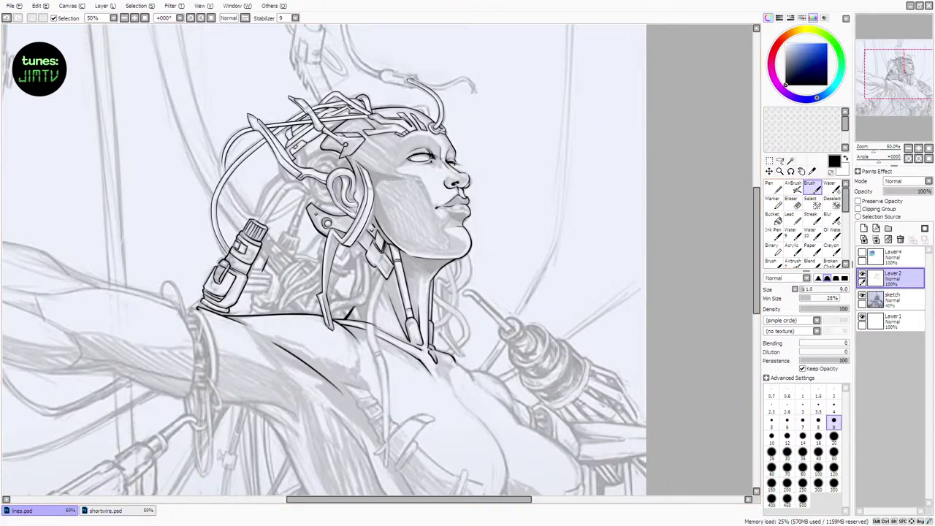
{"action": "left_click_drag", "start_coordinate": [473, 500], "coordinate": [464, 502]}
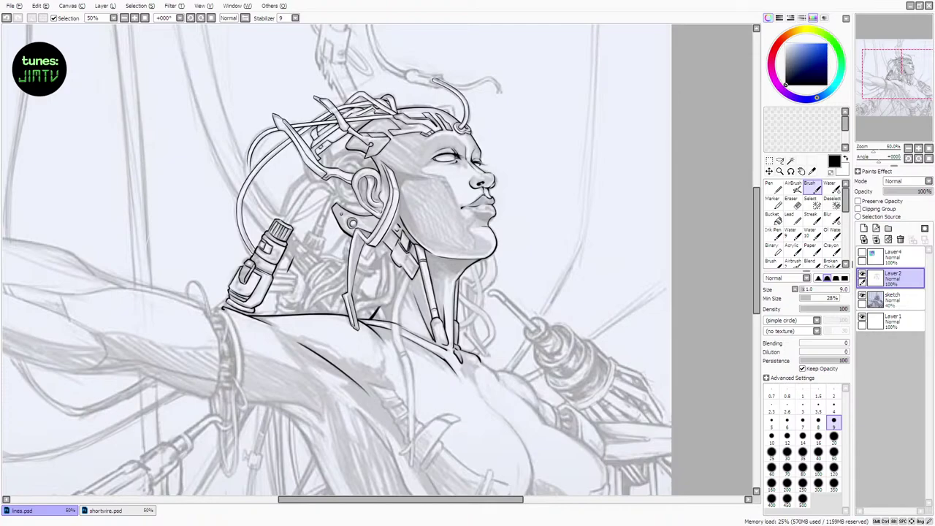
{"action": "key", "text": "e"}
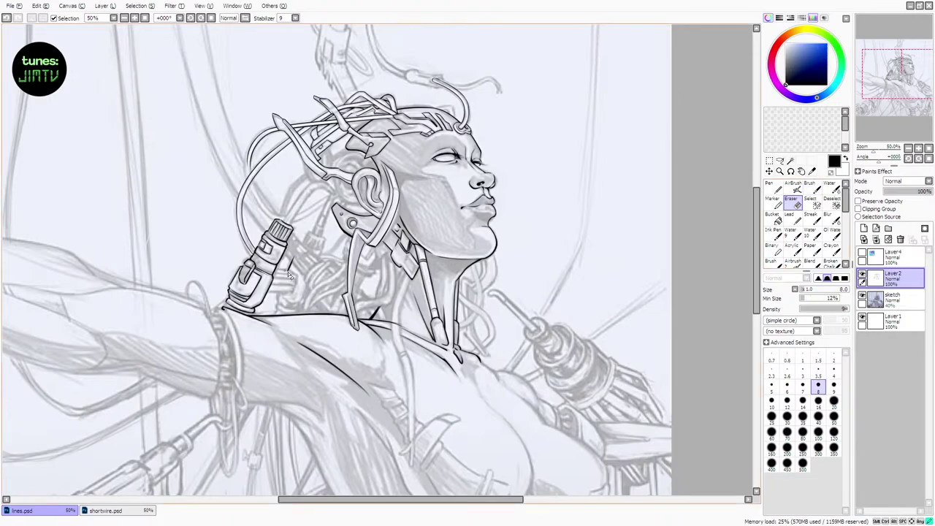
{"action": "left_click_drag", "start_coordinate": [303, 281], "coordinate": [298, 255]}
{"action": "key", "text": "b"}
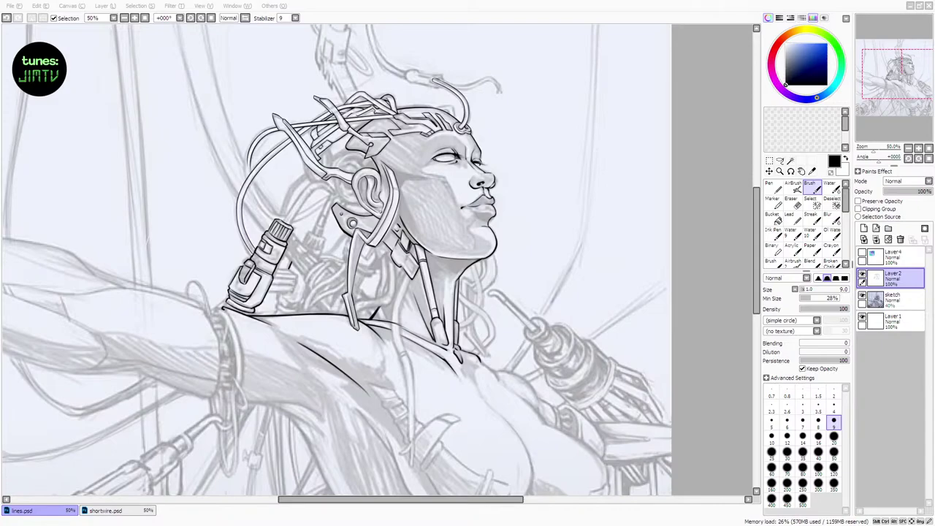
Switch to the browser to examine the green H.R. Giger Bliitch cat image in the search results, and return to the drawing
{"action": "key", "text": "alt+Tab"}
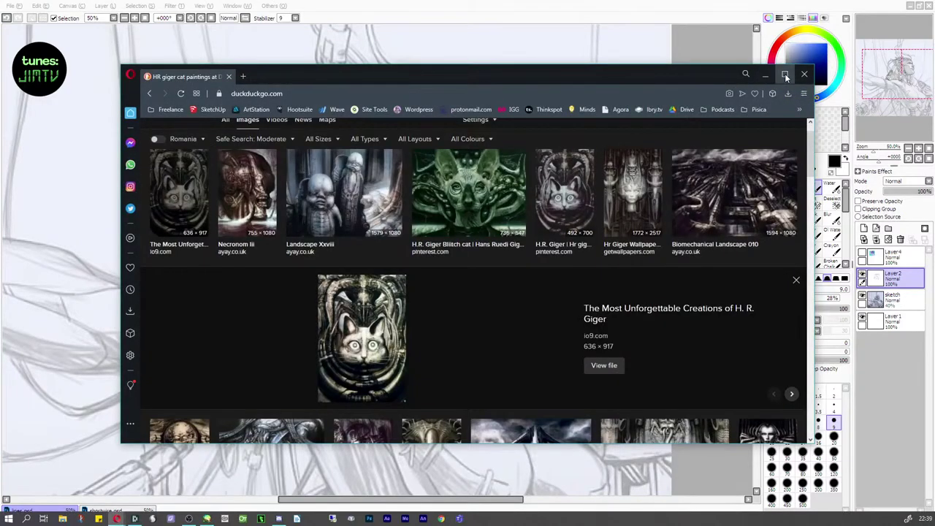
{"action": "left_click", "coordinate": [784, 75]}
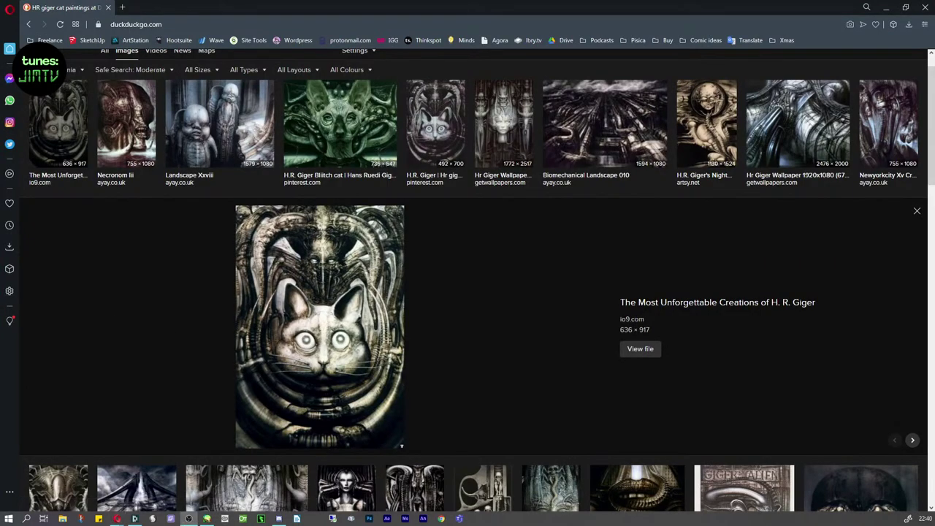
{"action": "left_click", "coordinate": [356, 153]}
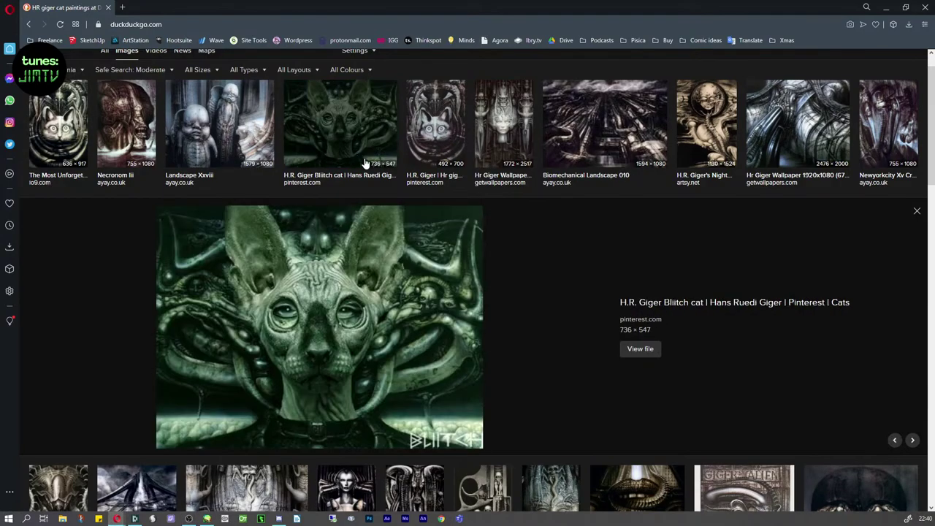
{"action": "left_click", "coordinate": [922, 7]}
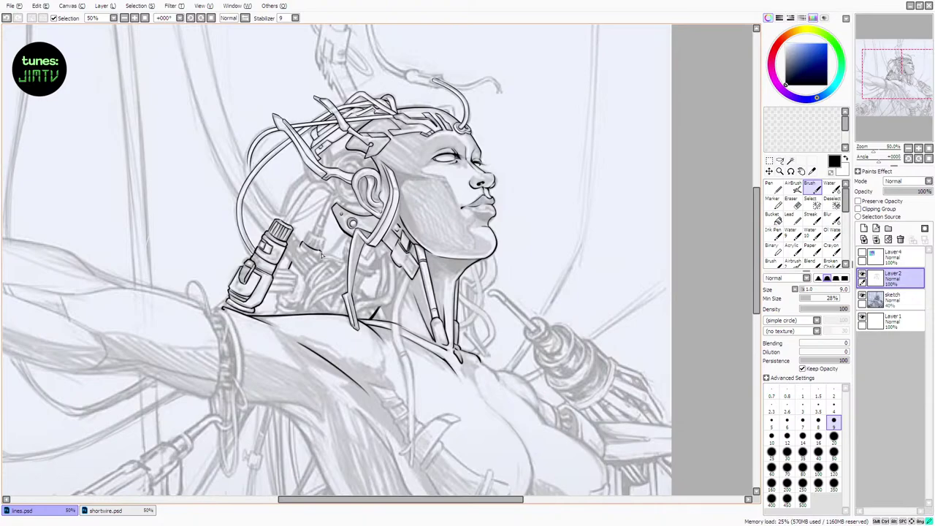
Ink the outline of a second, smaller connector cap between the first connector and the neck, redrawing and erasing strokes
{"action": "key", "text": "ctrl+z"}
{"action": "left_click_drag", "start_coordinate": [300, 242], "coordinate": [319, 255]}
{"action": "key", "text": "ctrl+z"}
{"action": "mouse_move", "coordinate": [265, 233]}
{"action": "left_mouse_down"}
{"action": "mouse_move", "coordinate": [278, 246]}
{"action": "mouse_move", "coordinate": [320, 254]}
{"action": "left_mouse_up"}
{"action": "key", "text": "ctrl+z"}
{"action": "key", "text": "ctrl+z"}
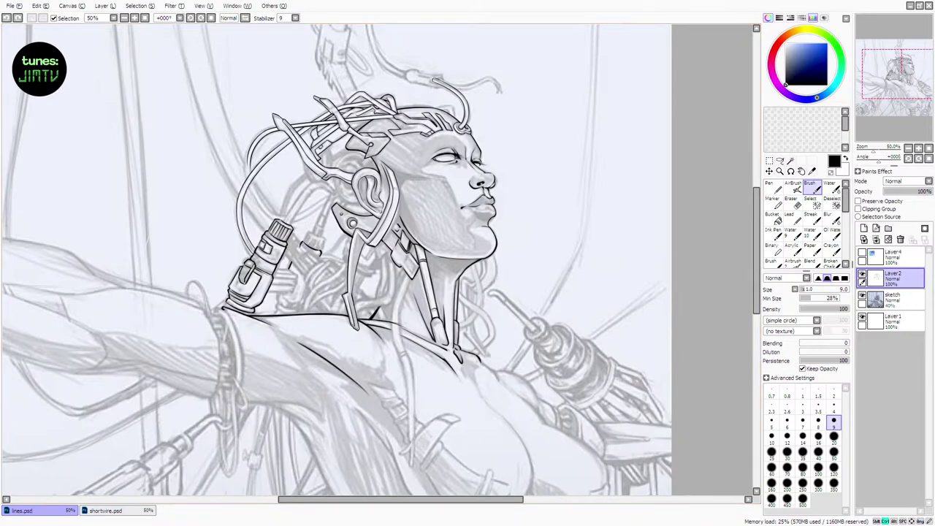
{"action": "left_click", "coordinate": [792, 201]}
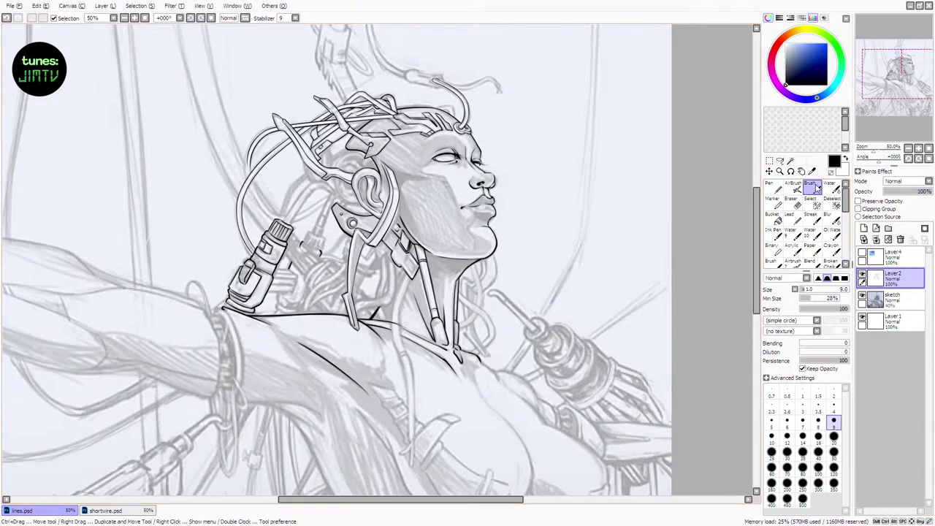
{"action": "key", "text": "b"}
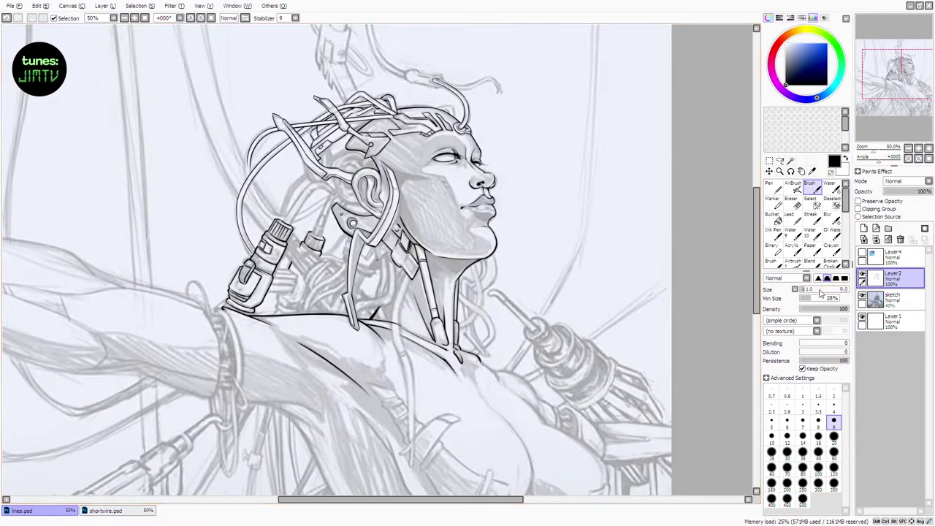
Reduce the brush to size 7 and ink the ridges on the smaller connector's cap
{"action": "key", "text": "bracketleft"}
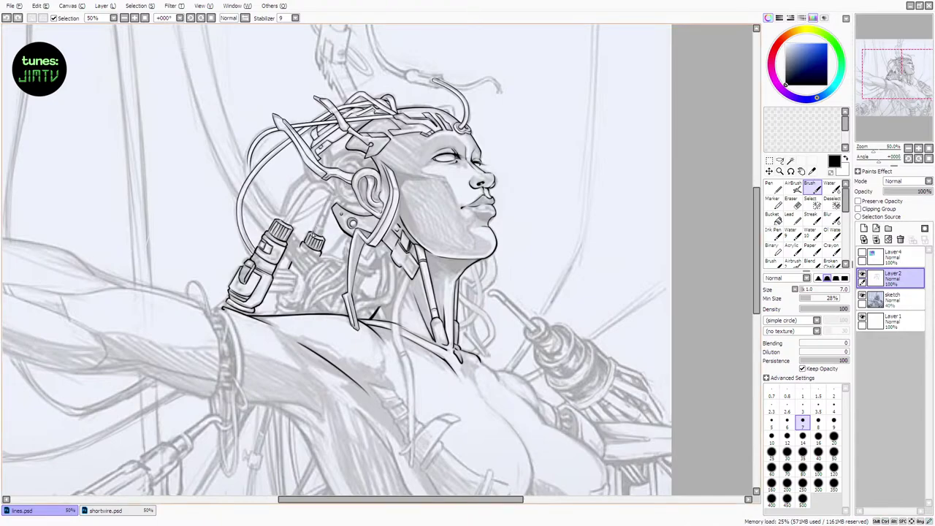
{"action": "key", "text": "ctrl+z"}
{"action": "key", "text": "ctrl+y"}
{"action": "key", "text": "ctrl+z"}
Ink a cable curving from the large connector's cap up behind the ear at 48% minimum size, undoing and redrawing its edges
{"action": "left_click", "coordinate": [818, 298]}
{"action": "left_click_drag", "start_coordinate": [282, 221], "coordinate": [305, 182]}
{"action": "key", "text": "ctrl+z"}
{"action": "key", "text": "ctrl+z"}
{"action": "left_click_drag", "start_coordinate": [292, 222], "coordinate": [311, 191]}
{"action": "key", "text": "ctrl+z"}
{"action": "mouse_move", "coordinate": [292, 223]}
{"action": "left_mouse_down"}
{"action": "mouse_move", "coordinate": [309, 191]}
{"action": "mouse_move", "coordinate": [290, 230]}
{"action": "mouse_move", "coordinate": [285, 214]}
{"action": "mouse_move", "coordinate": [323, 180]}
{"action": "mouse_move", "coordinate": [326, 191]}
{"action": "left_mouse_up"}
{"action": "key", "text": "ctrl+z"}
{"action": "key", "text": "ctrl+z"}
{"action": "key", "text": "ctrl+z"}
{"action": "key", "text": "ctrl+z"}
{"action": "key", "text": "ctrl+z"}
{"action": "key", "text": "ctrl+z"}
{"action": "key", "text": "ctrl+z"}
{"action": "key", "text": "ctrl+z"}
{"action": "key", "text": "ctrl+z"}
{"action": "key", "text": "ctrl+y"}
{"action": "key", "text": "ctrl+z"}
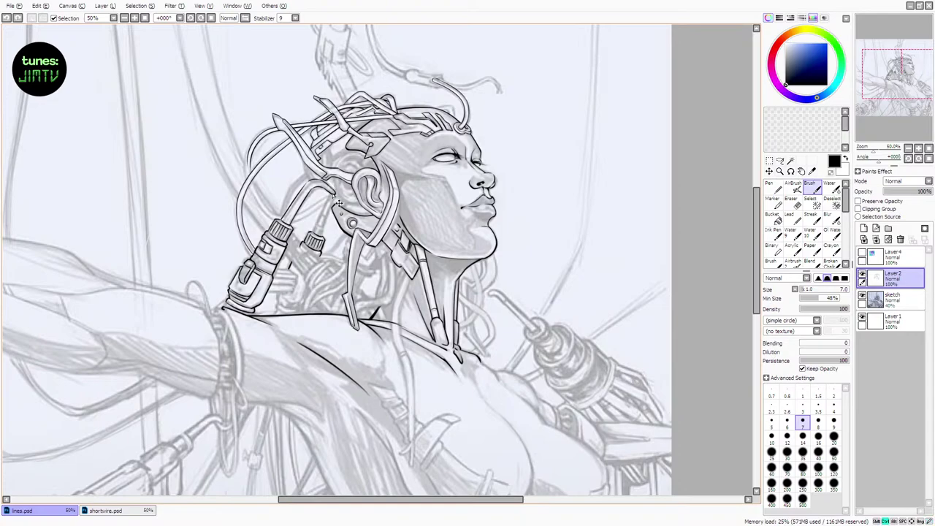
{"action": "key", "text": "ctrl+y"}
{"action": "key", "text": "ctrl+z"}
{"action": "key", "text": "ctrl+y"}
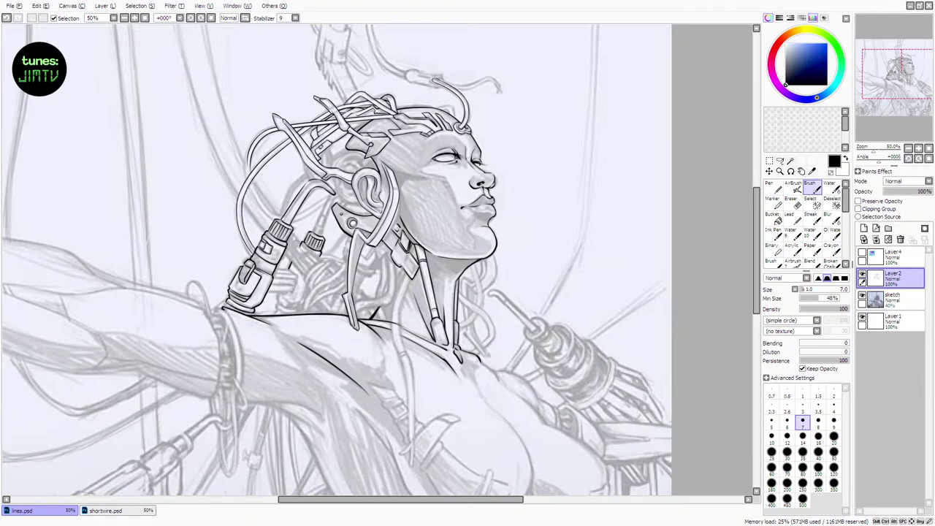
Clean up the new cable's end behind the ear with the eraser, and check the line art without the sketch
{"action": "left_click", "coordinate": [792, 204]}
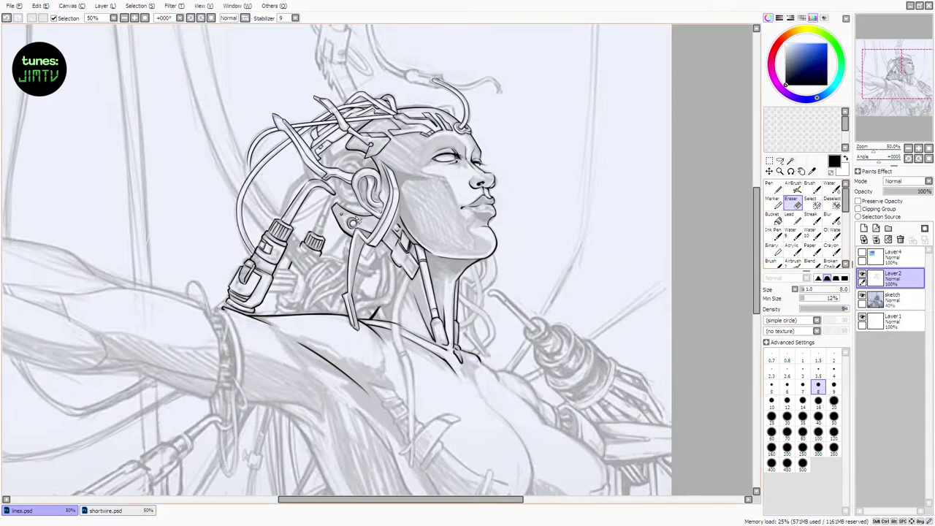
{"action": "left_click_drag", "start_coordinate": [332, 196], "coordinate": [333, 194]}
{"action": "left_click", "coordinate": [811, 188]}
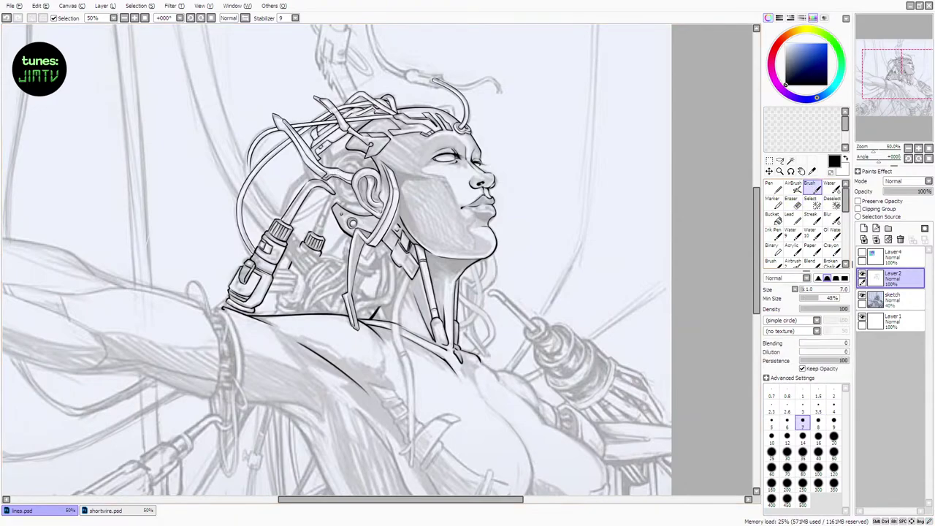
{"action": "left_click", "coordinate": [861, 295]}
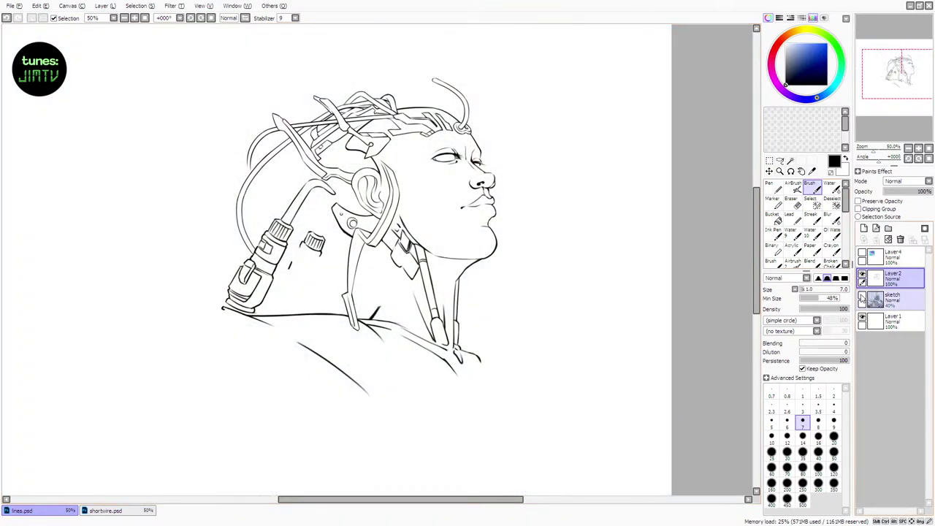
{"action": "left_click", "coordinate": [862, 295]}
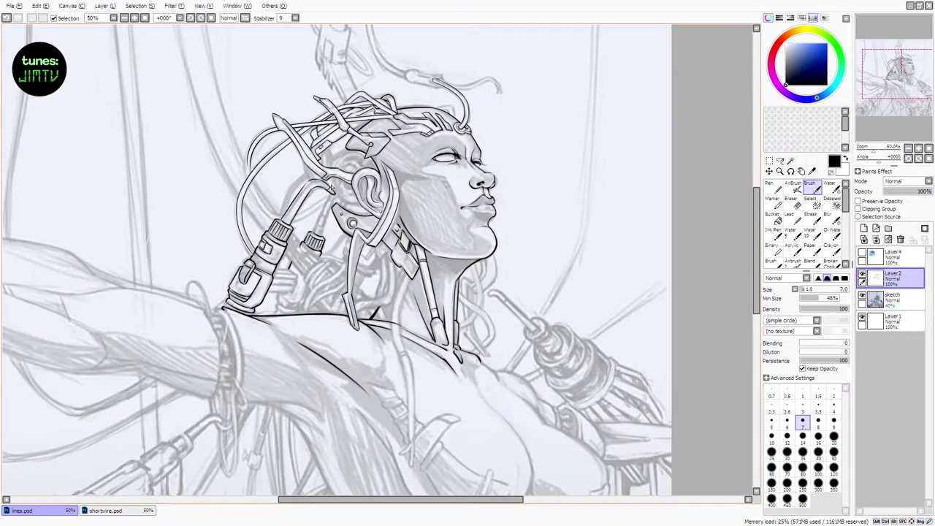
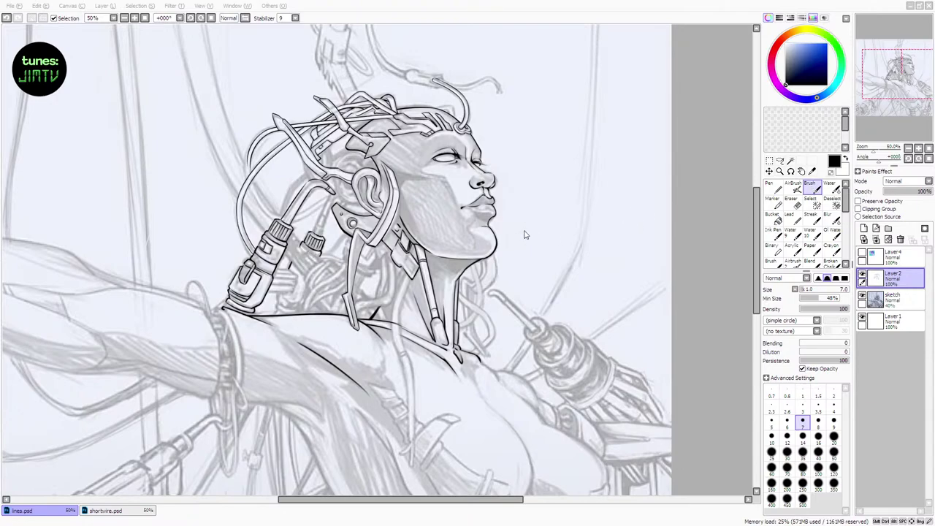
Ink a cable rising from the smaller connector's cap to behind the ear, undoing and redrawing its edges
{"action": "left_click", "coordinate": [420, 7]}
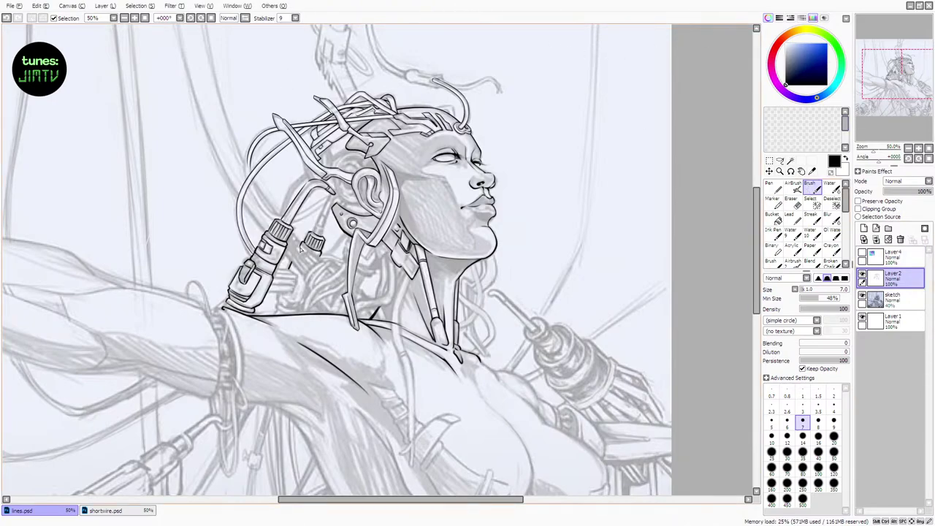
{"action": "mouse_move", "coordinate": [300, 249]}
{"action": "left_mouse_down"}
{"action": "mouse_move", "coordinate": [321, 253]}
{"action": "mouse_move", "coordinate": [328, 206]}
{"action": "left_mouse_up"}
{"action": "key", "text": "ctrl+z"}
{"action": "key", "text": "ctrl+z"}
{"action": "key", "text": "e"}
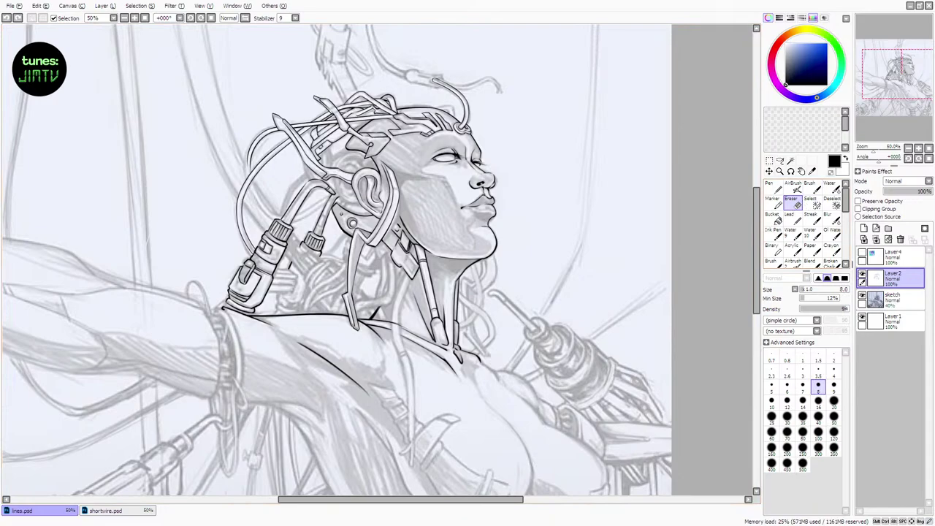
Clean up the smaller connector's cable where its upper end meets the ear piece, alternating eraser and brush
{"action": "mouse_move", "coordinate": [334, 212]}
{"action": "left_mouse_down"}
{"action": "mouse_move", "coordinate": [346, 191]}
{"action": "mouse_move", "coordinate": [337, 204]}
{"action": "left_mouse_up"}
{"action": "key", "text": "ctrl+z"}
{"action": "key", "text": "ctrl+z"}
{"action": "key", "text": "ctrl+z"}
{"action": "key", "text": "b"}
{"action": "key", "text": "ctrl+z"}
{"action": "key", "text": "ctrl+z"}
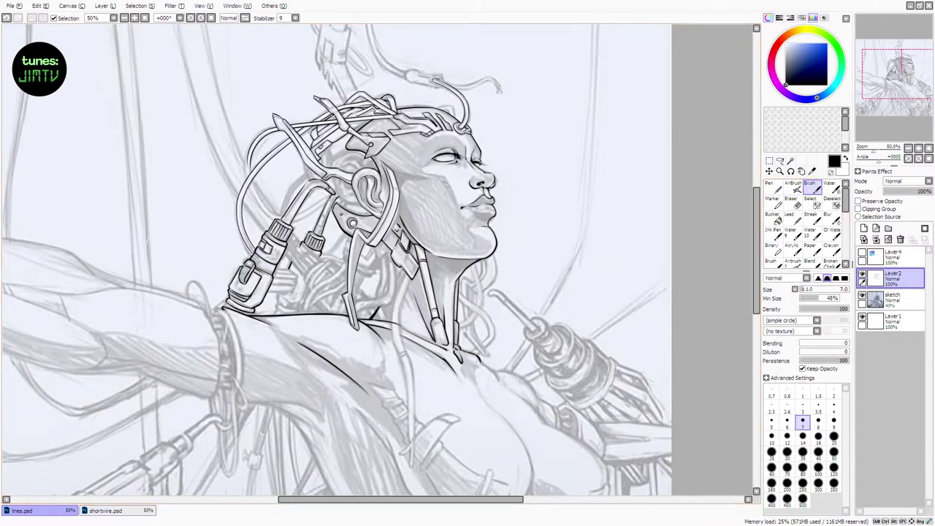
Touch up the edge of the pointed head plate above the ear with short brush and eraser strokes
{"action": "key", "text": "e"}
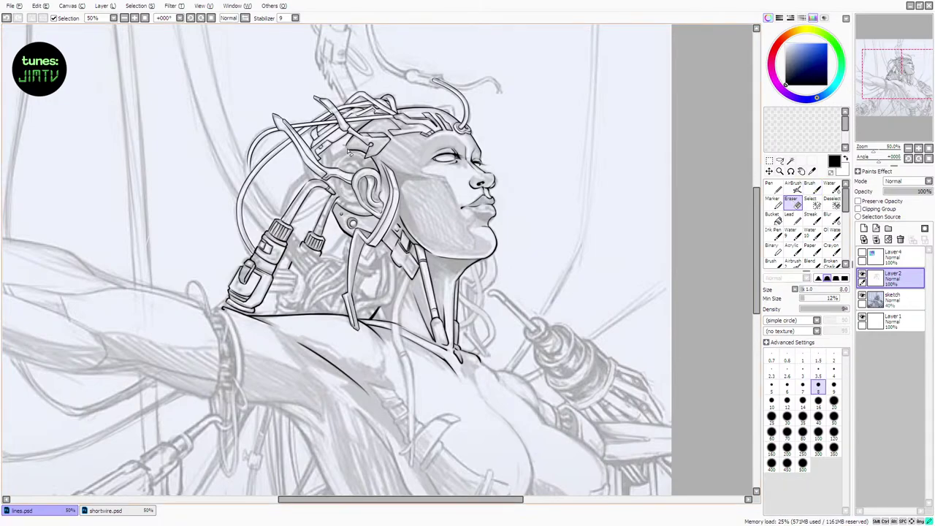
{"action": "key", "text": "b"}
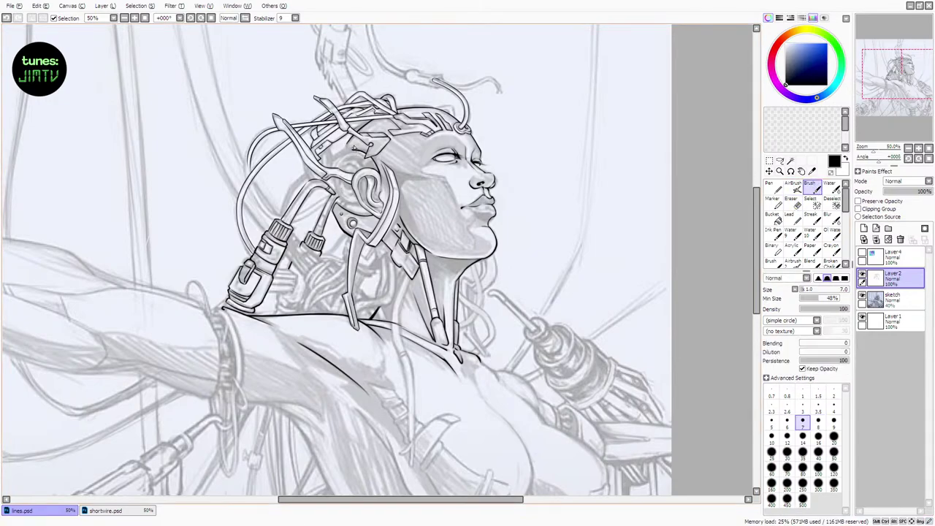
{"action": "left_click_drag", "start_coordinate": [354, 148], "coordinate": [355, 155]}
{"action": "key", "text": "ctrl+z"}
{"action": "key", "text": "ctrl+z"}
{"action": "key", "text": "ctrl+z"}
{"action": "key", "text": "e"}
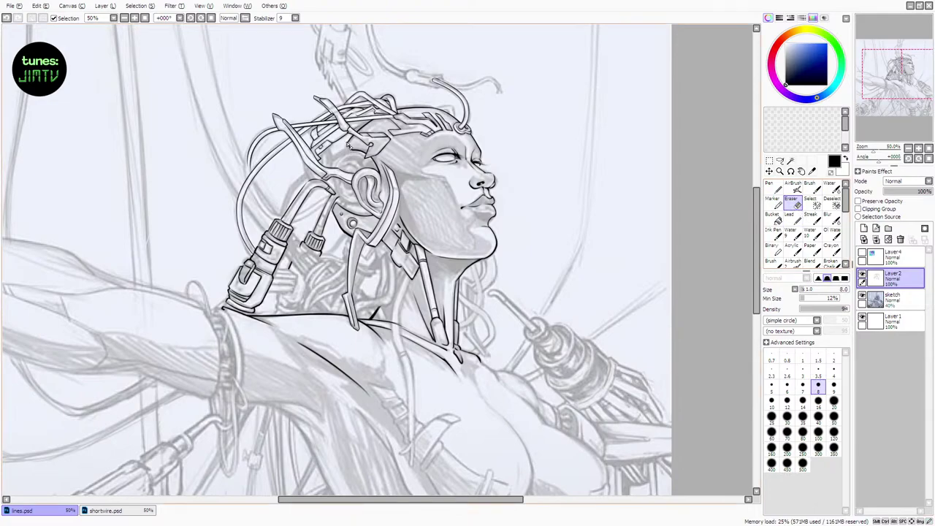
{"action": "left_click_drag", "start_coordinate": [349, 146], "coordinate": [356, 158]}
{"action": "key", "text": "b"}
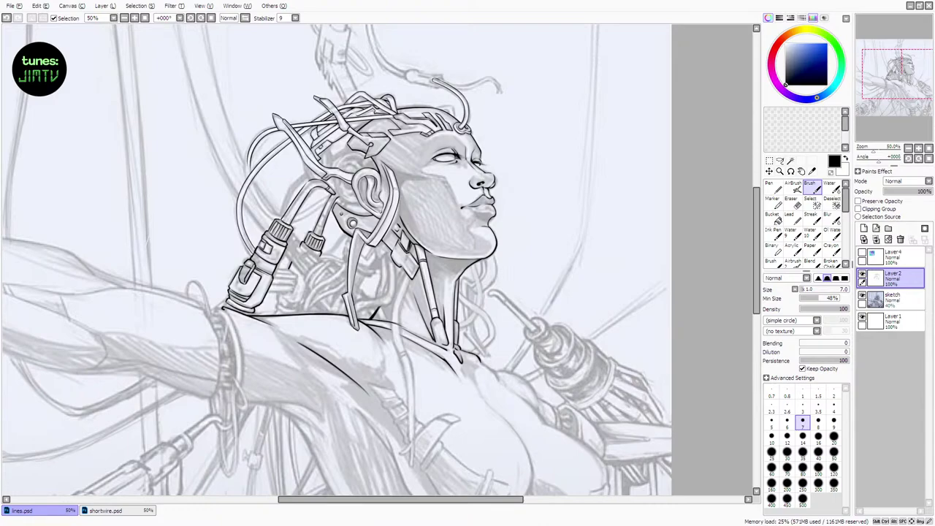
Touch up the shoulder line near the hanging ear prong, and compare the line art with the sketch by toggling both layers
{"action": "left_click_drag", "start_coordinate": [496, 500], "coordinate": [489, 501]}
{"action": "key", "text": "ctrl+z"}
{"action": "mouse_move", "coordinate": [356, 313]}
{"action": "left_mouse_down"}
{"action": "mouse_move", "coordinate": [373, 326]}
{"action": "mouse_move", "coordinate": [367, 318]}
{"action": "left_mouse_up"}
{"action": "key", "text": "ctrl+z"}
{"action": "key", "text": "ctrl+z"}
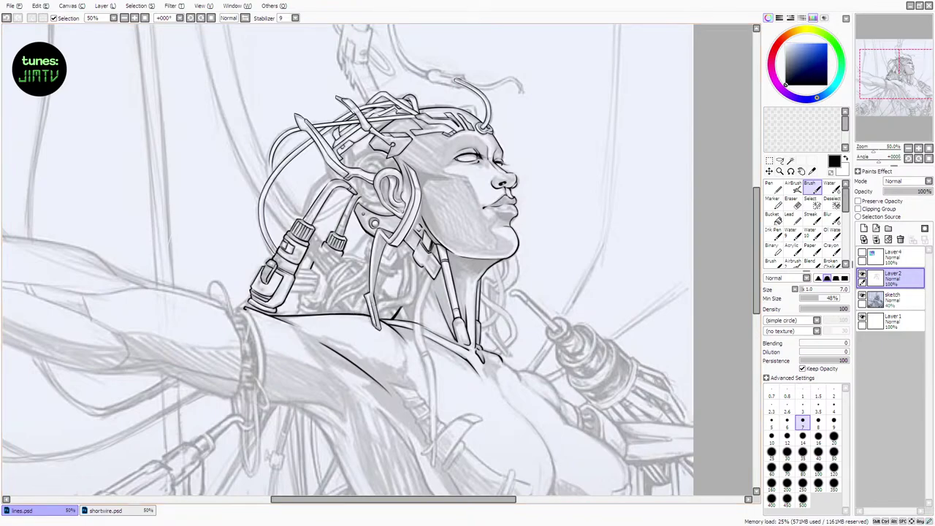
{"action": "left_click_drag", "start_coordinate": [469, 500], "coordinate": [451, 500]}
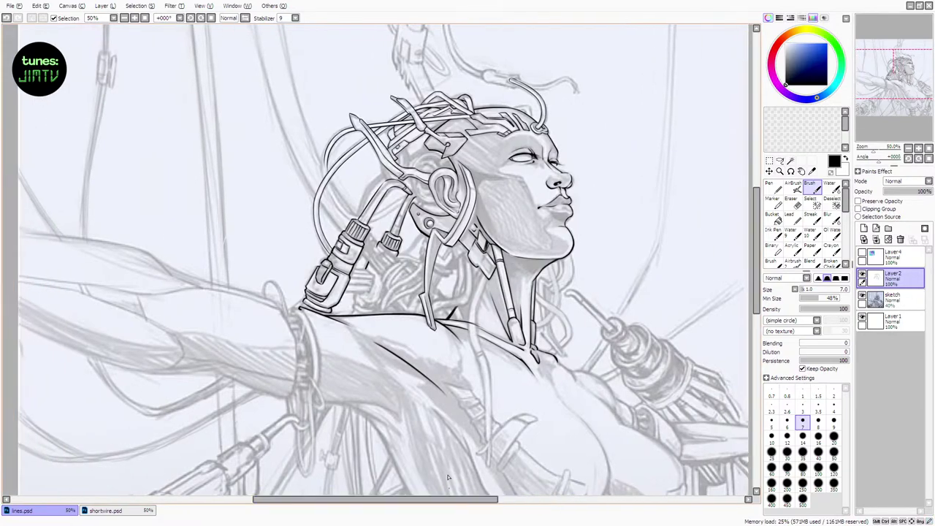
{"action": "left_click", "coordinate": [863, 296]}
{"action": "left_click", "coordinate": [863, 296]}
{"action": "left_click", "coordinate": [863, 274]}
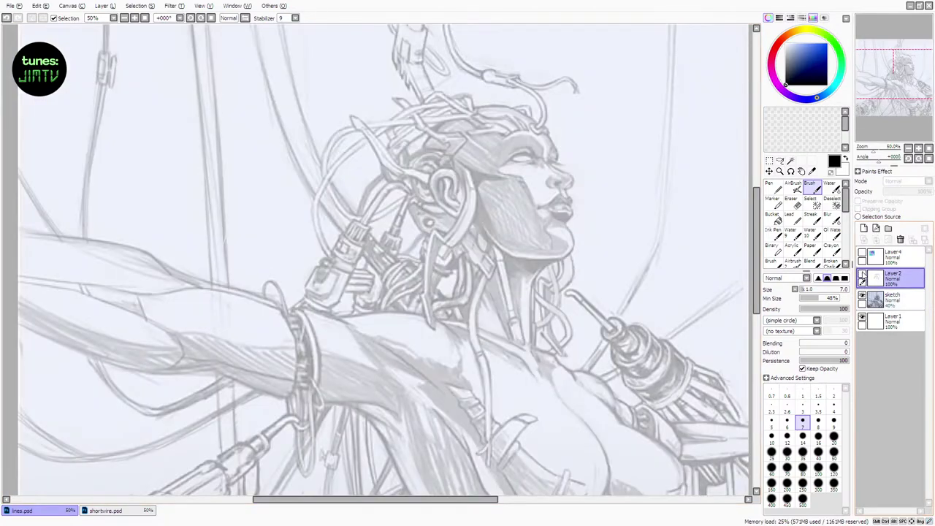
{"action": "left_click", "coordinate": [862, 275]}
Erase the stretch of shoulder line next to the large connector's base
{"action": "key", "text": "e"}
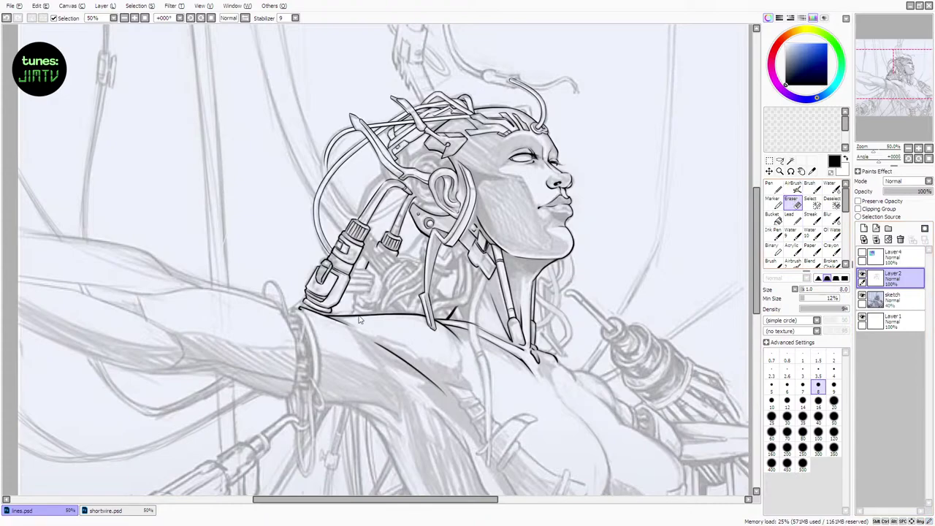
{"action": "left_click_drag", "start_coordinate": [325, 316], "coordinate": [334, 318]}
{"action": "mouse_move", "coordinate": [334, 318]}
{"action": "left_mouse_down"}
{"action": "mouse_move", "coordinate": [364, 316]}
{"action": "mouse_move", "coordinate": [355, 319]}
{"action": "left_mouse_up"}
{"action": "key", "text": "ctrl+z"}
{"action": "key", "text": "b"}
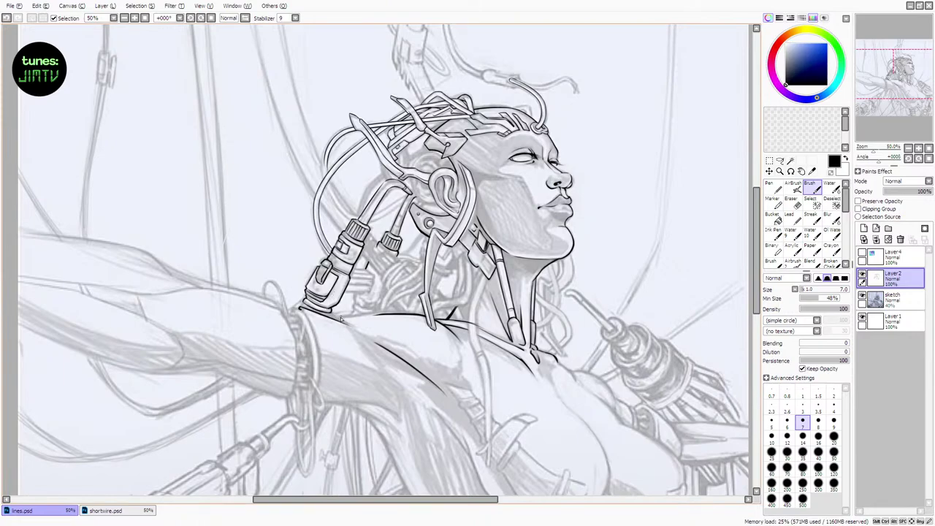
Redraw the shoulder line from the large connector's base toward the neck, undoing and repeating the stroke
{"action": "mouse_move", "coordinate": [333, 319]}
{"action": "left_mouse_down"}
{"action": "mouse_move", "coordinate": [399, 314]}
{"action": "mouse_move", "coordinate": [388, 314]}
{"action": "left_mouse_up"}
{"action": "key", "text": "ctrl+z"}
{"action": "key", "text": "ctrl+z"}
{"action": "key", "text": "ctrl+z"}
{"action": "key", "text": "ctrl+z"}
{"action": "key", "text": "ctrl+z"}
{"action": "key", "text": "ctrl+z"}
{"action": "mouse_move", "coordinate": [331, 317]}
{"action": "left_mouse_down"}
{"action": "mouse_move", "coordinate": [416, 316]}
{"action": "mouse_move", "coordinate": [393, 315]}
{"action": "mouse_move", "coordinate": [416, 314]}
{"action": "left_mouse_up"}
{"action": "key", "text": "ctrl+z"}
{"action": "key", "text": "ctrl+z"}
{"action": "key", "text": "ctrl+z"}
Clean up the underside of the redrawn shoulder line beside the connector with the eraser
{"action": "key", "text": "e"}
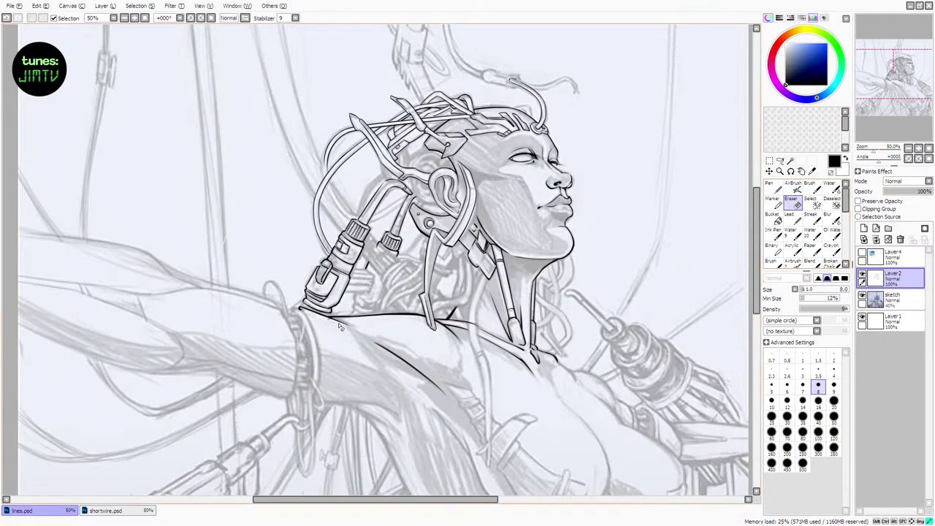
{"action": "mouse_move", "coordinate": [339, 324]}
{"action": "left_mouse_down"}
{"action": "mouse_move", "coordinate": [330, 321]}
{"action": "mouse_move", "coordinate": [338, 326]}
{"action": "left_mouse_up"}
{"action": "key", "text": "ctrl+z"}
{"action": "left_click", "coordinate": [813, 188]}
{"action": "left_click_drag", "start_coordinate": [758, 205], "coordinate": [760, 210]}
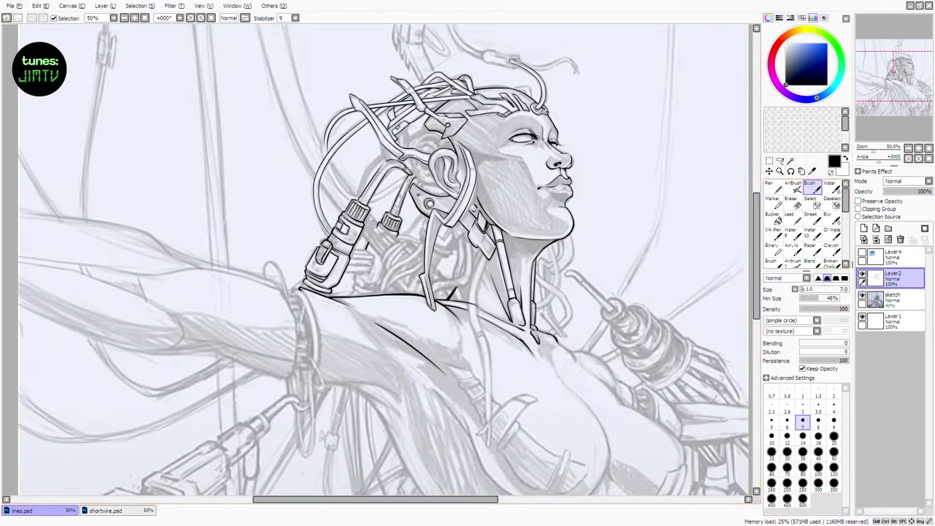
{"action": "key", "text": "e"}
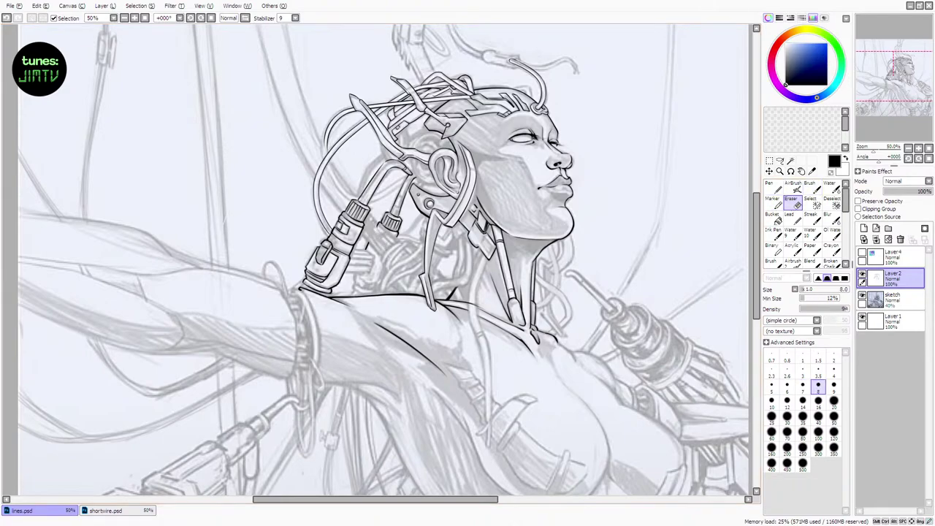
{"action": "left_click", "coordinate": [811, 189]}
Ink a small raised detail on top of the head beside the forehead cable, undoing and redrawing strokes
{"action": "scroll", "coordinate": [757, 209], "scroll_direction": "up", "scroll_amount": 3}
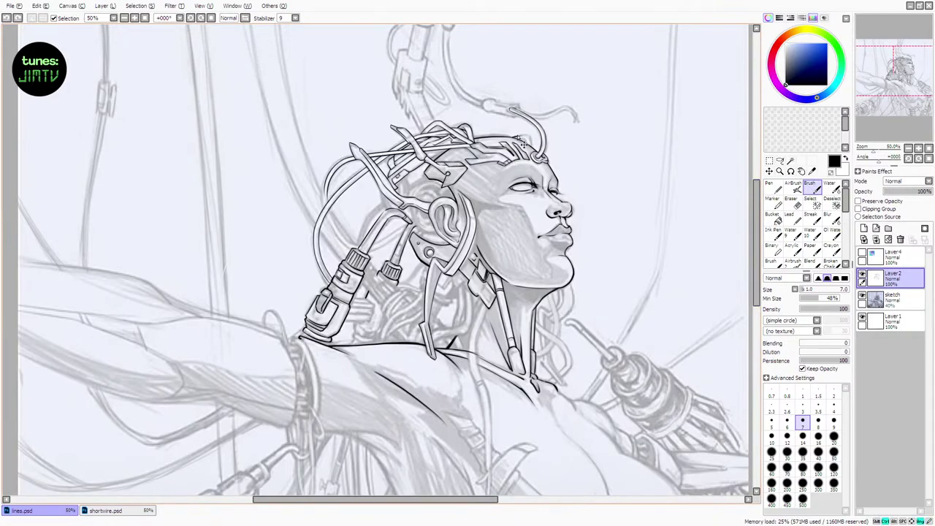
{"action": "left_click_drag", "start_coordinate": [527, 138], "coordinate": [531, 148]}
{"action": "key", "text": "ctrl+z"}
{"action": "key", "text": "ctrl+z"}
{"action": "key", "text": "ctrl+z"}
{"action": "key", "text": "ctrl+z"}
{"action": "key", "text": "ctrl+z"}
{"action": "key", "text": "ctrl+z"}
{"action": "key", "text": "ctrl+z"}
{"action": "key", "text": "ctrl+z"}
{"action": "key", "text": "ctrl+z"}
{"action": "key", "text": "ctrl+z"}
Touch up the cables across the top and back of the head, undoing and redrawing short strokes
{"action": "mouse_move", "coordinate": [405, 142]}
{"action": "left_mouse_down"}
{"action": "mouse_move", "coordinate": [389, 152]}
{"action": "mouse_move", "coordinate": [421, 138]}
{"action": "left_mouse_up"}
{"action": "key", "text": "ctrl+z"}
{"action": "key", "text": "ctrl+z"}
{"action": "key", "text": "ctrl+z"}
{"action": "key", "text": "ctrl+z"}
{"action": "key", "text": "ctrl+z"}
{"action": "mouse_move", "coordinate": [446, 129]}
{"action": "left_mouse_down"}
{"action": "mouse_move", "coordinate": [423, 137]}
{"action": "mouse_move", "coordinate": [462, 129]}
{"action": "left_mouse_up"}
{"action": "key", "text": "ctrl+z"}
{"action": "key", "text": "ctrl+z"}
{"action": "key", "text": "ctrl+z"}
{"action": "key", "text": "ctrl+z"}
{"action": "key", "text": "ctrl+z"}
{"action": "key", "text": "ctrl+z"}
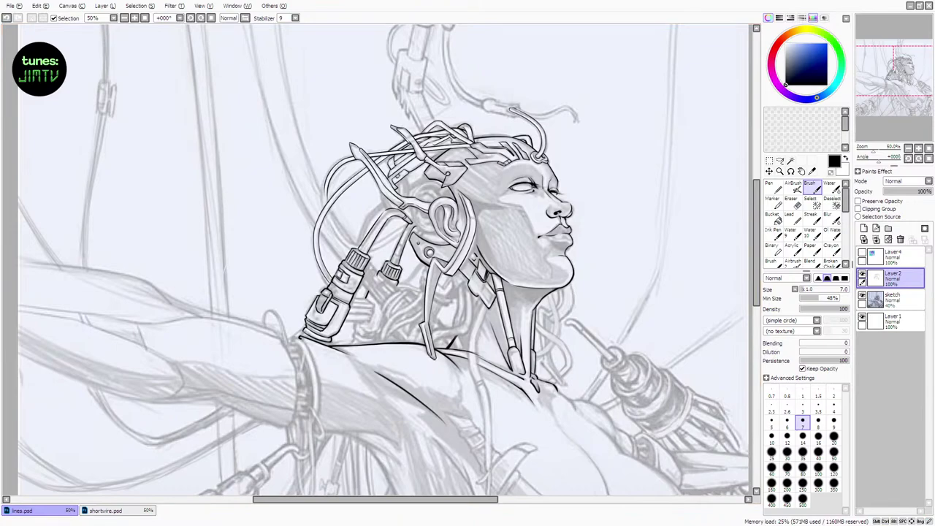
Reduce the brush to size 5 and ink a thin cable line curving down from the head loops behind the large connector
{"action": "key", "text": "bracketleft"}
{"action": "key", "text": "bracketleft"}
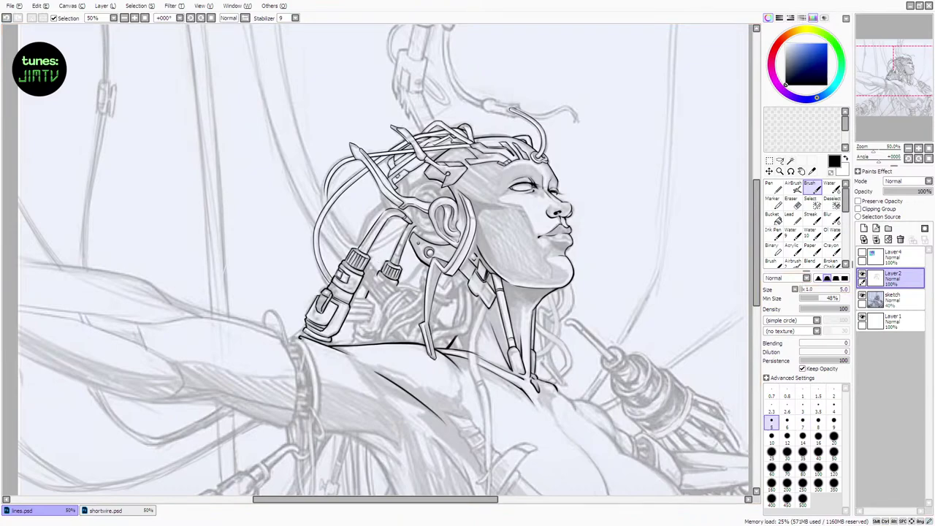
{"action": "mouse_move", "coordinate": [330, 206]}
{"action": "left_mouse_down"}
{"action": "mouse_move", "coordinate": [326, 190]}
{"action": "mouse_move", "coordinate": [351, 244]}
{"action": "left_mouse_up"}
{"action": "key", "text": "ctrl+z"}
{"action": "key", "text": "ctrl+z"}
{"action": "key", "text": "ctrl+z"}
{"action": "key", "text": "ctrl+z"}
{"action": "key", "text": "ctrl+z"}
{"action": "mouse_move", "coordinate": [330, 209]}
{"action": "left_mouse_down"}
{"action": "mouse_move", "coordinate": [355, 245]}
{"action": "mouse_move", "coordinate": [370, 243]}
{"action": "left_mouse_up"}
Add a new layer above the line art and ink the thin cable's curve up toward the ear on it
{"action": "left_click", "coordinate": [864, 239]}
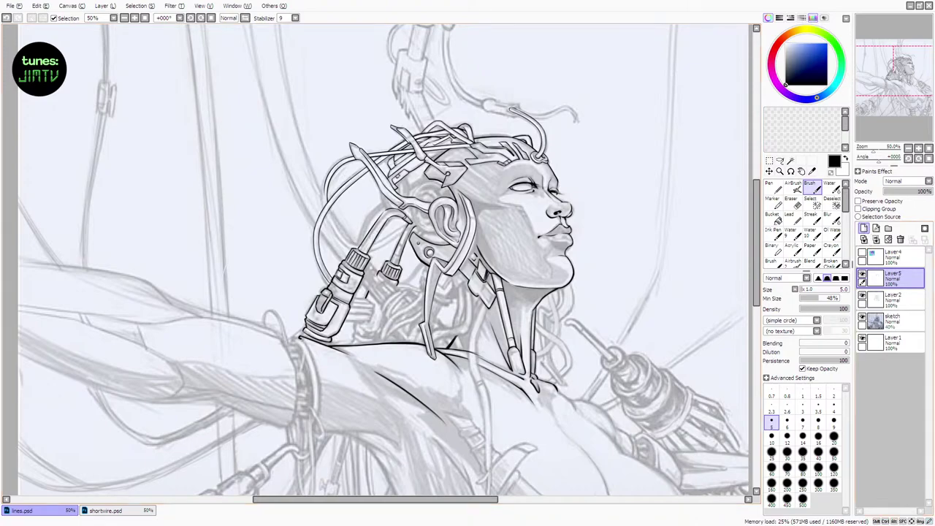
{"action": "key", "text": "ctrl+z"}
{"action": "mouse_move", "coordinate": [356, 245]}
{"action": "left_mouse_down"}
{"action": "mouse_move", "coordinate": [415, 223]}
{"action": "mouse_move", "coordinate": [382, 247]}
{"action": "mouse_move", "coordinate": [363, 249]}
{"action": "mouse_move", "coordinate": [412, 222]}
{"action": "left_mouse_up"}
{"action": "key", "text": "ctrl+z"}
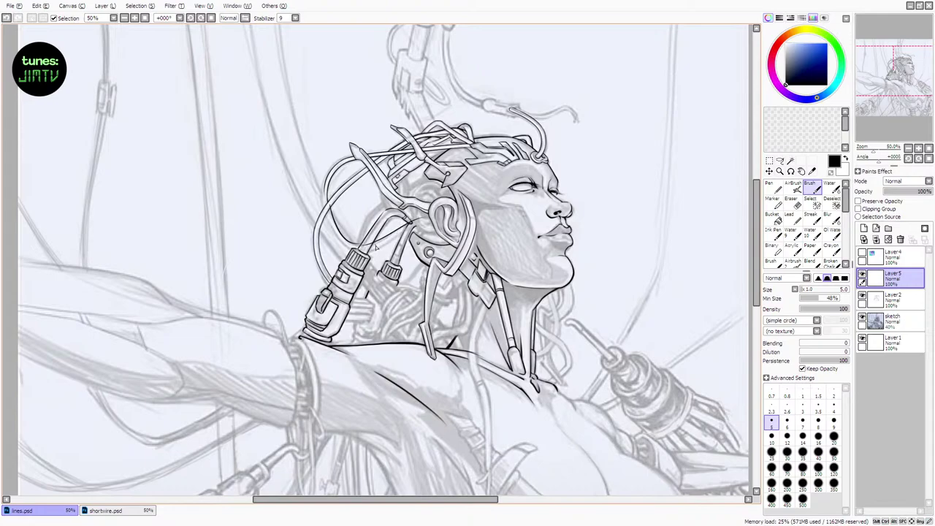
Try to move a lassoed part of the thin cable line on the new layer
{"action": "left_click", "coordinate": [779, 160]}
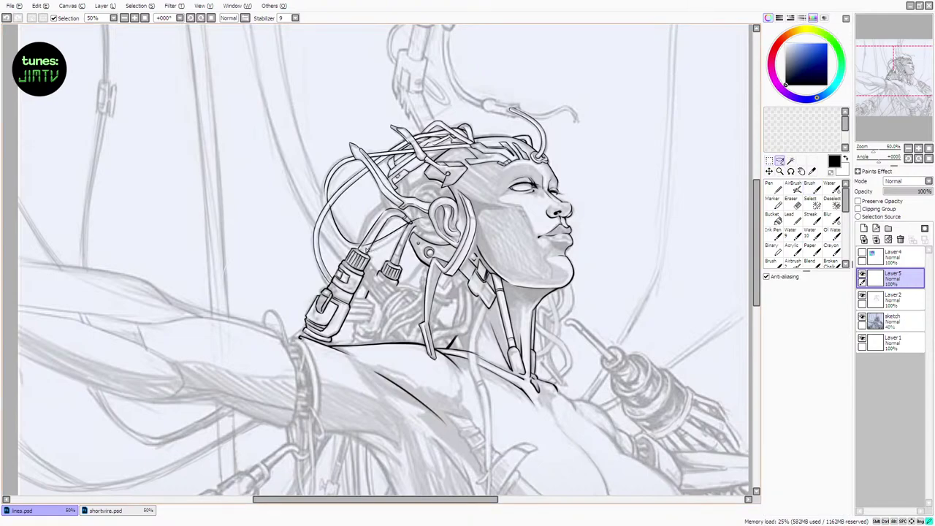
{"action": "mouse_move", "coordinate": [367, 242]}
{"action": "left_mouse_down"}
{"action": "mouse_move", "coordinate": [405, 248]}
{"action": "mouse_move", "coordinate": [369, 244]}
{"action": "left_mouse_up"}
{"action": "key", "text": "alt+Tab"}
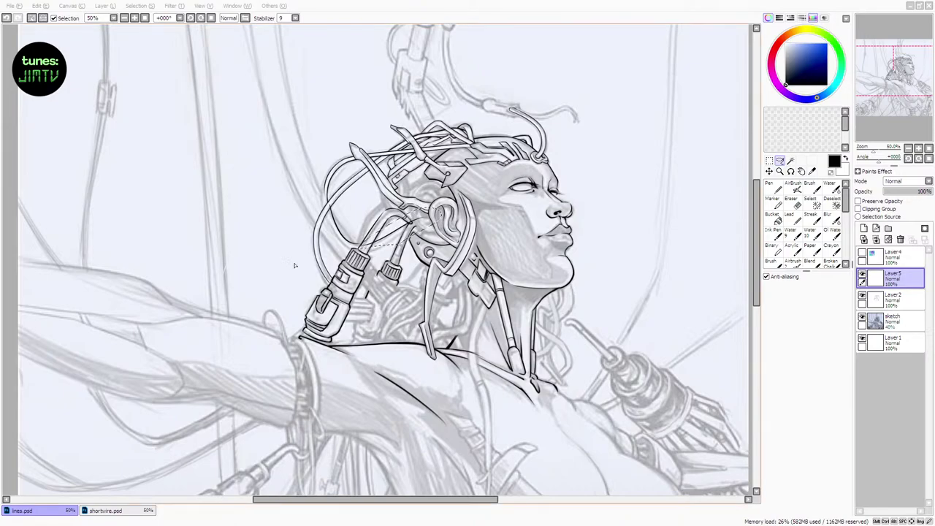
{"action": "left_click", "coordinate": [514, 5]}
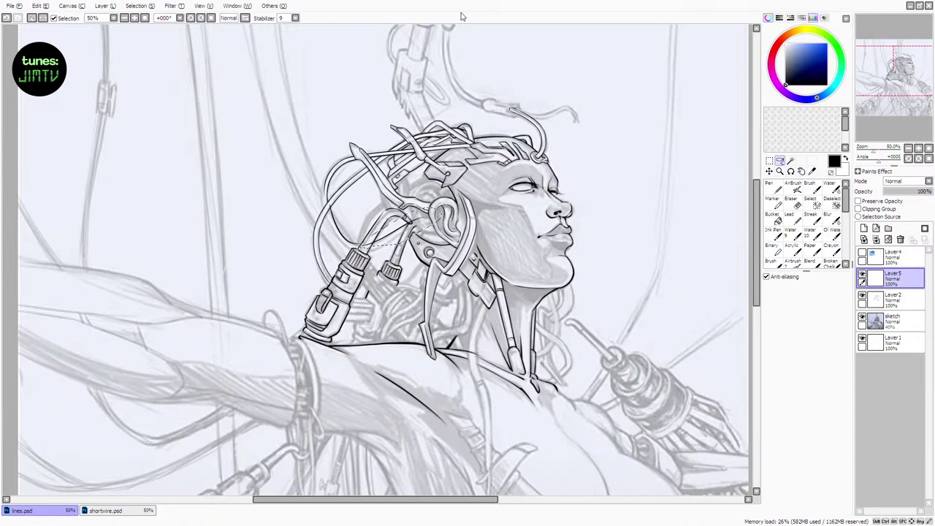
{"action": "key", "text": "ctrl"}
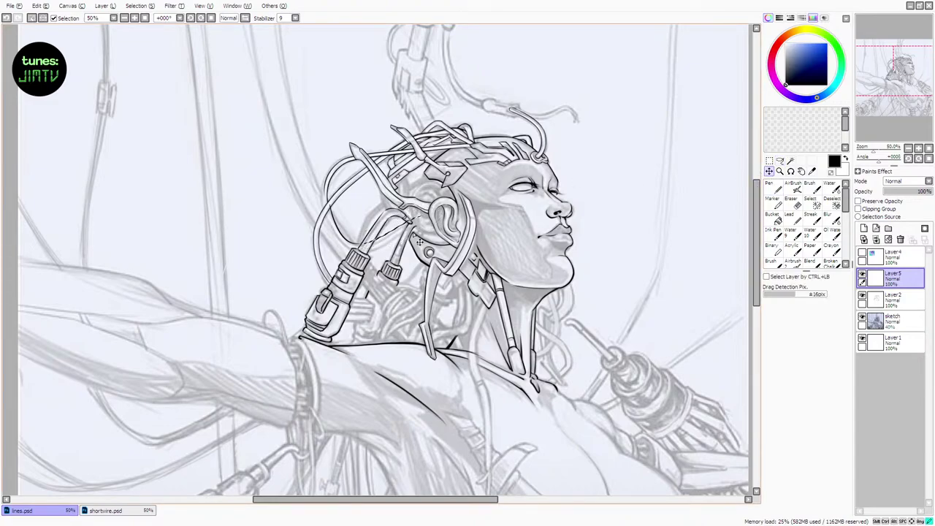
{"action": "left_click", "coordinate": [418, 241]}
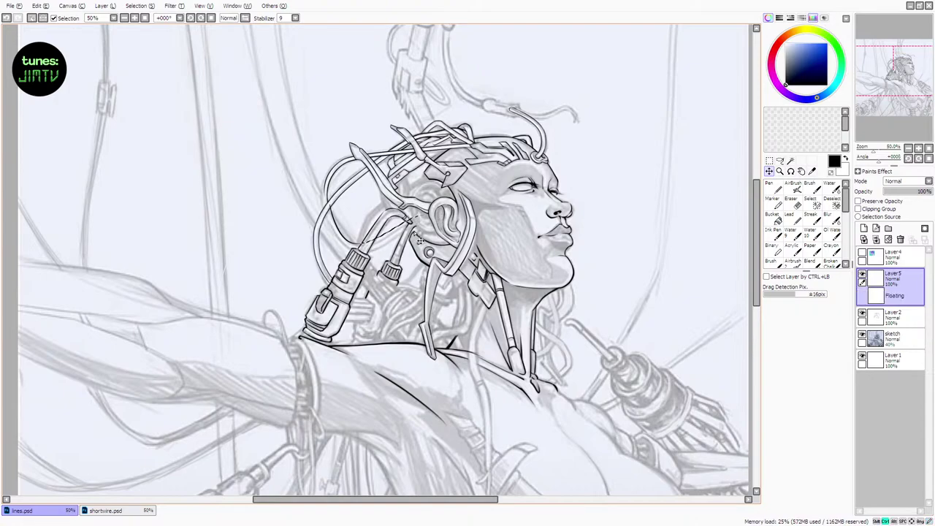
{"action": "key", "text": "ctrl+d"}
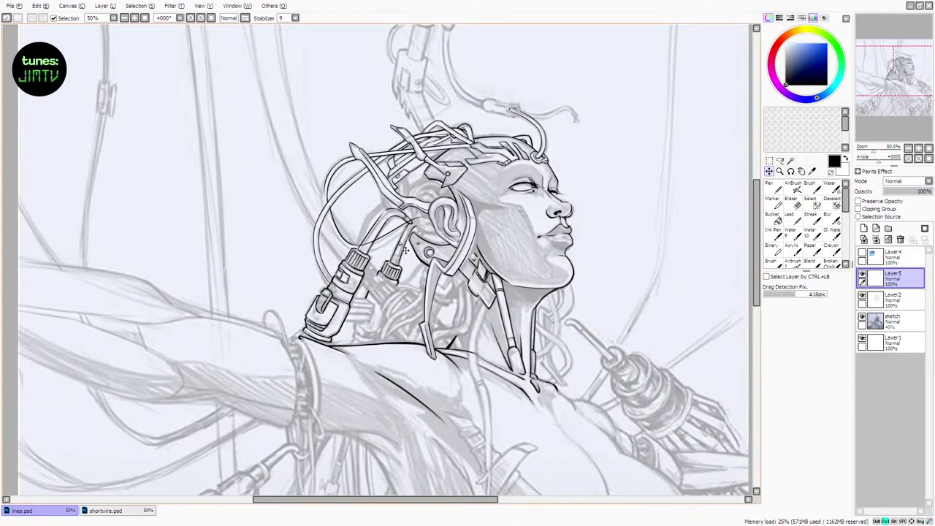
Transform the thin cable line on the new layer to adjust its tilt behind the connectors
{"action": "key", "text": "ctrl+t"}
{"action": "left_click_drag", "start_coordinate": [429, 197], "coordinate": [427, 225]}
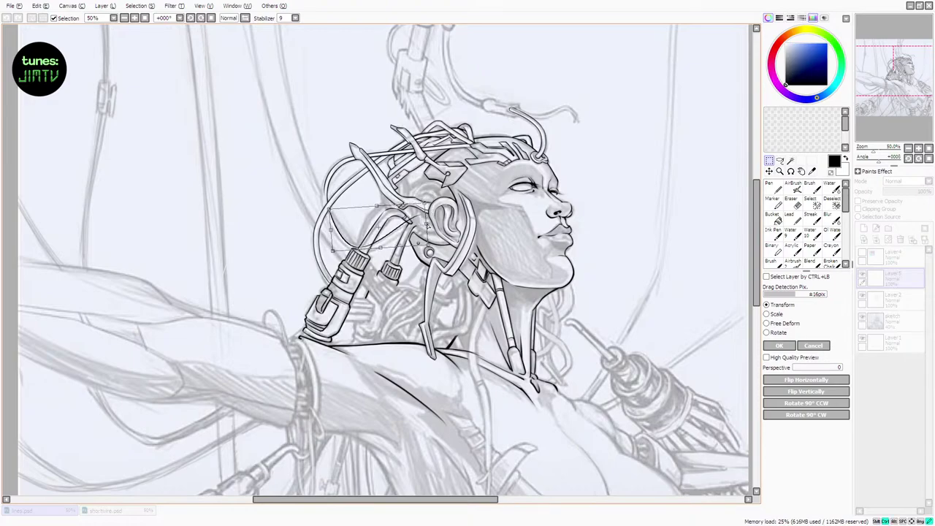
{"action": "key", "text": "Return"}
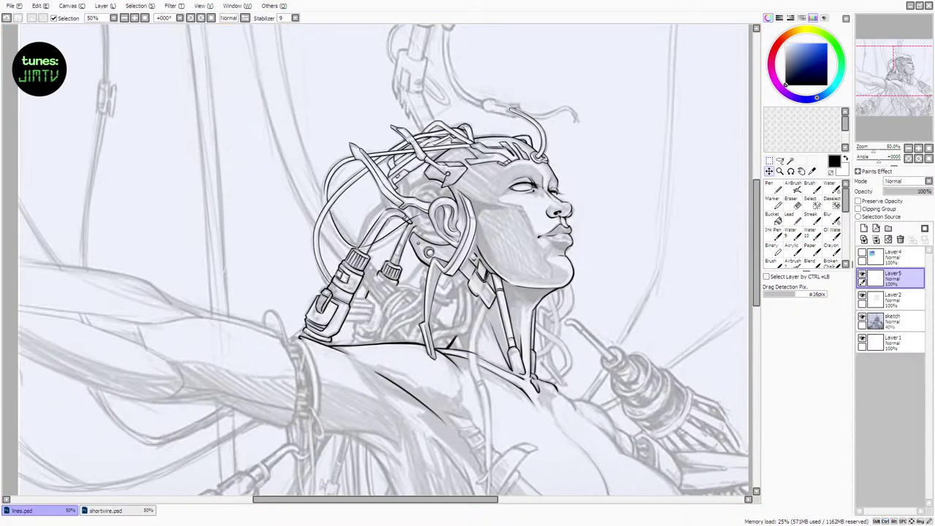
Erase the thin cable line where it passes behind the thicker connector cables, and ready the brush on Layer5
{"action": "key", "text": "e"}
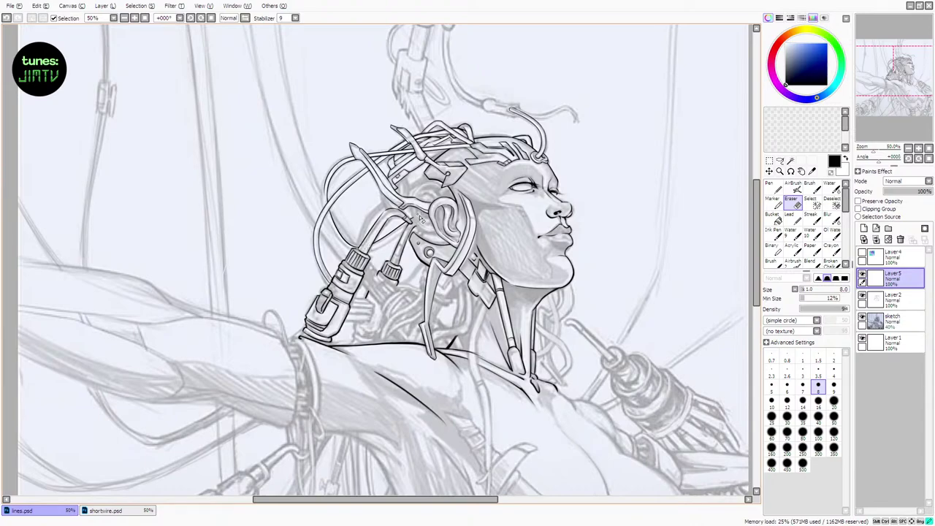
{"action": "key", "text": "b"}
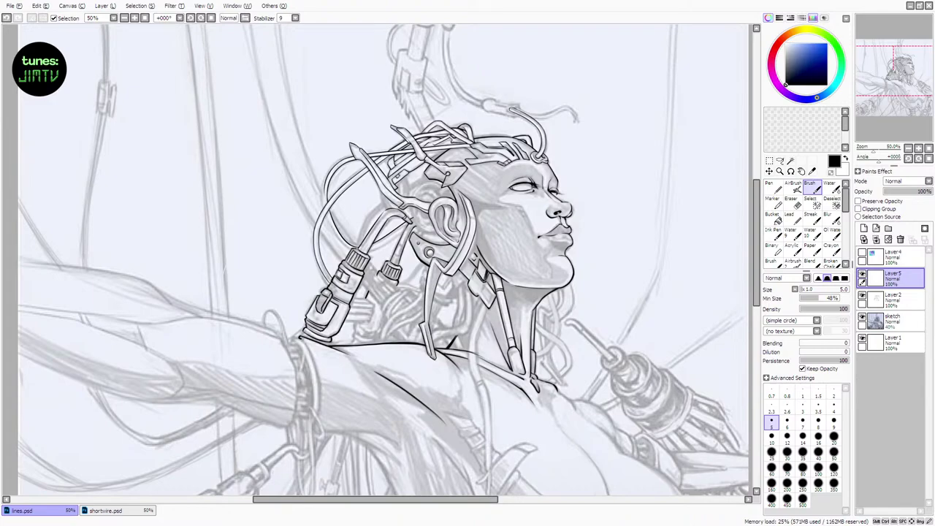
{"action": "key", "text": "e"}
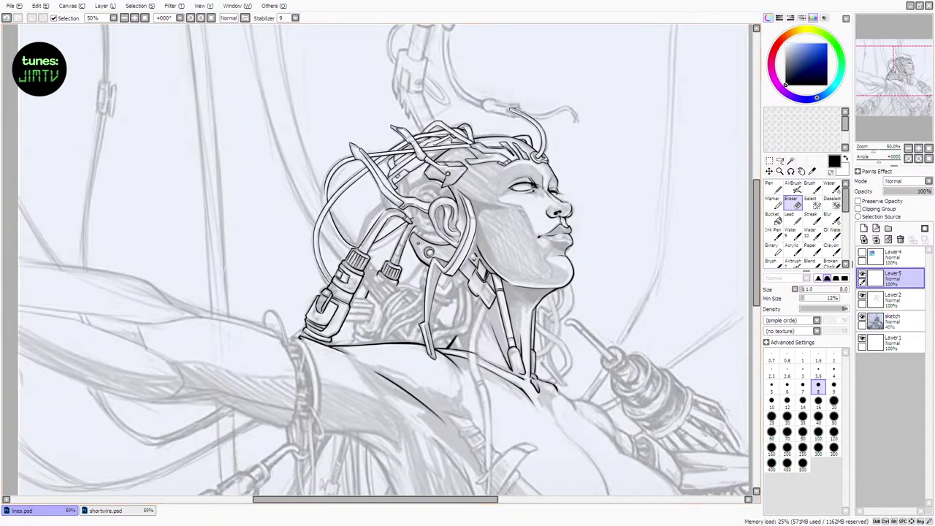
{"action": "left_click", "coordinate": [889, 299]}
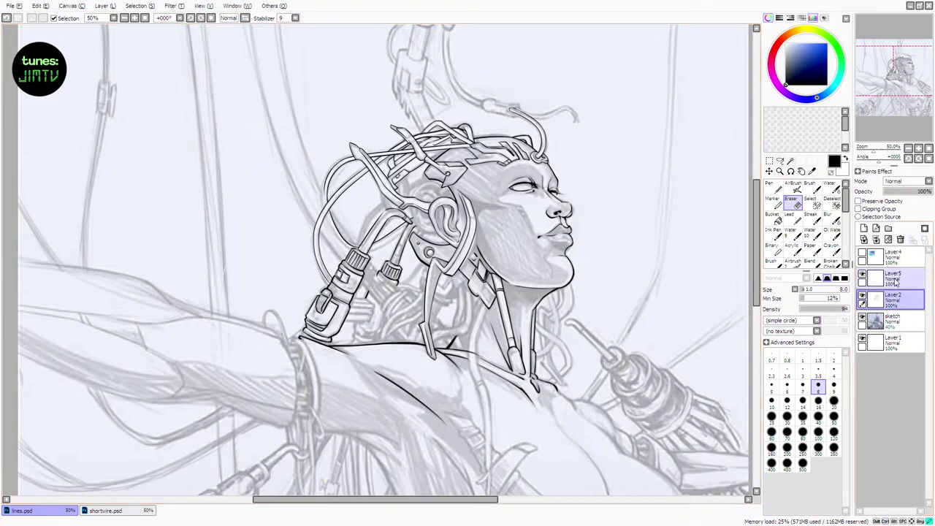
{"action": "left_click", "coordinate": [898, 277]}
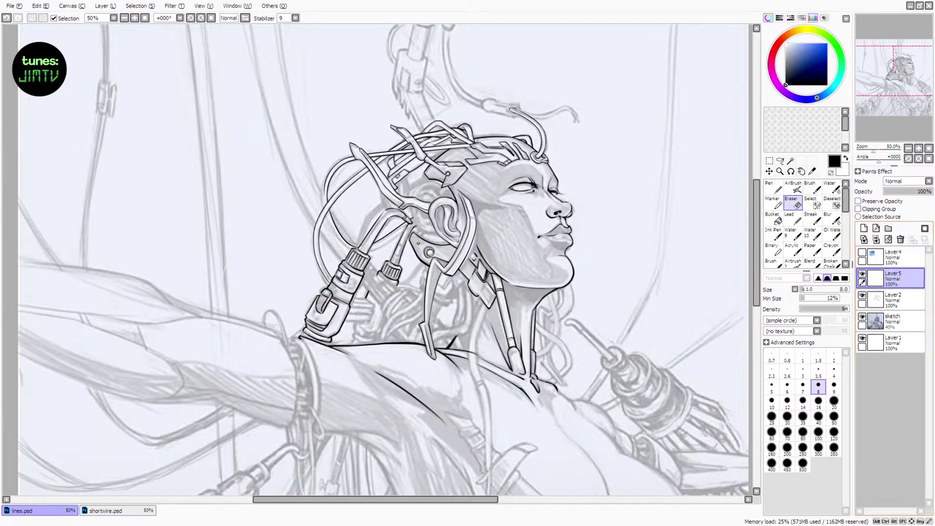
{"action": "left_click", "coordinate": [811, 184]}
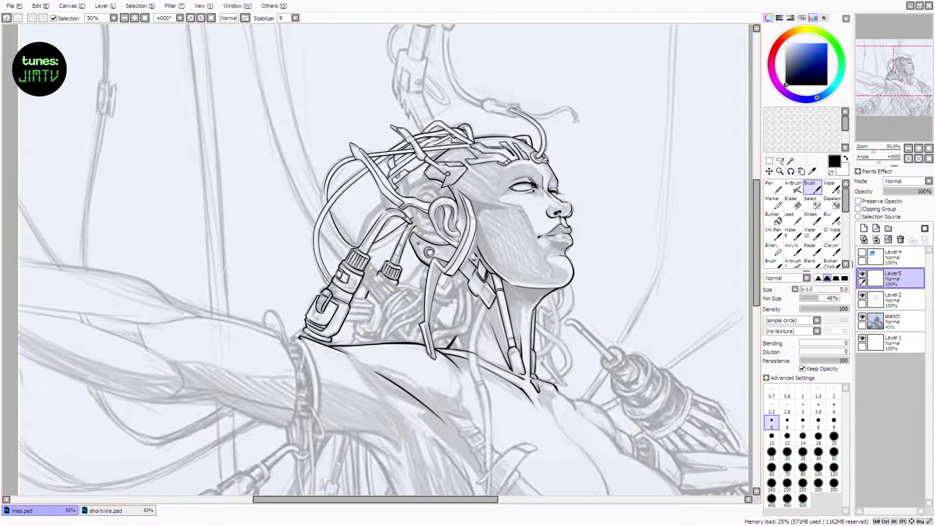
Erase the overlapping edge where the looping cables cross behind the head and touch up the ink on Layer2
{"action": "key", "text": "e"}
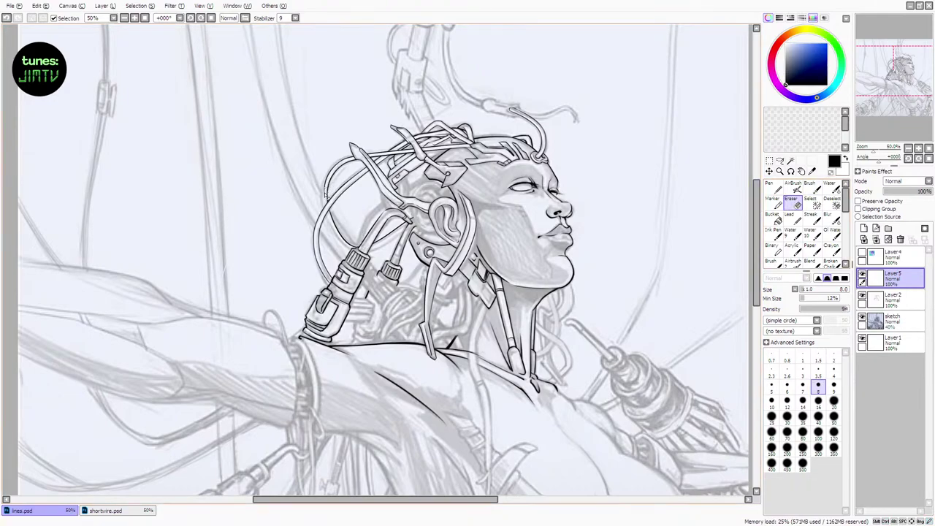
{"action": "left_click_drag", "start_coordinate": [326, 195], "coordinate": [328, 180]}
{"action": "key", "text": "ctrl+z"}
{"action": "left_click", "coordinate": [902, 298]}
{"action": "key", "text": "ctrl+z"}
{"action": "key", "text": "ctrl+z"}
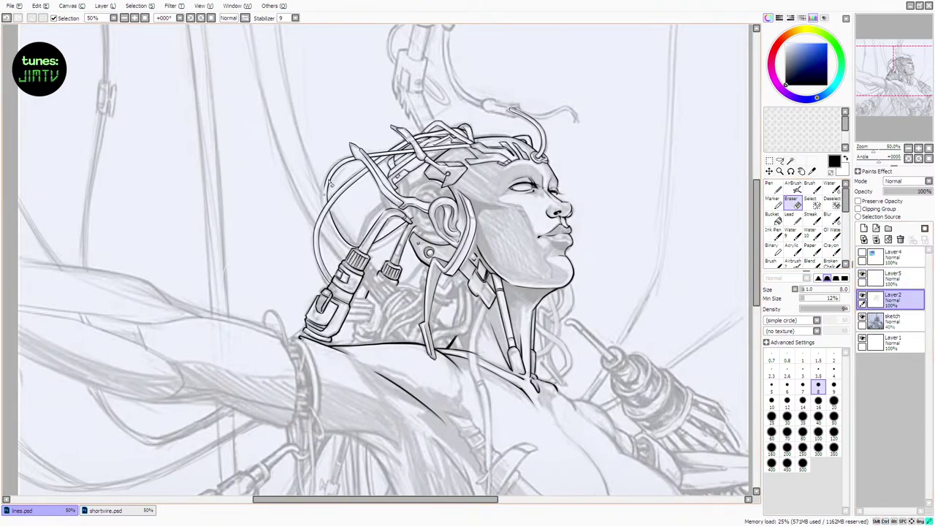
{"action": "key", "text": "b"}
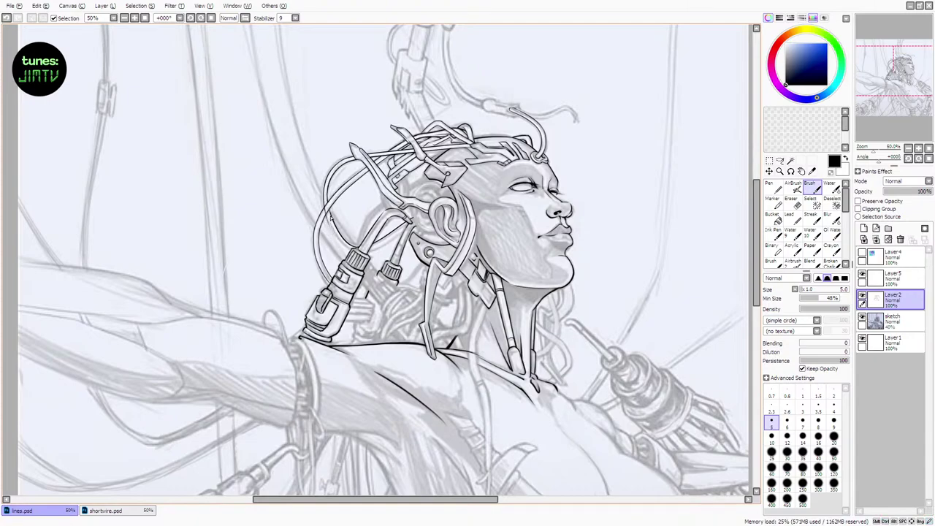
{"action": "key", "text": "ctrl+z"}
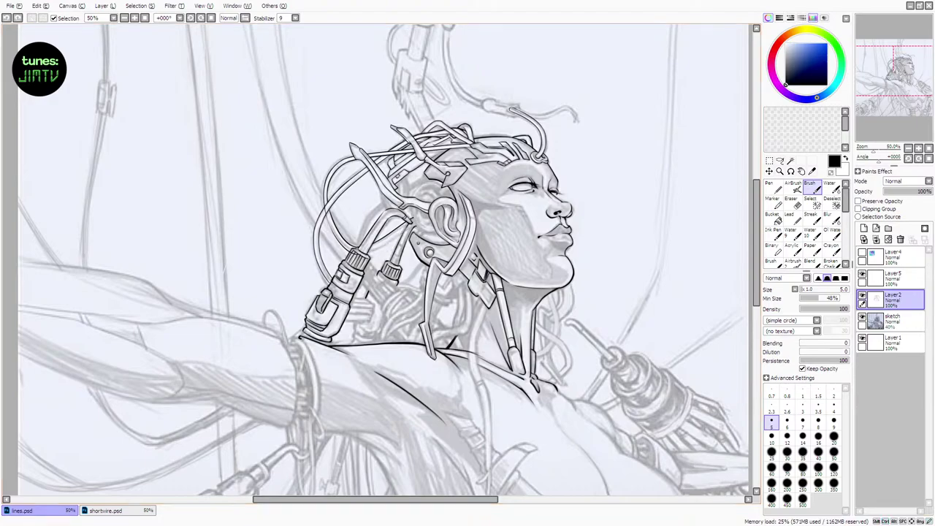
Lasso the lower section of the looping cable behind the head on Layer2, transform it, and deselect
{"action": "left_click", "coordinate": [779, 160]}
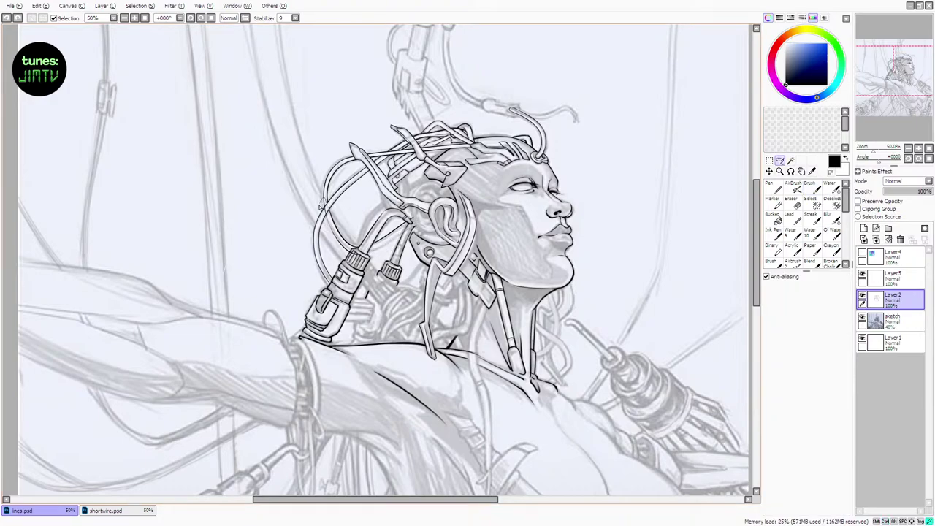
{"action": "mouse_move", "coordinate": [319, 207]}
{"action": "left_mouse_down"}
{"action": "mouse_move", "coordinate": [369, 266]}
{"action": "mouse_move", "coordinate": [335, 230]}
{"action": "left_mouse_up"}
{"action": "left_click_drag", "start_coordinate": [335, 230], "coordinate": [338, 188]}
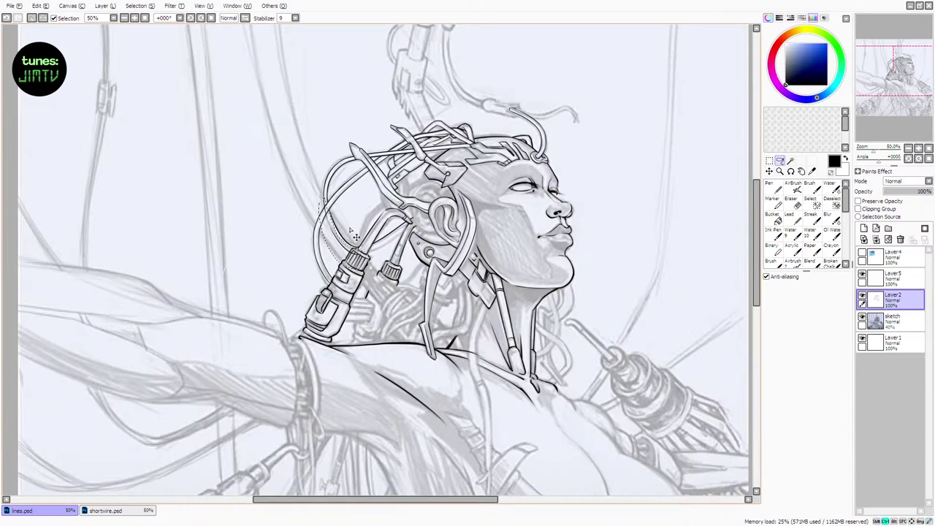
{"action": "key", "text": "ctrl+t"}
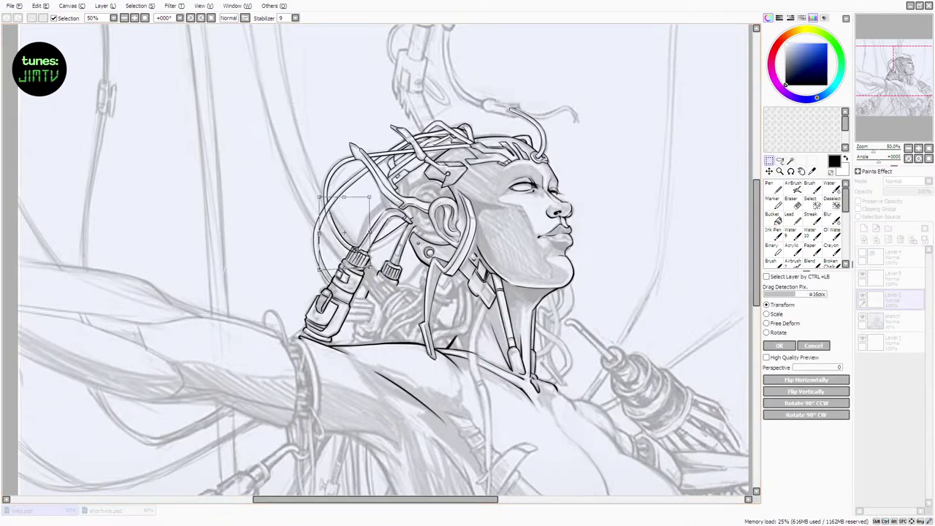
{"action": "key", "text": "Return"}
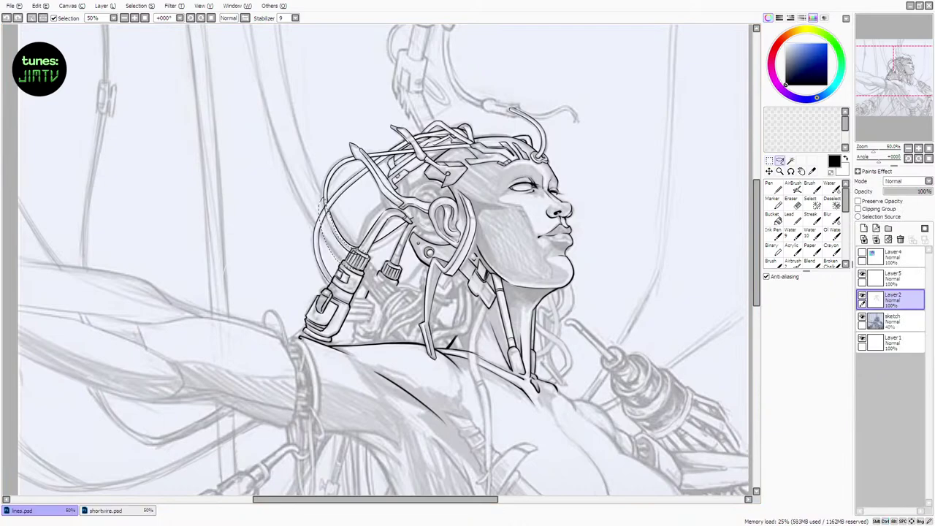
{"action": "key", "text": "ctrl+d"}
Try to ink a thin cable on Layer2 from the thick connector up toward the ear
{"action": "key", "text": "e"}
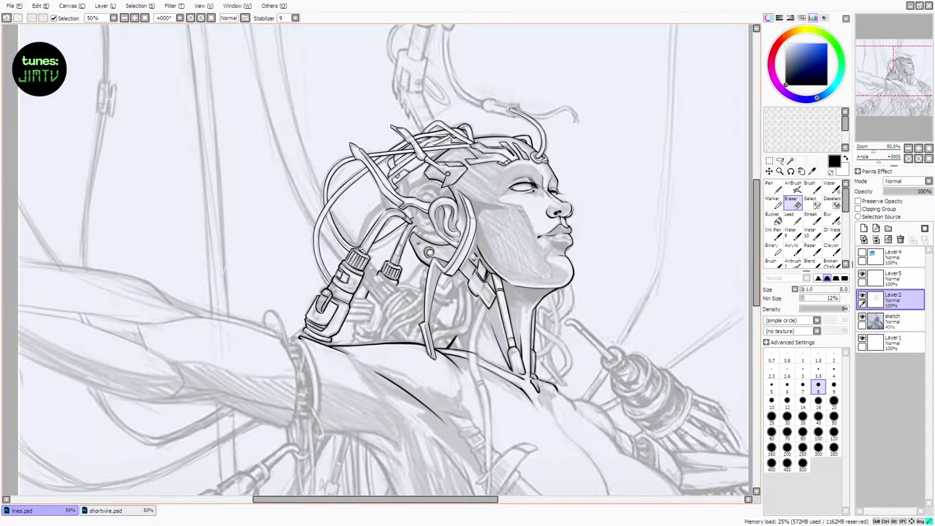
{"action": "key", "text": "b"}
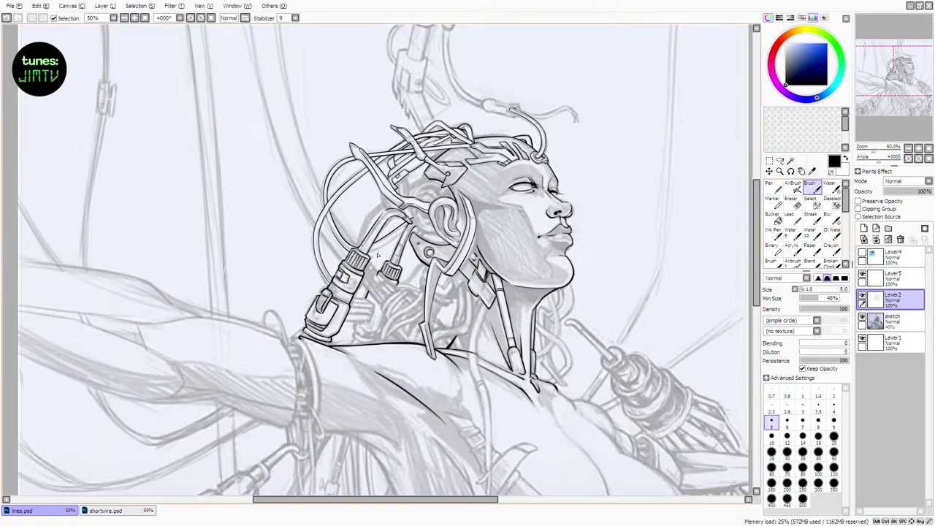
{"action": "key", "text": "ctrl+z"}
{"action": "left_click_drag", "start_coordinate": [367, 254], "coordinate": [405, 232]}
{"action": "key", "text": "ctrl+z"}
{"action": "key", "text": "ctrl+z"}
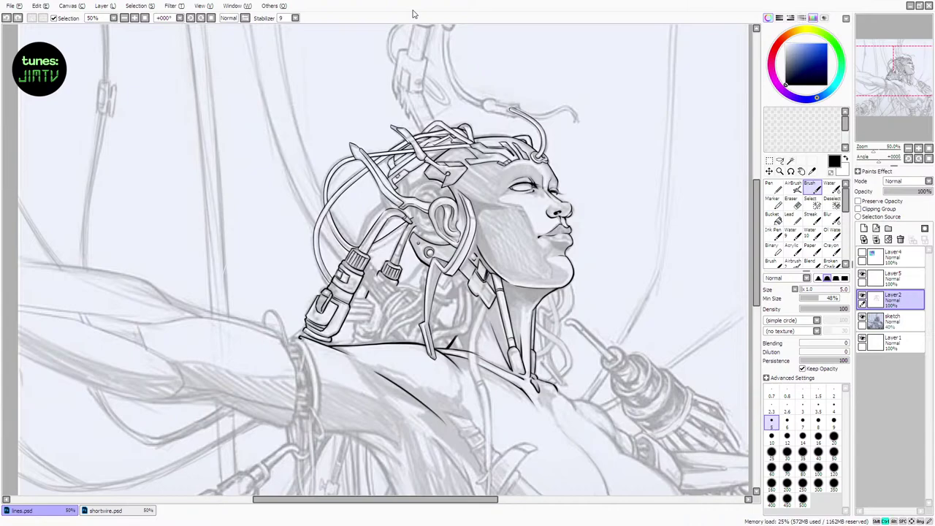
Undo and redo the latest edits to the looping cable behind the head to compare its versions
{"action": "key", "text": "ctrl+z"}
{"action": "key", "text": "ctrl+z"}
{"action": "key", "text": "ctrl+z"}
{"action": "key", "text": "ctrl+z"}
{"action": "key", "text": "ctrl+z"}
{"action": "key", "text": "ctrl+y"}
{"action": "key", "text": "ctrl+z"}
{"action": "key", "text": "ctrl+y"}
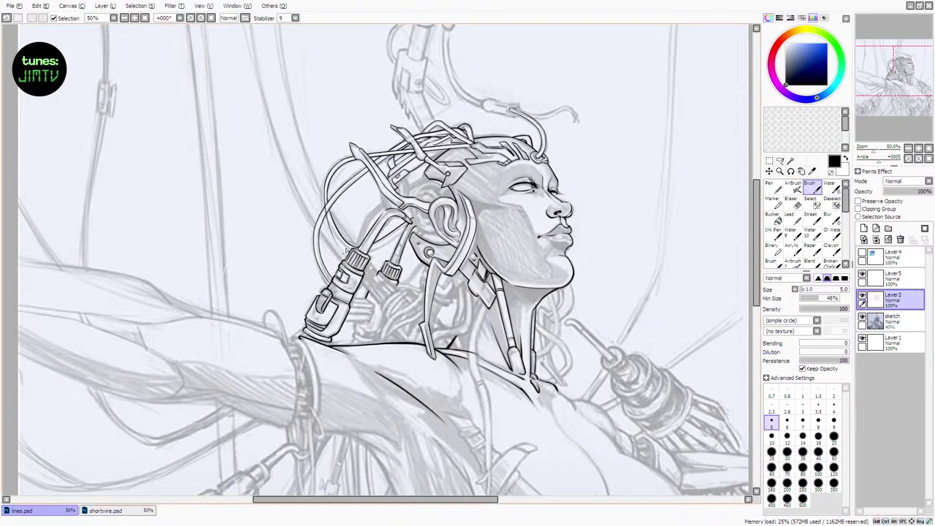
{"action": "key", "text": "ctrl+z"}
{"action": "key", "text": "ctrl+y"}
{"action": "key", "text": "ctrl+z"}
{"action": "key", "text": "ctrl+y"}
{"action": "key", "text": "ctrl+z"}
{"action": "key", "text": "ctrl+y"}
Ink the lower curve of the looping cable down to the thick connector on Layer5
{"action": "left_click", "coordinate": [894, 279]}
{"action": "left_click_drag", "start_coordinate": [331, 236], "coordinate": [358, 252]}
{"action": "key", "text": "ctrl+z"}
{"action": "key", "text": "ctrl+z"}
{"action": "key", "text": "ctrl+z"}
{"action": "key", "text": "ctrl+z"}
{"action": "key", "text": "ctrl+z"}
{"action": "key", "text": "ctrl+z"}
{"action": "key", "text": "ctrl+z"}
{"action": "key", "text": "ctrl+z"}
{"action": "key", "text": "ctrl+y"}
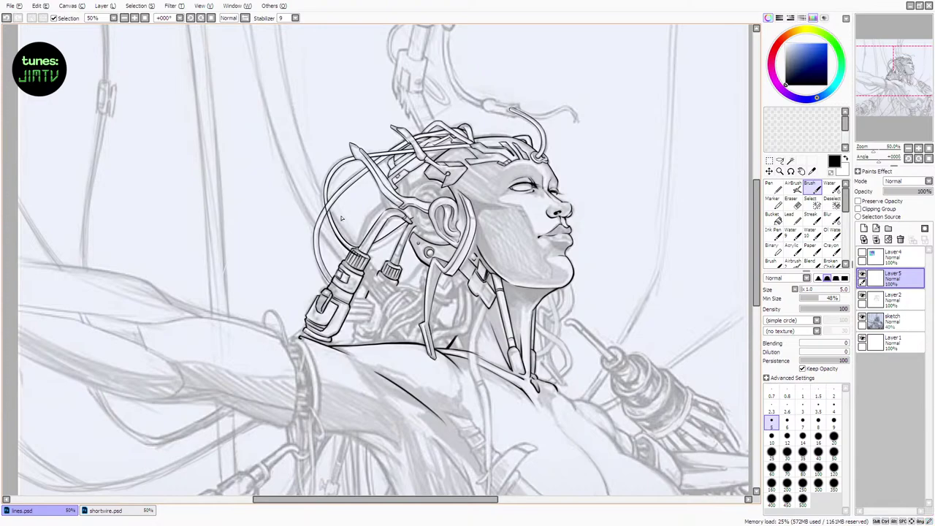
Erase the excess line around the looping cable's lower curve and merge Layer5 down into Layer2
{"action": "left_click", "coordinate": [792, 203]}
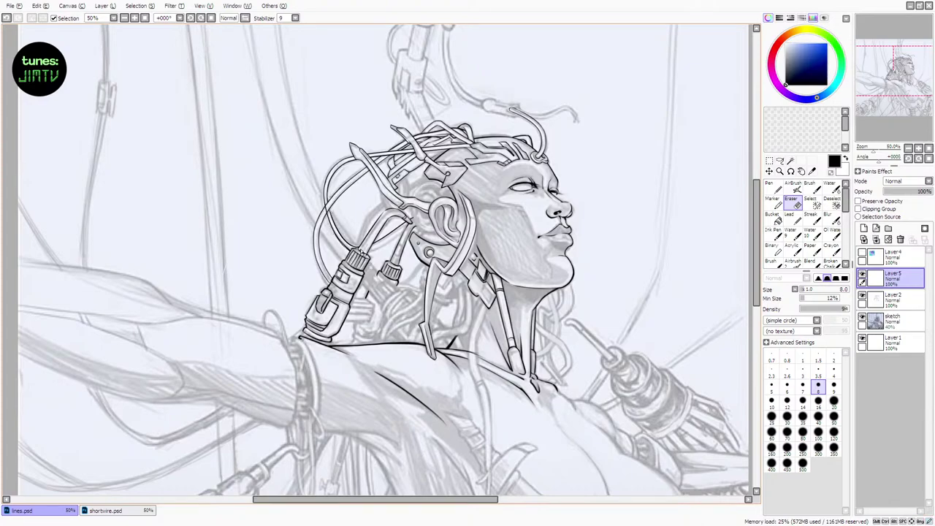
{"action": "left_click", "coordinate": [893, 296]}
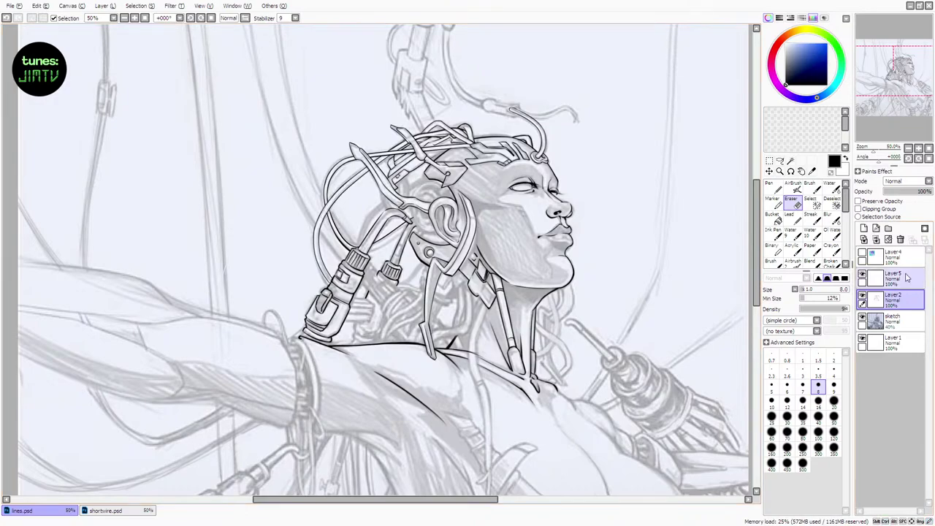
{"action": "left_click", "coordinate": [906, 278]}
{"action": "key", "text": "ctrl+e"}
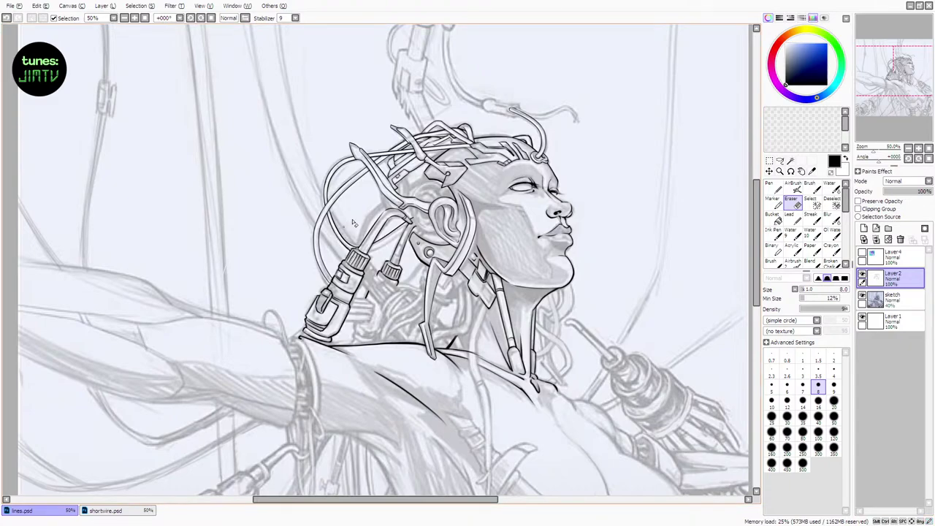
Try to ink the thin cable's edge between the thick connector and the ear on the merged line layer
{"action": "key", "text": "b"}
{"action": "key", "text": "ctrl+z"}
{"action": "left_click_drag", "start_coordinate": [369, 253], "coordinate": [414, 224]}
{"action": "key", "text": "ctrl+z"}
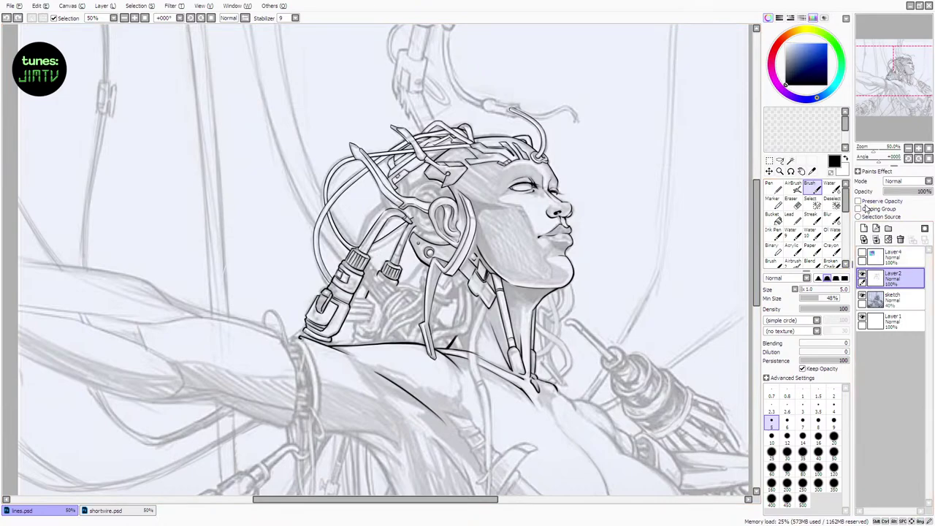
Add a new layer above Layer2 and ink the thin cable's edge crossing from the thick connector toward the ear
{"action": "left_click", "coordinate": [863, 228]}
{"action": "left_click_drag", "start_coordinate": [370, 255], "coordinate": [416, 224]}
{"action": "key", "text": "ctrl+z"}
{"action": "left_click_drag", "start_coordinate": [363, 254], "coordinate": [419, 224]}
{"action": "key", "text": "ctrl+z"}
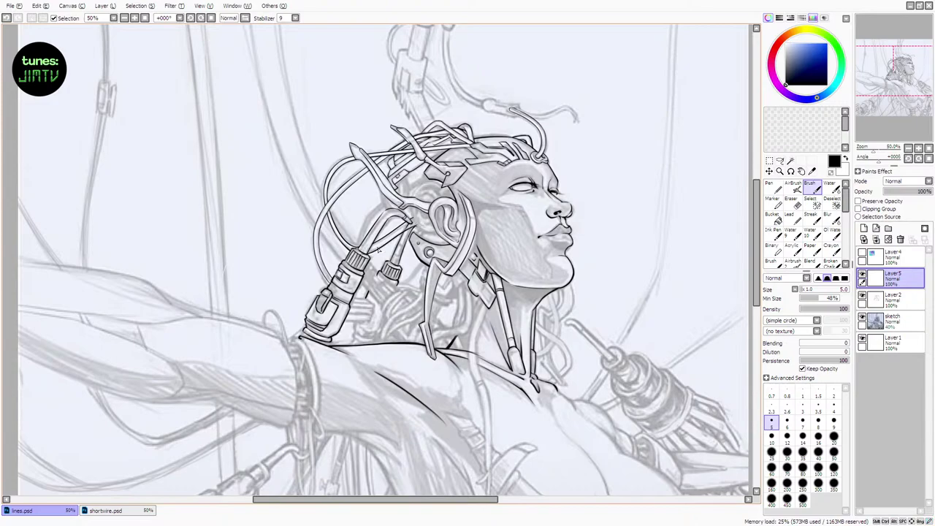
Erase the smaller connector cable's lines on Layer2 where the thin cable crosses in front of them
{"action": "left_click", "coordinate": [892, 296]}
{"action": "left_click", "coordinate": [796, 205]}
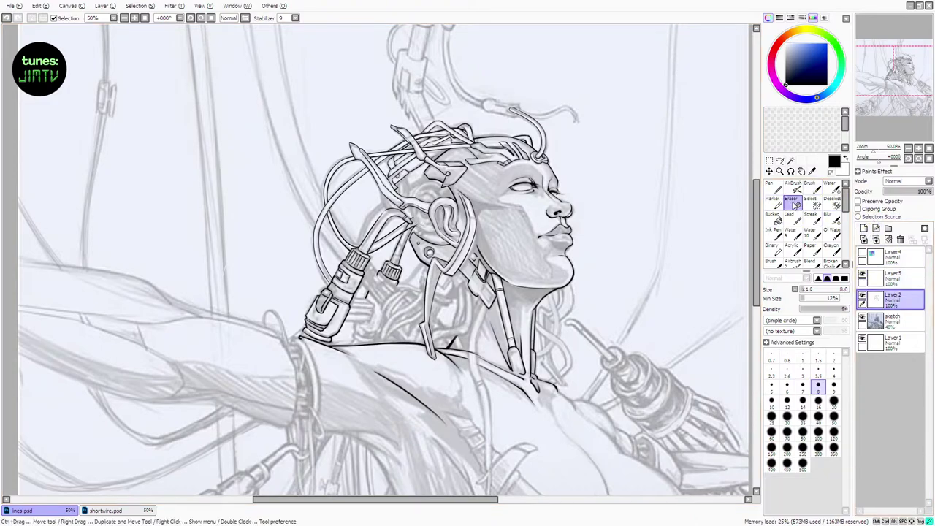
{"action": "left_click_drag", "start_coordinate": [412, 222], "coordinate": [384, 240]}
{"action": "key", "text": "ctrl+z"}
{"action": "key", "text": "ctrl+z"}
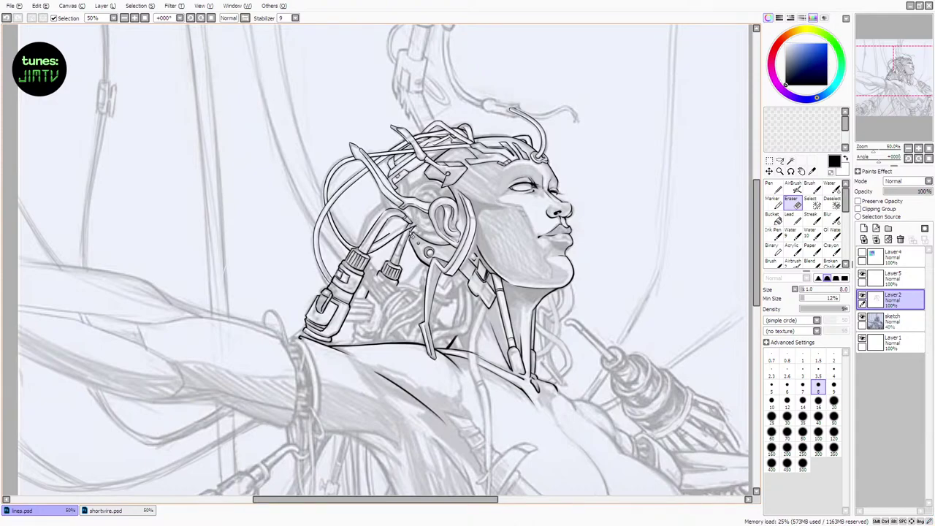
{"action": "left_click_drag", "start_coordinate": [412, 235], "coordinate": [407, 230]}
Merge the thin cable on Layer5 down into Layer2 and add a new layer above it
{"action": "left_click", "coordinate": [894, 279]}
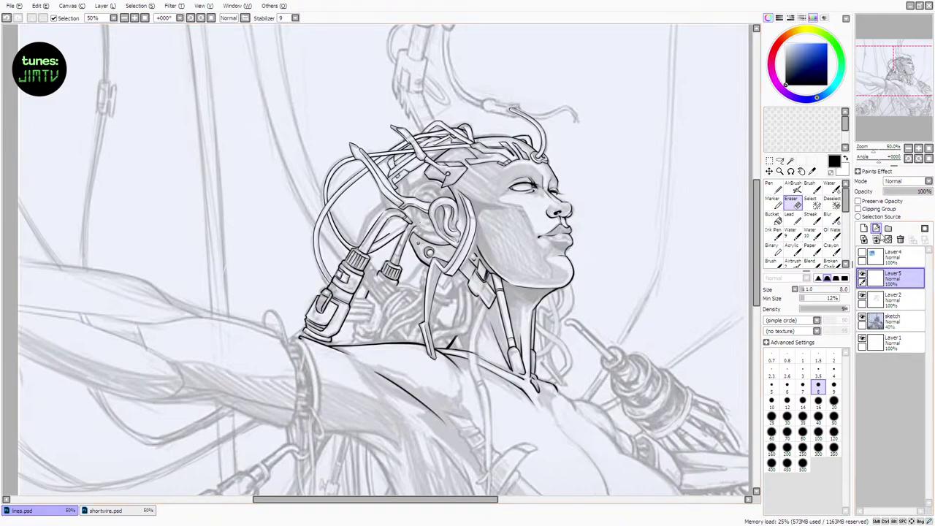
{"action": "key", "text": "b"}
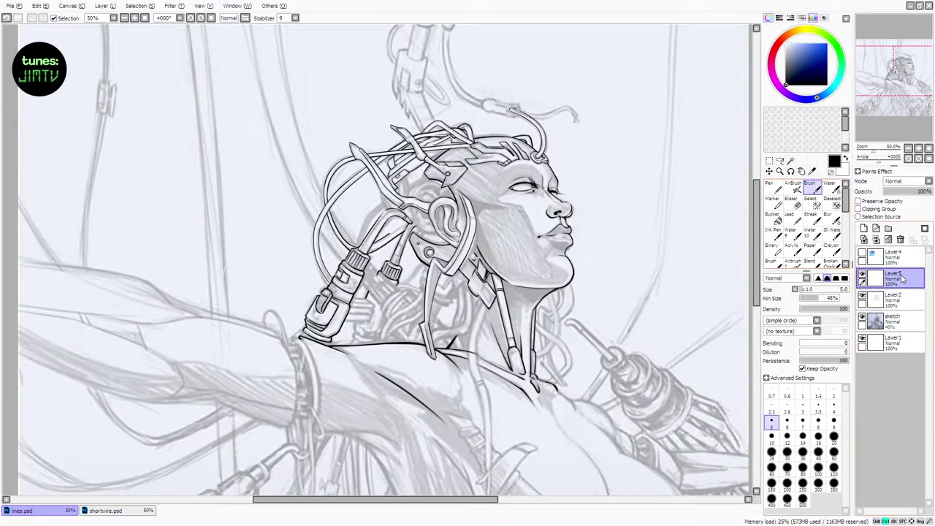
{"action": "key", "text": "ctrl+e"}
{"action": "left_click", "coordinate": [863, 227]}
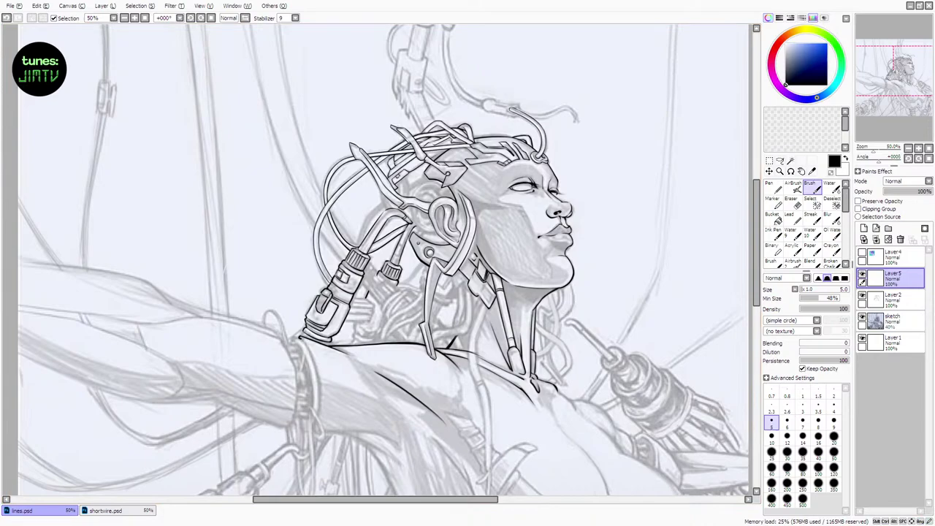
Lasso the thin cable segment beside the thick connector on Layer2, move it onto its own layer, and shift it slightly
{"action": "left_click", "coordinate": [891, 299]}
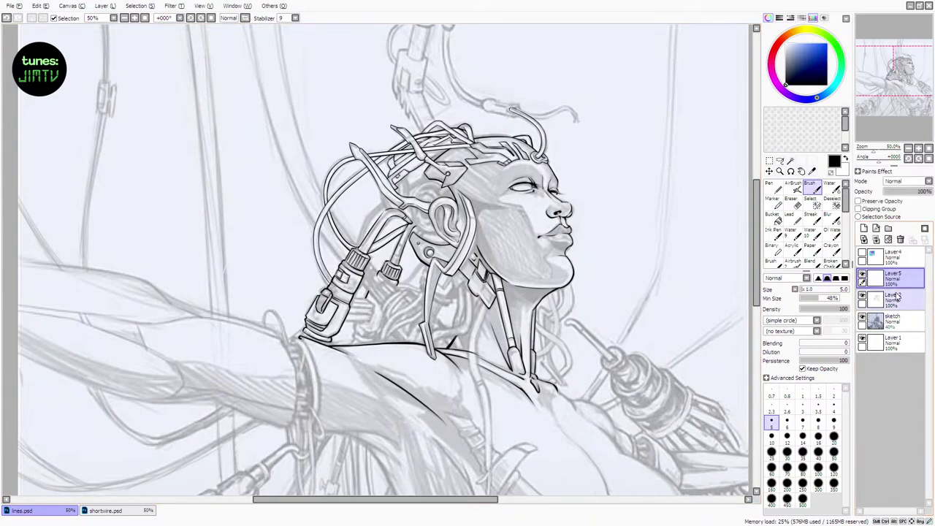
{"action": "left_click", "coordinate": [780, 161]}
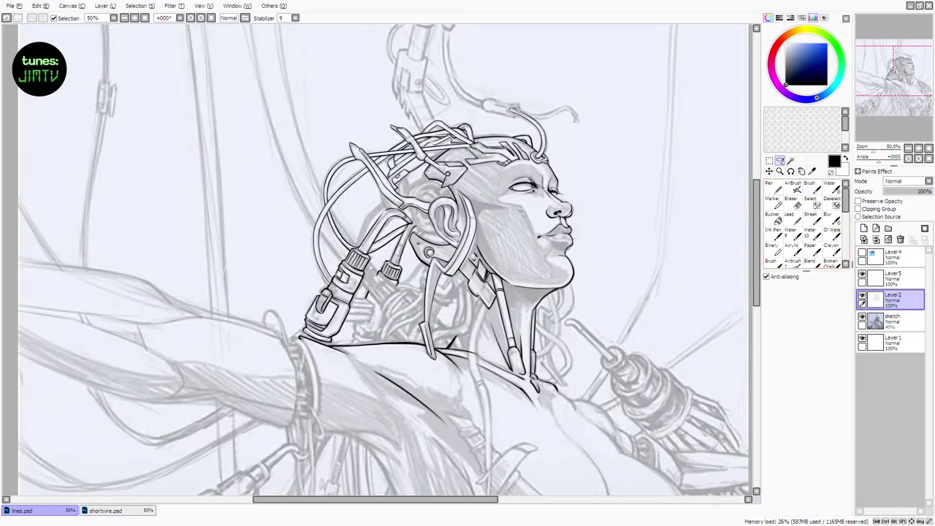
{"action": "mouse_move", "coordinate": [371, 252]}
{"action": "left_mouse_down"}
{"action": "mouse_move", "coordinate": [405, 230]}
{"action": "mouse_move", "coordinate": [379, 257]}
{"action": "left_mouse_up"}
{"action": "left_click", "coordinate": [861, 295]}
{"action": "left_click", "coordinate": [861, 295]}
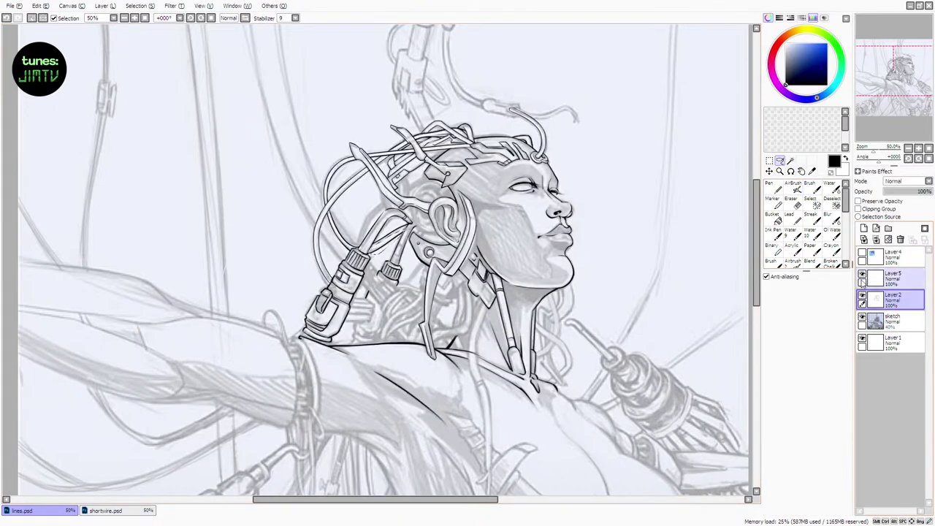
{"action": "key", "text": "ctrl+d"}
{"action": "key", "text": "ctrl+c"}
{"action": "key", "text": "ctrl+v"}
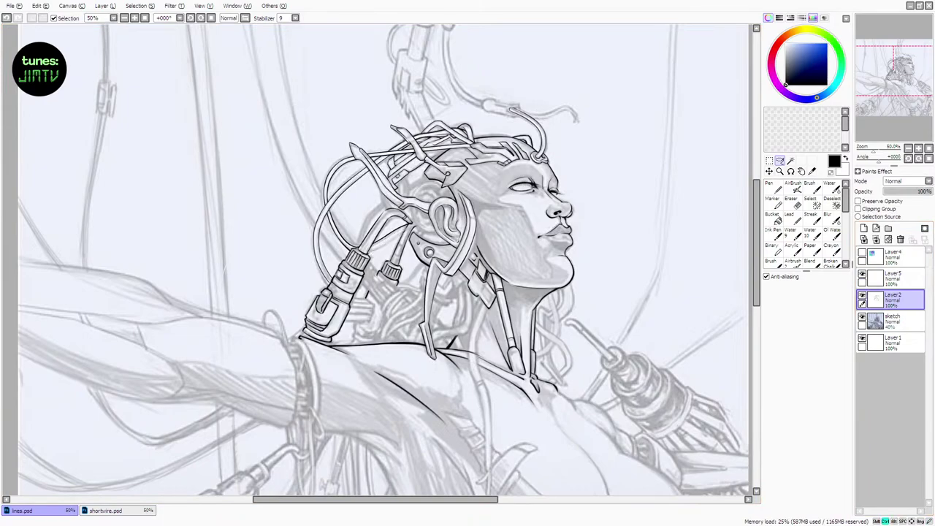
{"action": "key", "text": "ctrl+t"}
{"action": "left_click_drag", "start_coordinate": [368, 242], "coordinate": [364, 241]}
{"action": "key", "text": "Return"}
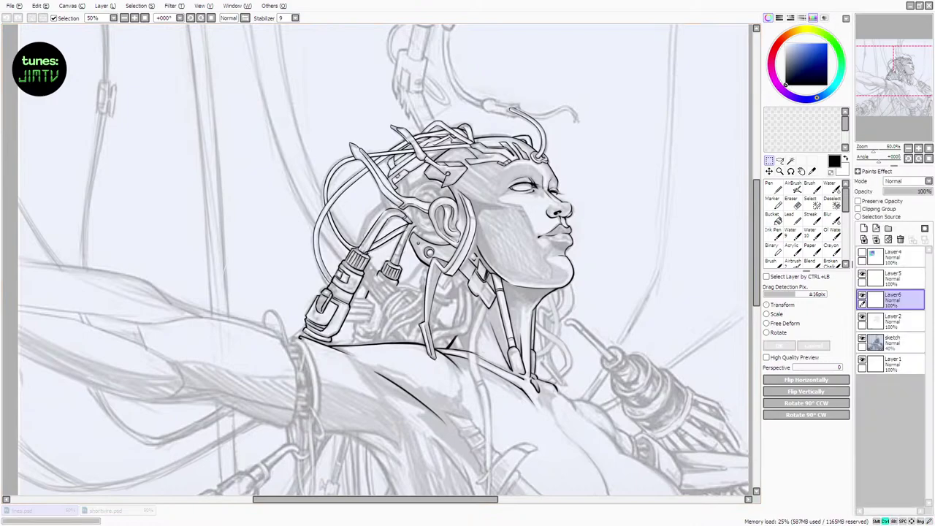
Erase the shifted cable segment's overlapping ends and merge Layer5 and Layer6 down into Layer2
{"action": "key", "text": "e"}
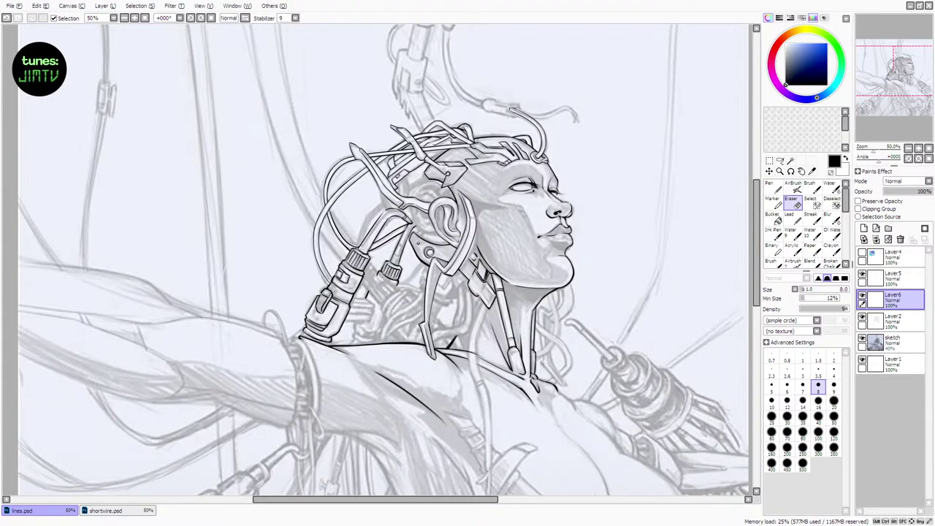
{"action": "left_click", "coordinate": [887, 280]}
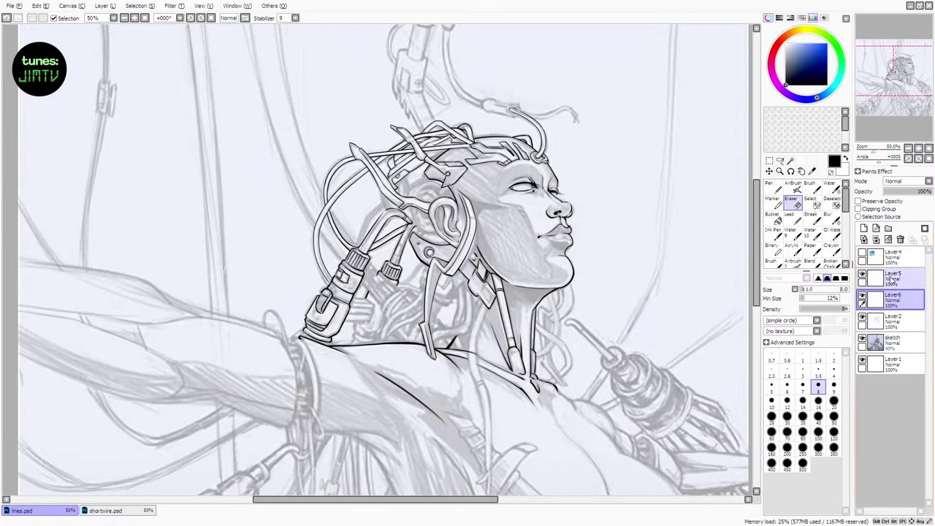
{"action": "key", "text": "ctrl+e"}
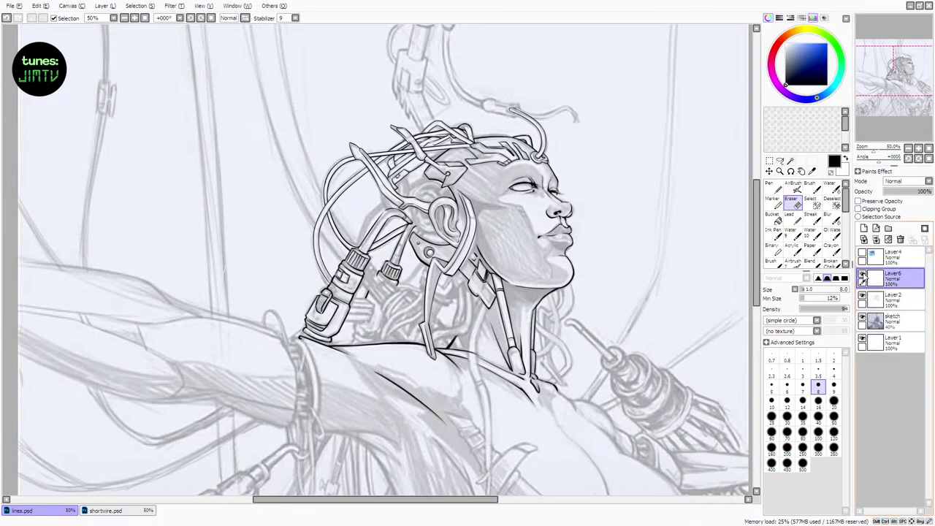
{"action": "key", "text": "ctrl+e"}
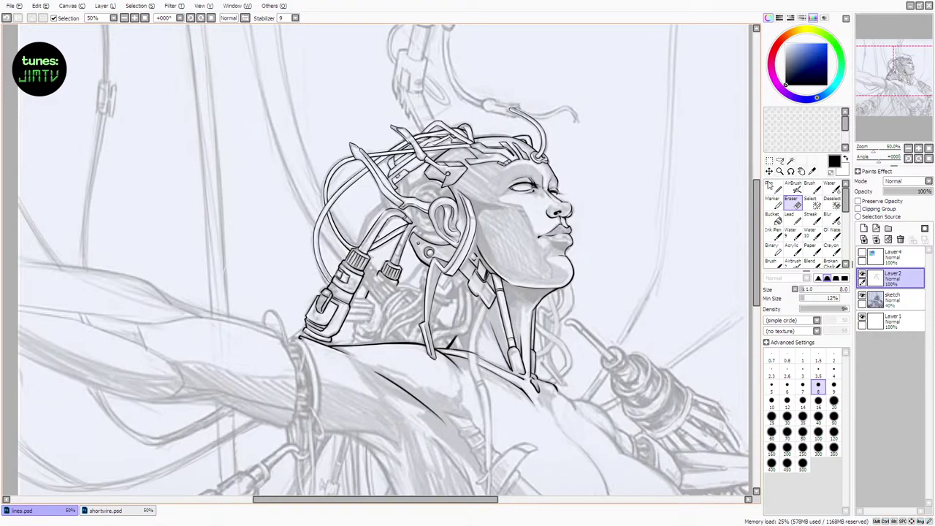
Touch up the headpiece line work on Layer2, alternating the size 5 Brush and the size 8 Eraser
{"action": "key", "text": "b"}
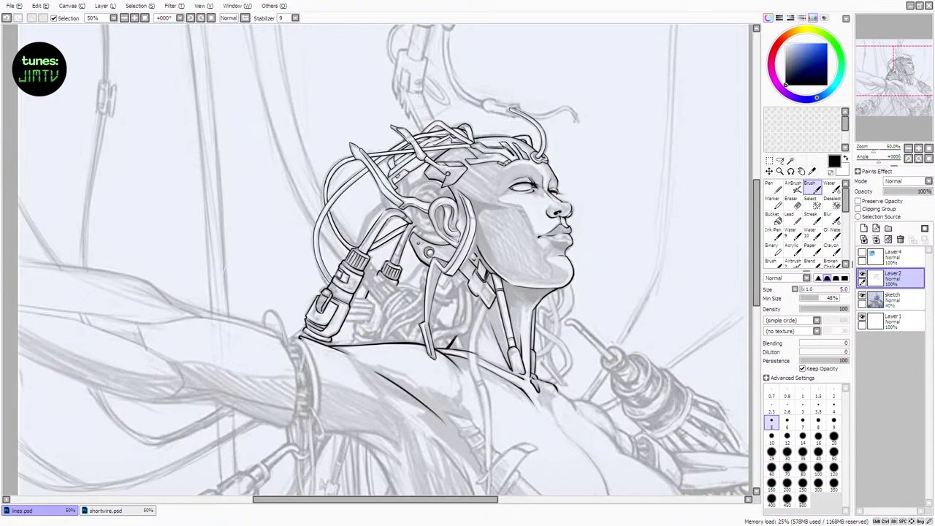
{"action": "left_click", "coordinate": [813, 186]}
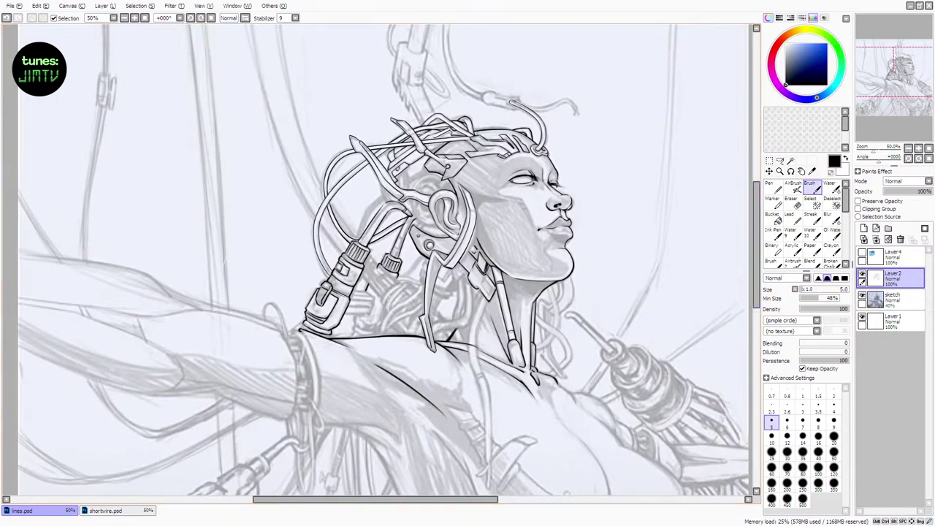
{"action": "key", "text": "e"}
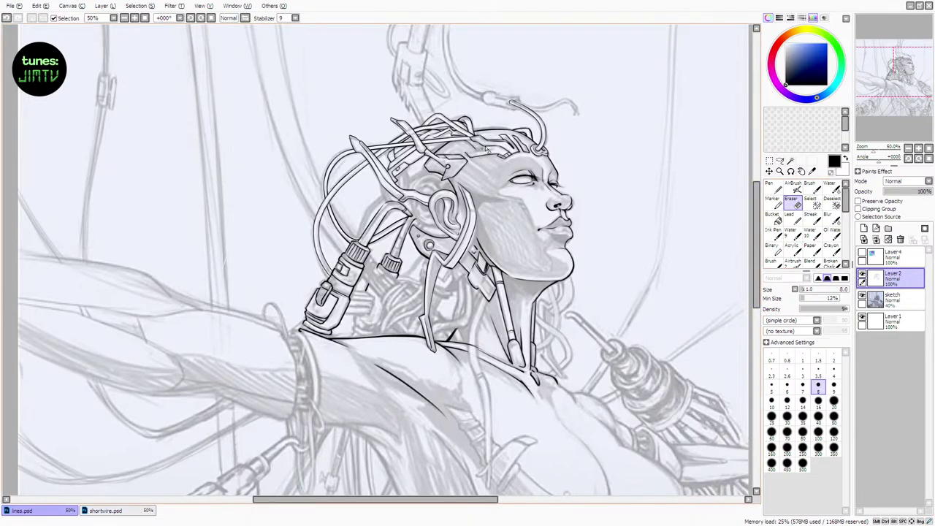
{"action": "key", "text": "b"}
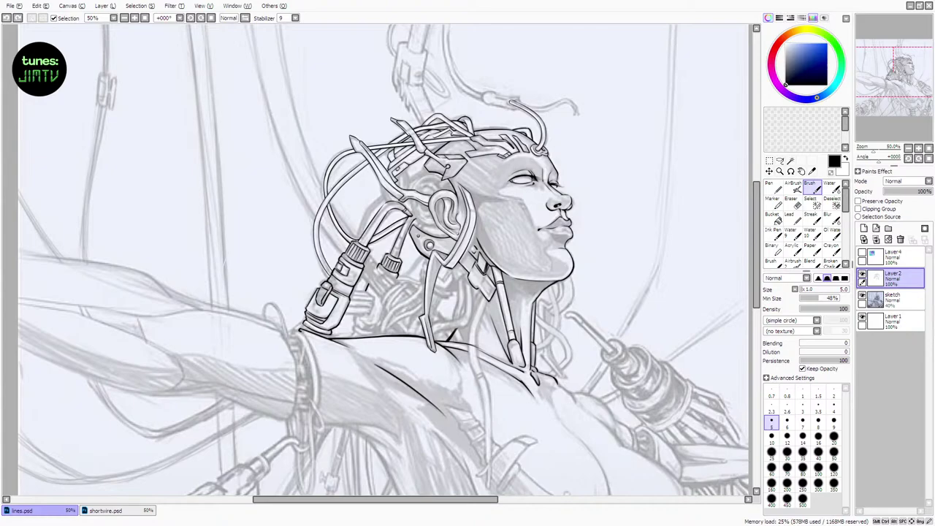
Try to ink short curved detail lines on the head just above and behind the ear on Layer2
{"action": "mouse_move", "coordinate": [405, 174]}
{"action": "left_mouse_down"}
{"action": "mouse_move", "coordinate": [423, 158]}
{"action": "mouse_move", "coordinate": [404, 170]}
{"action": "mouse_move", "coordinate": [410, 188]}
{"action": "mouse_move", "coordinate": [404, 170]}
{"action": "mouse_move", "coordinate": [421, 168]}
{"action": "mouse_move", "coordinate": [432, 139]}
{"action": "mouse_move", "coordinate": [424, 171]}
{"action": "left_mouse_up"}
{"action": "key", "text": "ctrl+z"}
{"action": "key", "text": "ctrl+z"}
{"action": "key", "text": "ctrl+z"}
{"action": "key", "text": "ctrl+z"}
{"action": "key", "text": "ctrl+z"}
{"action": "key", "text": "ctrl+z"}
{"action": "key", "text": "ctrl+z"}
{"action": "key", "text": "ctrl+z"}
{"action": "key", "text": "ctrl+z"}
{"action": "key", "text": "ctrl+z"}
{"action": "left_click_drag", "start_coordinate": [412, 177], "coordinate": [429, 158]}
{"action": "key", "text": "ctrl+z"}
{"action": "key", "text": "ctrl+z"}
{"action": "key", "text": "ctrl+z"}
{"action": "key", "text": "ctrl+z"}
{"action": "key", "text": "ctrl+z"}
{"action": "key", "text": "ctrl+z"}
{"action": "key", "text": "ctrl+z"}
{"action": "key", "text": "ctrl+z"}
{"action": "left_click_drag", "start_coordinate": [406, 176], "coordinate": [416, 163]}
{"action": "key", "text": "ctrl+z"}
{"action": "key", "text": "ctrl+z"}
{"action": "key", "text": "ctrl+z"}
{"action": "key", "text": "ctrl+z"}
{"action": "key", "text": "ctrl+z"}
{"action": "key", "text": "ctrl+z"}
{"action": "key", "text": "ctrl+z"}
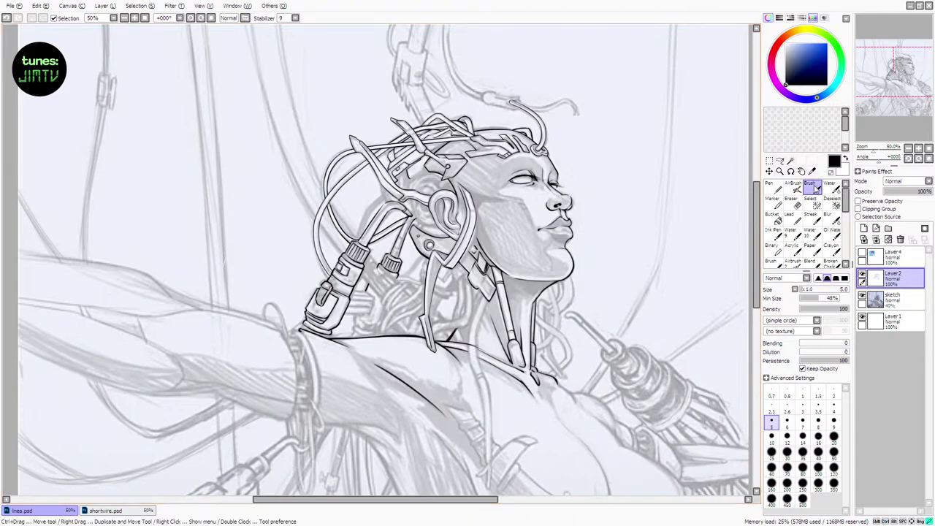
Erase stray lines below the ear and refine the smaller connector's line work on Layer2 with the Brush and Eraser
{"action": "left_click_drag", "start_coordinate": [757, 201], "coordinate": [756, 212]}
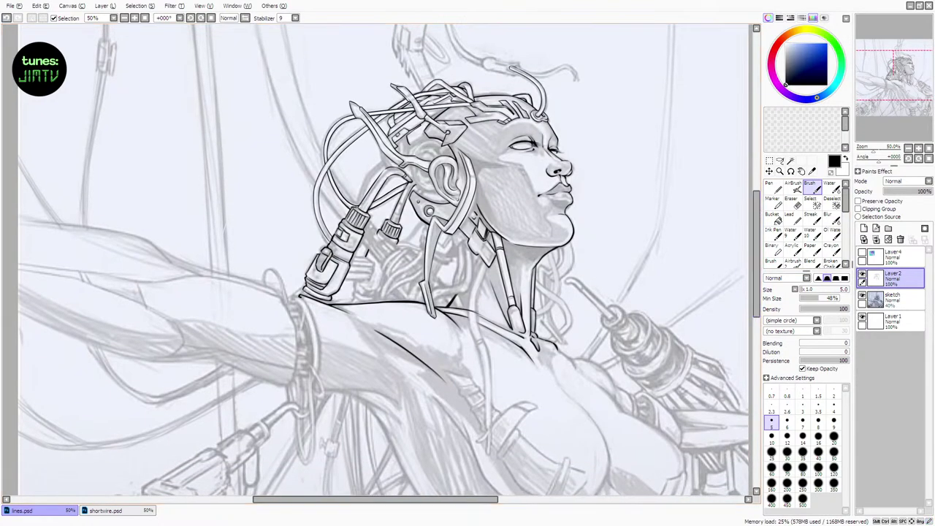
{"action": "left_click", "coordinate": [796, 204]}
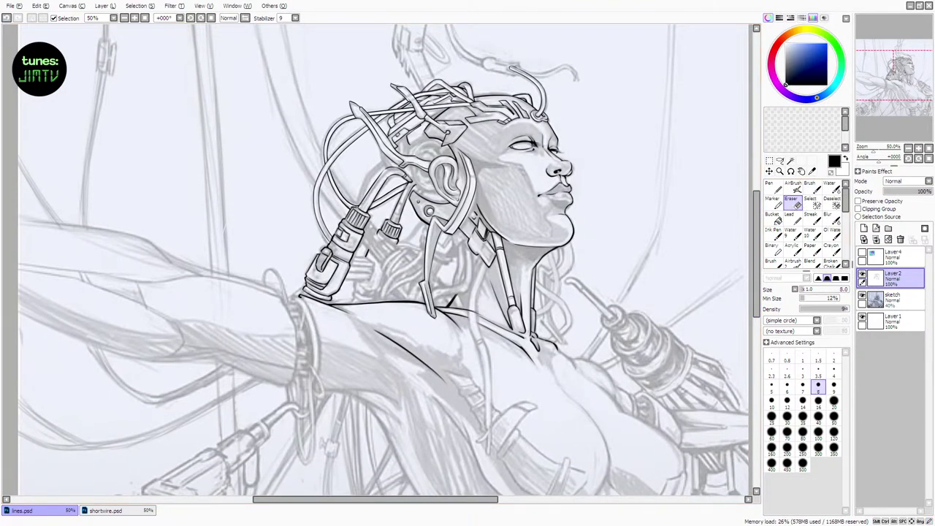
{"action": "mouse_move", "coordinate": [421, 223]}
{"action": "left_mouse_down"}
{"action": "mouse_move", "coordinate": [417, 216]}
{"action": "mouse_move", "coordinate": [435, 237]}
{"action": "left_mouse_up"}
{"action": "left_click_drag", "start_coordinate": [756, 207], "coordinate": [759, 198]}
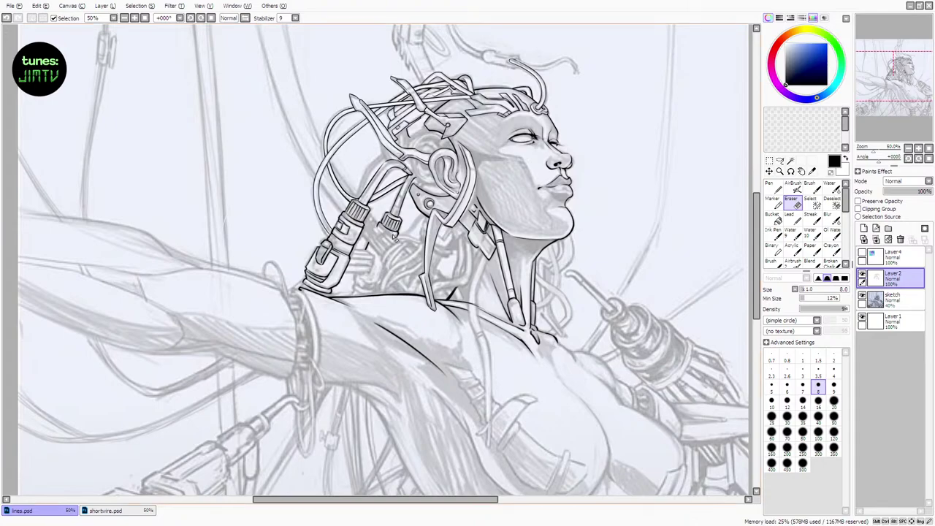
{"action": "left_click", "coordinate": [810, 185]}
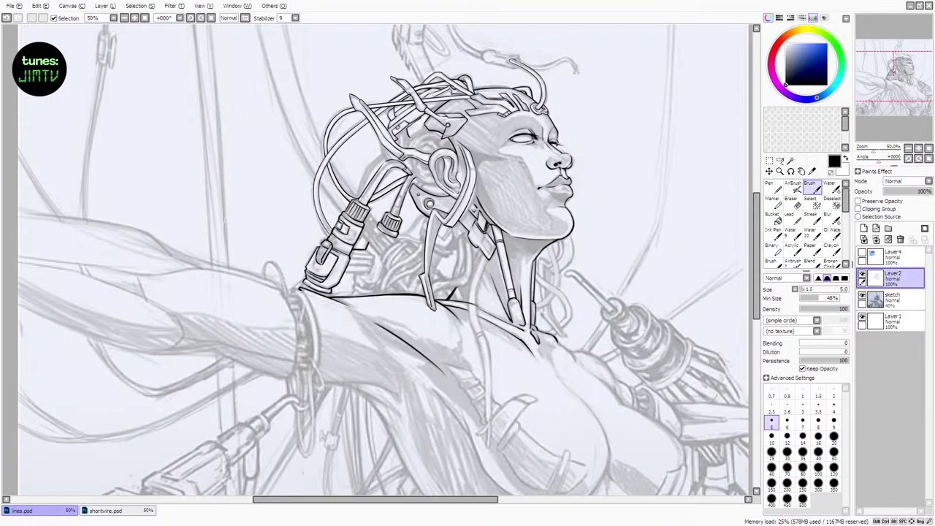
{"action": "left_click", "coordinate": [791, 202]}
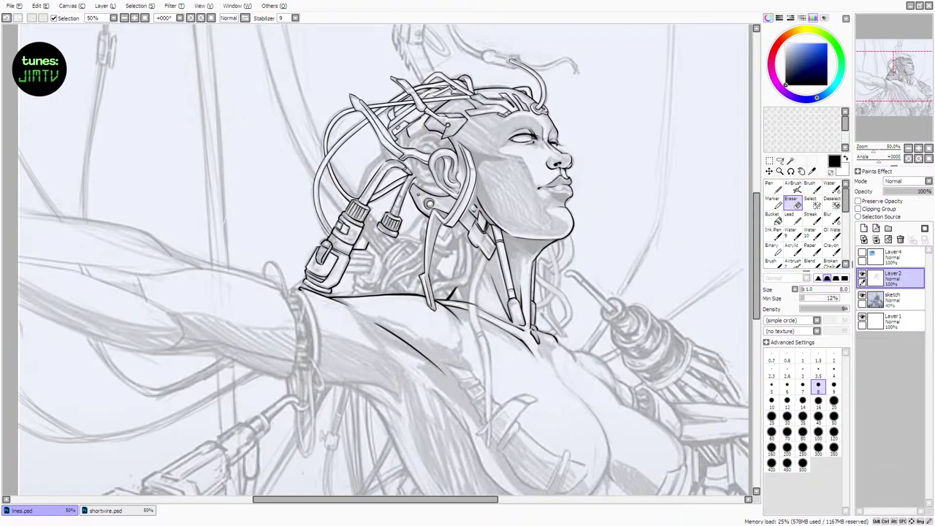
Ink the edge of the thin cable curving down from the neck connector past the collarbone with the Brush
{"action": "left_click", "coordinate": [812, 187]}
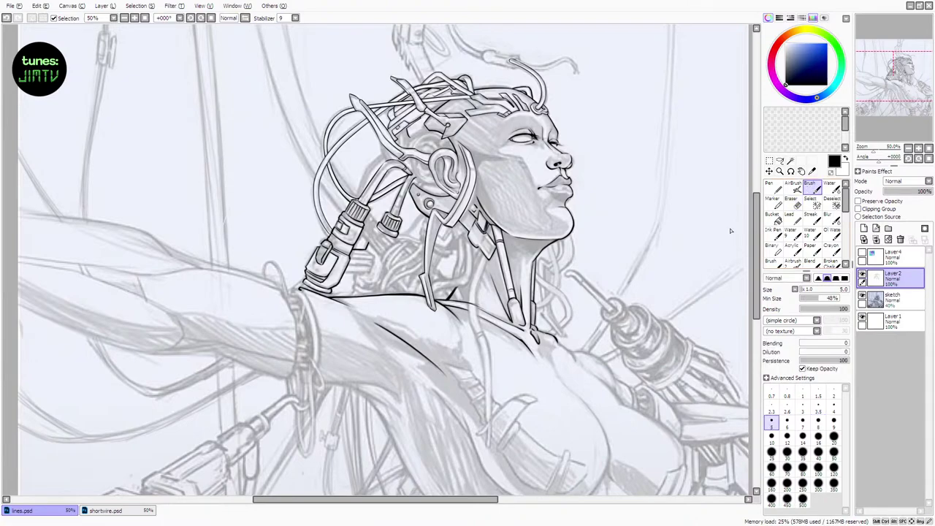
{"action": "mouse_move", "coordinate": [756, 217]}
{"action": "left_mouse_down"}
{"action": "mouse_move", "coordinate": [755, 206]}
{"action": "mouse_move", "coordinate": [754, 219]}
{"action": "left_mouse_up"}
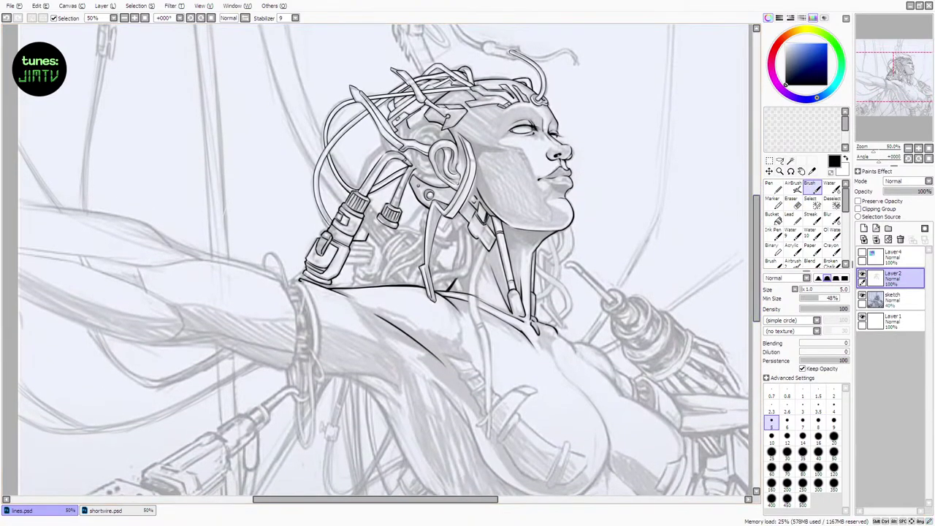
{"action": "left_click", "coordinate": [793, 204]}
{"action": "left_click", "coordinate": [813, 190]}
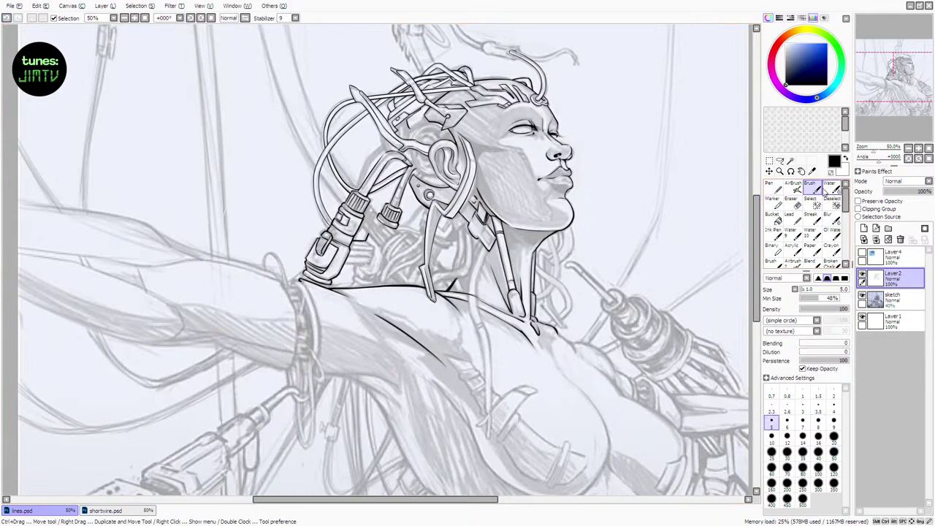
{"action": "left_click_drag", "start_coordinate": [756, 213], "coordinate": [757, 219]}
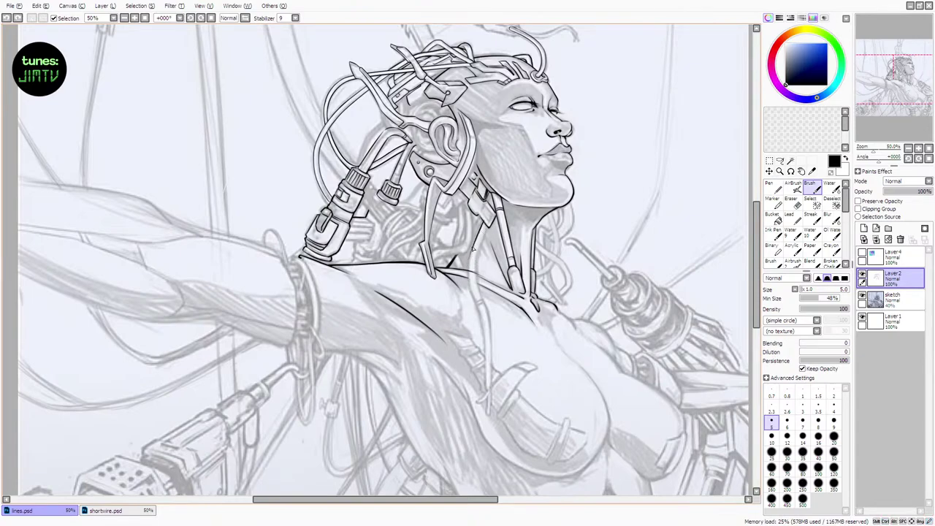
{"action": "key", "text": "ctrl+z"}
{"action": "left_click_drag", "start_coordinate": [488, 227], "coordinate": [476, 266]}
{"action": "key", "text": "ctrl+z"}
{"action": "mouse_move", "coordinate": [488, 226]}
{"action": "left_mouse_down"}
{"action": "mouse_move", "coordinate": [474, 292]}
{"action": "mouse_move", "coordinate": [482, 319]}
{"action": "left_mouse_up"}
{"action": "key", "text": "ctrl+z"}
{"action": "key", "text": "ctrl+z"}
{"action": "key", "text": "ctrl+z"}
{"action": "left_click_drag", "start_coordinate": [471, 276], "coordinate": [482, 323]}
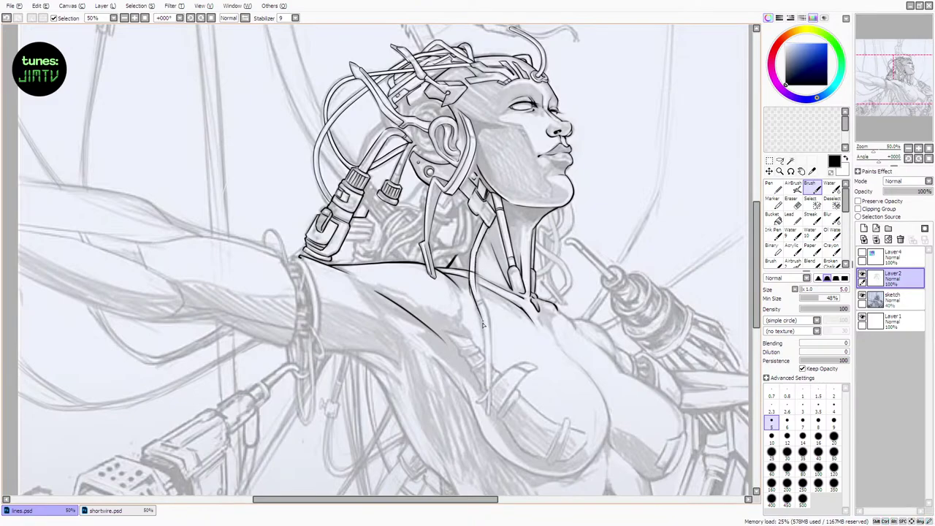
Erase the overlapping line work where the neck cable crosses the collarbone
{"action": "key", "text": "ctrl+z"}
{"action": "key", "text": "e"}
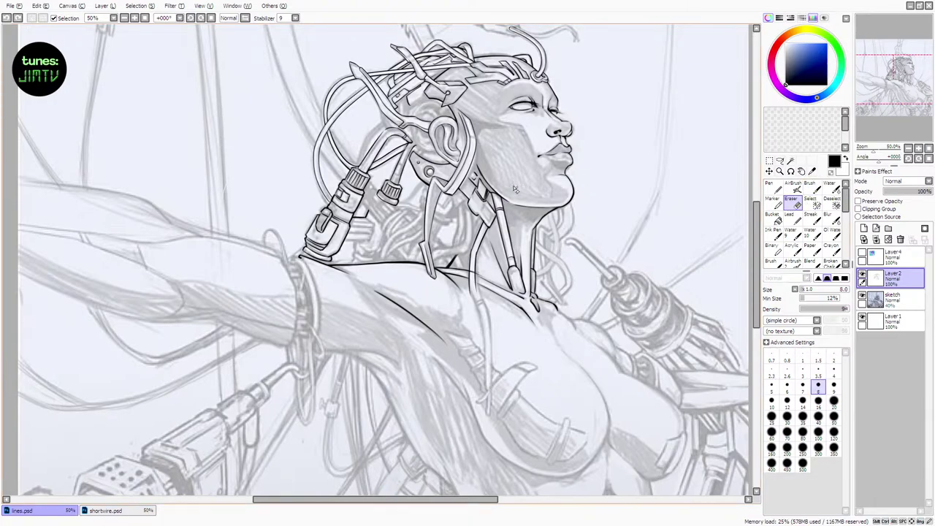
{"action": "key", "text": "ctrl+z"}
{"action": "mouse_move", "coordinate": [469, 274]}
{"action": "left_mouse_down"}
{"action": "mouse_move", "coordinate": [478, 273]}
{"action": "mouse_move", "coordinate": [475, 294]}
{"action": "mouse_move", "coordinate": [469, 265]}
{"action": "left_mouse_up"}
{"action": "key", "text": "ctrl+z"}
{"action": "key", "text": "ctrl+z"}
{"action": "key", "text": "ctrl+z"}
Refine the cable's upper curve and try brush strokes continuing it below the collarbone
{"action": "key", "text": "b"}
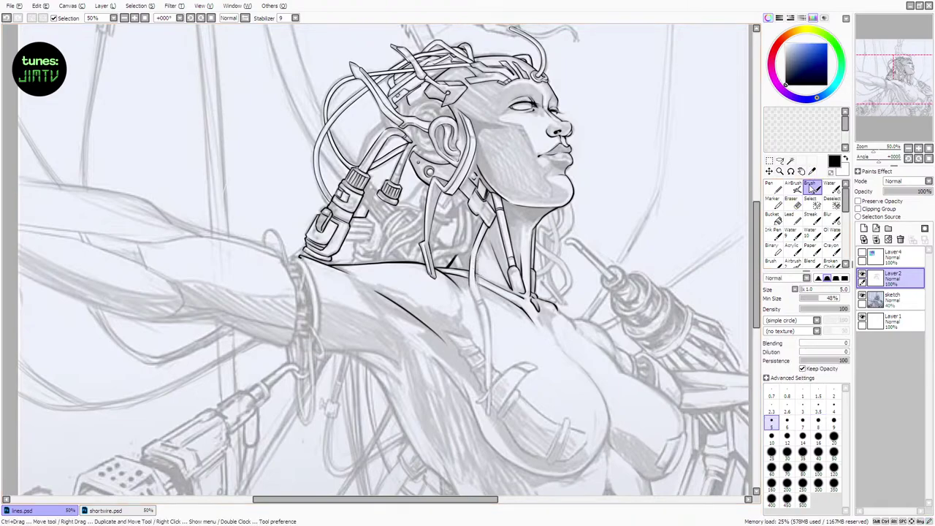
{"action": "key", "text": "ctrl+z"}
{"action": "left_click_drag", "start_coordinate": [478, 237], "coordinate": [473, 250]}
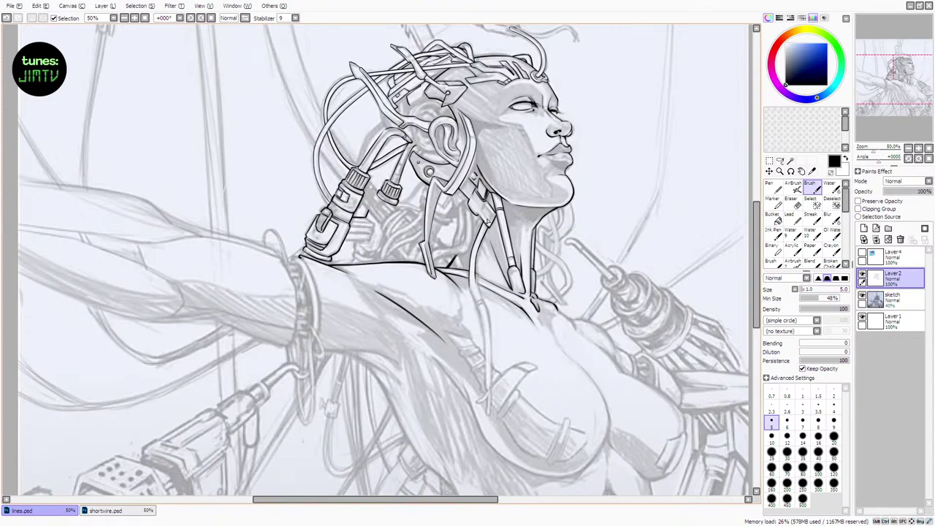
{"action": "key", "text": "e"}
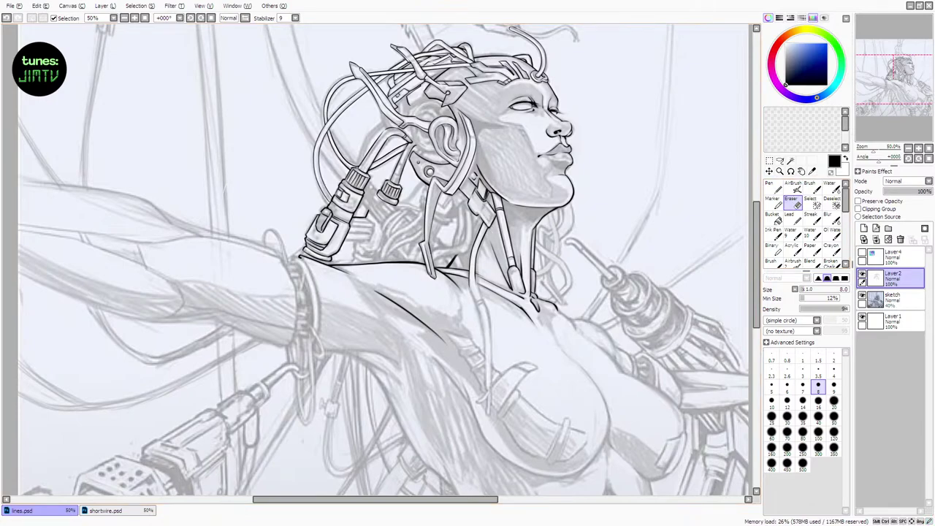
{"action": "key", "text": "b"}
{"action": "left_click_drag", "start_coordinate": [471, 278], "coordinate": [488, 342]}
{"action": "key", "text": "ctrl+z"}
{"action": "key", "text": "ctrl+z"}
{"action": "key", "text": "ctrl+z"}
{"action": "mouse_move", "coordinate": [468, 281]}
{"action": "left_mouse_down"}
{"action": "mouse_move", "coordinate": [484, 325]}
{"action": "mouse_move", "coordinate": [481, 316]}
{"action": "left_mouse_up"}
{"action": "key", "text": "ctrl+z"}
{"action": "left_click_drag", "start_coordinate": [476, 268], "coordinate": [490, 321]}
{"action": "key", "text": "ctrl+z"}
{"action": "key", "text": "ctrl+z"}
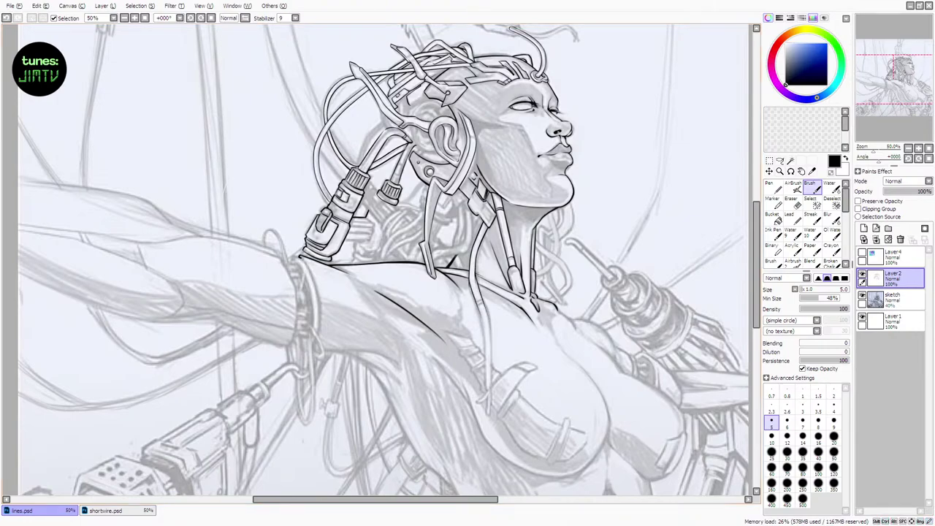
Clean up the cable's outline at the collarbone with the Eraser
{"action": "key", "text": "e"}
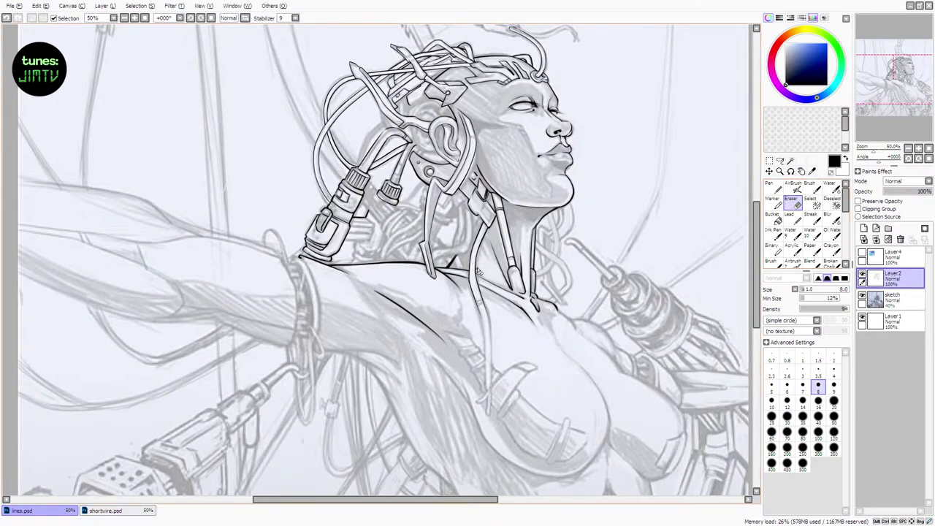
{"action": "key", "text": "ctrl+z"}
{"action": "key", "text": "ctrl+z"}
{"action": "key", "text": "ctrl+z"}
Ink the cable's shoulder-side edge from the collarbone down to the chest with the Brush
{"action": "left_click", "coordinate": [816, 188]}
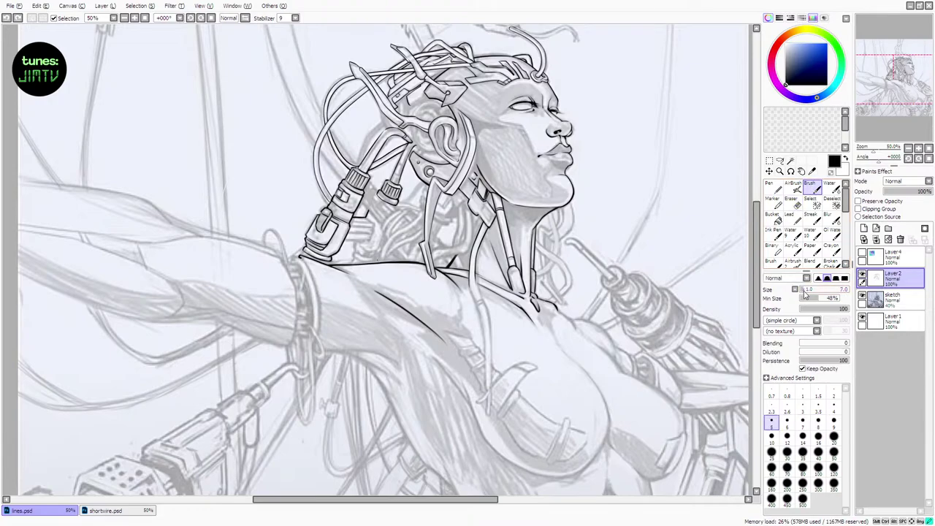
{"action": "left_click_drag", "start_coordinate": [804, 293], "coordinate": [801, 294]}
{"action": "key", "text": "ctrl+z"}
{"action": "left_click_drag", "start_coordinate": [470, 276], "coordinate": [486, 377]}
{"action": "key", "text": "ctrl+z"}
{"action": "key", "text": "ctrl+z"}
{"action": "key", "text": "ctrl+z"}
{"action": "left_click_drag", "start_coordinate": [479, 313], "coordinate": [487, 377]}
{"action": "key", "text": "ctrl+z"}
{"action": "left_click_drag", "start_coordinate": [478, 277], "coordinate": [490, 325]}
{"action": "key", "text": "ctrl+z"}
{"action": "key", "text": "ctrl+z"}
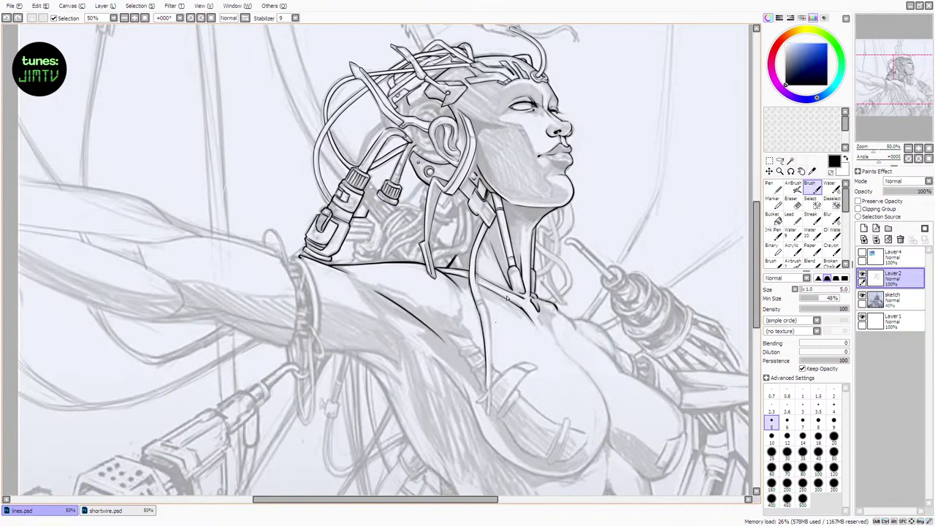
Set the brush size to 8 and try inking the cable's second edge below the collarbone
{"action": "left_click", "coordinate": [817, 422]}
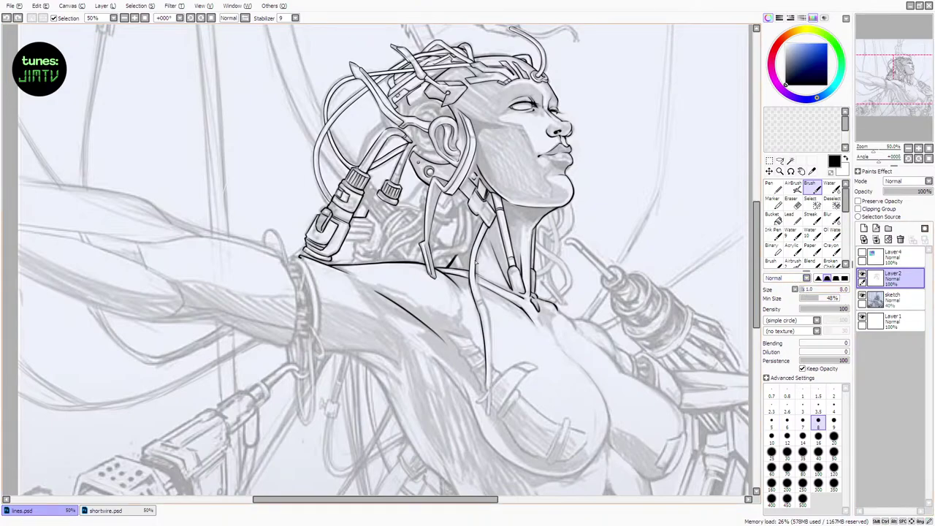
{"action": "left_click_drag", "start_coordinate": [475, 268], "coordinate": [491, 328]}
{"action": "key", "text": "ctrl+z"}
{"action": "key", "text": "ctrl+z"}
{"action": "key", "text": "ctrl+z"}
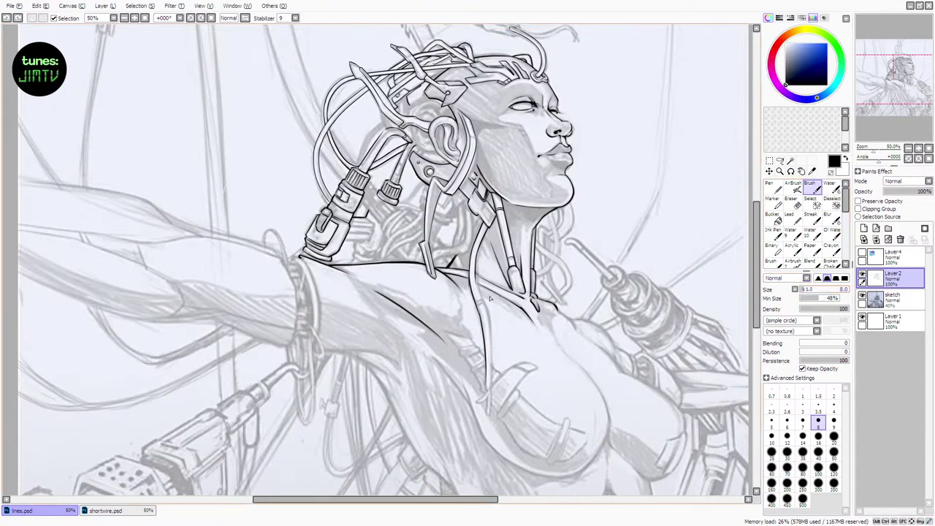
{"action": "left_click_drag", "start_coordinate": [474, 273], "coordinate": [490, 322]}
{"action": "key", "text": "ctrl+z"}
{"action": "key", "text": "ctrl+z"}
Set the brush's minimum size to 28% and ink the cable's second edge down to the chest
{"action": "left_click_drag", "start_coordinate": [818, 298], "coordinate": [810, 298]}
{"action": "key", "text": "ctrl+z"}
{"action": "left_click_drag", "start_coordinate": [475, 270], "coordinate": [491, 322]}
{"action": "left_click_drag", "start_coordinate": [474, 265], "coordinate": [491, 332]}
{"action": "key", "text": "ctrl+z"}
{"action": "key", "text": "ctrl+z"}
{"action": "left_click_drag", "start_coordinate": [479, 292], "coordinate": [491, 333]}
{"action": "key", "text": "ctrl+z"}
{"action": "left_click_drag", "start_coordinate": [480, 293], "coordinate": [492, 370]}
{"action": "key", "text": "ctrl+z"}
{"action": "key", "text": "ctrl+z"}
{"action": "mouse_move", "coordinate": [485, 309]}
{"action": "left_mouse_down"}
{"action": "mouse_move", "coordinate": [491, 391]}
{"action": "mouse_move", "coordinate": [490, 347]}
{"action": "mouse_move", "coordinate": [492, 395]}
{"action": "left_mouse_up"}
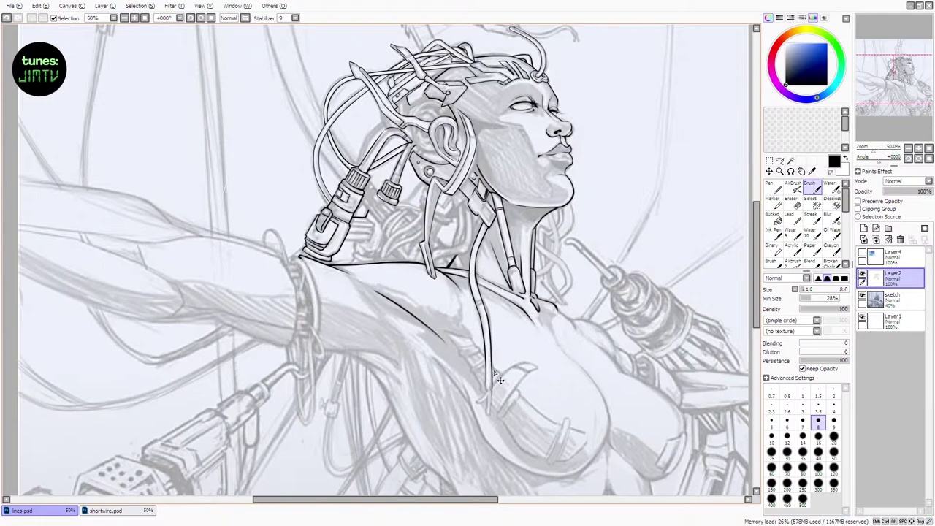
Rework the lower end of the cable's second edge, undoing the unwanted strokes
{"action": "key", "text": "ctrl+z"}
{"action": "left_click_drag", "start_coordinate": [491, 349], "coordinate": [491, 395]}
{"action": "key", "text": "ctrl+z"}
{"action": "left_click_drag", "start_coordinate": [489, 359], "coordinate": [493, 394]}
{"action": "key", "text": "ctrl+z"}
{"action": "key", "text": "ctrl+z"}
{"action": "key", "text": "ctrl+z"}
{"action": "key", "text": "ctrl+z"}
{"action": "key", "text": "ctrl+z"}
{"action": "key", "text": "ctrl+z"}
Check the line art with the sketch layer temporarily hidden and undo the last cable strokes
{"action": "left_click", "coordinate": [862, 297]}
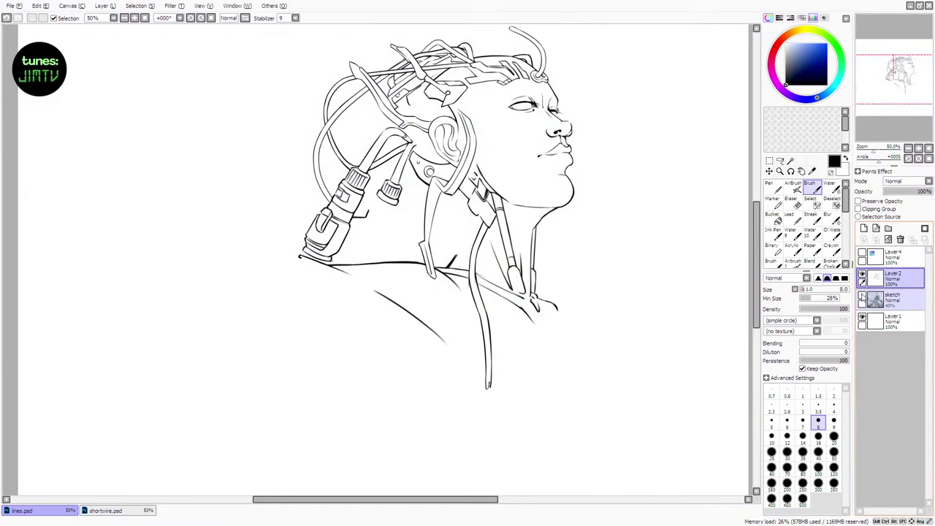
{"action": "left_click", "coordinate": [861, 297]}
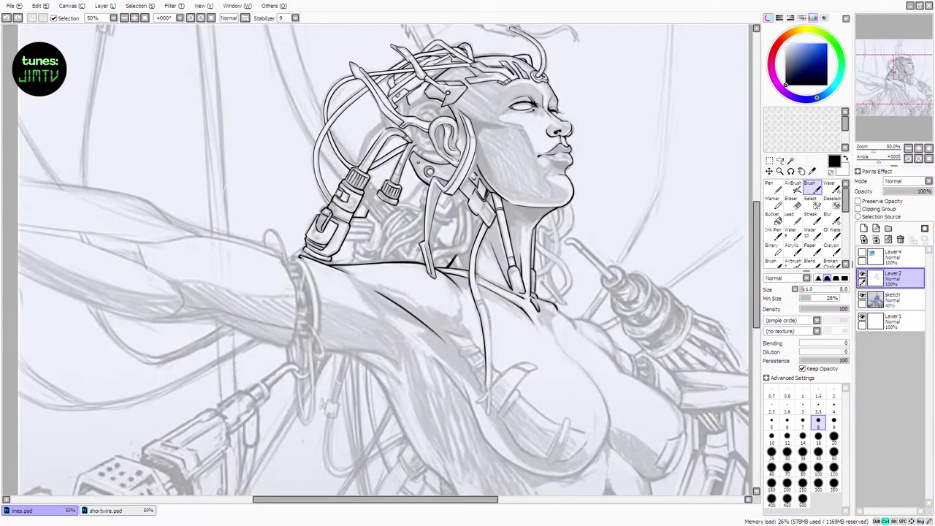
{"action": "key", "text": "ctrl+z"}
{"action": "key", "text": "ctrl+z"}
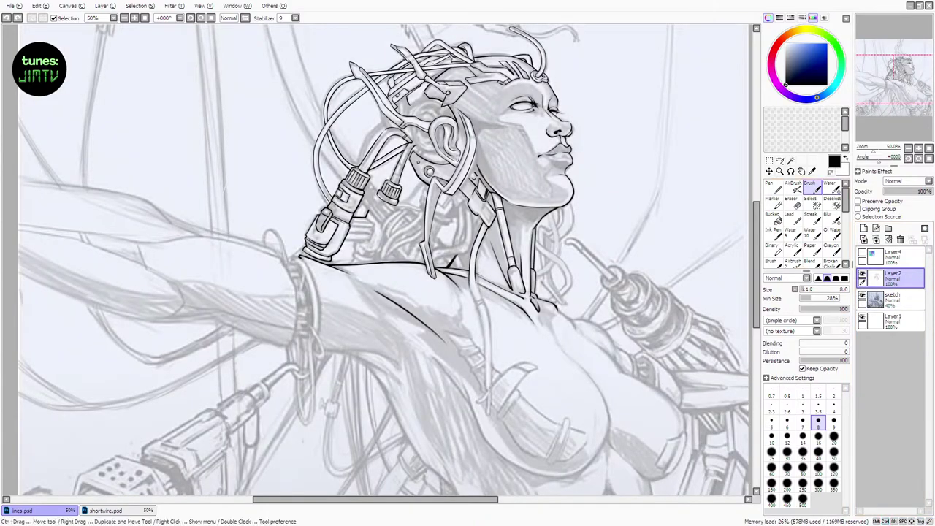
Test the brush with trial strokes over the chest and set it to size 6 with a 77% minimum size
{"action": "left_click_drag", "start_coordinate": [816, 297], "coordinate": [832, 298]}
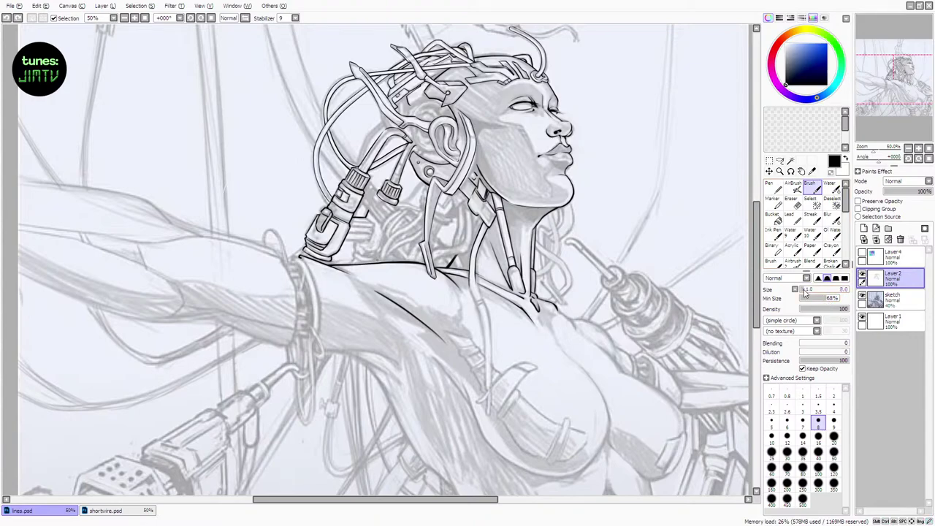
{"action": "left_click_drag", "start_coordinate": [470, 274], "coordinate": [481, 317]}
{"action": "mouse_move", "coordinate": [569, 307]}
{"action": "left_mouse_down"}
{"action": "mouse_move", "coordinate": [628, 365]}
{"action": "mouse_move", "coordinate": [712, 365]}
{"action": "left_mouse_up"}
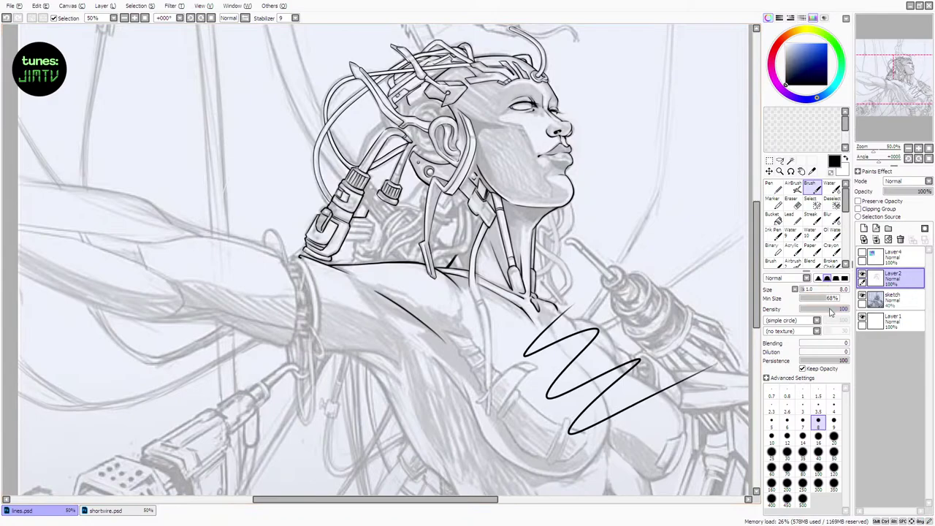
{"action": "key", "text": "ctrl+z"}
{"action": "left_click", "coordinate": [830, 299]}
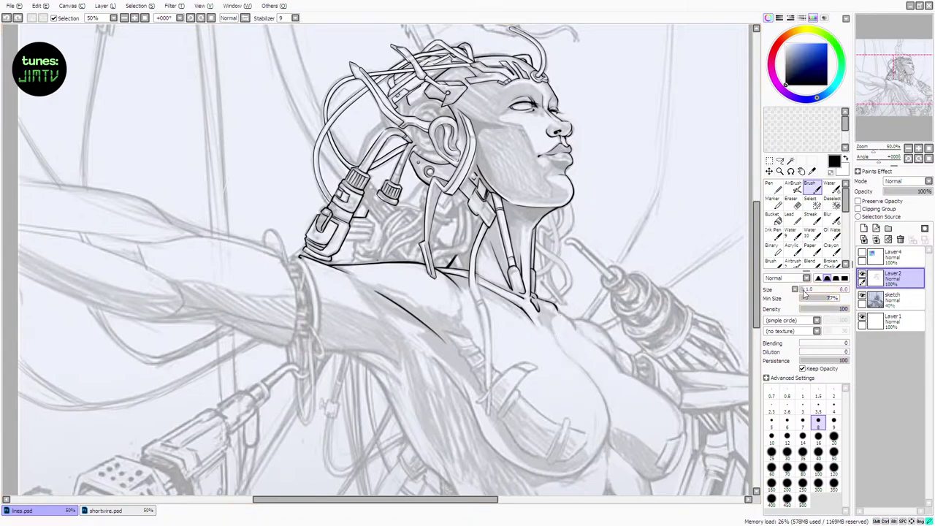
{"action": "left_click", "coordinate": [804, 291]}
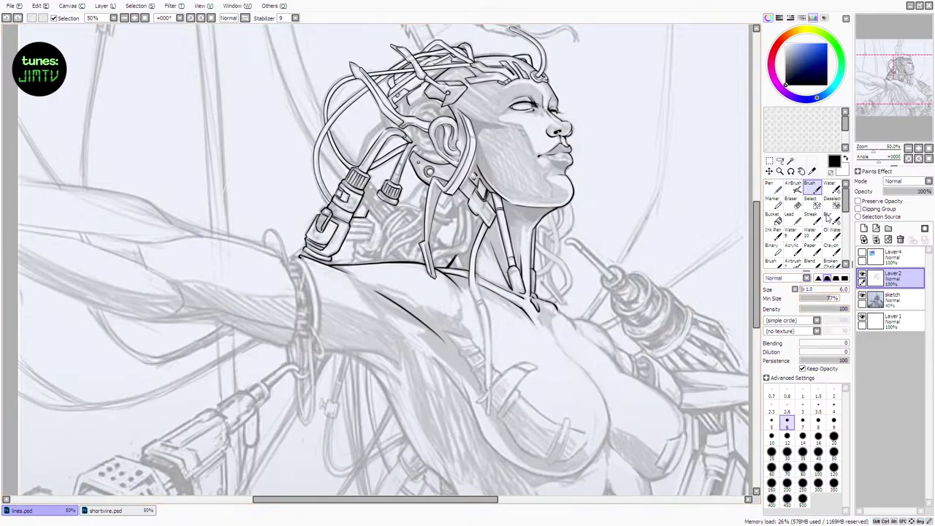
Clean up and re-ink the top of the long curved piece hanging below the ear
{"action": "left_click", "coordinate": [793, 200]}
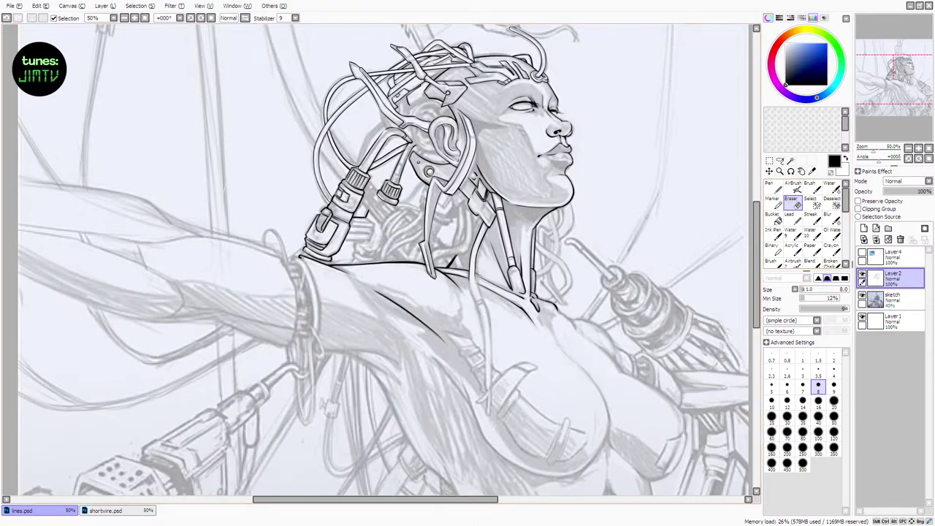
{"action": "key", "text": "b"}
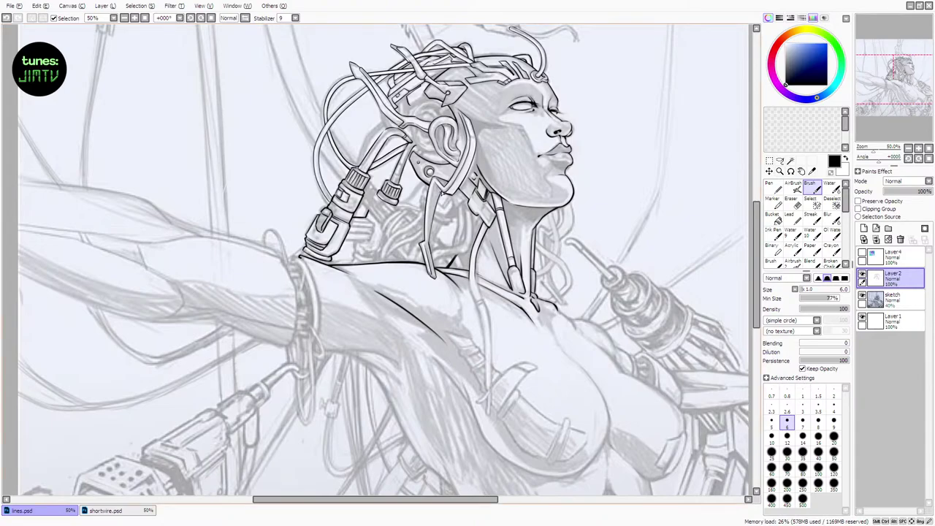
{"action": "key", "text": "ctrl+z"}
{"action": "left_click_drag", "start_coordinate": [441, 192], "coordinate": [438, 211]}
{"action": "key", "text": "ctrl+z"}
{"action": "key", "text": "ctrl+z"}
Ink the parallel fins projecting from the side of the large connector above the shoulder, undoing and redoing strokes to compare them
{"action": "scroll", "coordinate": [383, 259], "scroll_direction": "up", "scroll_amount": 3}
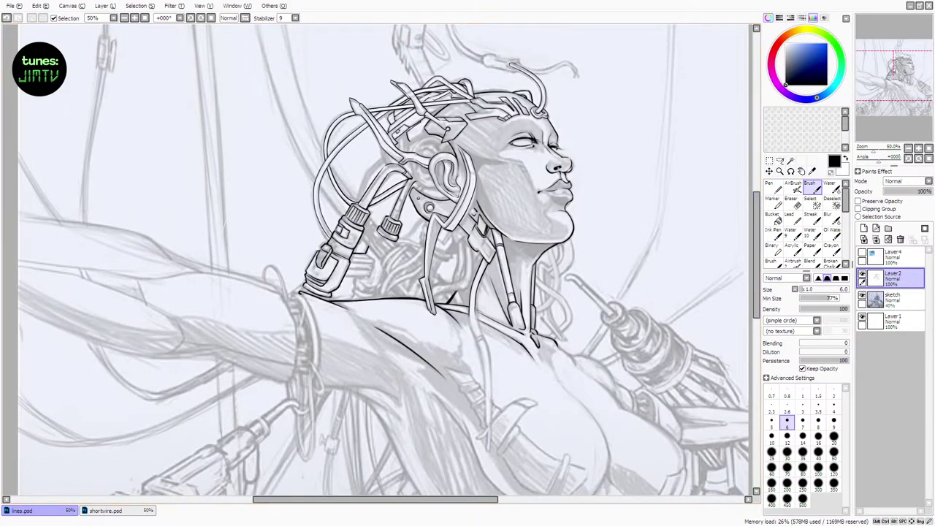
{"action": "key", "text": "ctrl+z"}
{"action": "left_click_drag", "start_coordinate": [367, 251], "coordinate": [371, 258]}
{"action": "key", "text": "ctrl+z"}
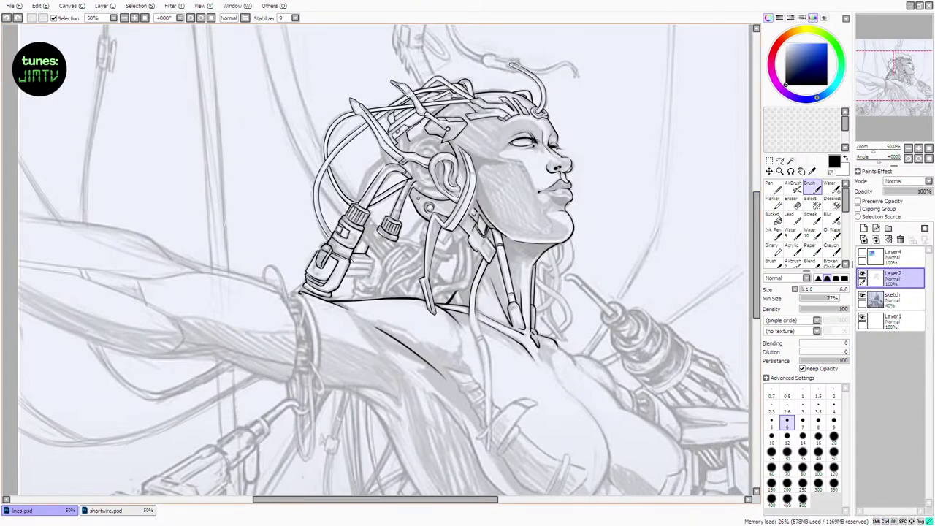
{"action": "key", "text": "ctrl+y"}
{"action": "key", "text": "ctrl+z"}
{"action": "key", "text": "ctrl+y"}
{"action": "key", "text": "ctrl+z"}
{"action": "key", "text": "ctrl+y"}
{"action": "key", "text": "ctrl+z"}
{"action": "key", "text": "ctrl+y"}
{"action": "key", "text": "ctrl+z"}
{"action": "key", "text": "ctrl+y"}
{"action": "key", "text": "ctrl+z"}
{"action": "key", "text": "ctrl+y"}
{"action": "key", "text": "ctrl+z"}
{"action": "key", "text": "ctrl+y"}
{"action": "key", "text": "ctrl+z"}
{"action": "key", "text": "ctrl+y"}
{"action": "key", "text": "ctrl+z"}
{"action": "key", "text": "ctrl+y"}
{"action": "key", "text": "ctrl+z"}
{"action": "key", "text": "ctrl+y"}
{"action": "key", "text": "ctrl+z"}
{"action": "key", "text": "ctrl+y"}
Clean up the connector fins with the Eraser and ink their end edges with the Brush
{"action": "key", "text": "e"}
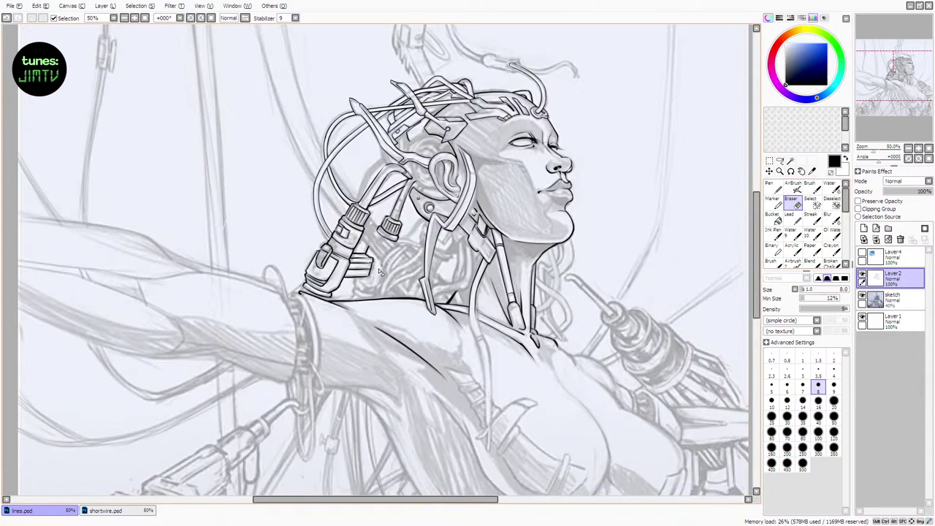
{"action": "key", "text": "ctrl+z"}
{"action": "key", "text": "ctrl+y"}
{"action": "key", "text": "b"}
{"action": "key", "text": "ctrl+z"}
{"action": "left_click_drag", "start_coordinate": [372, 259], "coordinate": [368, 275]}
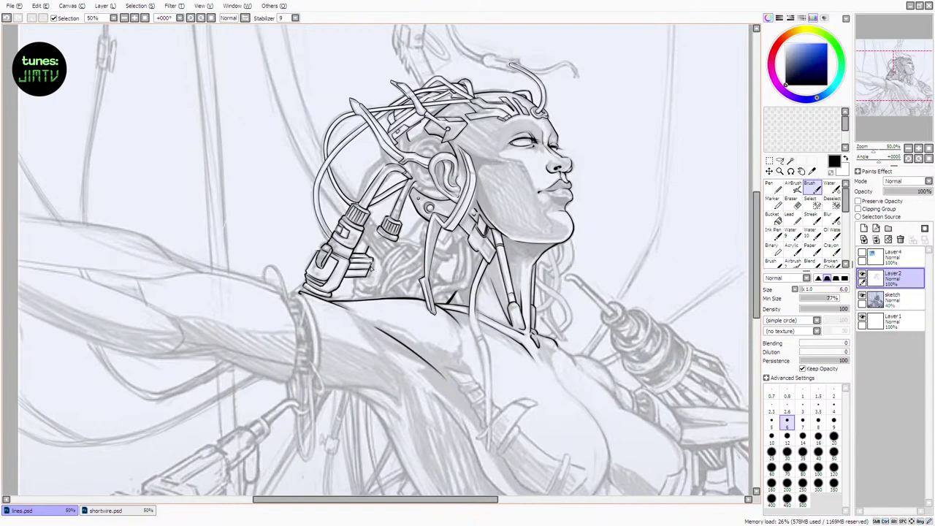
{"action": "key", "text": "ctrl+z"}
{"action": "key", "text": "ctrl+y"}
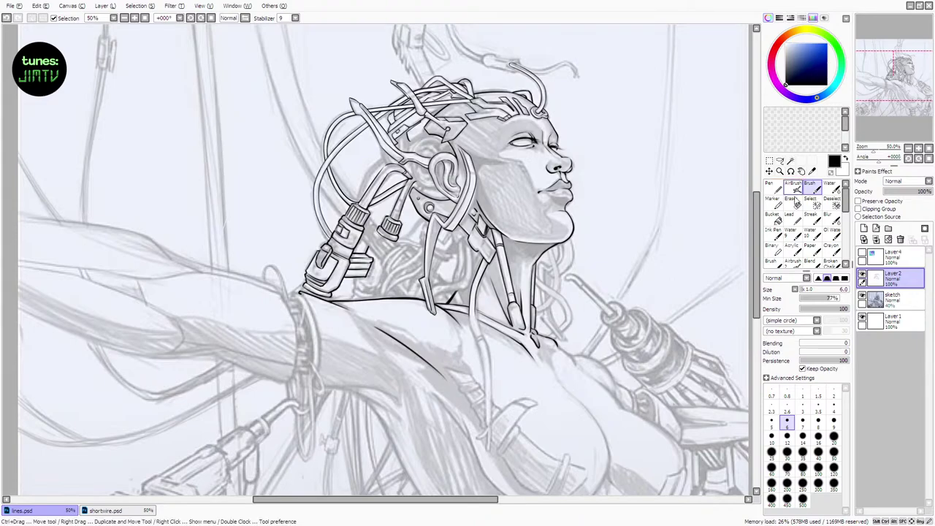
Tidy the connector's line work and try brush strokes on the slot detail in its housing
{"action": "key", "text": "e"}
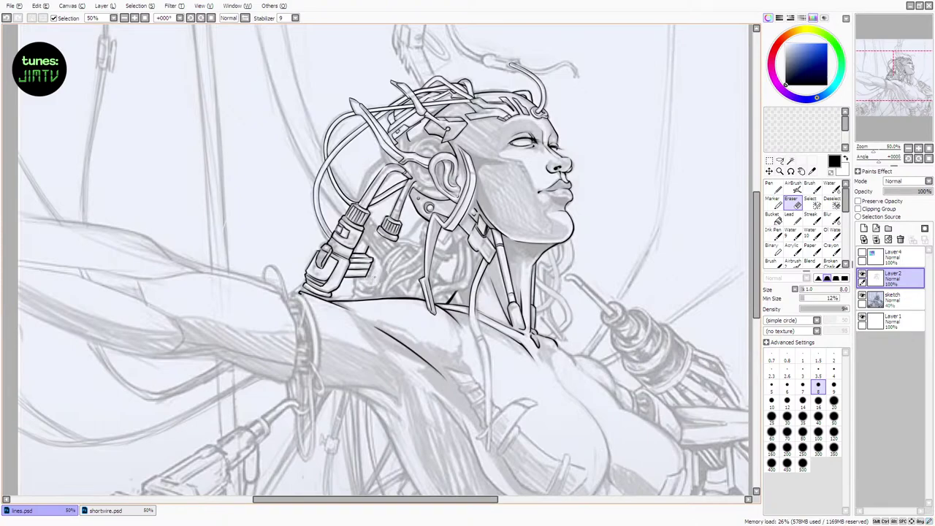
{"action": "left_click", "coordinate": [815, 188]}
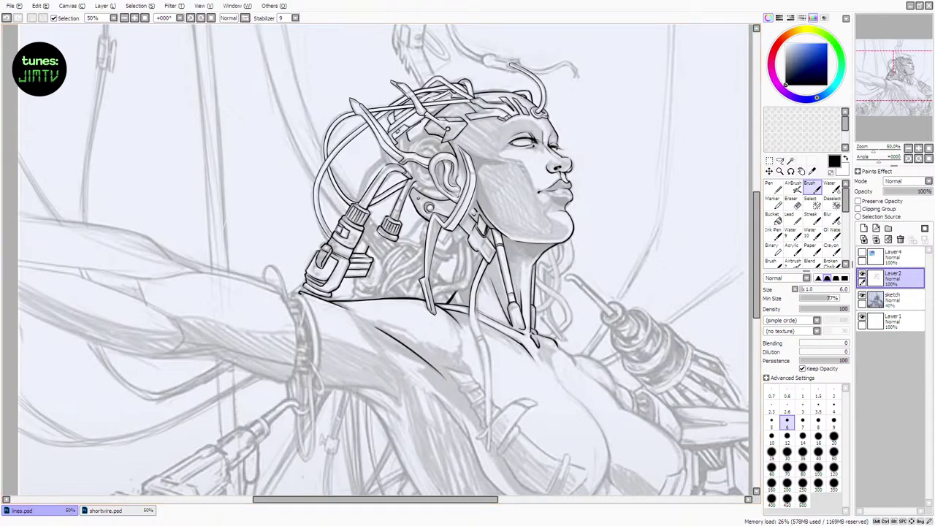
{"action": "left_click_drag", "start_coordinate": [324, 249], "coordinate": [316, 260]}
{"action": "key", "text": "ctrl+z"}
{"action": "key", "text": "ctrl+z"}
{"action": "key", "text": "ctrl+z"}
Erase the rough lines inside the connector's slot and re-ink the slot detail
{"action": "key", "text": "e"}
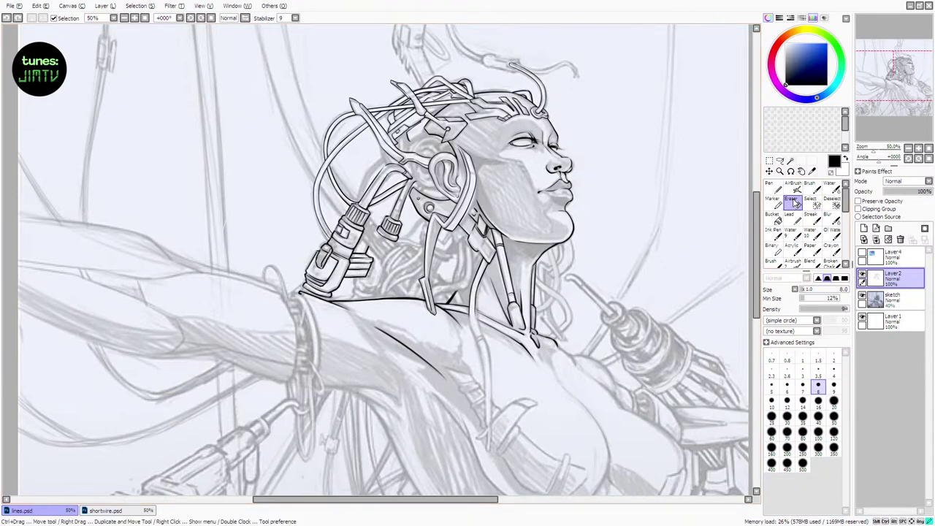
{"action": "left_click_drag", "start_coordinate": [321, 257], "coordinate": [320, 266]}
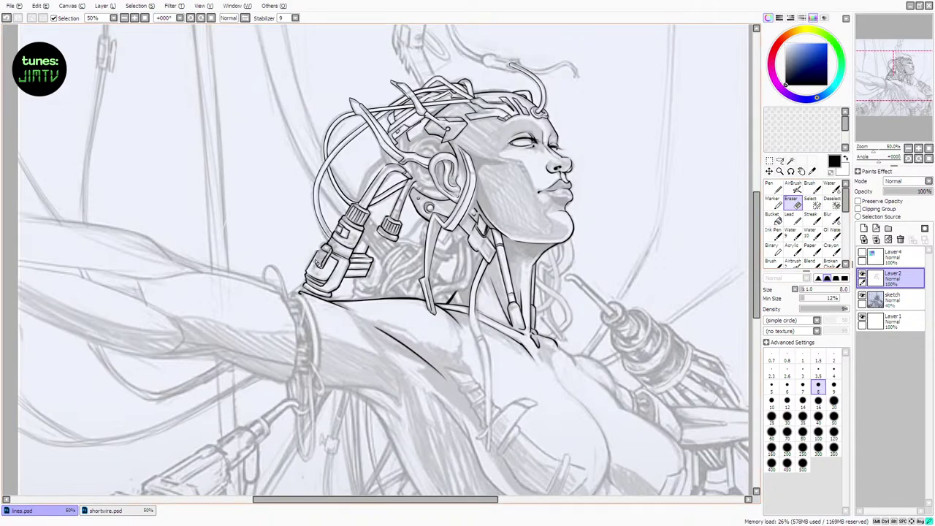
{"action": "left_click", "coordinate": [807, 187]}
{"action": "key", "text": "ctrl+z"}
{"action": "left_click_drag", "start_coordinate": [319, 265], "coordinate": [323, 249]}
{"action": "key", "text": "ctrl+z"}
{"action": "key", "text": "ctrl+z"}
{"action": "key", "text": "ctrl+y"}
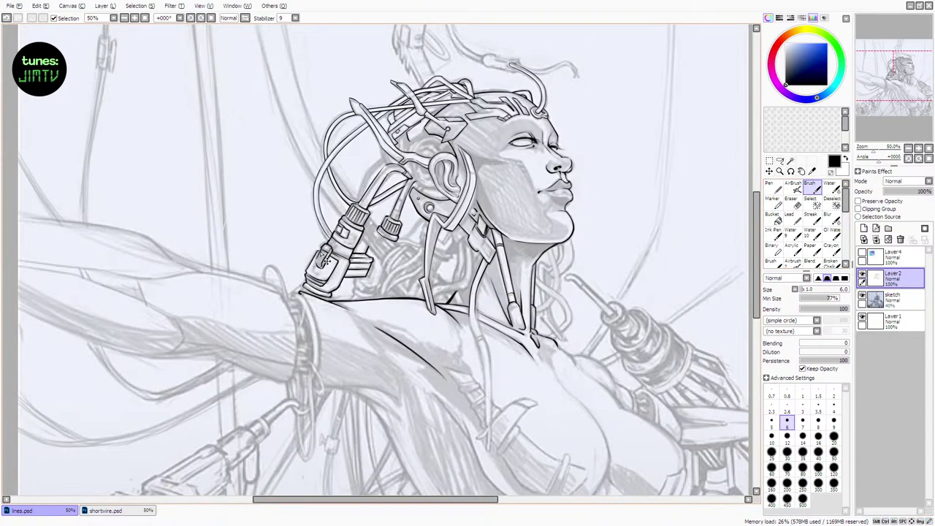
Refine the slot stroke on the large connector's housing, undoing and redoing it to compare both versions
{"action": "key", "text": "ctrl+z"}
{"action": "key", "text": "ctrl+y"}
{"action": "key", "text": "ctrl+z"}
{"action": "key", "text": "ctrl+y"}
{"action": "left_click_drag", "start_coordinate": [317, 258], "coordinate": [319, 269]}
{"action": "key", "text": "ctrl+z"}
{"action": "key", "text": "ctrl+y"}
{"action": "key", "text": "ctrl+z"}
{"action": "key", "text": "ctrl+y"}
{"action": "key", "text": "ctrl+z"}
{"action": "key", "text": "ctrl+y"}
{"action": "key", "text": "ctrl+z"}
{"action": "key", "text": "ctrl+y"}
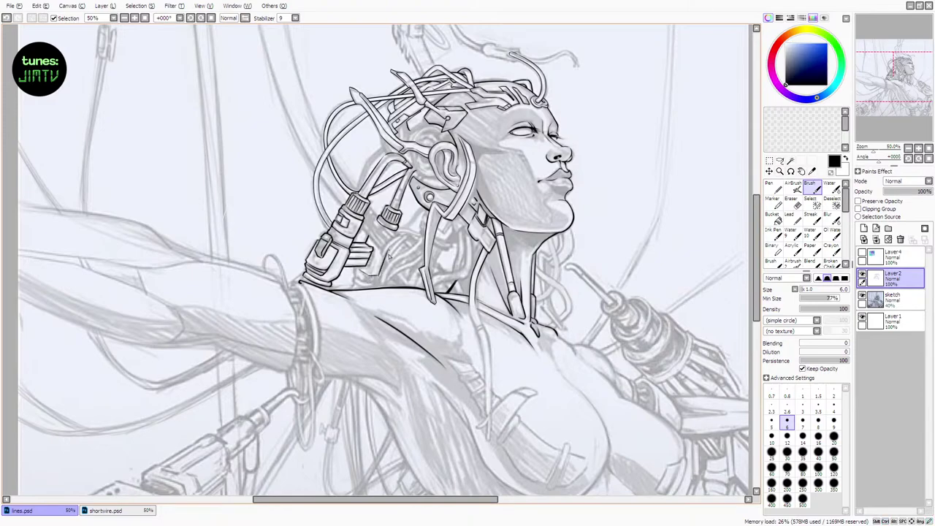
Ink the small end piece below the connector's fins with the Brush, undoing unsatisfactory strokes
{"action": "key", "text": "ctrl+z"}
{"action": "left_click_drag", "start_coordinate": [378, 275], "coordinate": [387, 240]}
{"action": "key", "text": "ctrl+z"}
{"action": "left_click", "coordinate": [355, 269]}
{"action": "left_click", "coordinate": [356, 269]}
{"action": "left_click", "coordinate": [355, 271]}
{"action": "mouse_move", "coordinate": [356, 271]}
{"action": "left_mouse_down"}
{"action": "mouse_move", "coordinate": [361, 284]}
{"action": "mouse_move", "coordinate": [379, 282]}
{"action": "mouse_move", "coordinate": [393, 246]}
{"action": "left_mouse_up"}
{"action": "key", "text": "ctrl+z"}
{"action": "key", "text": "ctrl+z"}
{"action": "key", "text": "ctrl+z"}
{"action": "key", "text": "ctrl+z"}
{"action": "key", "text": "ctrl+z"}
{"action": "key", "text": "ctrl+z"}
{"action": "key", "text": "ctrl+z"}
{"action": "key", "text": "ctrl+z"}
{"action": "key", "text": "ctrl+z"}
{"action": "key", "text": "ctrl+z"}
Ink the curved edge rising from the small end piece toward the smaller plug, retrying the stroke
{"action": "left_click_drag", "start_coordinate": [379, 281], "coordinate": [392, 246]}
{"action": "key", "text": "ctrl+z"}
{"action": "left_click_drag", "start_coordinate": [379, 280], "coordinate": [392, 248]}
{"action": "key", "text": "ctrl+z"}
{"action": "left_click_drag", "start_coordinate": [379, 279], "coordinate": [394, 246]}
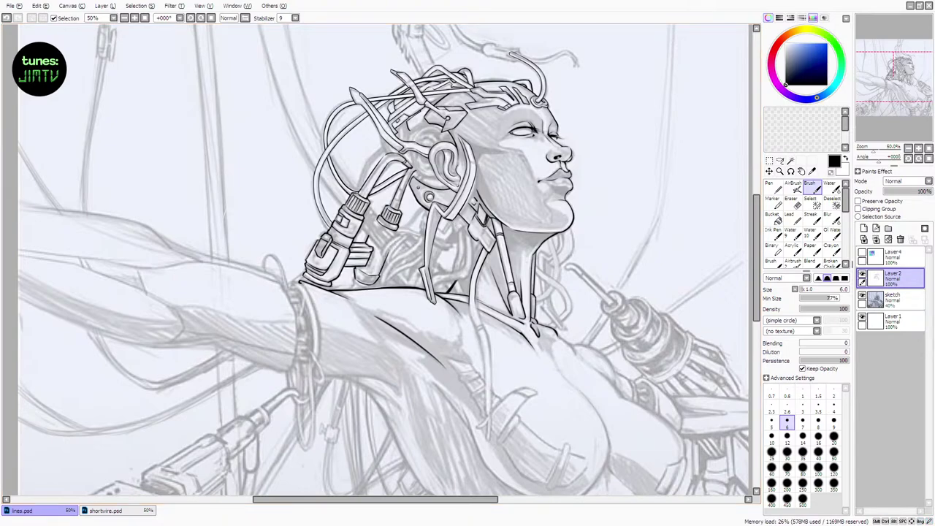
Try short strokes on the connector's upper housing edge and the small end piece, undoing the unwanted ones
{"action": "left_click_drag", "start_coordinate": [318, 244], "coordinate": [330, 237]}
{"action": "key", "text": "ctrl+z"}
{"action": "key", "text": "ctrl+z"}
{"action": "key", "text": "ctrl+z"}
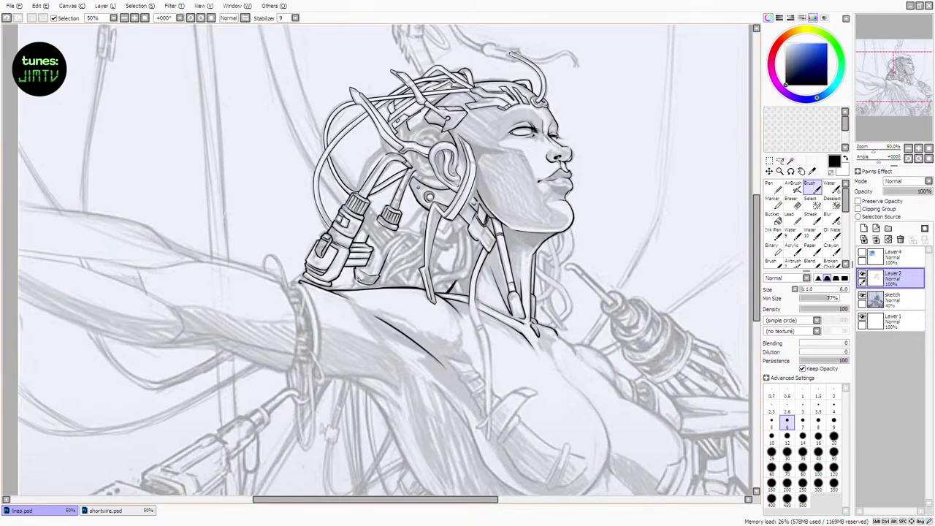
{"action": "left_click_drag", "start_coordinate": [357, 278], "coordinate": [363, 288]}
{"action": "key", "text": "ctrl+z"}
{"action": "key", "text": "ctrl+z"}
{"action": "key", "text": "ctrl+z"}
{"action": "key", "text": "ctrl+z"}
{"action": "key", "text": "ctrl+z"}
Clean up the large connector's base rim above the shoulder with the Eraser and retouch it with the Brush
{"action": "key", "text": "e"}
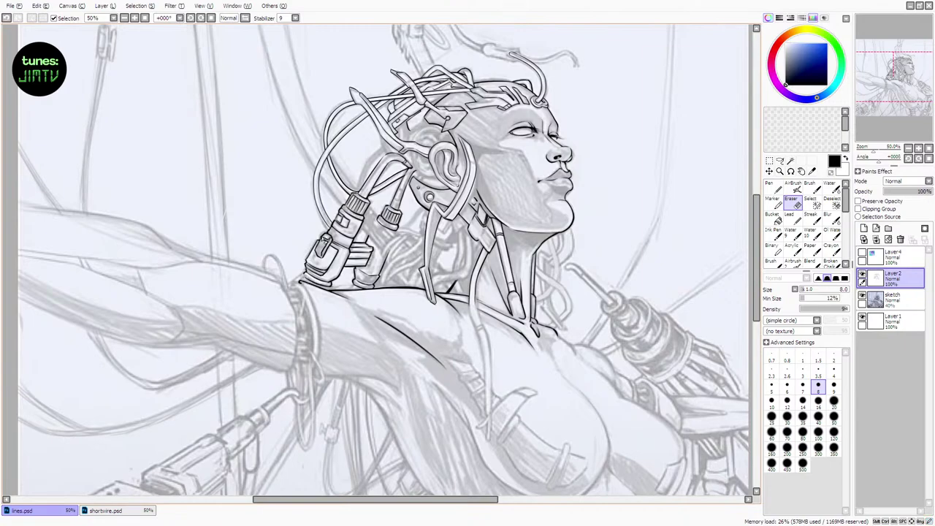
{"action": "key", "text": "b"}
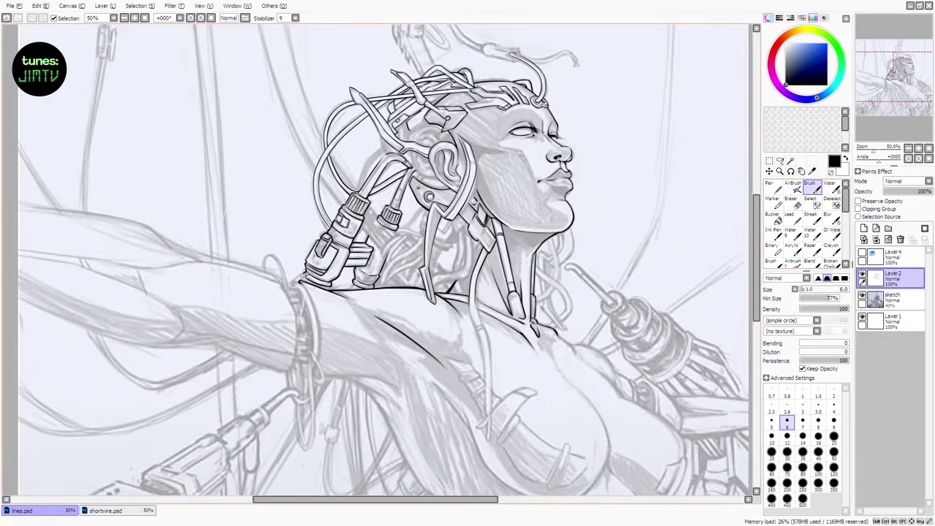
{"action": "key", "text": "ctrl+z"}
{"action": "left_click_drag", "start_coordinate": [305, 274], "coordinate": [312, 285]}
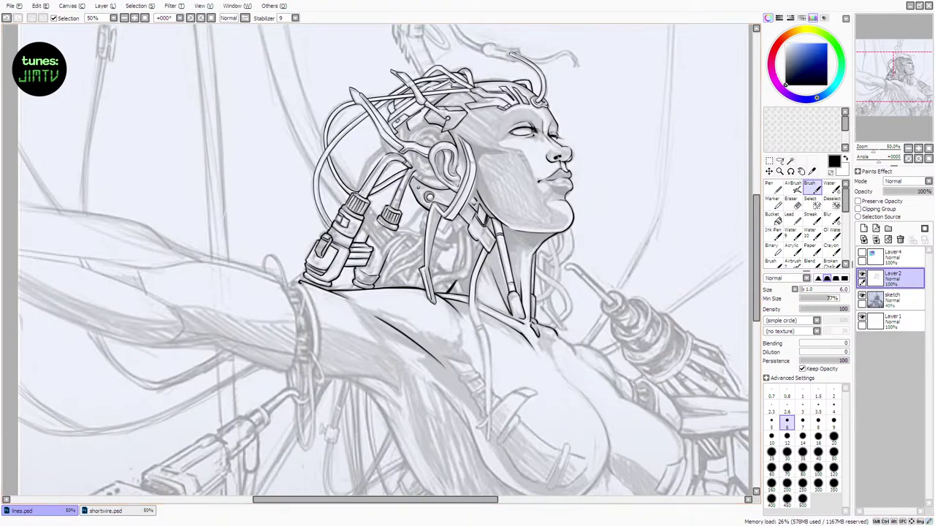
{"action": "key", "text": "e"}
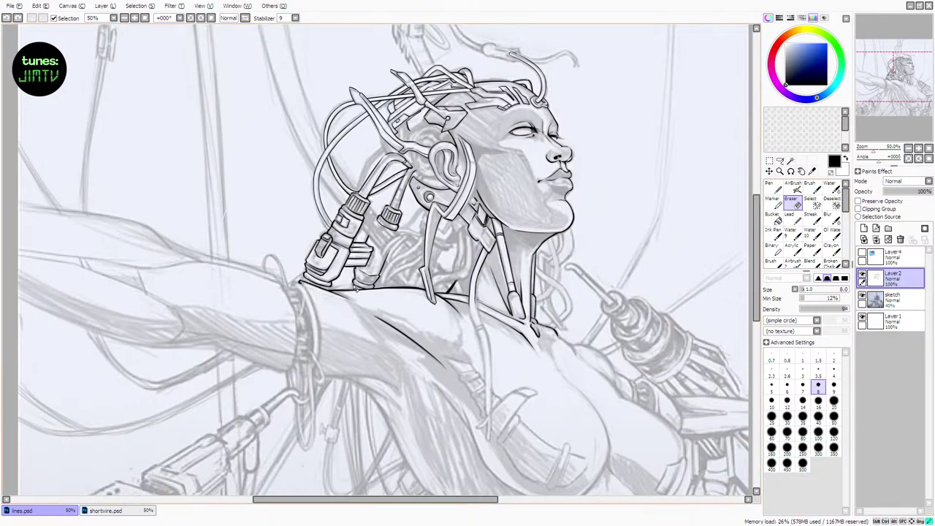
{"action": "key", "text": "b"}
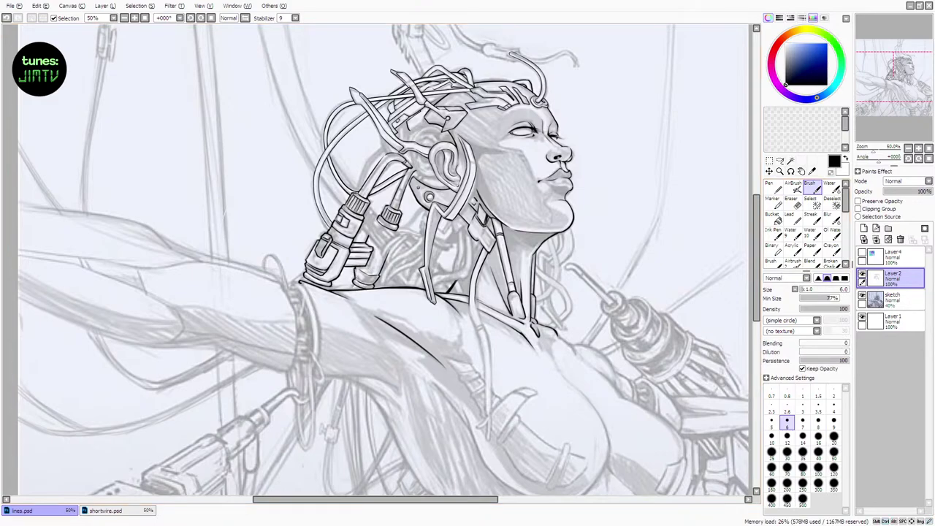
{"action": "key", "text": "e"}
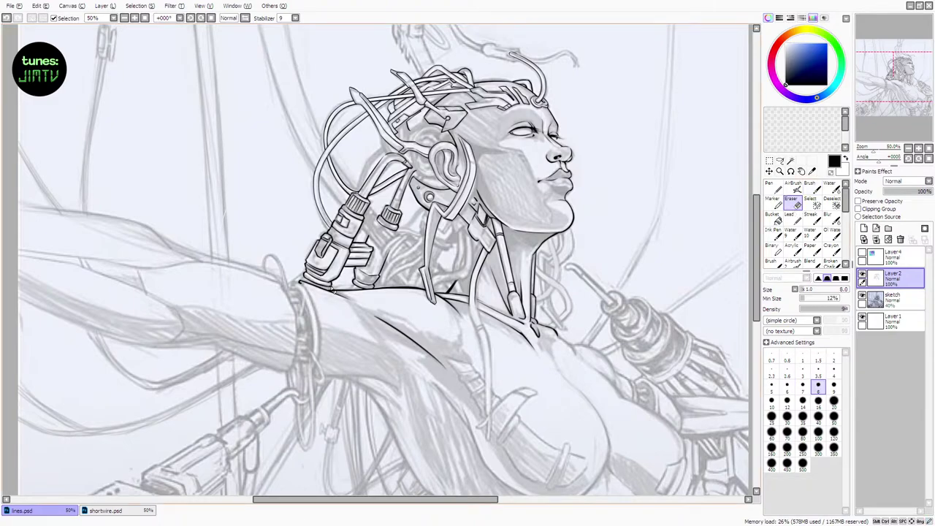
{"action": "left_click_drag", "start_coordinate": [326, 289], "coordinate": [311, 282]}
{"action": "key", "text": "ctrl+z"}
{"action": "left_click", "coordinate": [812, 188]}
{"action": "left_click_drag", "start_coordinate": [320, 285], "coordinate": [332, 291]}
{"action": "key", "text": "ctrl+z"}
{"action": "key", "text": "ctrl+z"}
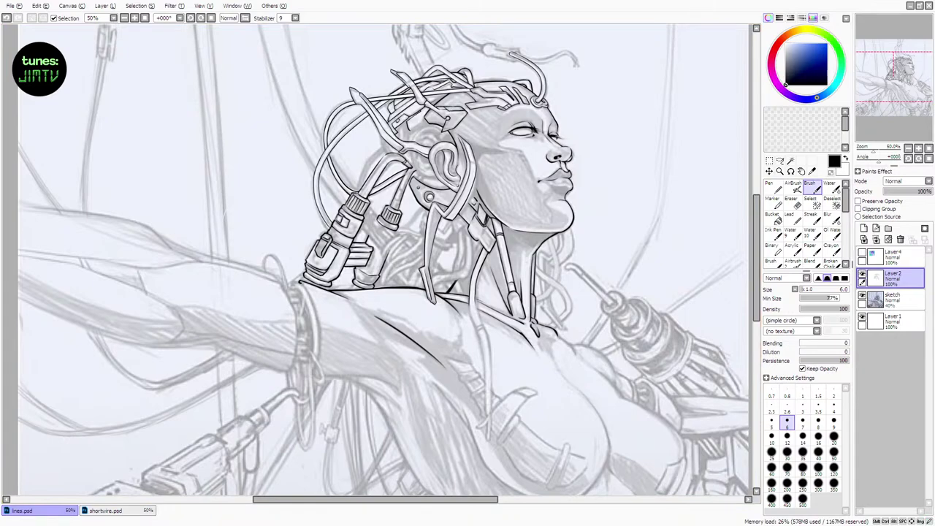
Ink the round ear mechanism and the plate above it, hiding and reshowing the sketch layer to check the lines
{"action": "left_click", "coordinate": [862, 297]}
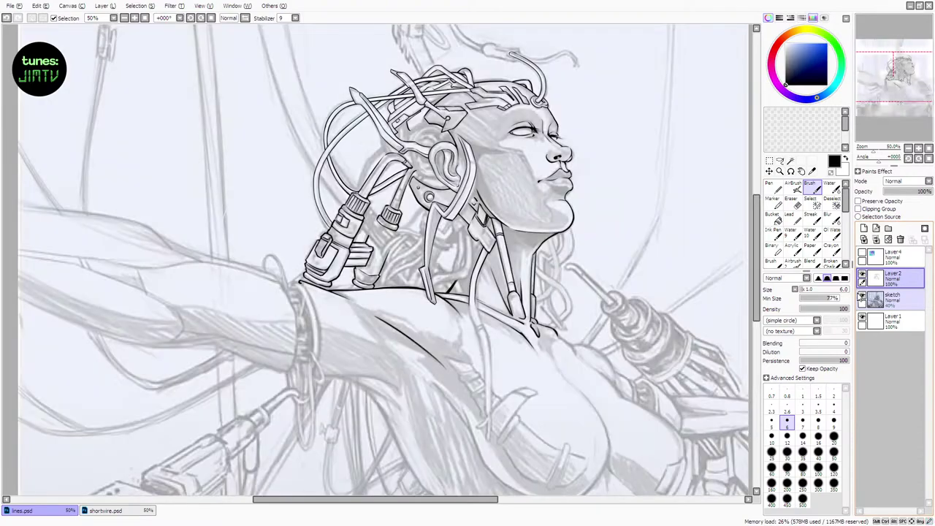
{"action": "left_click", "coordinate": [862, 297]}
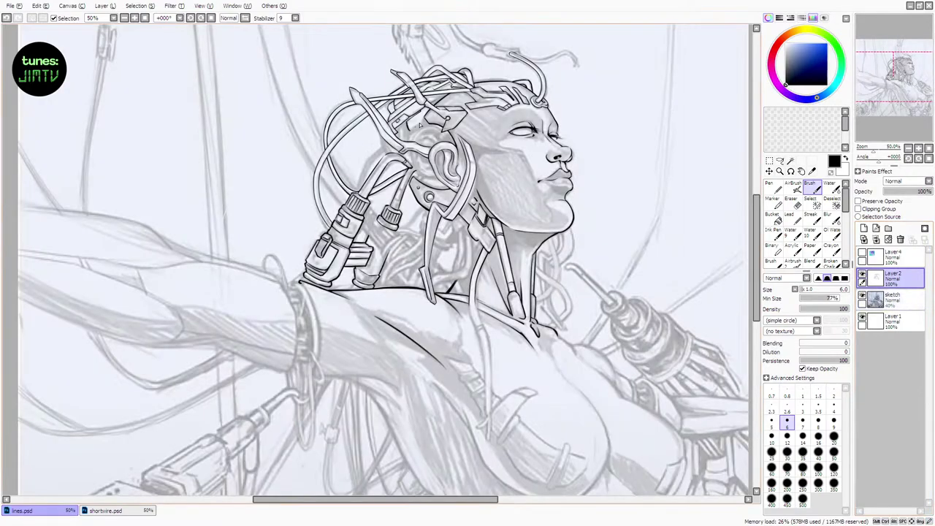
{"action": "left_click_drag", "start_coordinate": [413, 128], "coordinate": [426, 116]}
{"action": "key", "text": "ctrl+z"}
{"action": "key", "text": "ctrl+z"}
{"action": "left_click_drag", "start_coordinate": [411, 140], "coordinate": [441, 119]}
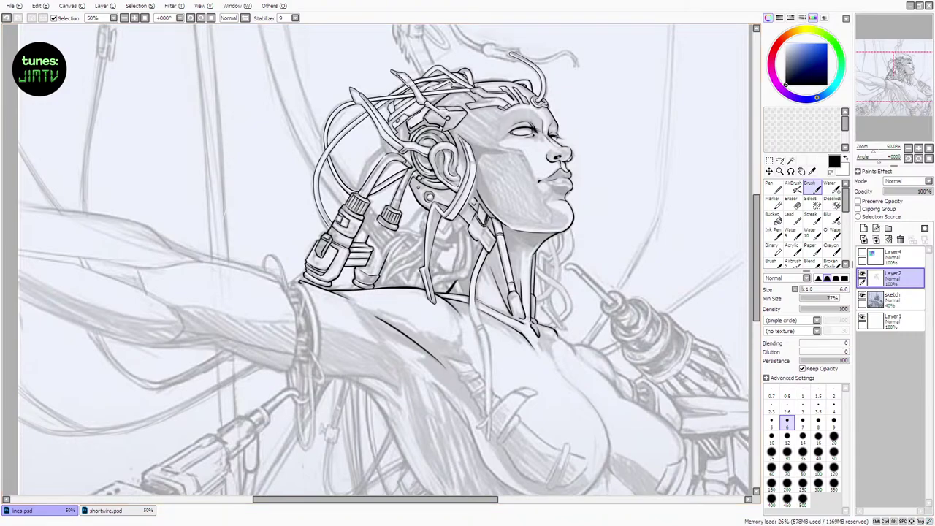
{"action": "left_click", "coordinate": [862, 296]}
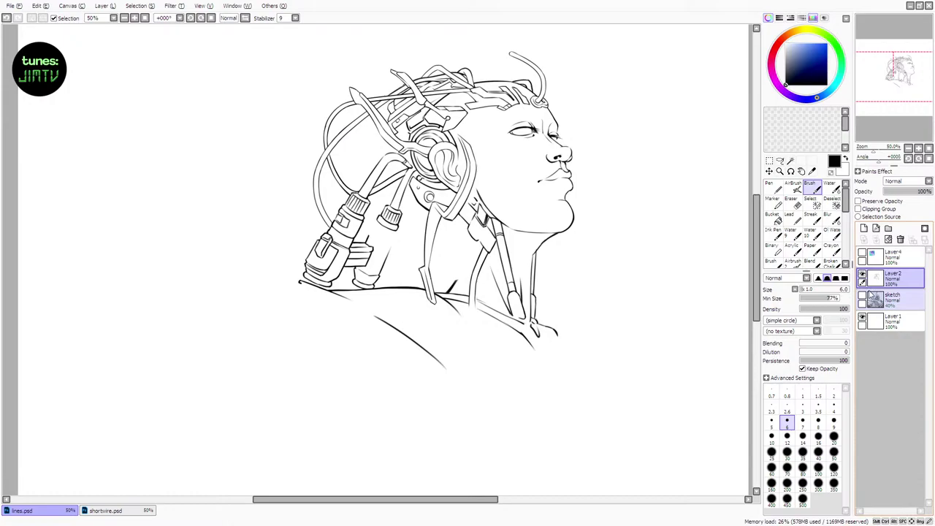
{"action": "left_click", "coordinate": [862, 296]}
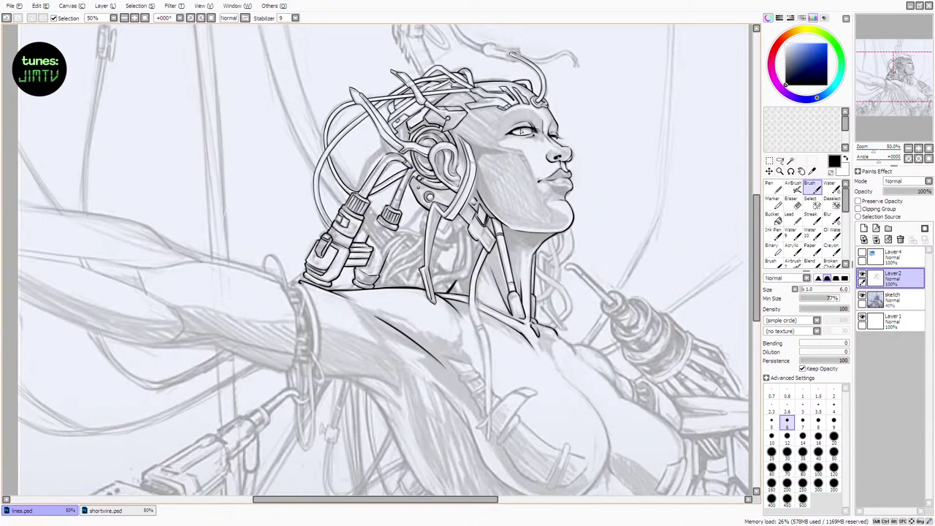
Thicken the upper eyelid line of the near eye and toggle Layer2's visibility to compare
{"action": "mouse_move", "coordinate": [525, 128]}
{"action": "left_mouse_down"}
{"action": "mouse_move", "coordinate": [510, 135]}
{"action": "mouse_move", "coordinate": [544, 133]}
{"action": "left_mouse_up"}
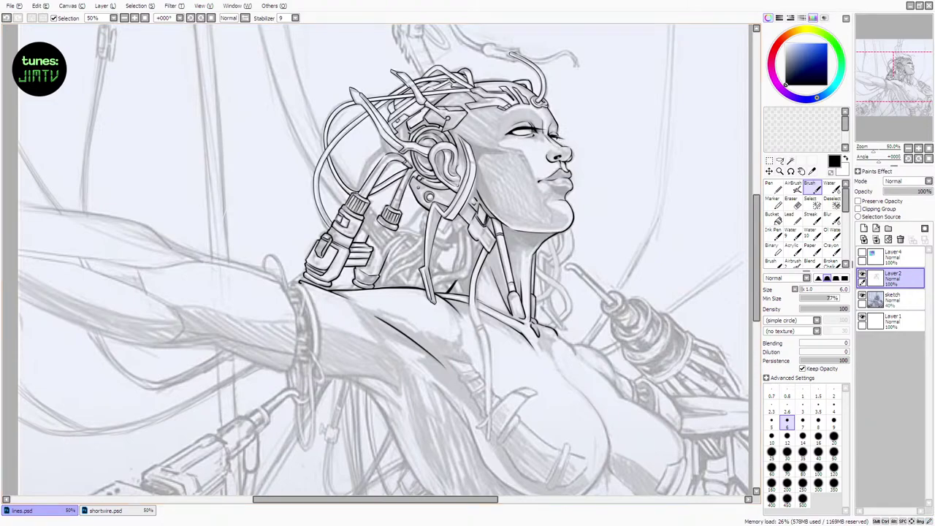
{"action": "left_click", "coordinate": [862, 273]}
{"action": "left_click", "coordinate": [861, 274]}
{"action": "left_click", "coordinate": [862, 274]}
{"action": "left_click", "coordinate": [862, 275]}
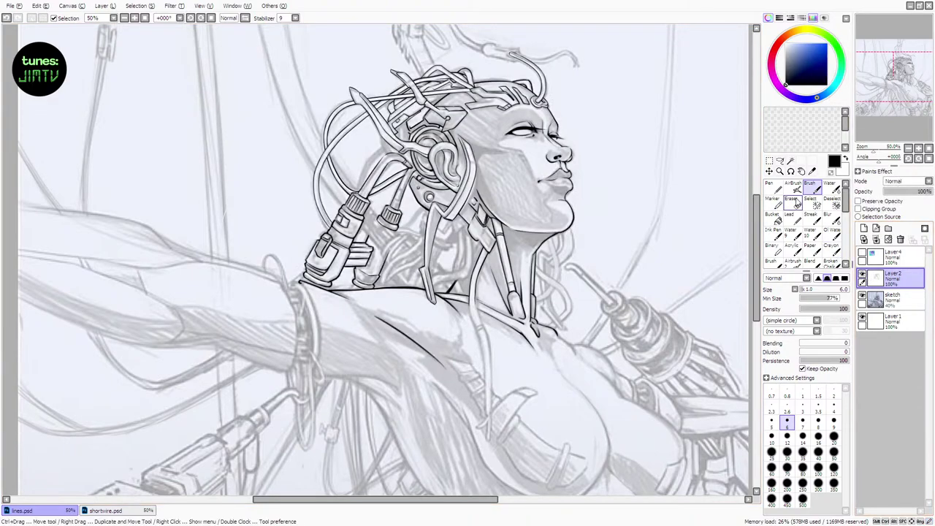
Refine the lower eyelid with the Eraser and Brush, checking the line art with the sketch layer hidden
{"action": "left_click", "coordinate": [797, 202]}
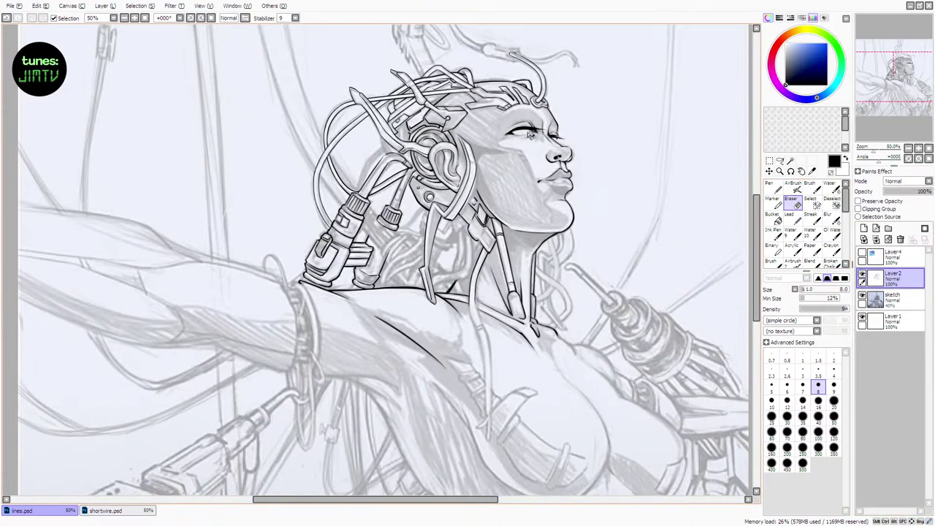
{"action": "left_click", "coordinate": [812, 189]}
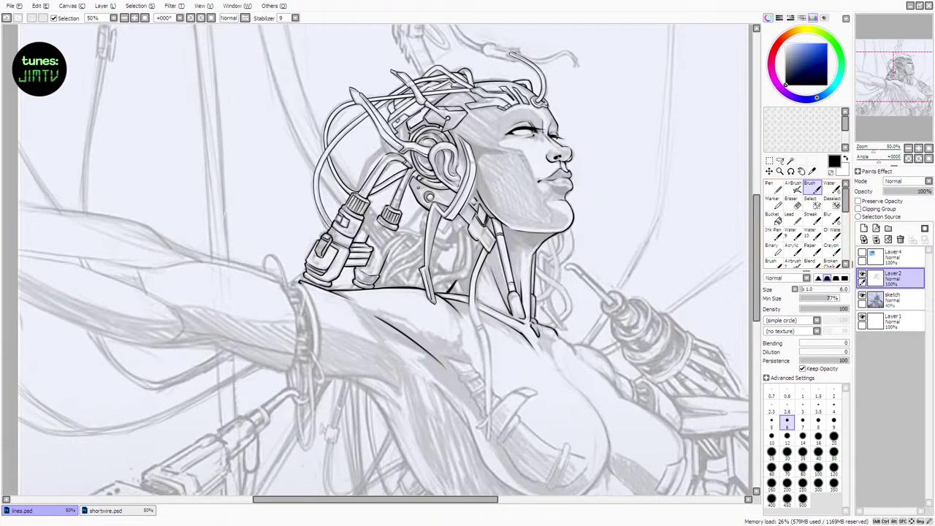
{"action": "key", "text": "ctrl+z"}
{"action": "left_click_drag", "start_coordinate": [512, 136], "coordinate": [532, 136]}
{"action": "key", "text": "ctrl+z"}
{"action": "key", "text": "ctrl+z"}
{"action": "key", "text": "ctrl+z"}
{"action": "key", "text": "ctrl+z"}
{"action": "key", "text": "ctrl+z"}
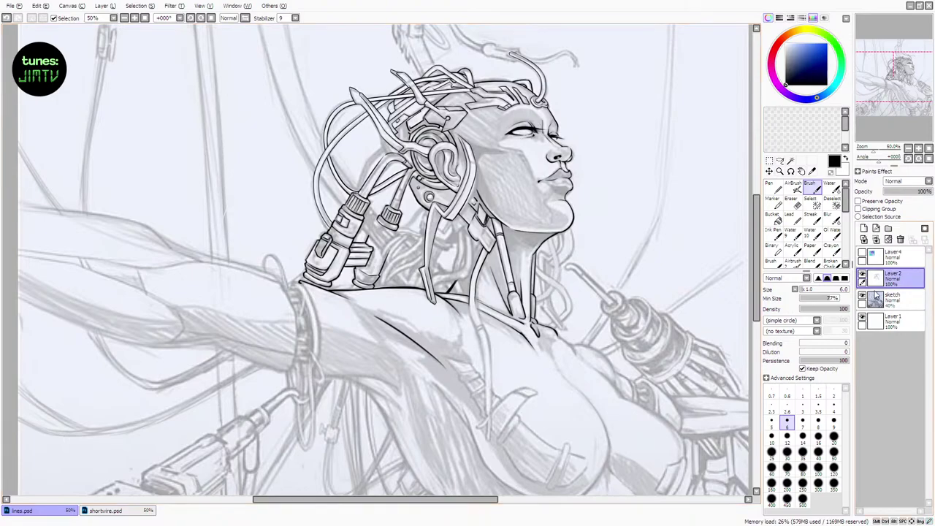
{"action": "left_click", "coordinate": [862, 296]}
{"action": "left_click", "coordinate": [861, 297]}
{"action": "left_click", "coordinate": [794, 203]}
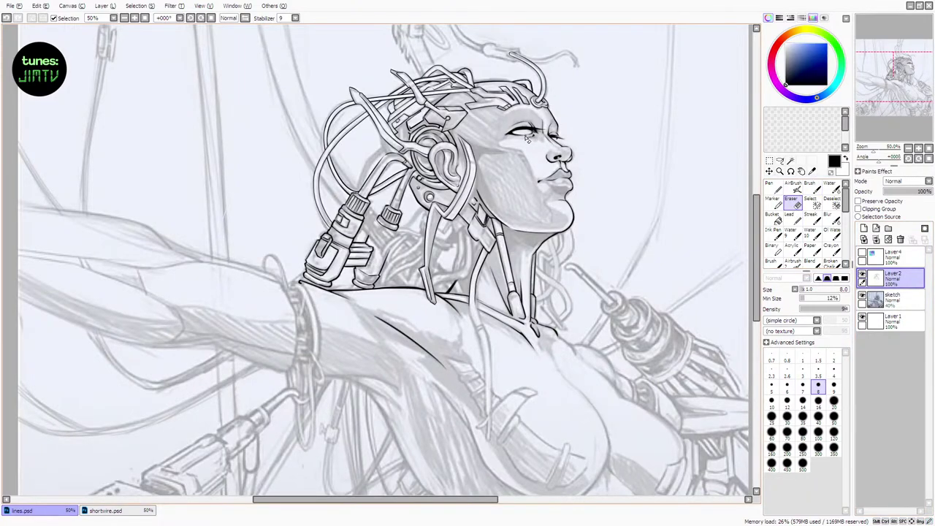
{"action": "key", "text": "b"}
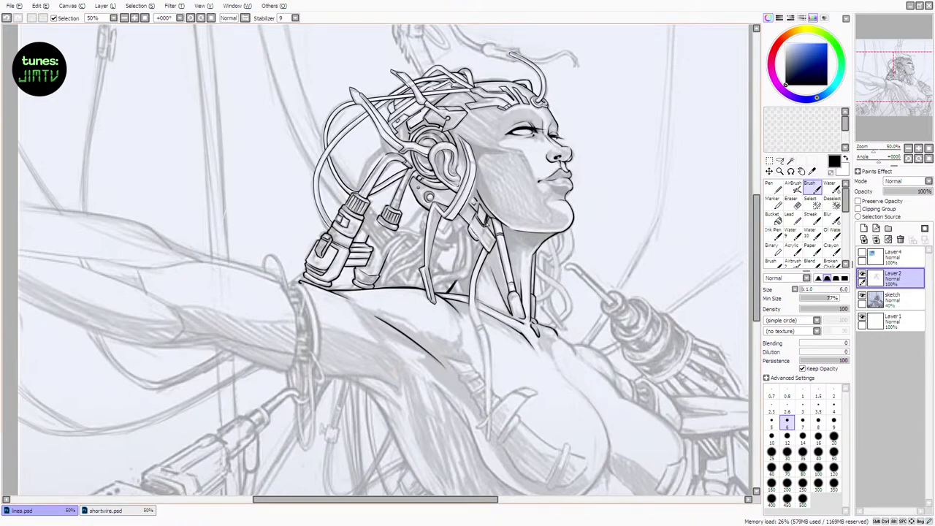
Ink the detail on the neck connector below the jaw, undoing rough strokes and cleaning it with the Eraser
{"action": "key", "text": "ctrl+z"}
{"action": "mouse_move", "coordinate": [475, 229]}
{"action": "left_mouse_down"}
{"action": "mouse_move", "coordinate": [480, 241]}
{"action": "mouse_move", "coordinate": [483, 232]}
{"action": "left_mouse_up"}
{"action": "key", "text": "ctrl+z"}
{"action": "key", "text": "ctrl+z"}
{"action": "key", "text": "ctrl+z"}
{"action": "key", "text": "ctrl+z"}
{"action": "key", "text": "ctrl+z"}
{"action": "key", "text": "e"}
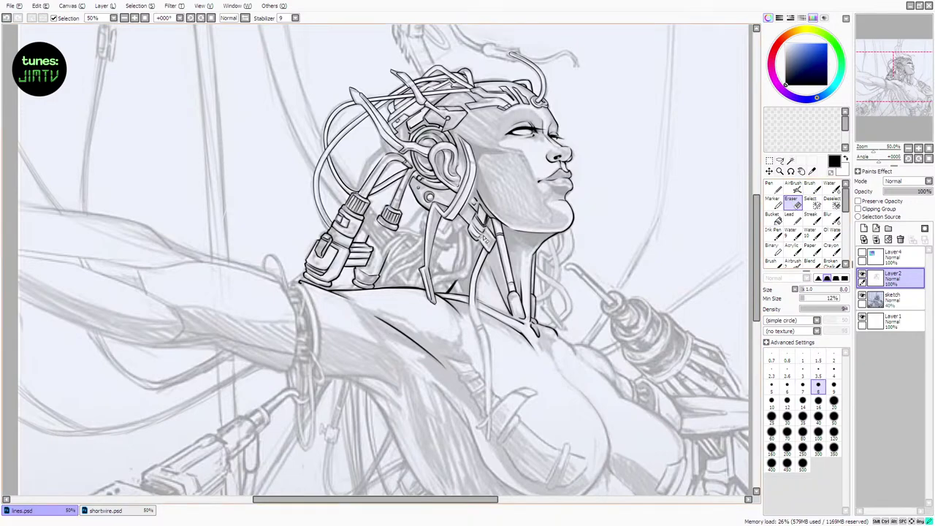
{"action": "key", "text": "b"}
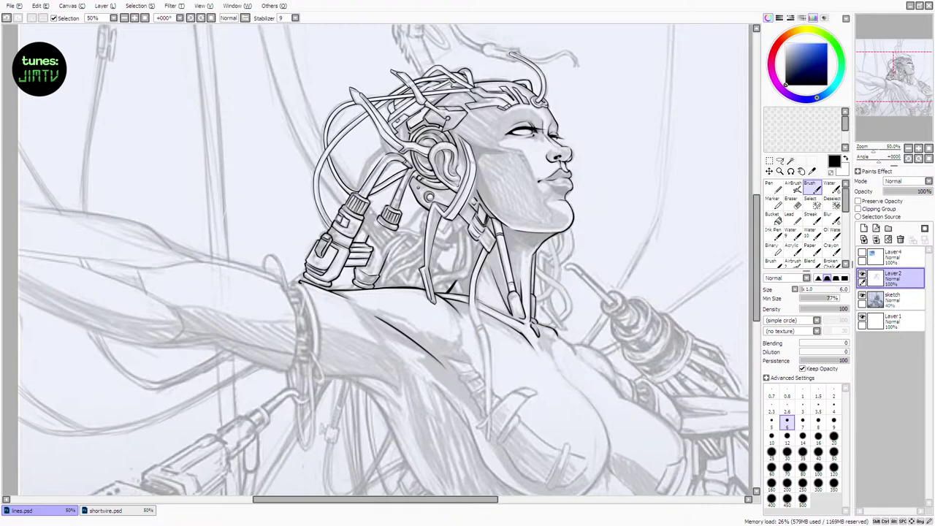
Touch up the large connector's line work with the Eraser and Brush, and check it with the sketch layer hidden
{"action": "key", "text": "e"}
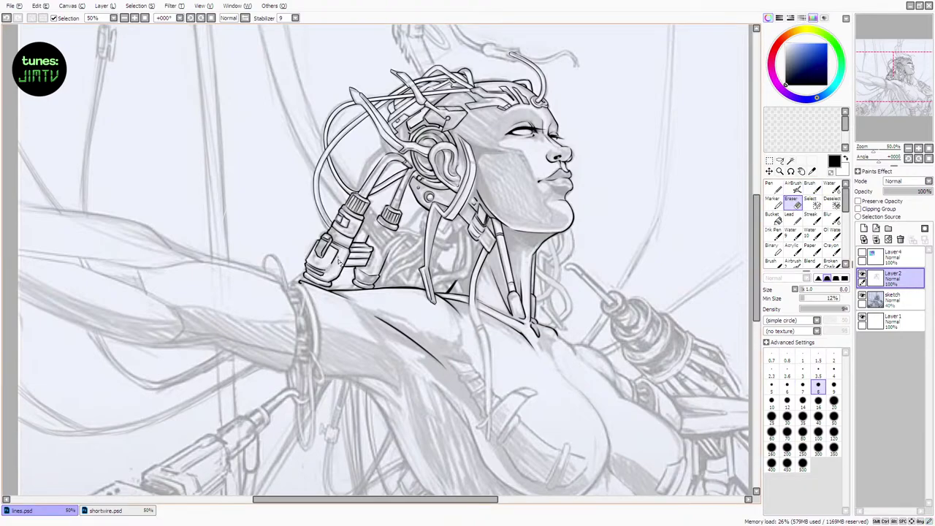
{"action": "key", "text": "b"}
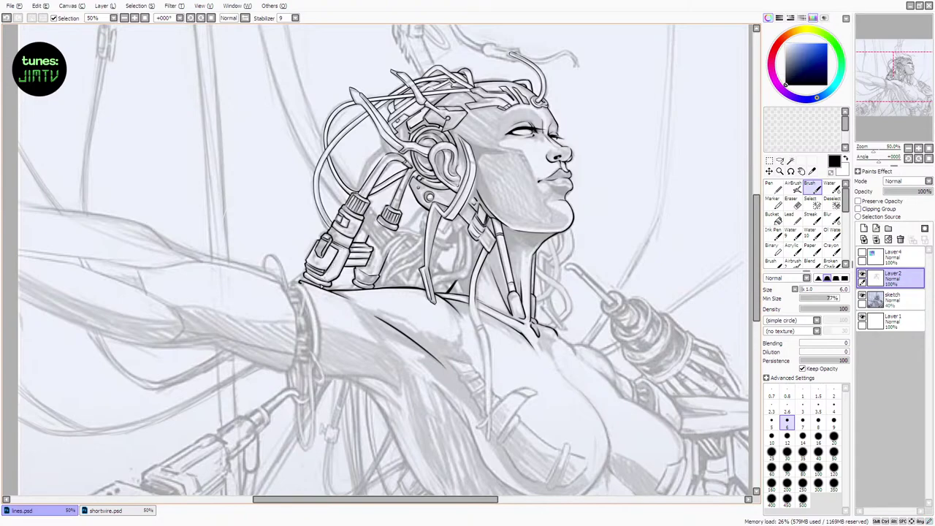
{"action": "key", "text": "e"}
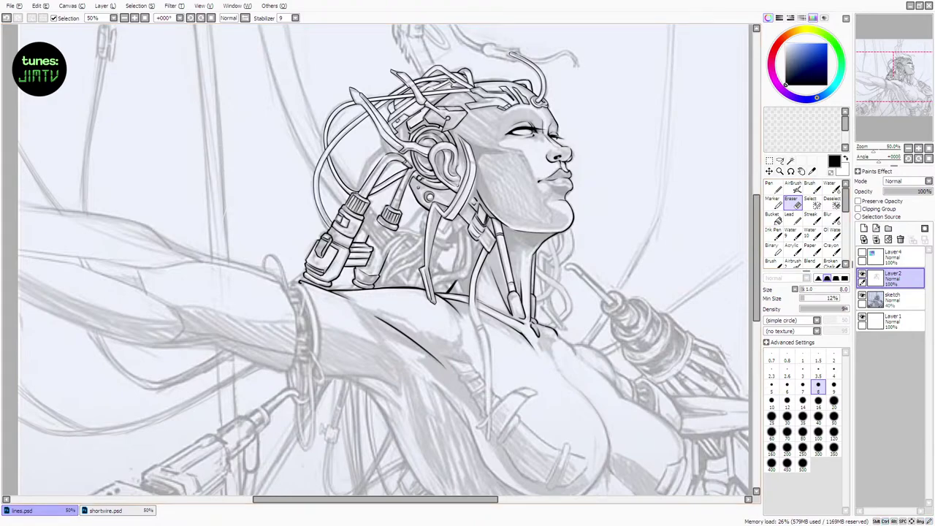
{"action": "key", "text": "b"}
{"action": "left_click", "coordinate": [862, 295]}
{"action": "left_click", "coordinate": [862, 295]}
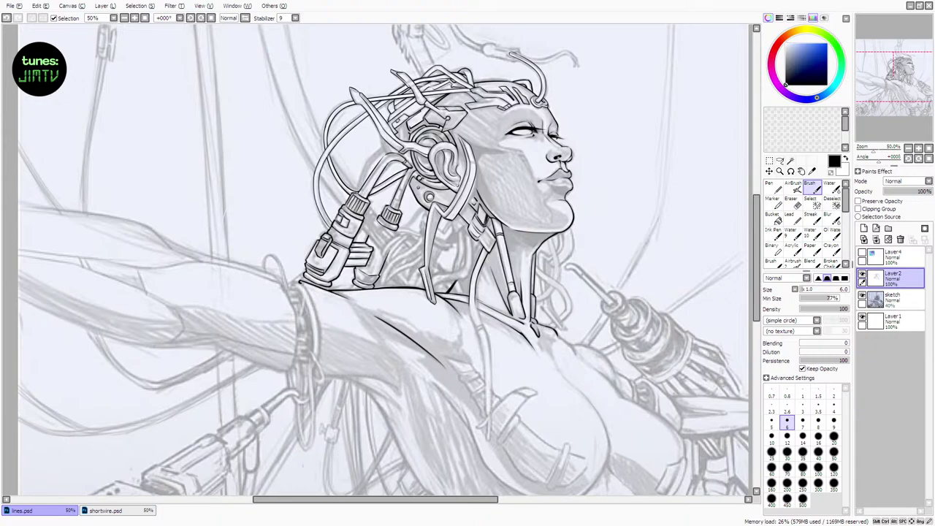
{"action": "left_click", "coordinate": [862, 297]}
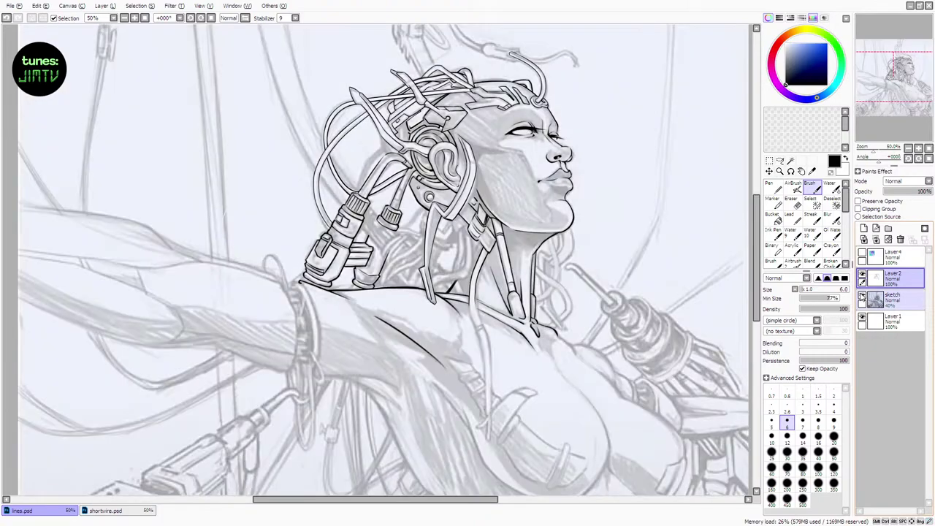
{"action": "left_click", "coordinate": [863, 297]}
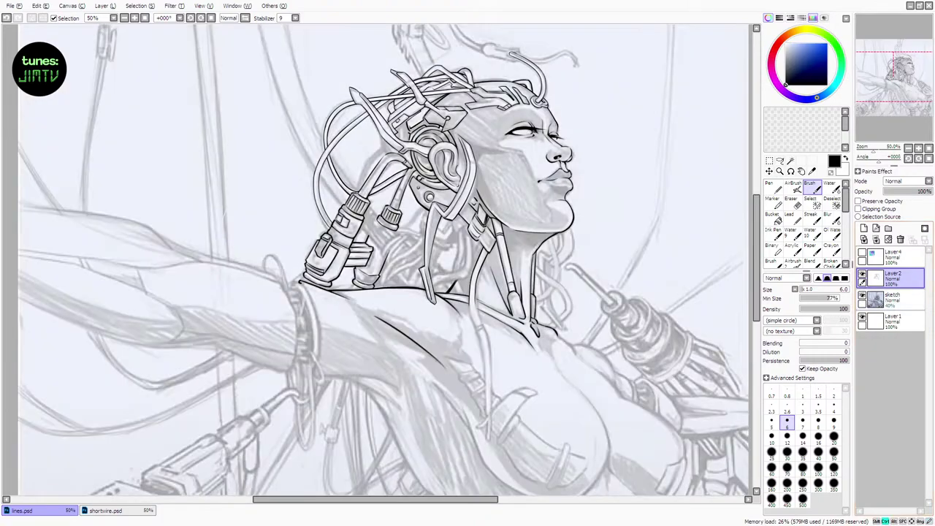
Try short strokes on the head plates and the cables behind the ear, undo them, and check without the sketch layer
{"action": "key", "text": "ctrl+z"}
{"action": "mouse_move", "coordinate": [446, 96]}
{"action": "left_mouse_down"}
{"action": "mouse_move", "coordinate": [454, 105]}
{"action": "mouse_move", "coordinate": [451, 95]}
{"action": "left_mouse_up"}
{"action": "key", "text": "ctrl+z"}
{"action": "left_click_drag", "start_coordinate": [383, 160], "coordinate": [393, 172]}
{"action": "key", "text": "ctrl+z"}
{"action": "left_click", "coordinate": [861, 295]}
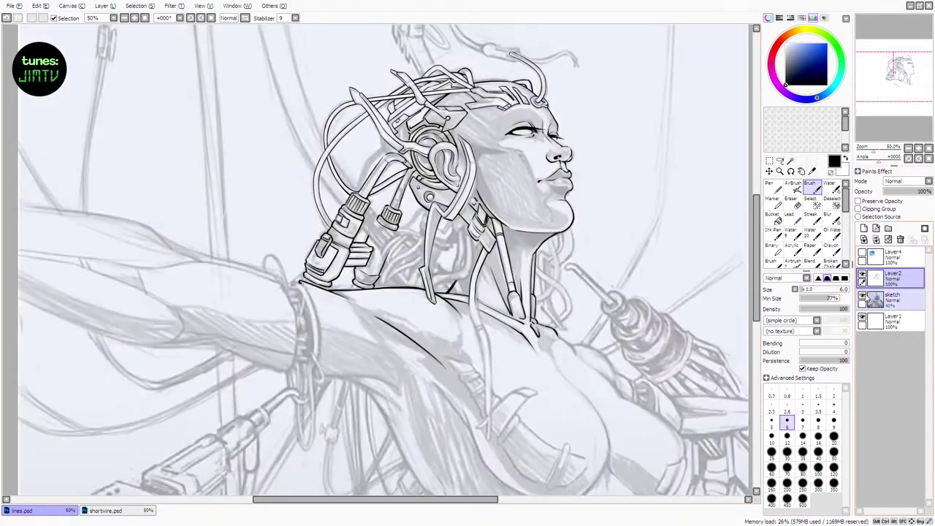
{"action": "left_click", "coordinate": [861, 295]}
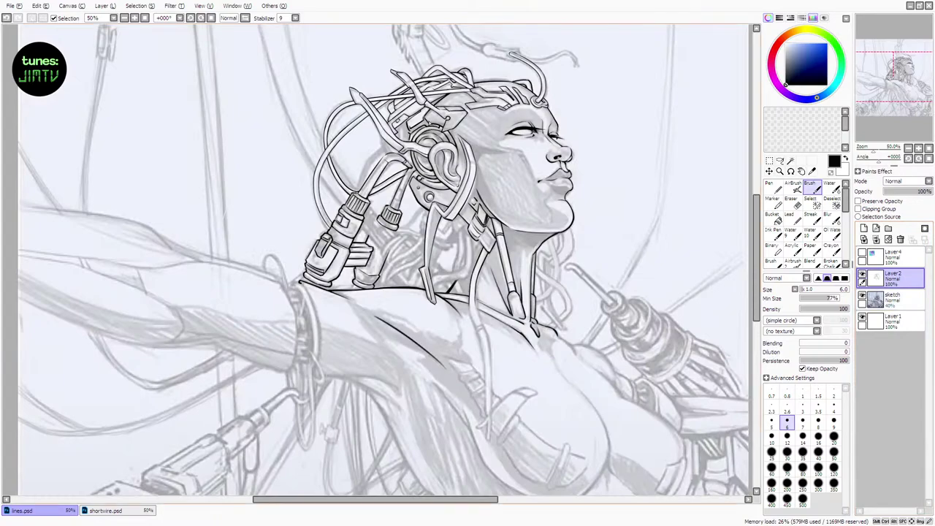
Ink the inner rings of the round ear mechanism, undoing and redoing strokes to compare them
{"action": "left_click_drag", "start_coordinate": [418, 156], "coordinate": [428, 161]}
{"action": "key", "text": "ctrl+z"}
{"action": "key", "text": "ctrl+z"}
{"action": "key", "text": "ctrl+z"}
{"action": "key", "text": "ctrl+z"}
{"action": "key", "text": "ctrl+y"}
{"action": "key", "text": "ctrl+z"}
{"action": "key", "text": "ctrl+y"}
{"action": "key", "text": "ctrl+z"}
{"action": "key", "text": "ctrl+y"}
{"action": "key", "text": "ctrl+z"}
{"action": "key", "text": "ctrl+y"}
{"action": "key", "text": "ctrl+z"}
{"action": "key", "text": "ctrl+y"}
{"action": "key", "text": "ctrl+z"}
{"action": "key", "text": "ctrl+y"}
{"action": "key", "text": "ctrl+z"}
{"action": "key", "text": "ctrl+y"}
{"action": "key", "text": "ctrl+z"}
Ink the cable edge running down between the large and small connectors behind the neck, undoing and redoing strokes to compare them
{"action": "left_click_drag", "start_coordinate": [363, 226], "coordinate": [383, 254]}
{"action": "key", "text": "ctrl+z"}
{"action": "key", "text": "ctrl+z"}
{"action": "key", "text": "ctrl+y"}
{"action": "key", "text": "ctrl+z"}
{"action": "key", "text": "ctrl+y"}
Clean up the new cable line beside the small connector with the Eraser and touch it up with the Brush
{"action": "key", "text": "e"}
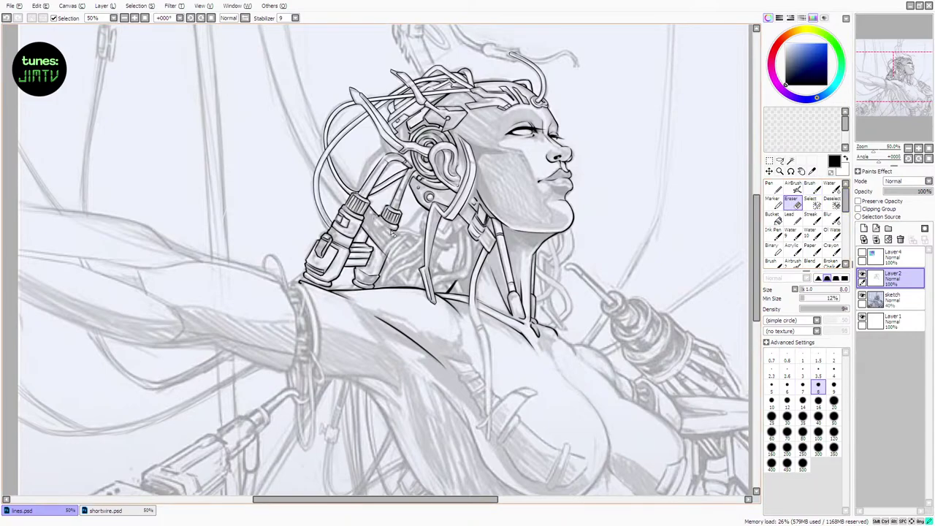
{"action": "key", "text": "ctrl+z"}
{"action": "left_click_drag", "start_coordinate": [371, 212], "coordinate": [383, 226]}
{"action": "key", "text": "b"}
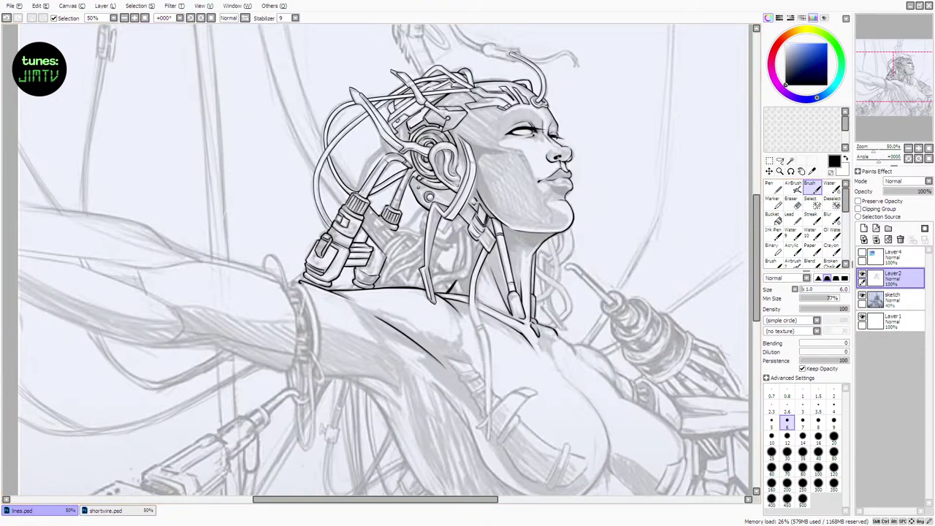
{"action": "key", "text": "e"}
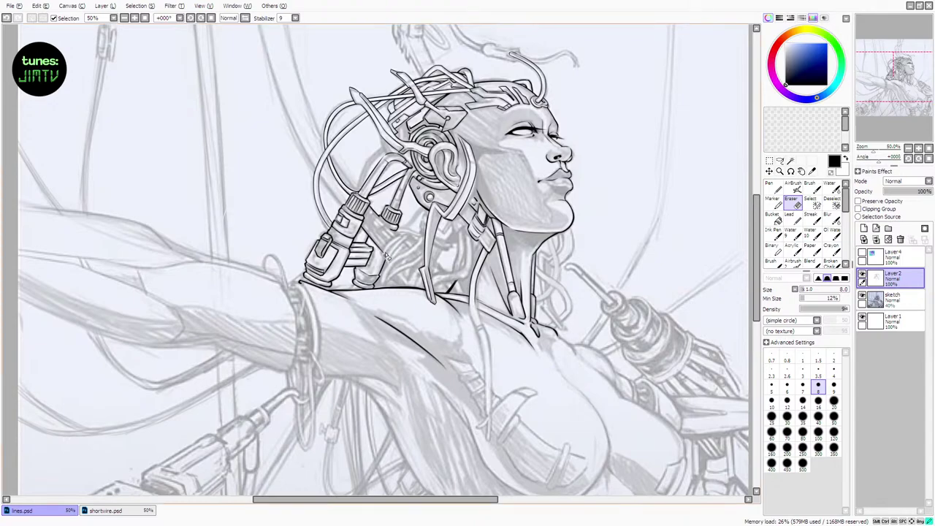
{"action": "left_click", "coordinate": [815, 189]}
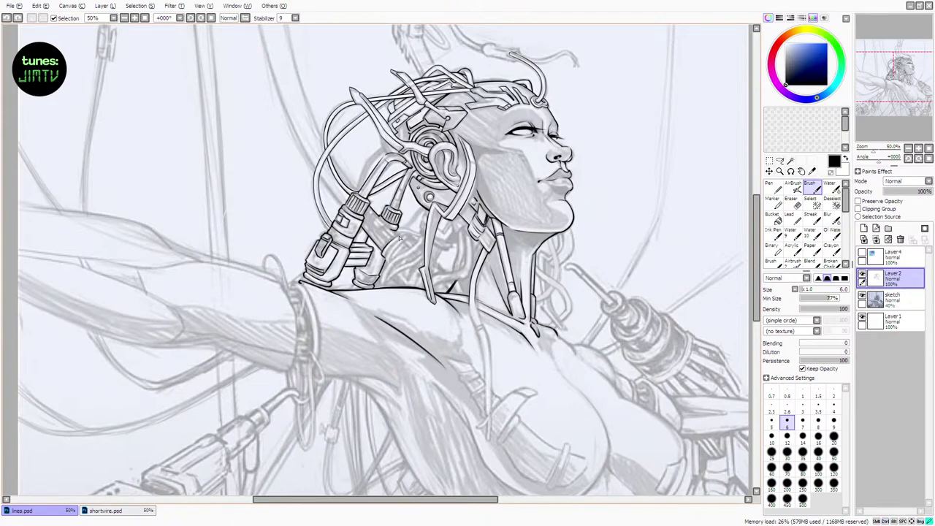
Ink the rounded end and lower edge of the cylindrical connector below the small connector, undoing rough strokes
{"action": "left_click_drag", "start_coordinate": [401, 235], "coordinate": [390, 246]}
{"action": "left_click_drag", "start_coordinate": [387, 263], "coordinate": [400, 279]}
{"action": "key", "text": "ctrl+z"}
{"action": "left_click_drag", "start_coordinate": [387, 263], "coordinate": [406, 290]}
{"action": "key", "text": "ctrl+z"}
{"action": "key", "text": "ctrl+z"}
Ink the upper edge of the cylindrical connector down to the hanging tube, retrying strokes that miss the sketch
{"action": "left_click_drag", "start_coordinate": [406, 238], "coordinate": [434, 268]}
{"action": "key", "text": "ctrl+z"}
{"action": "key", "text": "ctrl+z"}
{"action": "key", "text": "ctrl+z"}
{"action": "left_click_drag", "start_coordinate": [421, 252], "coordinate": [436, 266]}
{"action": "left_click_drag", "start_coordinate": [407, 238], "coordinate": [419, 251]}
{"action": "key", "text": "ctrl+z"}
{"action": "mouse_move", "coordinate": [379, 219]}
{"action": "left_mouse_down"}
{"action": "mouse_move", "coordinate": [399, 239]}
{"action": "mouse_move", "coordinate": [395, 232]}
{"action": "left_mouse_up"}
{"action": "key", "text": "ctrl+z"}
{"action": "key", "text": "ctrl+z"}
{"action": "key", "text": "ctrl+z"}
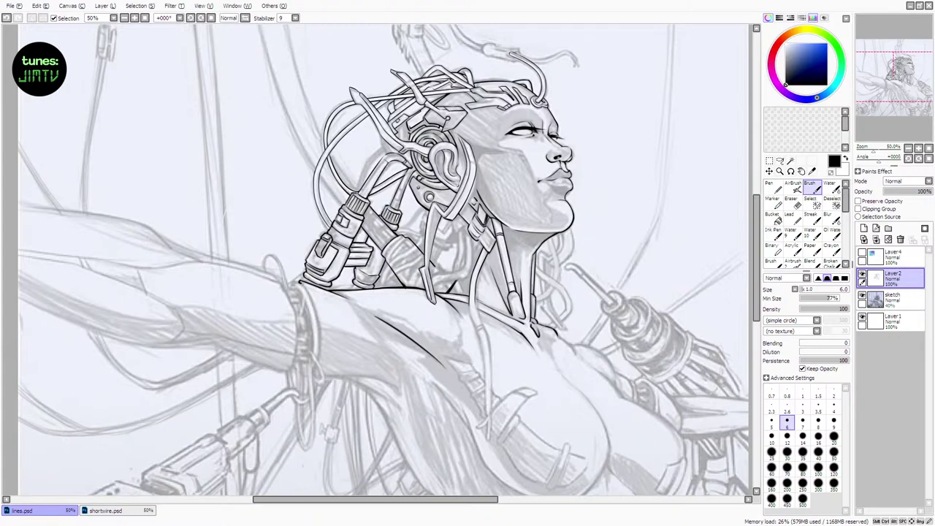
Erase and re-ink the cylindrical connector's lower edge, and compare the line art with and without the sketch layer
{"action": "key", "text": "e"}
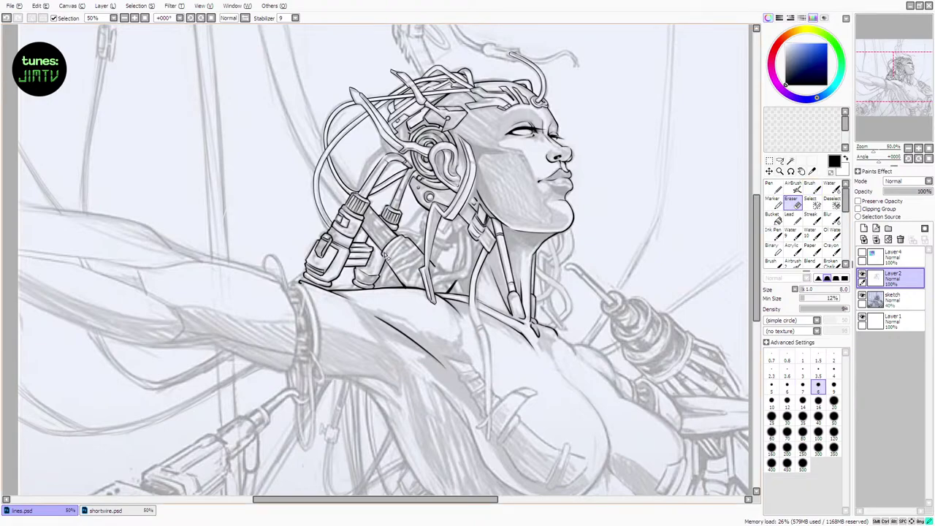
{"action": "left_click_drag", "start_coordinate": [385, 255], "coordinate": [402, 283]}
{"action": "key", "text": "b"}
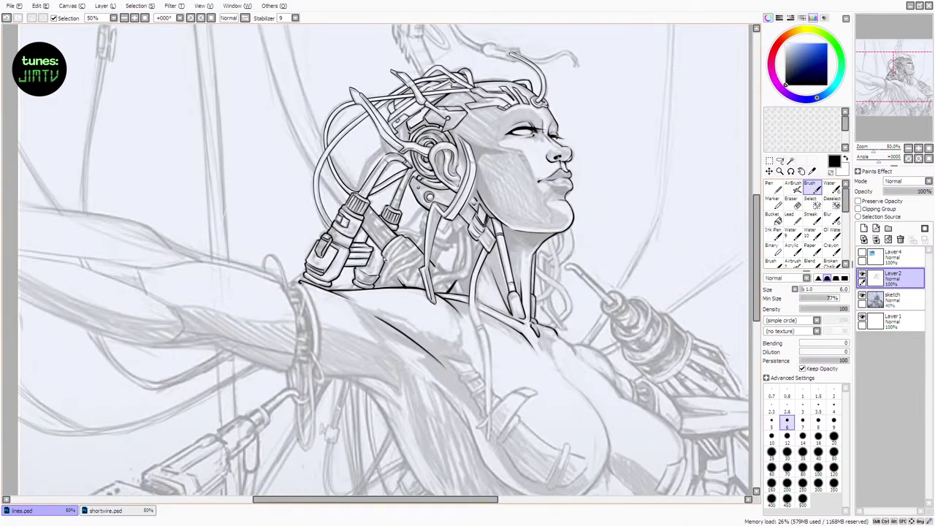
{"action": "key", "text": "ctrl+z"}
{"action": "left_click_drag", "start_coordinate": [384, 256], "coordinate": [405, 287]}
{"action": "key", "text": "ctrl+z"}
{"action": "key", "text": "ctrl+z"}
{"action": "left_click", "coordinate": [862, 296]}
{"action": "left_click", "coordinate": [862, 296]}
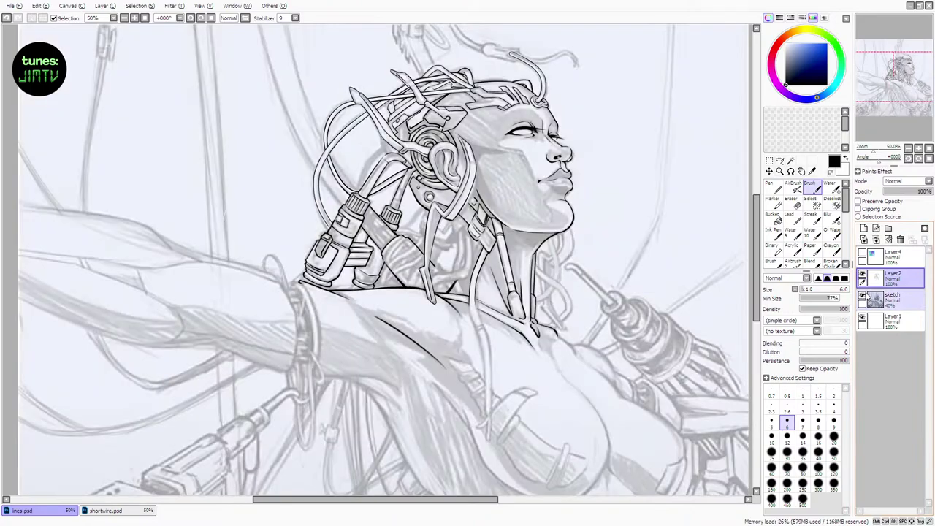
Round off the stacked rods beside the large connector with the Eraser and Brush, and check them with the sketch layer hidden
{"action": "left_click", "coordinate": [790, 199]}
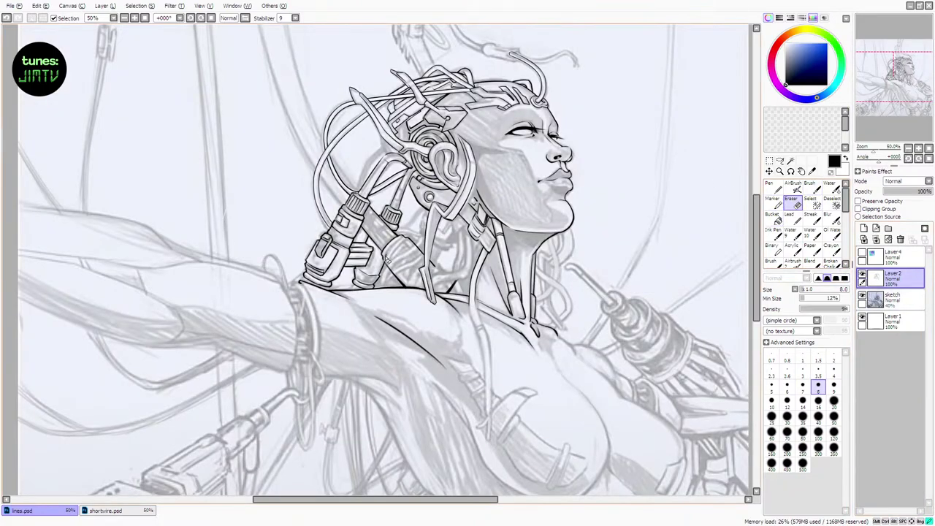
{"action": "key", "text": "b"}
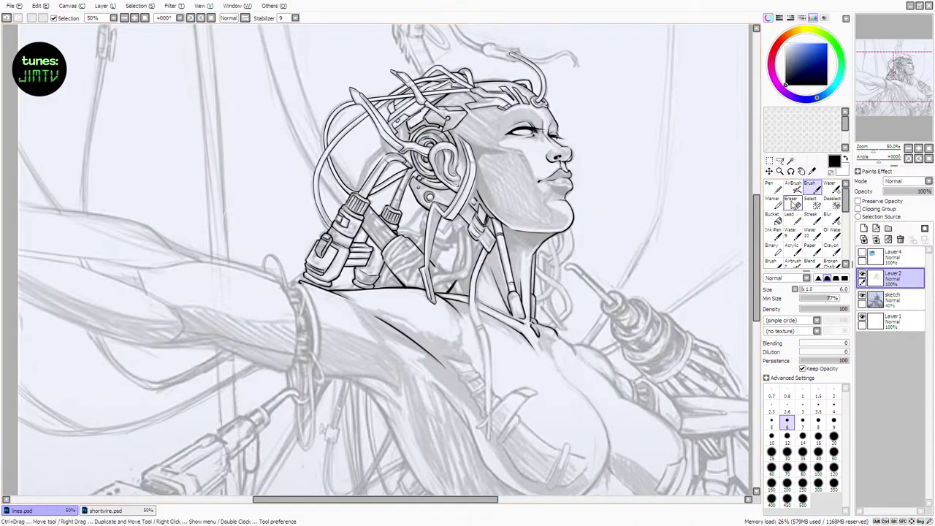
{"action": "key", "text": "e"}
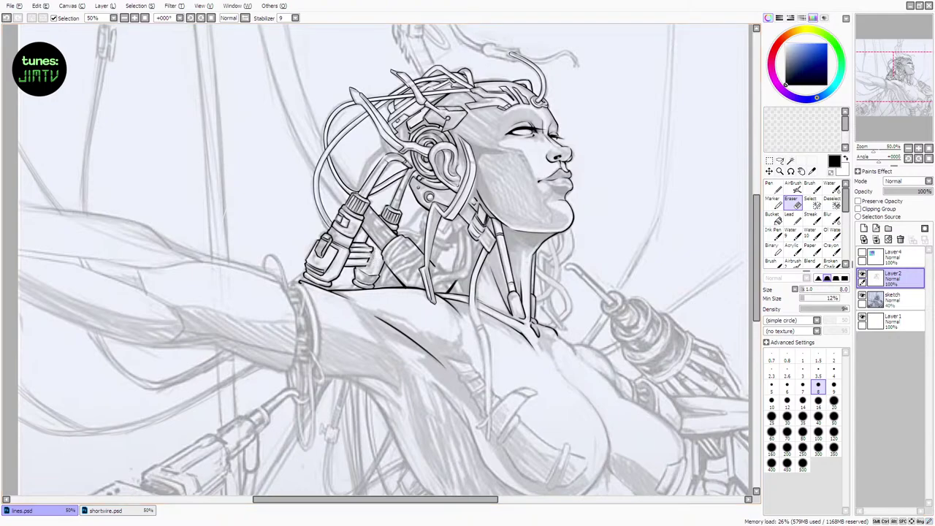
{"action": "key", "text": "b"}
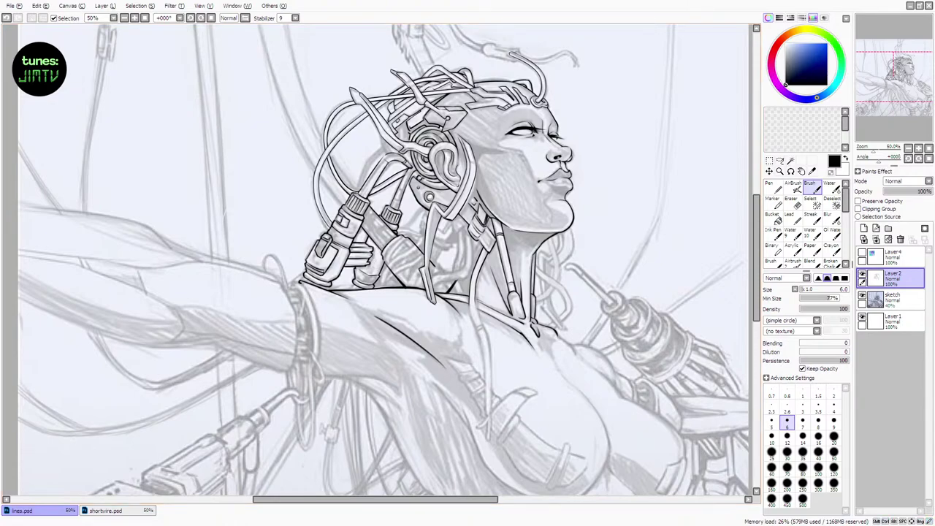
{"action": "left_click", "coordinate": [861, 296]}
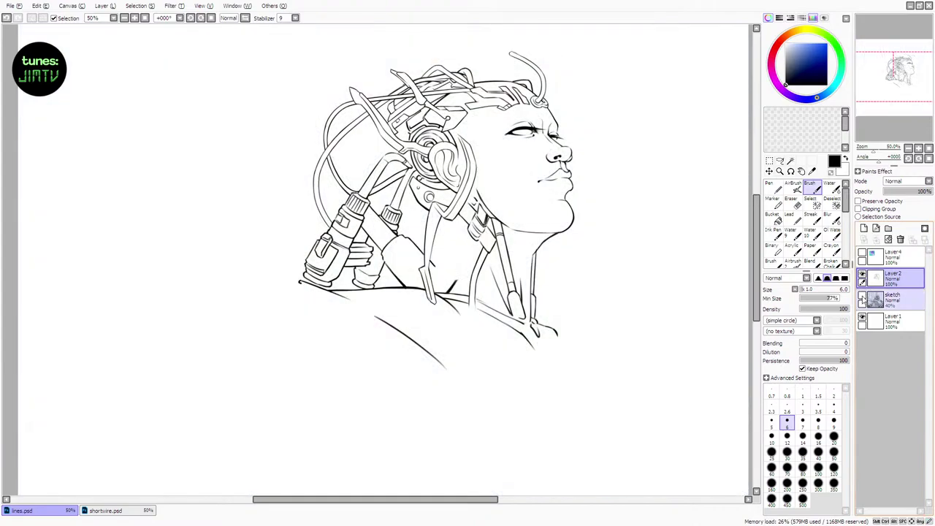
{"action": "left_click", "coordinate": [862, 295]}
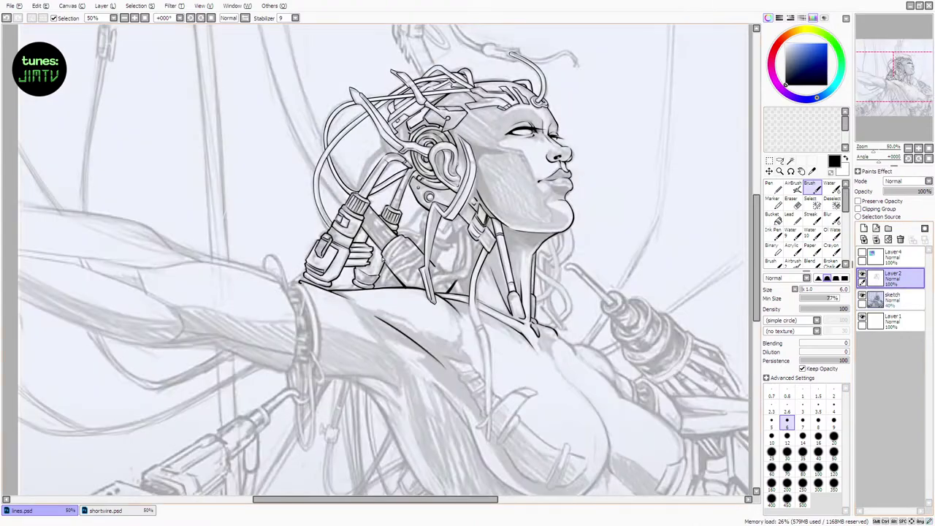
{"action": "key", "text": "ctrl+z"}
{"action": "mouse_move", "coordinate": [366, 262]}
{"action": "left_mouse_down"}
{"action": "mouse_move", "coordinate": [346, 266]}
{"action": "mouse_move", "coordinate": [368, 265]}
{"action": "left_mouse_up"}
{"action": "key", "text": "ctrl+z"}
Add a new layer above Layer2 and ink the cable descending behind the jaw connector, undoing rough strokes
{"action": "left_click", "coordinate": [864, 228]}
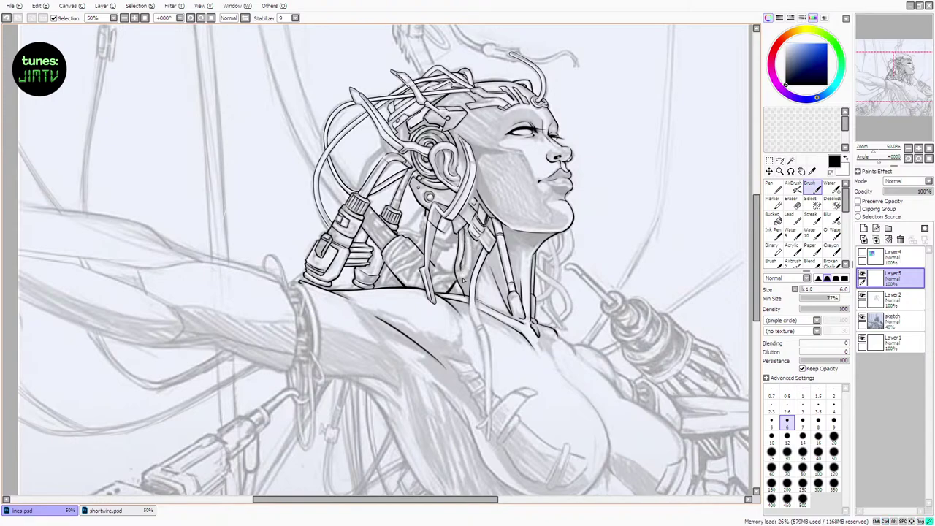
{"action": "key", "text": "ctrl+z"}
{"action": "mouse_move", "coordinate": [463, 280]}
{"action": "left_mouse_down"}
{"action": "mouse_move", "coordinate": [469, 290]}
{"action": "mouse_move", "coordinate": [460, 273]}
{"action": "left_mouse_up"}
{"action": "key", "text": "ctrl+z"}
{"action": "key", "text": "ctrl+z"}
{"action": "key", "text": "ctrl+z"}
{"action": "key", "text": "ctrl+z"}
Erase the cable's overlap under the jaw connector and ink the banded cables behind the hanging tube
{"action": "key", "text": "e"}
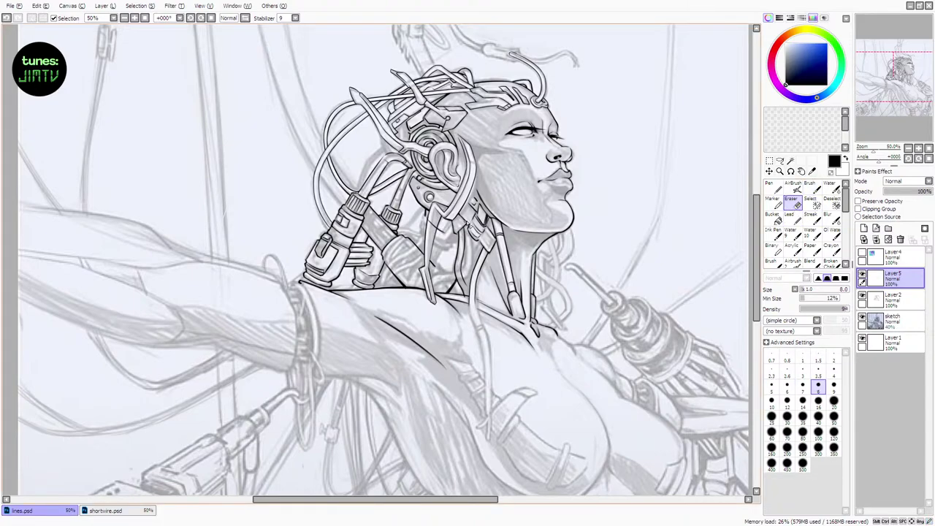
{"action": "key", "text": "ctrl+z"}
{"action": "left_click_drag", "start_coordinate": [465, 230], "coordinate": [458, 235]}
{"action": "key", "text": "b"}
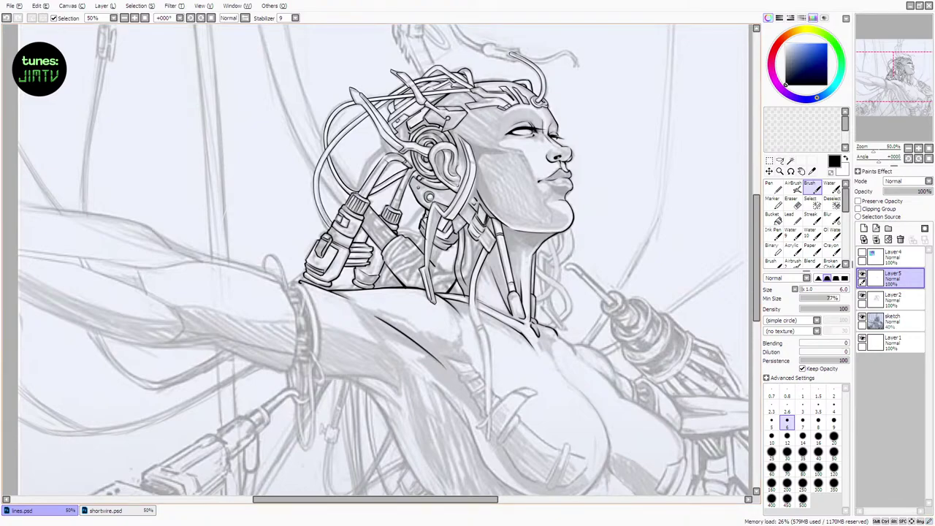
Refine the banded cables behind the hanging tube with the Eraser and Brush, and check them with the sketch layer hidden
{"action": "key", "text": "e"}
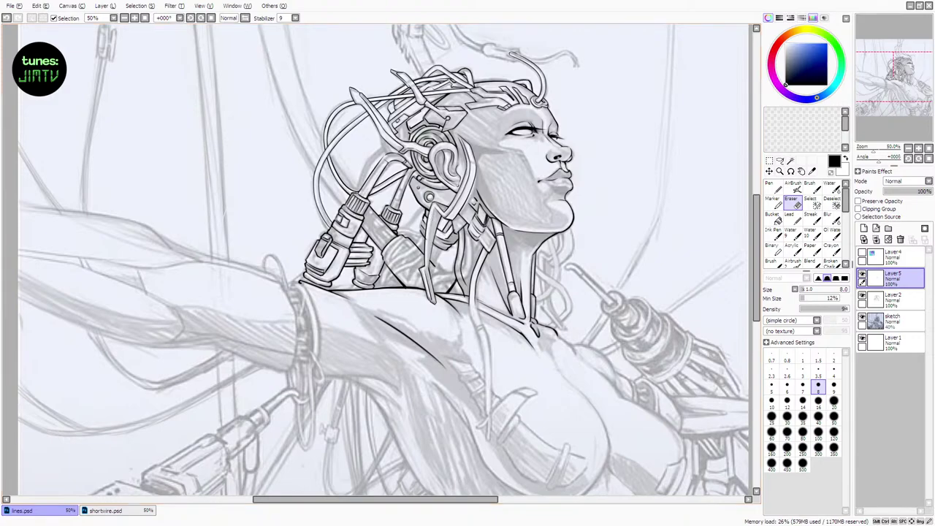
{"action": "key", "text": "b"}
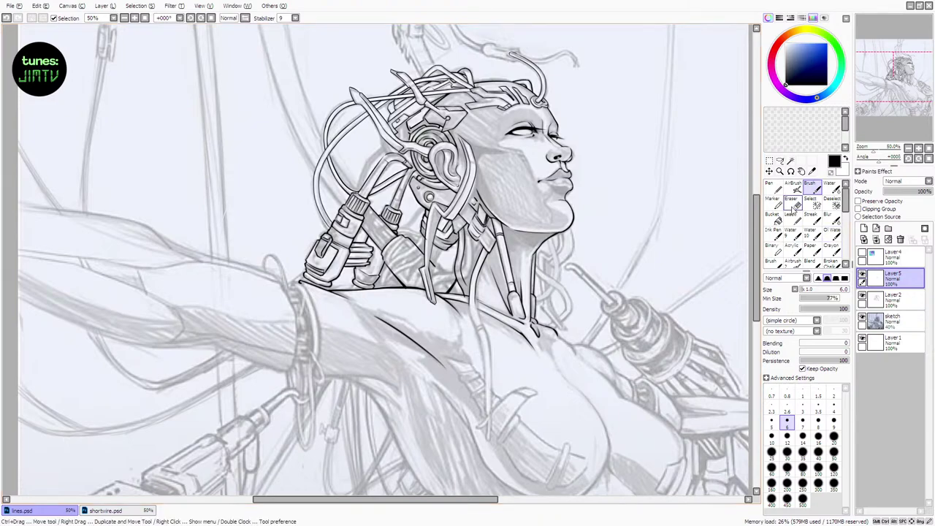
{"action": "key", "text": "e"}
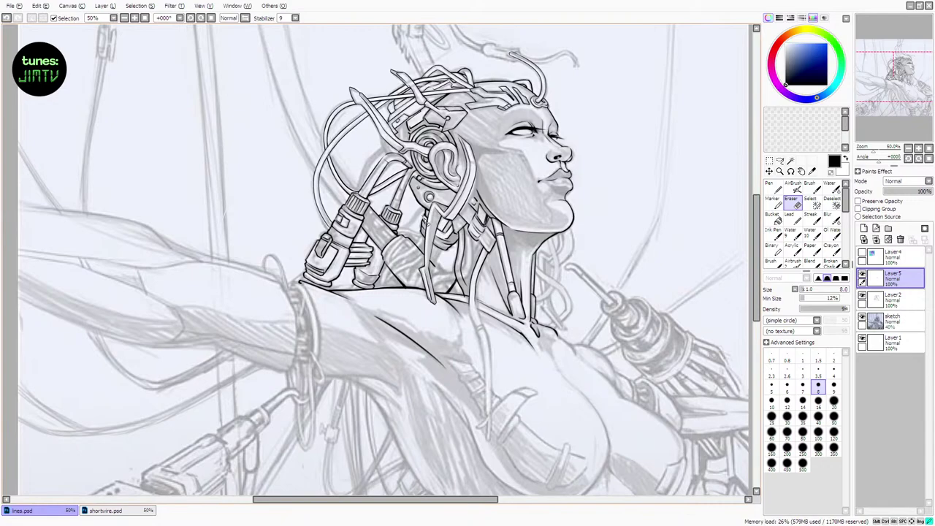
{"action": "left_click", "coordinate": [811, 188]}
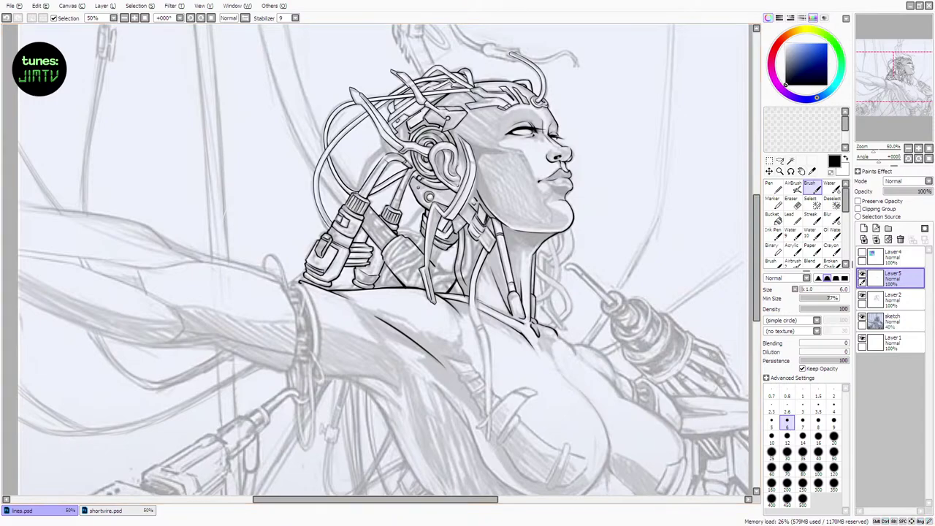
{"action": "left_click", "coordinate": [862, 318]}
{"action": "left_click", "coordinate": [863, 319]}
{"action": "key", "text": "ctrl+z"}
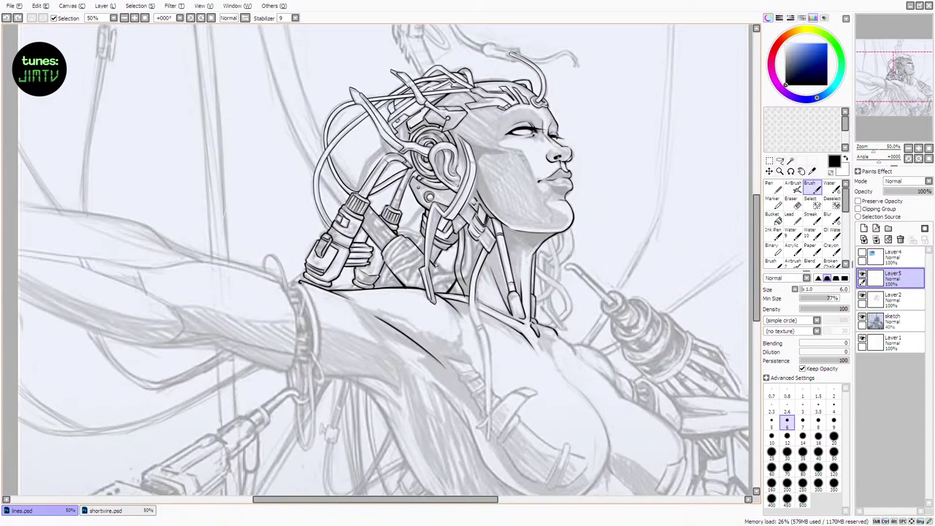
Ink the curved cables crossing over the cylindrical connector down to the shoulder, undoing and redoing strokes to compare them
{"action": "left_click_drag", "start_coordinate": [436, 264], "coordinate": [436, 263]}
{"action": "left_click_drag", "start_coordinate": [385, 288], "coordinate": [423, 247]}
{"action": "key", "text": "ctrl+z"}
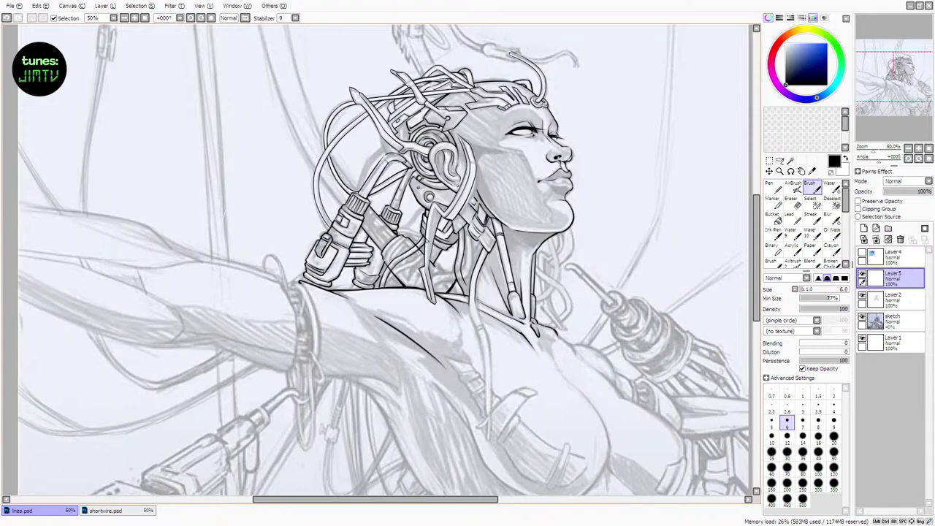
{"action": "key", "text": "ctrl+z"}
{"action": "left_click_drag", "start_coordinate": [388, 279], "coordinate": [427, 251]}
{"action": "key", "text": "ctrl+z"}
{"action": "key", "text": "ctrl+z"}
{"action": "key", "text": "ctrl+z"}
{"action": "key", "text": "ctrl+y"}
{"action": "key", "text": "ctrl+z"}
{"action": "key", "text": "ctrl+y"}
{"action": "key", "text": "ctrl+z"}
{"action": "key", "text": "ctrl+y"}
Erase the Layer2 lines that show through the crossing cables, and merge Layer5 down into Layer2
{"action": "key", "text": "e"}
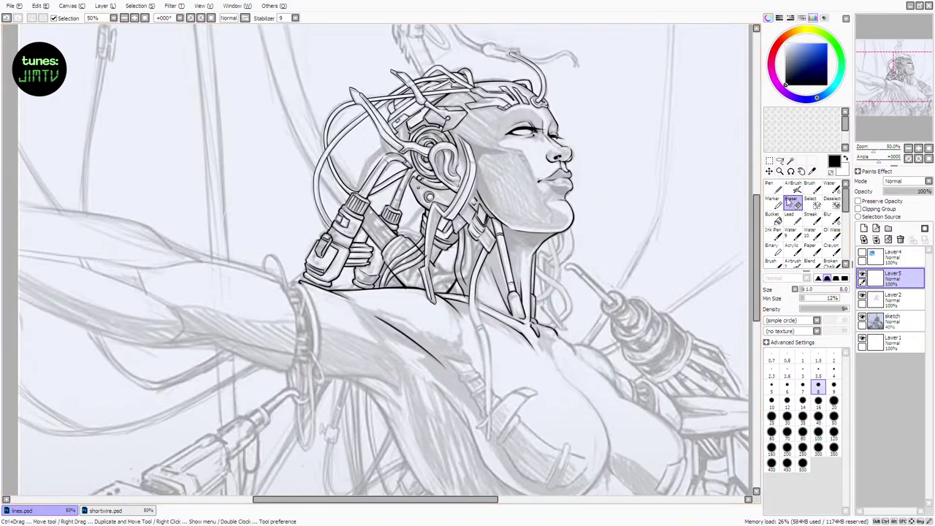
{"action": "left_click", "coordinate": [893, 298]}
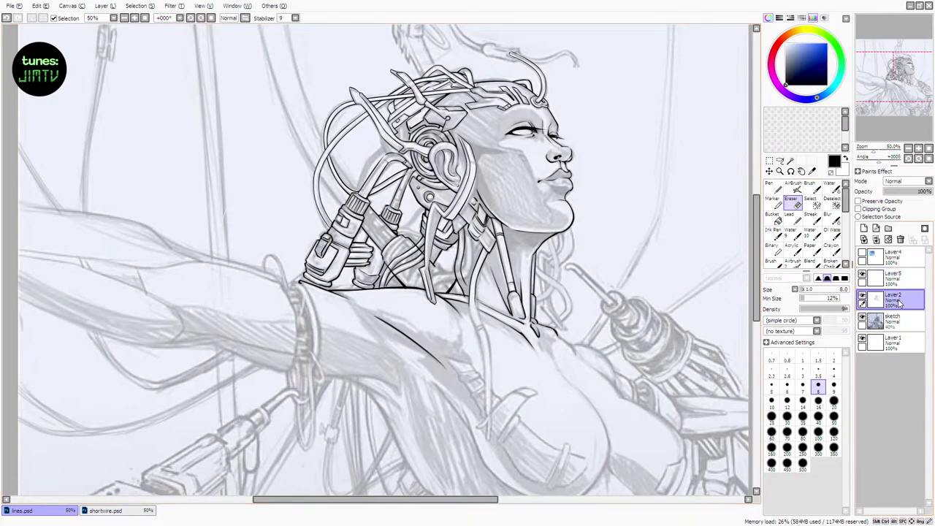
{"action": "mouse_move", "coordinate": [391, 277]}
{"action": "left_mouse_down"}
{"action": "mouse_move", "coordinate": [401, 260]}
{"action": "mouse_move", "coordinate": [395, 279]}
{"action": "left_mouse_up"}
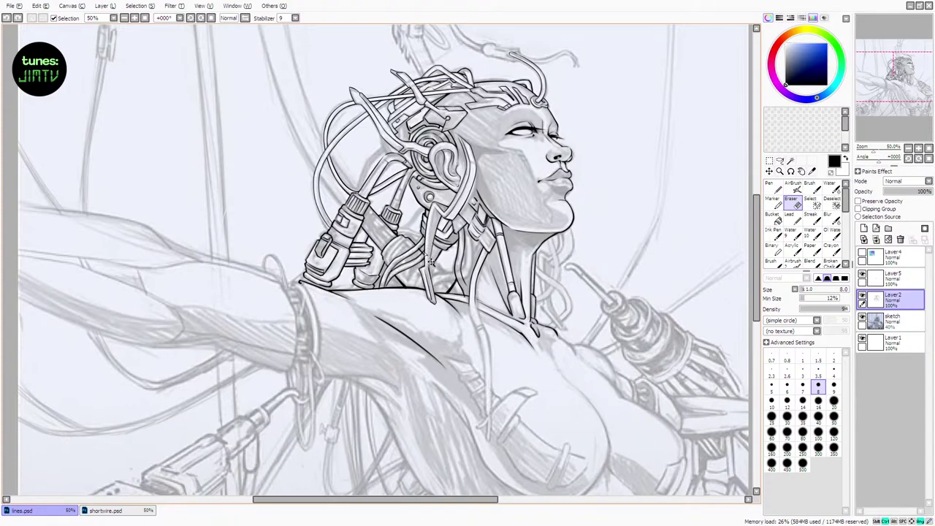
{"action": "left_click_drag", "start_coordinate": [427, 258], "coordinate": [420, 255]}
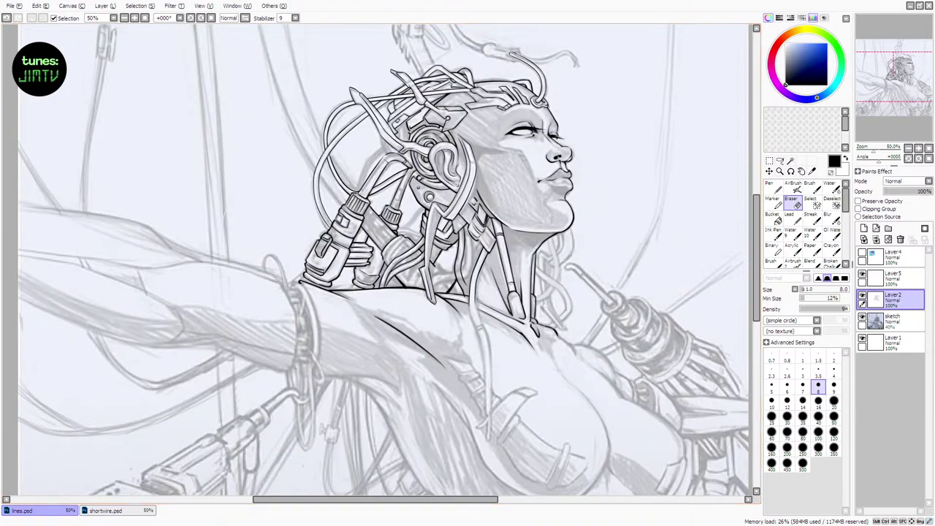
{"action": "left_click", "coordinate": [893, 278]}
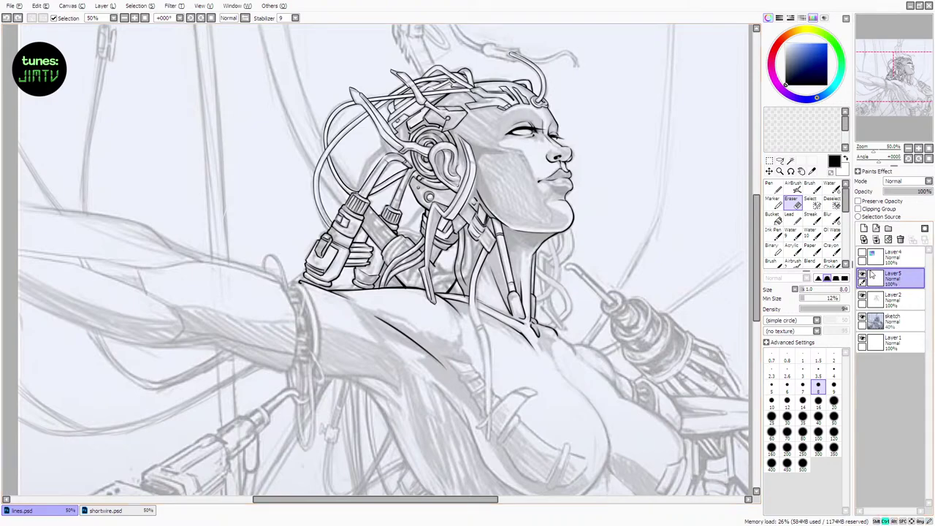
{"action": "key", "text": "ctrl+e"}
Ink the curved rim at the cylindrical connector's upper end with the Brush, repeatedly undoing and redrawing the stroke
{"action": "left_click", "coordinate": [812, 187]}
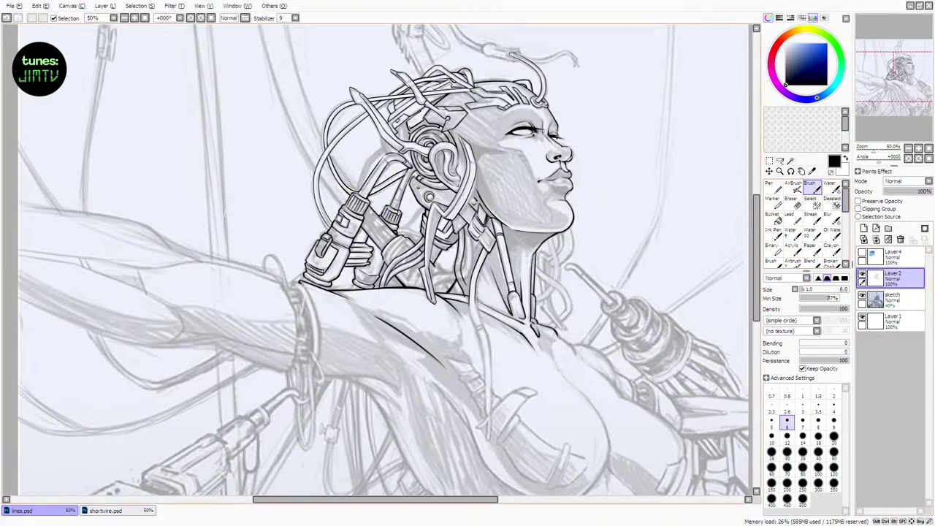
{"action": "left_click_drag", "start_coordinate": [385, 257], "coordinate": [403, 239]}
{"action": "key", "text": "ctrl+z"}
{"action": "key", "text": "ctrl+z"}
{"action": "key", "text": "ctrl+z"}
{"action": "key", "text": "ctrl+z"}
{"action": "key", "text": "ctrl+z"}
{"action": "key", "text": "ctrl+z"}
{"action": "key", "text": "ctrl+z"}
{"action": "key", "text": "ctrl+z"}
{"action": "left_click_drag", "start_coordinate": [385, 260], "coordinate": [401, 241]}
{"action": "key", "text": "ctrl+z"}
{"action": "key", "text": "ctrl+z"}
Add a new layer above Layer2 and ink a cable curving across the neck above the shoulder, undoing rough strokes
{"action": "left_click", "coordinate": [864, 227]}
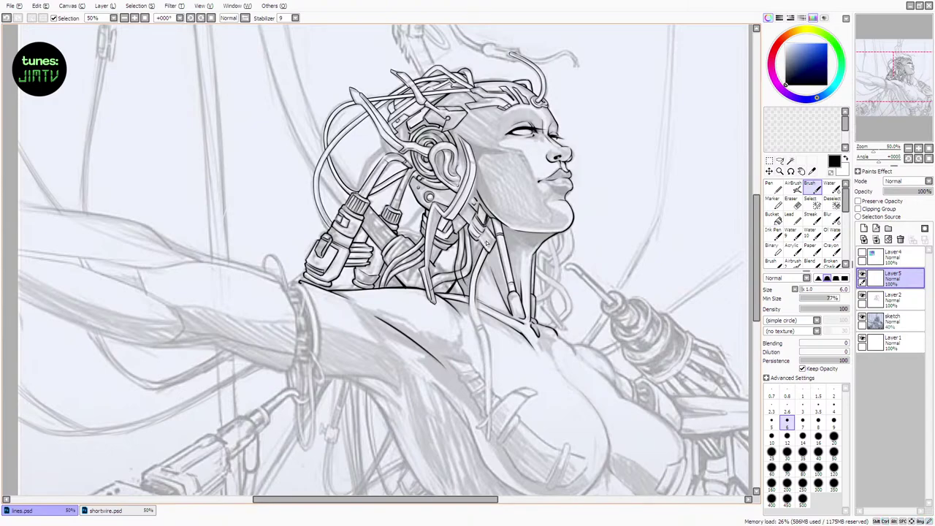
{"action": "key", "text": "ctrl+z"}
{"action": "left_click_drag", "start_coordinate": [432, 293], "coordinate": [473, 267]}
{"action": "key", "text": "ctrl+z"}
{"action": "key", "text": "ctrl+z"}
{"action": "key", "text": "ctrl+z"}
{"action": "key", "text": "ctrl+z"}
{"action": "key", "text": "ctrl+z"}
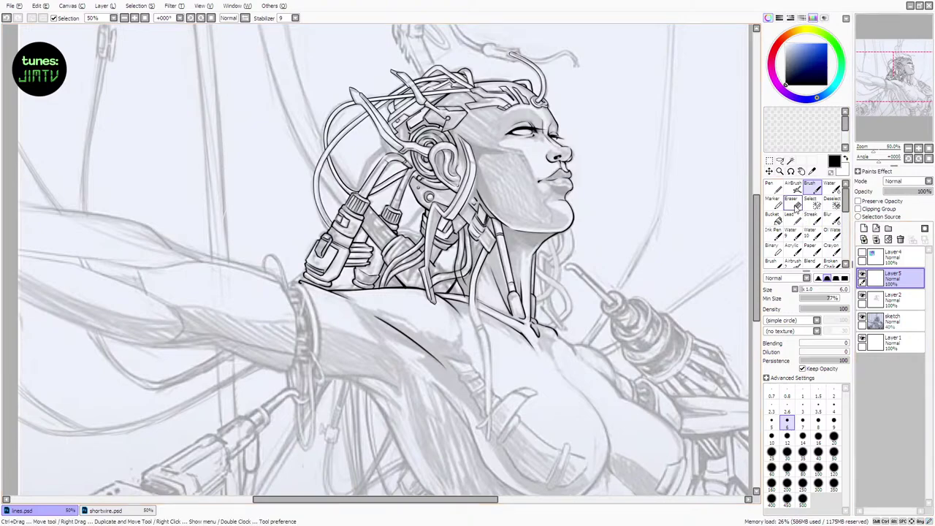
Compare Layer5 and Layer2 by toggling their visibility, and erase the Layer2 lines that show through the new neck cable
{"action": "key", "text": "e"}
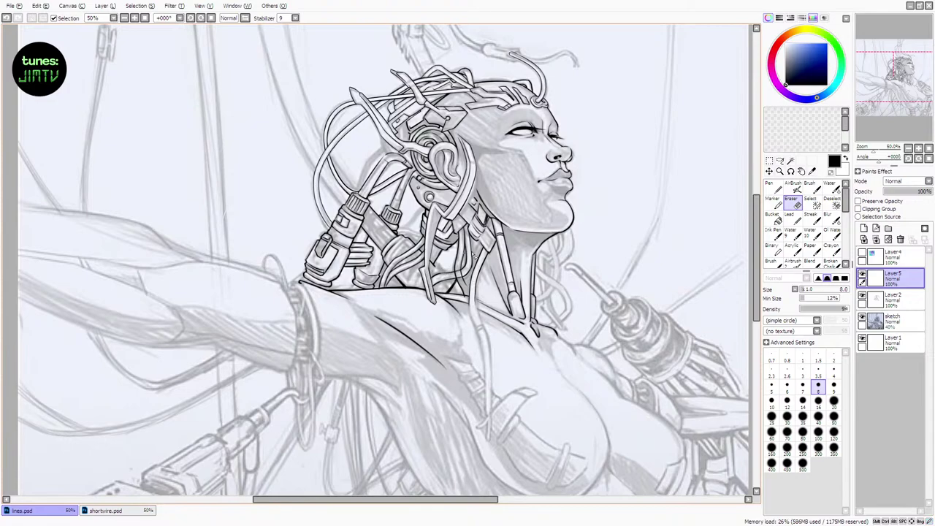
{"action": "left_click", "coordinate": [865, 299]}
{"action": "left_click", "coordinate": [865, 299]}
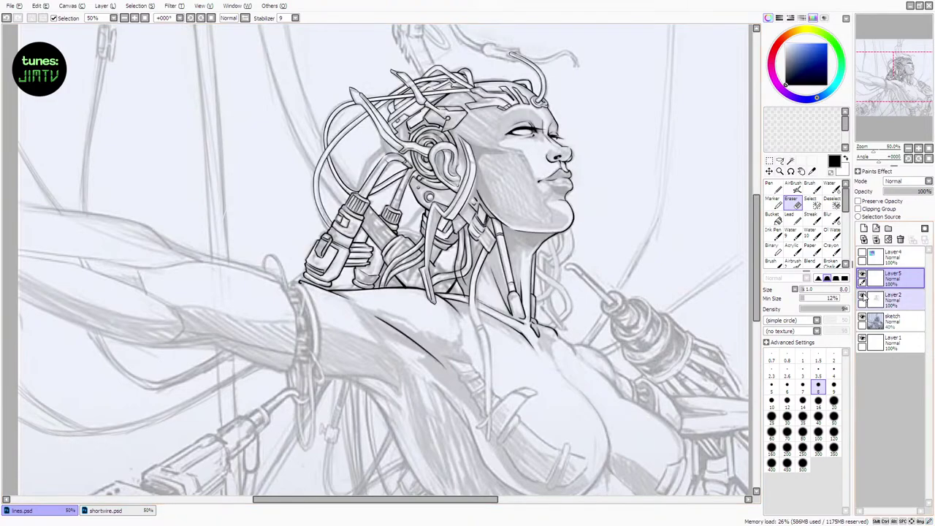
{"action": "left_click", "coordinate": [861, 276]}
{"action": "left_click", "coordinate": [862, 275]}
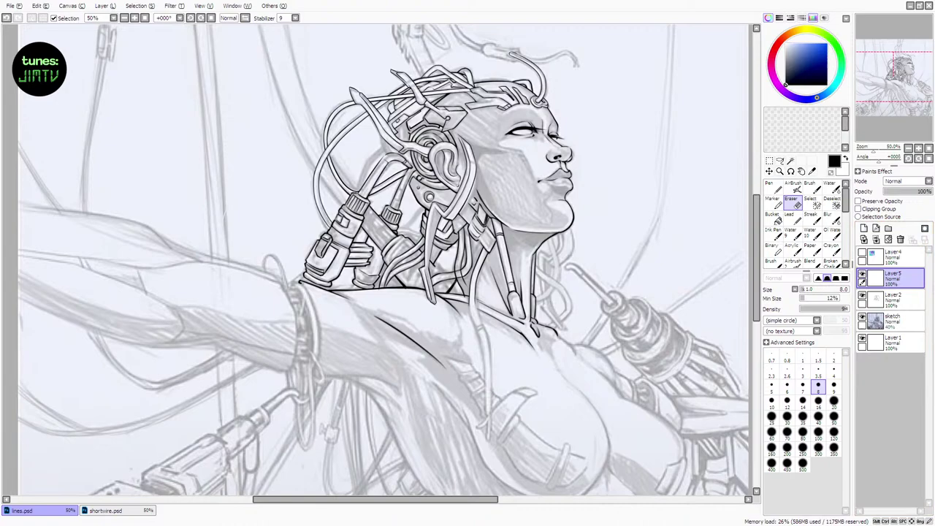
{"action": "left_click", "coordinate": [892, 298]}
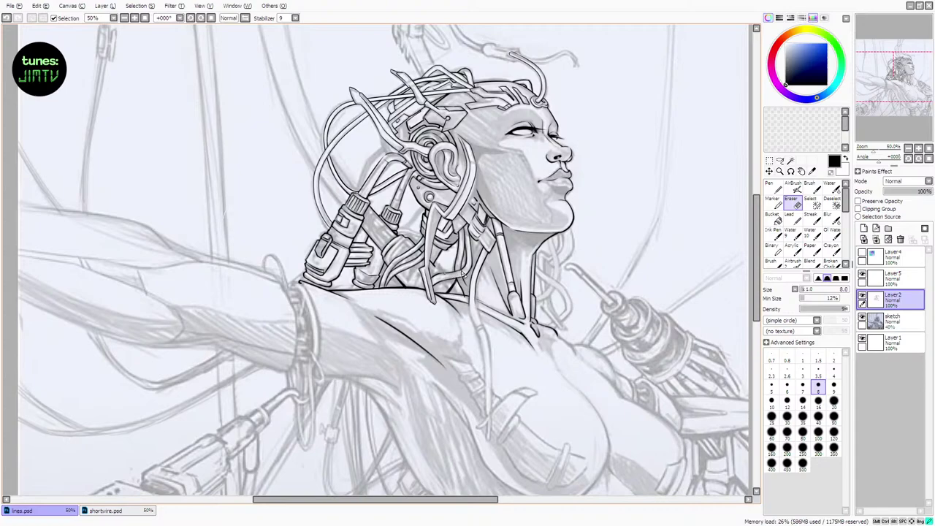
{"action": "left_click", "coordinate": [892, 277]}
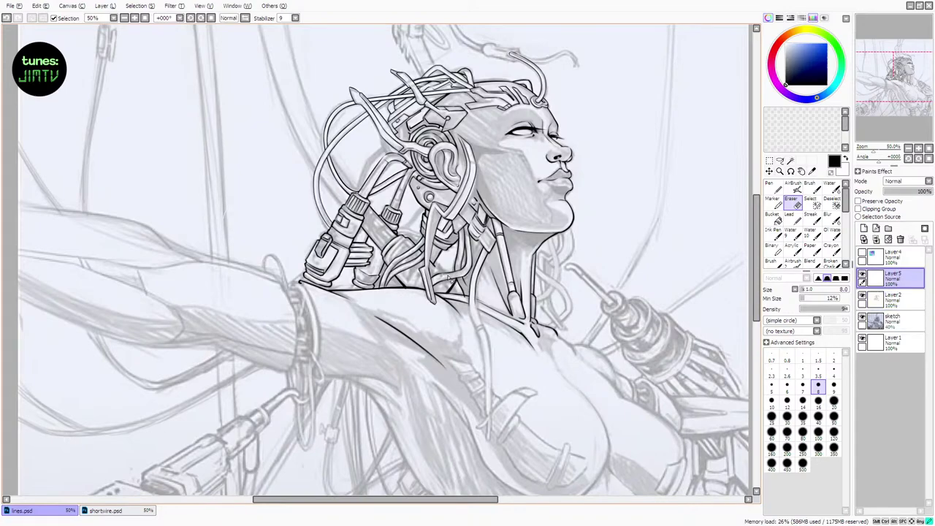
Ink the curved edge of the neck cable just above the shoulder on Layer5, undoing and redoing strokes to compare them
{"action": "key", "text": "b"}
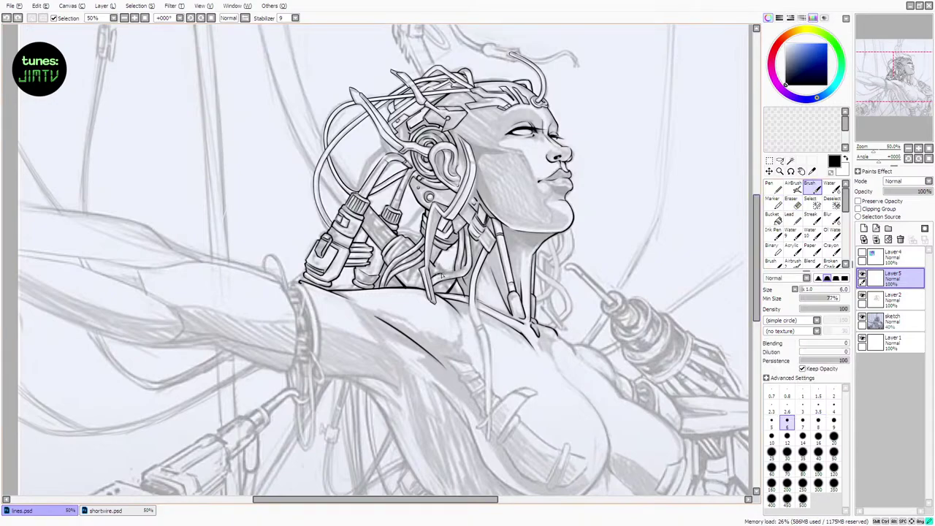
{"action": "key", "text": "ctrl+z"}
{"action": "left_click_drag", "start_coordinate": [440, 276], "coordinate": [459, 272]}
{"action": "key", "text": "ctrl+z"}
{"action": "key", "text": "ctrl+z"}
{"action": "key", "text": "ctrl+z"}
{"action": "key", "text": "ctrl+y"}
{"action": "key", "text": "ctrl+z"}
{"action": "left_click_drag", "start_coordinate": [438, 278], "coordinate": [457, 272]}
{"action": "key", "text": "ctrl+z"}
{"action": "key", "text": "ctrl+z"}
{"action": "key", "text": "ctrl+z"}
{"action": "key", "text": "ctrl+y"}
{"action": "key", "text": "ctrl+z"}
{"action": "key", "text": "ctrl+y"}
{"action": "key", "text": "ctrl+z"}
{"action": "key", "text": "ctrl+y"}
{"action": "key", "text": "ctrl+z"}
{"action": "key", "text": "ctrl+y"}
{"action": "key", "text": "ctrl+z"}
{"action": "key", "text": "ctrl+y"}
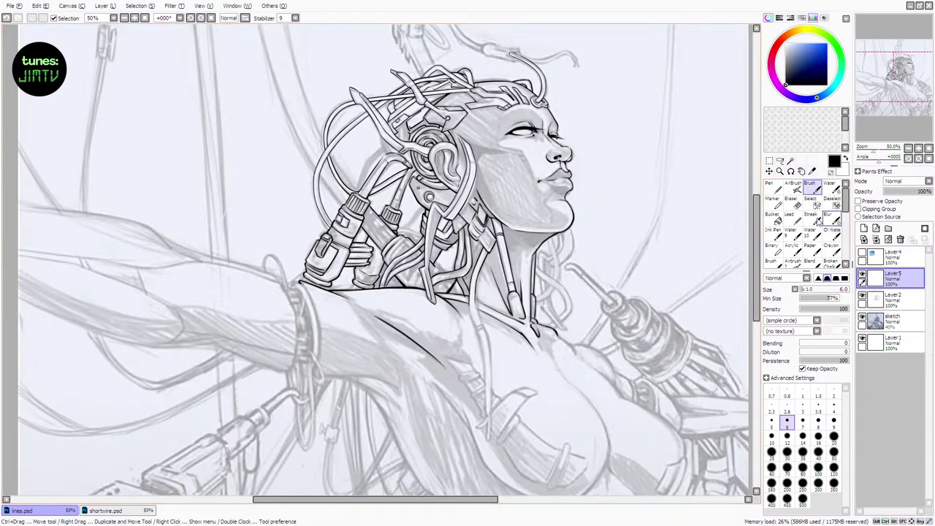
Merge Layer5 down into Layer2 and undo the last stroke made on the merged line art
{"action": "key", "text": "e"}
{"action": "key", "text": "ctrl+e"}
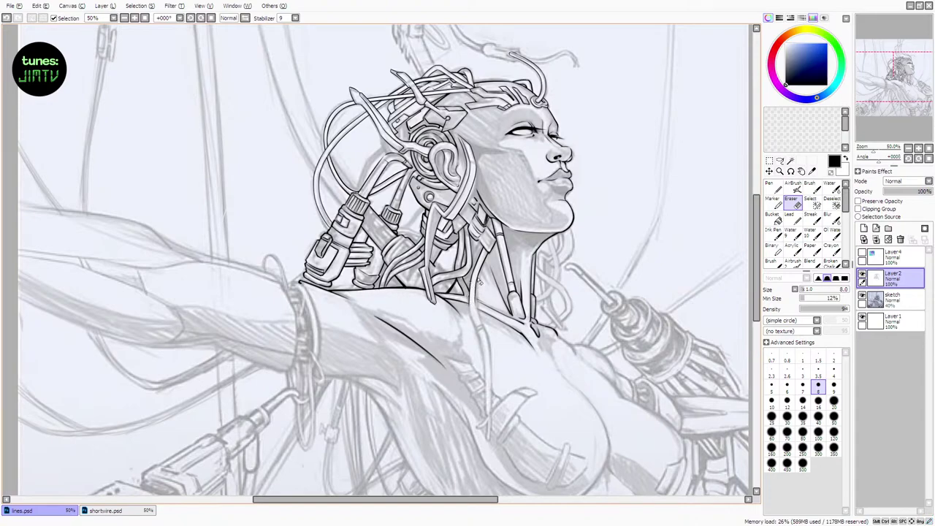
{"action": "key", "text": "ctrl+z"}
Hide the sketch layer to view the line art alone, and clean up rough lines on Layer2 with the Eraser
{"action": "left_click", "coordinate": [894, 298]}
{"action": "left_click", "coordinate": [863, 297]}
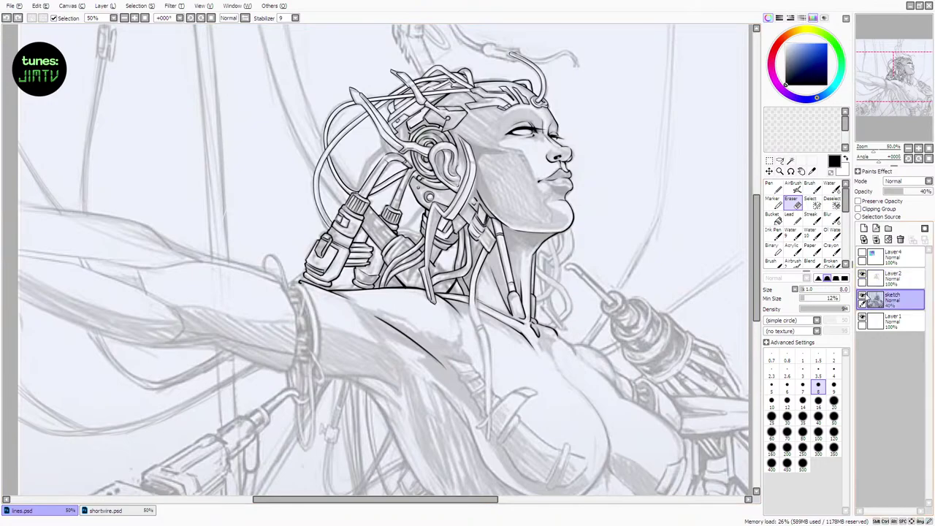
{"action": "left_click", "coordinate": [811, 187]}
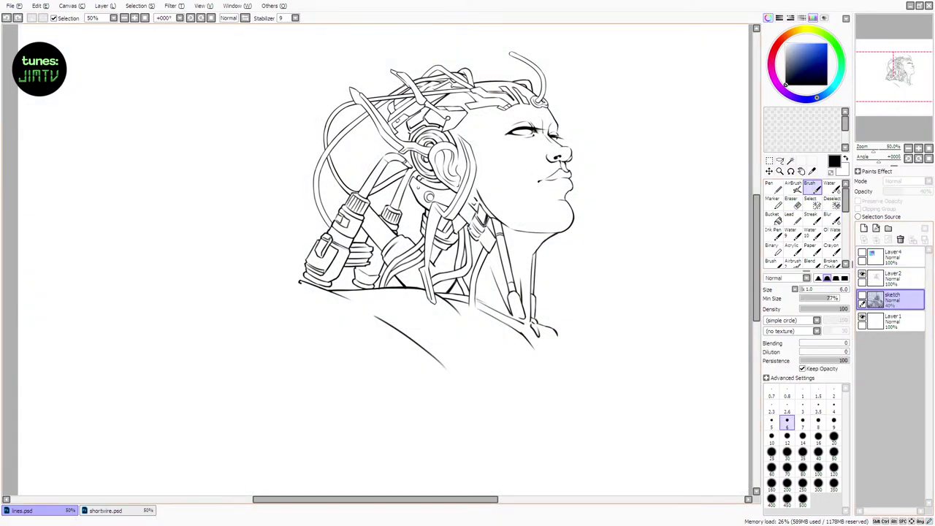
{"action": "left_click", "coordinate": [895, 278]}
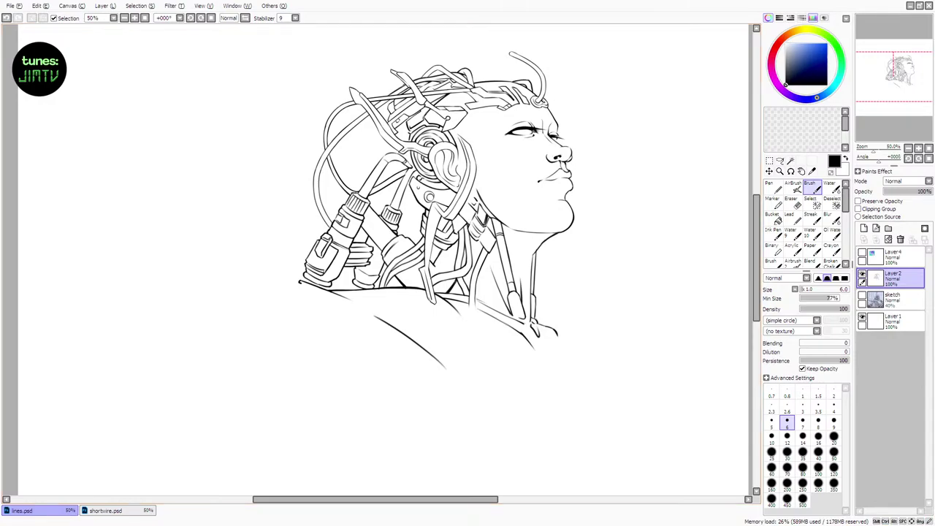
{"action": "key", "text": "e"}
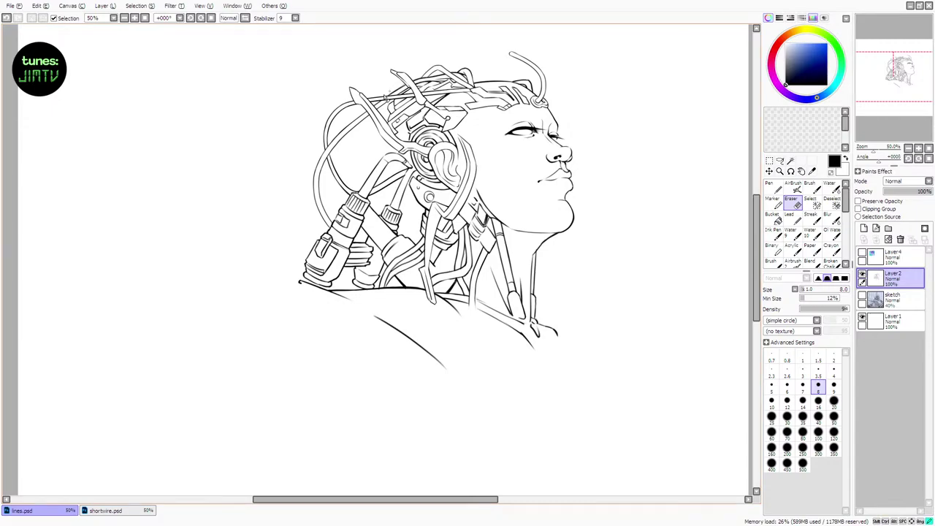
{"action": "left_click", "coordinate": [811, 187]}
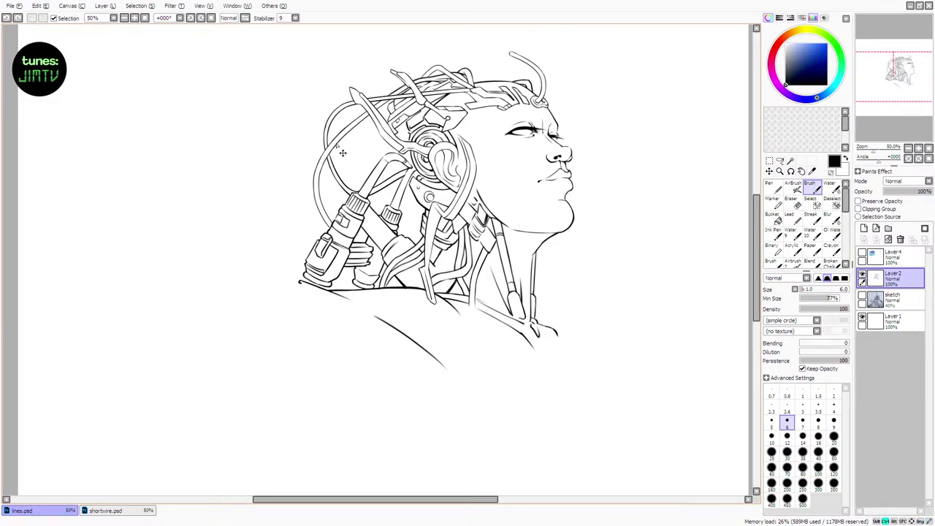
Re-ink part of the looping cable behind the head, undoing rough strokes and briefly comparing it with the sketch
{"action": "key", "text": "ctrl+z"}
{"action": "key", "text": "ctrl+z"}
{"action": "left_click_drag", "start_coordinate": [347, 134], "coordinate": [371, 114]}
{"action": "key", "text": "ctrl+z"}
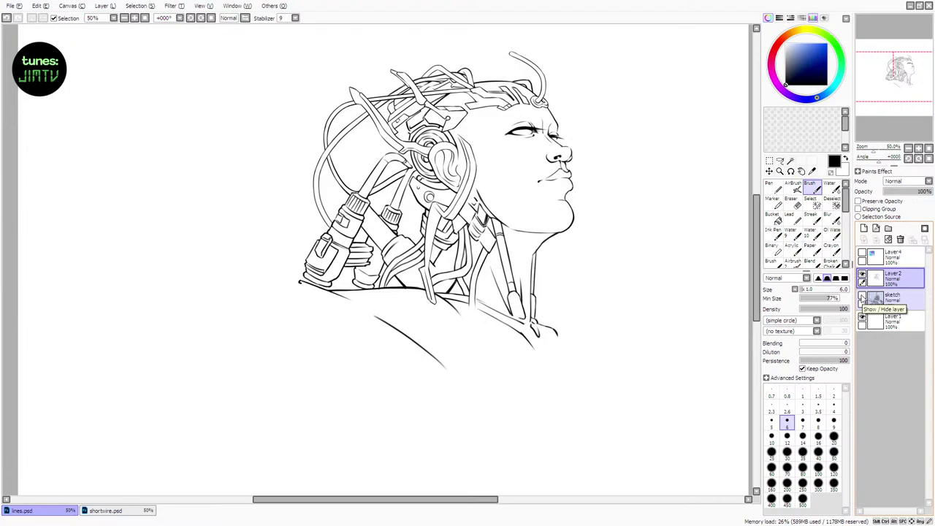
{"action": "left_click", "coordinate": [862, 296]}
{"action": "left_click", "coordinate": [862, 296]}
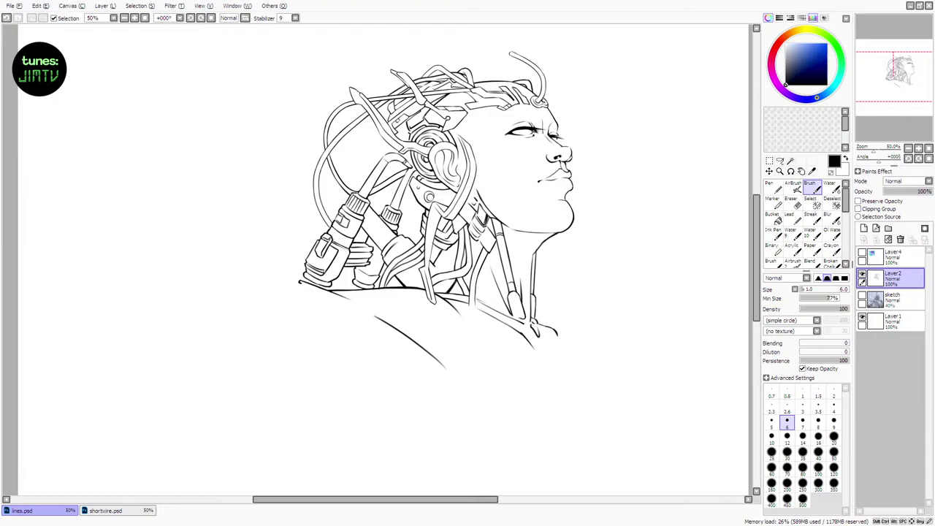
Erase and re-ink the outline of the ear on Layer2, and show the sketch layer again
{"action": "key", "text": "e"}
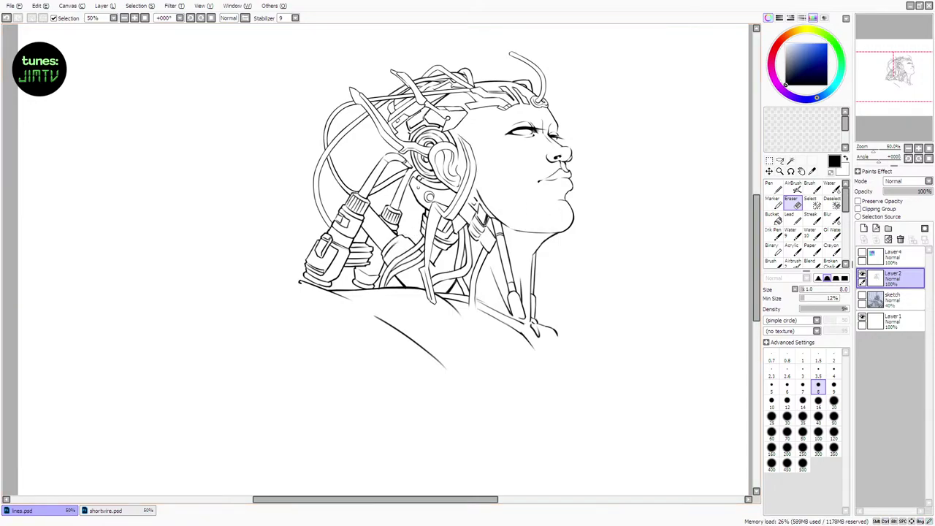
{"action": "key", "text": "b"}
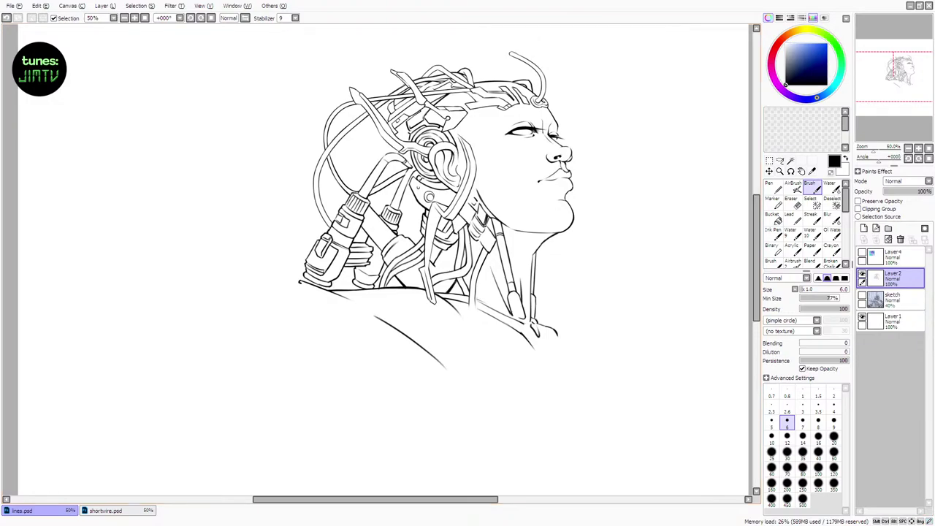
{"action": "left_click", "coordinate": [861, 296]}
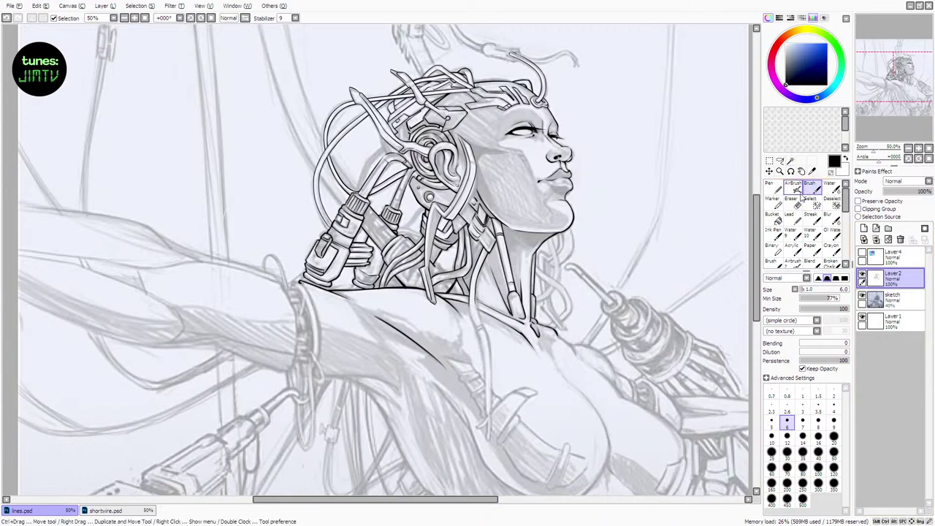
Refine the upper lip and mouth line by alternating Eraser and Brush, redrawing the short stroke between the lips
{"action": "key", "text": "e"}
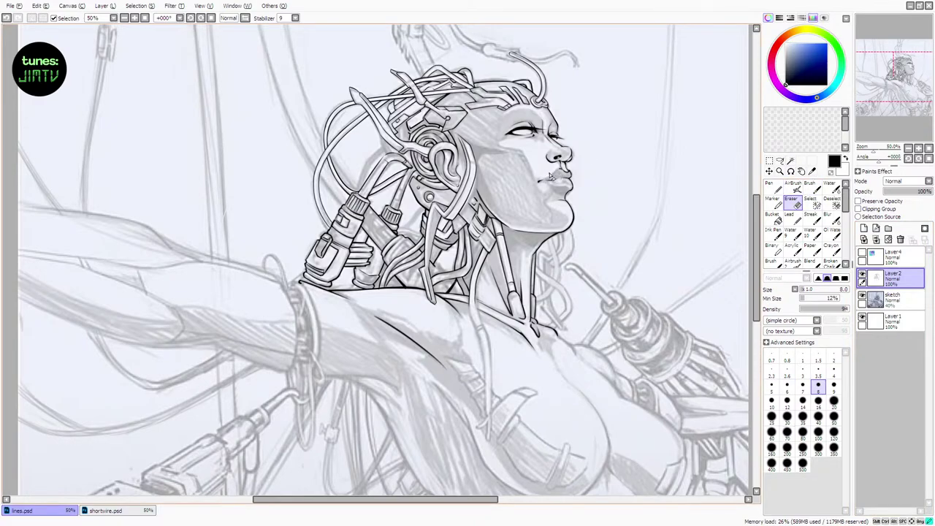
{"action": "key", "text": "b"}
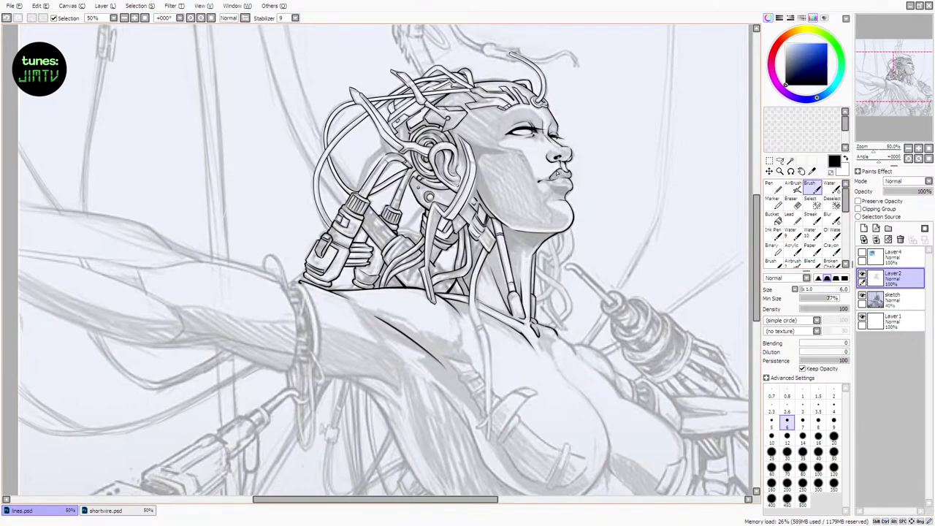
{"action": "key", "text": "e"}
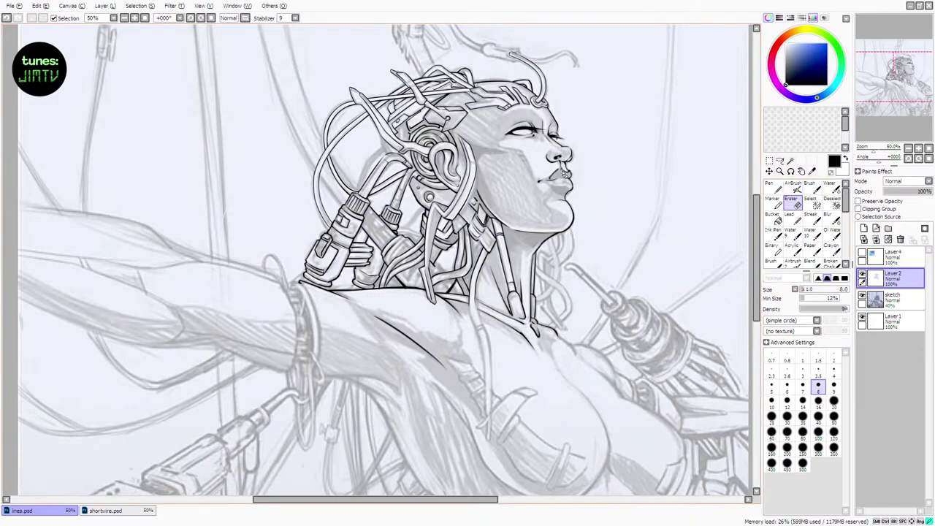
{"action": "key", "text": "b"}
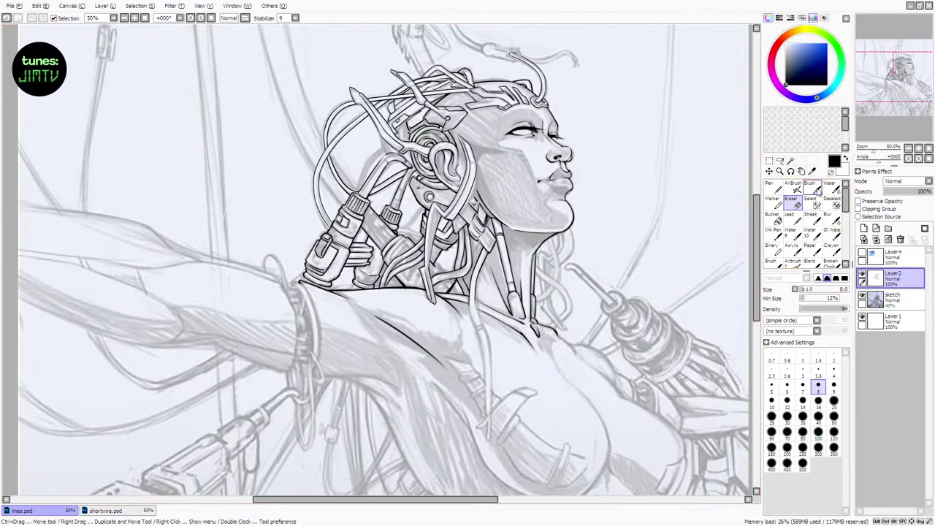
{"action": "key", "text": "ctrl+z"}
{"action": "left_click_drag", "start_coordinate": [551, 176], "coordinate": [558, 174]}
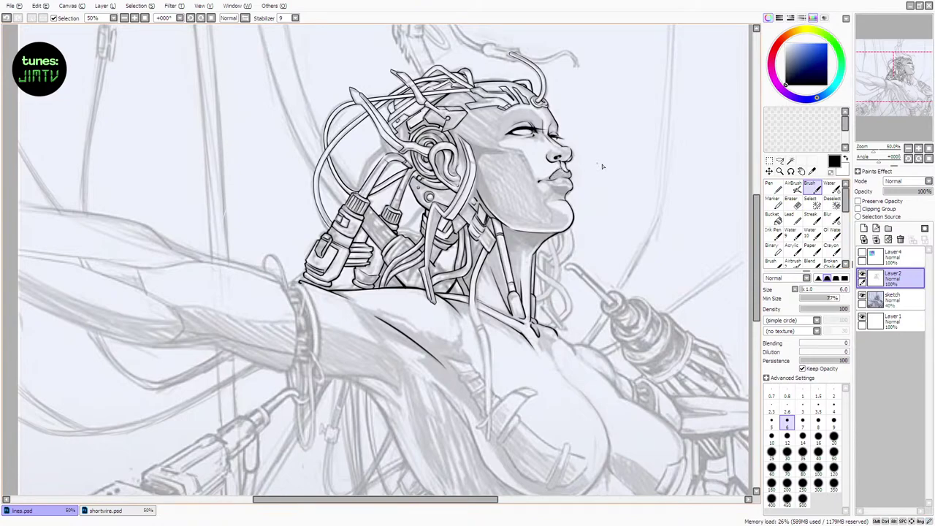
Check the face with the sketch hidden and shown, and retouch the contour between the lower lip and chin
{"action": "left_click", "coordinate": [862, 295]}
{"action": "left_click", "coordinate": [862, 296]}
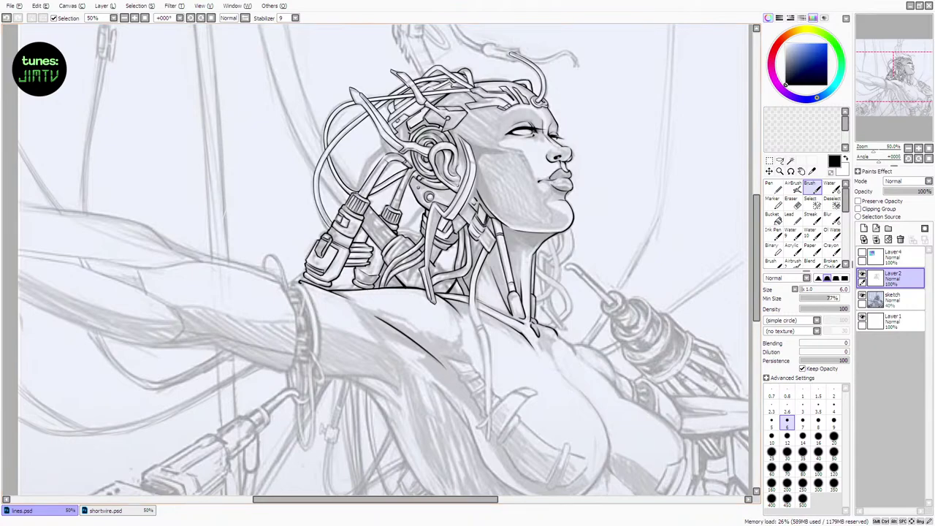
{"action": "left_click", "coordinate": [861, 296]}
{"action": "left_click", "coordinate": [862, 296]}
{"action": "key", "text": "e"}
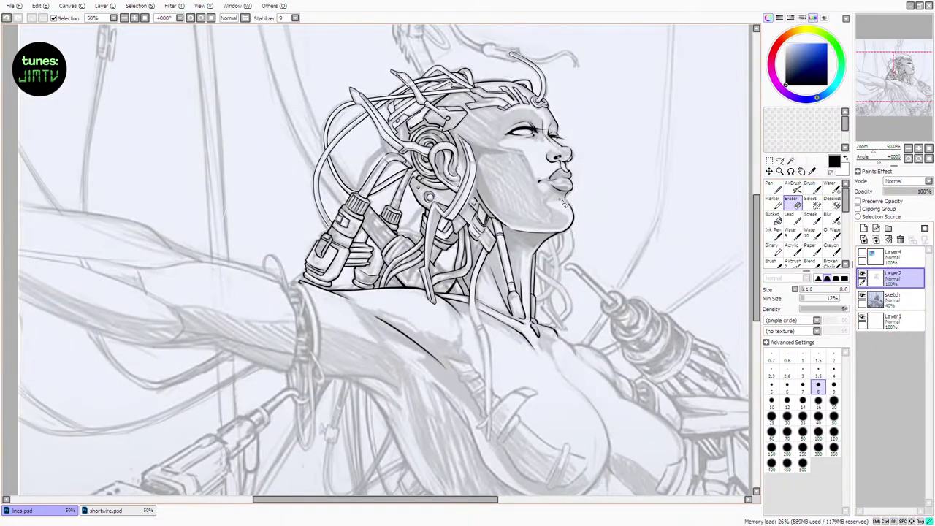
{"action": "key", "text": "b"}
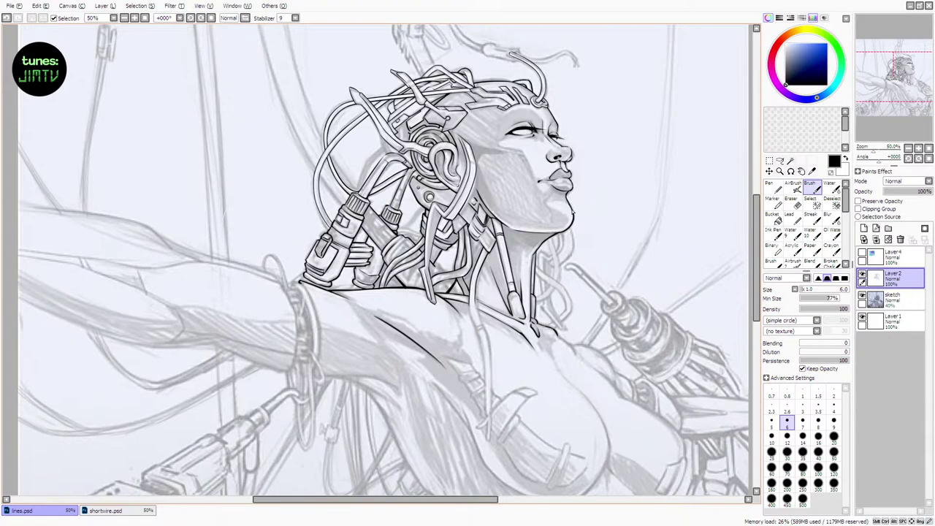
{"action": "key", "text": "ctrl+z"}
{"action": "mouse_move", "coordinate": [565, 199]}
{"action": "left_mouse_down"}
{"action": "mouse_move", "coordinate": [571, 209]}
{"action": "mouse_move", "coordinate": [564, 200]}
{"action": "left_mouse_up"}
{"action": "key", "text": "ctrl+z"}
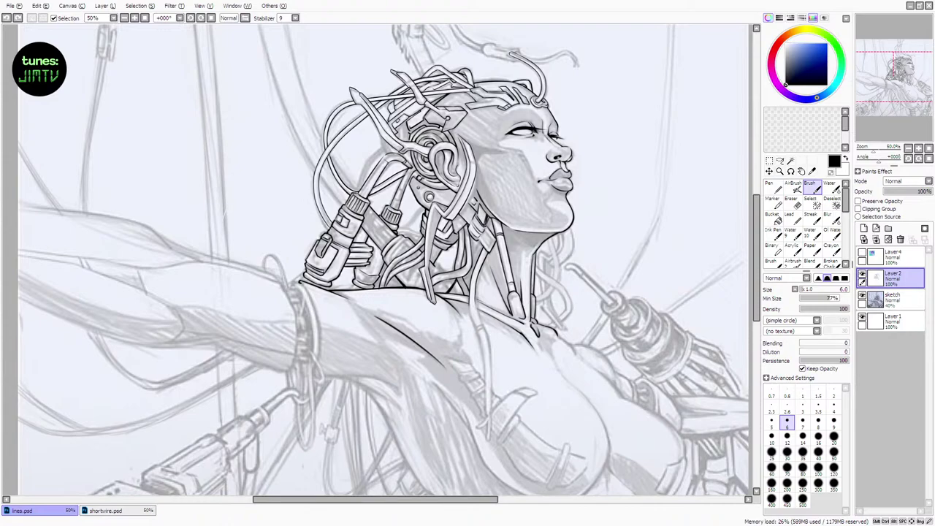
Clean up the line at the tip of the nose with the Eraser and save the file
{"action": "left_click", "coordinate": [797, 202]}
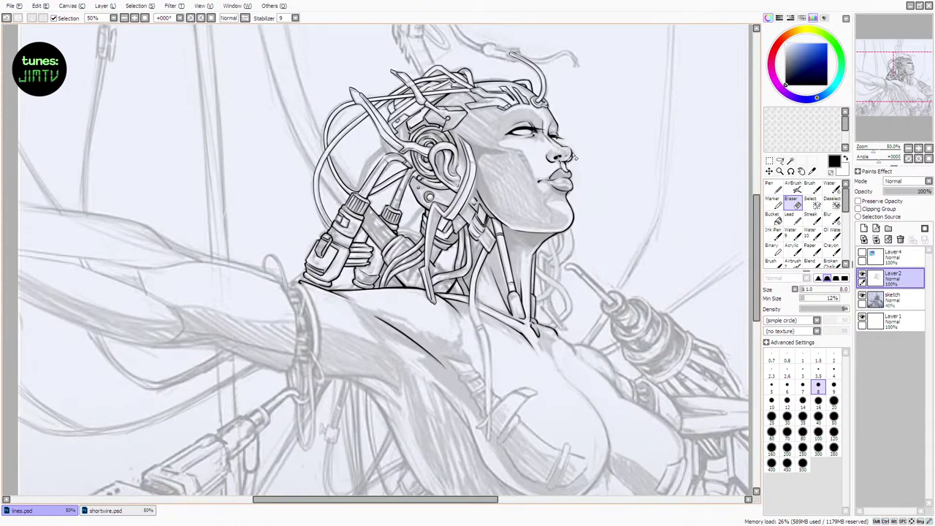
{"action": "left_click", "coordinate": [817, 187]}
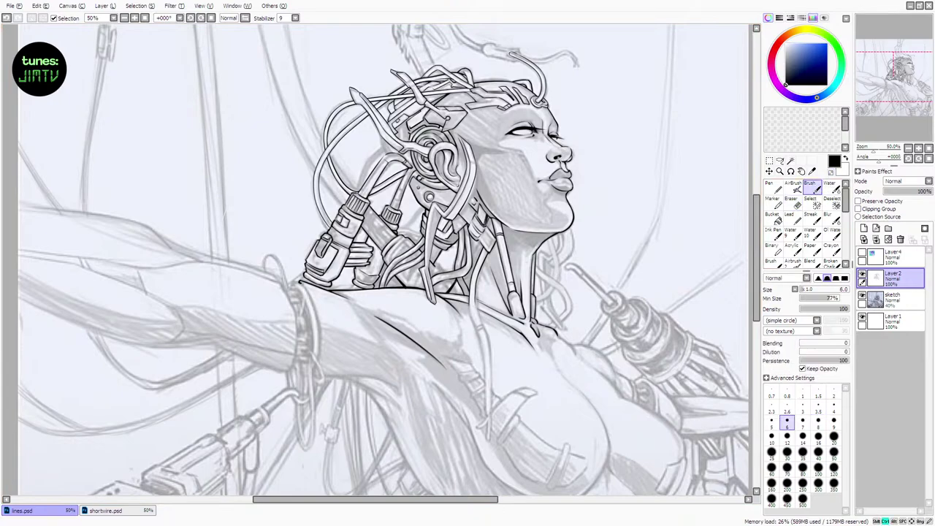
{"action": "key", "text": "ctrl+s"}
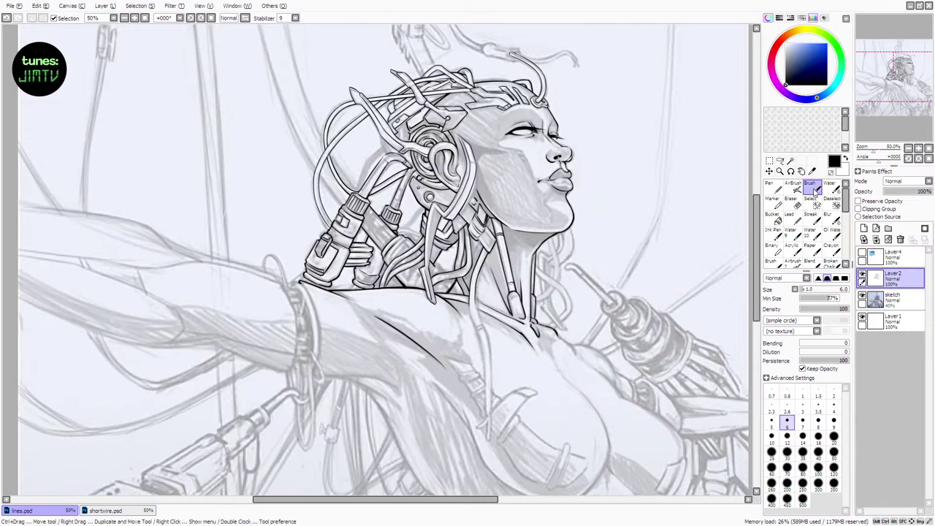
Extend the curved line across the shoulder up toward the neck with the Brush, undoing and redrawing rough strokes
{"action": "left_click_drag", "start_coordinate": [487, 501], "coordinate": [488, 502]}
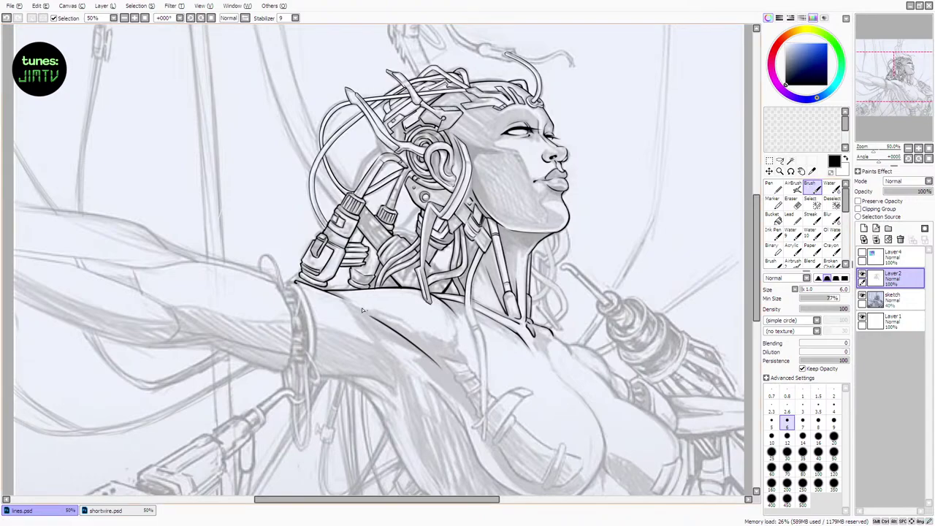
{"action": "key", "text": "ctrl+z"}
{"action": "mouse_move", "coordinate": [362, 310]}
{"action": "left_mouse_down"}
{"action": "mouse_move", "coordinate": [400, 336]}
{"action": "mouse_move", "coordinate": [380, 322]}
{"action": "mouse_move", "coordinate": [393, 331]}
{"action": "left_mouse_up"}
{"action": "key", "text": "ctrl+z"}
{"action": "key", "text": "ctrl+z"}
{"action": "key", "text": "ctrl+z"}
{"action": "key", "text": "ctrl+z"}
{"action": "key", "text": "ctrl+z"}
{"action": "left_click_drag", "start_coordinate": [356, 307], "coordinate": [399, 336]}
Clean up the extended shoulder line with the Eraser and Brush
{"action": "key", "text": "e"}
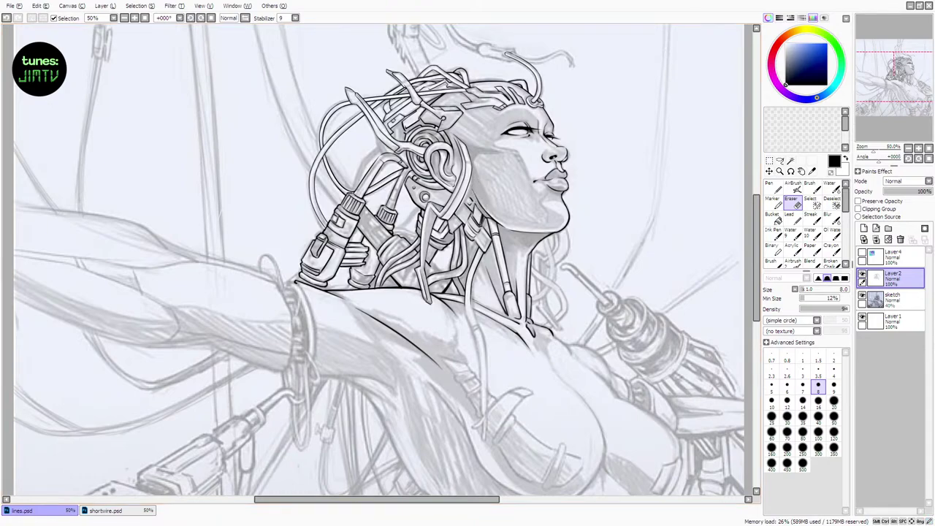
{"action": "key", "text": "b"}
{"action": "left_click_drag", "start_coordinate": [758, 246], "coordinate": [757, 235]}
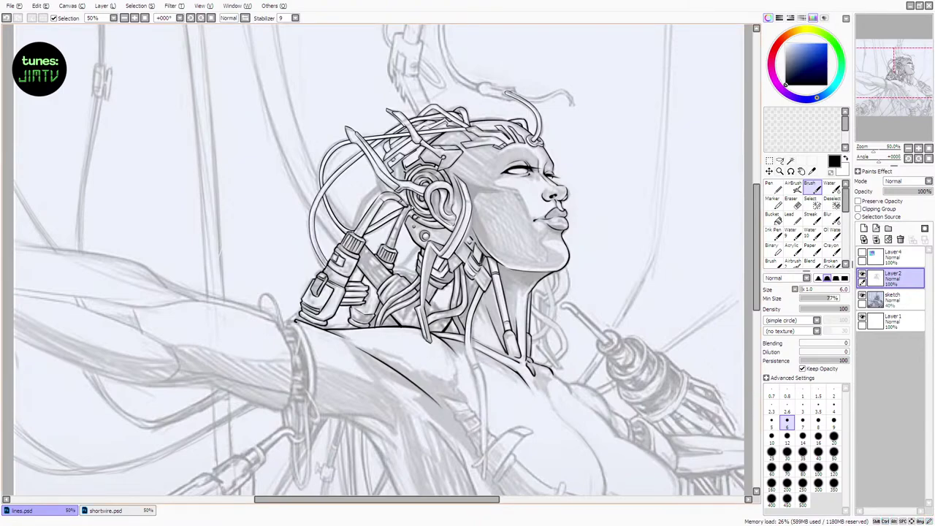
{"action": "left_click", "coordinate": [794, 200]}
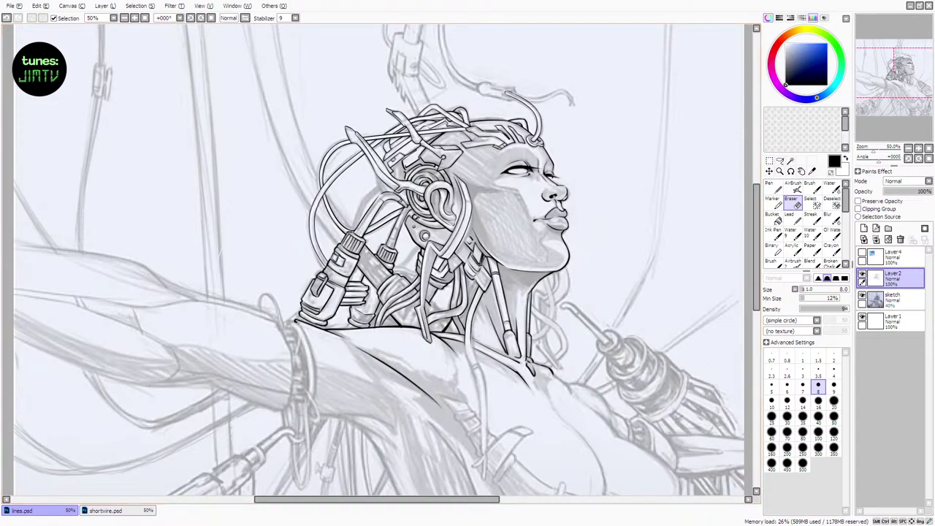
{"action": "left_click", "coordinate": [810, 188]}
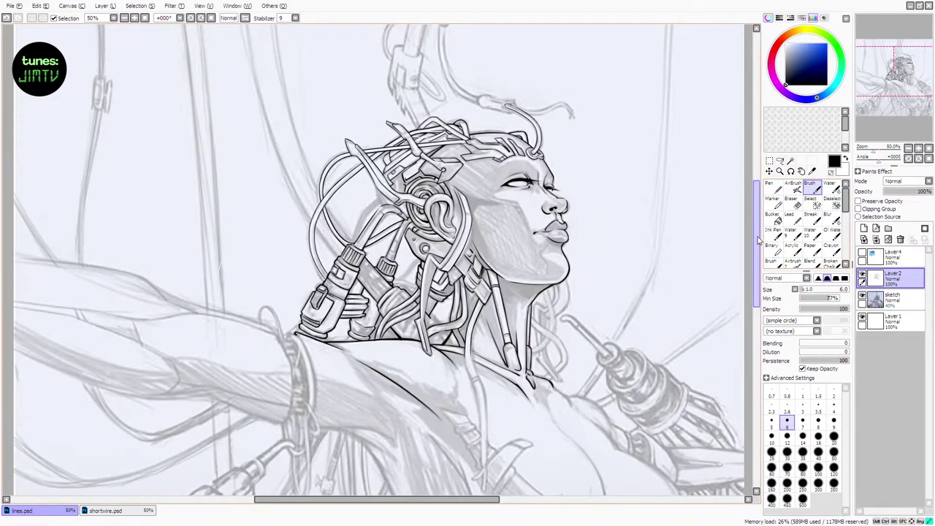
Retouch the eyelid and eye-corner lines with the Brush, undoing strokes that miss
{"action": "left_click_drag", "start_coordinate": [757, 238], "coordinate": [757, 242]}
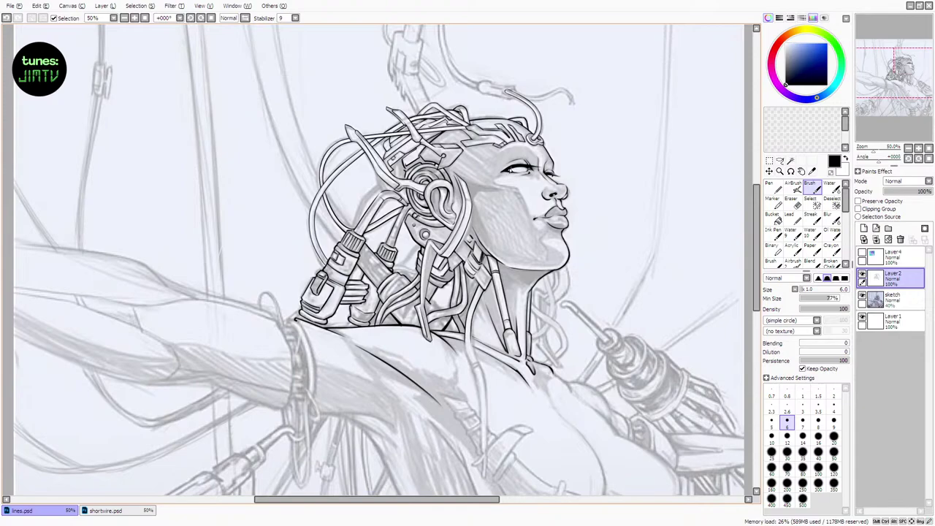
{"action": "key", "text": "ctrl+z"}
{"action": "left_click_drag", "start_coordinate": [511, 171], "coordinate": [529, 167]}
{"action": "key", "text": "ctrl+z"}
{"action": "left_click_drag", "start_coordinate": [549, 174], "coordinate": [556, 177]}
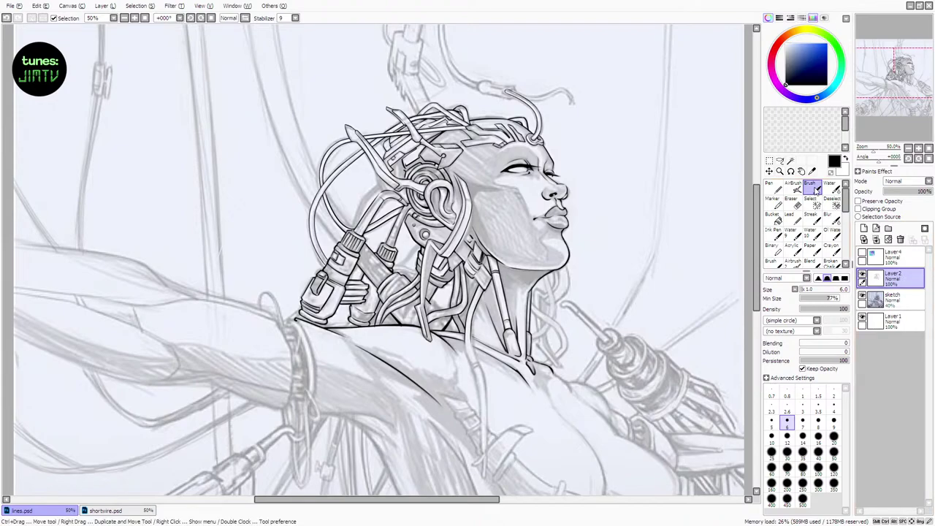
Try short Brush strokes on the cables between the neck and shoulder, undoing the rough ones
{"action": "scroll", "coordinate": [737, 236], "scroll_direction": "down", "scroll_amount": 5}
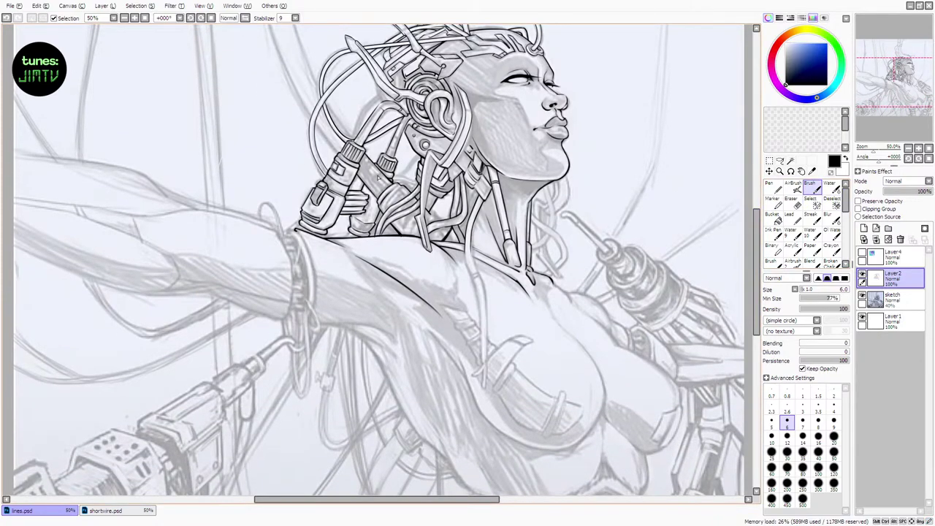
{"action": "mouse_move", "coordinate": [386, 208]}
{"action": "left_mouse_down"}
{"action": "mouse_move", "coordinate": [409, 186]}
{"action": "mouse_move", "coordinate": [401, 192]}
{"action": "left_mouse_up"}
{"action": "key", "text": "ctrl+z"}
{"action": "key", "text": "ctrl+z"}
{"action": "left_click_drag", "start_coordinate": [398, 222], "coordinate": [410, 236]}
{"action": "key", "text": "ctrl+z"}
{"action": "key", "text": "ctrl+z"}
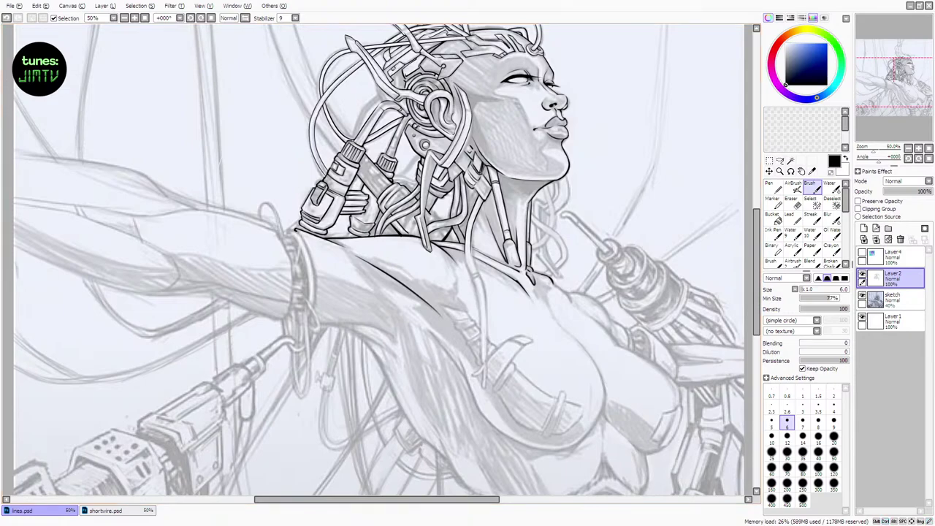
{"action": "key", "text": "ctrl+z"}
{"action": "left_click_drag", "start_coordinate": [407, 191], "coordinate": [410, 199]}
{"action": "key", "text": "ctrl+z"}
{"action": "key", "text": "ctrl+z"}
Add a new layer above Layer2 and ink details among the cables above the shoulder with the Brush and Eraser
{"action": "left_click", "coordinate": [863, 228]}
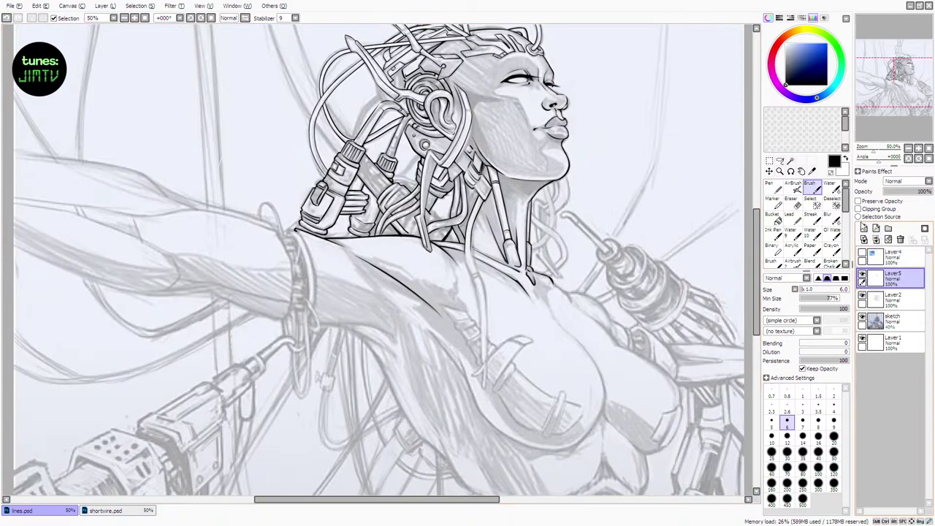
{"action": "key", "text": "ctrl+z"}
{"action": "left_click_drag", "start_coordinate": [408, 196], "coordinate": [427, 222]}
{"action": "mouse_move", "coordinate": [416, 237]}
{"action": "left_mouse_down"}
{"action": "mouse_move", "coordinate": [411, 222]}
{"action": "mouse_move", "coordinate": [438, 230]}
{"action": "left_mouse_up"}
{"action": "key", "text": "ctrl+z"}
{"action": "key", "text": "ctrl+z"}
{"action": "key", "text": "ctrl+z"}
{"action": "key", "text": "ctrl+z"}
{"action": "key", "text": "ctrl+z"}
{"action": "key", "text": "e"}
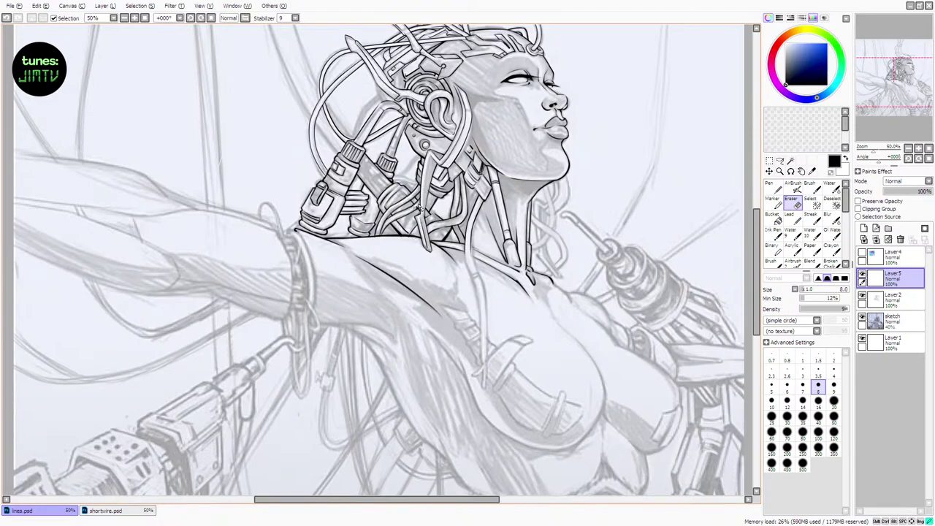
{"action": "left_click", "coordinate": [811, 188]}
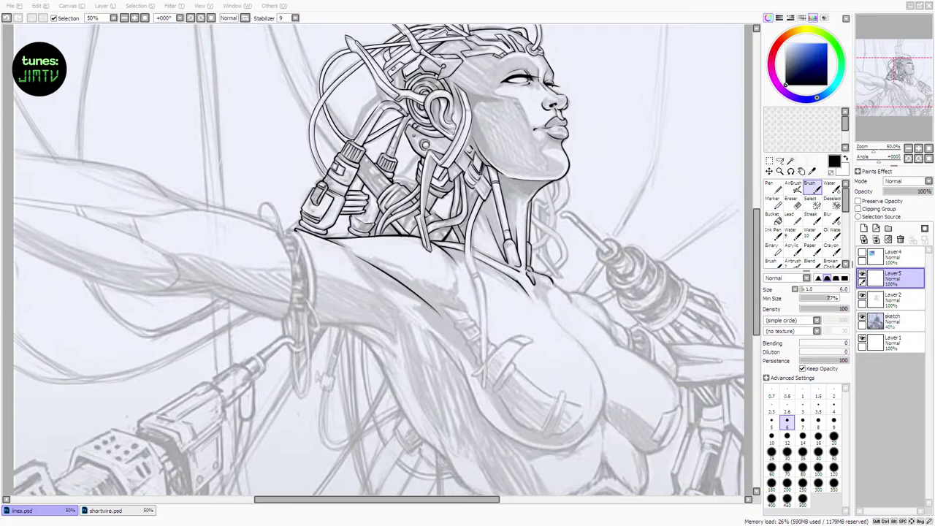
{"action": "left_click", "coordinate": [449, 4]}
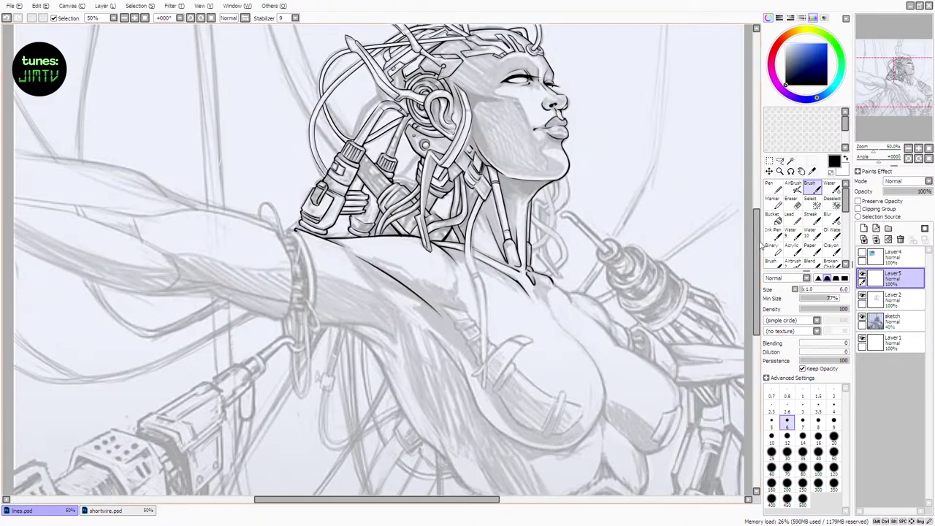
Compare the cable details hidden and shown, merge their layer down into Layer2, and add a fresh layer for the torso
{"action": "left_click_drag", "start_coordinate": [757, 239], "coordinate": [760, 253]}
{"action": "left_click", "coordinate": [862, 275]}
{"action": "left_click", "coordinate": [862, 277]}
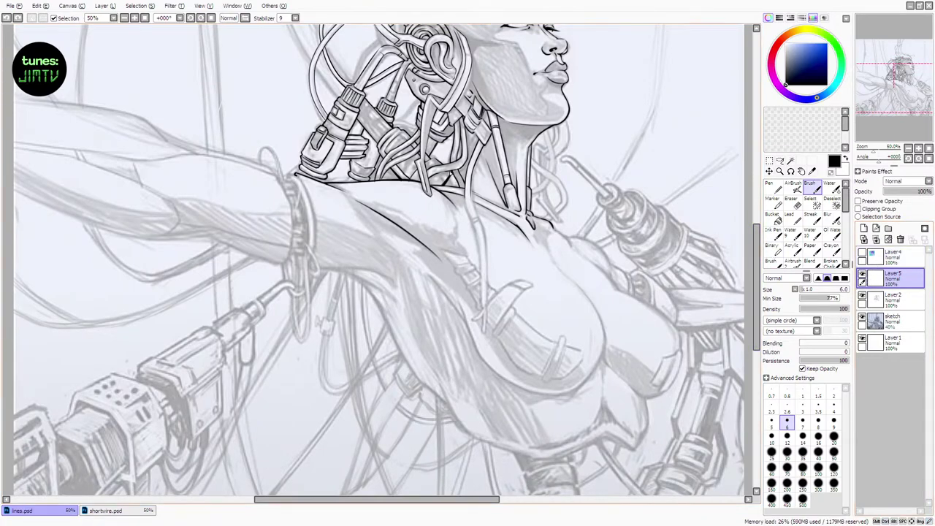
{"action": "key", "text": "ctrl"}
{"action": "key", "text": "ctrl+e"}
{"action": "left_click", "coordinate": [863, 229]}
{"action": "left_click_drag", "start_coordinate": [450, 498], "coordinate": [476, 509]}
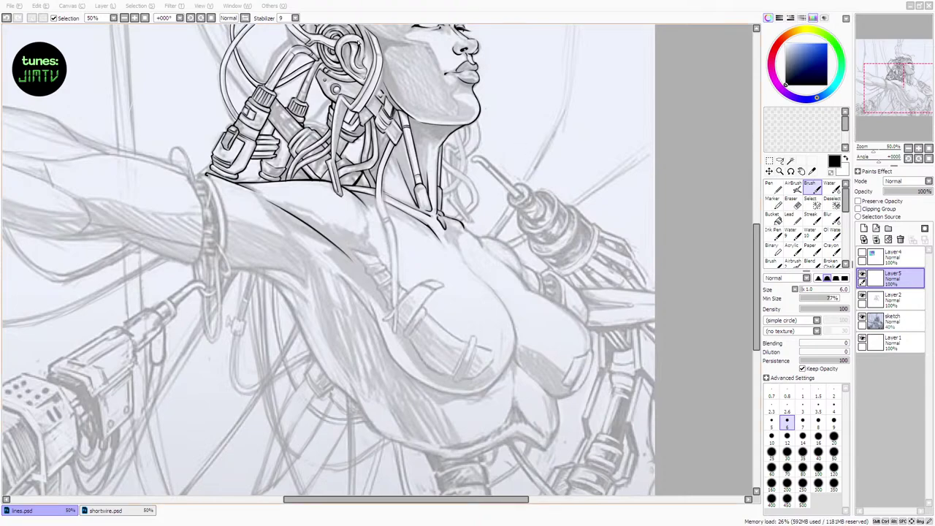
Set the Brush size to 7 and ink the underarm contour from the arm band down the side of the torso
{"action": "left_click", "coordinate": [383, 5]}
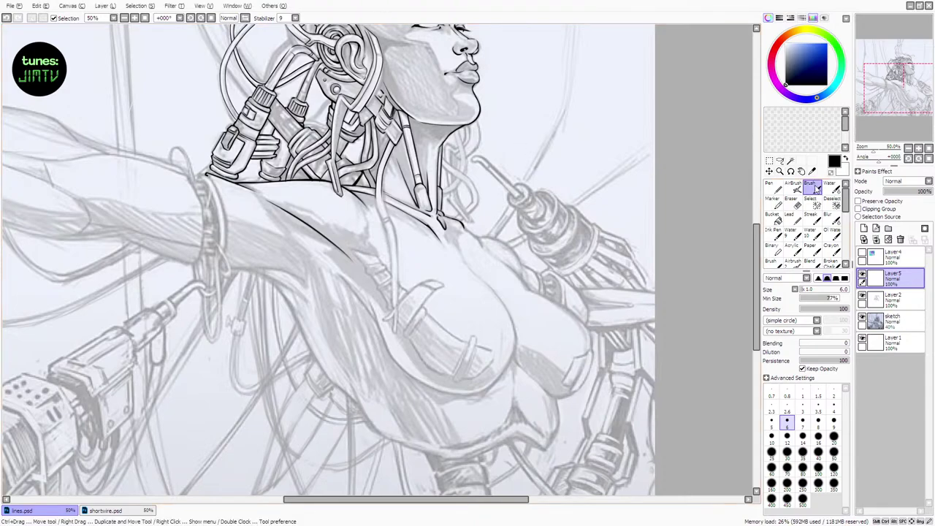
{"action": "key", "text": "ctrl+z"}
{"action": "left_click_drag", "start_coordinate": [243, 271], "coordinate": [286, 292]}
{"action": "key", "text": "ctrl+z"}
{"action": "left_click", "coordinate": [803, 291]}
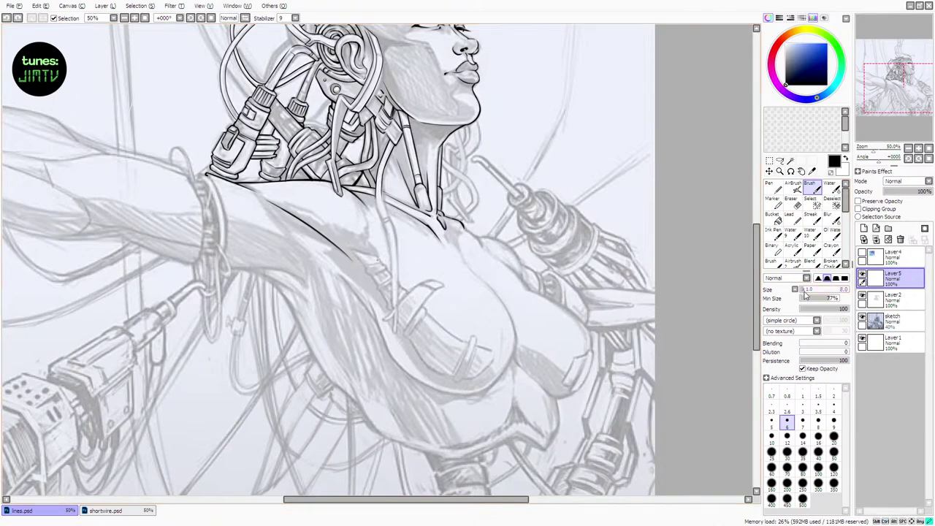
{"action": "left_click", "coordinate": [805, 292]}
{"action": "mouse_move", "coordinate": [238, 264]}
{"action": "left_mouse_down"}
{"action": "mouse_move", "coordinate": [302, 301]}
{"action": "mouse_move", "coordinate": [299, 314]}
{"action": "left_mouse_up"}
{"action": "key", "text": "ctrl+z"}
{"action": "left_click_drag", "start_coordinate": [273, 282], "coordinate": [301, 324]}
{"action": "key", "text": "ctrl+z"}
{"action": "mouse_move", "coordinate": [271, 281]}
{"action": "left_mouse_down"}
{"action": "mouse_move", "coordinate": [307, 339]}
{"action": "mouse_move", "coordinate": [272, 282]}
{"action": "mouse_move", "coordinate": [297, 300]}
{"action": "mouse_move", "coordinate": [273, 283]}
{"action": "mouse_move", "coordinate": [301, 324]}
{"action": "mouse_move", "coordinate": [305, 314]}
{"action": "mouse_move", "coordinate": [296, 316]}
{"action": "mouse_move", "coordinate": [326, 377]}
{"action": "left_mouse_up"}
{"action": "key", "text": "ctrl+z"}
{"action": "mouse_move", "coordinate": [295, 317]}
{"action": "left_mouse_down"}
{"action": "mouse_move", "coordinate": [334, 375]}
{"action": "mouse_move", "coordinate": [324, 372]}
{"action": "mouse_move", "coordinate": [362, 403]}
{"action": "left_mouse_up"}
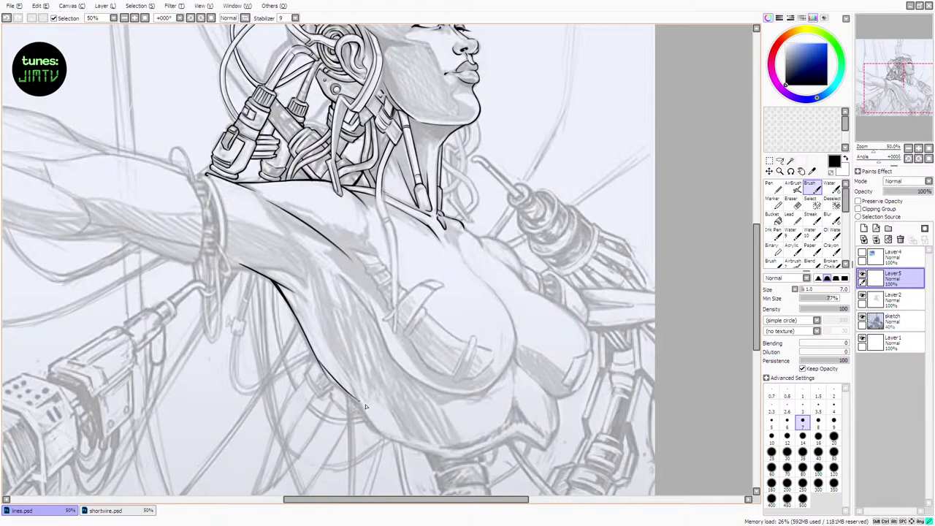
Extend the side contour from the ribs toward the torso's lower edge, redrawing rough strokes
{"action": "key", "text": "ctrl+z"}
{"action": "left_click_drag", "start_coordinate": [320, 363], "coordinate": [365, 412]}
{"action": "key", "text": "ctrl+z"}
{"action": "left_click_drag", "start_coordinate": [347, 395], "coordinate": [381, 434]}
{"action": "key", "text": "ctrl+z"}
{"action": "left_click_drag", "start_coordinate": [347, 376], "coordinate": [390, 442]}
{"action": "key", "text": "ctrl+z"}
{"action": "key", "text": "ctrl+z"}
{"action": "mouse_move", "coordinate": [357, 396]}
{"action": "left_mouse_down"}
{"action": "mouse_move", "coordinate": [388, 442]}
{"action": "mouse_move", "coordinate": [425, 453]}
{"action": "left_mouse_up"}
{"action": "key", "text": "ctrl+z"}
{"action": "key", "text": "ctrl+z"}
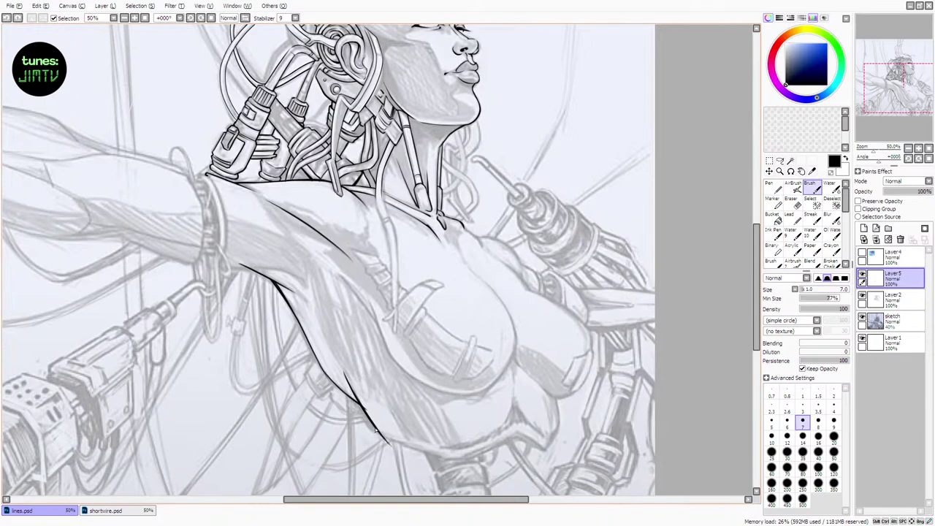
Ink the torso's lower edge from the side contour toward the centre of the body, undoing and redrawing strokes
{"action": "left_click_drag", "start_coordinate": [375, 430], "coordinate": [436, 460]}
{"action": "key", "text": "ctrl+z"}
{"action": "mouse_move", "coordinate": [378, 429]}
{"action": "left_mouse_down"}
{"action": "mouse_move", "coordinate": [456, 458]}
{"action": "mouse_move", "coordinate": [439, 452]}
{"action": "mouse_move", "coordinate": [468, 457]}
{"action": "left_mouse_up"}
{"action": "key", "text": "ctrl+z"}
{"action": "key", "text": "ctrl+z"}
{"action": "left_click_drag", "start_coordinate": [379, 432], "coordinate": [460, 460]}
{"action": "key", "text": "ctrl+z"}
{"action": "key", "text": "ctrl+z"}
{"action": "mouse_move", "coordinate": [381, 434]}
{"action": "left_mouse_down"}
{"action": "mouse_move", "coordinate": [454, 461]}
{"action": "mouse_move", "coordinate": [524, 436]}
{"action": "left_mouse_up"}
{"action": "key", "text": "ctrl+z"}
{"action": "key", "text": "ctrl+z"}
Continue the torso's lower edge past the centre notch to the pointed corner on the far side
{"action": "mouse_move", "coordinate": [445, 460]}
{"action": "left_mouse_down"}
{"action": "mouse_move", "coordinate": [476, 458]}
{"action": "mouse_move", "coordinate": [516, 434]}
{"action": "mouse_move", "coordinate": [534, 443]}
{"action": "mouse_move", "coordinate": [530, 419]}
{"action": "mouse_move", "coordinate": [539, 447]}
{"action": "mouse_move", "coordinate": [552, 440]}
{"action": "mouse_move", "coordinate": [540, 448]}
{"action": "mouse_move", "coordinate": [562, 429]}
{"action": "mouse_move", "coordinate": [543, 452]}
{"action": "mouse_move", "coordinate": [562, 431]}
{"action": "left_mouse_up"}
{"action": "key", "text": "ctrl+z"}
{"action": "key", "text": "ctrl+z"}
{"action": "key", "text": "ctrl+z"}
{"action": "key", "text": "ctrl+z"}
{"action": "key", "text": "ctrl+z"}
{"action": "key", "text": "ctrl+z"}
{"action": "key", "text": "ctrl+z"}
{"action": "key", "text": "ctrl+z"}
{"action": "key", "text": "ctrl+z"}
{"action": "key", "text": "ctrl+z"}
{"action": "key", "text": "ctrl+z"}
{"action": "key", "text": "ctrl+z"}
Ink the far side of the torso up to the breast and clean up the overlapping line ends with the Eraser
{"action": "left_click_drag", "start_coordinate": [557, 395], "coordinate": [559, 436]}
{"action": "key", "text": "ctrl+z"}
{"action": "key", "text": "ctrl+z"}
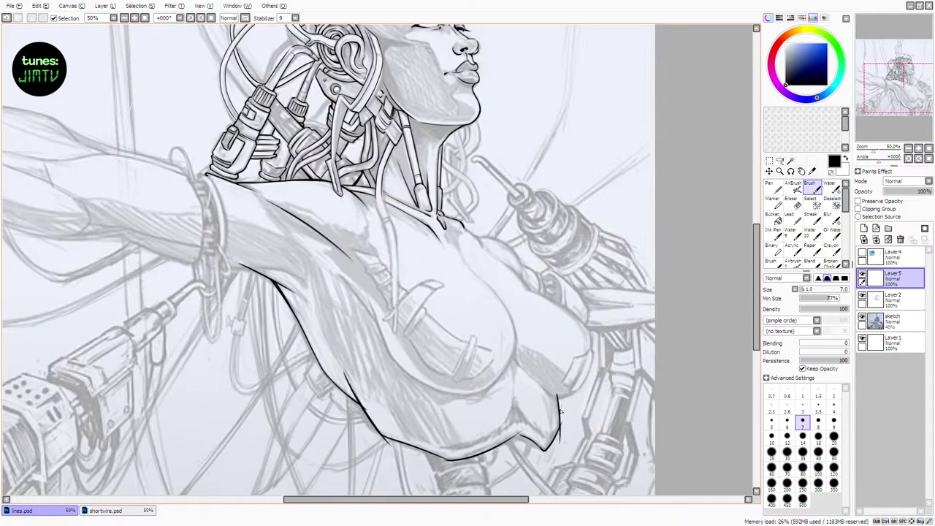
{"action": "left_click", "coordinate": [791, 200]}
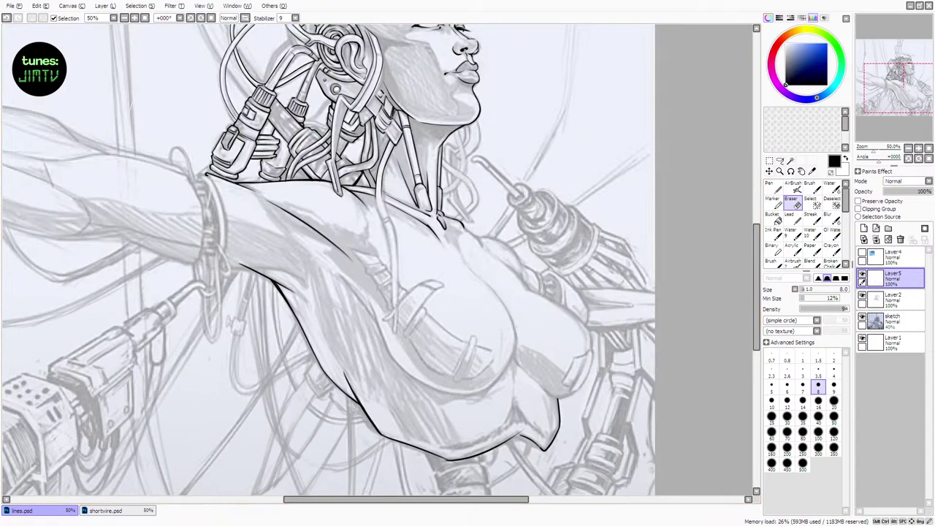
Ink the short curve under the far breast with the Brush and trim it with the Eraser
{"action": "left_click", "coordinate": [810, 187]}
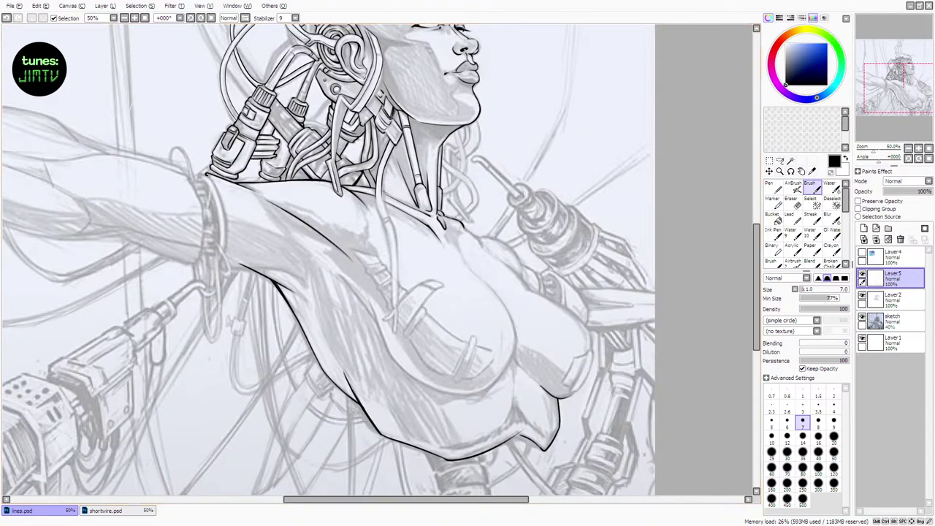
{"action": "left_click", "coordinate": [795, 206]}
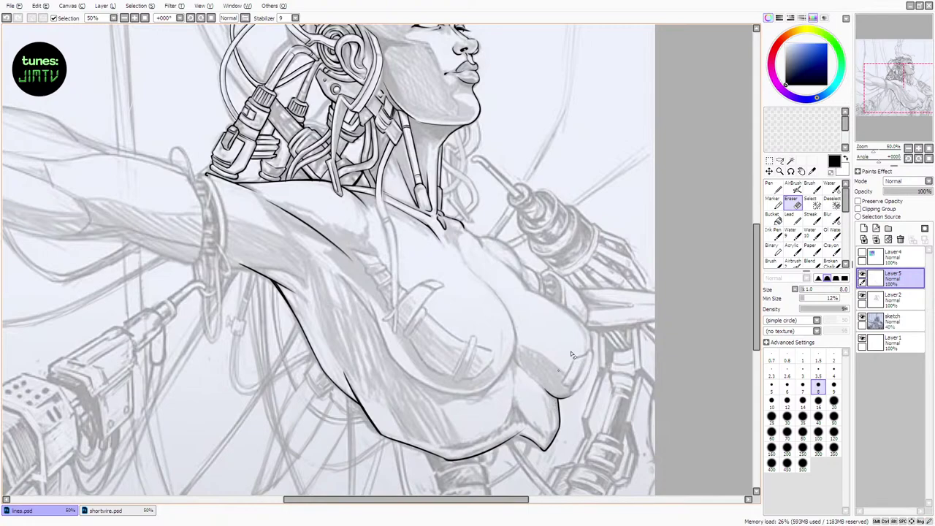
{"action": "key", "text": "b"}
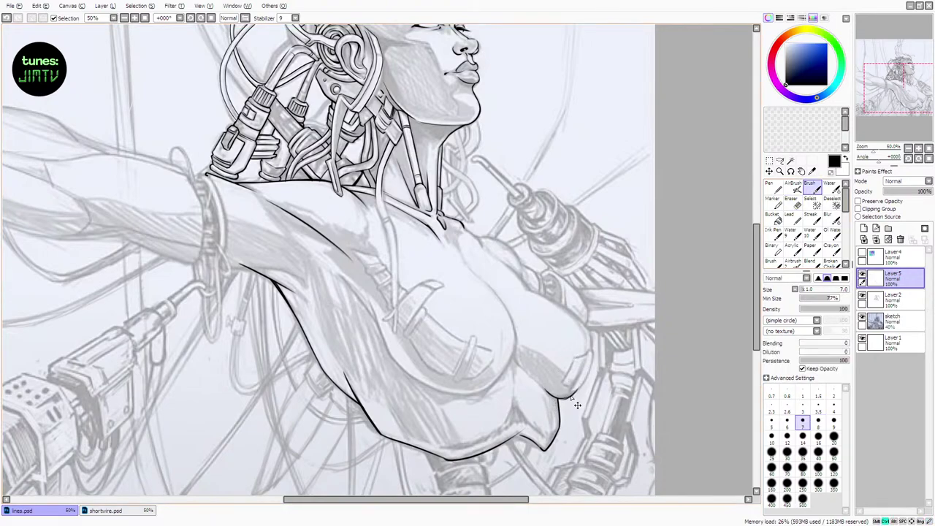
{"action": "key", "text": "ctrl+z"}
{"action": "left_click_drag", "start_coordinate": [561, 398], "coordinate": [581, 385]}
{"action": "key", "text": "ctrl+z"}
{"action": "key", "text": "ctrl+z"}
{"action": "key", "text": "e"}
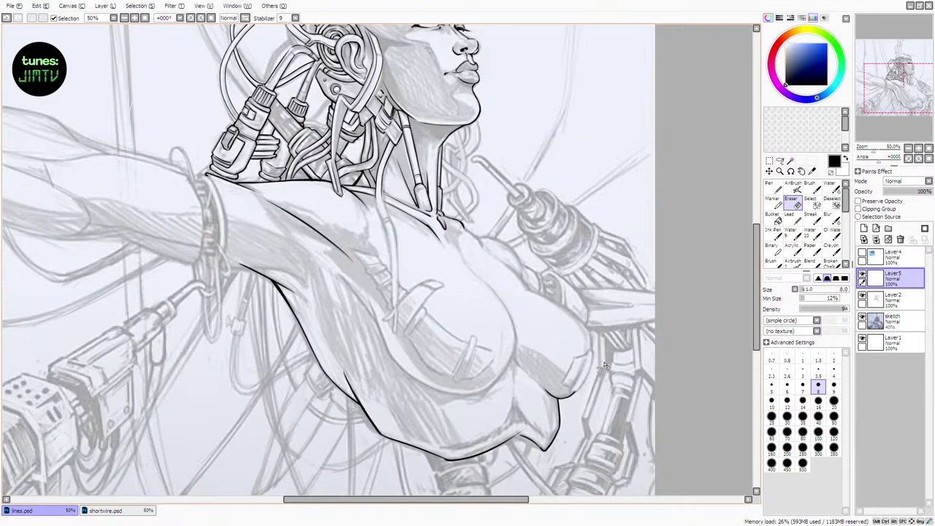
Ink the far breast's lower contour from the cleavage toward its underside, redrawing until it is smooth
{"action": "left_click", "coordinate": [810, 190]}
{"action": "key", "text": "ctrl+z"}
{"action": "mouse_move", "coordinate": [514, 351]}
{"action": "left_mouse_down"}
{"action": "mouse_move", "coordinate": [538, 386]}
{"action": "mouse_move", "coordinate": [512, 346]}
{"action": "mouse_move", "coordinate": [540, 381]}
{"action": "mouse_move", "coordinate": [515, 352]}
{"action": "mouse_move", "coordinate": [528, 376]}
{"action": "mouse_move", "coordinate": [538, 362]}
{"action": "mouse_move", "coordinate": [551, 392]}
{"action": "left_mouse_up"}
{"action": "key", "text": "ctrl+z"}
{"action": "key", "text": "ctrl+z"}
{"action": "key", "text": "ctrl+z"}
{"action": "key", "text": "ctrl+z"}
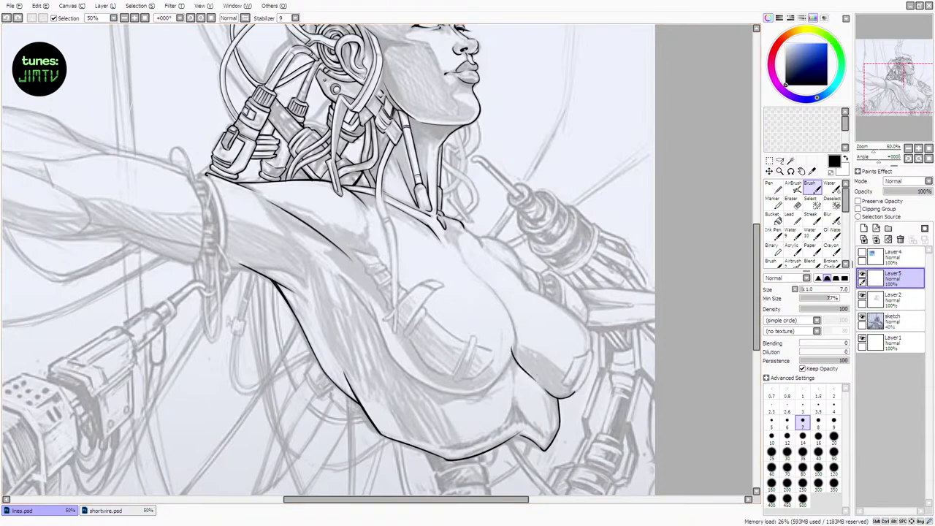
Ink the far breast's upper and outer contour, clean it up with the Eraser, and check it with the sketch hidden
{"action": "key", "text": "ctrl+z"}
{"action": "left_click_drag", "start_coordinate": [588, 332], "coordinate": [588, 374]}
{"action": "key", "text": "ctrl+z"}
{"action": "mouse_move", "coordinate": [526, 290]}
{"action": "left_mouse_down"}
{"action": "mouse_move", "coordinate": [593, 335]}
{"action": "mouse_move", "coordinate": [560, 299]}
{"action": "mouse_move", "coordinate": [591, 336]}
{"action": "left_mouse_up"}
{"action": "key", "text": "ctrl+z"}
{"action": "key", "text": "ctrl+z"}
{"action": "key", "text": "ctrl+z"}
{"action": "key", "text": "ctrl+z"}
{"action": "key", "text": "ctrl+z"}
{"action": "key", "text": "ctrl+y"}
{"action": "key", "text": "e"}
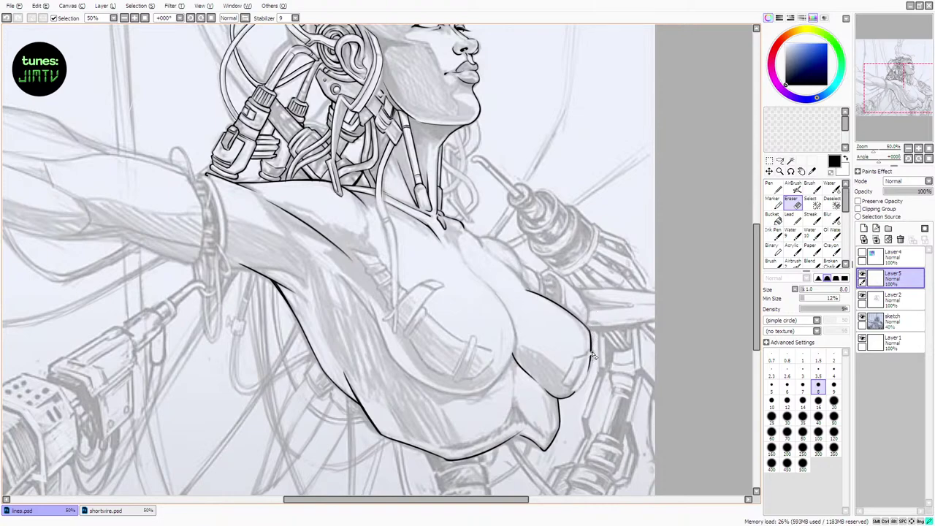
{"action": "left_click", "coordinate": [862, 317]}
{"action": "left_click", "coordinate": [862, 317]}
Ink the long curve along the side and underside of the near breast with the Brush
{"action": "left_click", "coordinate": [811, 188]}
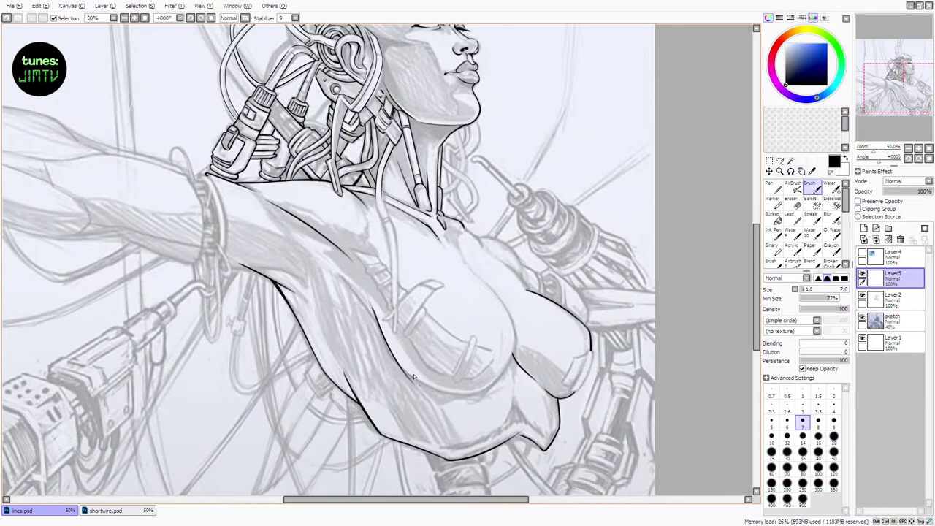
{"action": "mouse_move", "coordinate": [384, 341]}
{"action": "left_mouse_down"}
{"action": "mouse_move", "coordinate": [449, 399]}
{"action": "mouse_move", "coordinate": [467, 406]}
{"action": "mouse_move", "coordinate": [496, 399]}
{"action": "left_mouse_up"}
{"action": "key", "text": "ctrl+z"}
{"action": "key", "text": "ctrl+z"}
{"action": "key", "text": "ctrl+z"}
{"action": "left_click_drag", "start_coordinate": [387, 349], "coordinate": [497, 389]}
{"action": "key", "text": "ctrl+z"}
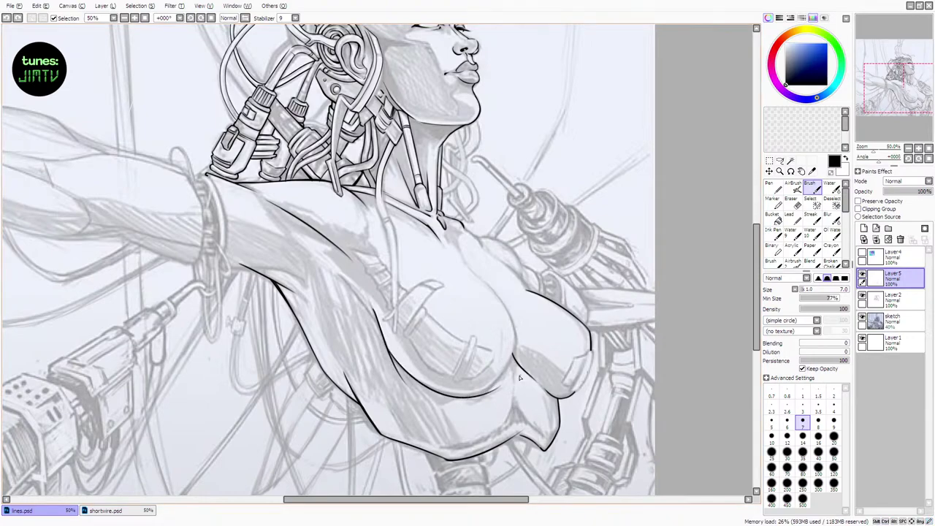
Lasso the near breast's lower curve and transform it slightly to fit the sketch
{"action": "left_click", "coordinate": [779, 160]}
{"action": "mouse_move", "coordinate": [373, 289]}
{"action": "left_mouse_down"}
{"action": "mouse_move", "coordinate": [378, 376]}
{"action": "mouse_move", "coordinate": [452, 423]}
{"action": "mouse_move", "coordinate": [495, 406]}
{"action": "left_mouse_up"}
{"action": "key", "text": "ctrl+t"}
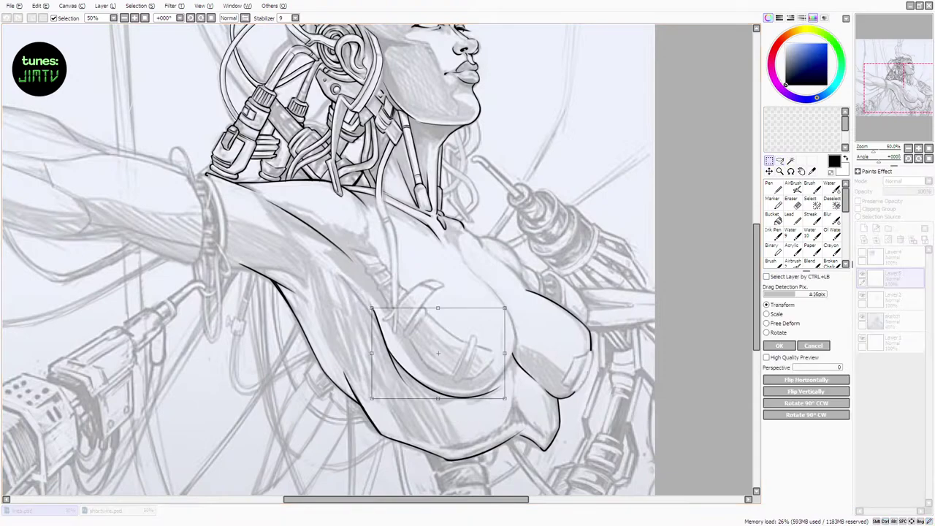
{"action": "left_click_drag", "start_coordinate": [440, 399], "coordinate": [437, 398]}
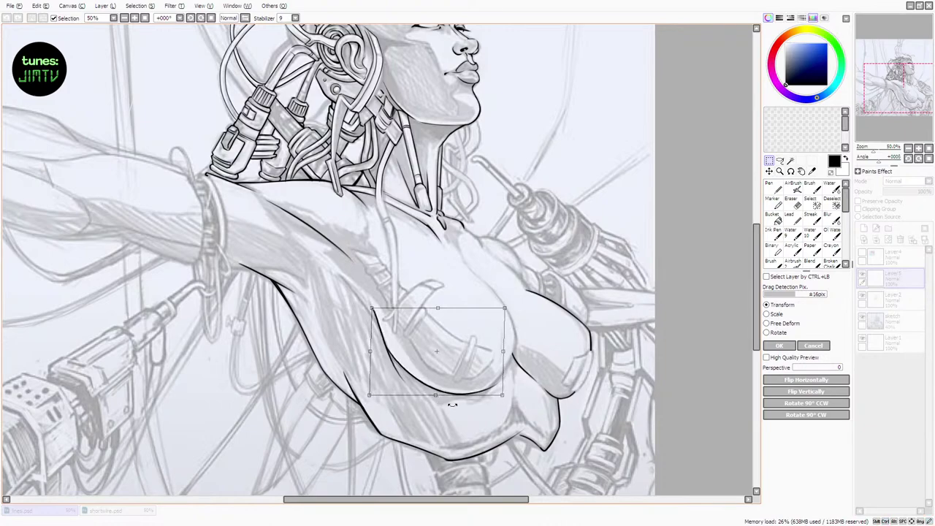
{"action": "key", "text": "Return"}
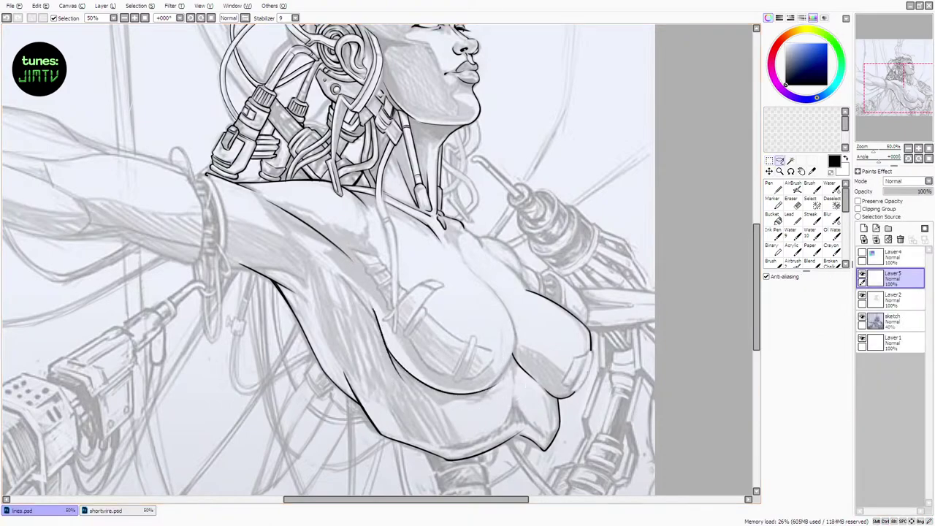
Extend the near breast's lower curve up to the cleavage and tidy the join with the Brush and Eraser
{"action": "key", "text": "b"}
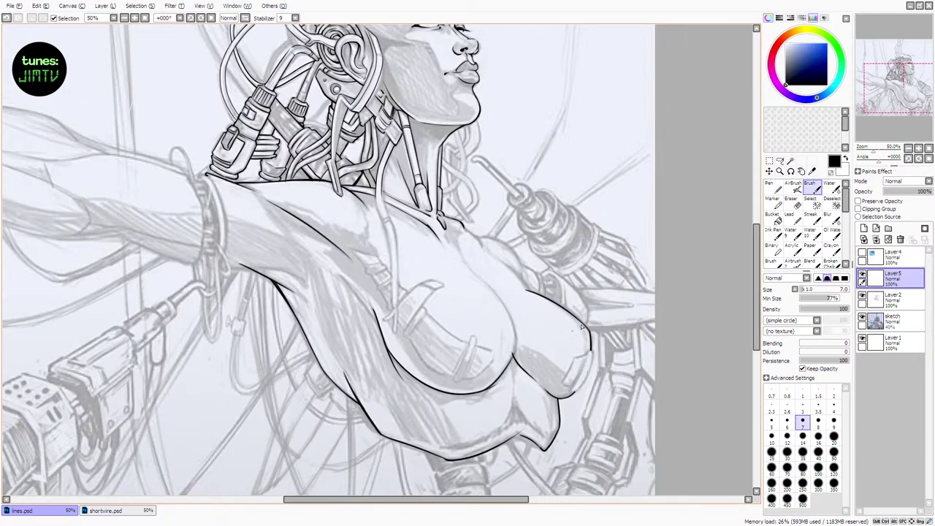
{"action": "key", "text": "e"}
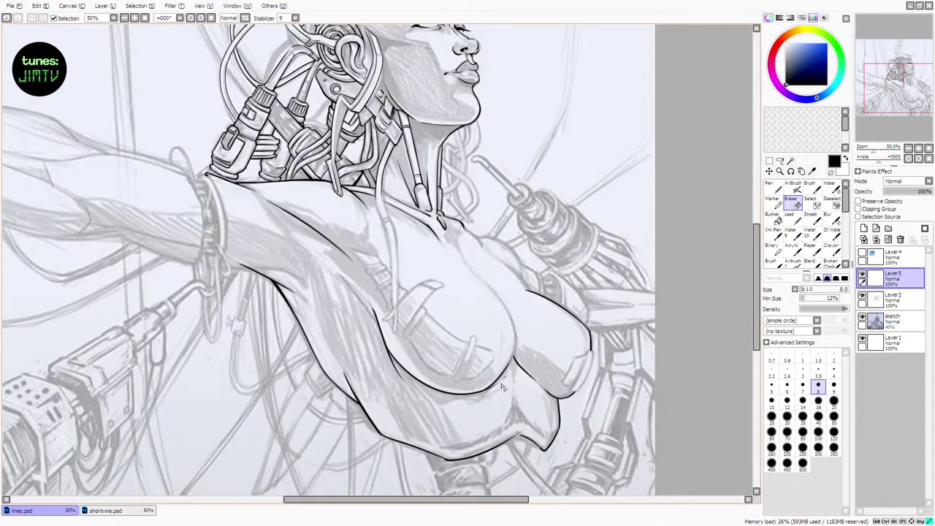
{"action": "key", "text": "b"}
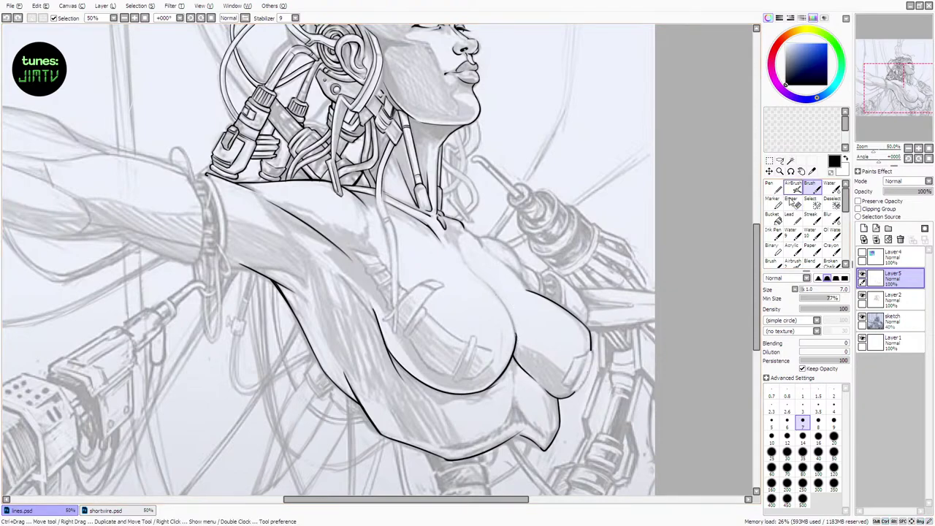
Thin and smooth the near breast's side and underside curve with the Eraser
{"action": "key", "text": "e"}
{"action": "left_click_drag", "start_coordinate": [378, 329], "coordinate": [383, 340]}
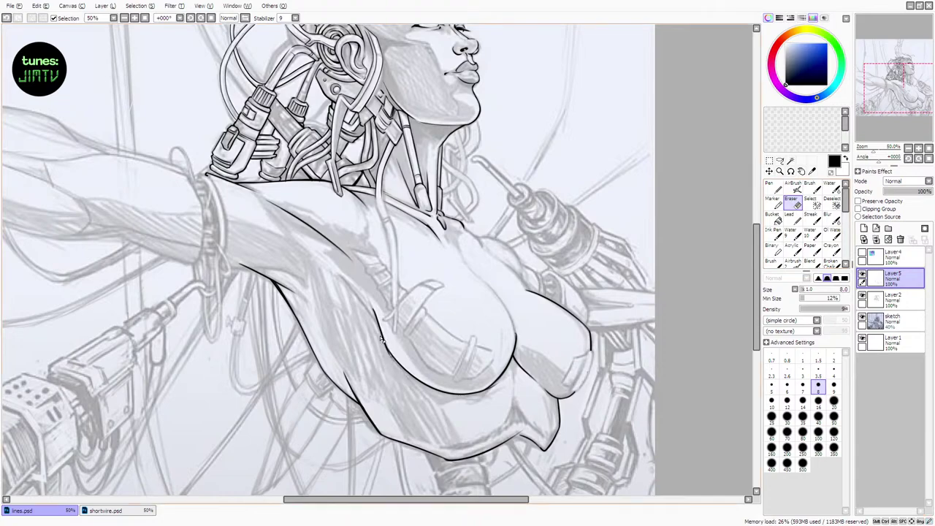
{"action": "left_click_drag", "start_coordinate": [404, 376], "coordinate": [379, 333]}
{"action": "left_click_drag", "start_coordinate": [379, 332], "coordinate": [412, 382]}
{"action": "key", "text": "ctrl+z"}
{"action": "key", "text": "ctrl+z"}
{"action": "mouse_move", "coordinate": [496, 388]}
{"action": "left_mouse_down"}
{"action": "mouse_move", "coordinate": [487, 399]}
{"action": "mouse_move", "coordinate": [490, 386]}
{"action": "left_mouse_up"}
{"action": "left_click_drag", "start_coordinate": [490, 386], "coordinate": [479, 395]}
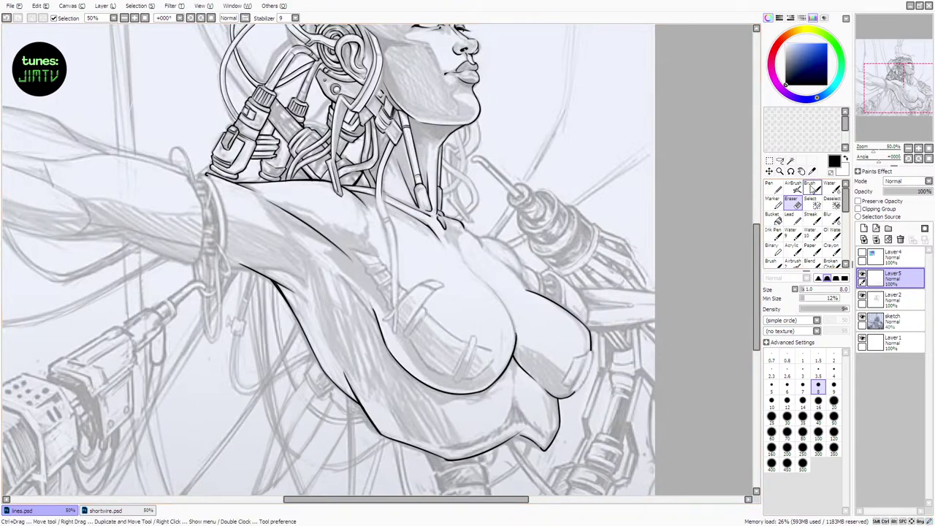
Ink the near breast's upper contour from the chest down to the cleavage with the Brush, redrawing rough strokes
{"action": "key", "text": "b"}
{"action": "left_click_drag", "start_coordinate": [468, 265], "coordinate": [507, 314]}
{"action": "key", "text": "ctrl+z"}
{"action": "key", "text": "ctrl+z"}
{"action": "key", "text": "ctrl+z"}
{"action": "left_click_drag", "start_coordinate": [484, 282], "coordinate": [515, 337]}
{"action": "key", "text": "ctrl+z"}
{"action": "key", "text": "ctrl+z"}
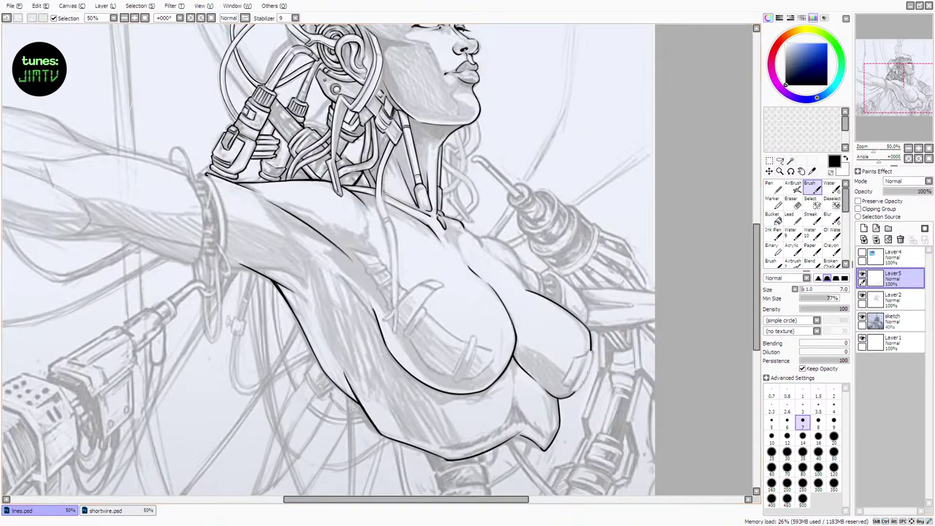
Clean up the line junction at the cleavage with the Eraser and hide the sketch layer to check the line art
{"action": "key", "text": "e"}
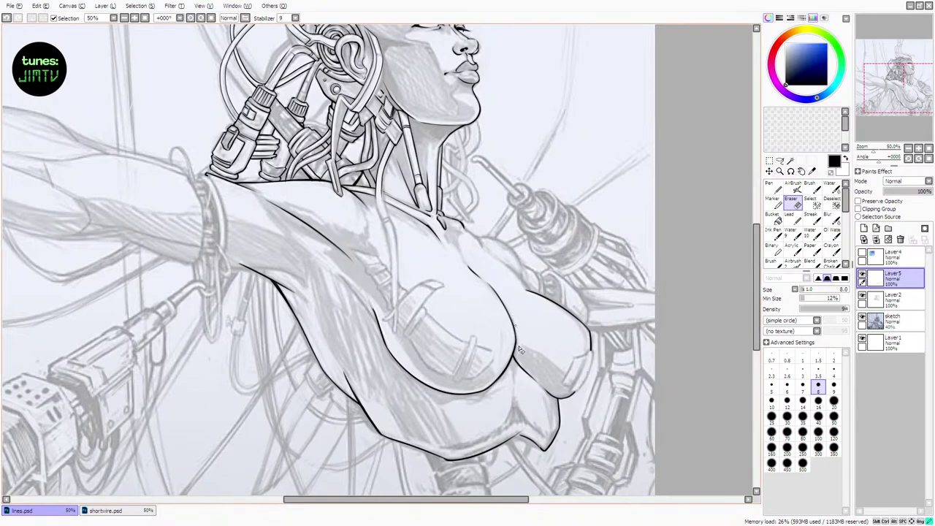
{"action": "key", "text": "ctrl+z"}
{"action": "left_click_drag", "start_coordinate": [519, 332], "coordinate": [518, 355]}
{"action": "left_click", "coordinate": [862, 316]}
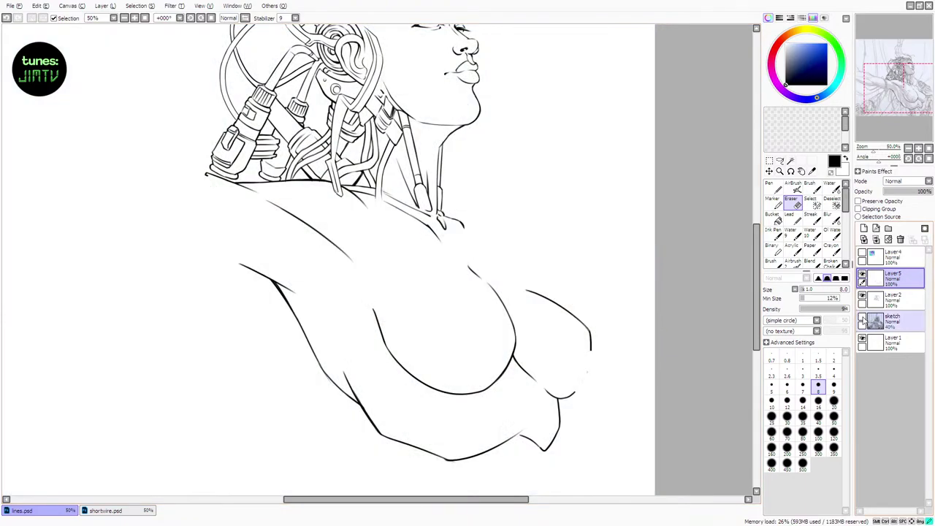
Touch up the near breast's front contour with the Brush, undoing and redrawing rough strokes
{"action": "left_click", "coordinate": [810, 188]}
{"action": "mouse_move", "coordinate": [514, 323]}
{"action": "left_mouse_down"}
{"action": "mouse_move", "coordinate": [514, 354]}
{"action": "mouse_move", "coordinate": [515, 330]}
{"action": "left_mouse_up"}
{"action": "key", "text": "ctrl+z"}
{"action": "key", "text": "ctrl+z"}
{"action": "key", "text": "ctrl+z"}
{"action": "key", "text": "ctrl+z"}
{"action": "key", "text": "ctrl+z"}
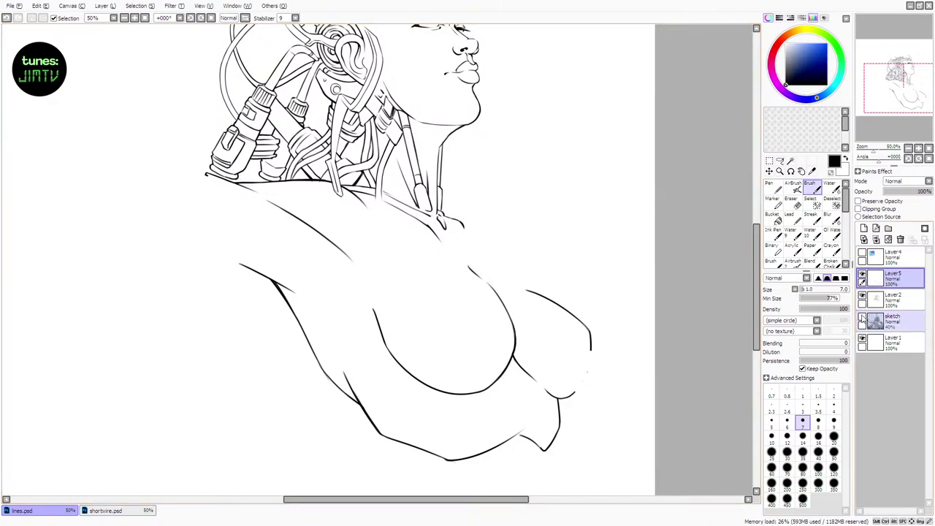
Ink the chest line running down from the collarbone to the far breast with the Brush, checking it with the sketch layer hidden
{"action": "left_click", "coordinate": [862, 316]}
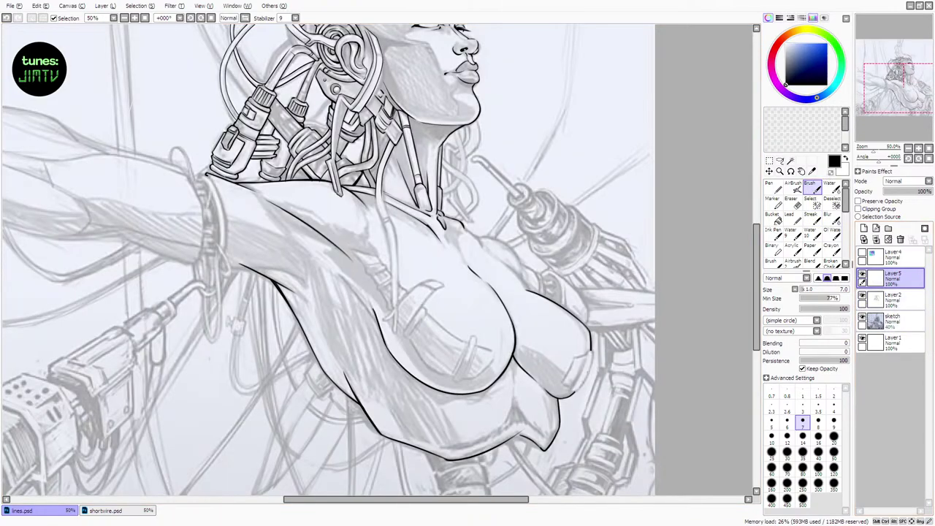
{"action": "key", "text": "ctrl+z"}
{"action": "left_click_drag", "start_coordinate": [481, 278], "coordinate": [501, 298]}
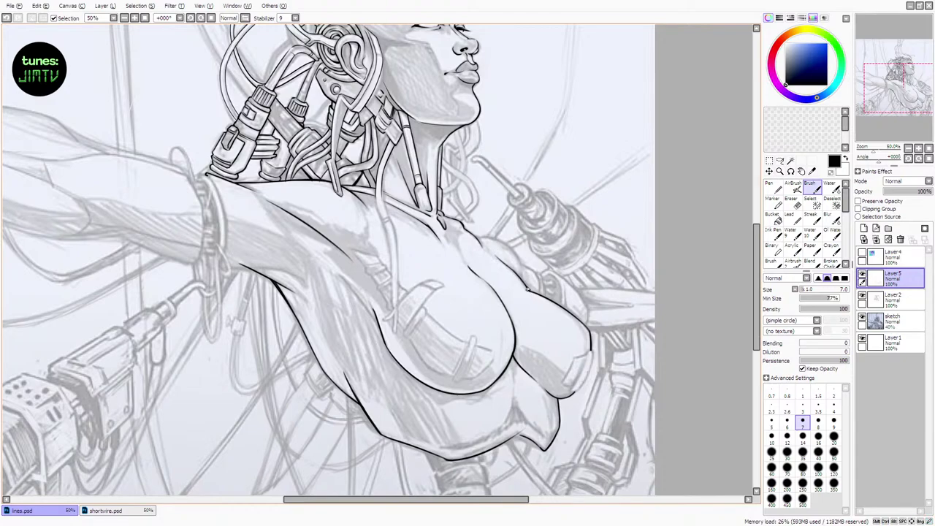
{"action": "left_click", "coordinate": [861, 317]}
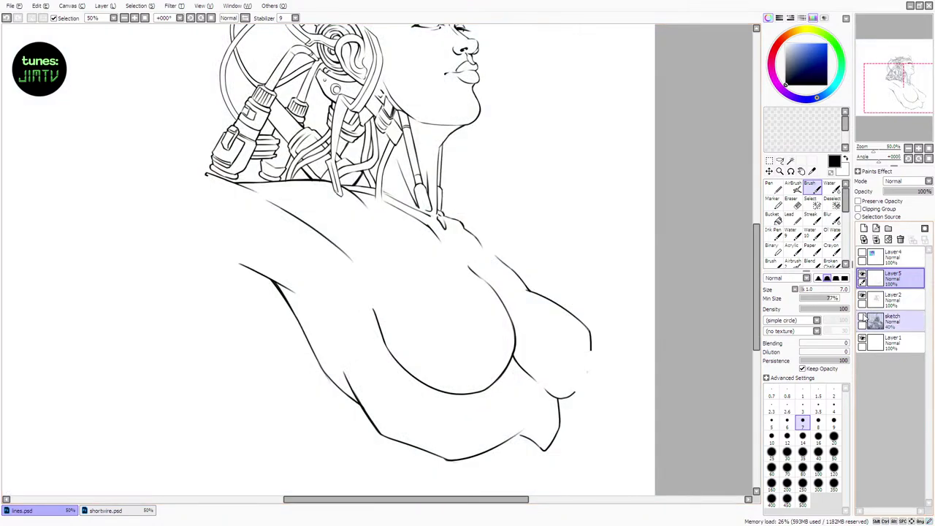
{"action": "left_click", "coordinate": [862, 317]}
Tidy the line end above the far breast with the Eraser and ink the far shoulder and upper arm curves with the Brush
{"action": "left_click", "coordinate": [794, 203]}
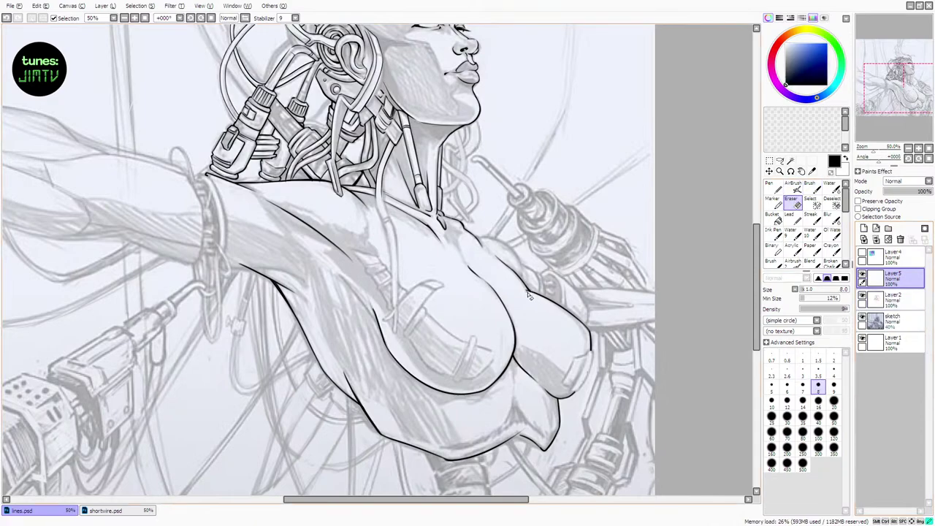
{"action": "left_click", "coordinate": [812, 188]}
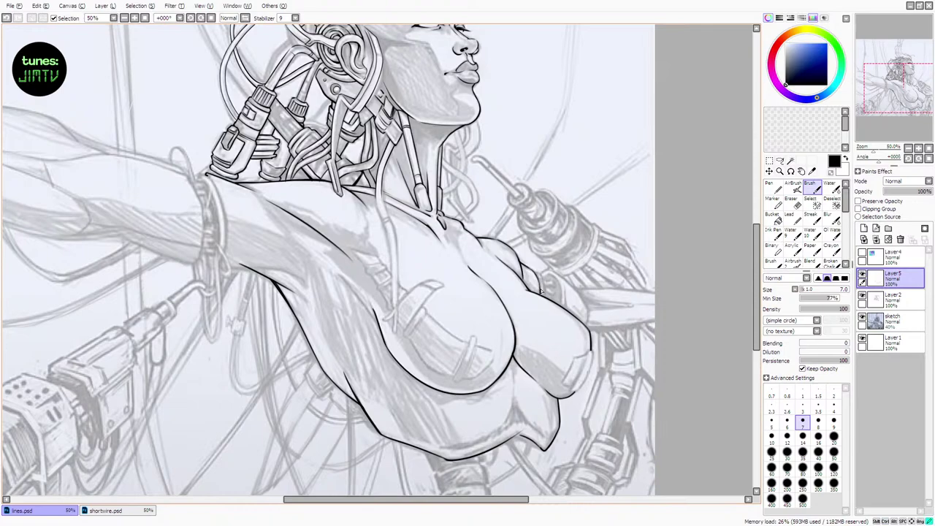
{"action": "left_click_drag", "start_coordinate": [540, 297], "coordinate": [540, 294]}
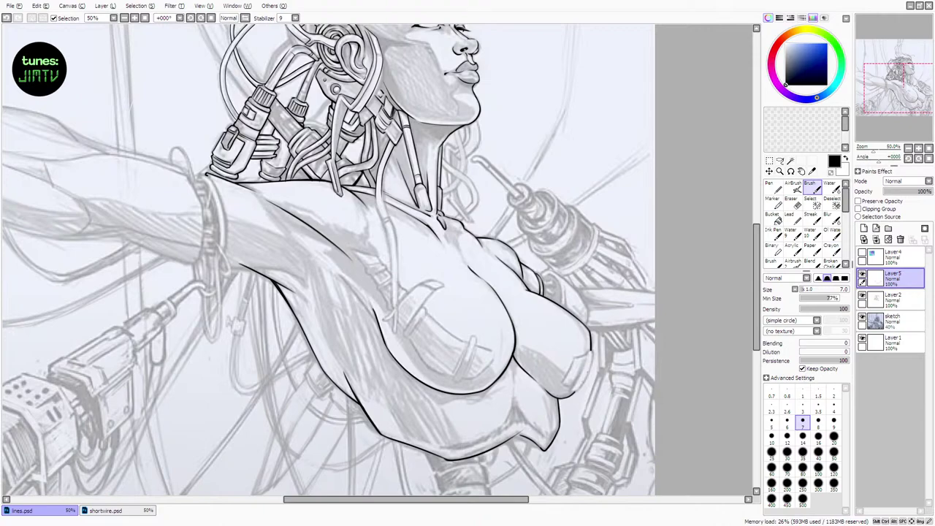
{"action": "key", "text": "e"}
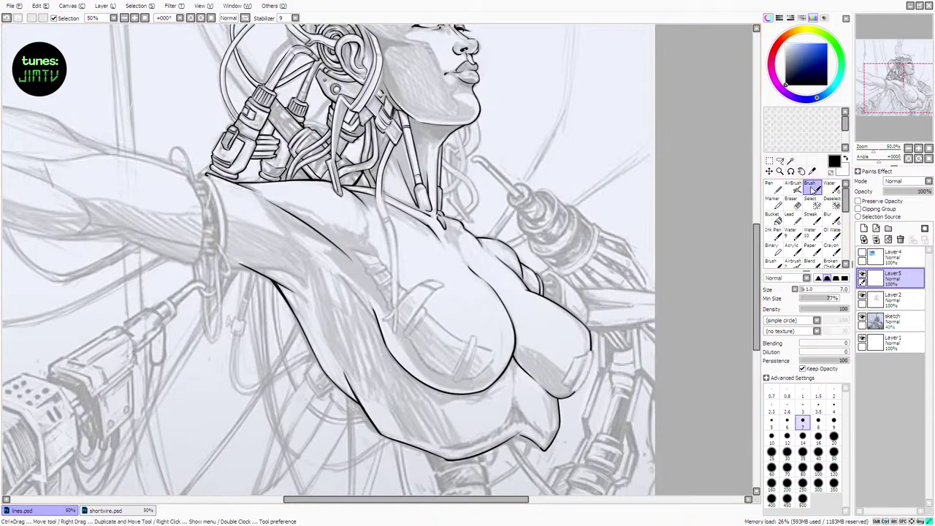
Thicken the side contour below the near armpit with the Brush, hide the sketch layer, and thin the contour's outer edge with the Eraser
{"action": "key", "text": "b"}
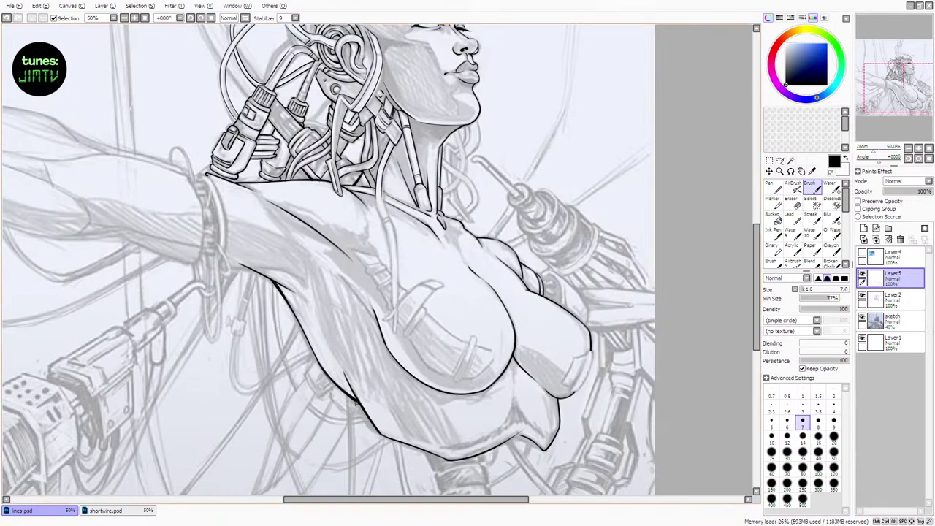
{"action": "left_click", "coordinate": [862, 319]}
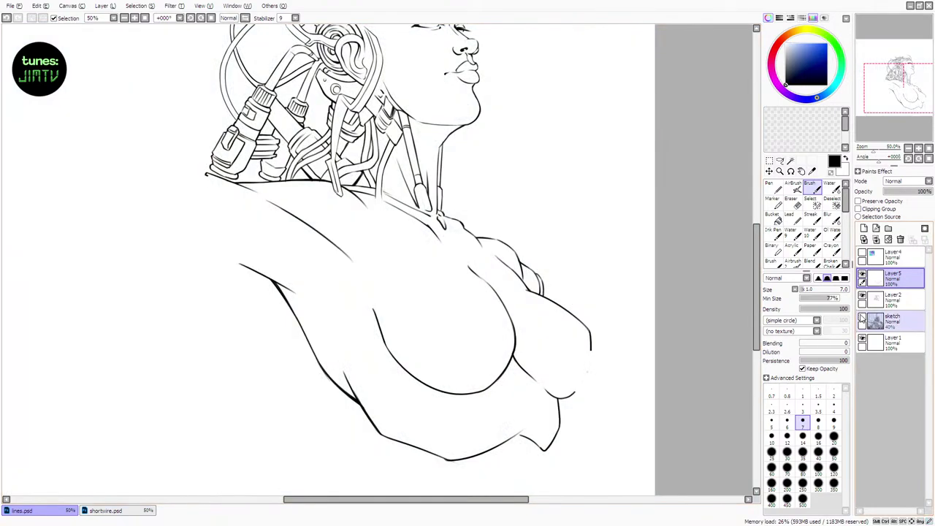
{"action": "key", "text": "e"}
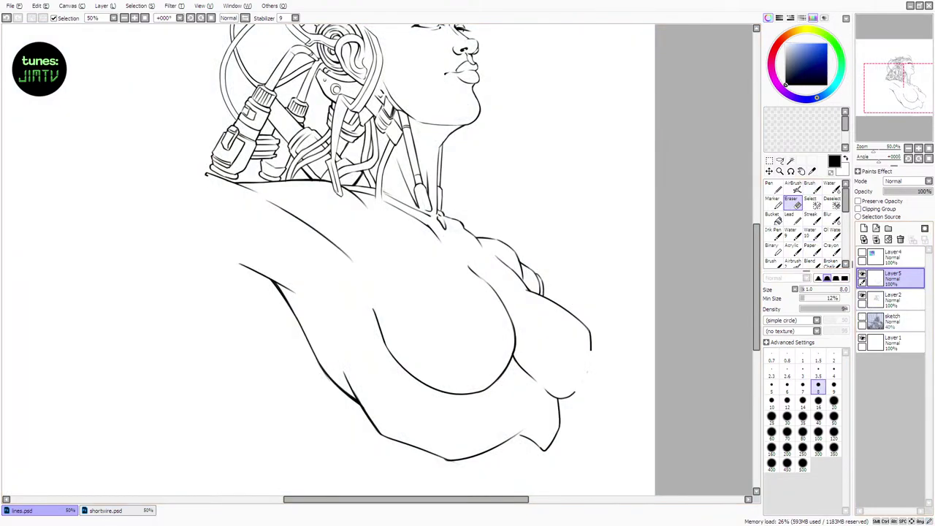
{"action": "left_click_drag", "start_coordinate": [313, 358], "coordinate": [341, 394]}
{"action": "key", "text": "ctrl+z"}
{"action": "left_click_drag", "start_coordinate": [309, 351], "coordinate": [343, 394]}
Clean up the lowest corner of the torso's bottom edge with the Eraser, undoing rough passes
{"action": "left_click_drag", "start_coordinate": [459, 465], "coordinate": [445, 460]}
{"action": "mouse_move", "coordinate": [452, 463]}
{"action": "left_mouse_down"}
{"action": "mouse_move", "coordinate": [464, 460]}
{"action": "mouse_move", "coordinate": [445, 459]}
{"action": "mouse_move", "coordinate": [467, 460]}
{"action": "mouse_move", "coordinate": [455, 461]}
{"action": "mouse_move", "coordinate": [504, 438]}
{"action": "left_mouse_up"}
{"action": "key", "text": "ctrl+z"}
{"action": "key", "text": "ctrl+z"}
{"action": "key", "text": "ctrl+z"}
{"action": "key", "text": "ctrl+z"}
{"action": "key", "text": "ctrl+z"}
{"action": "key", "text": "ctrl+z"}
Show the sketch layer and retouch the pointed corners of the torso's bottom edge with short Brush strokes, undoing rough ones
{"action": "left_click", "coordinate": [811, 188]}
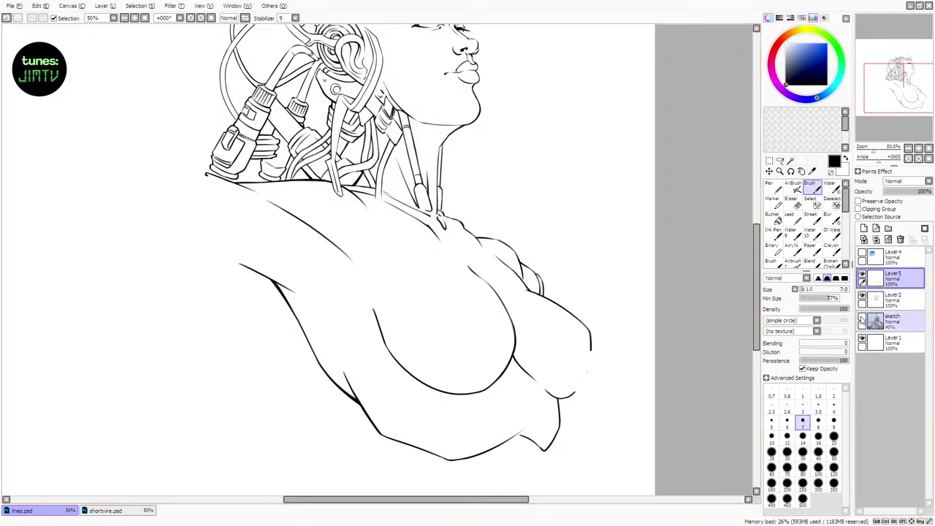
{"action": "left_click", "coordinate": [862, 317]}
{"action": "key", "text": "ctrl+z"}
{"action": "mouse_move", "coordinate": [539, 447]}
{"action": "left_mouse_down"}
{"action": "mouse_move", "coordinate": [546, 437]}
{"action": "mouse_move", "coordinate": [545, 450]}
{"action": "left_mouse_up"}
{"action": "key", "text": "ctrl+z"}
{"action": "key", "text": "ctrl+z"}
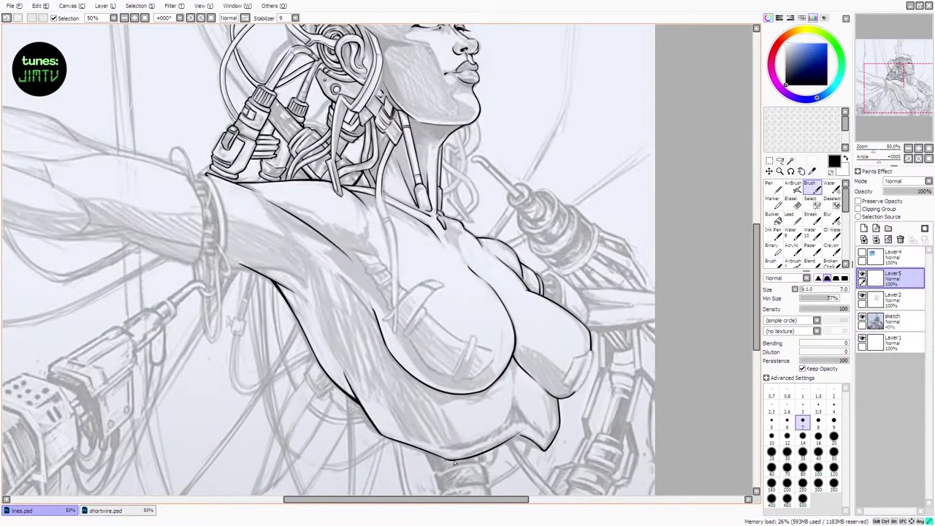
{"action": "key", "text": "ctrl+z"}
{"action": "key", "text": "ctrl+z"}
{"action": "left_click_drag", "start_coordinate": [447, 458], "coordinate": [452, 462]}
{"action": "key", "text": "ctrl+z"}
{"action": "key", "text": "ctrl+z"}
{"action": "key", "text": "ctrl+z"}
{"action": "left_click_drag", "start_coordinate": [444, 459], "coordinate": [439, 456]}
{"action": "key", "text": "ctrl+z"}
{"action": "key", "text": "ctrl+z"}
{"action": "key", "text": "ctrl+z"}
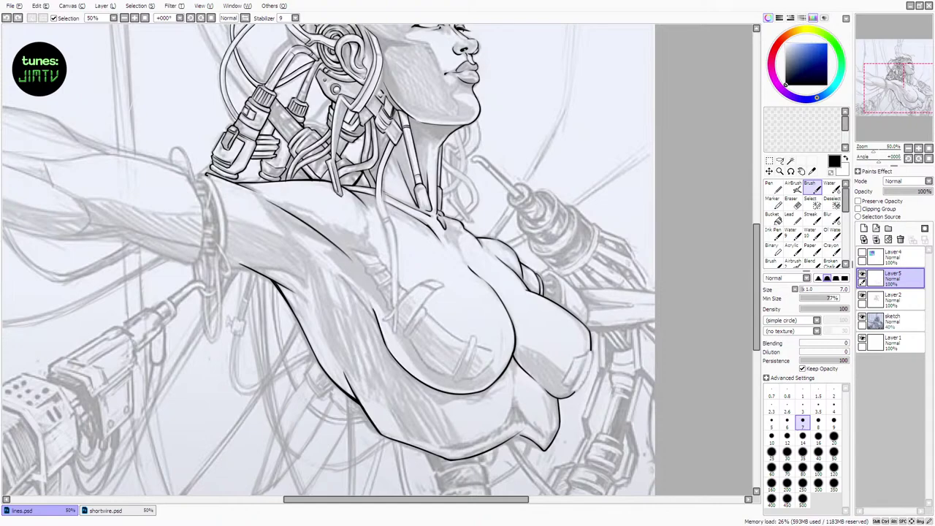
{"action": "mouse_move", "coordinate": [754, 277]}
{"action": "left_mouse_down"}
{"action": "mouse_move", "coordinate": [752, 261]}
{"action": "mouse_move", "coordinate": [753, 276]}
{"action": "left_mouse_up"}
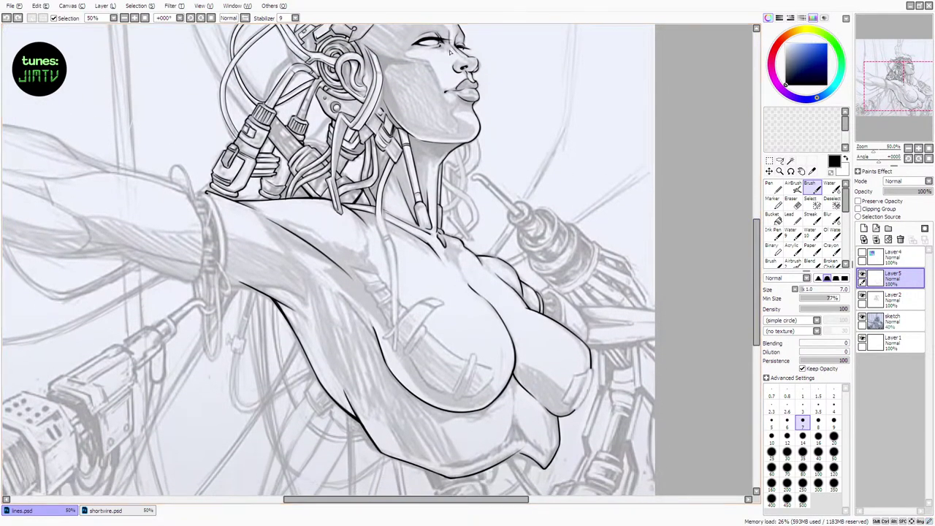
{"action": "mouse_move", "coordinate": [393, 45]}
{"action": "left_mouse_down"}
{"action": "mouse_move", "coordinate": [477, 48]}
{"action": "mouse_move", "coordinate": [543, 67]}
{"action": "left_mouse_up"}
{"action": "key", "text": "ctrl+z"}
{"action": "left_click_drag", "start_coordinate": [419, 43], "coordinate": [548, 76]}
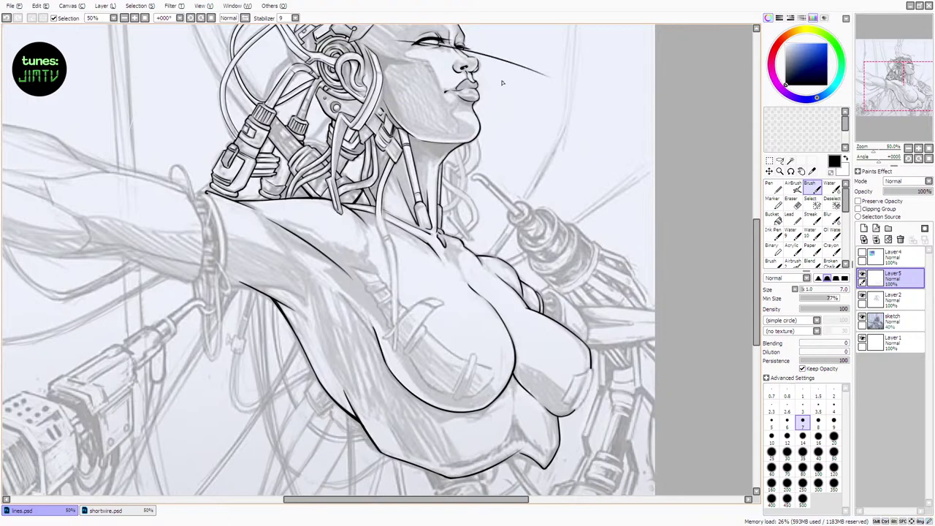
{"action": "key", "text": "ctrl+z"}
Redraw the torso's bottom edge at the notch below the cleavage with the Eraser and Brush
{"action": "mouse_move", "coordinate": [755, 281]}
{"action": "left_mouse_down"}
{"action": "mouse_move", "coordinate": [755, 271]}
{"action": "mouse_move", "coordinate": [755, 288]}
{"action": "left_mouse_up"}
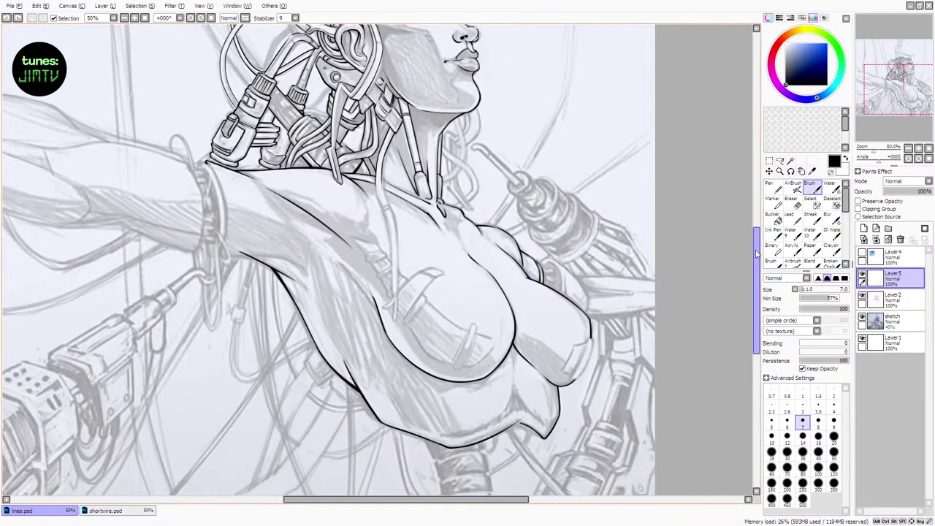
{"action": "key", "text": "e"}
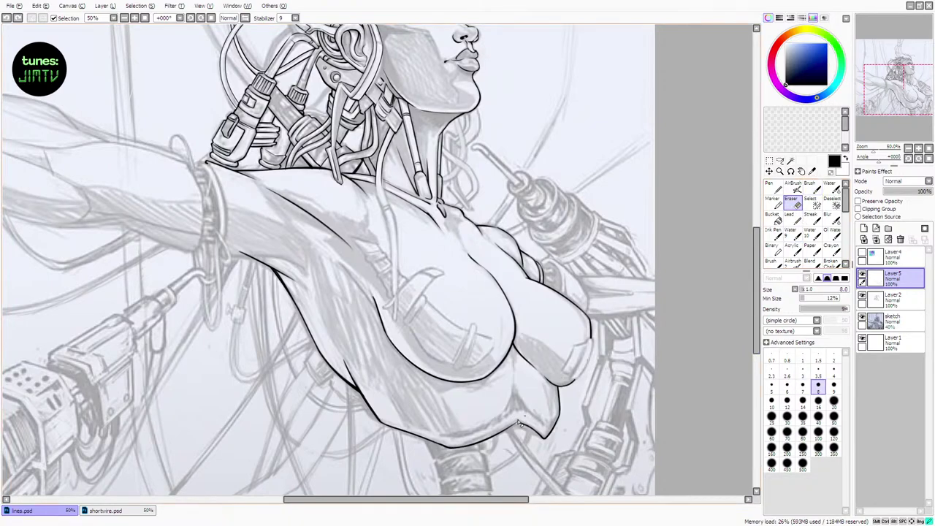
{"action": "key", "text": "b"}
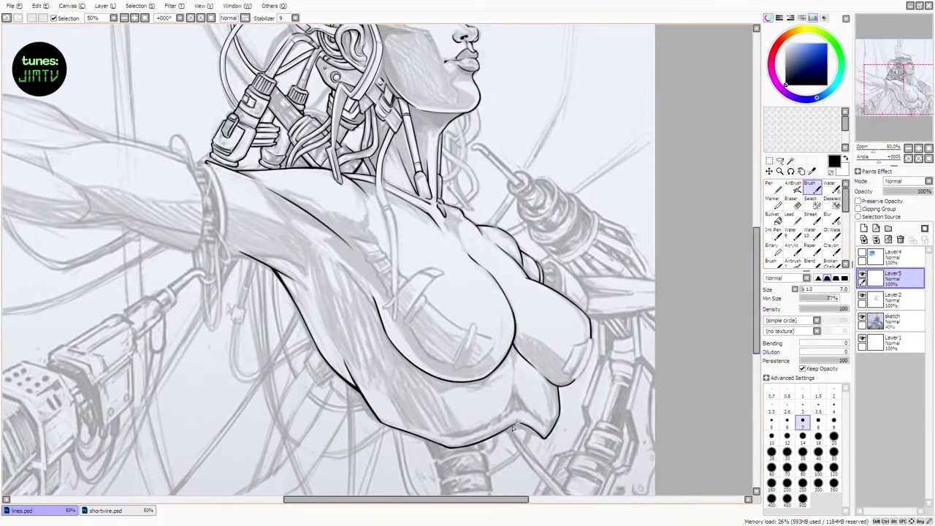
{"action": "left_click_drag", "start_coordinate": [512, 428], "coordinate": [545, 438]}
{"action": "key", "text": "ctrl+z"}
{"action": "key", "text": "ctrl+z"}
{"action": "key", "text": "ctrl+z"}
{"action": "key", "text": "ctrl+z"}
{"action": "key", "text": "ctrl+z"}
{"action": "key", "text": "ctrl+z"}
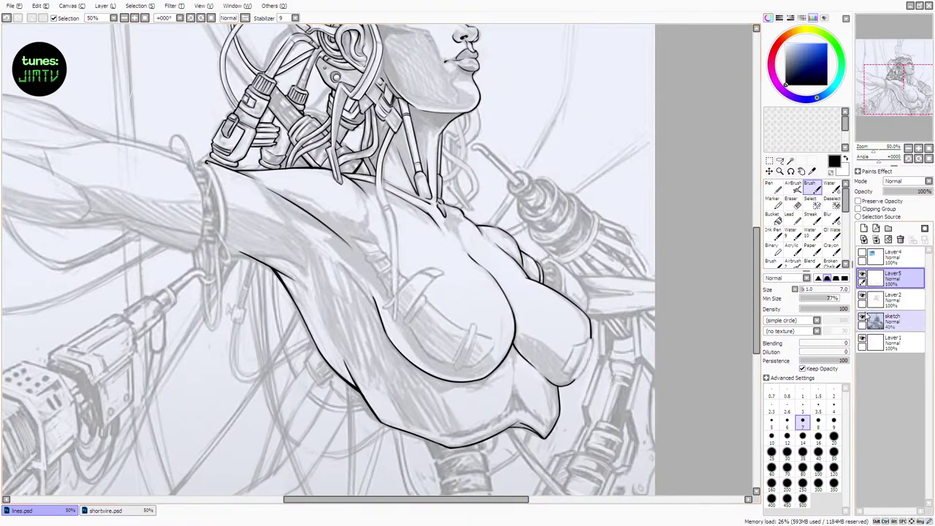
Erase the middle of the near breast's upper contour with the sketch hidden, and merge Layer5 down into Layer2
{"action": "left_click", "coordinate": [863, 317]}
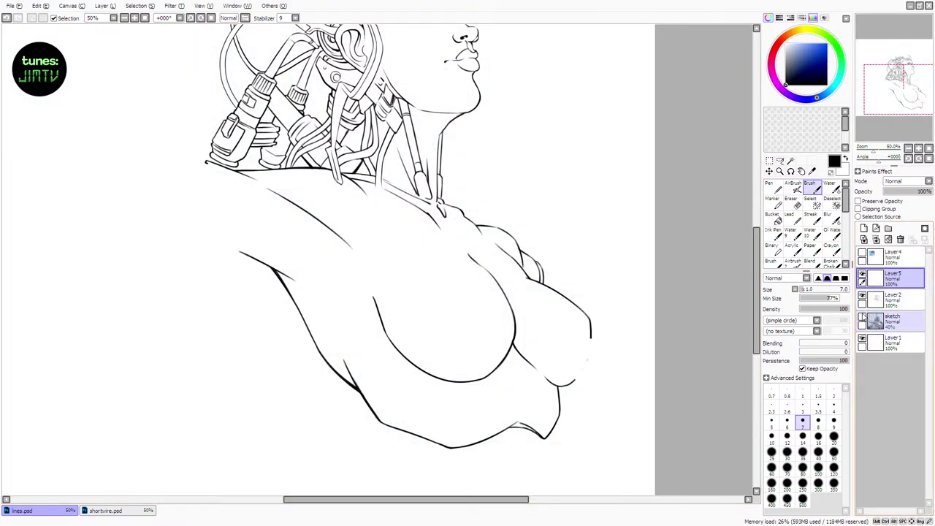
{"action": "key", "text": "e"}
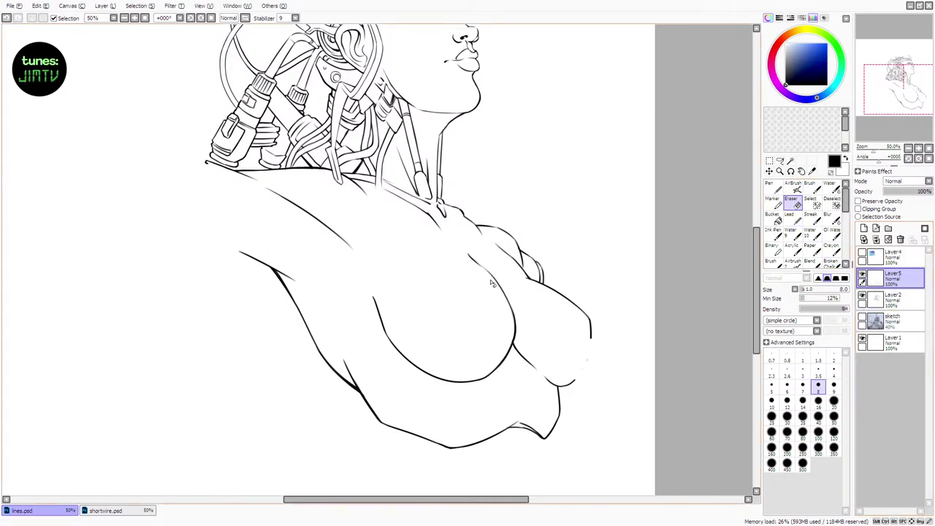
{"action": "mouse_move", "coordinate": [497, 269]}
{"action": "left_mouse_down"}
{"action": "mouse_move", "coordinate": [483, 266]}
{"action": "mouse_move", "coordinate": [502, 287]}
{"action": "left_mouse_up"}
{"action": "key", "text": "ctrl+e"}
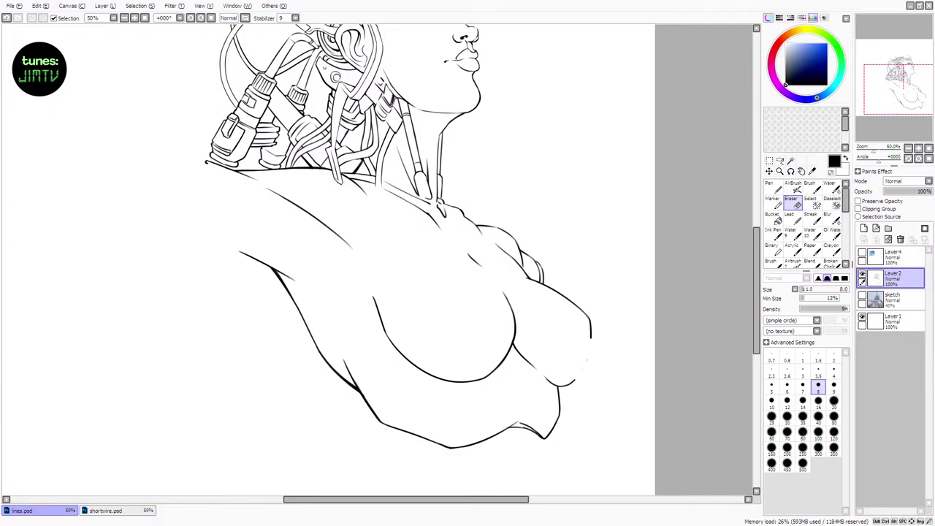
Thin the jawline from below the ear to the chin with the Eraser while the sketch layer is hidden
{"action": "left_click", "coordinate": [862, 296]}
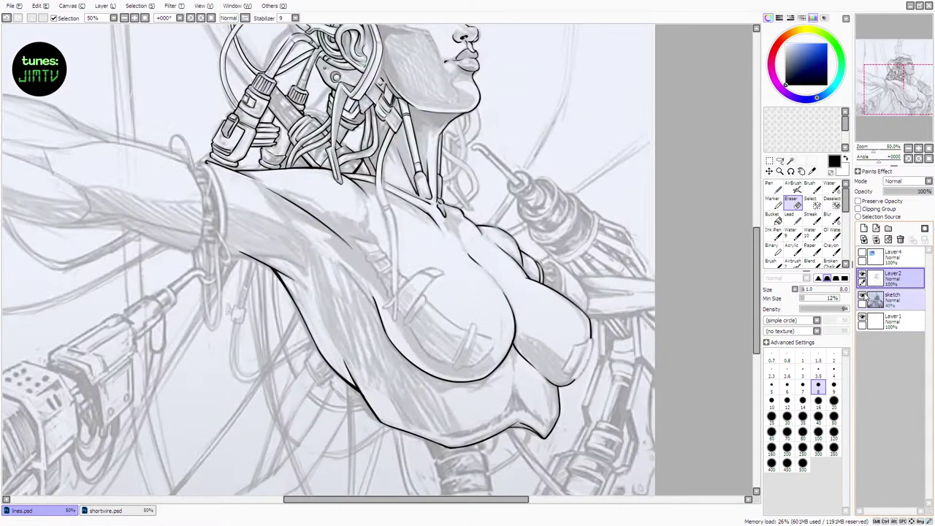
{"action": "left_click_drag", "start_coordinate": [755, 288], "coordinate": [755, 274]}
{"action": "left_click", "coordinate": [811, 187]}
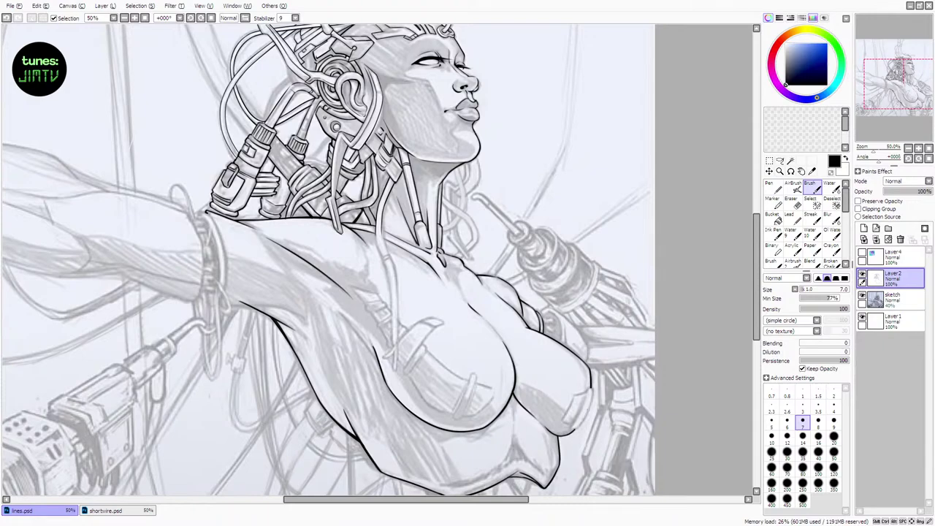
{"action": "left_click_drag", "start_coordinate": [474, 500], "coordinate": [459, 500]}
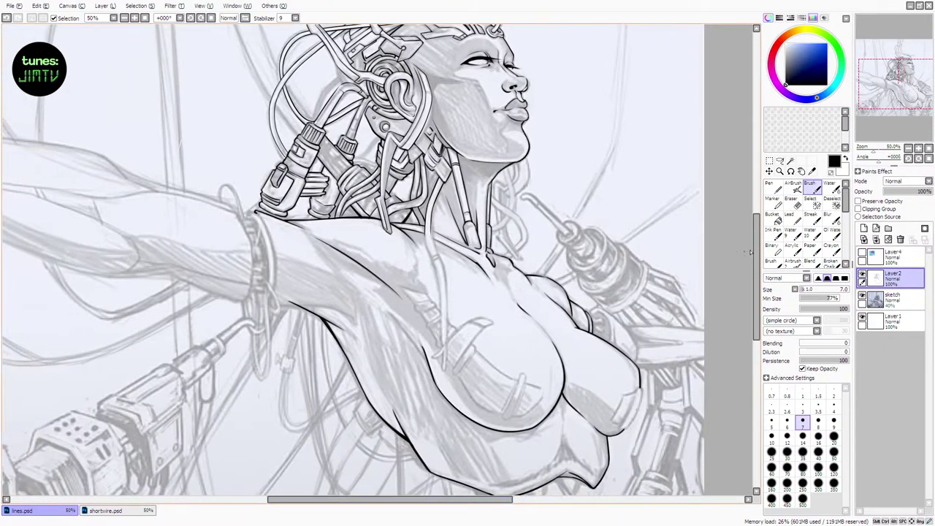
{"action": "left_click_drag", "start_coordinate": [757, 252], "coordinate": [757, 230]}
{"action": "left_click", "coordinate": [862, 297]}
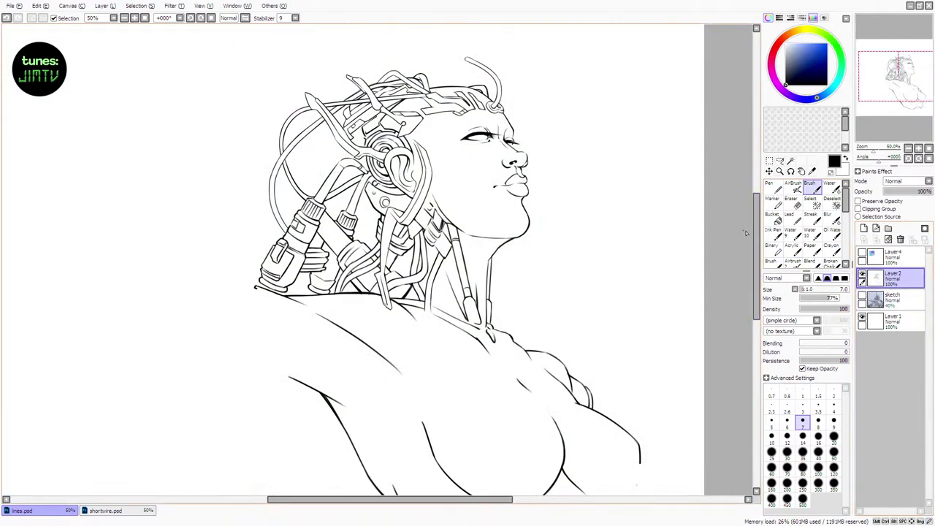
{"action": "scroll", "coordinate": [757, 219], "scroll_direction": "up", "scroll_amount": 1}
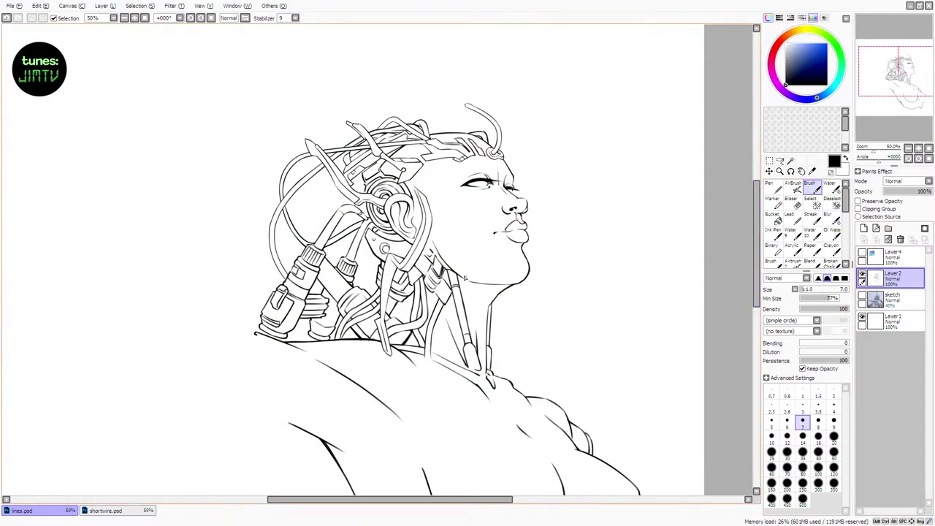
{"action": "left_click", "coordinate": [797, 204]}
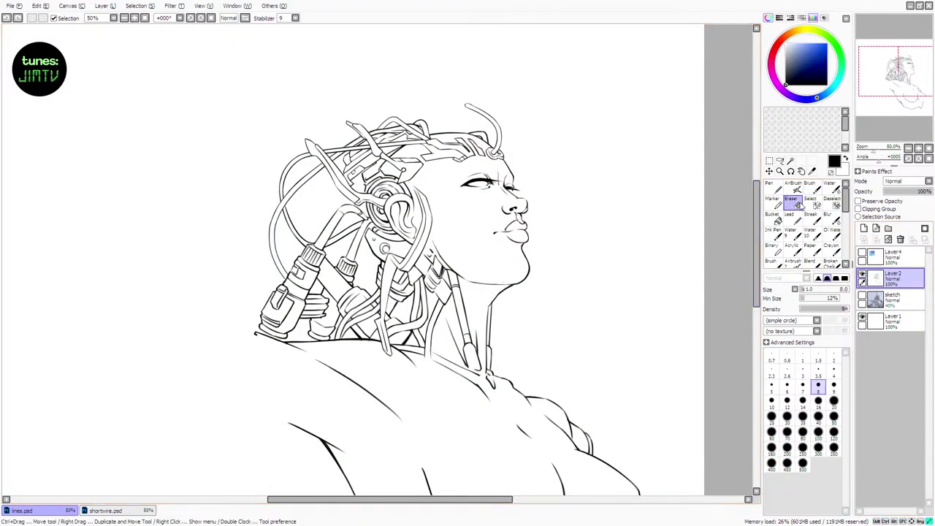
{"action": "left_click_drag", "start_coordinate": [443, 261], "coordinate": [460, 273]}
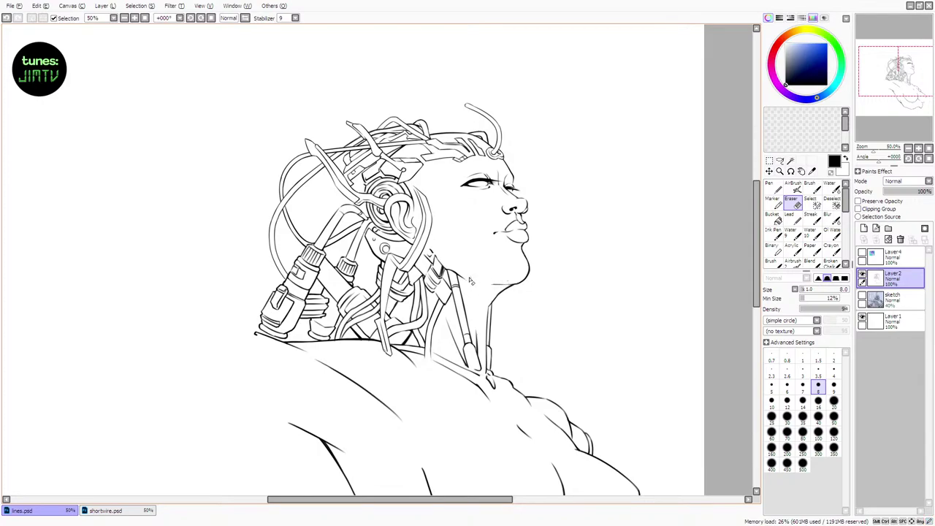
{"action": "key", "text": "ctrl+z"}
{"action": "left_click_drag", "start_coordinate": [469, 283], "coordinate": [502, 281]}
{"action": "left_click_drag", "start_coordinate": [505, 284], "coordinate": [495, 282]}
{"action": "key", "text": "ctrl+z"}
Redraw the underside of the chin where it meets the neck with the Brush, undoing rough strokes
{"action": "key", "text": "b"}
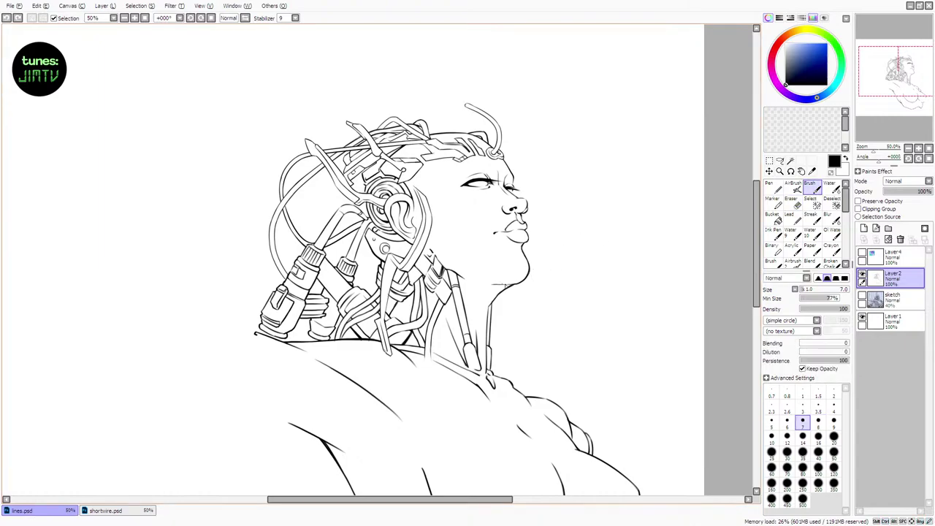
{"action": "left_click_drag", "start_coordinate": [492, 284], "coordinate": [519, 283]}
{"action": "key", "text": "ctrl+z"}
{"action": "key", "text": "ctrl+z"}
{"action": "key", "text": "ctrl+z"}
{"action": "key", "text": "ctrl+z"}
{"action": "key", "text": "ctrl+z"}
Retouch the mouth line near its corner with the Brush, compare with and without the stroke, and show the sketch layer again
{"action": "key", "text": "e"}
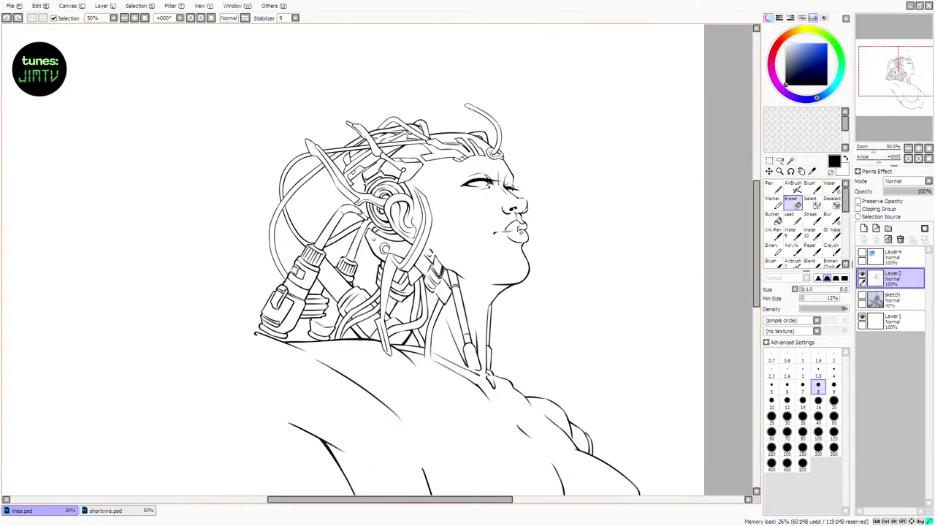
{"action": "key", "text": "b"}
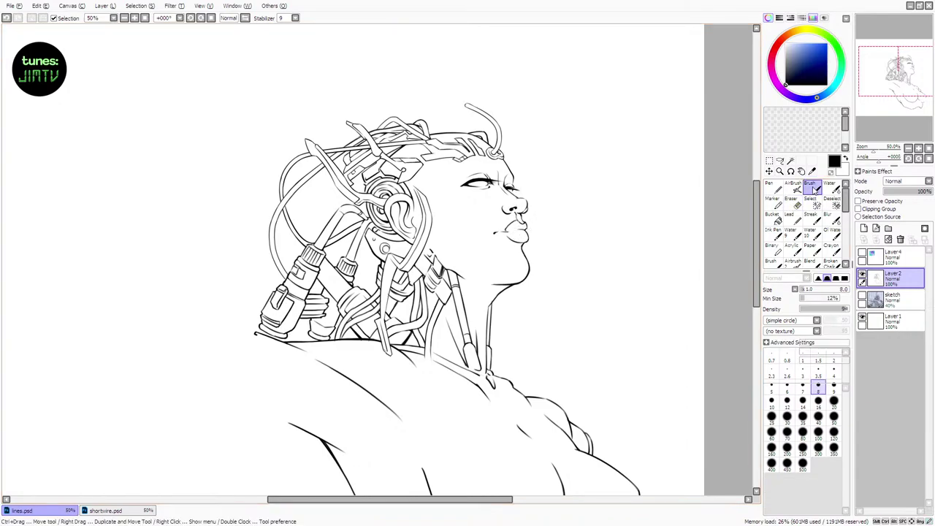
{"action": "key", "text": "ctrl+z"}
{"action": "left_click_drag", "start_coordinate": [509, 227], "coordinate": [505, 233]}
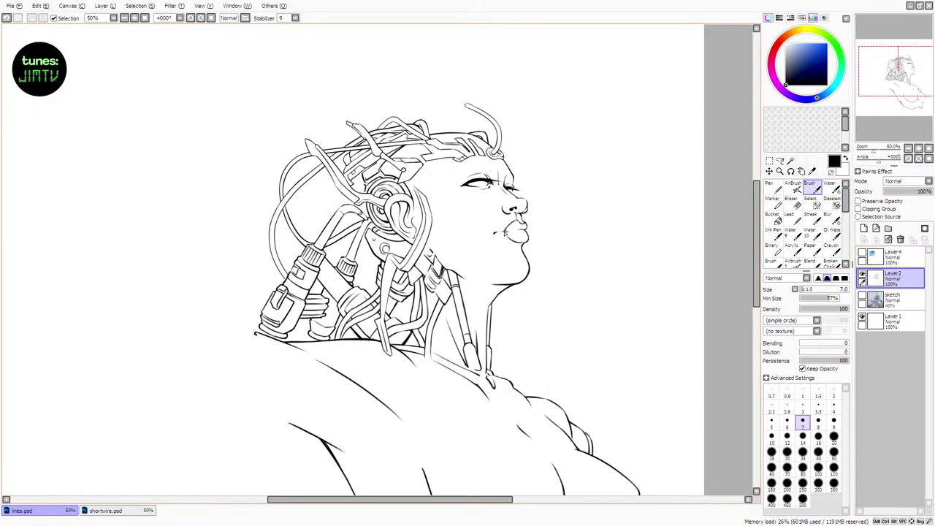
{"action": "key", "text": "ctrl+z"}
{"action": "key", "text": "ctrl+y"}
{"action": "key", "text": "ctrl+z"}
{"action": "key", "text": "ctrl+y"}
{"action": "key", "text": "ctrl+z"}
{"action": "key", "text": "ctrl+y"}
{"action": "key", "text": "ctrl+z"}
{"action": "key", "text": "ctrl+y"}
{"action": "left_click_drag", "start_coordinate": [514, 211], "coordinate": [515, 211]}
{"action": "left_click", "coordinate": [862, 296]}
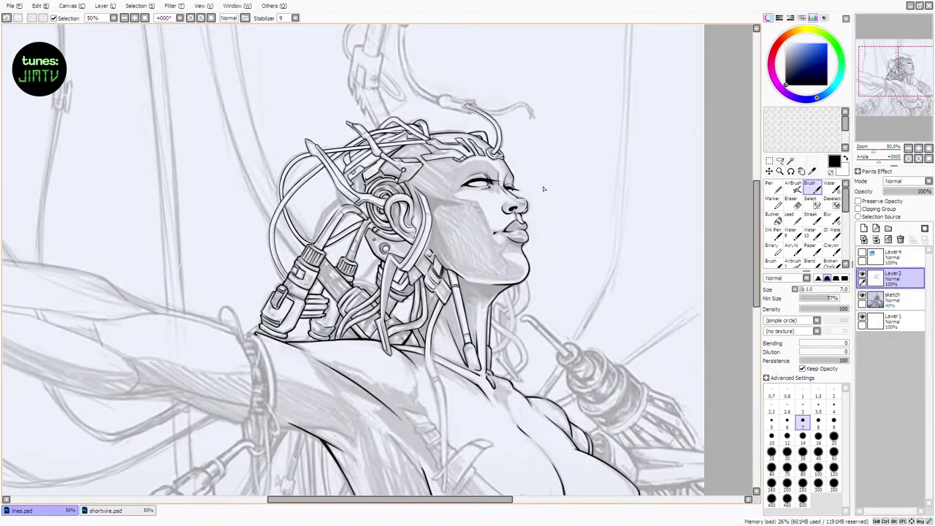
Ink the inner edge of a cable hanging beside the front of the neck with the Brush at size 6, undoing rough strokes
{"action": "key", "text": "ctrl+z"}
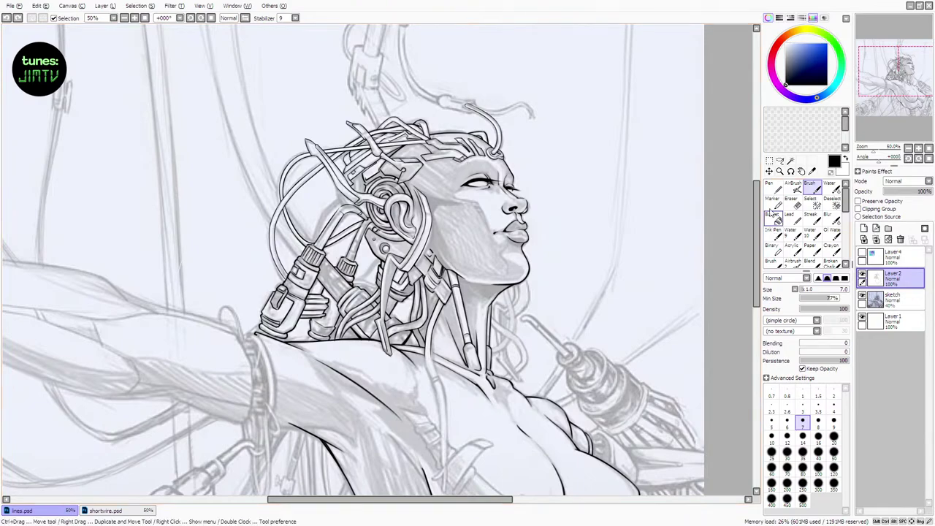
{"action": "left_click_drag", "start_coordinate": [757, 208], "coordinate": [758, 229]}
{"action": "left_click", "coordinate": [804, 290]}
{"action": "left_click_drag", "start_coordinate": [803, 289], "coordinate": [802, 289]}
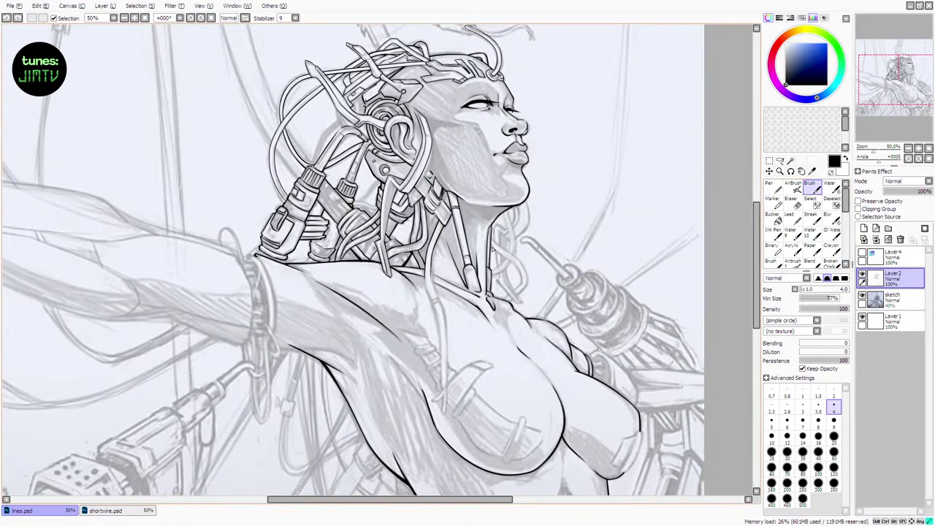
{"action": "key", "text": "bracketright"}
{"action": "key", "text": "bracketright"}
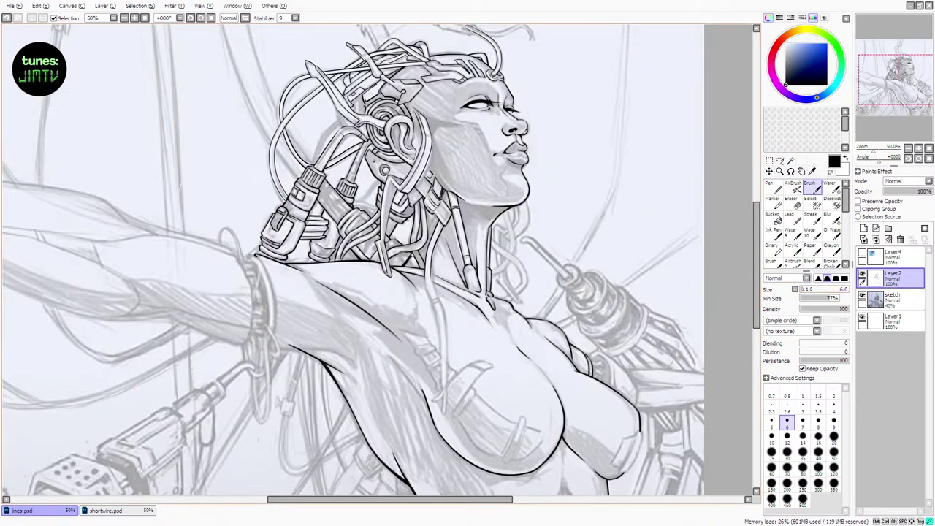
{"action": "key", "text": "ctrl+z"}
{"action": "mouse_move", "coordinate": [491, 245]}
{"action": "left_mouse_down"}
{"action": "mouse_move", "coordinate": [524, 281]}
{"action": "mouse_move", "coordinate": [512, 300]}
{"action": "mouse_move", "coordinate": [526, 290]}
{"action": "left_mouse_up"}
{"action": "key", "text": "ctrl+z"}
{"action": "key", "text": "ctrl+z"}
{"action": "key", "text": "ctrl+z"}
{"action": "key", "text": "ctrl+z"}
{"action": "key", "text": "ctrl+z"}
{"action": "key", "text": "ctrl+z"}
{"action": "key", "text": "ctrl+z"}
{"action": "key", "text": "ctrl+z"}
{"action": "key", "text": "ctrl+z"}
{"action": "key", "text": "ctrl+z"}
Ink the outer edge of the hanging cable beside the neck, from under the chin to the shoulder, undoing rough strokes
{"action": "left_click_drag", "start_coordinate": [495, 236], "coordinate": [529, 278]}
{"action": "key", "text": "ctrl+z"}
{"action": "key", "text": "ctrl+z"}
Trim and thin the hanging neck cable's outlines with the Eraser while the sketch layer is hidden
{"action": "key", "text": "e"}
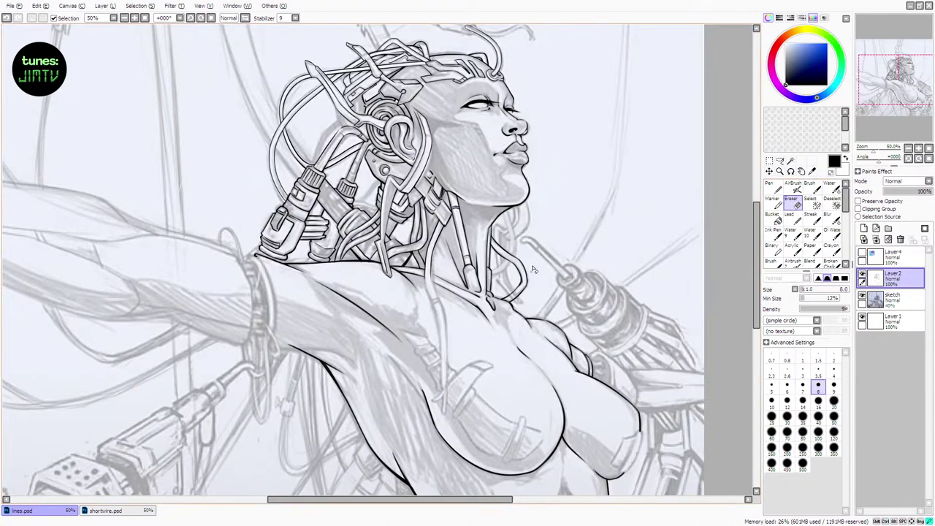
{"action": "left_click_drag", "start_coordinate": [522, 273], "coordinate": [522, 283]}
{"action": "left_click", "coordinate": [861, 295]}
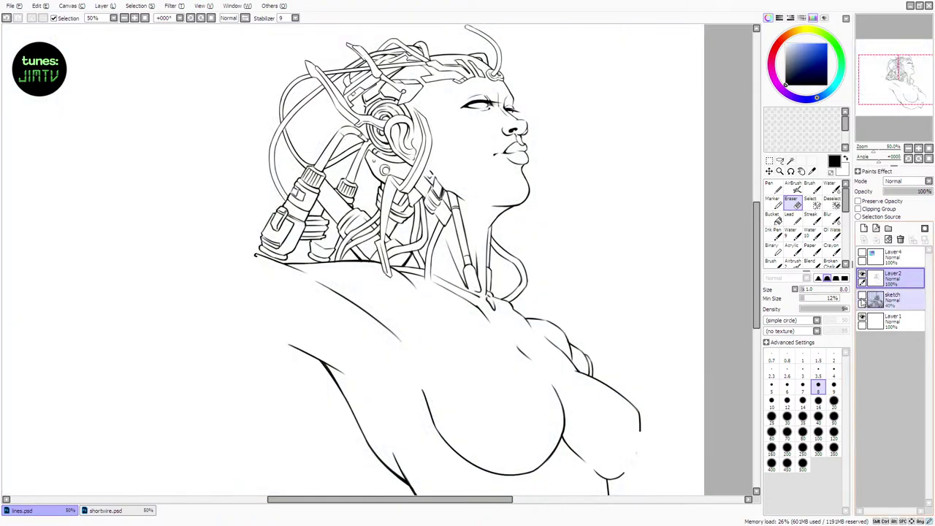
{"action": "key", "text": "ctrl+z"}
{"action": "left_click_drag", "start_coordinate": [523, 283], "coordinate": [527, 280]}
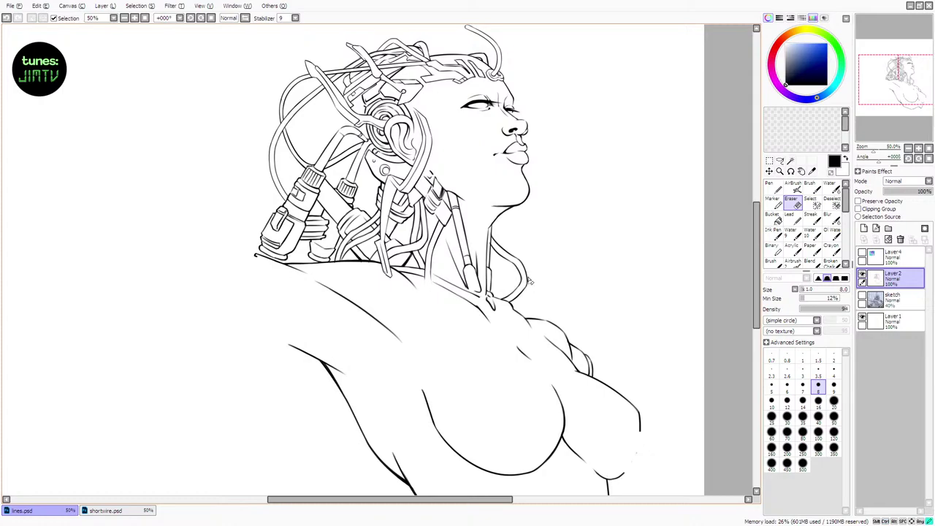
{"action": "key", "text": "ctrl+z"}
{"action": "left_click_drag", "start_coordinate": [492, 239], "coordinate": [492, 255]}
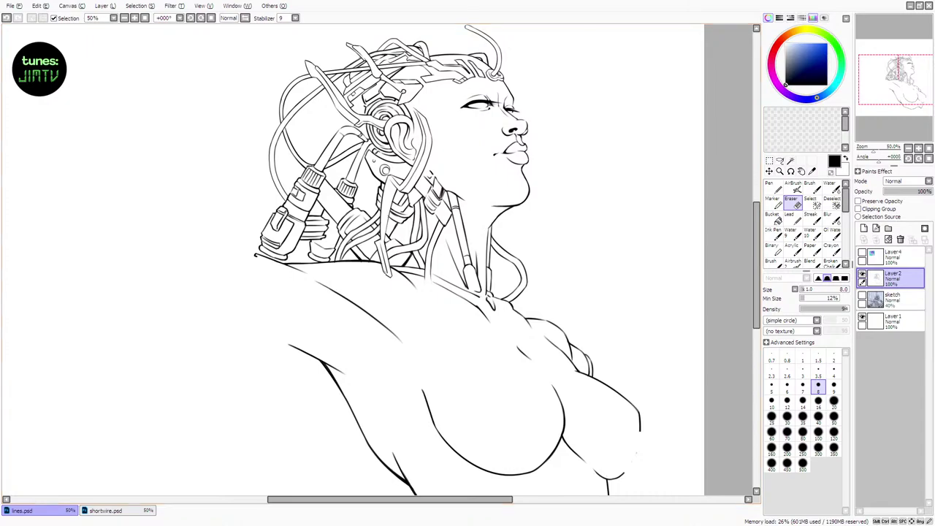
Show the sketch, add a new layer above Layer2, and ink a second cable hanging beneath the chin with Brush and Eraser
{"action": "left_click", "coordinate": [816, 189]}
{"action": "left_click", "coordinate": [862, 295]}
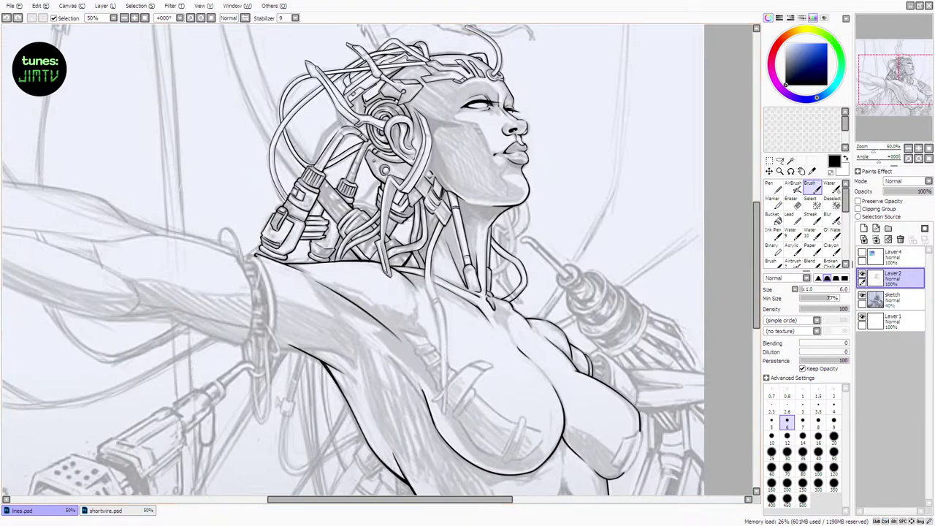
{"action": "key", "text": "ctrl+shift+n"}
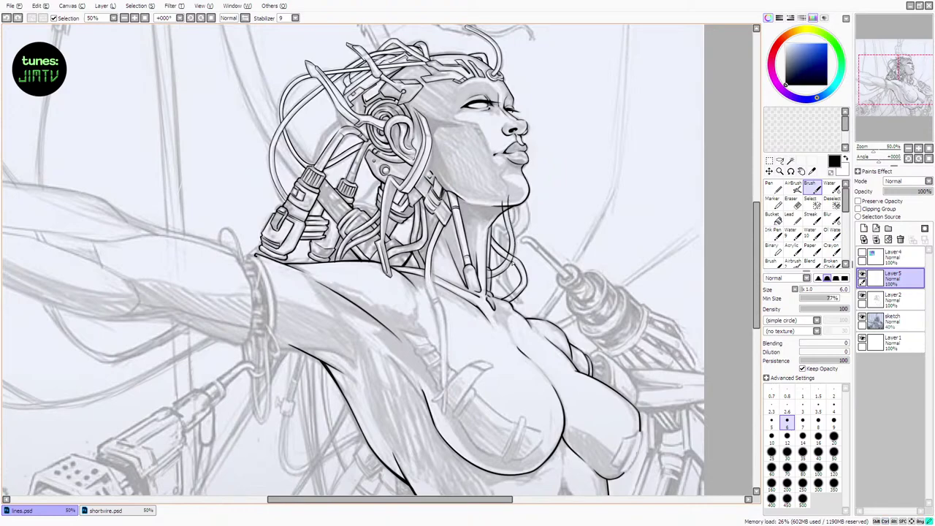
{"action": "key", "text": "e"}
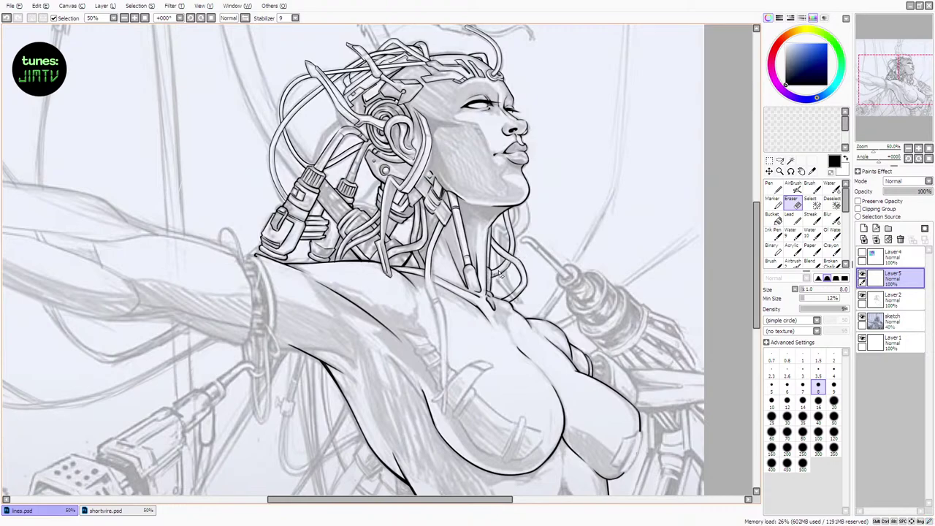
{"action": "left_click", "coordinate": [811, 188]}
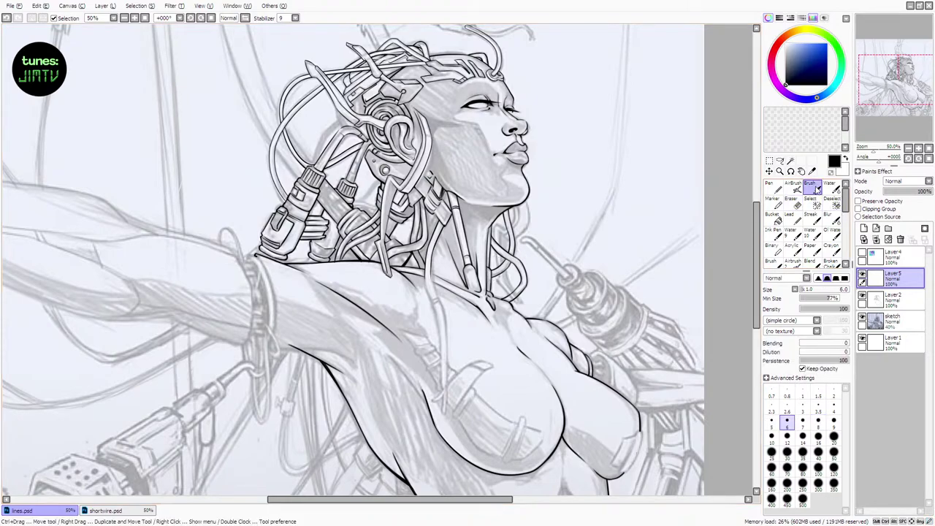
{"action": "left_click", "coordinate": [863, 319]}
{"action": "left_click", "coordinate": [862, 319]}
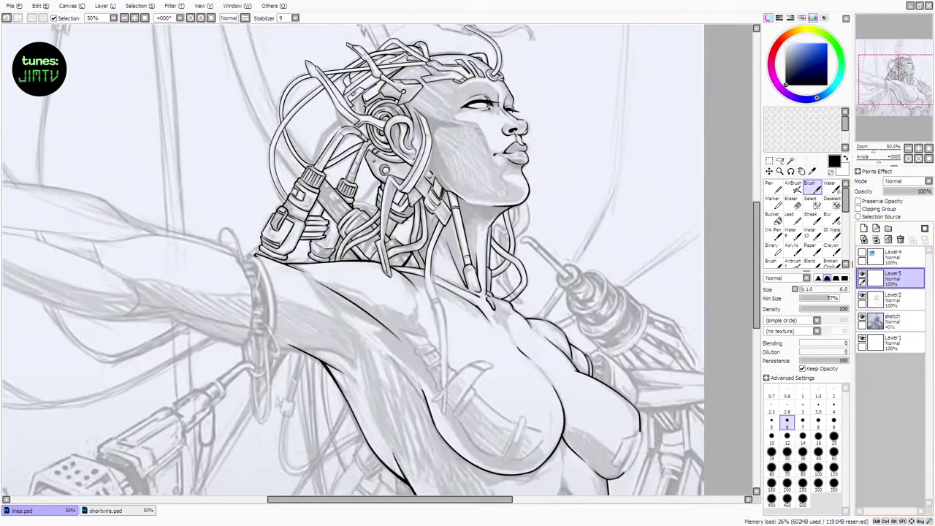
{"action": "left_click", "coordinate": [794, 203]}
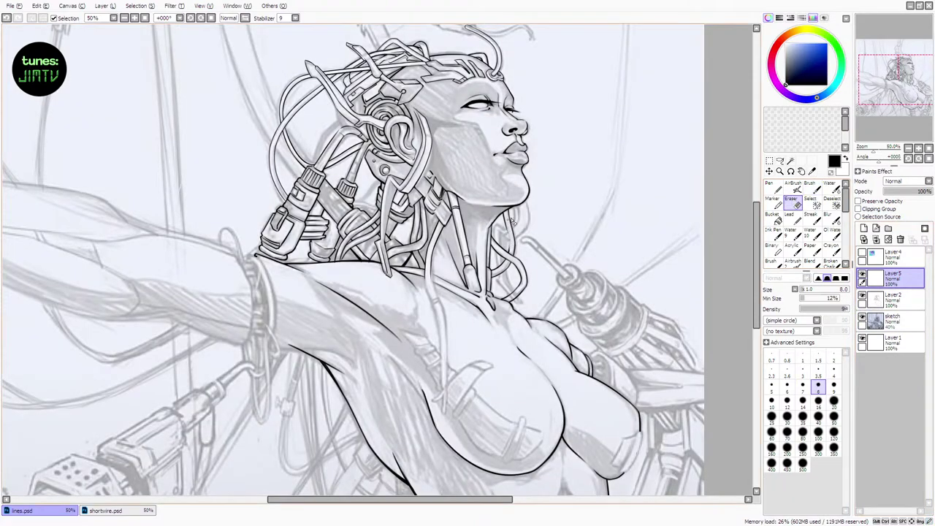
{"action": "key", "text": "b"}
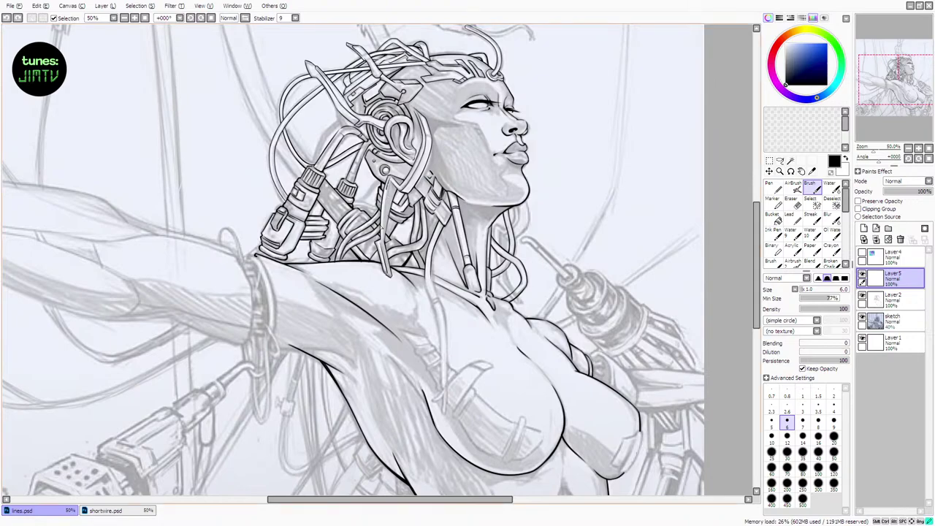
Retouch the edge of the long pointed piece hanging below the ear with the Brush, undoing rough strokes
{"action": "left_click_drag", "start_coordinate": [383, 180], "coordinate": [381, 247]}
{"action": "key", "text": "ctrl+z"}
{"action": "key", "text": "ctrl+z"}
{"action": "key", "text": "ctrl+z"}
{"action": "key", "text": "ctrl+z"}
{"action": "key", "text": "ctrl+z"}
{"action": "key", "text": "ctrl+y"}
Hide the sketch layer and merge Layer5 down into Layer2
{"action": "left_click", "coordinate": [862, 317]}
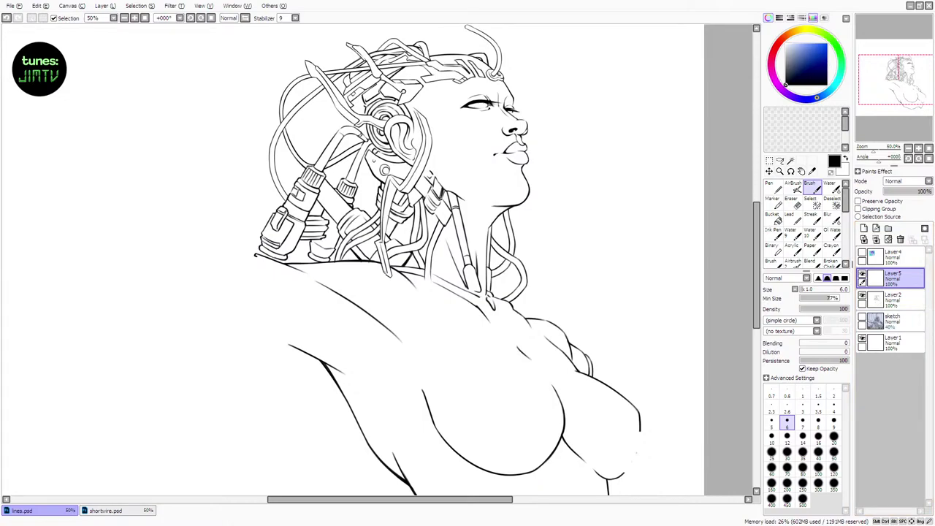
{"action": "key", "text": "e"}
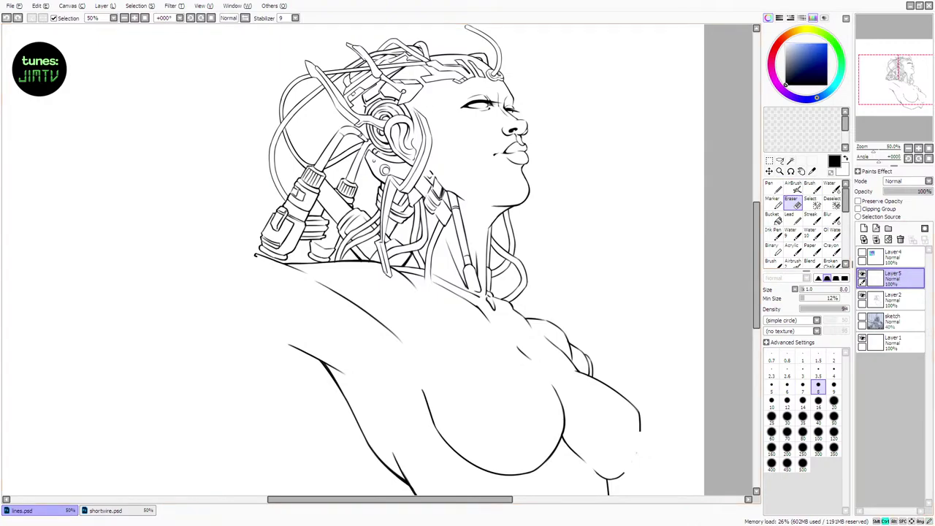
{"action": "key", "text": "ctrl+e"}
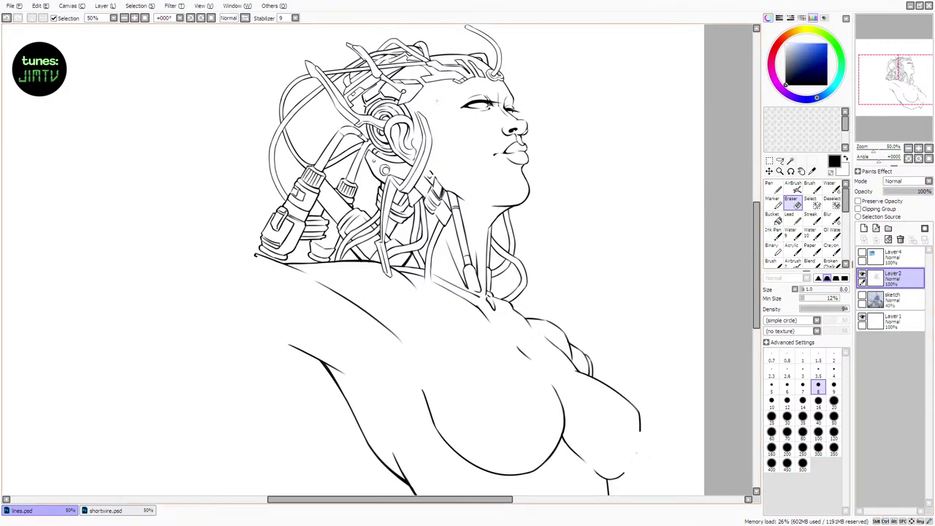
Redraw the upper front edge of the curved strip in front of the ear with the Brush, undoing rough strokes
{"action": "key", "text": "b"}
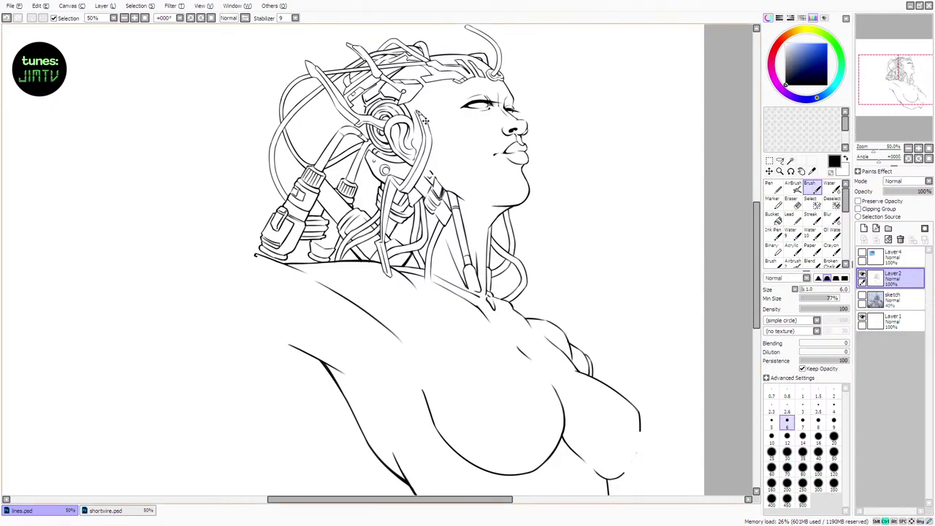
{"action": "key", "text": "ctrl+z"}
{"action": "left_click_drag", "start_coordinate": [420, 114], "coordinate": [429, 141]}
{"action": "key", "text": "ctrl+z"}
{"action": "key", "text": "ctrl+z"}
{"action": "key", "text": "ctrl+z"}
Refine the middle of the curved strip's edge in front of the ear with the Brush at size 4
{"action": "left_click_drag", "start_coordinate": [803, 290], "coordinate": [799, 281]}
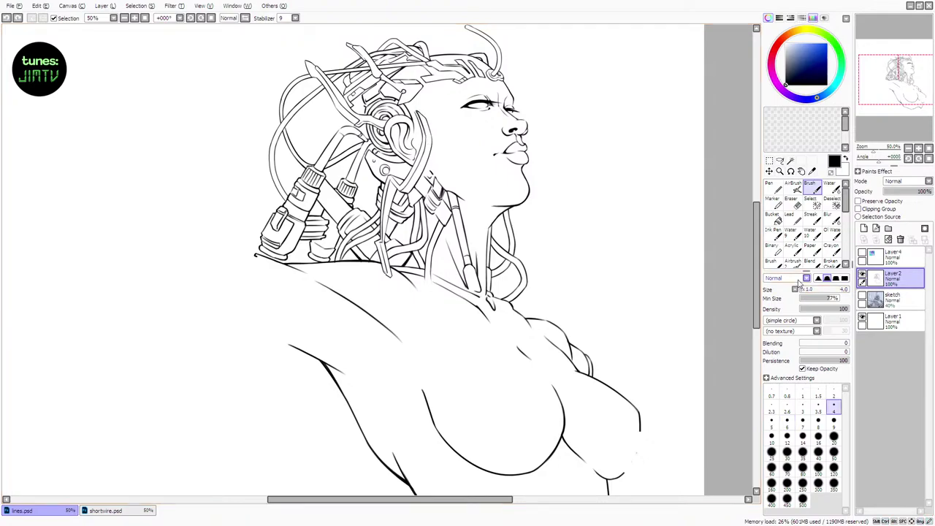
{"action": "left_click_drag", "start_coordinate": [427, 134], "coordinate": [421, 157]}
{"action": "key", "text": "ctrl+z"}
{"action": "key", "text": "e"}
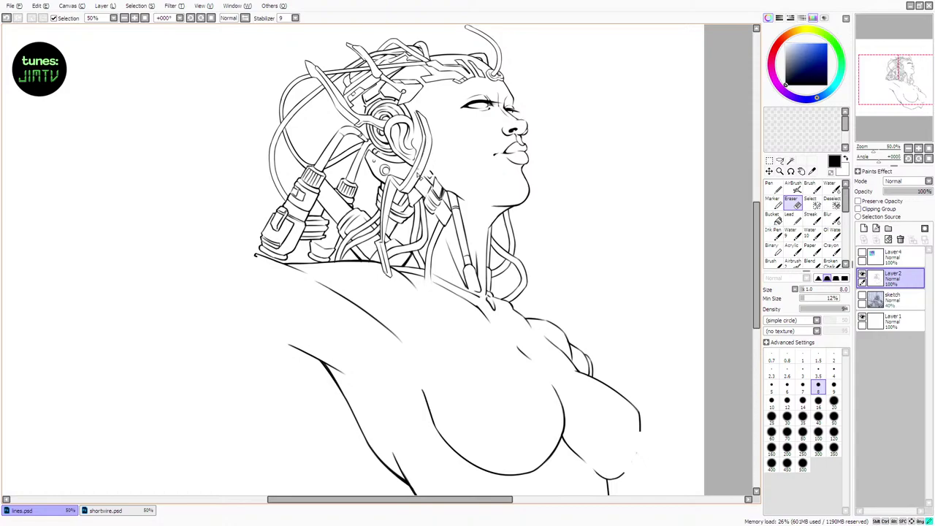
{"action": "left_click", "coordinate": [807, 186]}
{"action": "key", "text": "ctrl+z"}
{"action": "left_click_drag", "start_coordinate": [427, 139], "coordinate": [423, 155]}
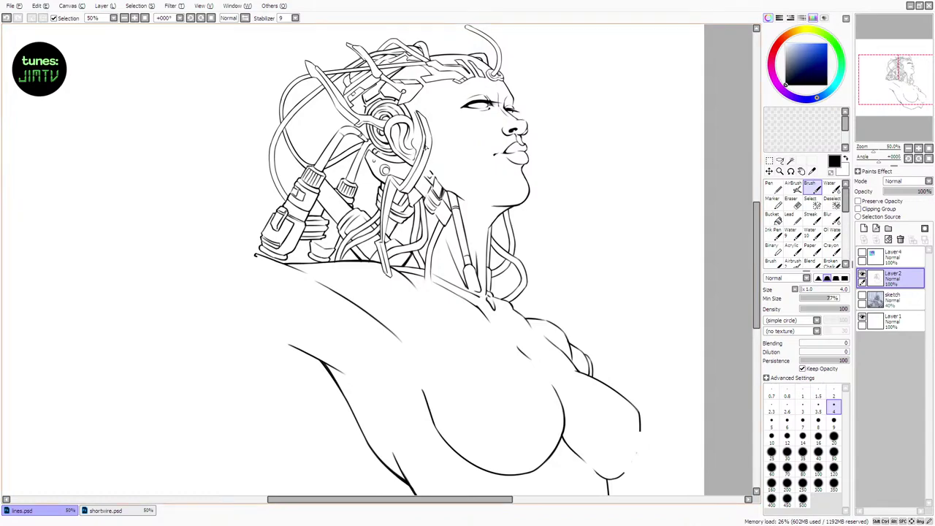
Retouch the lower edge of the curved strip where it sweeps below the earlobe, undoing rough strokes
{"action": "key", "text": "ctrl+z"}
{"action": "left_click_drag", "start_coordinate": [423, 153], "coordinate": [400, 191]}
{"action": "key", "text": "ctrl+z"}
{"action": "key", "text": "ctrl+z"}
{"action": "key", "text": "ctrl+z"}
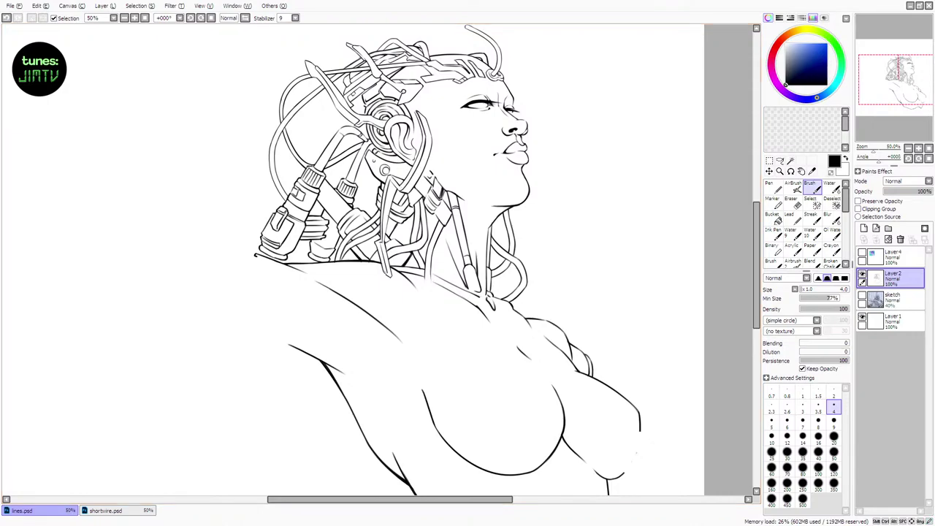
Ink the cheek seam from the strip in front of the ear toward the eye with the Brush at size 6, following the sketch
{"action": "left_click", "coordinate": [861, 297]}
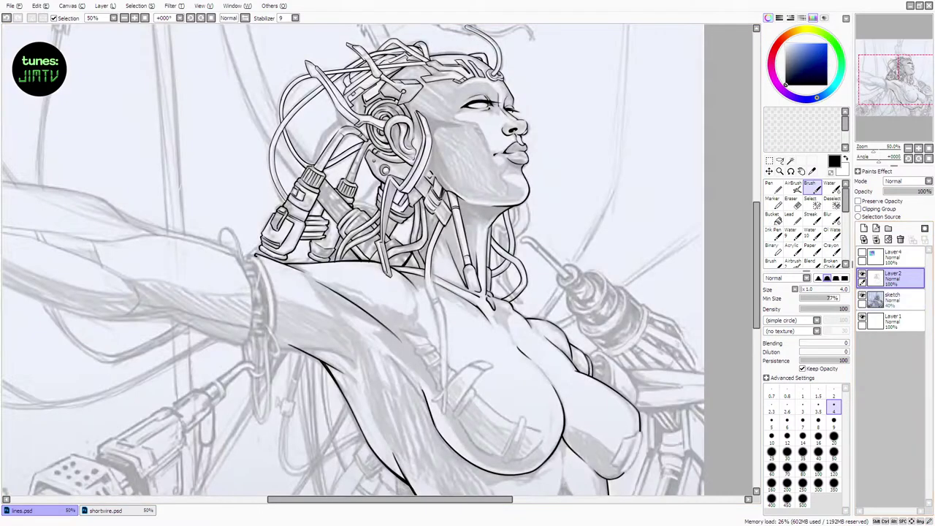
{"action": "left_click", "coordinate": [801, 290]}
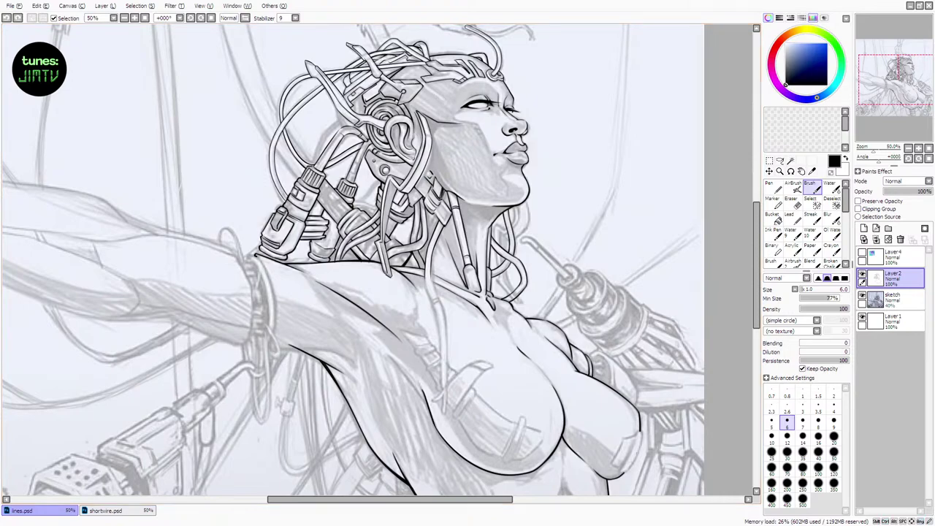
{"action": "left_click", "coordinate": [862, 296]}
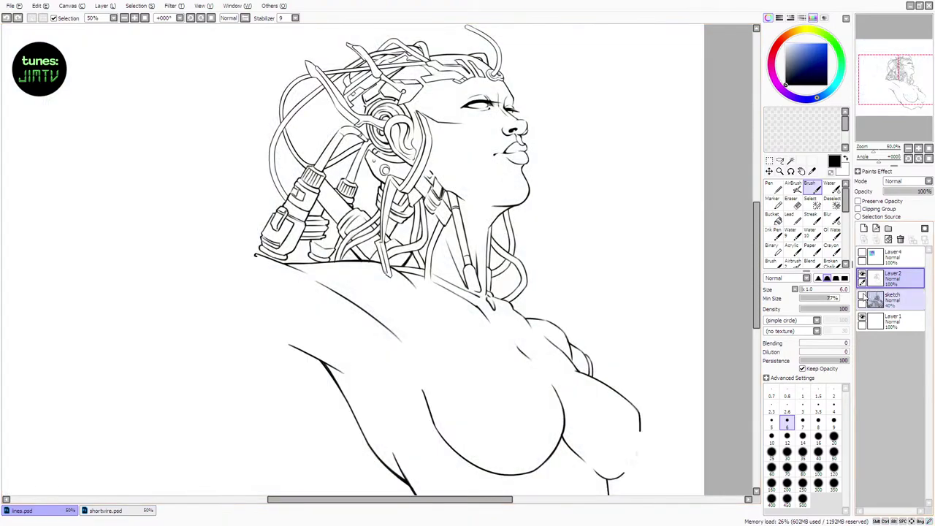
{"action": "left_click", "coordinate": [863, 297]}
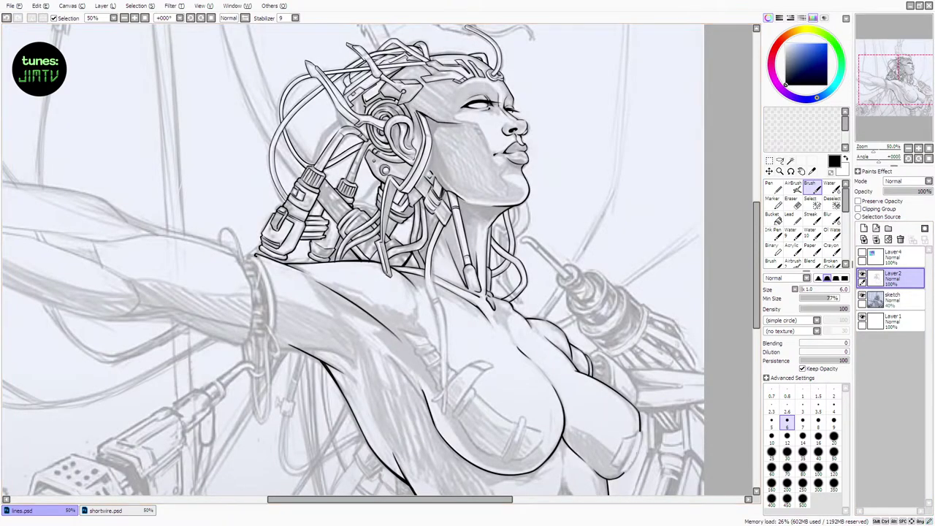
Clean up the cheek seam where it meets the strip in front of the ear with the Eraser, with the sketch hidden
{"action": "left_click", "coordinate": [862, 297]}
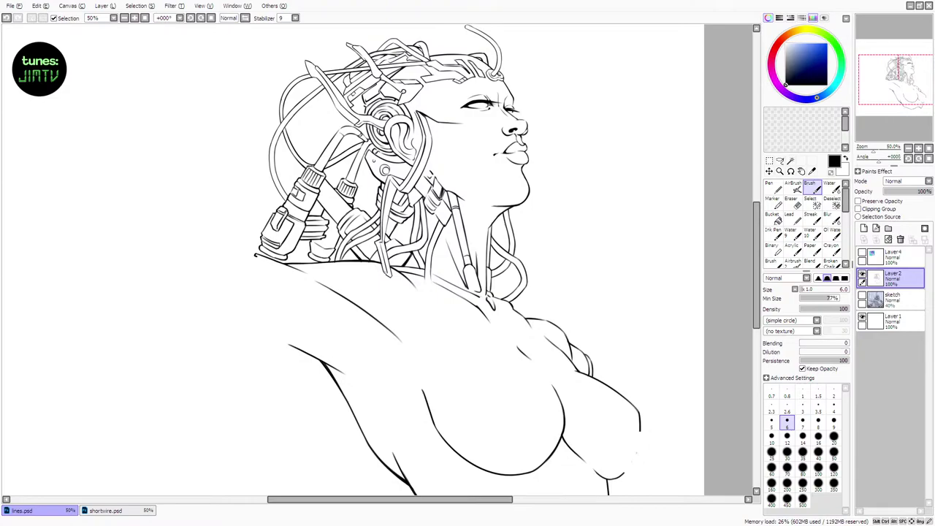
{"action": "key", "text": "e"}
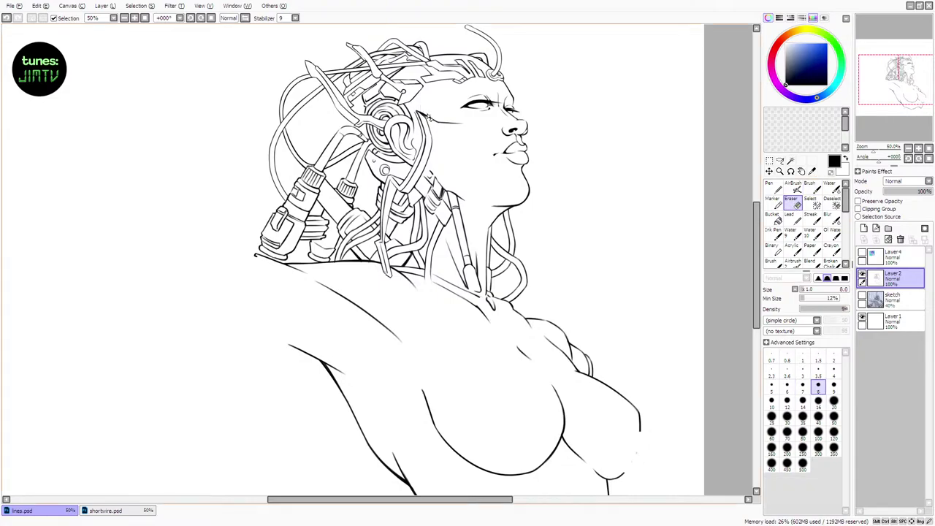
{"action": "left_click_drag", "start_coordinate": [418, 109], "coordinate": [435, 121]}
{"action": "key", "text": "b"}
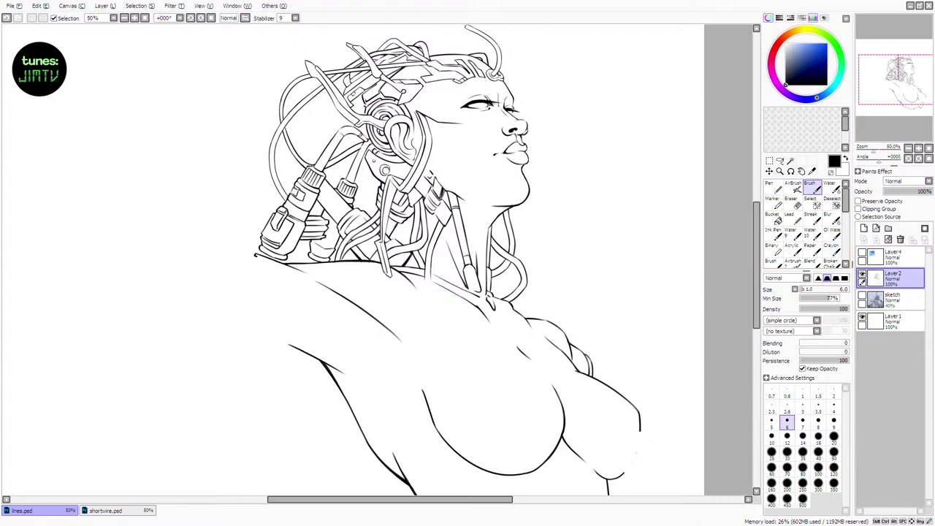
Clean up and retouch the cable lines below the ear with Eraser and Brush, comparing the line art with and without the sketch
{"action": "left_click", "coordinate": [863, 296]}
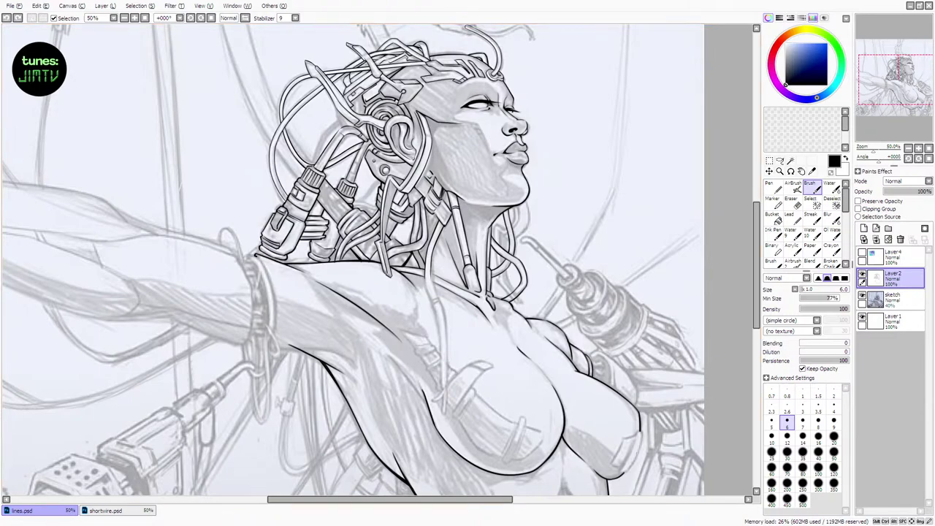
{"action": "key", "text": "e"}
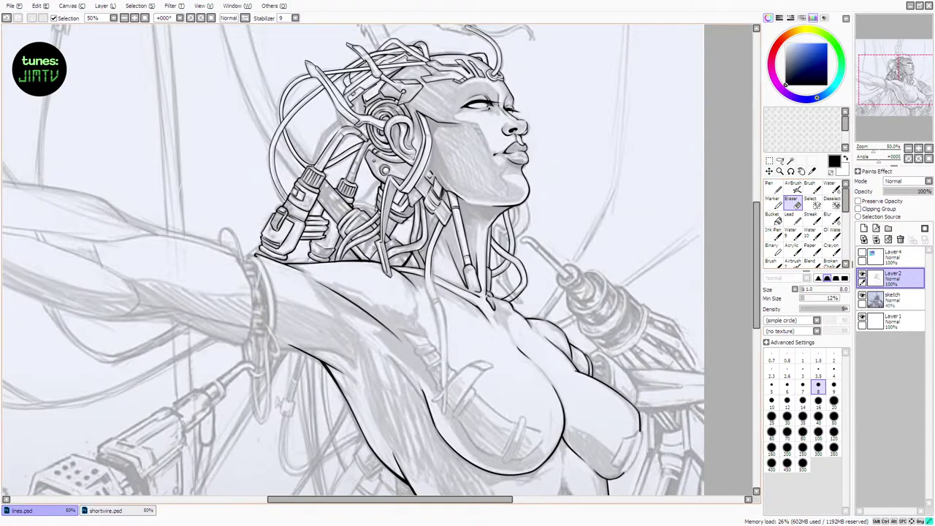
{"action": "left_click_drag", "start_coordinate": [376, 187], "coordinate": [380, 180]}
{"action": "left_click_drag", "start_coordinate": [403, 222], "coordinate": [402, 224]}
{"action": "key", "text": "b"}
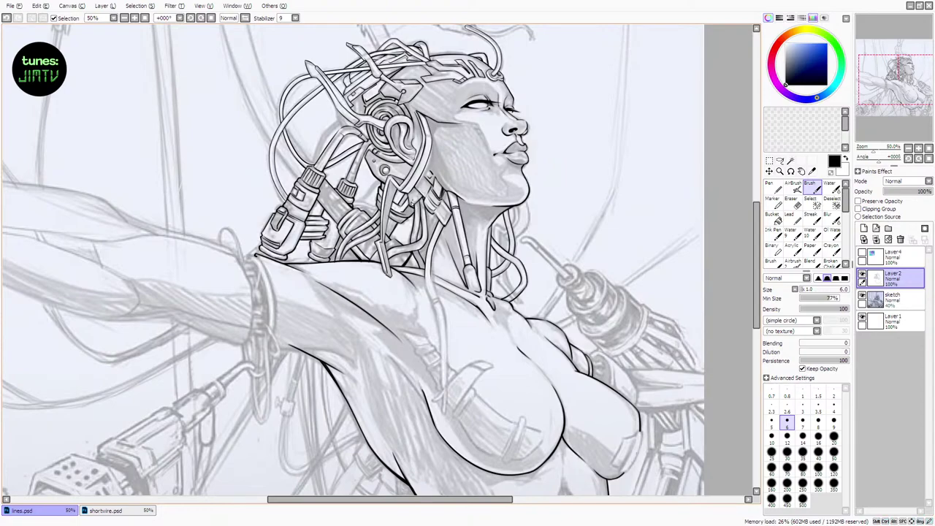
{"action": "left_click_drag", "start_coordinate": [411, 207], "coordinate": [423, 197]}
{"action": "left_click", "coordinate": [861, 296]}
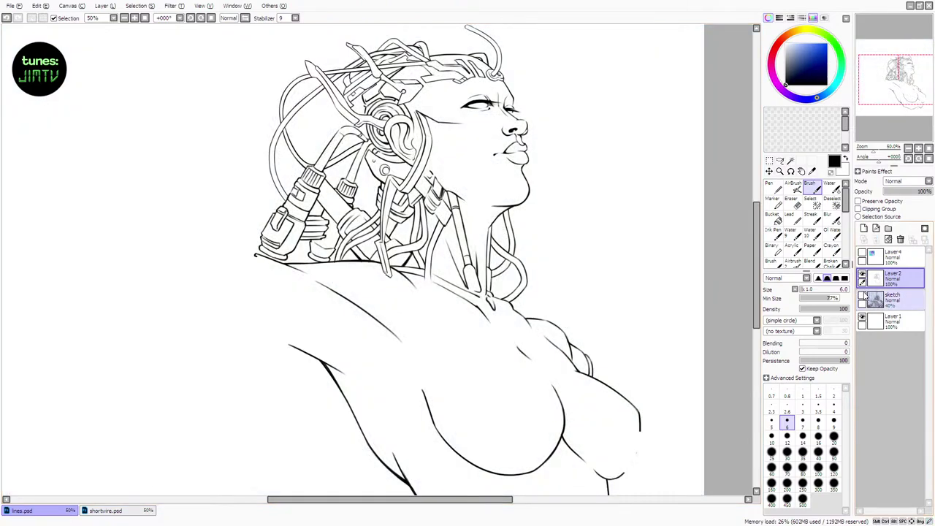
{"action": "left_click", "coordinate": [861, 296]}
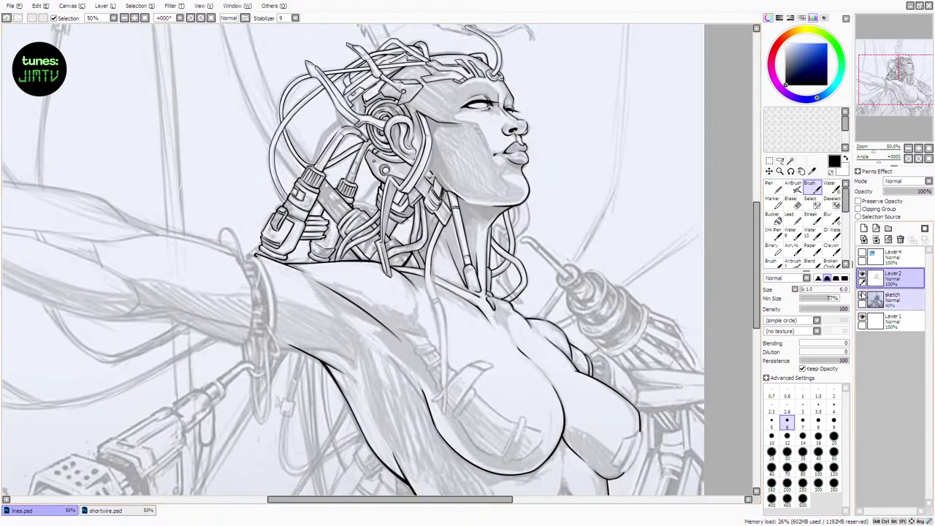
{"action": "left_click", "coordinate": [861, 296]}
{"action": "left_click", "coordinate": [862, 296]}
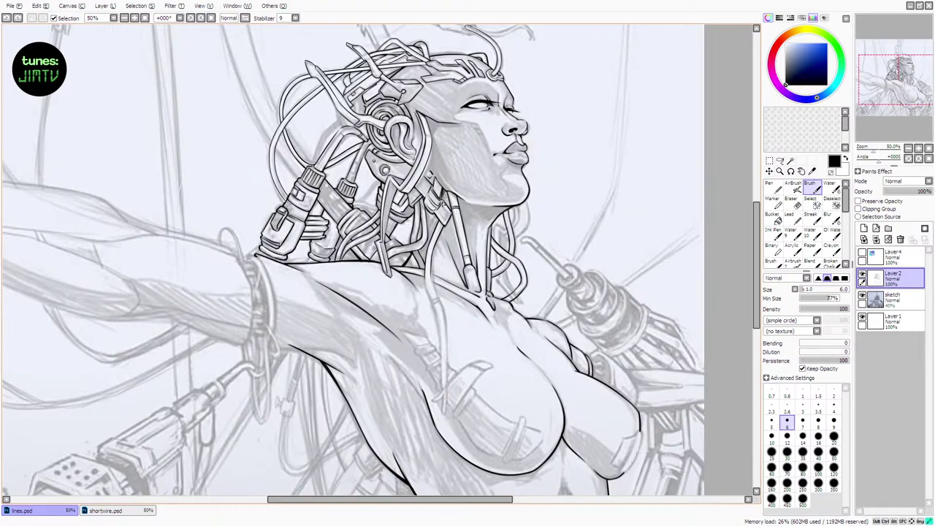
Ink the far upper arm's outer contour beyond the chest with the Brush, comparing the line art with and without the sketch
{"action": "left_click", "coordinate": [862, 295]}
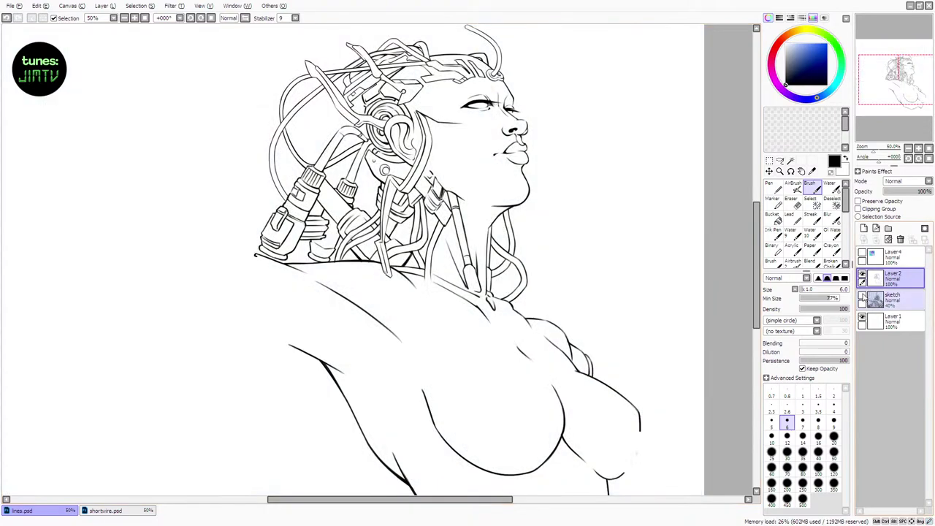
{"action": "left_click", "coordinate": [863, 296]}
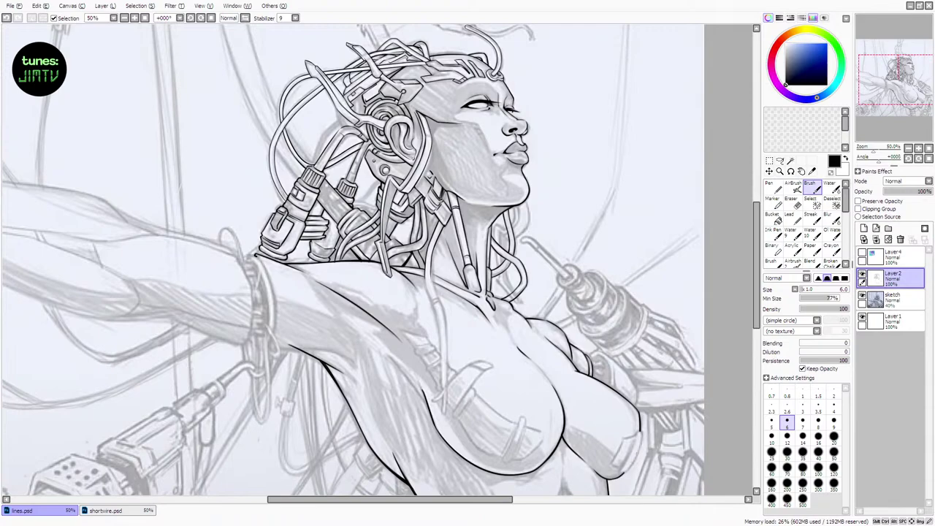
{"action": "scroll", "coordinate": [461, 504], "scroll_direction": "down", "scroll_amount": 5}
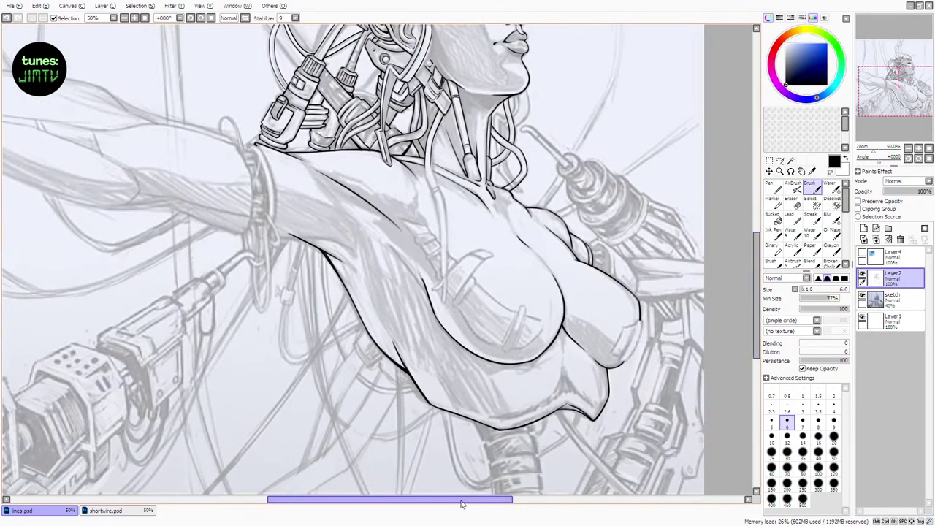
{"action": "left_click_drag", "start_coordinate": [461, 504], "coordinate": [500, 504]}
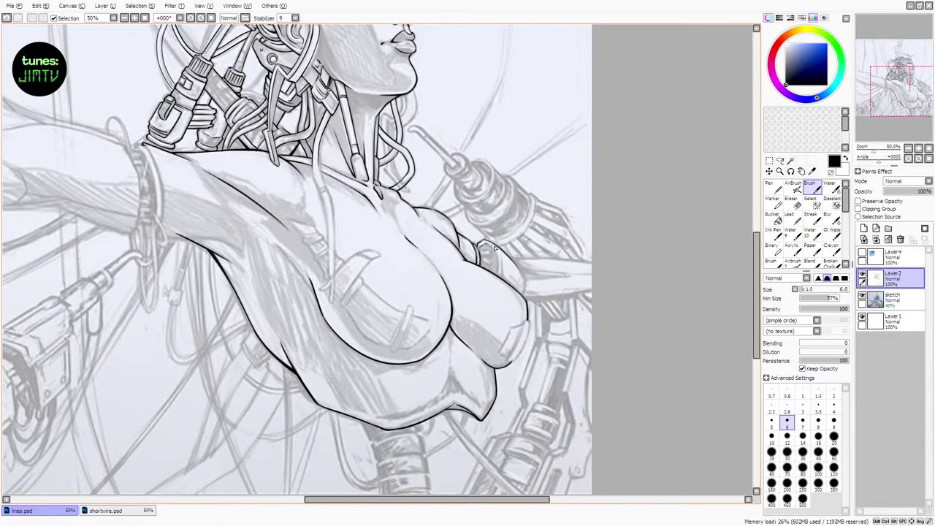
{"action": "left_click_drag", "start_coordinate": [489, 243], "coordinate": [500, 275]}
{"action": "key", "text": "ctrl+z"}
{"action": "key", "text": "ctrl+z"}
{"action": "left_click", "coordinate": [861, 295]}
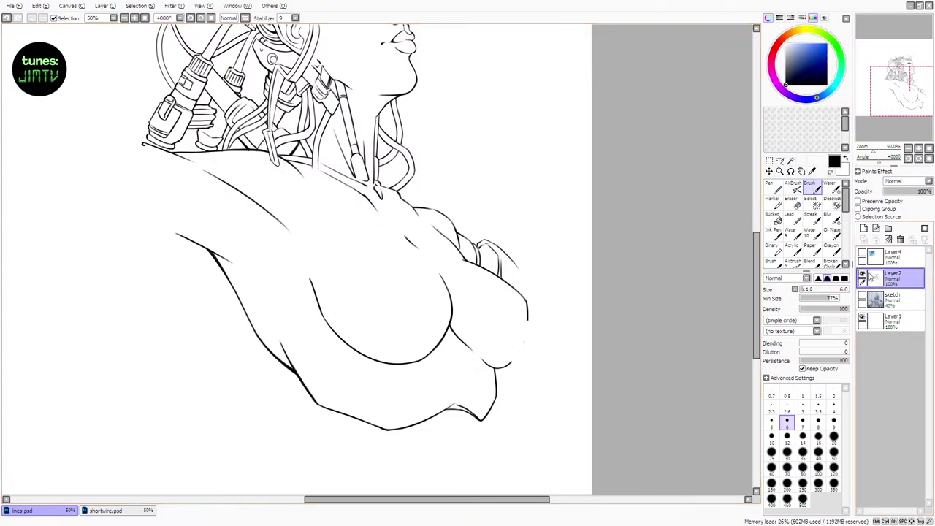
{"action": "left_click", "coordinate": [862, 295]}
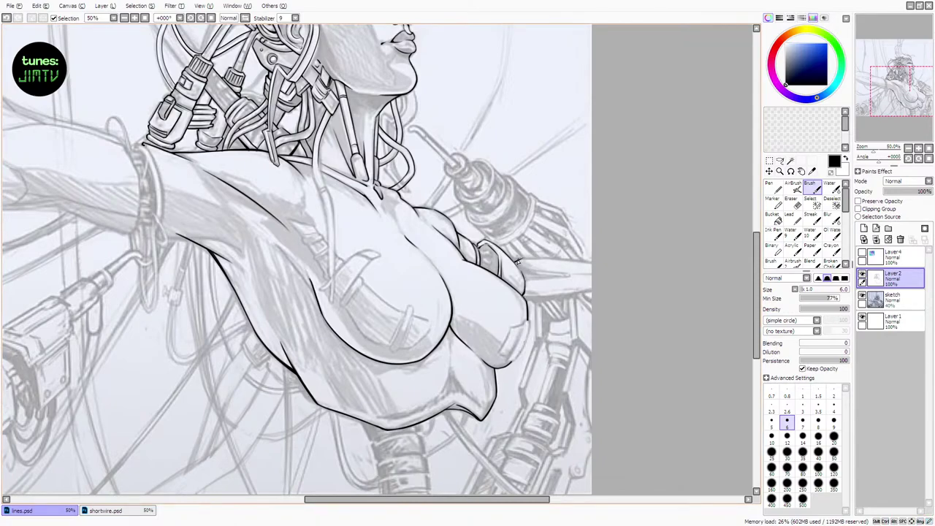
{"action": "key", "text": "ctrl+z"}
{"action": "key", "text": "ctrl+z"}
Ink the upper and lower edges of the far forearm out to the canvas edge, checking them with the sketch hidden
{"action": "left_click_drag", "start_coordinate": [515, 261], "coordinate": [597, 266]}
{"action": "key", "text": "ctrl+z"}
{"action": "left_click_drag", "start_coordinate": [533, 257], "coordinate": [595, 261]}
{"action": "left_click_drag", "start_coordinate": [527, 305], "coordinate": [590, 291]}
{"action": "key", "text": "ctrl+z"}
{"action": "left_click", "coordinate": [862, 295]}
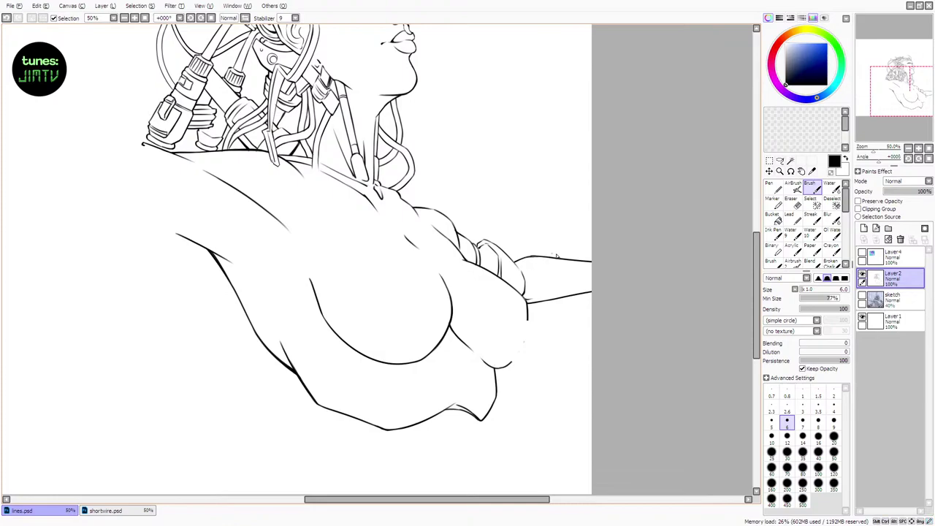
{"action": "left_click", "coordinate": [862, 296]}
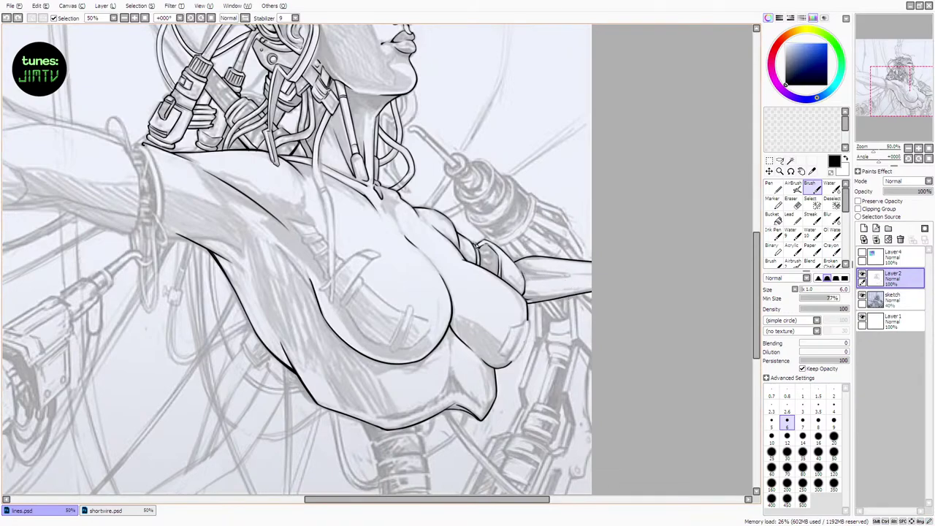
{"action": "key", "text": "e"}
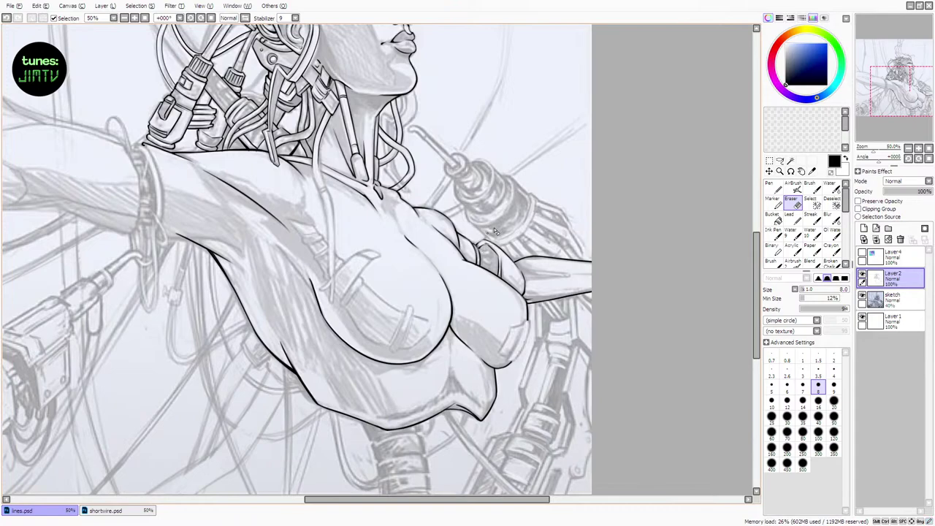
{"action": "key", "text": "b"}
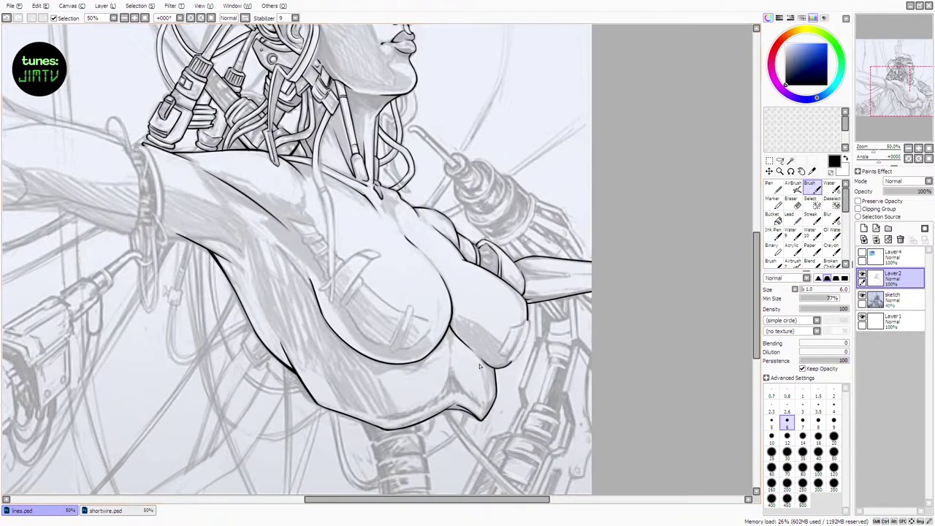
Ink the underside of the near upper arm from the elbow to the armpit with the Brush at size 6, redoing rough strokes
{"action": "left_click_drag", "start_coordinate": [463, 500], "coordinate": [390, 500]}
{"action": "key", "text": "e"}
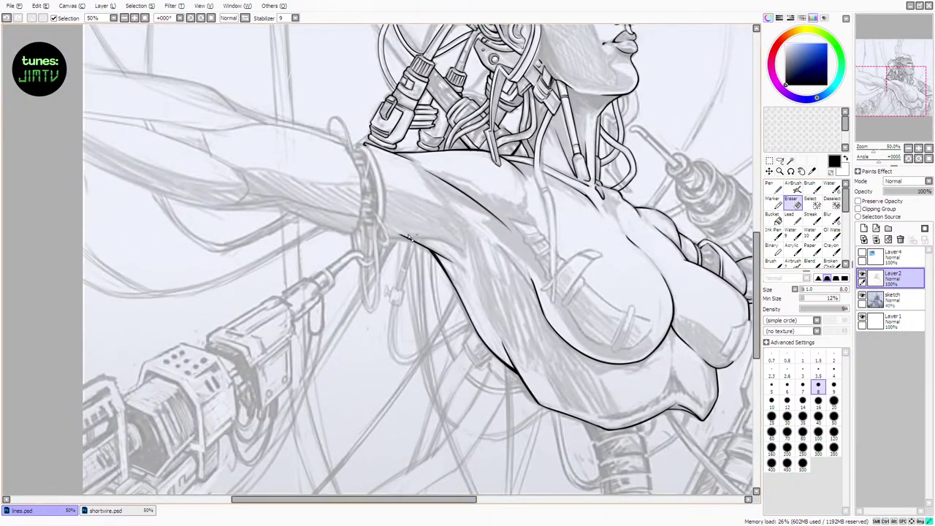
{"action": "key", "text": "b"}
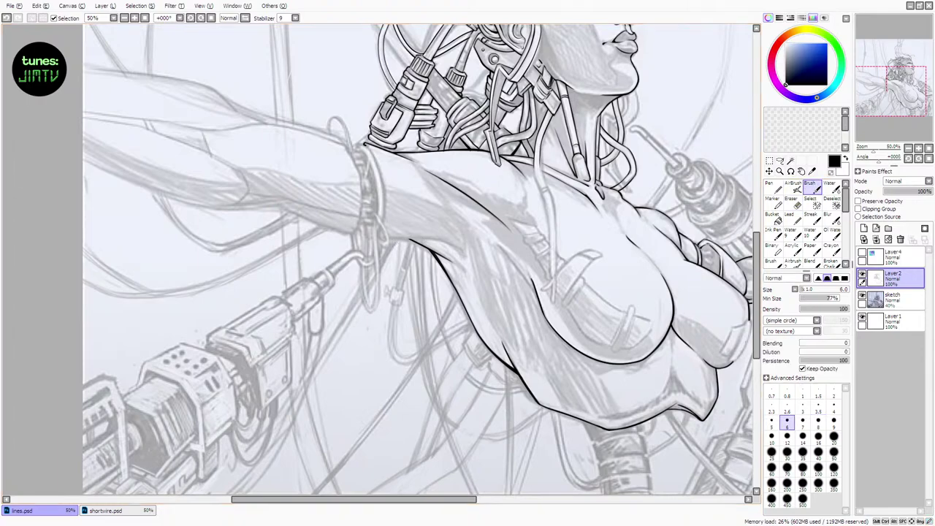
{"action": "key", "text": "bracketleft"}
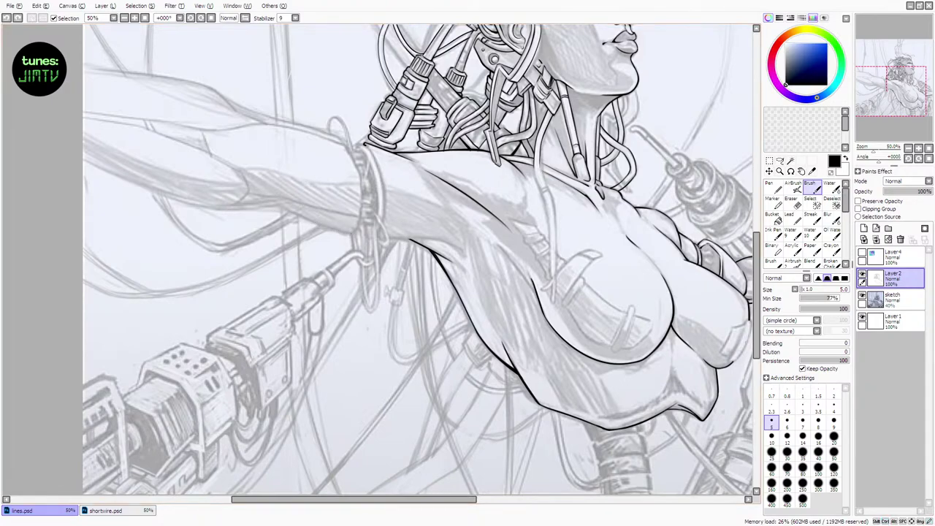
{"action": "key", "text": "bracketright"}
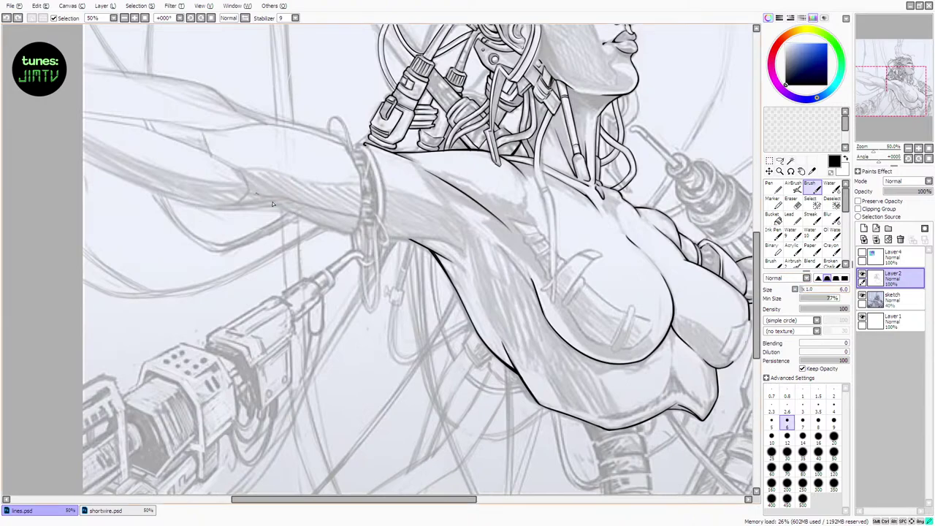
{"action": "key", "text": "ctrl+z"}
{"action": "mouse_move", "coordinate": [273, 204]}
{"action": "left_mouse_down"}
{"action": "mouse_move", "coordinate": [344, 234]}
{"action": "mouse_move", "coordinate": [457, 244]}
{"action": "left_mouse_up"}
{"action": "key", "text": "ctrl+z"}
{"action": "key", "text": "ctrl+z"}
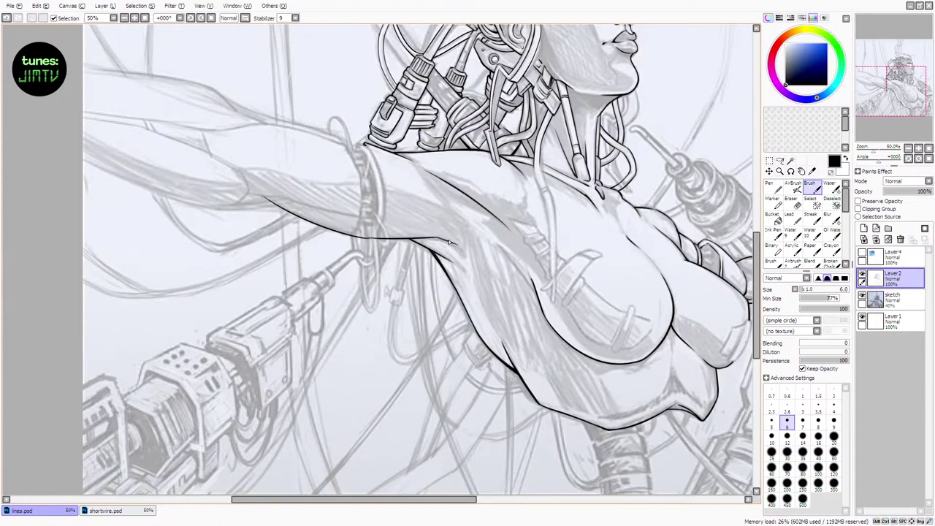
{"action": "key", "text": "ctrl+z"}
{"action": "mouse_move", "coordinate": [256, 192]}
{"action": "left_mouse_down"}
{"action": "mouse_move", "coordinate": [332, 228]}
{"action": "mouse_move", "coordinate": [325, 224]}
{"action": "left_mouse_up"}
{"action": "key", "text": "ctrl+z"}
{"action": "key", "text": "ctrl+z"}
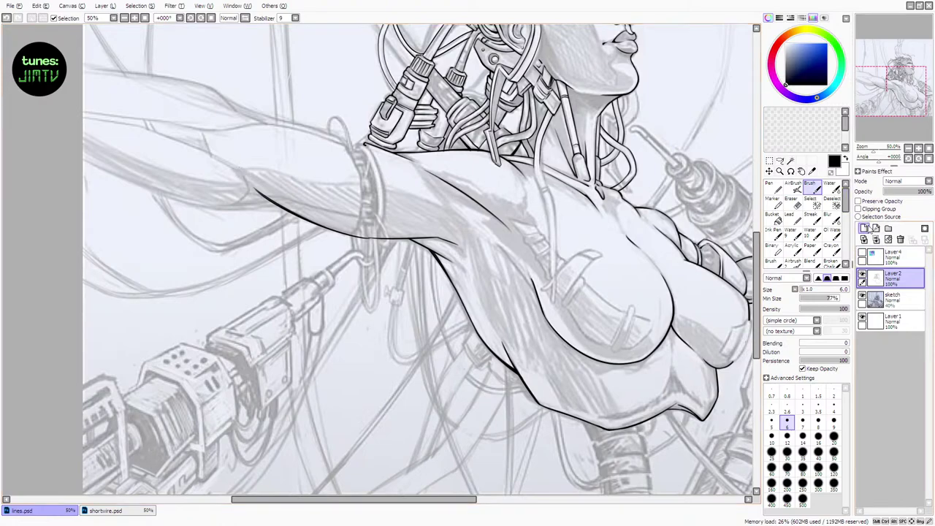
Erase the excess start of the upper arm's underside line at the elbow and return to the Brush
{"action": "left_click", "coordinate": [793, 202]}
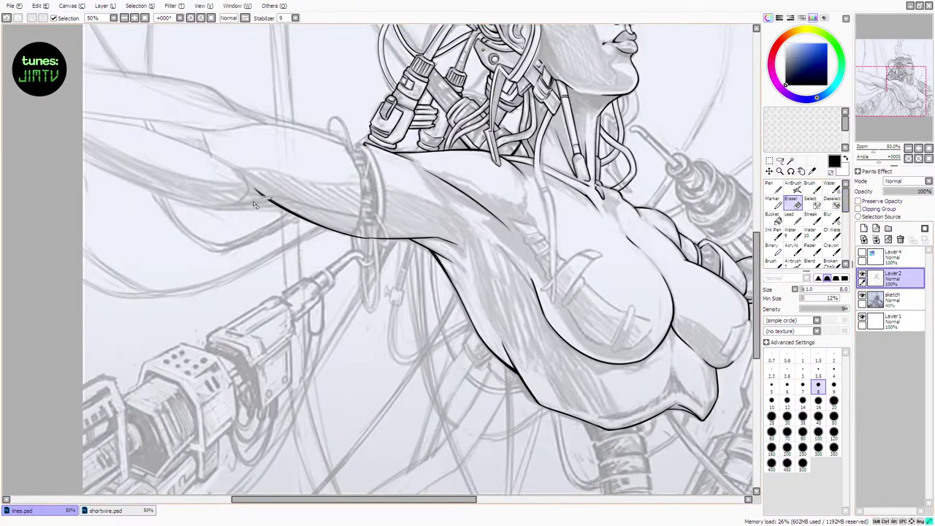
{"action": "mouse_move", "coordinate": [257, 198]}
{"action": "left_mouse_down"}
{"action": "mouse_move", "coordinate": [271, 201]}
{"action": "mouse_move", "coordinate": [272, 190]}
{"action": "mouse_move", "coordinate": [249, 191]}
{"action": "left_mouse_up"}
{"action": "key", "text": "b"}
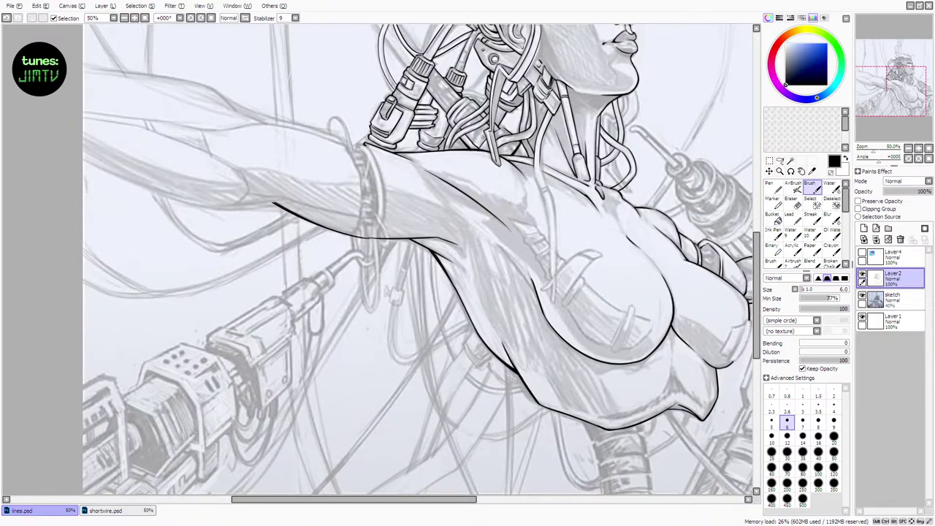
Ink the near forearm's underside from the canvas edge to the elbow and clean up the joint with the Eraser
{"action": "left_click_drag", "start_coordinate": [756, 272], "coordinate": [757, 253]}
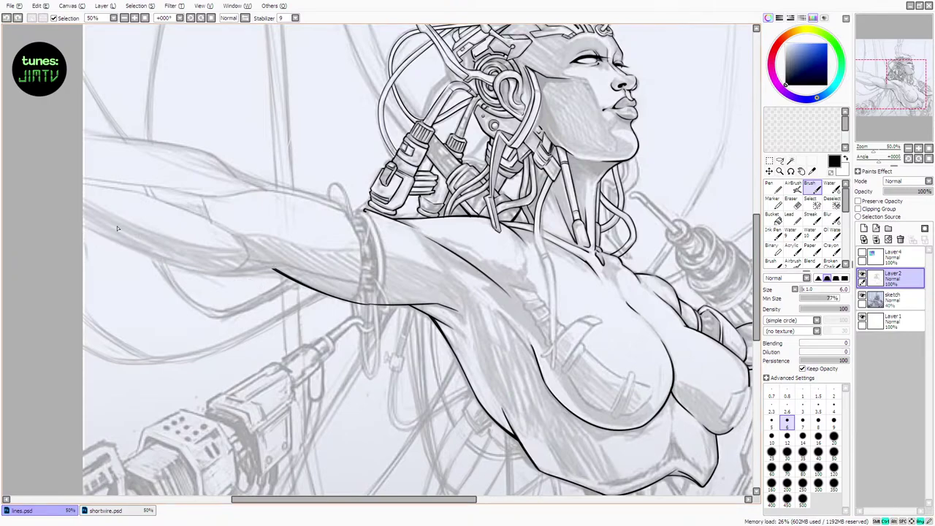
{"action": "mouse_move", "coordinate": [84, 231]}
{"action": "left_mouse_down"}
{"action": "mouse_move", "coordinate": [241, 276]}
{"action": "mouse_move", "coordinate": [288, 277]}
{"action": "mouse_move", "coordinate": [275, 270]}
{"action": "mouse_move", "coordinate": [281, 272]}
{"action": "left_mouse_up"}
{"action": "key", "text": "ctrl+z"}
{"action": "key", "text": "ctrl+z"}
{"action": "key", "text": "ctrl+z"}
{"action": "left_click", "coordinate": [793, 204]}
{"action": "key", "text": "ctrl+z"}
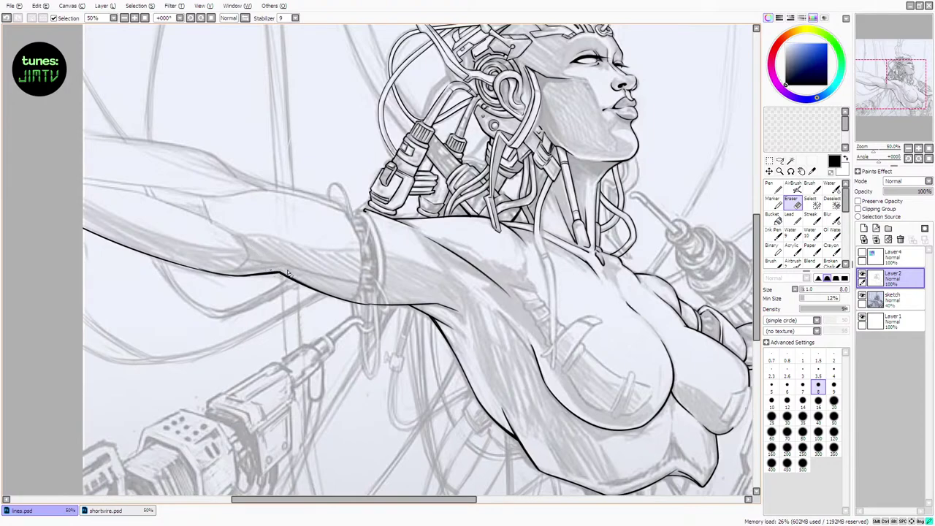
{"action": "key", "text": "ctrl+z"}
{"action": "key", "text": "b"}
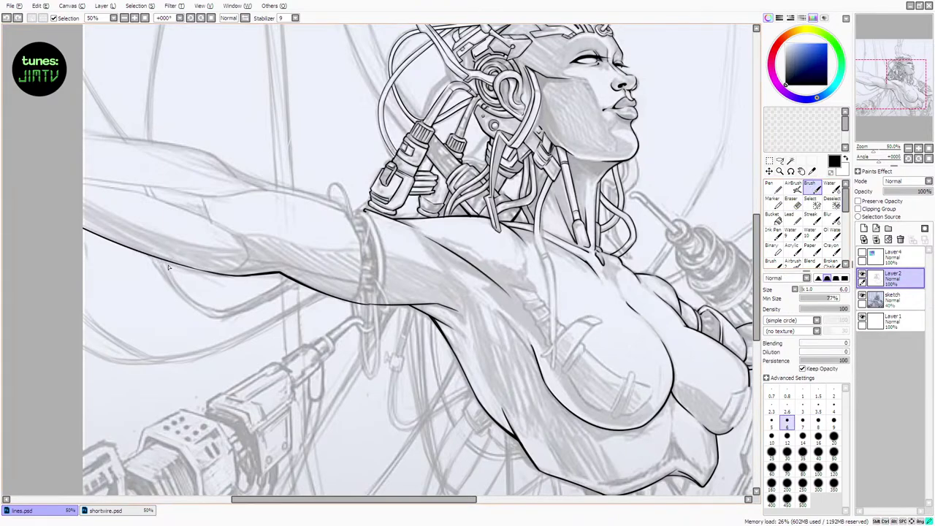
Retouch the near arm's underside line along the forearm and below the armband with short Brush strokes, undoing rough ones
{"action": "left_click_drag", "start_coordinate": [155, 258], "coordinate": [230, 276]}
{"action": "key", "text": "ctrl+z"}
{"action": "key", "text": "ctrl+z"}
{"action": "left_click_drag", "start_coordinate": [172, 264], "coordinate": [238, 276]}
{"action": "key", "text": "ctrl+z"}
{"action": "key", "text": "ctrl+z"}
{"action": "key", "text": "ctrl+z"}
{"action": "mouse_move", "coordinate": [353, 301]}
{"action": "left_mouse_down"}
{"action": "mouse_move", "coordinate": [413, 301]}
{"action": "mouse_move", "coordinate": [369, 304]}
{"action": "left_mouse_up"}
{"action": "key", "text": "ctrl+z"}
{"action": "key", "text": "ctrl+z"}
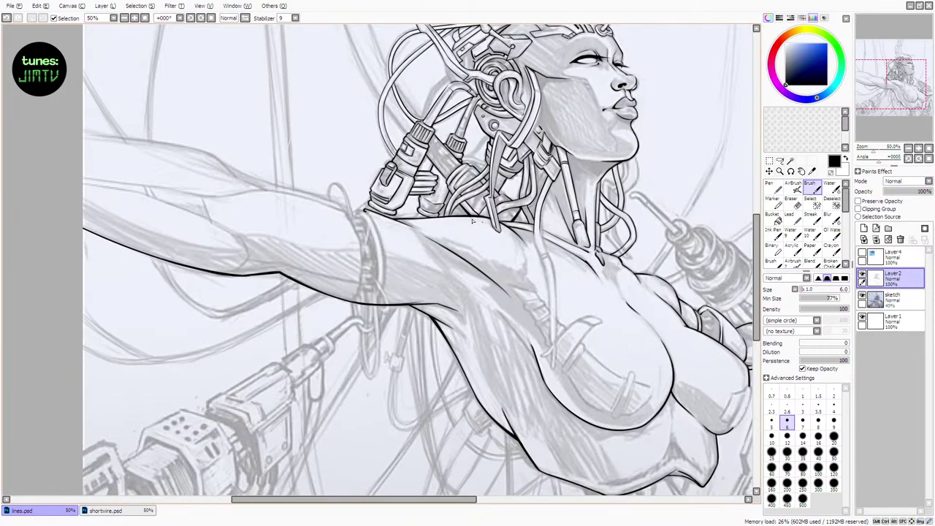
Thicken the near forearm's underside line from the canvas edge toward the elbow with the Brush at size 9, undoing rough strokes
{"action": "left_click_drag", "start_coordinate": [802, 288], "coordinate": [808, 288]}
{"action": "left_click_drag", "start_coordinate": [80, 229], "coordinate": [179, 260]}
{"action": "key", "text": "ctrl+z"}
{"action": "key", "text": "ctrl+z"}
{"action": "key", "text": "ctrl+z"}
{"action": "left_click_drag", "start_coordinate": [82, 228], "coordinate": [179, 262]}
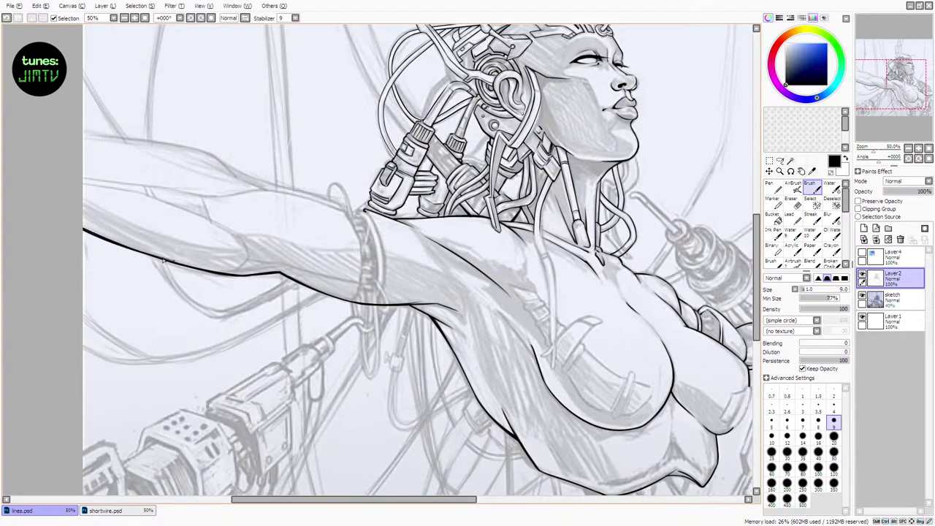
{"action": "left_click_drag", "start_coordinate": [103, 240], "coordinate": [223, 272]}
{"action": "key", "text": "ctrl+z"}
{"action": "key", "text": "ctrl+z"}
{"action": "key", "text": "ctrl+z"}
{"action": "left_click_drag", "start_coordinate": [128, 250], "coordinate": [219, 271]}
{"action": "key", "text": "ctrl+z"}
{"action": "left_click_drag", "start_coordinate": [155, 258], "coordinate": [266, 273]}
{"action": "key", "text": "ctrl+z"}
{"action": "key", "text": "ctrl+z"}
{"action": "key", "text": "ctrl+z"}
{"action": "key", "text": "ctrl+z"}
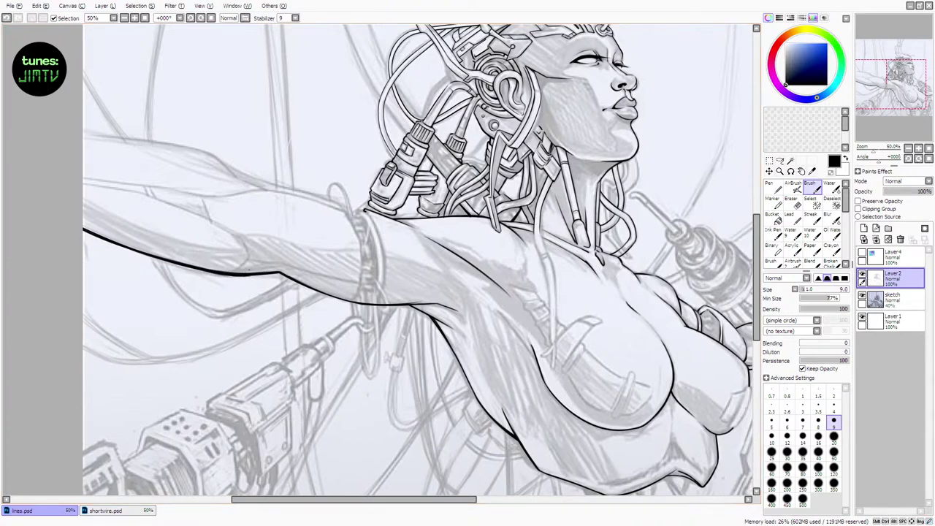
Ink the near forearm's upper edge from the canvas edge toward the elbow with the Brush at size 9, redoing rough strokes
{"action": "left_click_drag", "start_coordinate": [69, 135], "coordinate": [187, 149]}
{"action": "key", "text": "ctrl+z"}
{"action": "key", "text": "ctrl+z"}
{"action": "left_click_drag", "start_coordinate": [74, 136], "coordinate": [206, 153]}
{"action": "key", "text": "ctrl+z"}
{"action": "key", "text": "ctrl+z"}
{"action": "left_click_drag", "start_coordinate": [69, 133], "coordinate": [213, 150]}
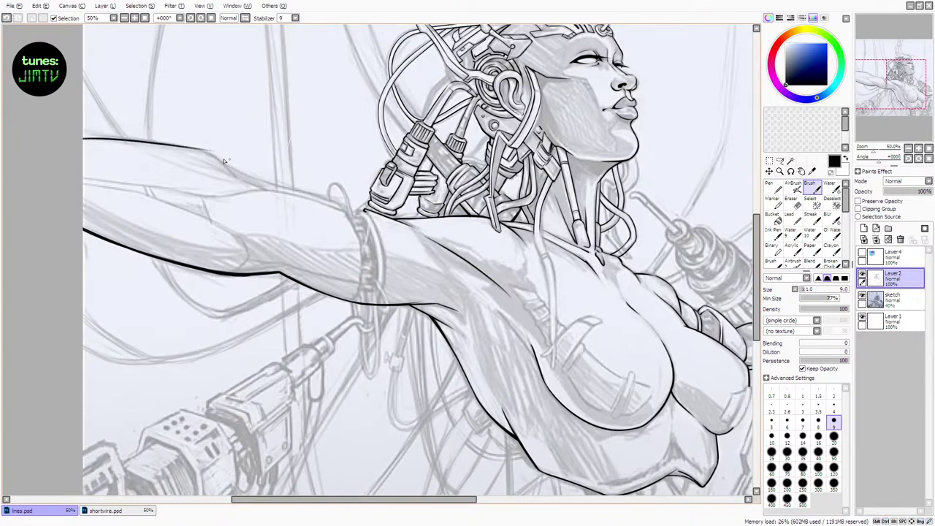
{"action": "key", "text": "ctrl+z"}
{"action": "key", "text": "ctrl+z"}
{"action": "mouse_move", "coordinate": [69, 133]}
{"action": "left_mouse_down"}
{"action": "mouse_move", "coordinate": [261, 181]}
{"action": "mouse_move", "coordinate": [266, 169]}
{"action": "mouse_move", "coordinate": [182, 148]}
{"action": "mouse_move", "coordinate": [235, 168]}
{"action": "mouse_move", "coordinate": [190, 151]}
{"action": "mouse_move", "coordinate": [232, 167]}
{"action": "left_mouse_up"}
{"action": "key", "text": "ctrl+z"}
{"action": "key", "text": "ctrl+z"}
Continue the near arm's upper contour from the forearm over the elbow to the shoulder, following the sketch
{"action": "left_click_drag", "start_coordinate": [187, 148], "coordinate": [276, 191]}
{"action": "key", "text": "ctrl+z"}
{"action": "key", "text": "ctrl+z"}
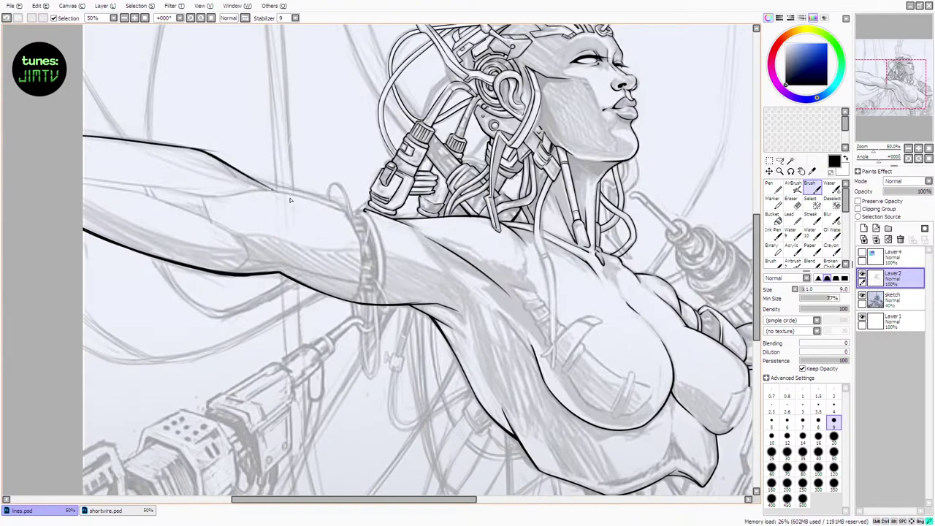
{"action": "key", "text": "ctrl+z"}
{"action": "mouse_move", "coordinate": [232, 169]}
{"action": "left_mouse_down"}
{"action": "mouse_move", "coordinate": [278, 193]}
{"action": "mouse_move", "coordinate": [325, 198]}
{"action": "left_mouse_up"}
{"action": "key", "text": "ctrl+z"}
{"action": "key", "text": "ctrl+z"}
{"action": "left_click_drag", "start_coordinate": [257, 180], "coordinate": [358, 214]}
{"action": "key", "text": "ctrl+z"}
{"action": "key", "text": "ctrl+z"}
{"action": "left_click_drag", "start_coordinate": [264, 182], "coordinate": [360, 214]}
{"action": "left_click_drag", "start_coordinate": [242, 171], "coordinate": [285, 188]}
{"action": "key", "text": "ctrl+z"}
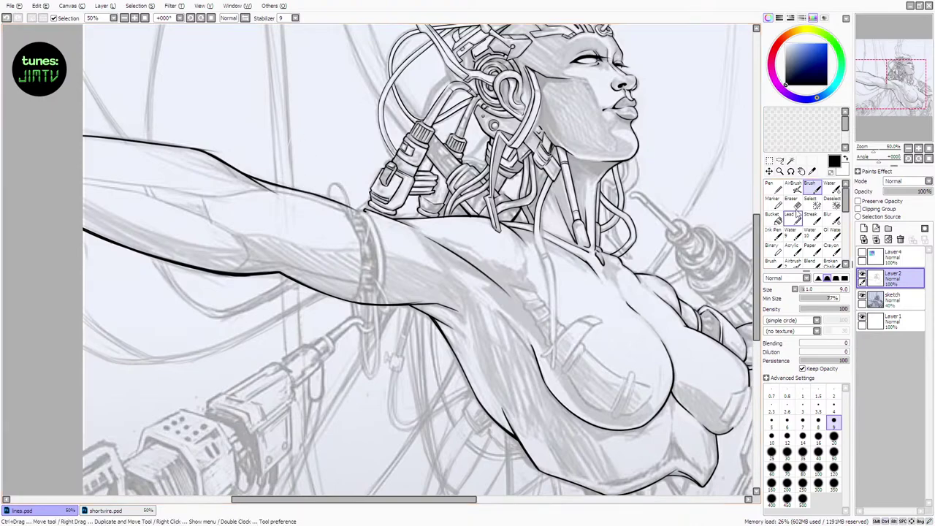
Refine the lower edge of the near forearm's underside line beside the elbow with the Eraser at size 8, undoing rough passes
{"action": "key", "text": "e"}
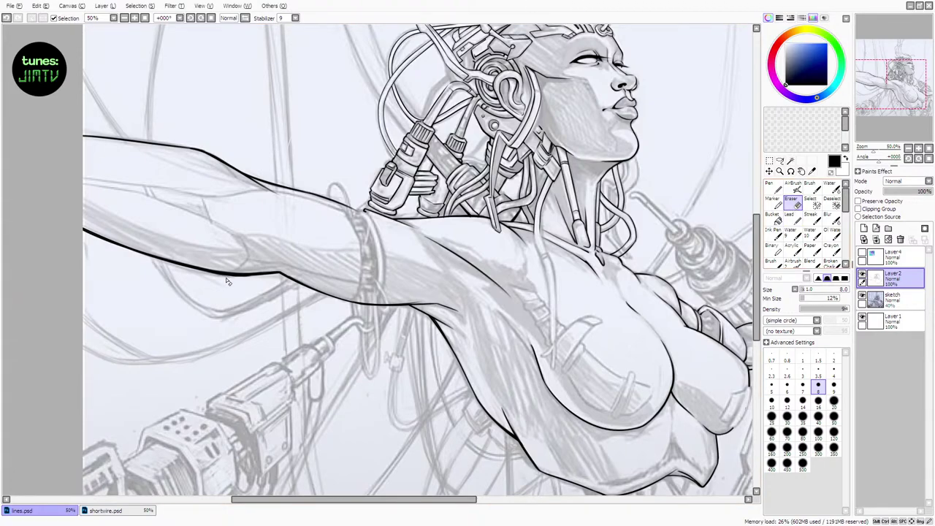
{"action": "left_click_drag", "start_coordinate": [260, 279], "coordinate": [221, 279]}
{"action": "key", "text": "ctrl+z"}
{"action": "mouse_move", "coordinate": [255, 277]}
{"action": "left_mouse_down"}
{"action": "mouse_move", "coordinate": [218, 278]}
{"action": "mouse_move", "coordinate": [259, 277]}
{"action": "mouse_move", "coordinate": [230, 276]}
{"action": "left_mouse_up"}
{"action": "key", "text": "ctrl+z"}
{"action": "left_click_drag", "start_coordinate": [277, 278], "coordinate": [191, 271]}
{"action": "key", "text": "ctrl+z"}
{"action": "key", "text": "ctrl+z"}
Retouch the near forearm's upper contour with Brush strokes at size 9, undoing rough ones
{"action": "key", "text": "b"}
{"action": "key", "text": "ctrl+z"}
{"action": "left_click_drag", "start_coordinate": [198, 150], "coordinate": [228, 163]}
{"action": "key", "text": "ctrl+z"}
{"action": "key", "text": "ctrl+z"}
{"action": "key", "text": "ctrl+z"}
{"action": "mouse_move", "coordinate": [83, 136]}
{"action": "left_mouse_down"}
{"action": "mouse_move", "coordinate": [182, 149]}
{"action": "mouse_move", "coordinate": [164, 146]}
{"action": "left_mouse_up"}
{"action": "key", "text": "ctrl+z"}
{"action": "key", "text": "ctrl+z"}
{"action": "key", "text": "ctrl+z"}
{"action": "left_click_drag", "start_coordinate": [106, 138], "coordinate": [167, 146]}
{"action": "key", "text": "ctrl+z"}
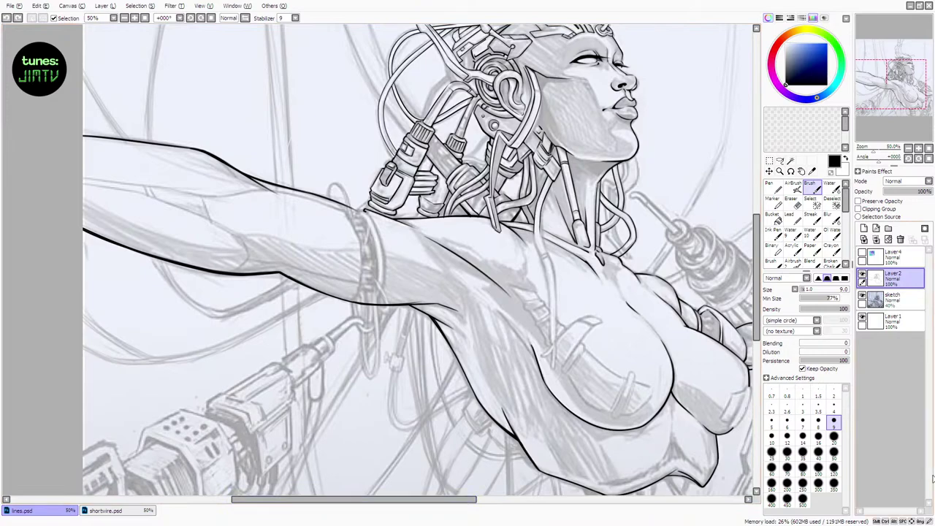
Examine the inked arm, shoulder and torso lines with the sketch layer hidden, and restore the sketch's visibility
{"action": "scroll", "coordinate": [442, 364], "scroll_direction": "down", "scroll_amount": 2}
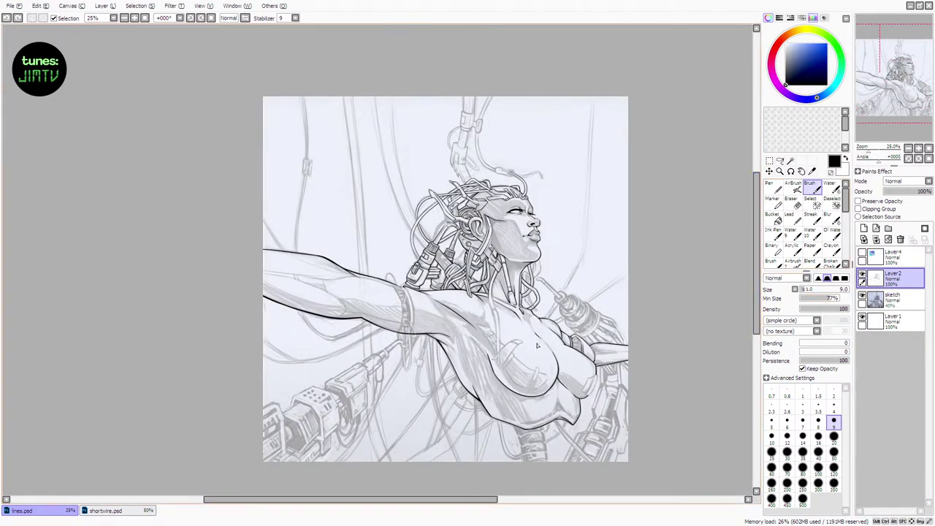
{"action": "scroll", "coordinate": [517, 319], "scroll_direction": "up", "scroll_amount": 1}
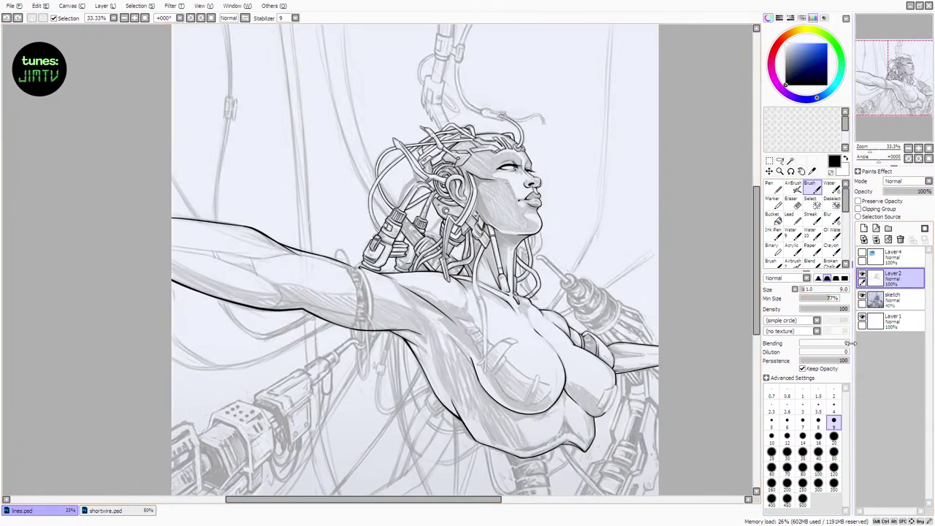
{"action": "left_click", "coordinate": [861, 296]}
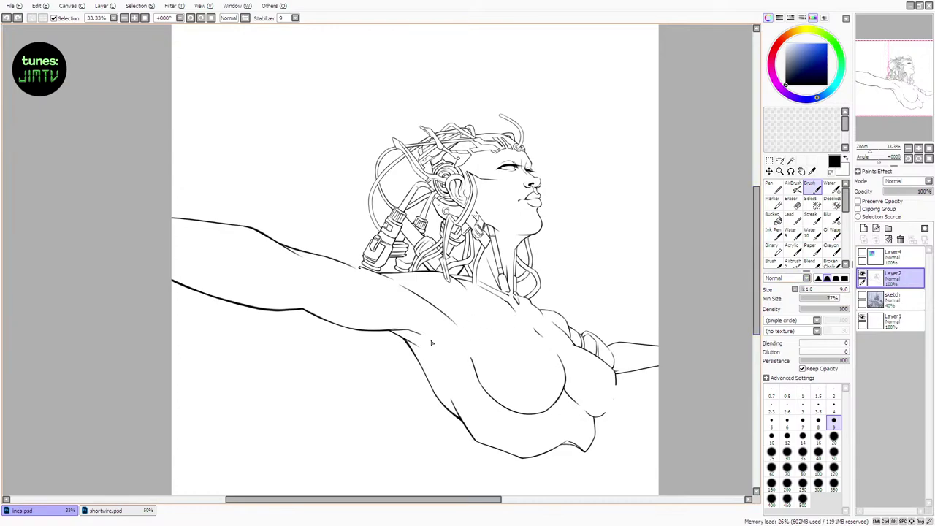
{"action": "scroll", "coordinate": [422, 333], "scroll_direction": "up", "scroll_amount": 1}
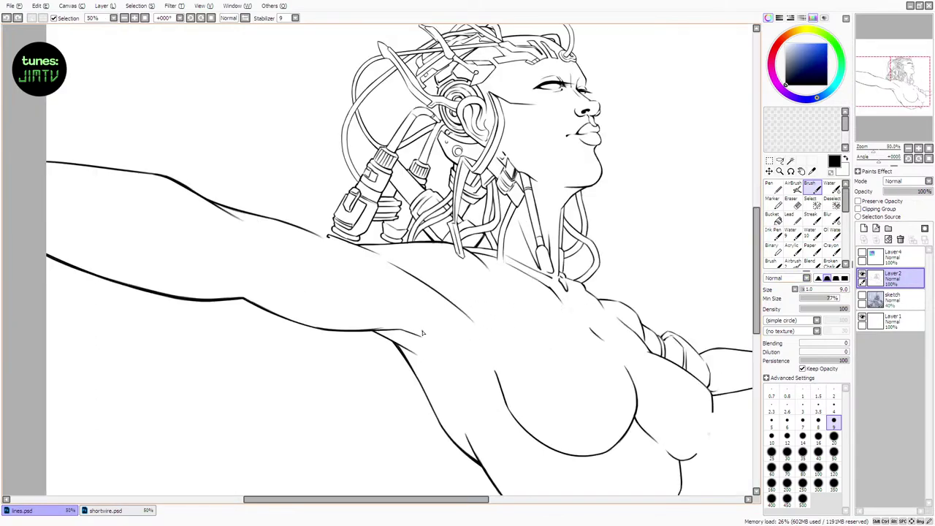
{"action": "scroll", "coordinate": [422, 333], "scroll_direction": "down", "scroll_amount": 1}
{"action": "scroll", "coordinate": [422, 333], "scroll_direction": "up", "scroll_amount": 1}
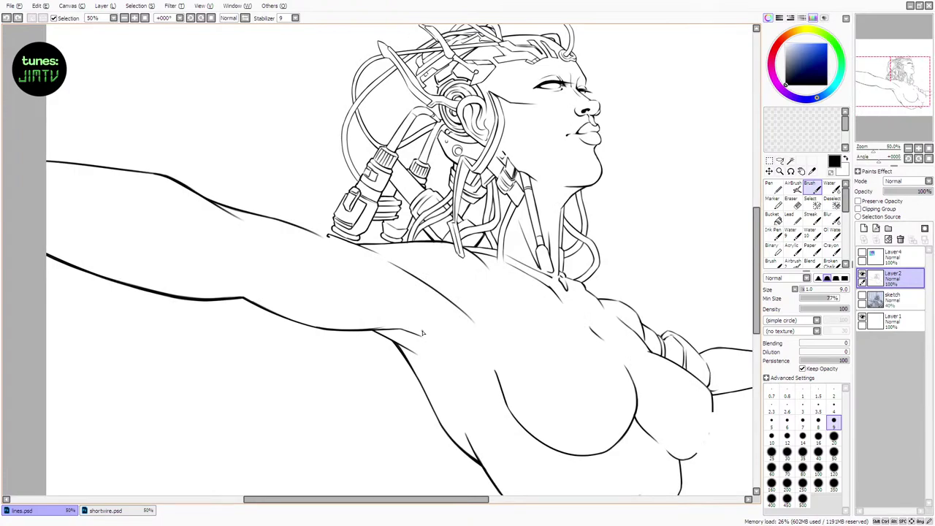
{"action": "key", "text": "e"}
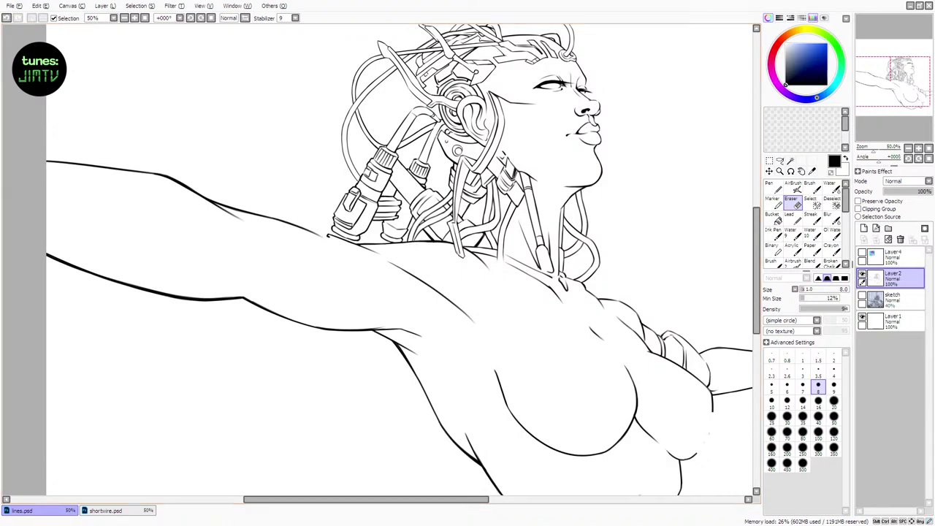
{"action": "left_click", "coordinate": [862, 296]}
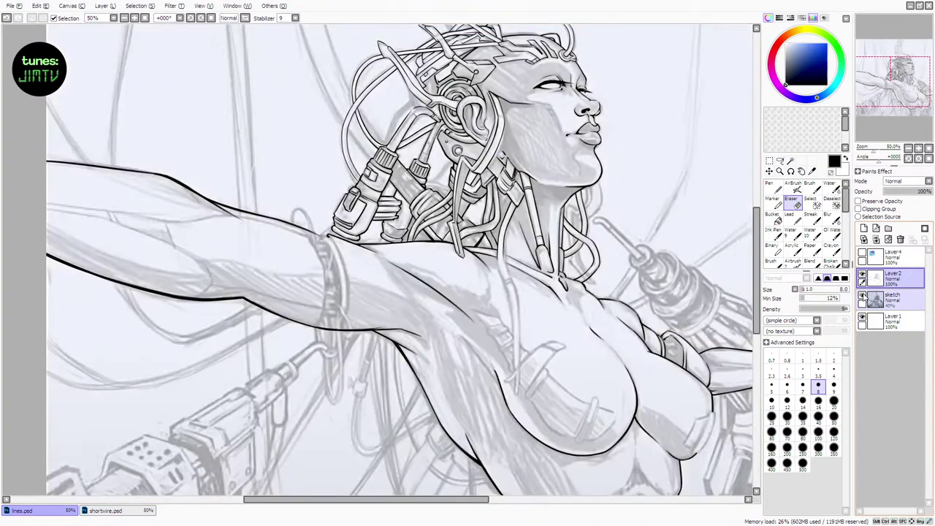
Compare the whole figure's line art with the sketch layer hidden and shown, and save lines.psd
{"action": "mouse_move", "coordinate": [756, 240]}
{"action": "left_mouse_down"}
{"action": "mouse_move", "coordinate": [756, 263]}
{"action": "mouse_move", "coordinate": [756, 234]}
{"action": "left_mouse_up"}
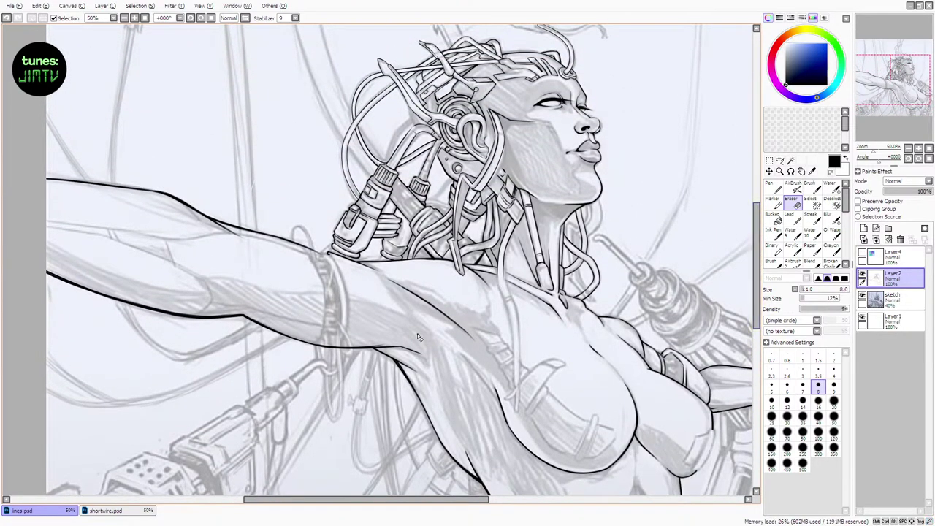
{"action": "scroll", "coordinate": [418, 337], "scroll_direction": "up", "scroll_amount": 1}
{"action": "scroll", "coordinate": [417, 335], "scroll_direction": "down", "scroll_amount": 3}
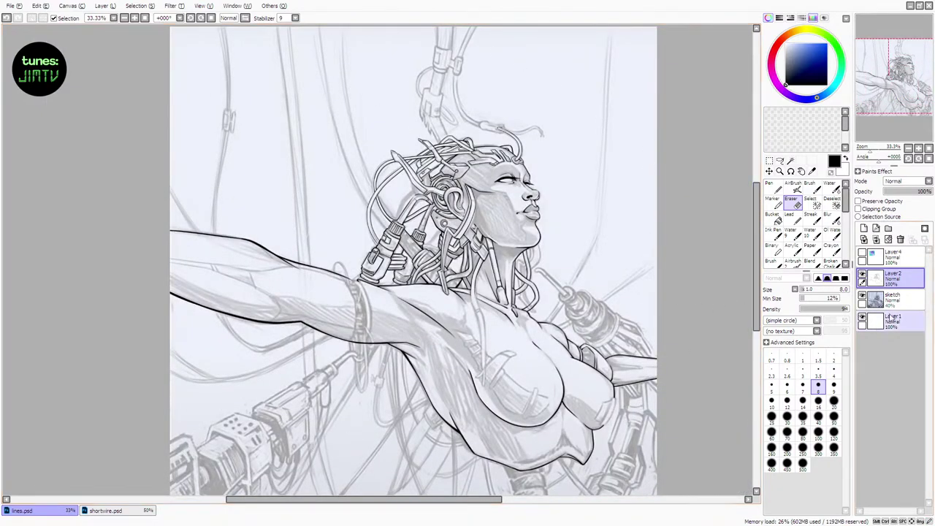
{"action": "left_click", "coordinate": [862, 298]}
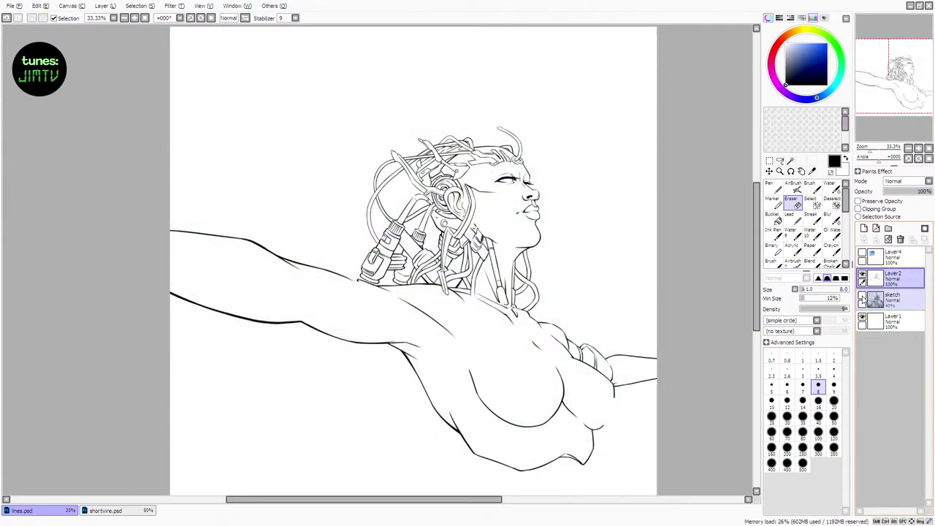
{"action": "left_click", "coordinate": [863, 297]}
{"action": "left_click", "coordinate": [863, 298]}
{"action": "left_click", "coordinate": [862, 297]}
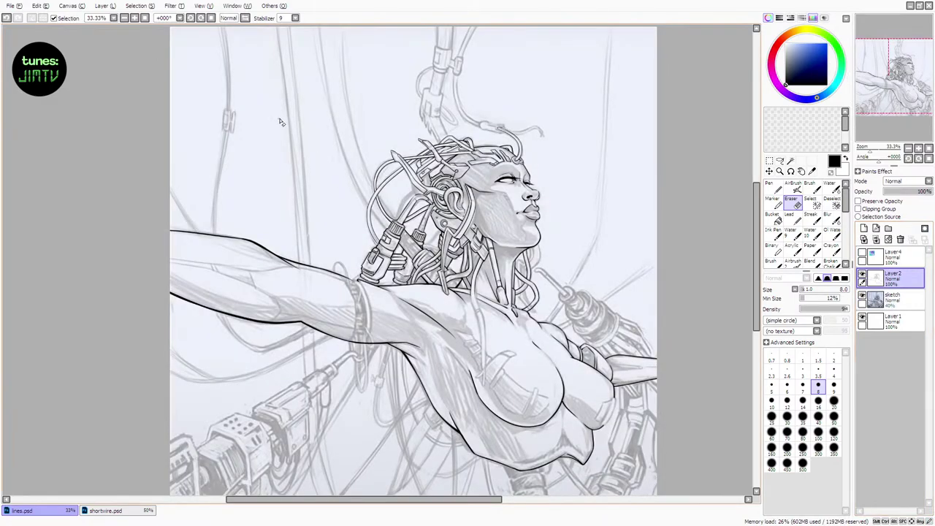
{"action": "left_click", "coordinate": [15, 5]}
{"action": "left_click", "coordinate": [65, 76]}
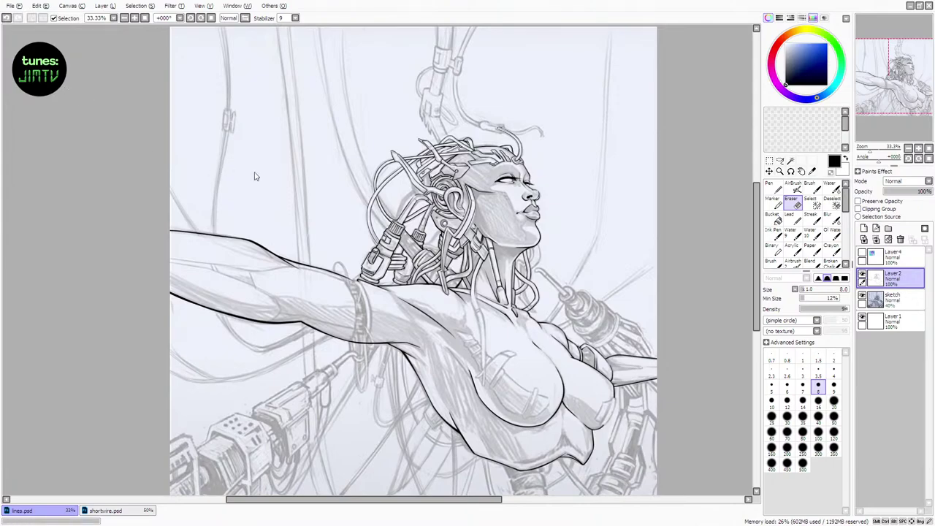